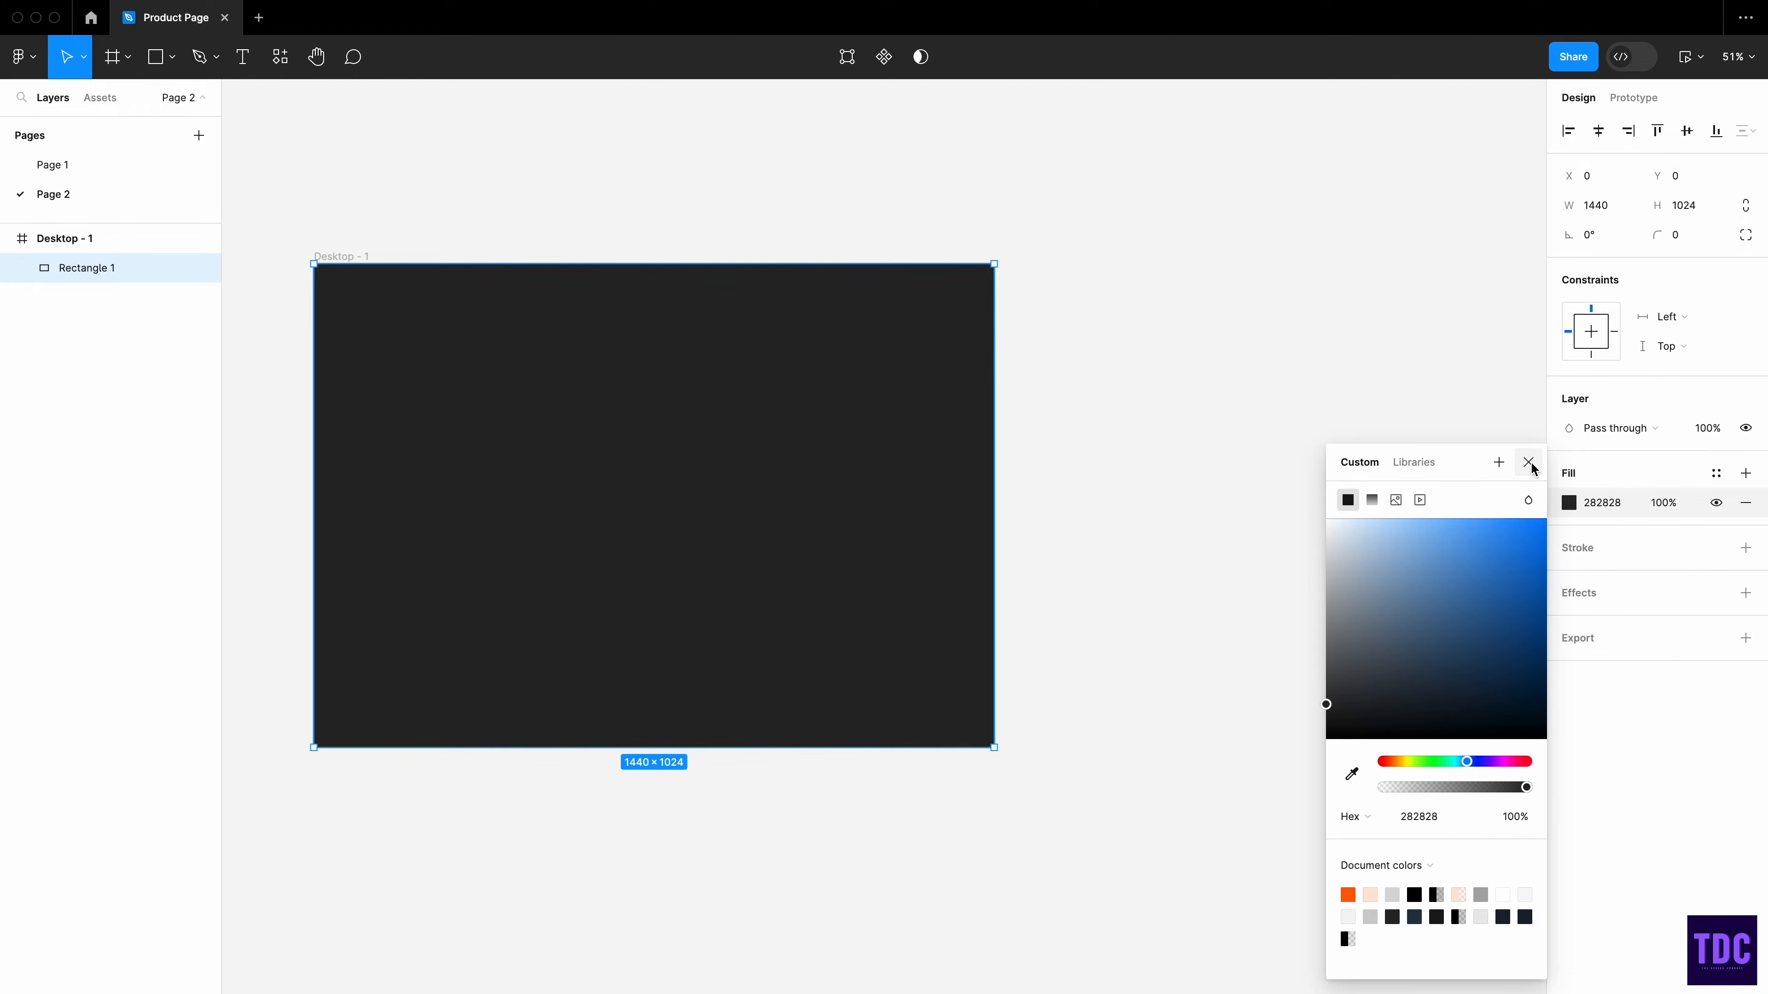
# - Draw a 720 × 1024 rectangle over the left half of the Desktop - 1 frame and fill it with 1B1B1B
pyautogui.click(1531, 468)
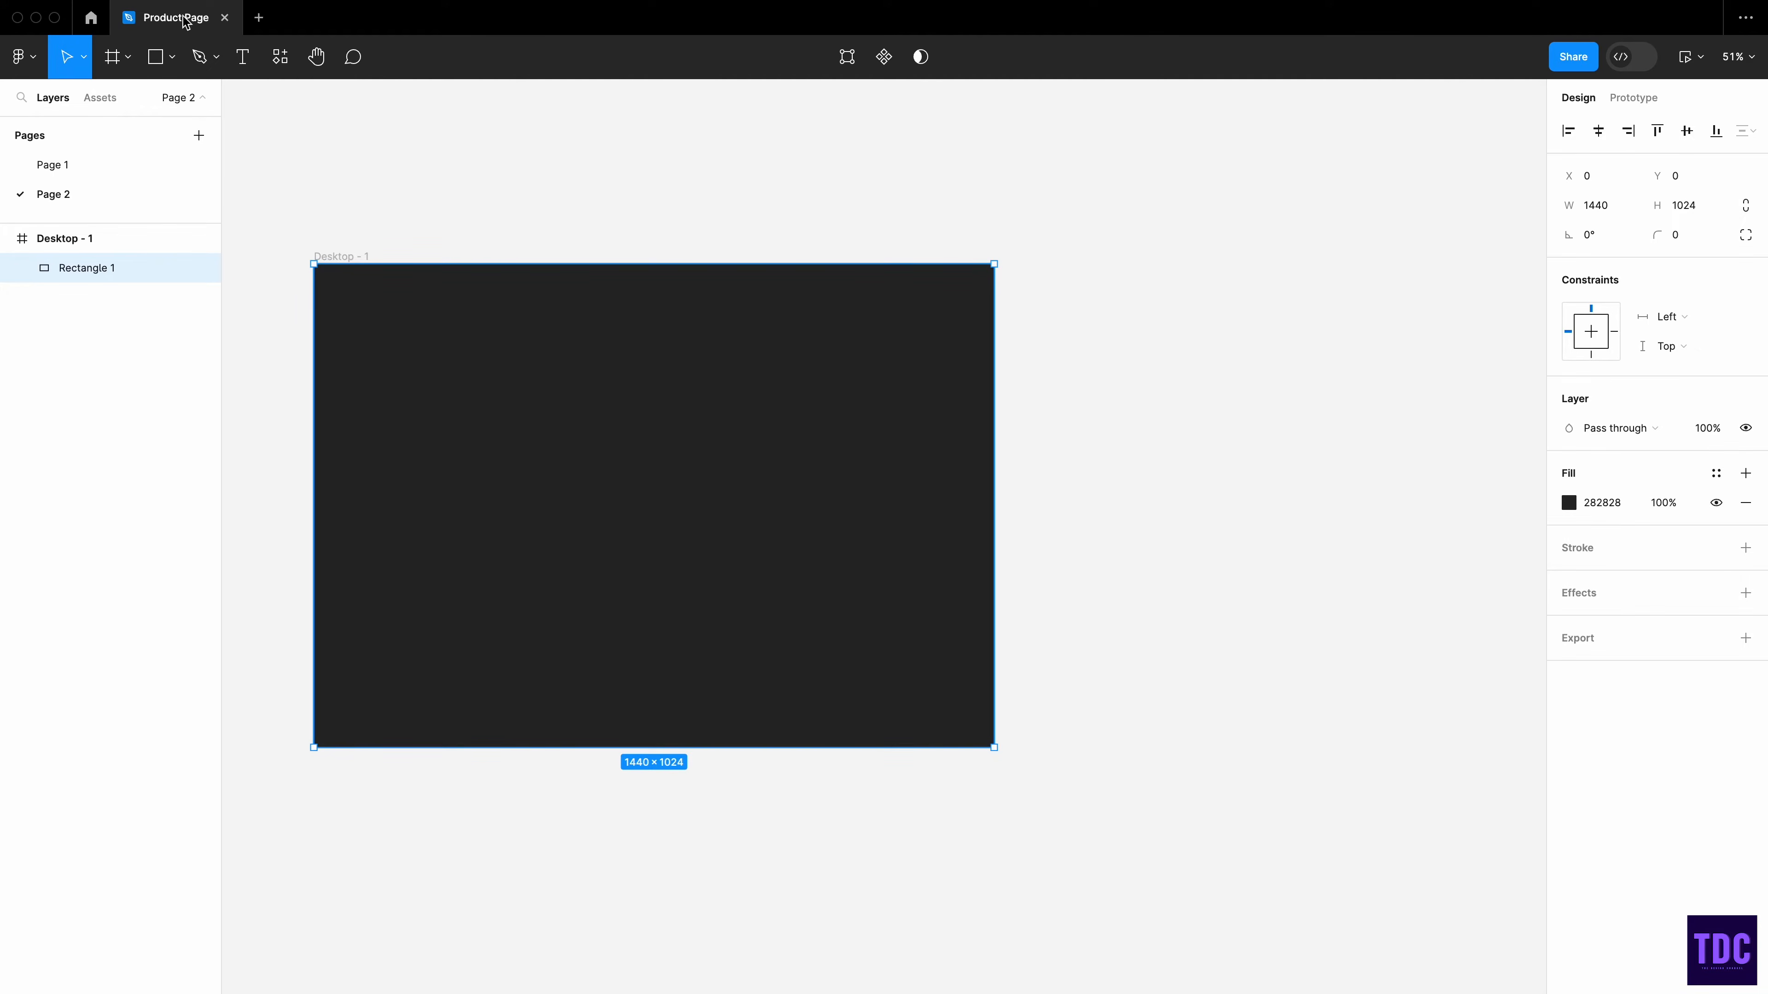
pyautogui.click(157, 66)
pyautogui.moveTo(314, 264)
pyautogui.mouseDown()
pyautogui.moveTo(536, 462)
pyautogui.moveTo(683, 738)
pyautogui.moveTo(660, 752)
pyautogui.mouseUp()
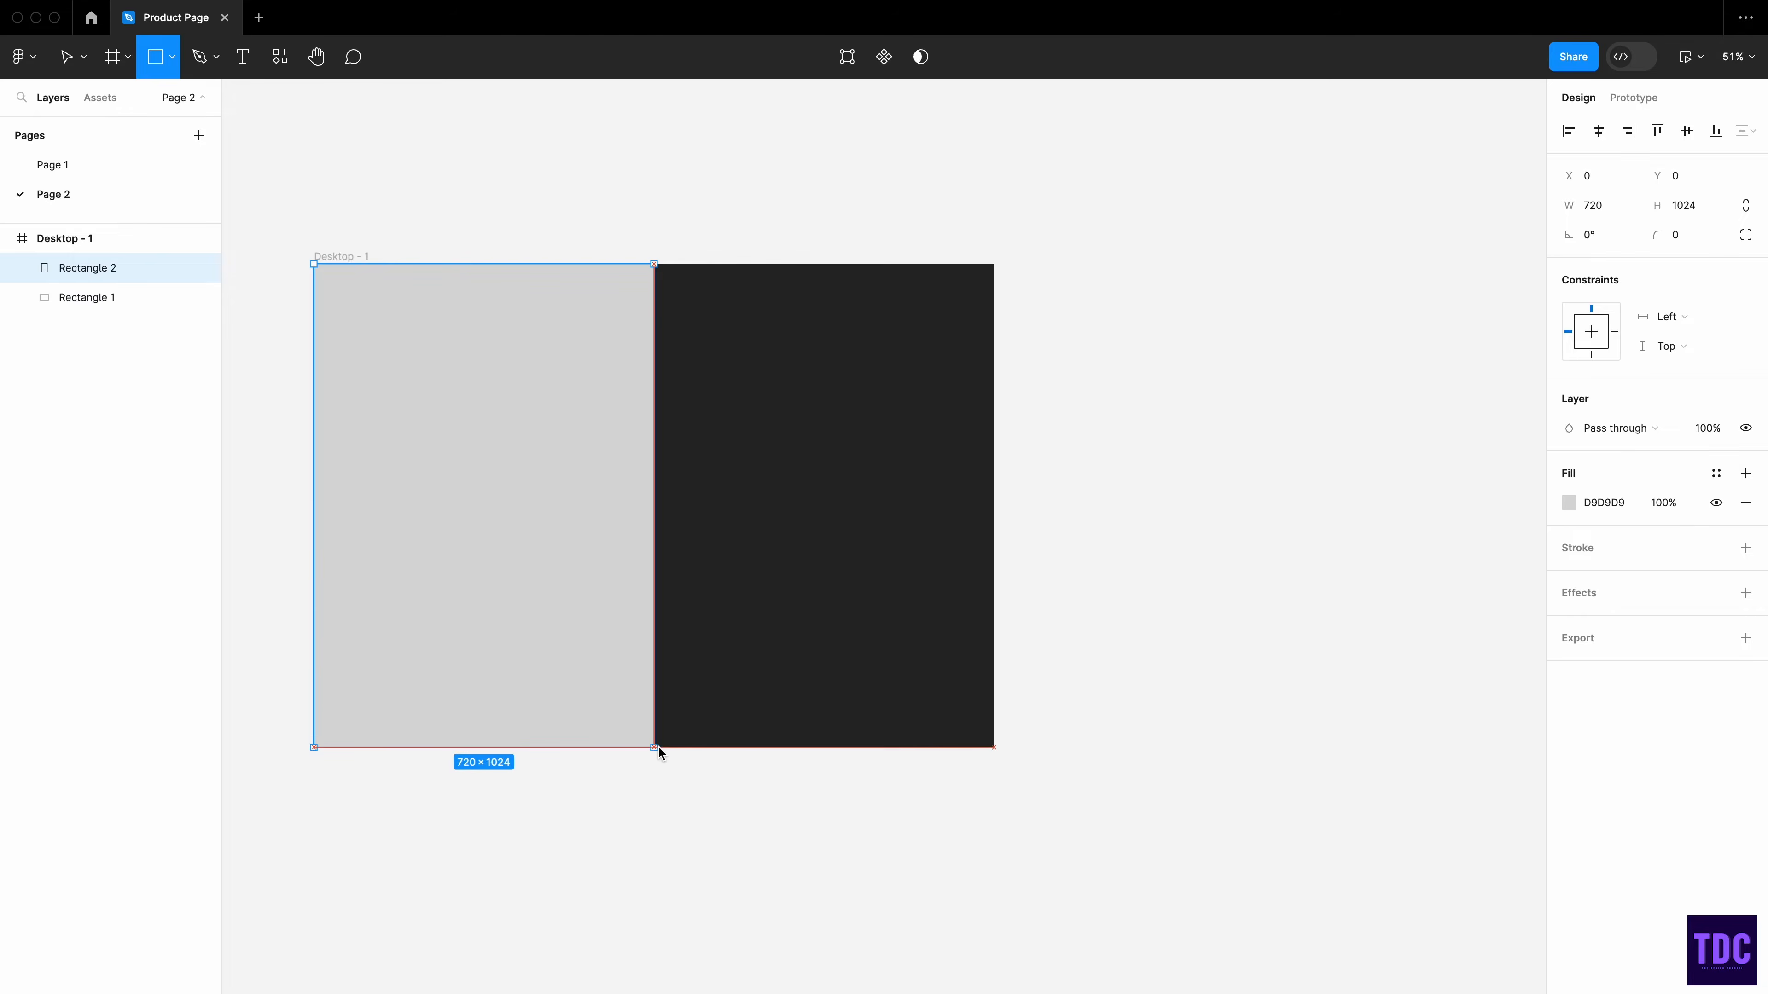
pyautogui.click(1569, 503)
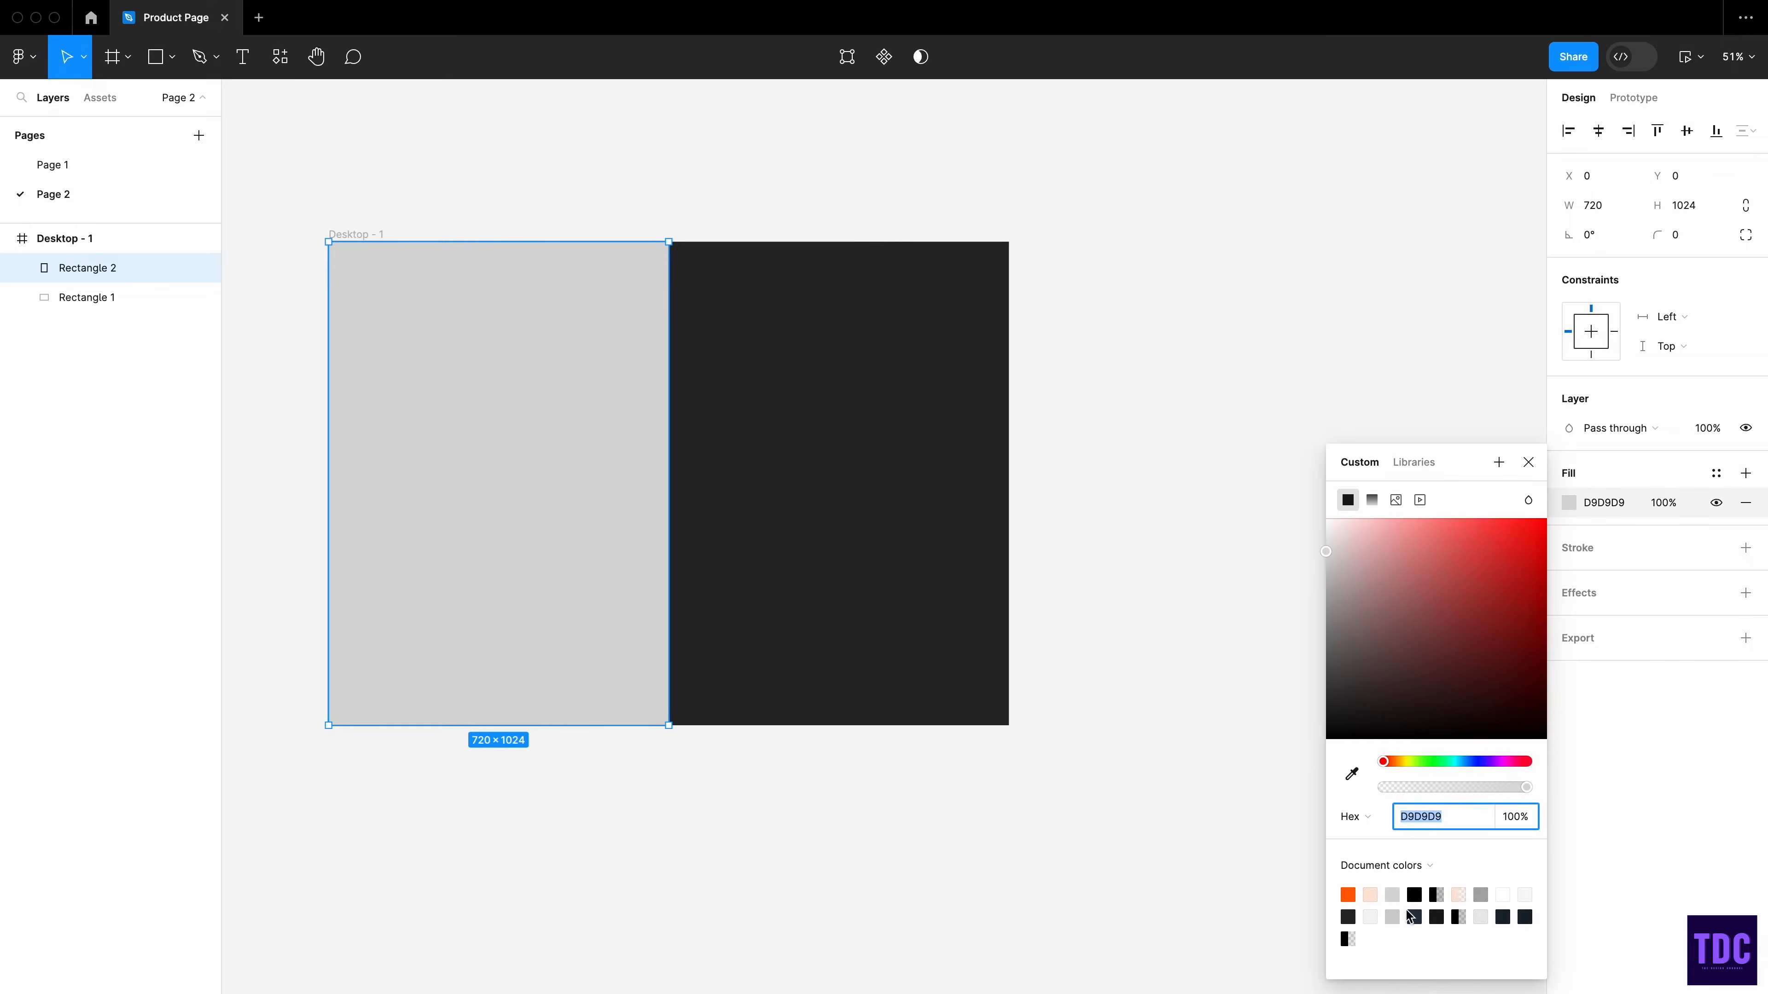
pyautogui.click(1413, 917)
pyautogui.moveTo(1326, 703); pyautogui.dragTo(1328, 718)
pyautogui.click(1176, 520)
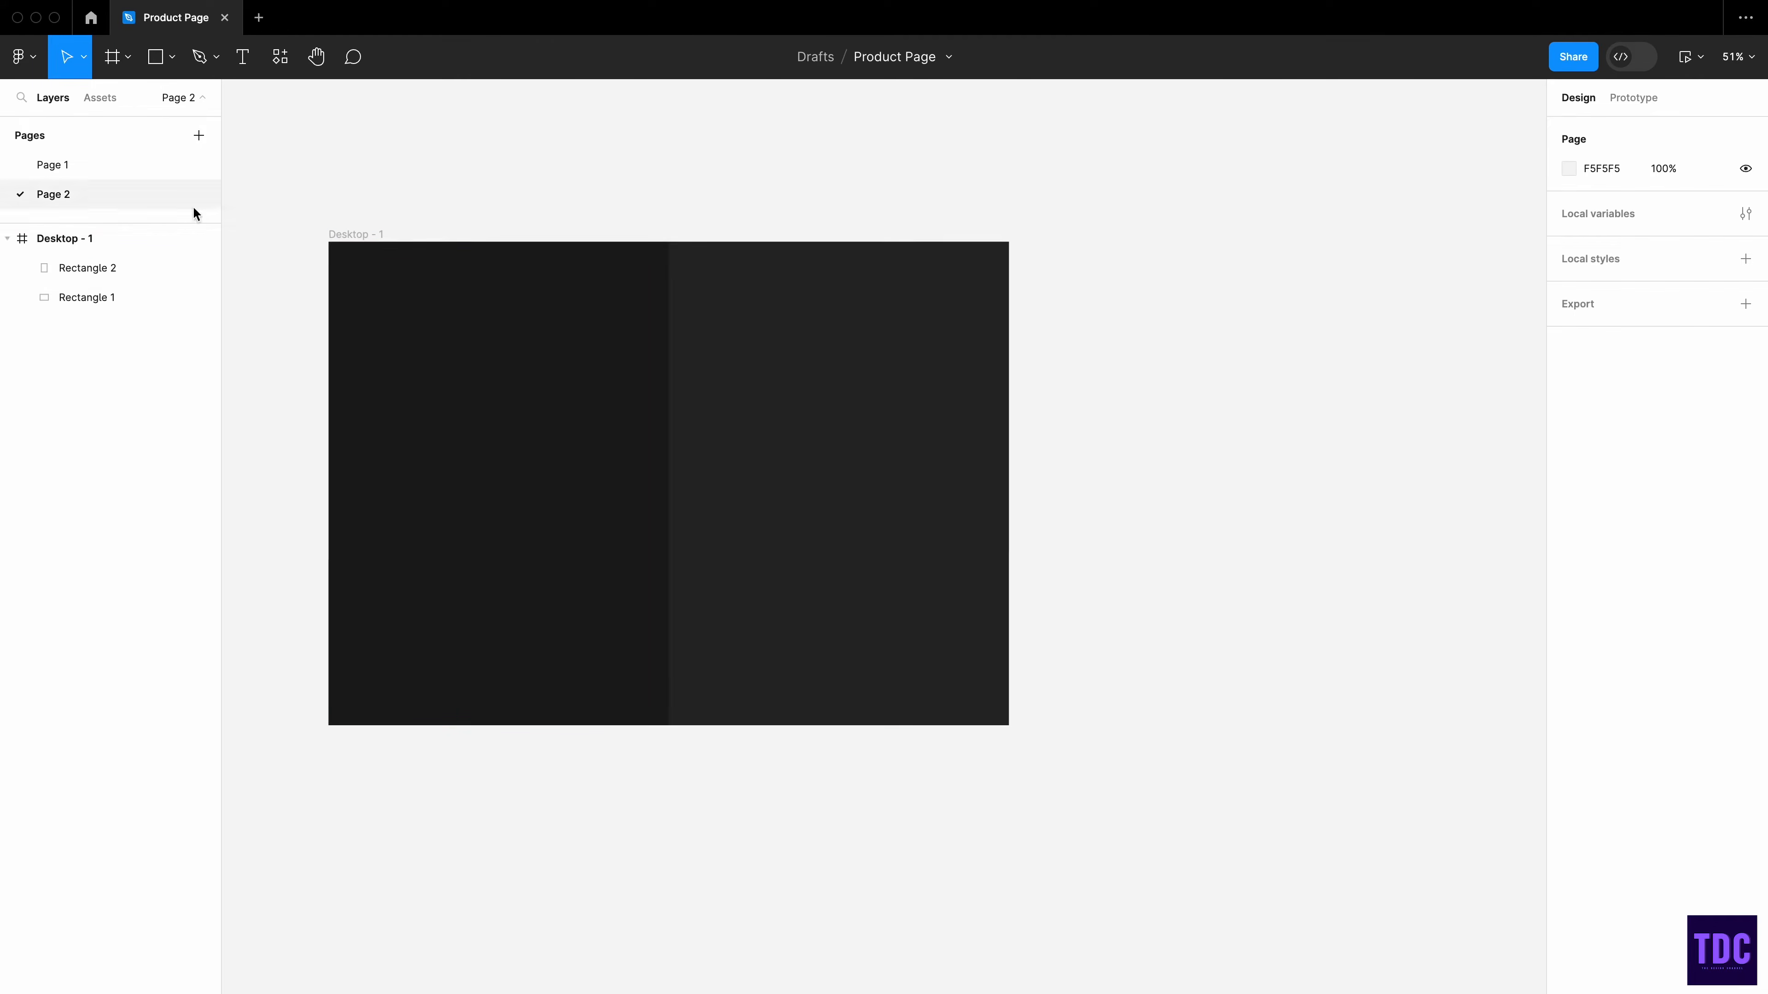
# - Paste the copied orange logo icon into the frame and place it near the upper-left corner at X 65, Y 46
pyautogui.rightClick(506, 341)
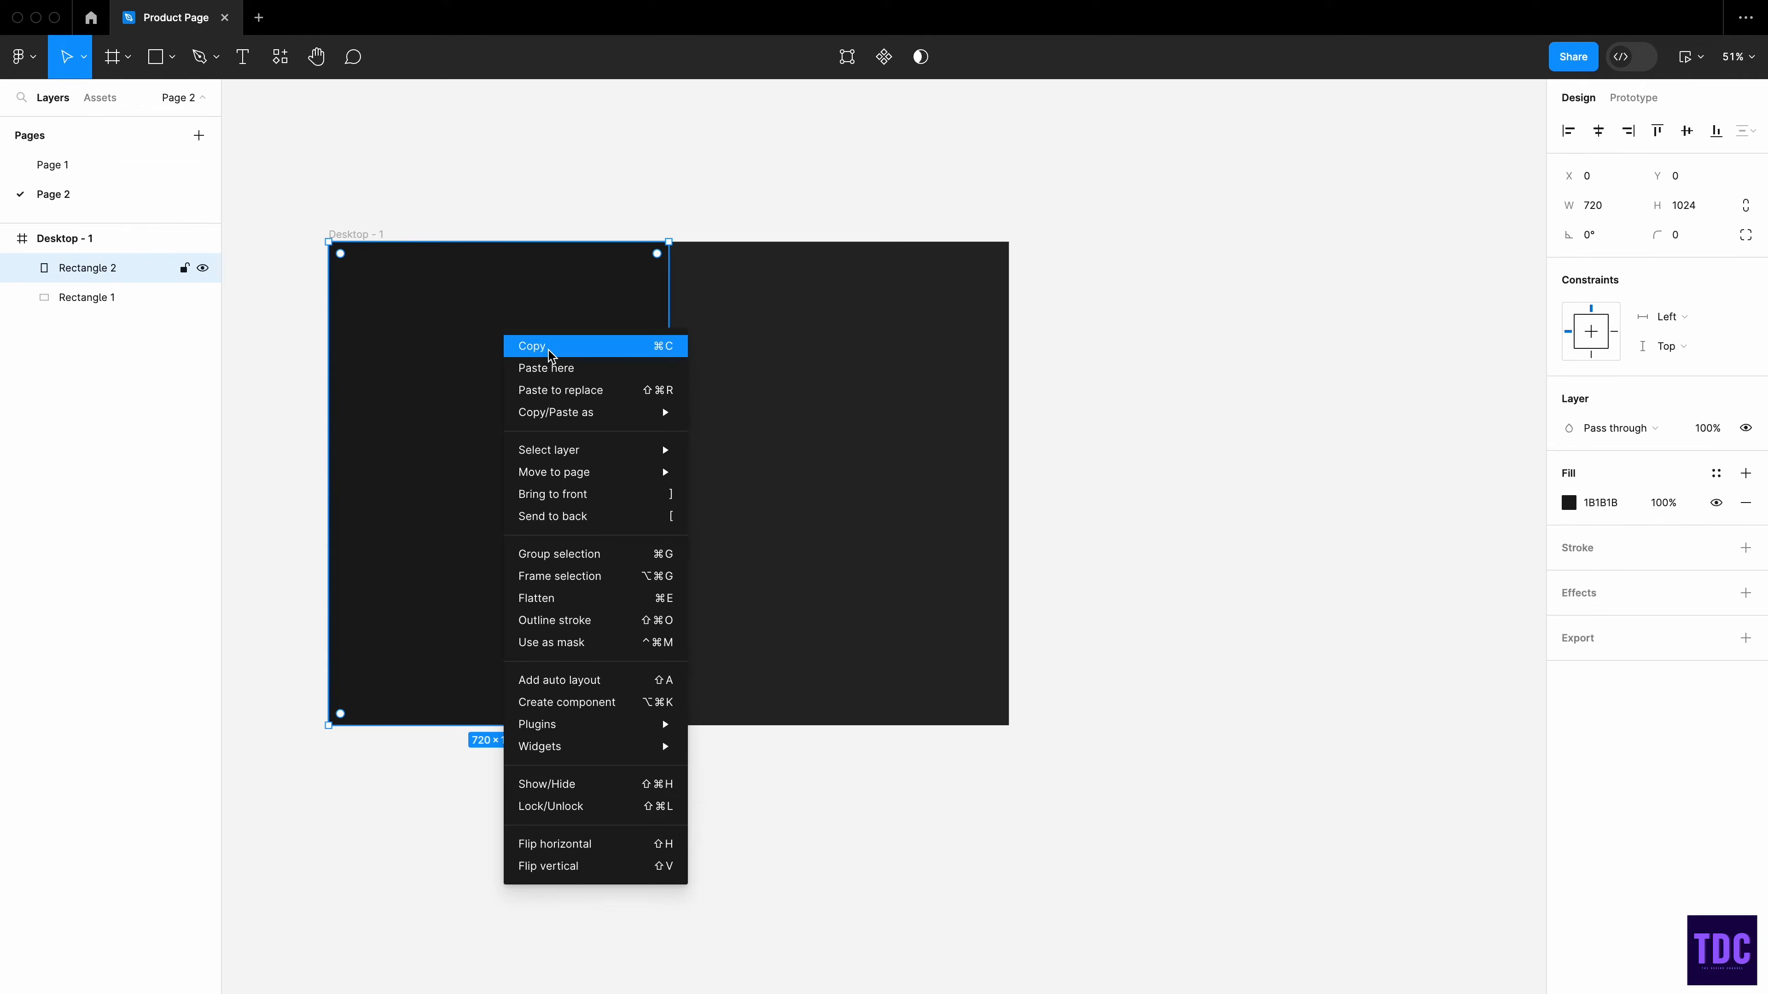
pyautogui.click(551, 365)
pyautogui.moveTo(519, 350); pyautogui.dragTo(376, 281)
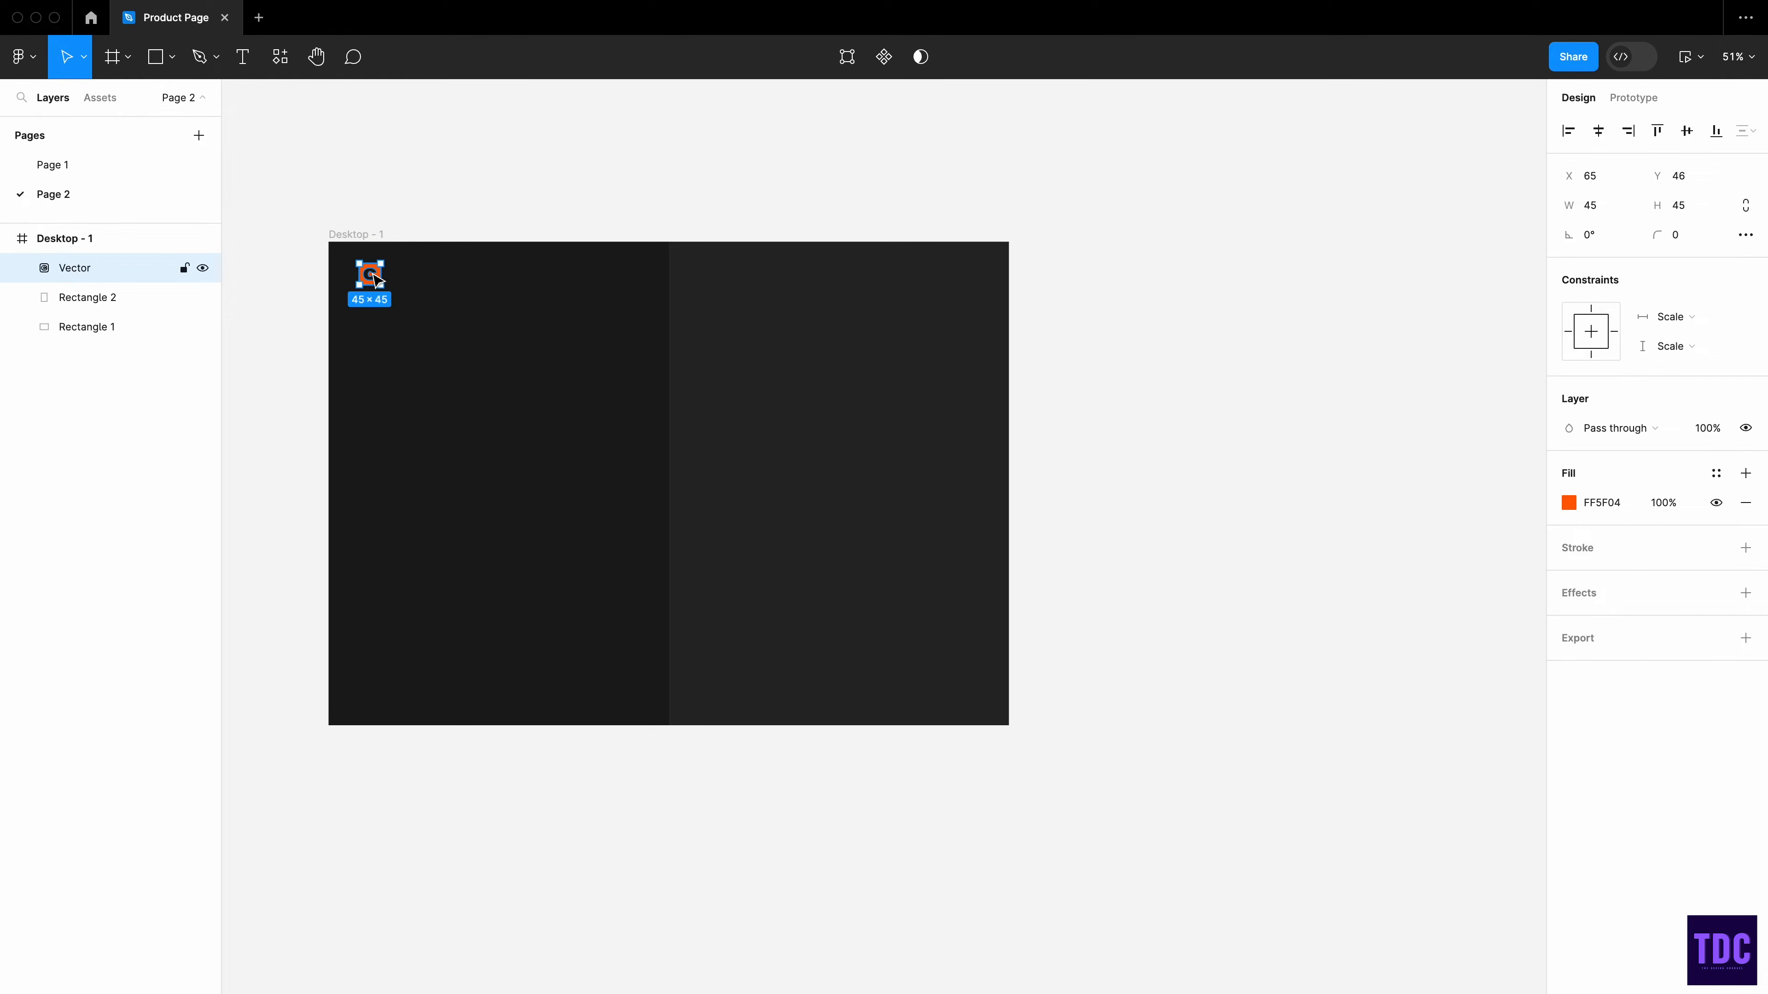
pyautogui.click(291, 298)
# - Add a text layer reading "arter.co" beside the logo icon
pyautogui.click(242, 57)
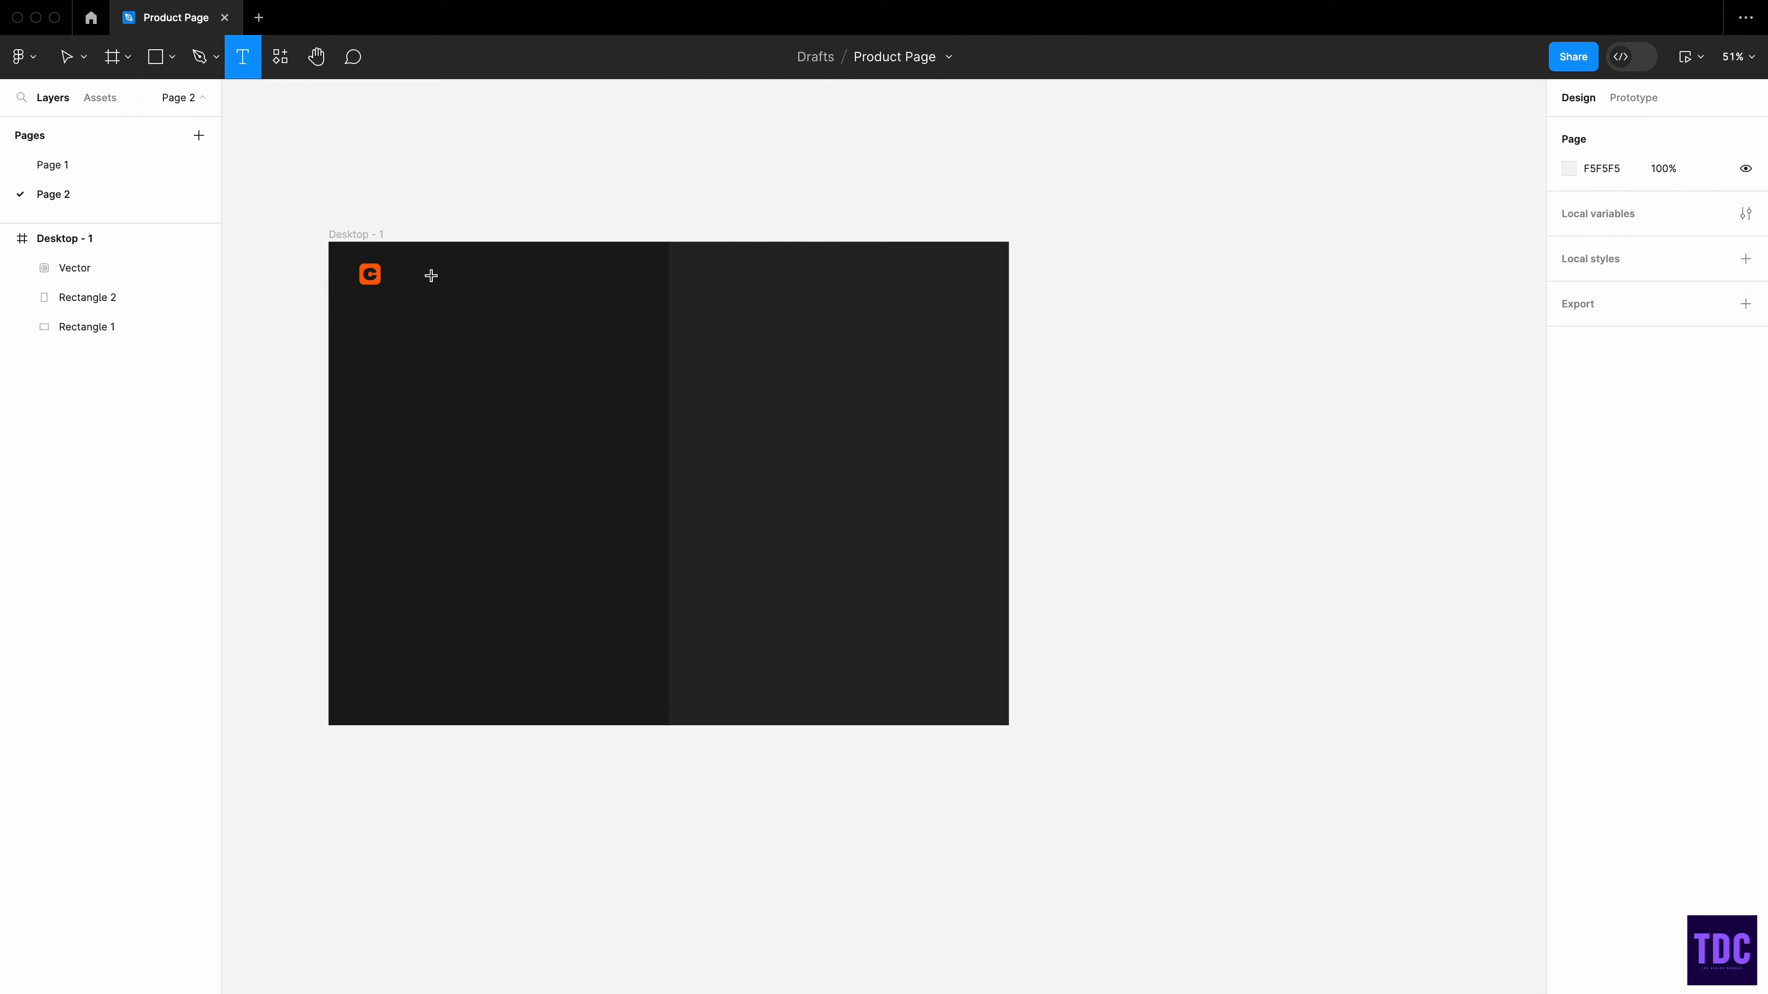
pyautogui.click(415, 274)
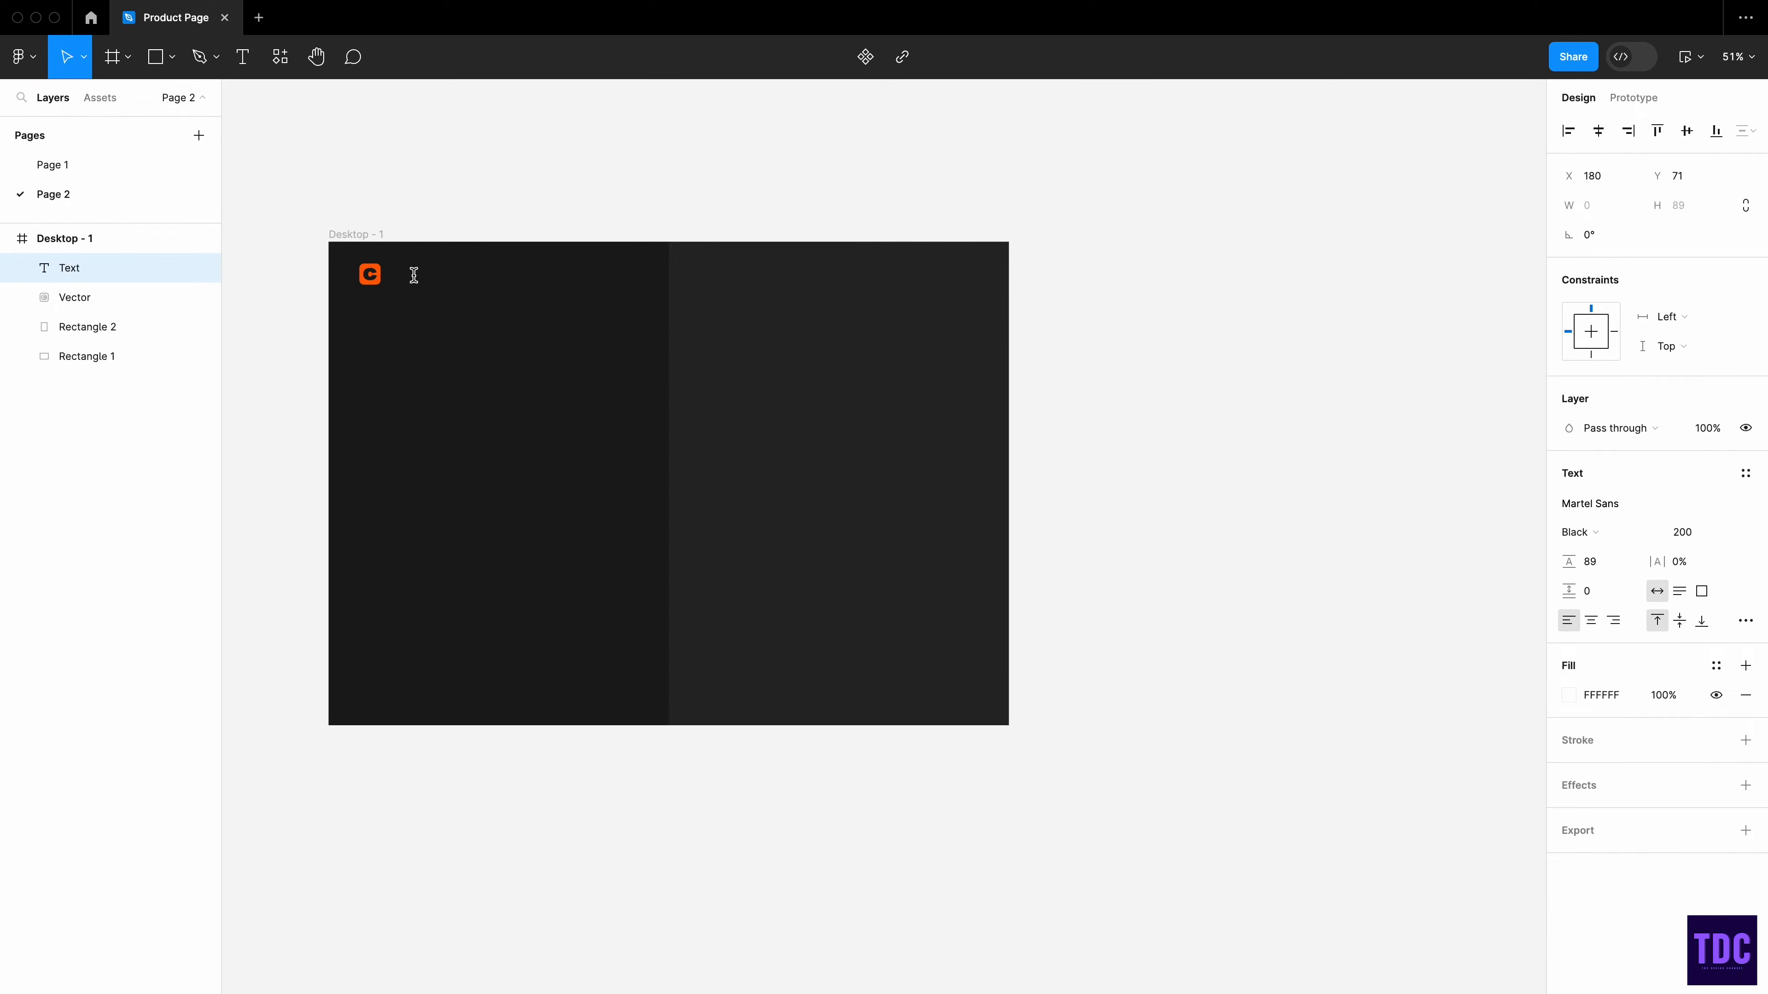
pyautogui.write('A')
pyautogui.press('BackSpace')
pyautogui.write('art')
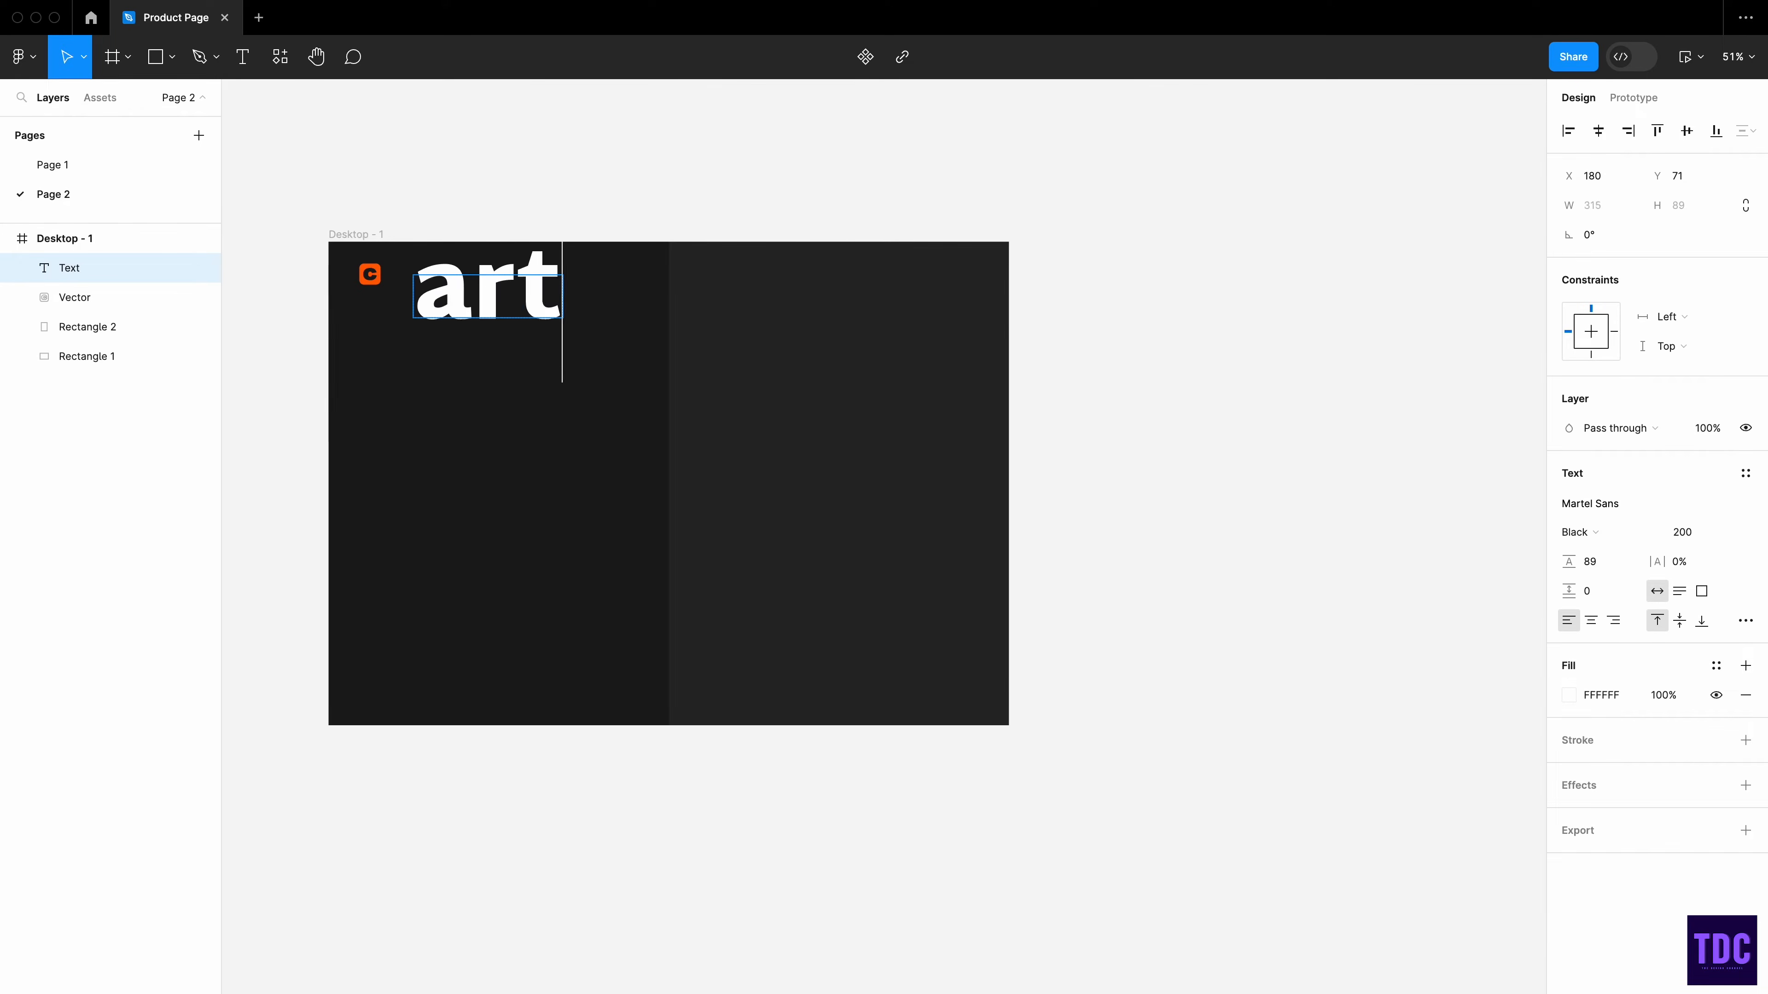
pyautogui.write('er.c')
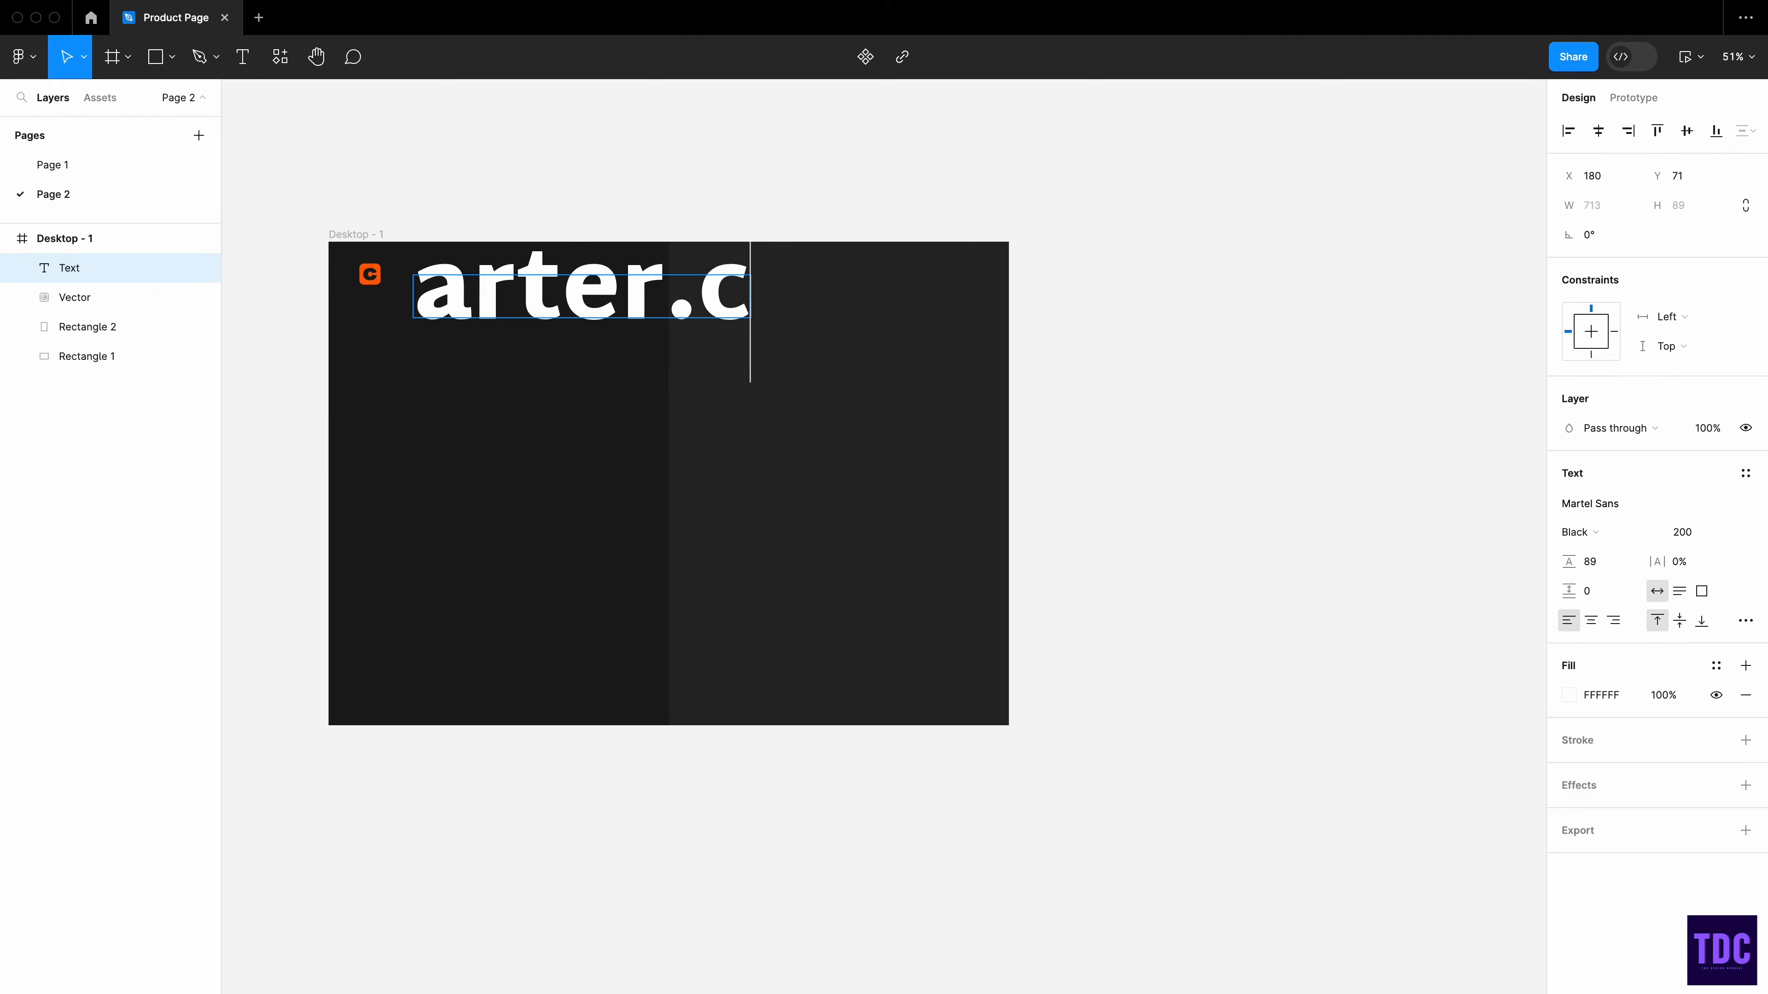
pyautogui.write('o')
pyautogui.scroll(2, 505, 181)
pyautogui.hscroll(2, 505, 181)
pyautogui.press('Escape')
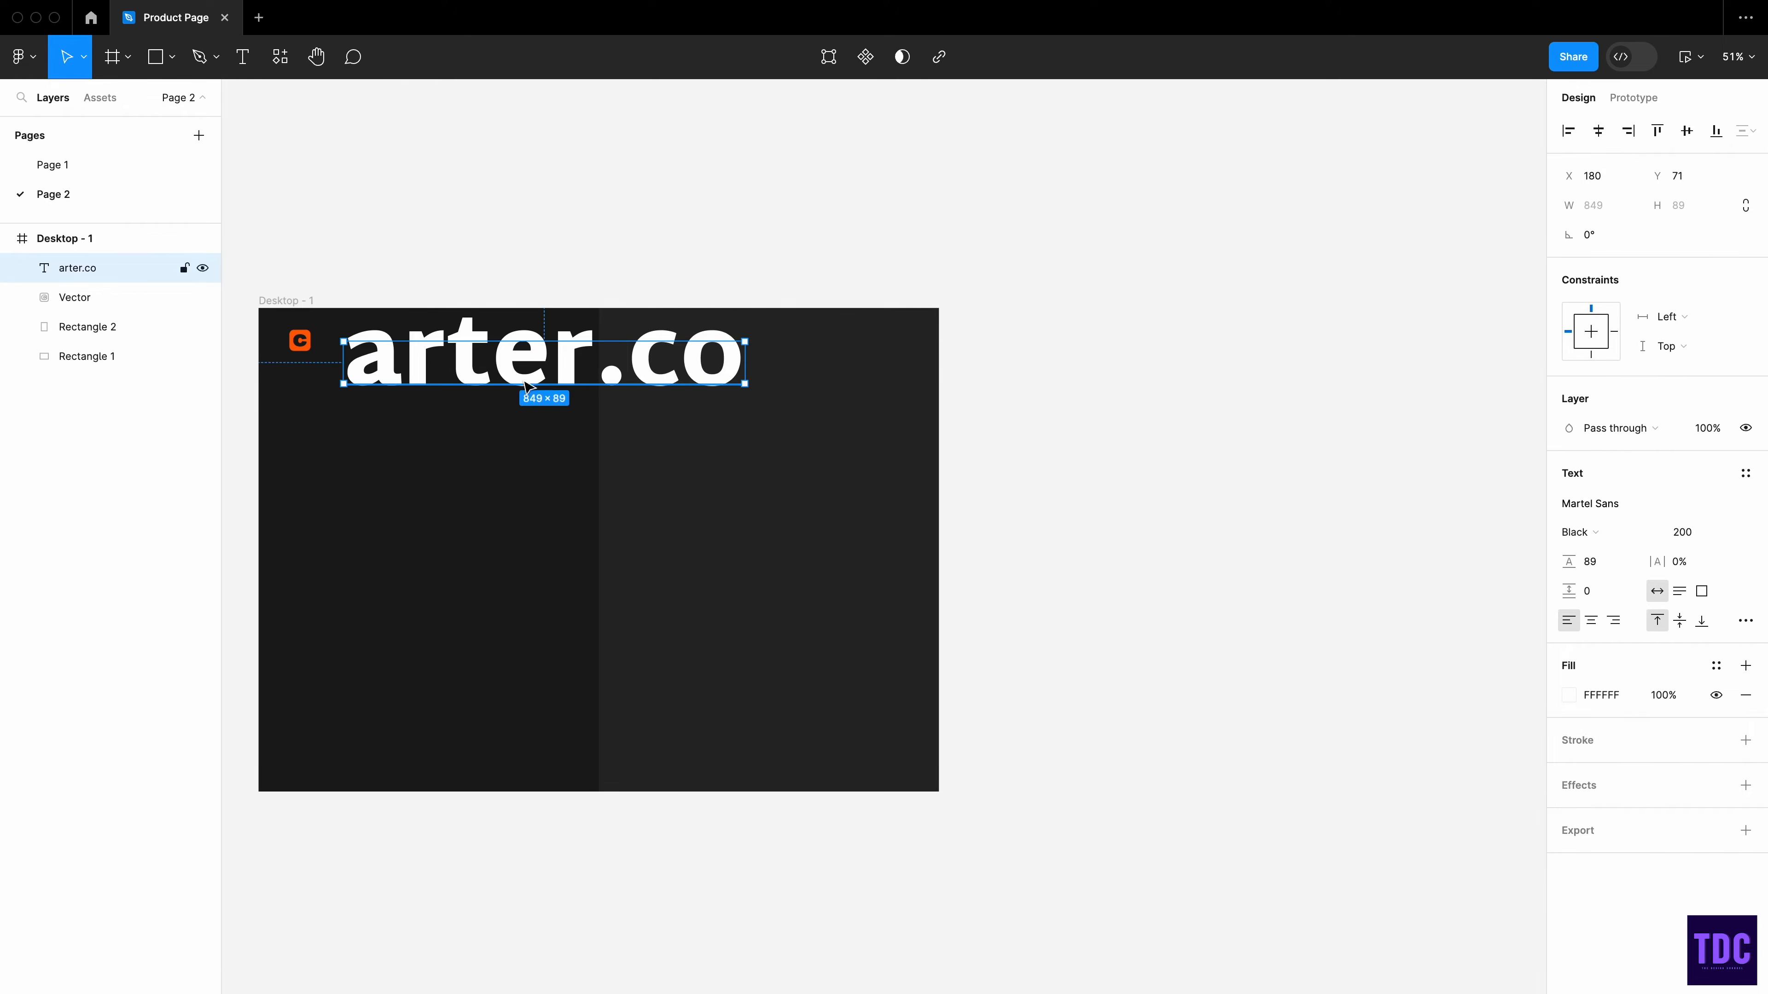
# - Set the arter.co text's font to Lexend with the Bold weight
pyautogui.click(1610, 509)
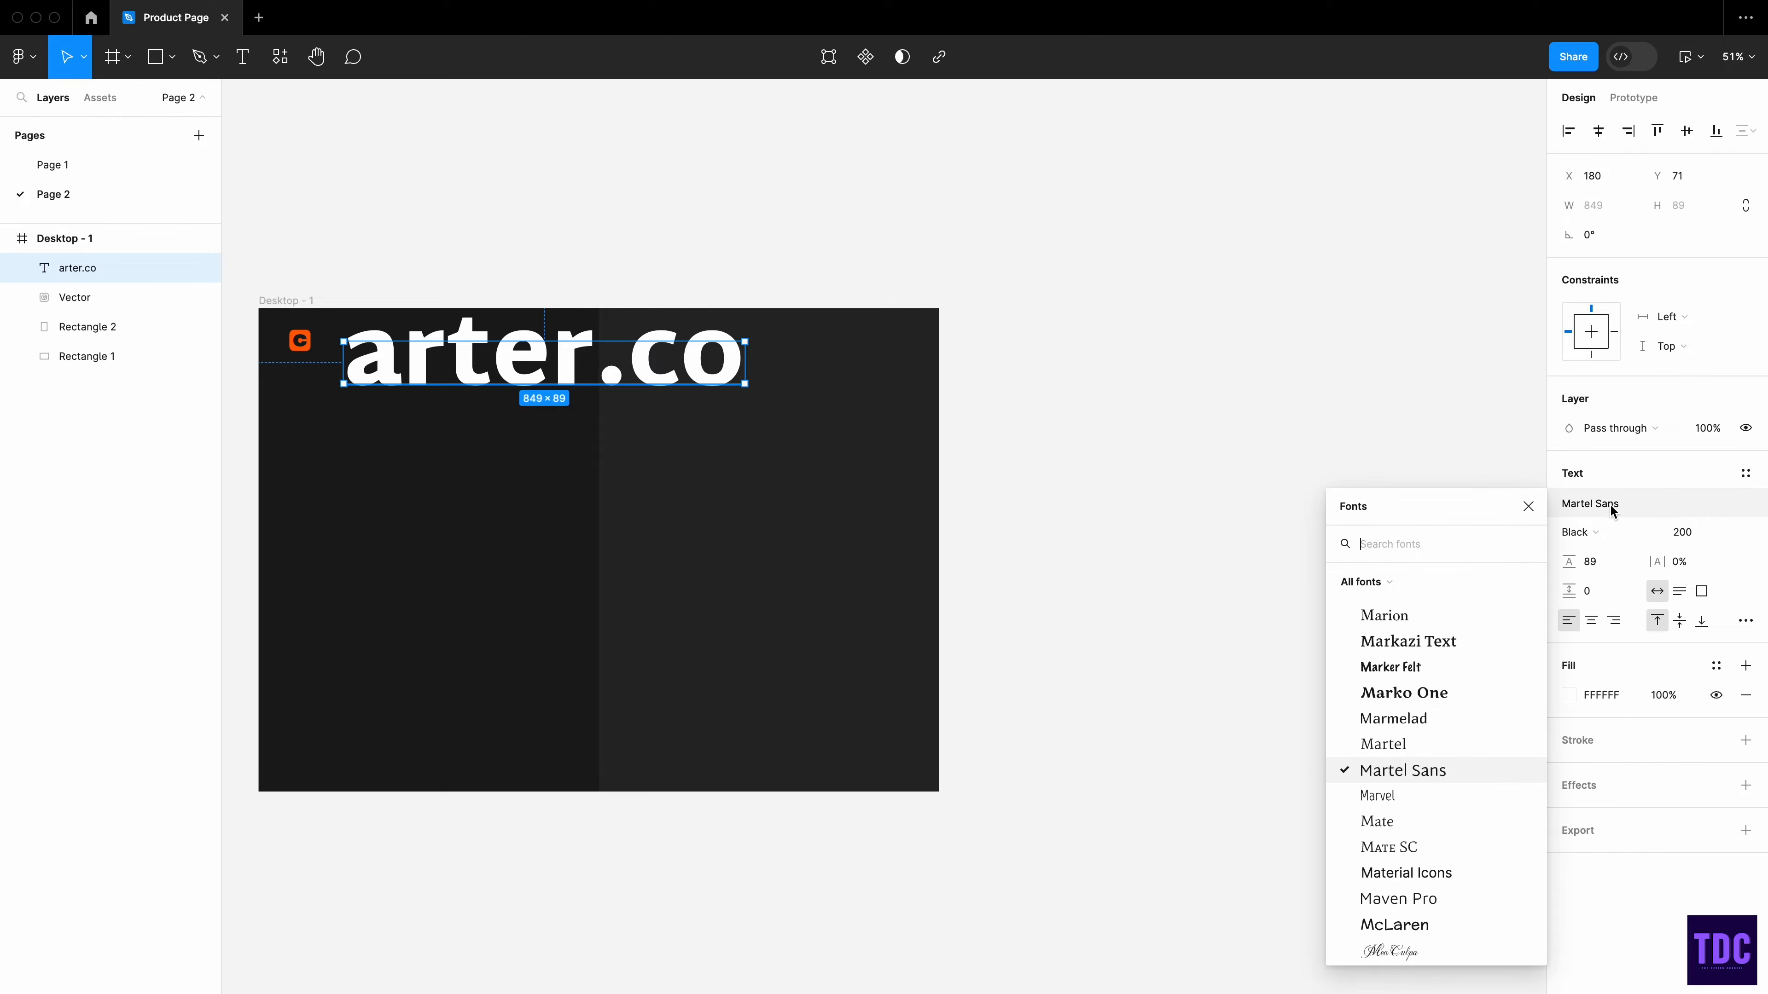
pyautogui.write('lex')
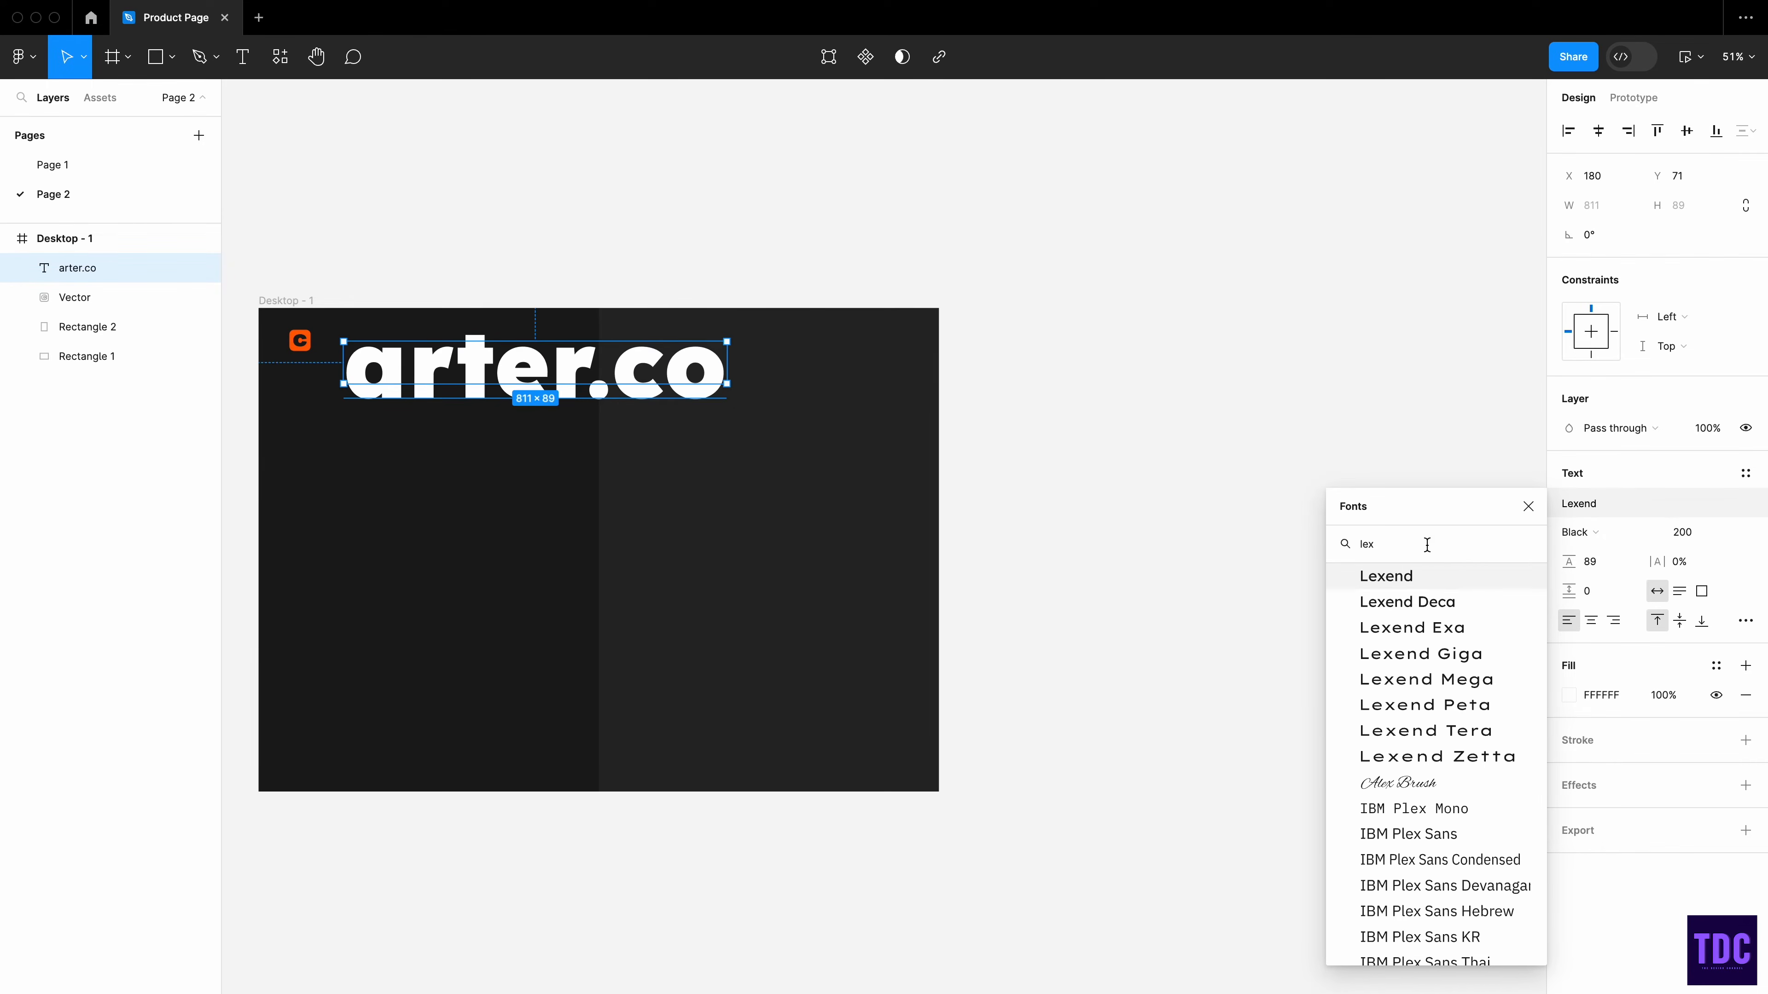
pyautogui.press('Return')
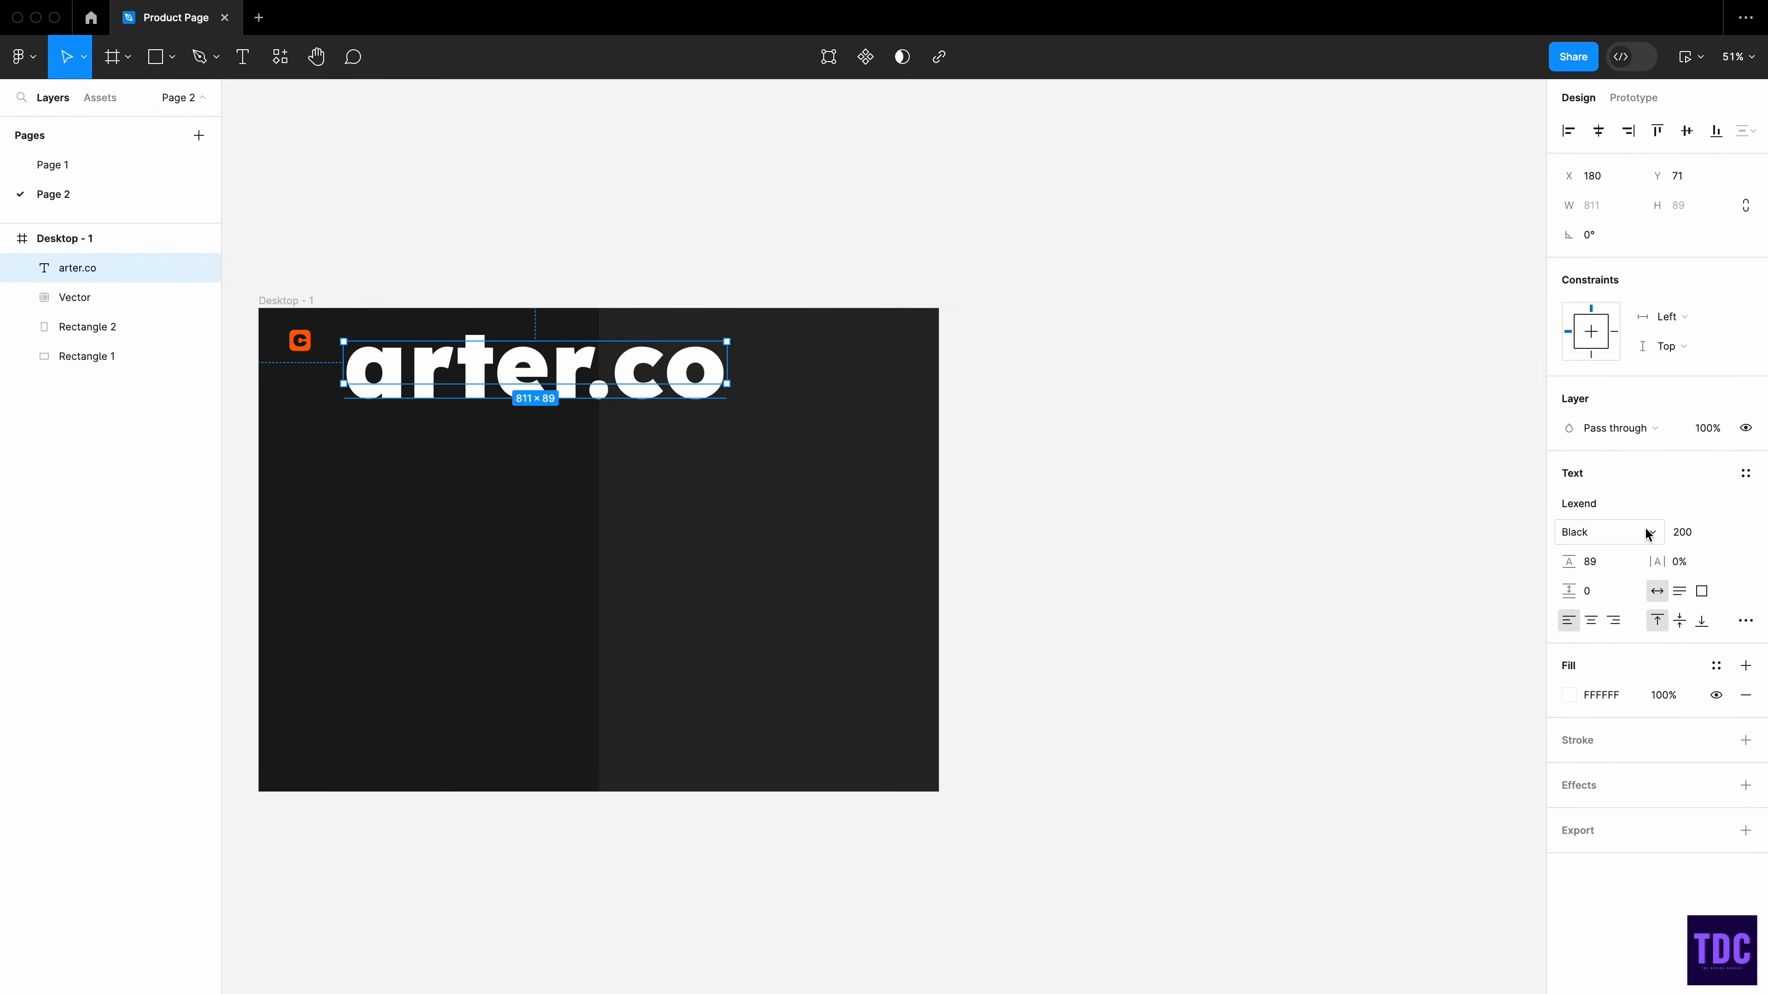
pyautogui.click(1654, 532)
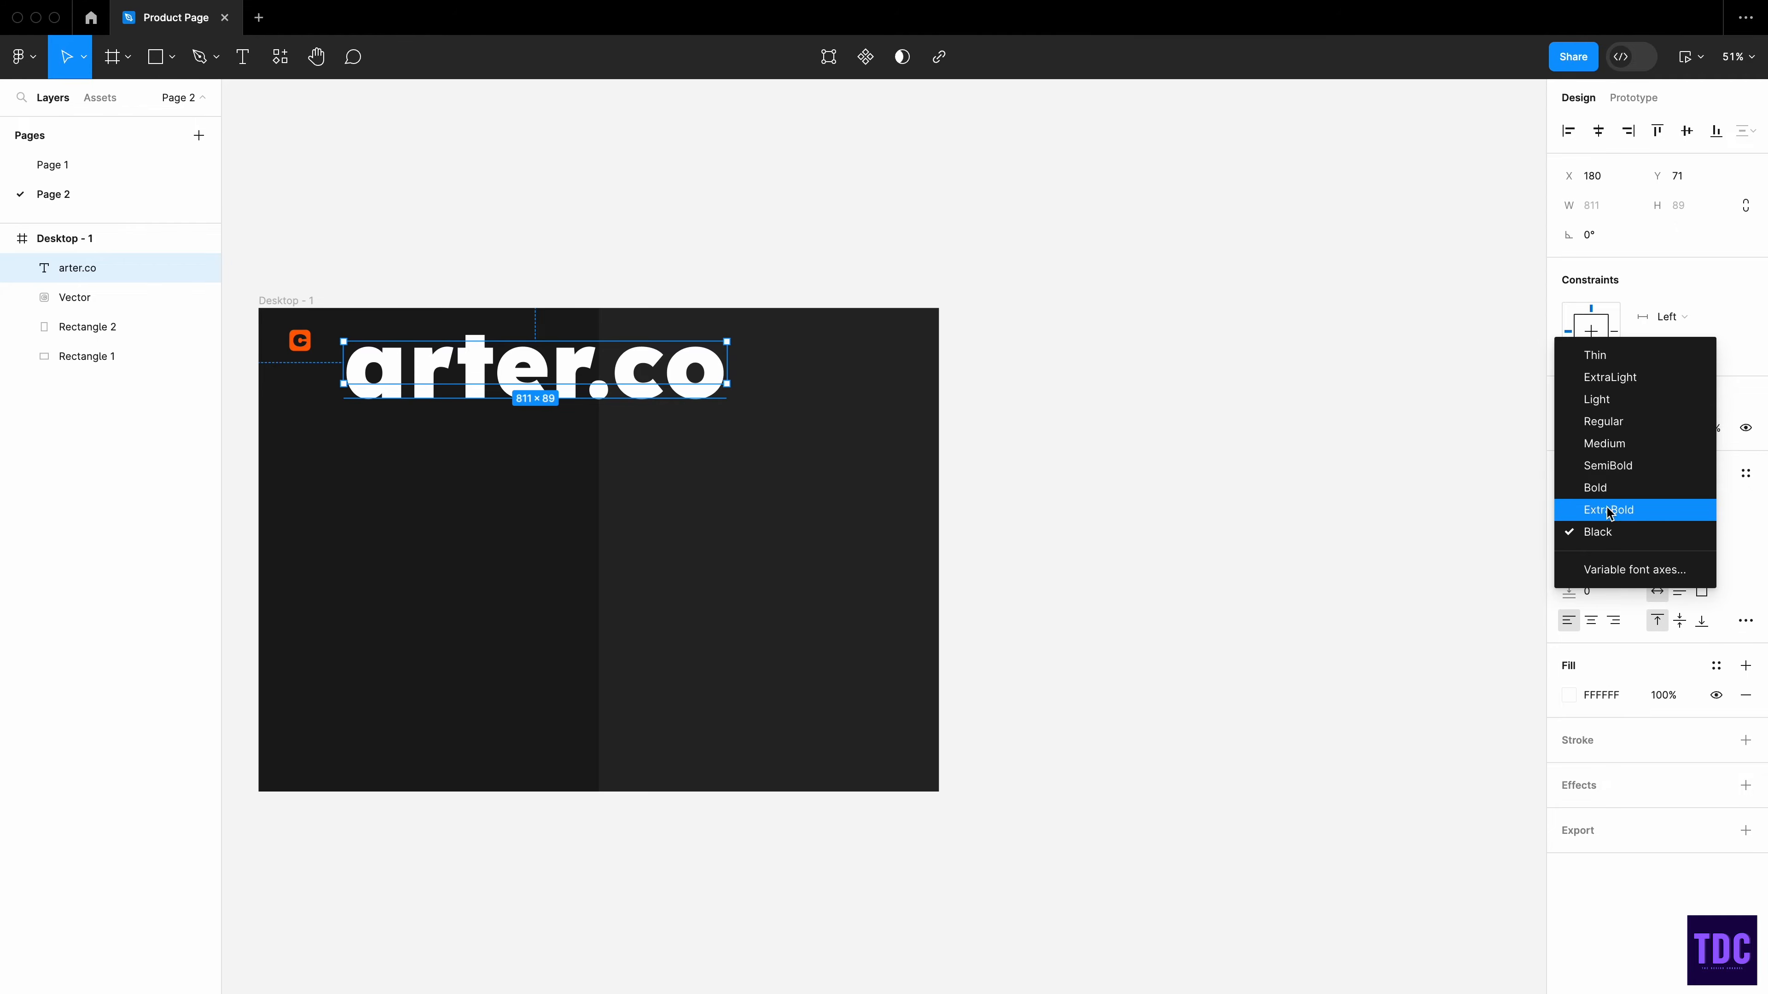
pyautogui.click(1601, 489)
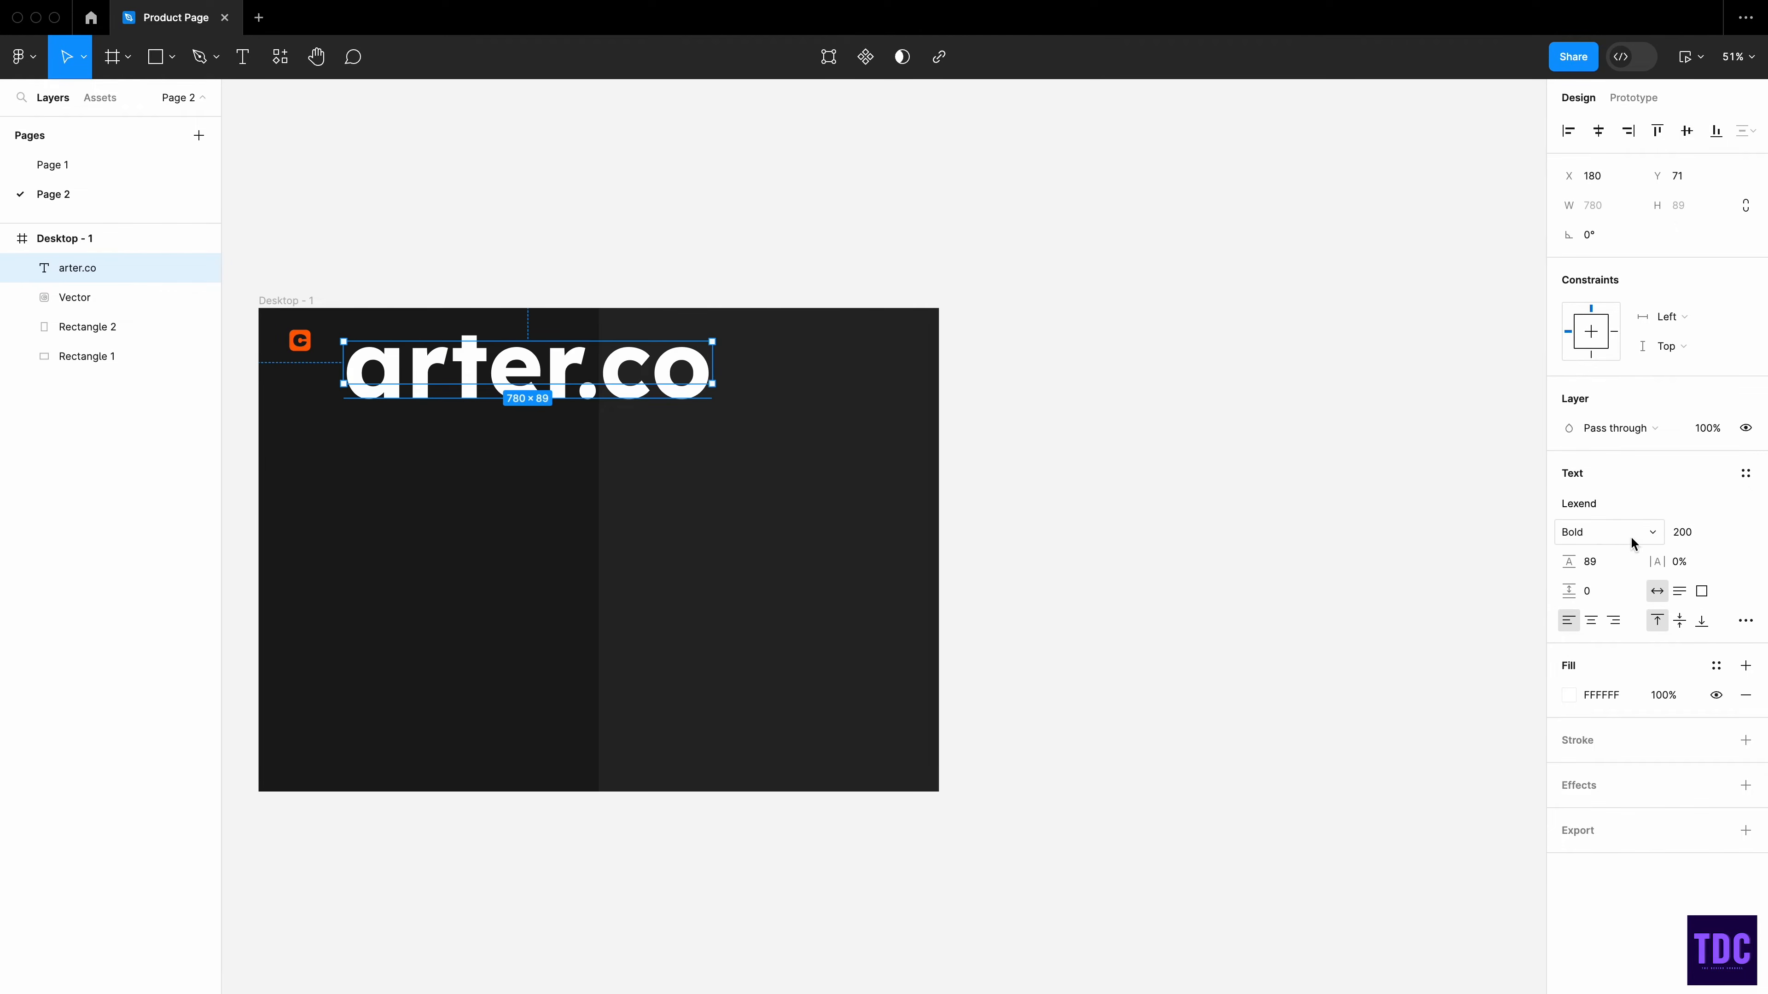
# - Set the arter.co text's font size to 29
pyautogui.click(1728, 533)
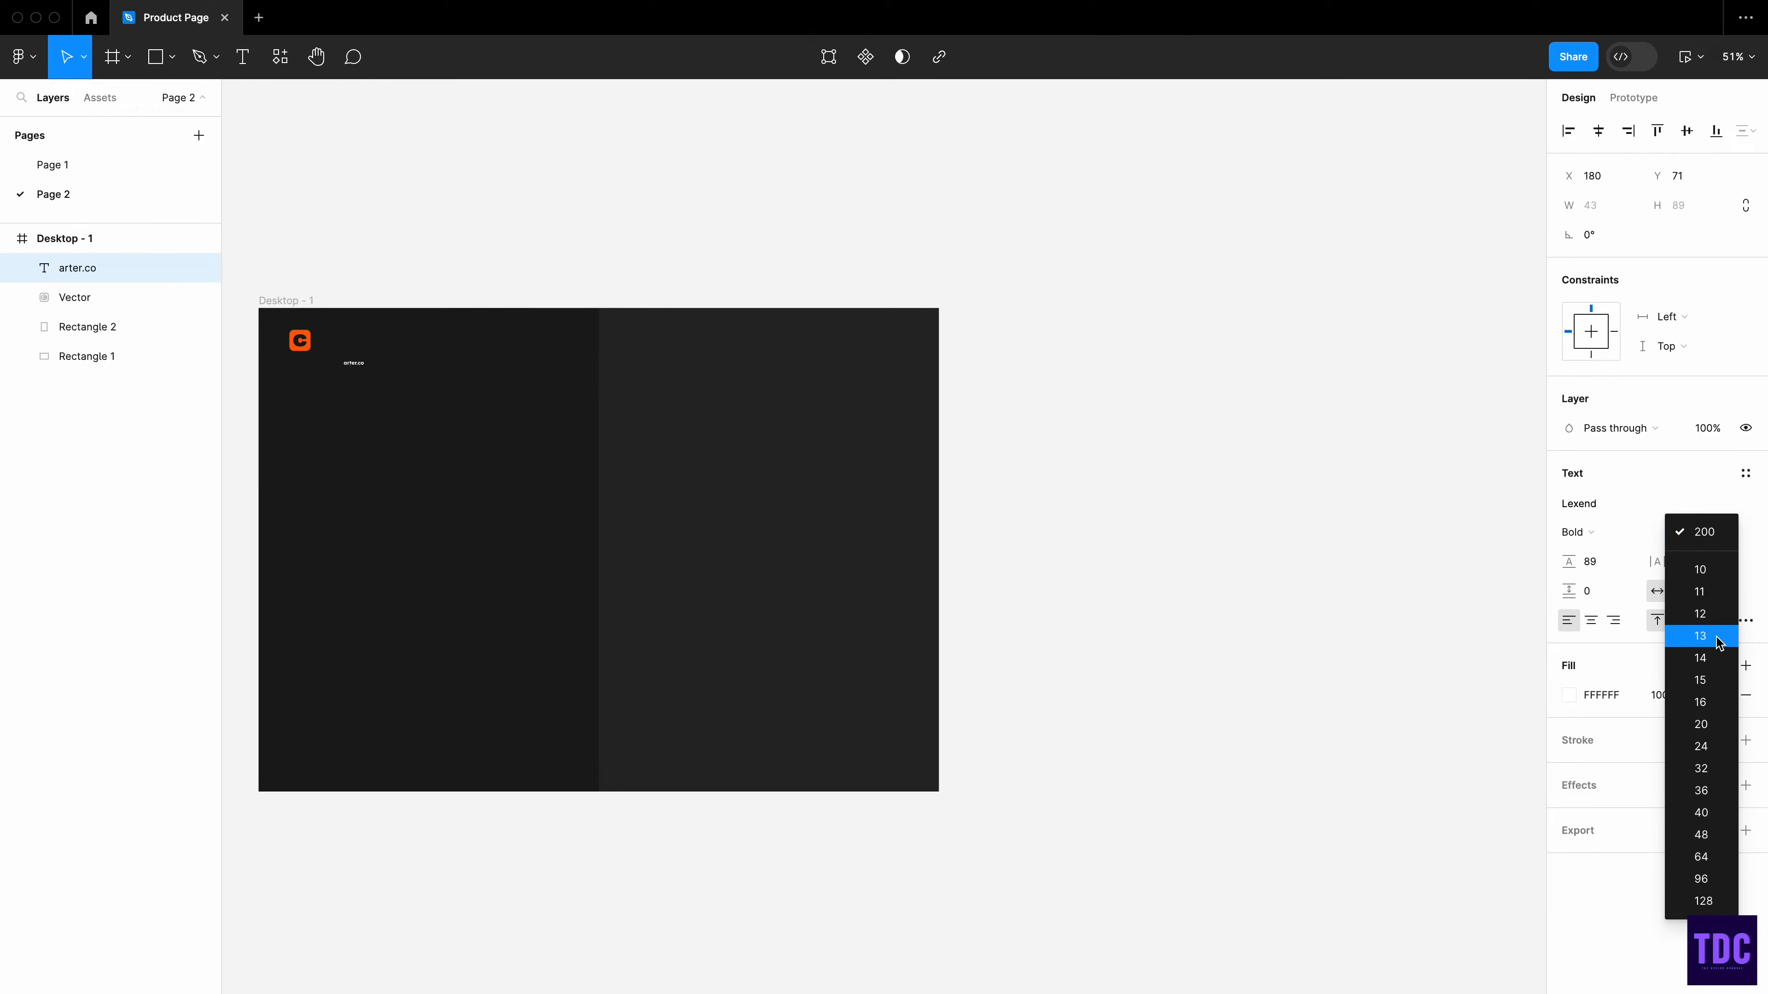
pyautogui.click(1711, 749)
pyautogui.click(1682, 536)
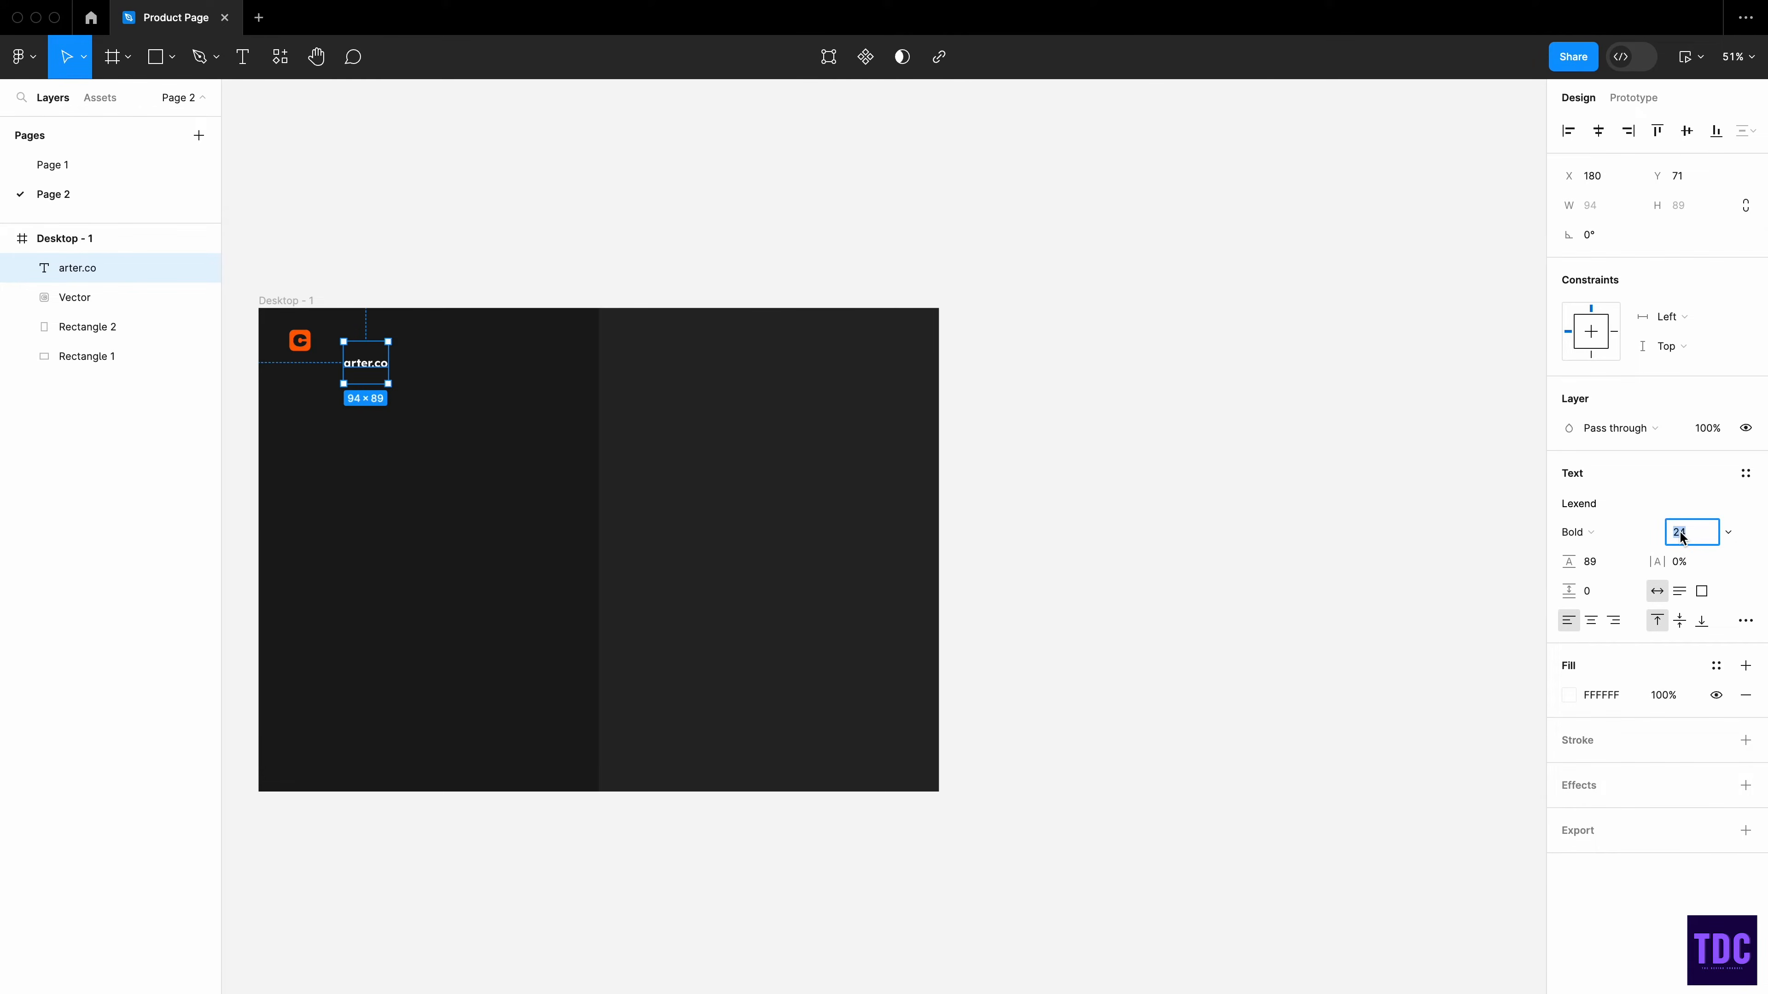
pyautogui.press('Up')
pyautogui.press('Up')
pyautogui.press('Up')
pyautogui.press('Up')
pyautogui.press('Up')
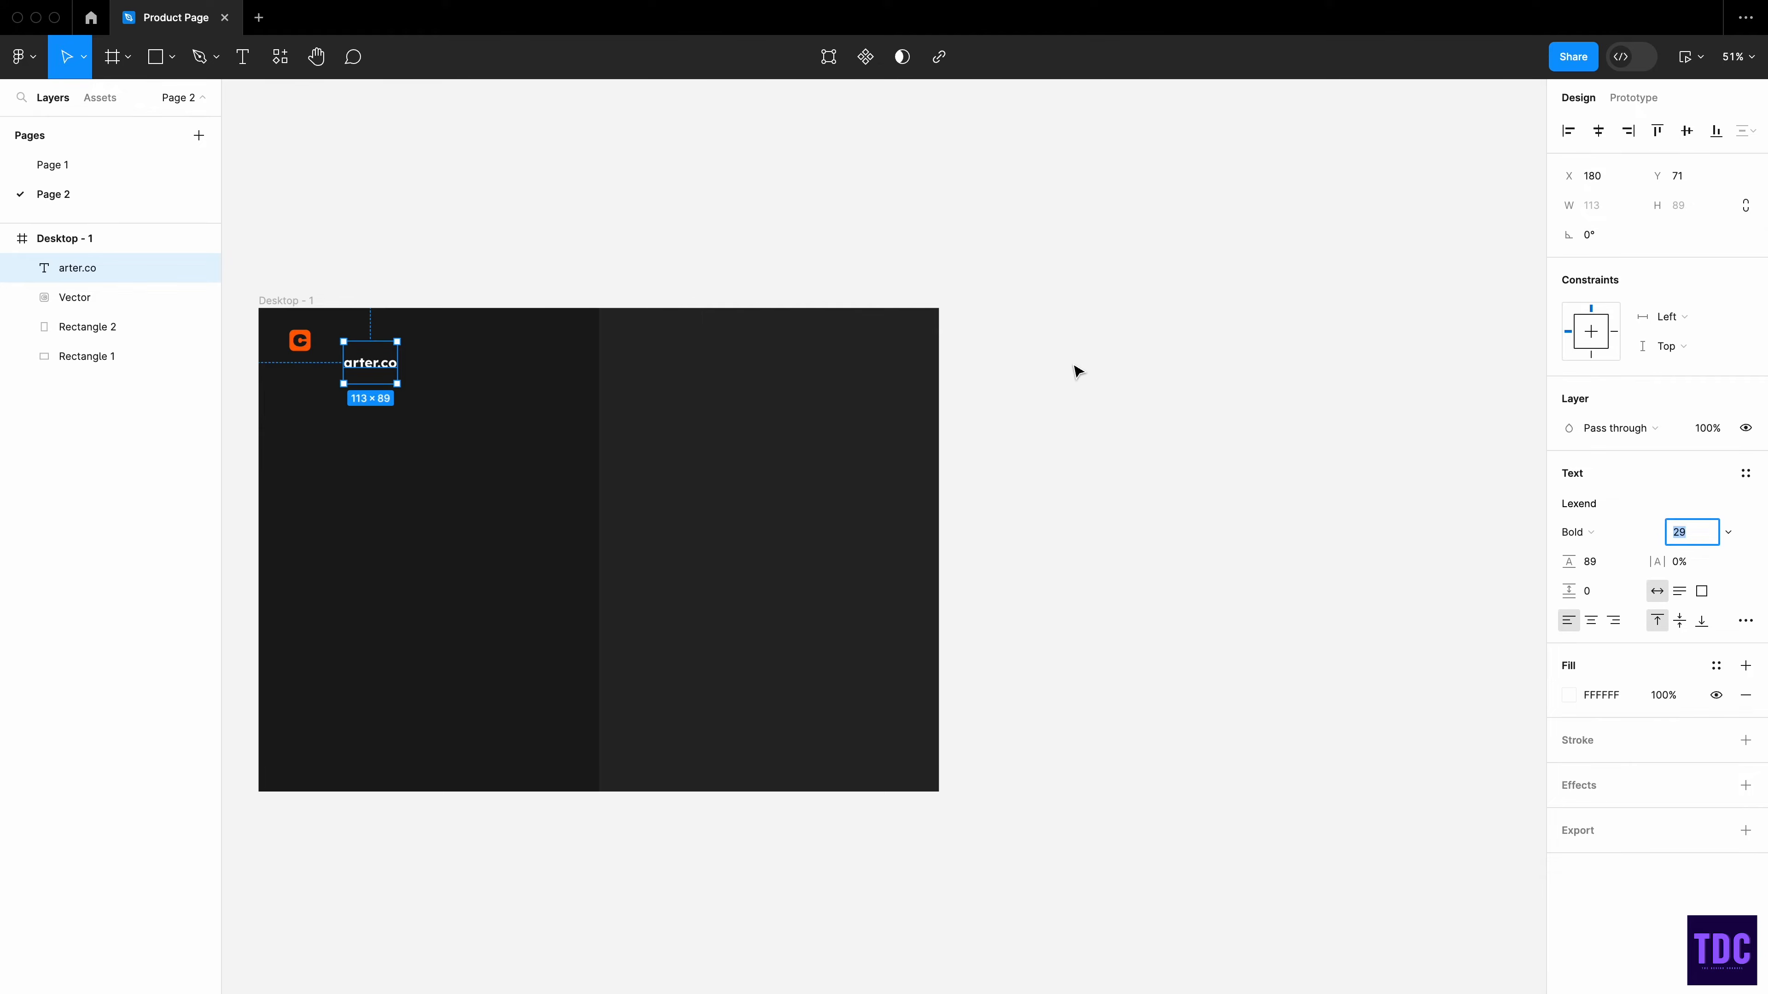
# - Place the arter.co text directly beside the logo icon at X 114, Y 24 and set its fill to FFE6D7
pyautogui.click(1595, 569)
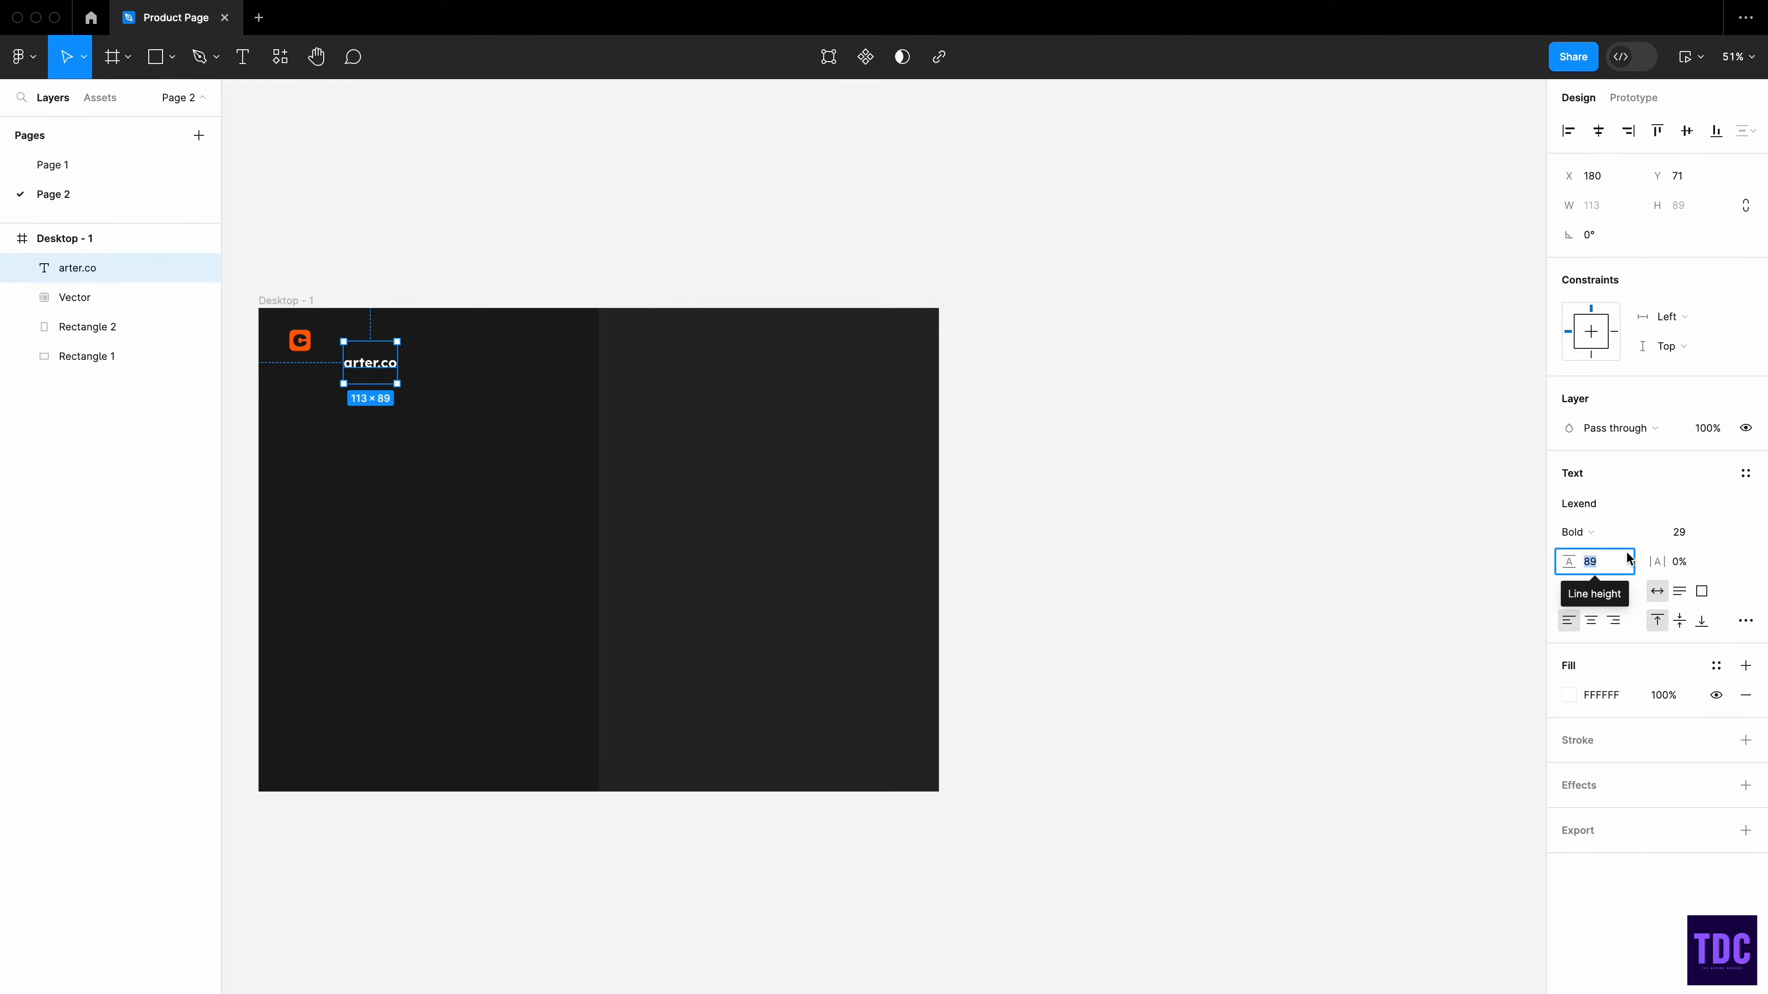
pyautogui.click(1399, 466)
pyautogui.moveTo(371, 373); pyautogui.dragTo(342, 348)
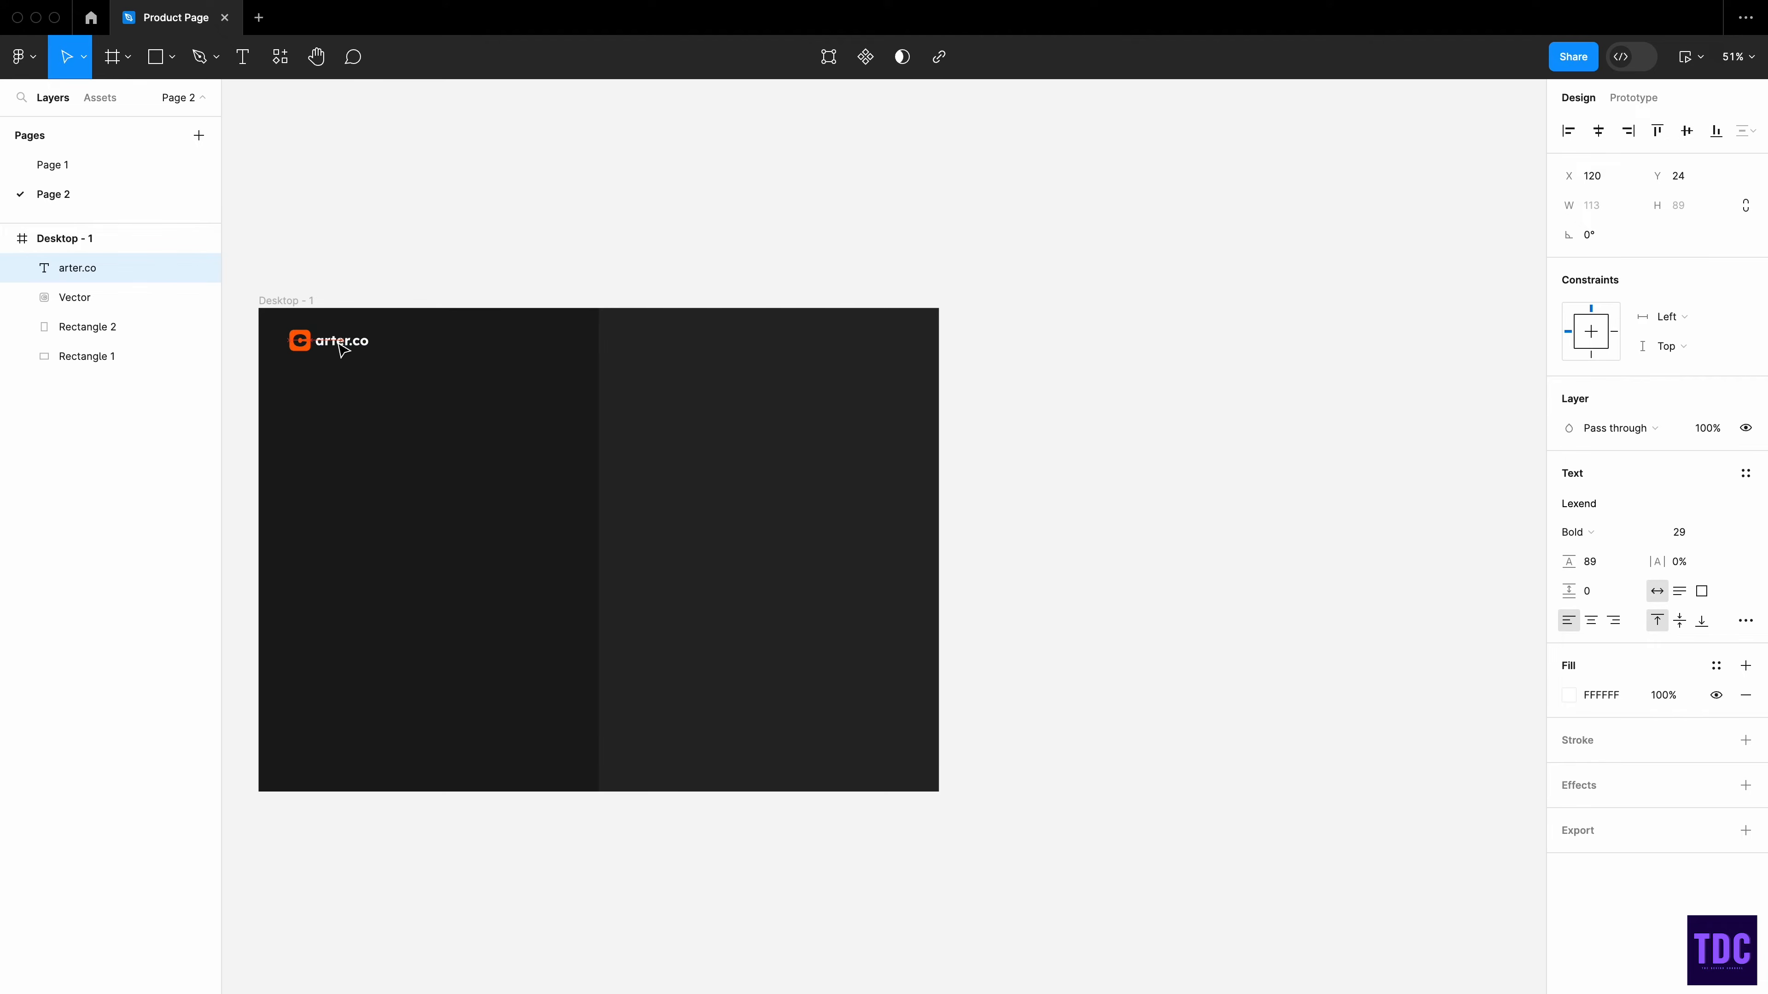
pyautogui.click(1569, 695)
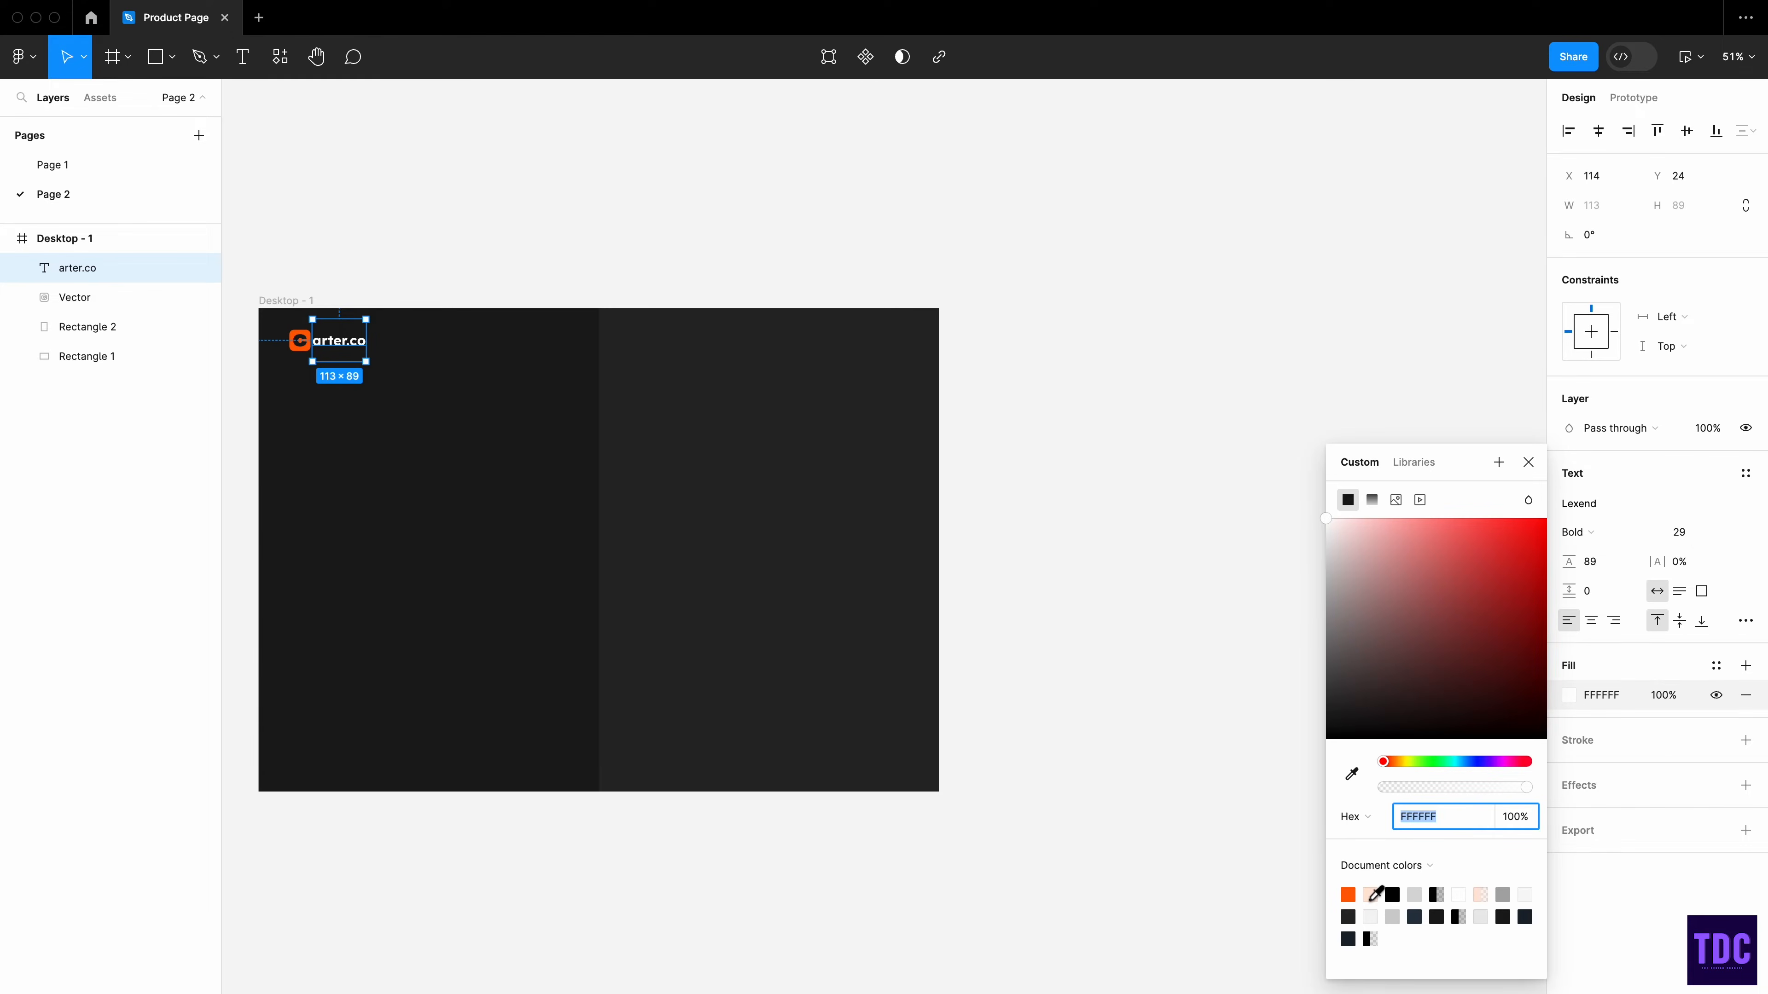
pyautogui.click(1374, 896)
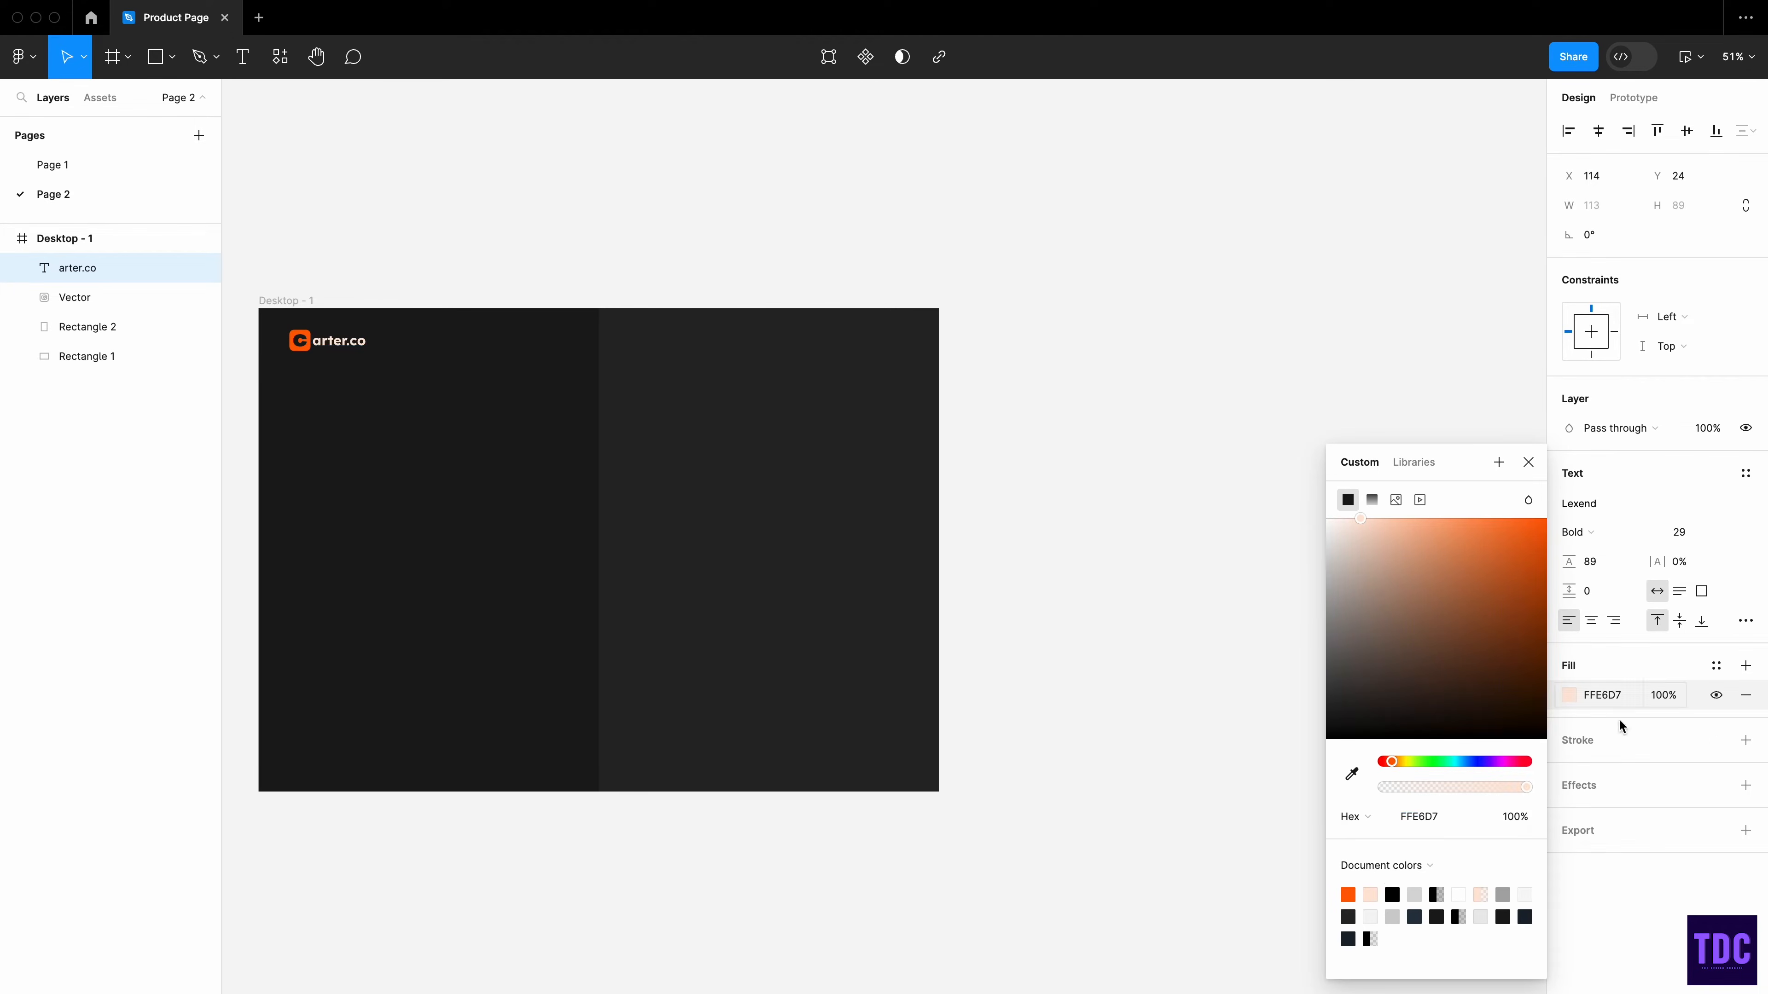
# - Recolour only the dot in the arter.co text with the orange document colour
pyautogui.doubleClick(490, 361)
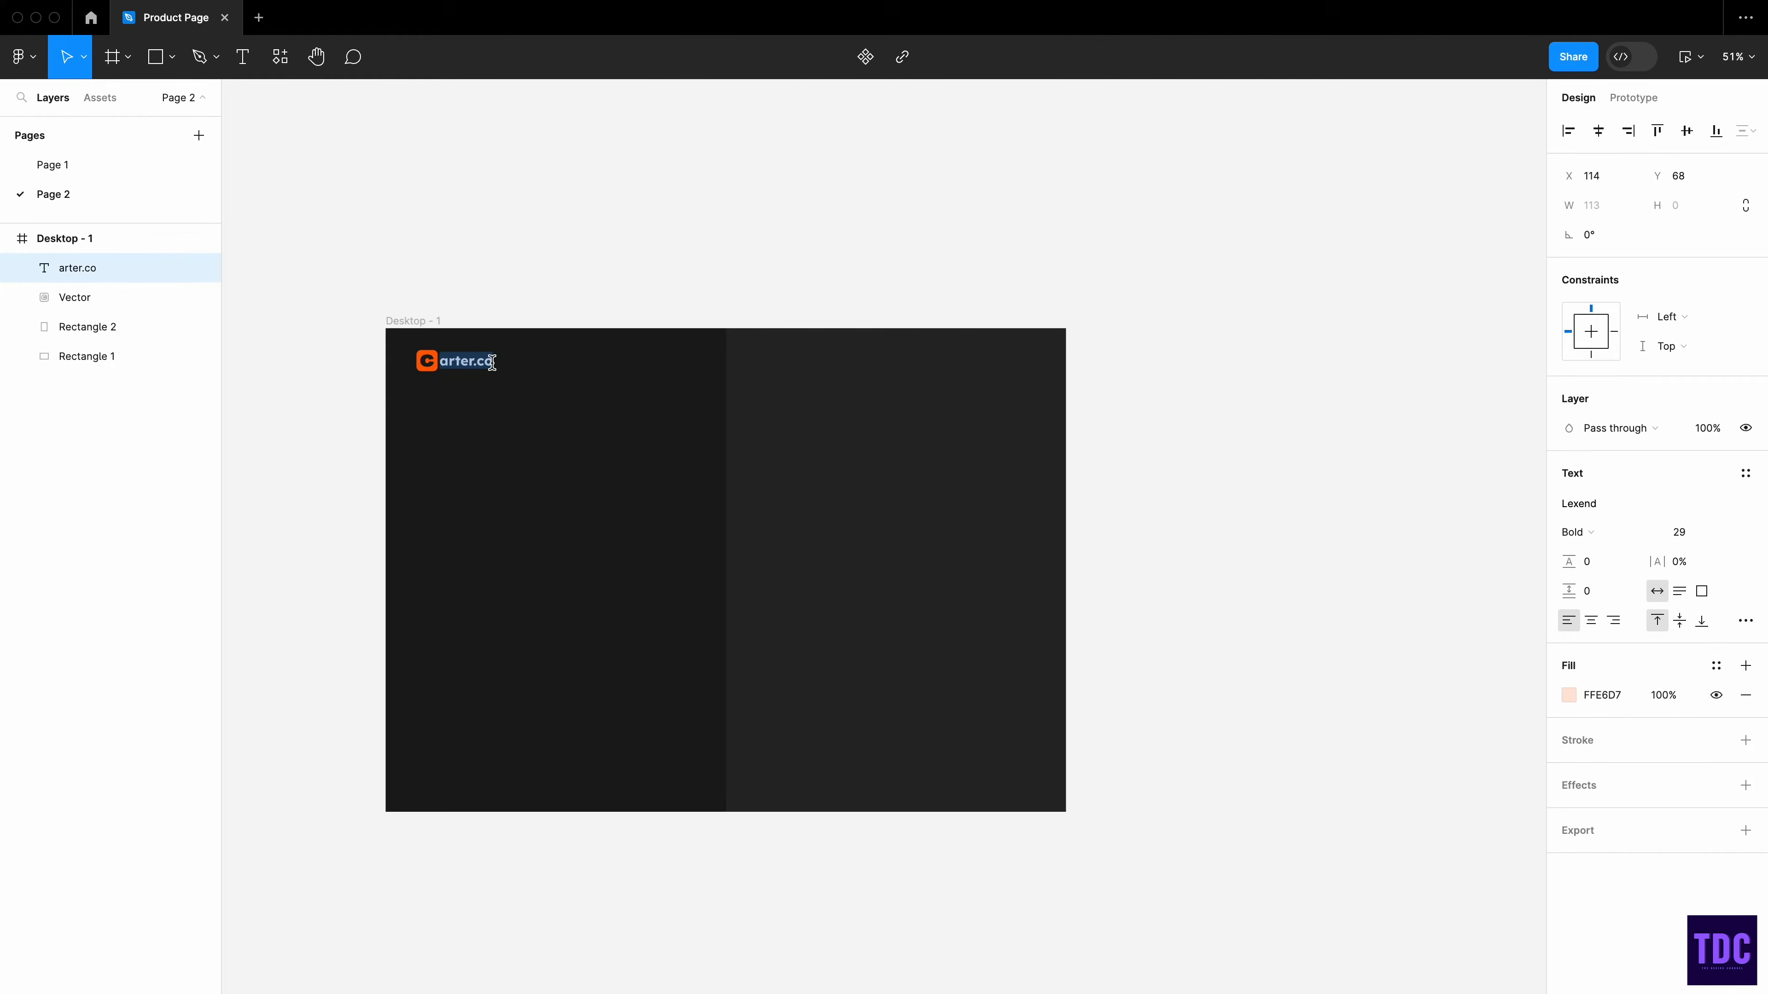
pyautogui.scroll(8, 494, 362)
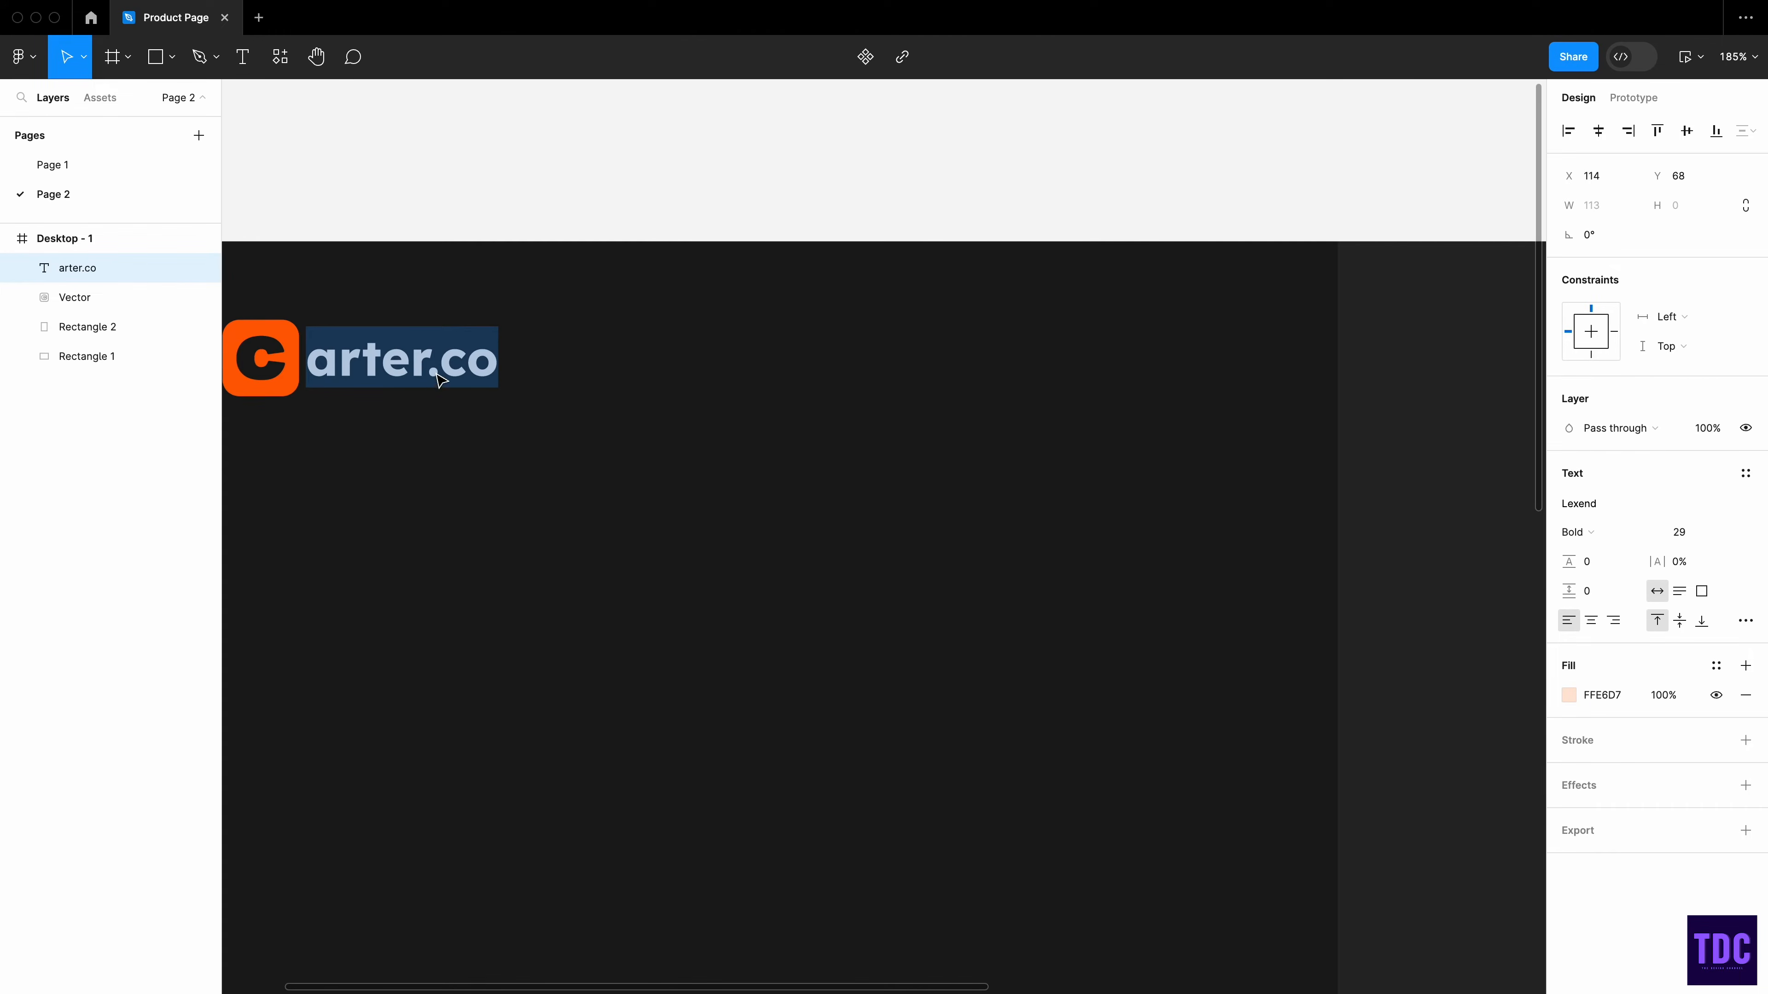
pyautogui.click(438, 376)
pyautogui.hotkey('shift', 'Left')
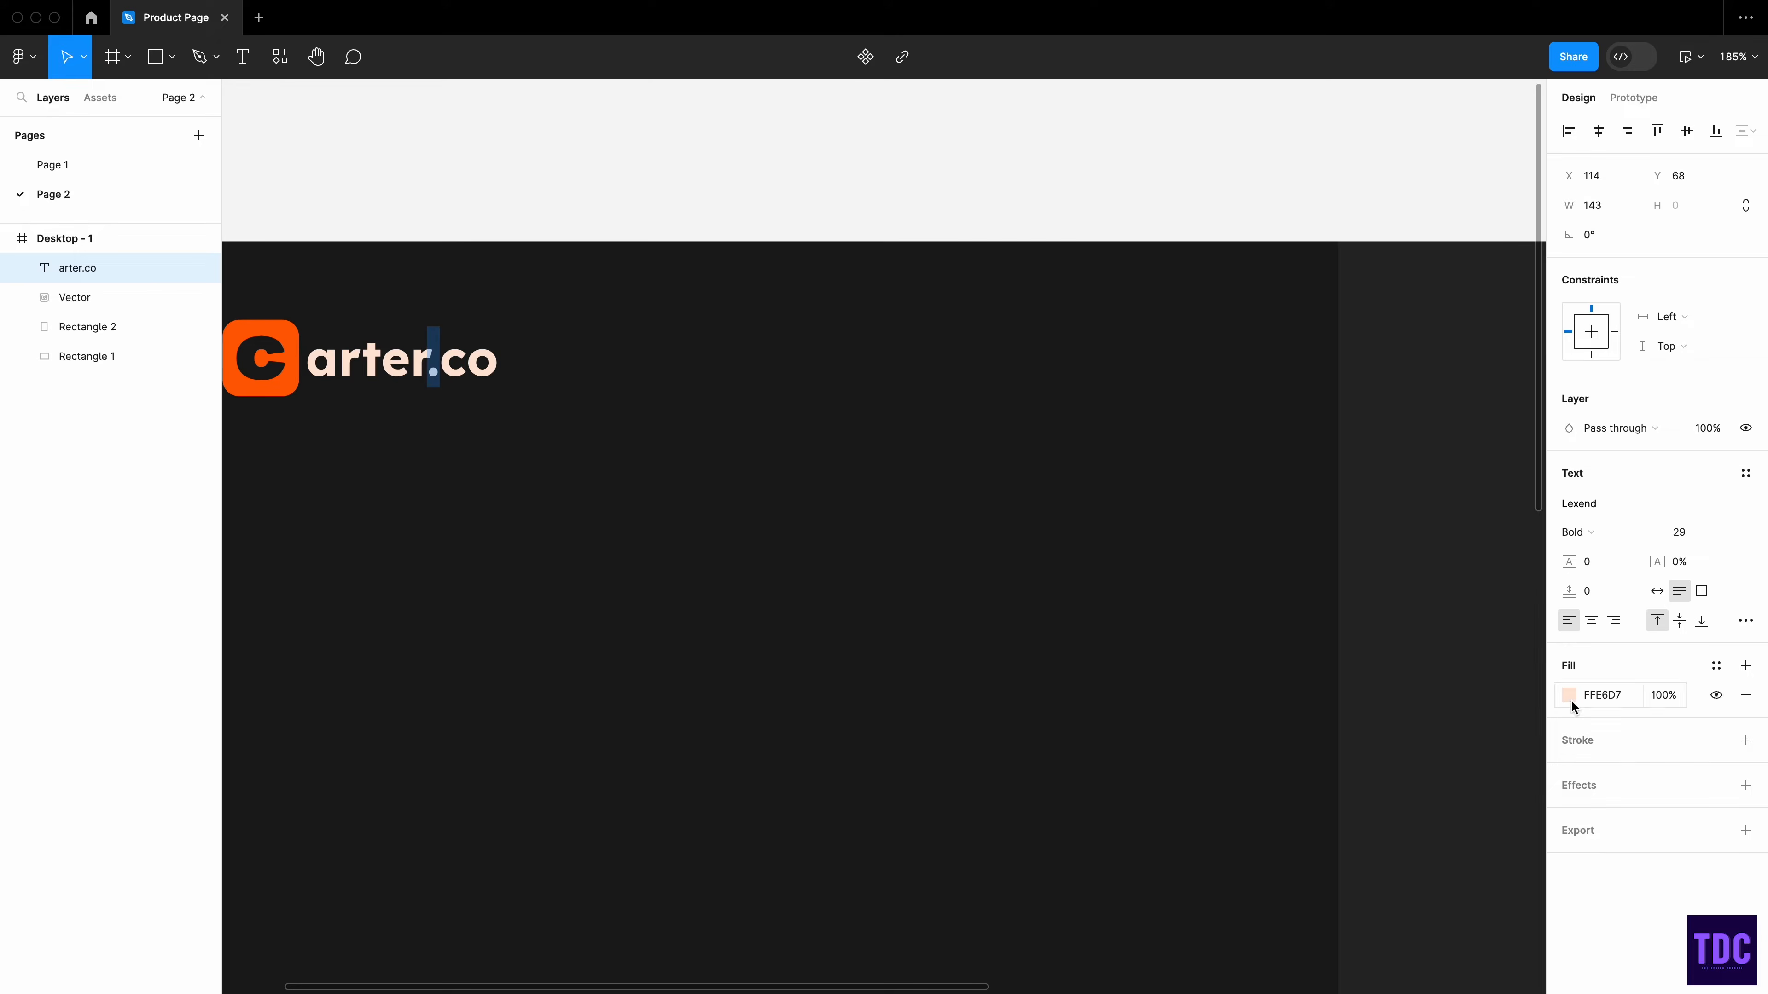
pyautogui.click(1569, 695)
pyautogui.click(1349, 894)
pyautogui.click(714, 482)
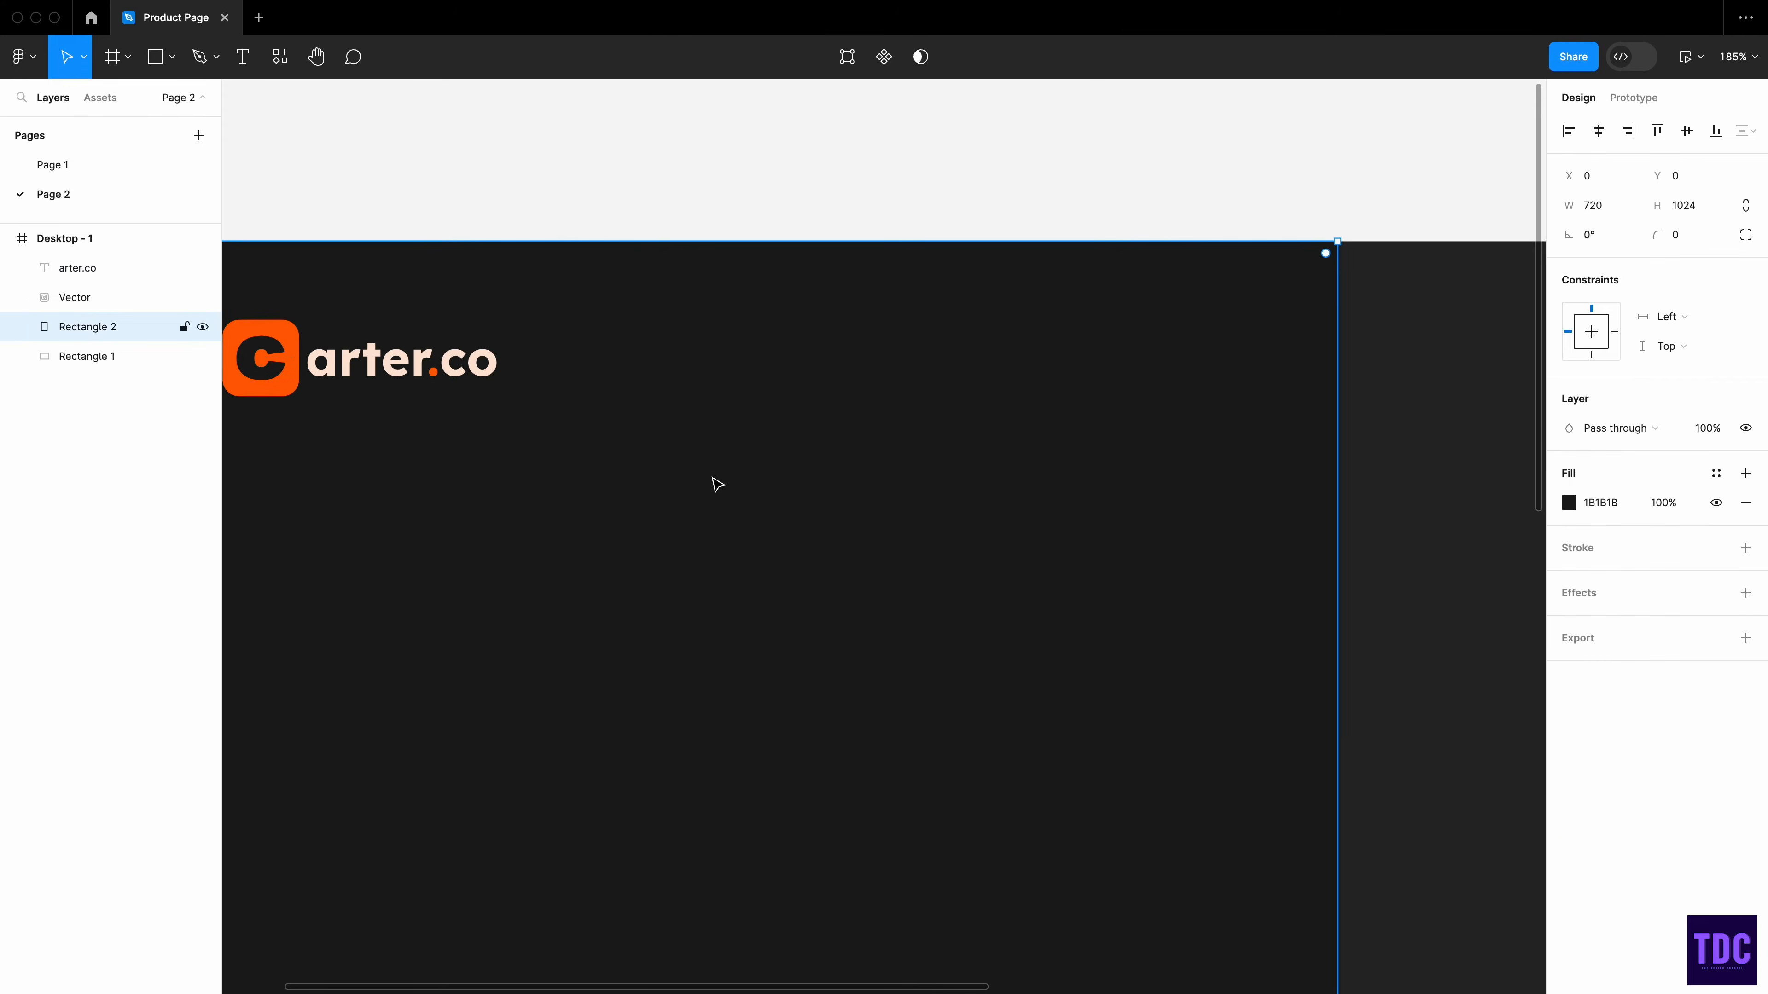
pyautogui.scroll(-10, 672, 515)
pyautogui.hscroll(1, 670, 510)
pyautogui.click(694, 189)
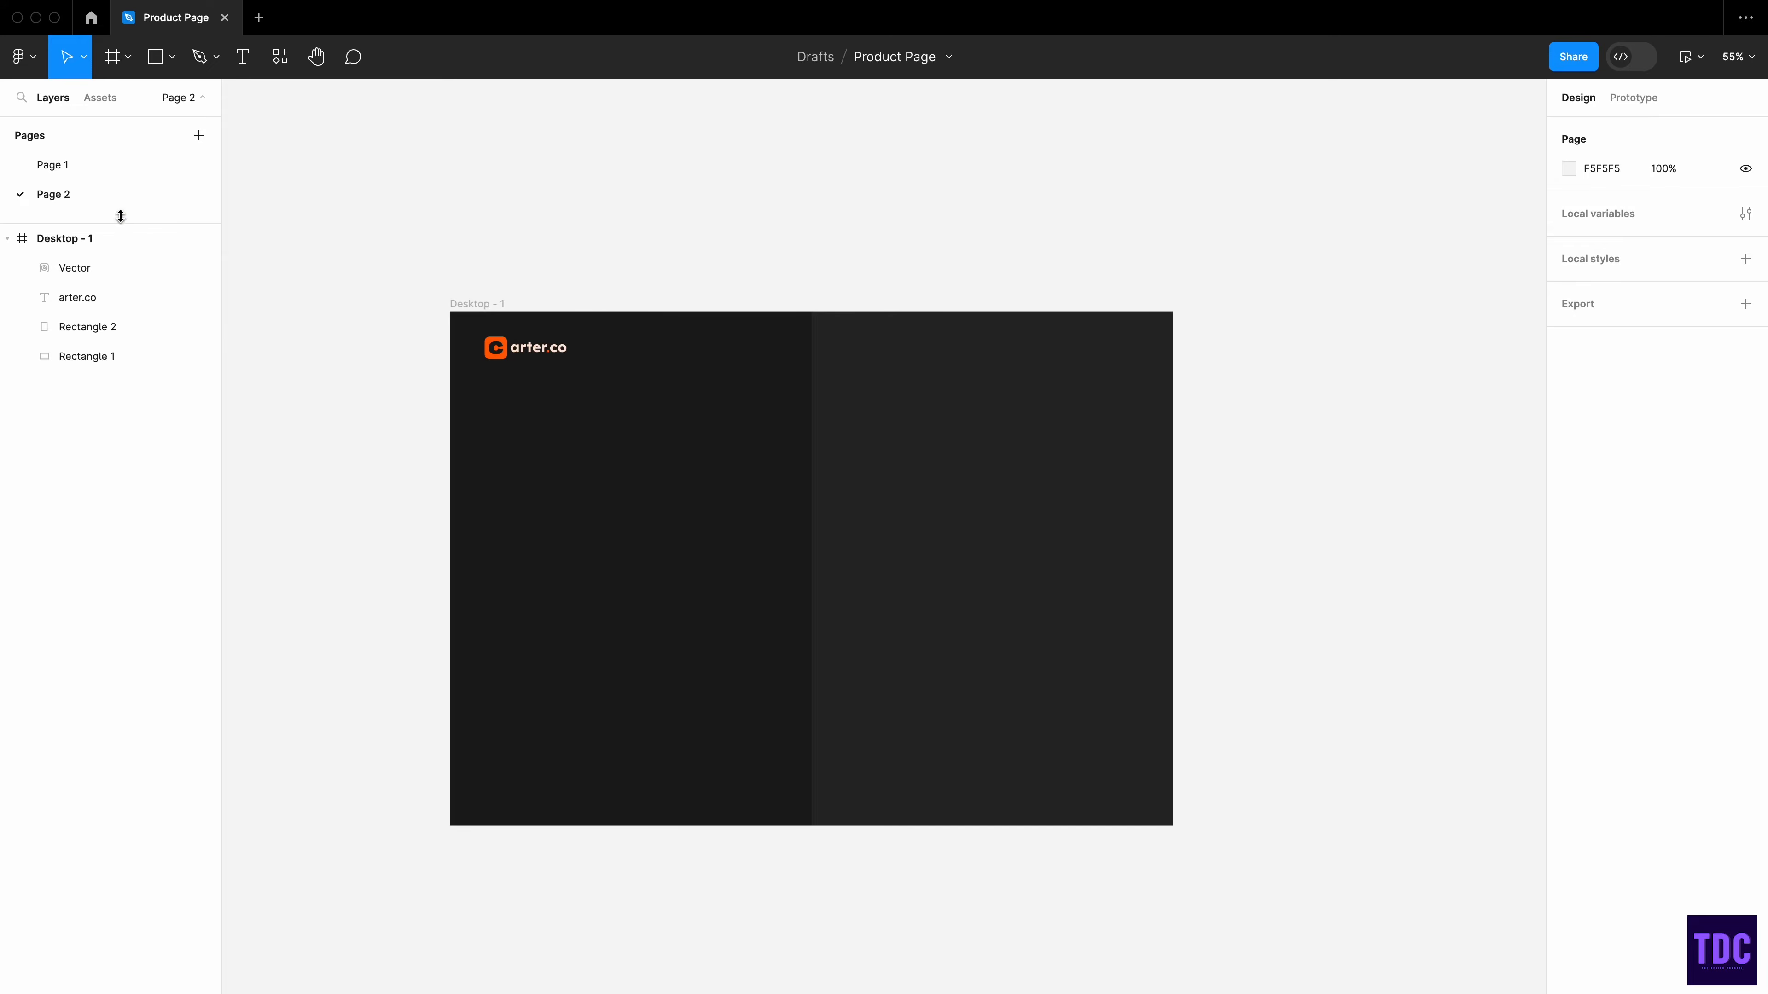
# - Draw a horizontal line about 30 px long near the frame's upper-right corner, at about X 1315, Y 80
pyautogui.click(171, 57)
pyautogui.click(122, 126)
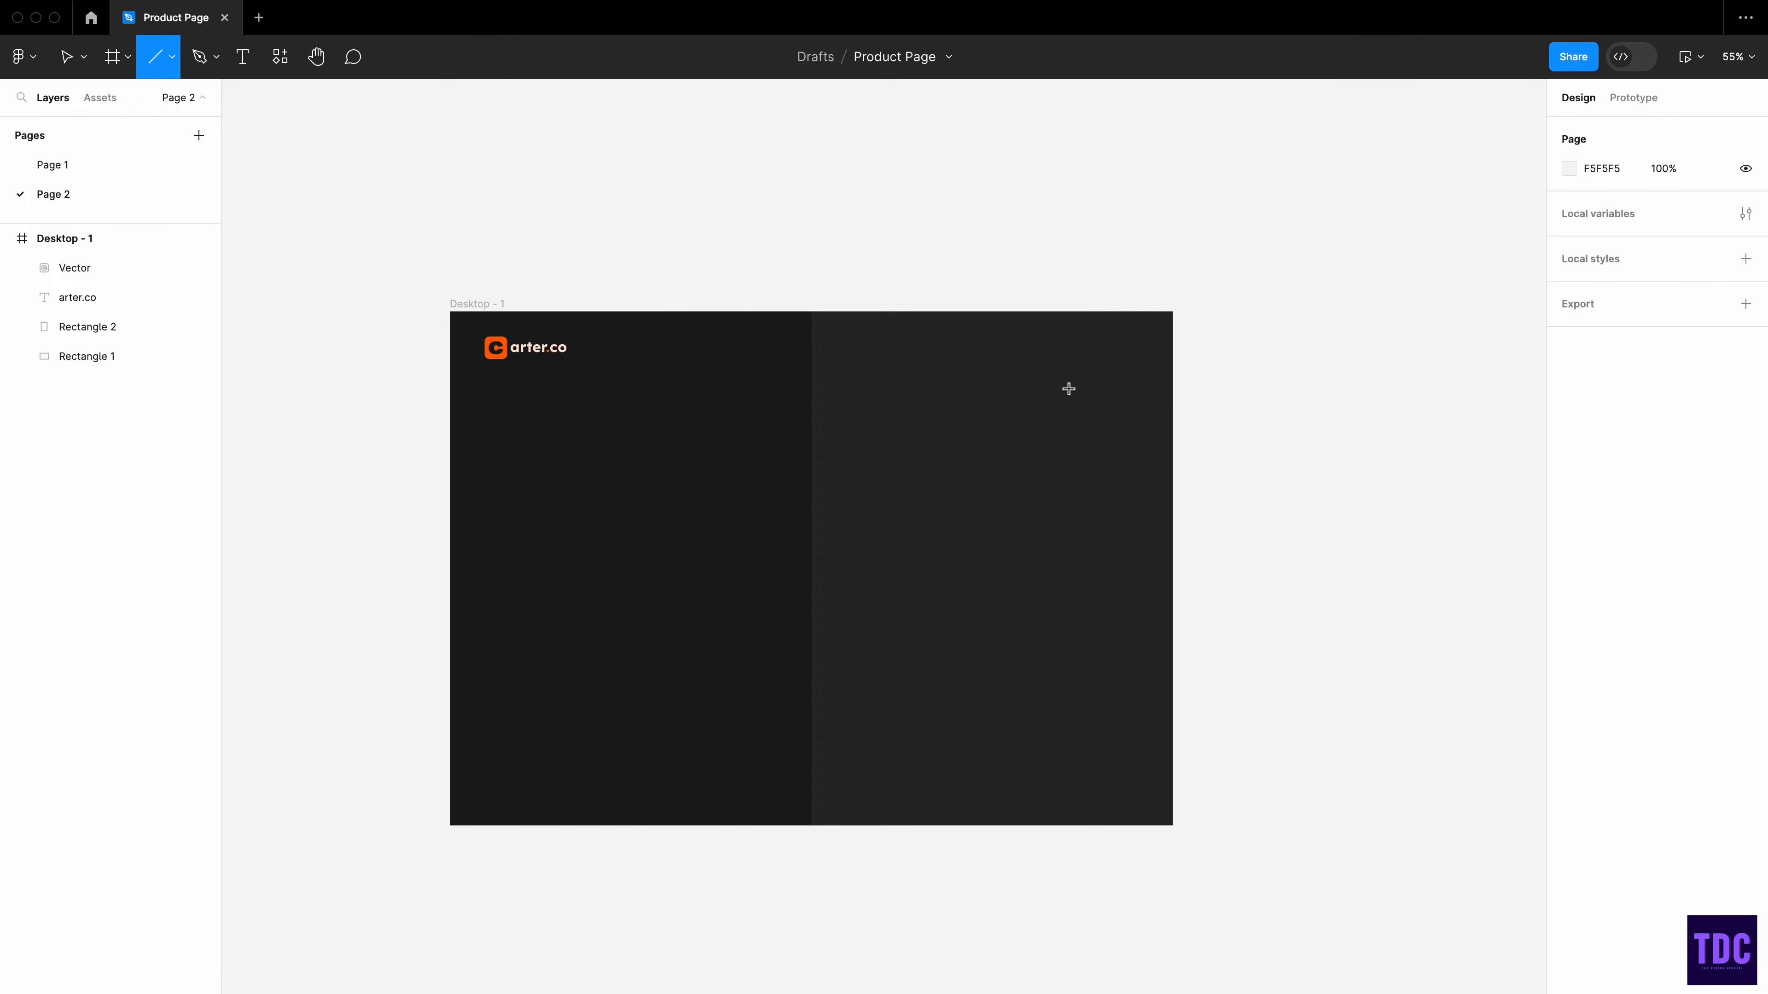
pyautogui.scroll(4, 1068, 388)
pyautogui.scroll(-1, 1065, 386)
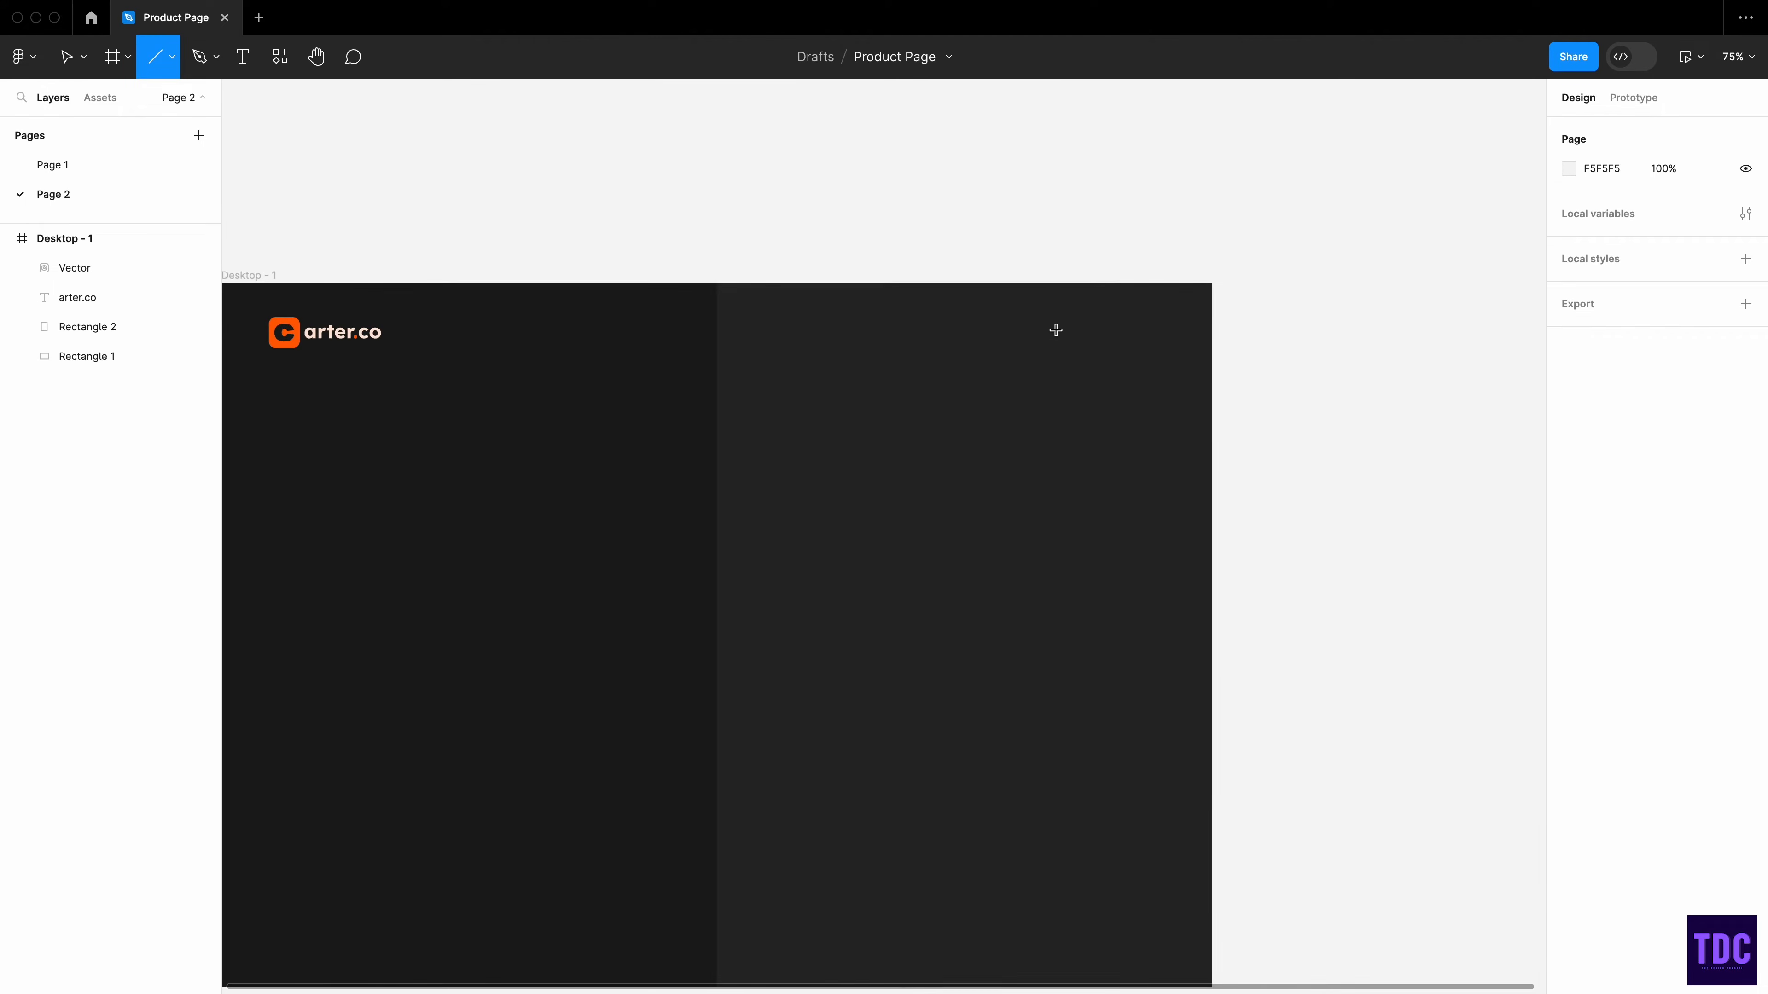
pyautogui.moveTo(1127, 339)
pyautogui.mouseDown()
pyautogui.moveTo(1169, 341)
pyautogui.moveTo(1120, 300)
pyautogui.mouseUp()
pyautogui.scroll(6, 1159, 351)
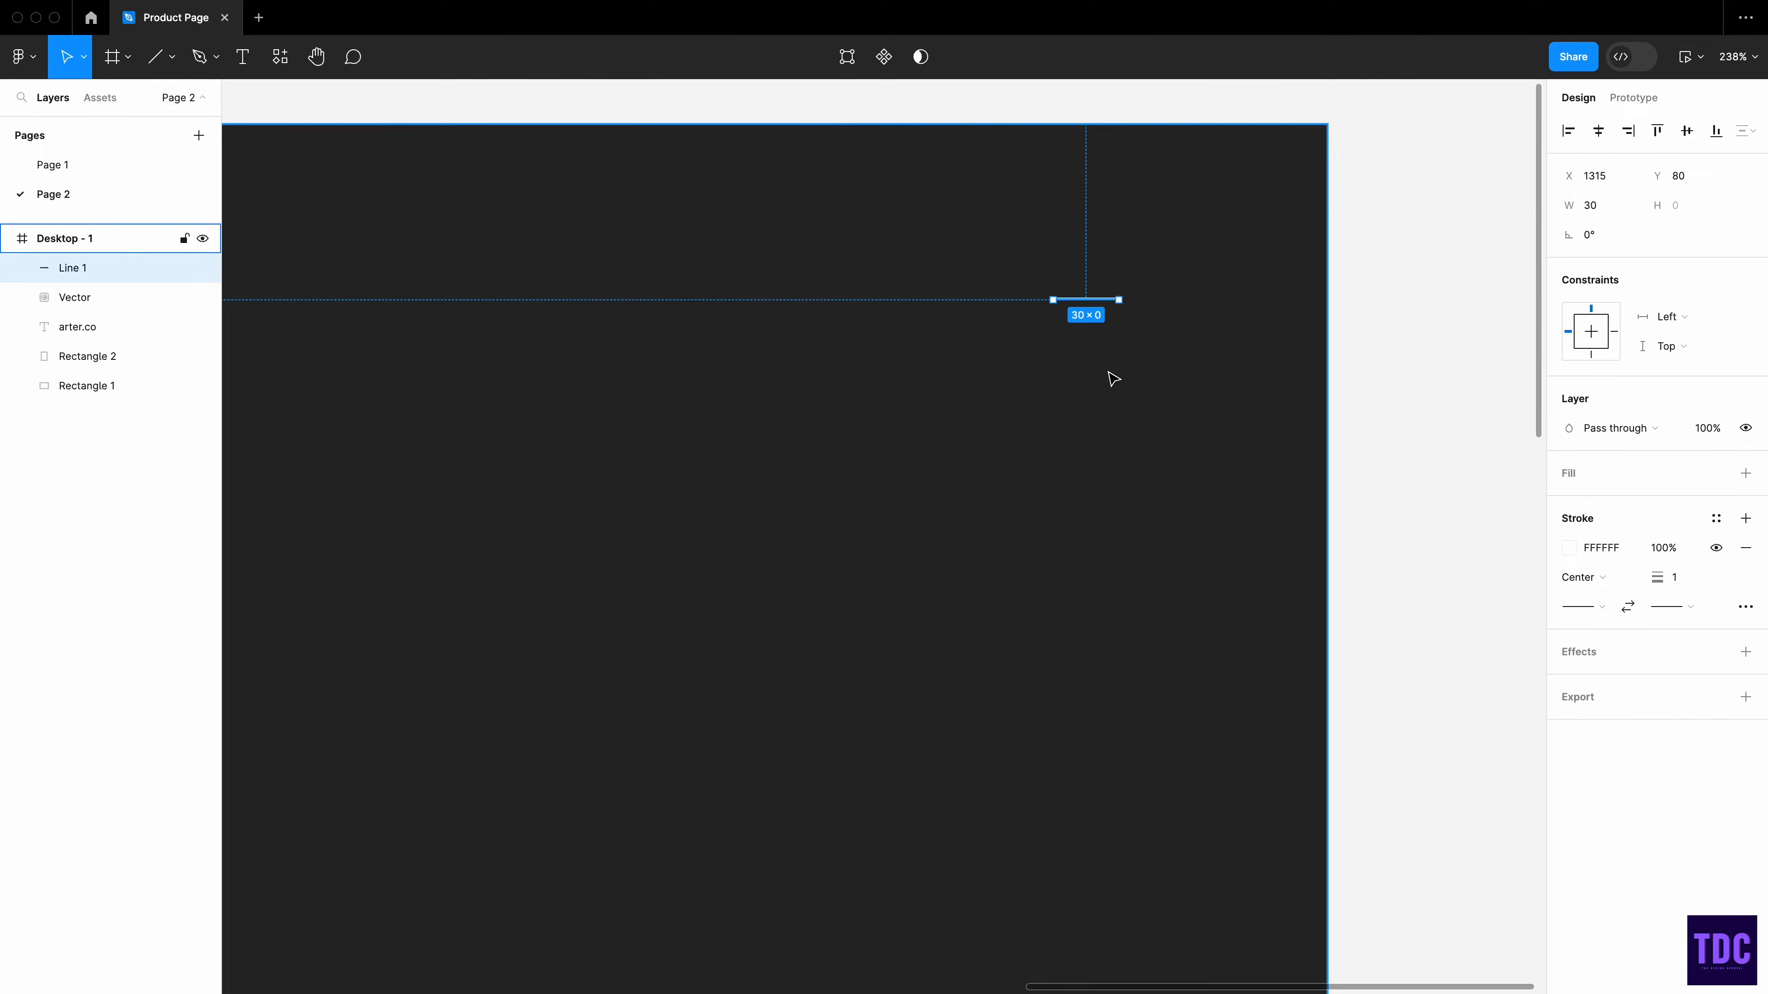
pyautogui.click(1110, 375)
pyautogui.press('super+z')
# - Style the line with an FFE6D7 stroke, round end points and a stroke weight of 2
pyautogui.click(1568, 548)
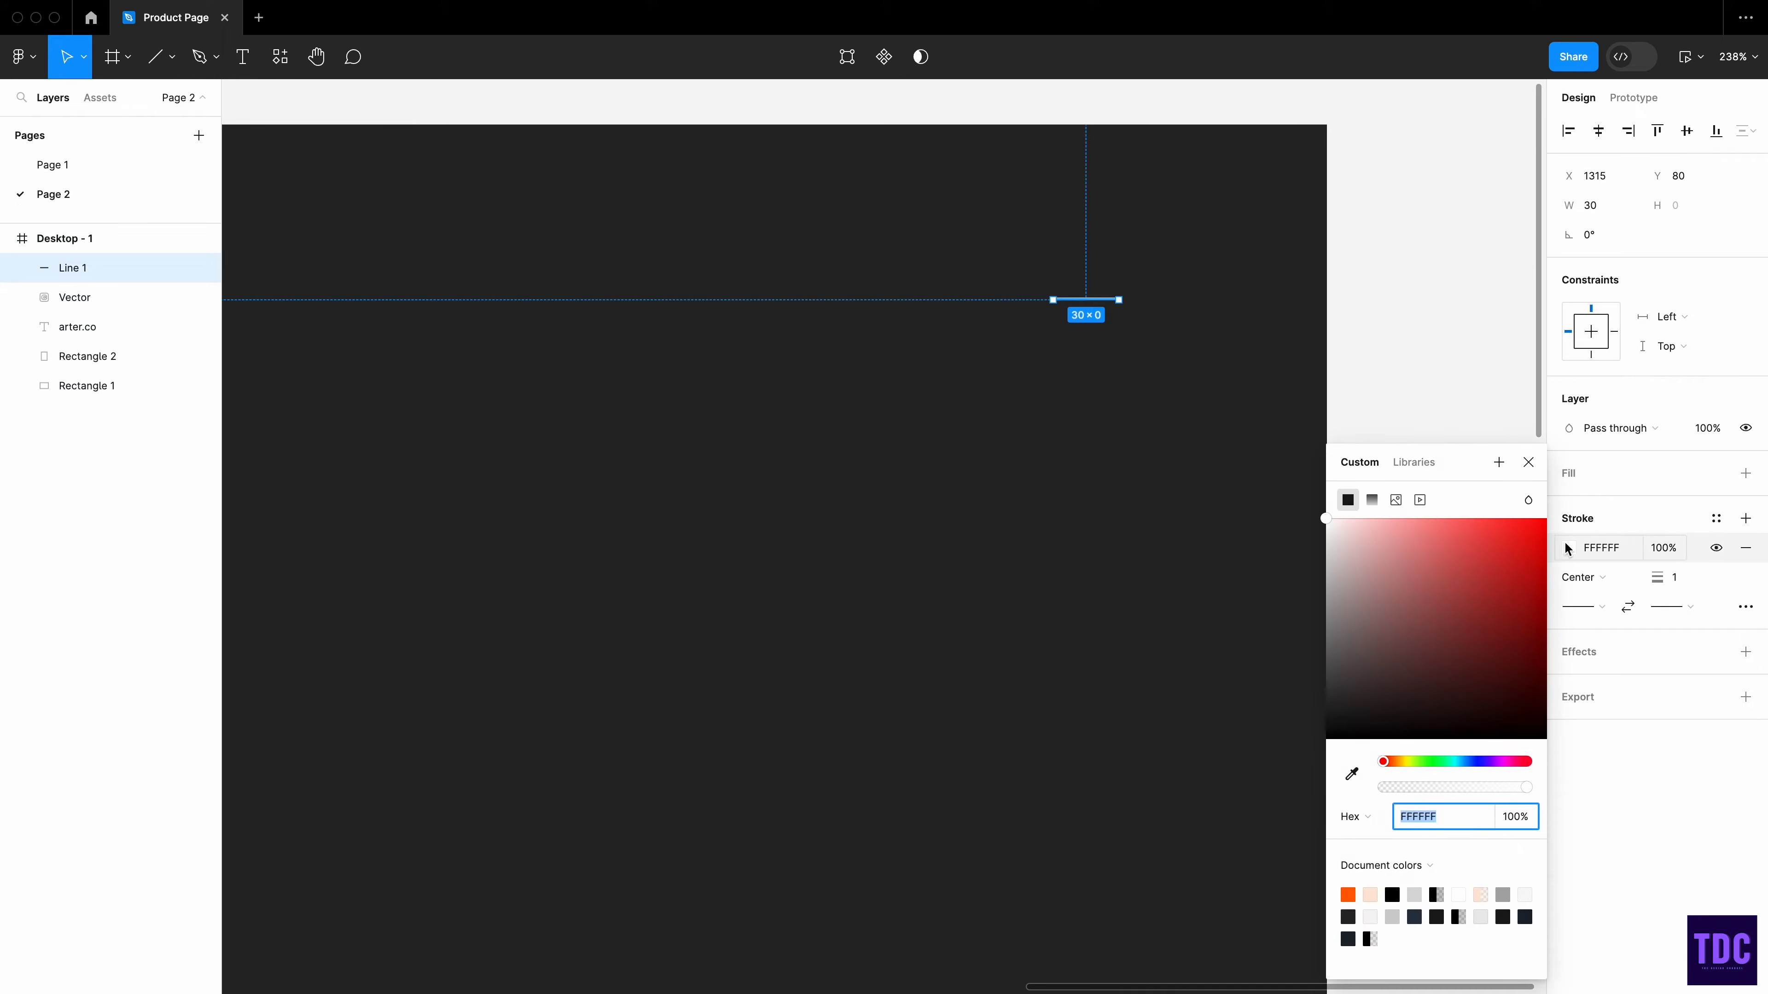
pyautogui.click(1370, 894)
pyautogui.click(1601, 578)
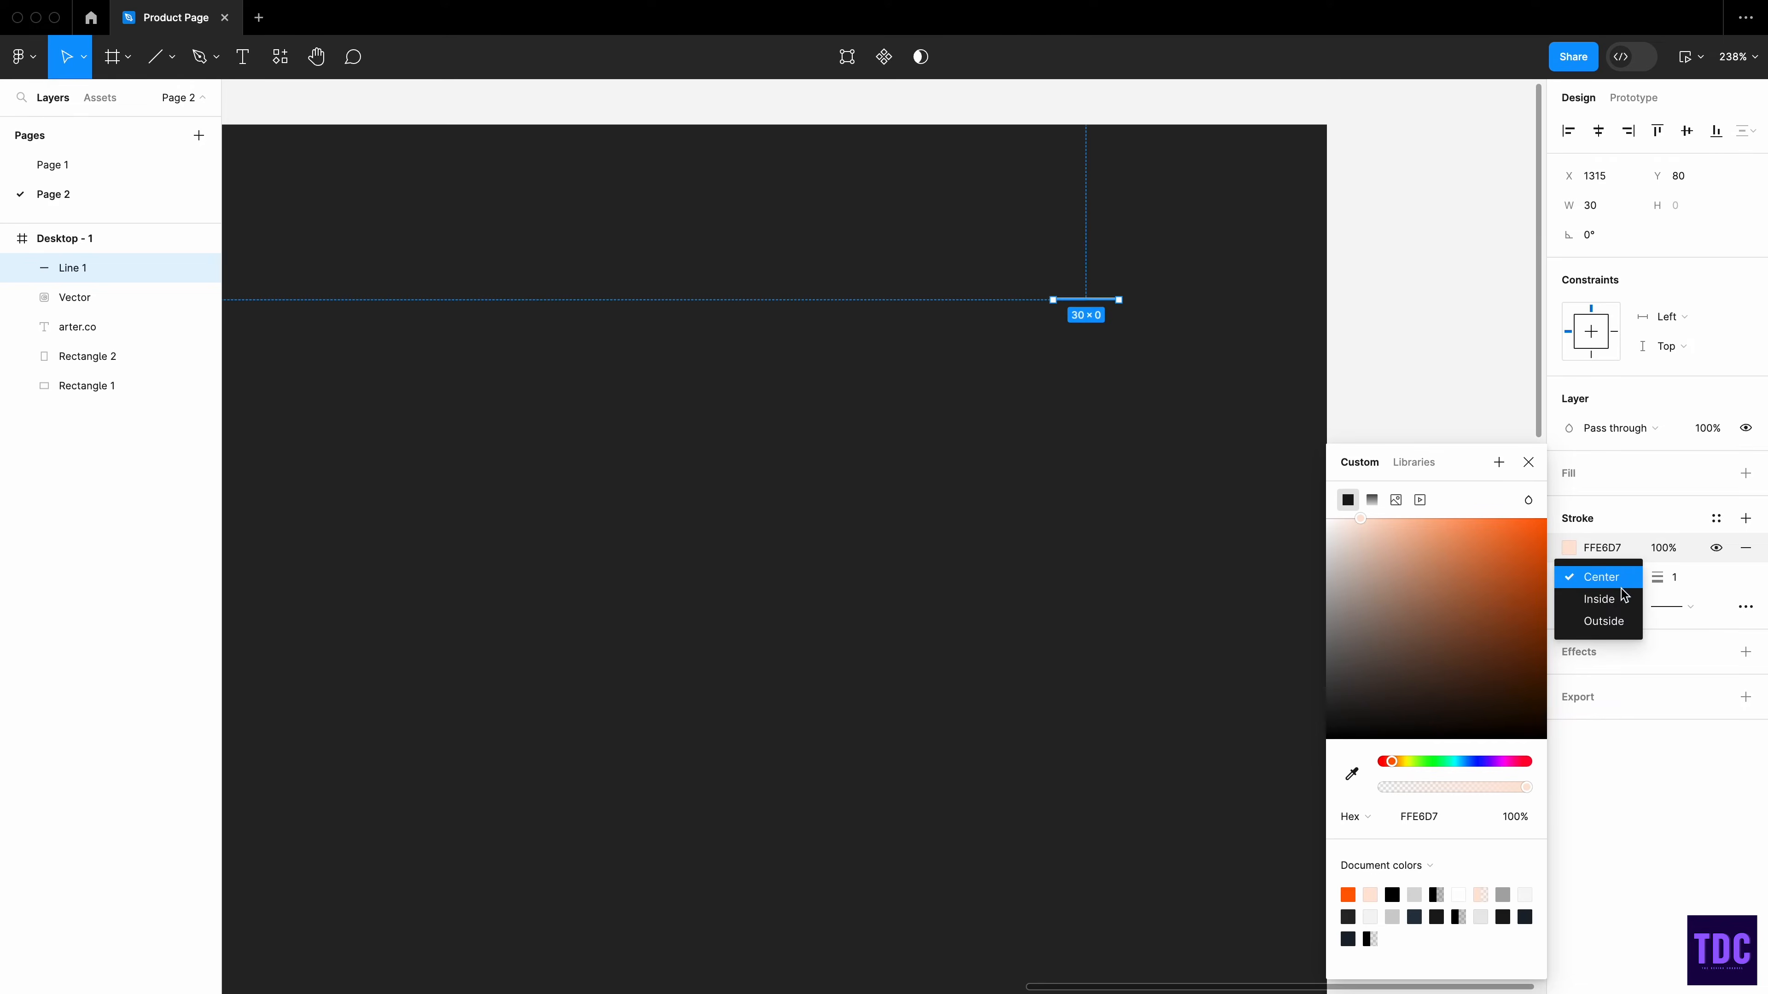
pyautogui.click(1687, 573)
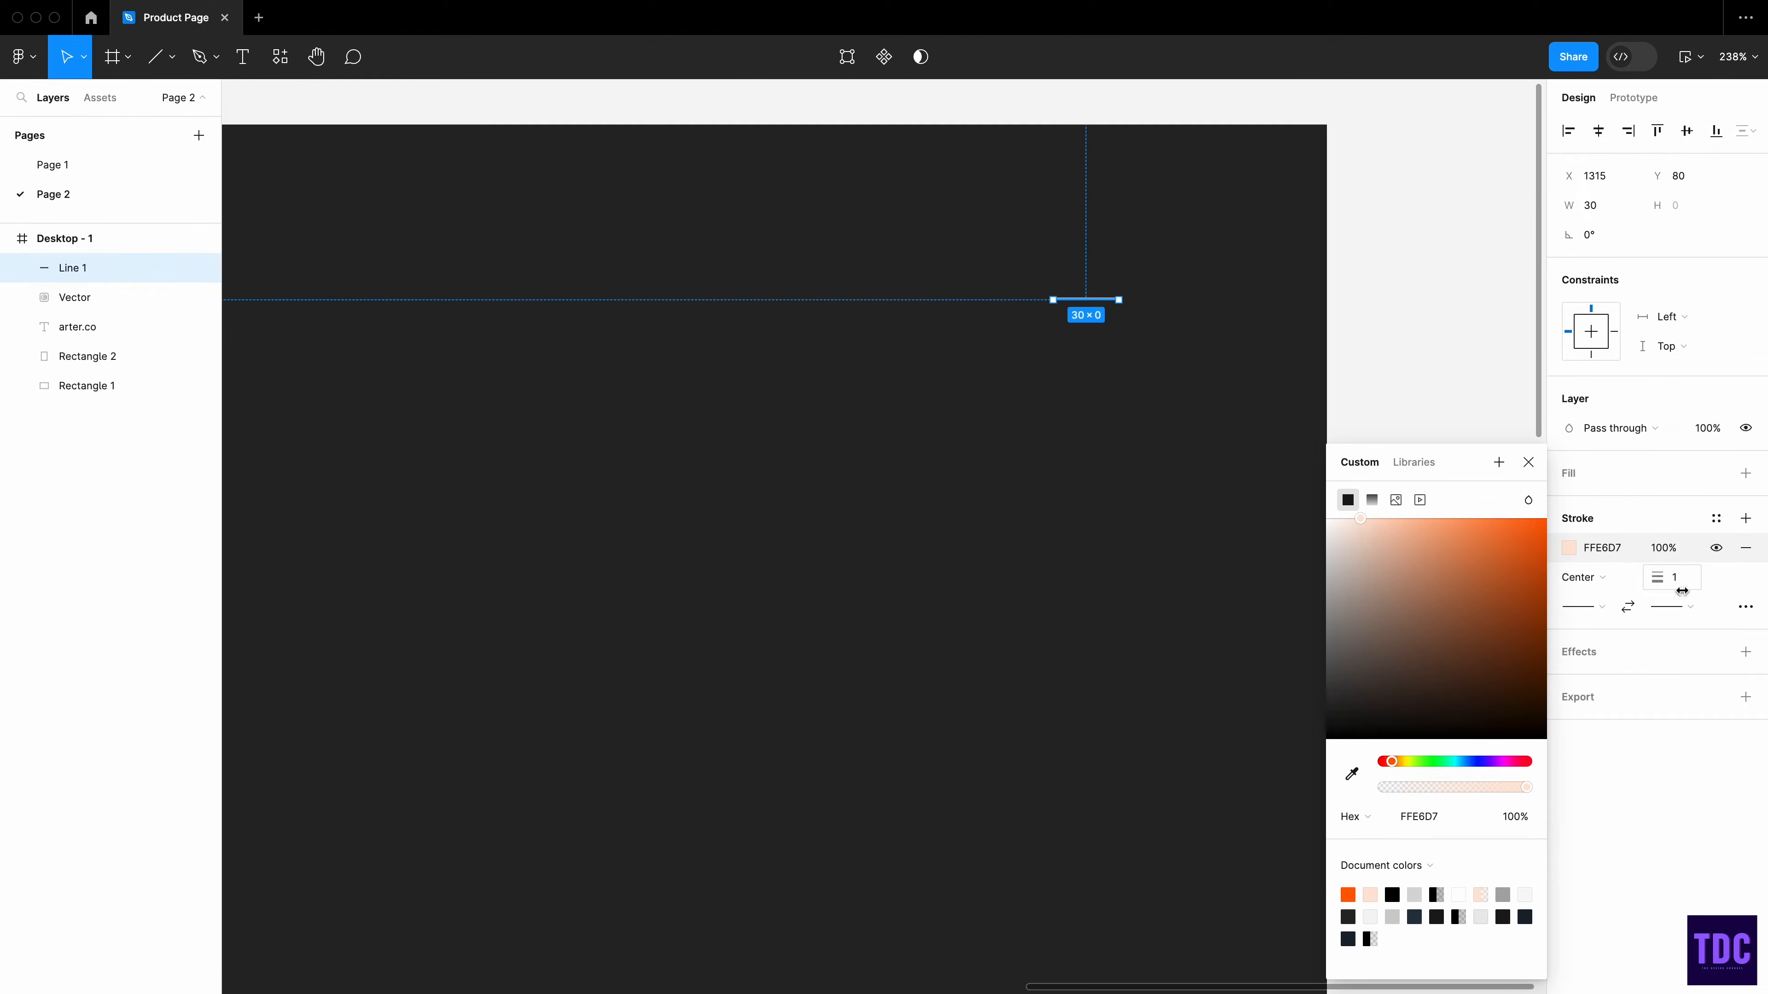
pyautogui.click(1690, 608)
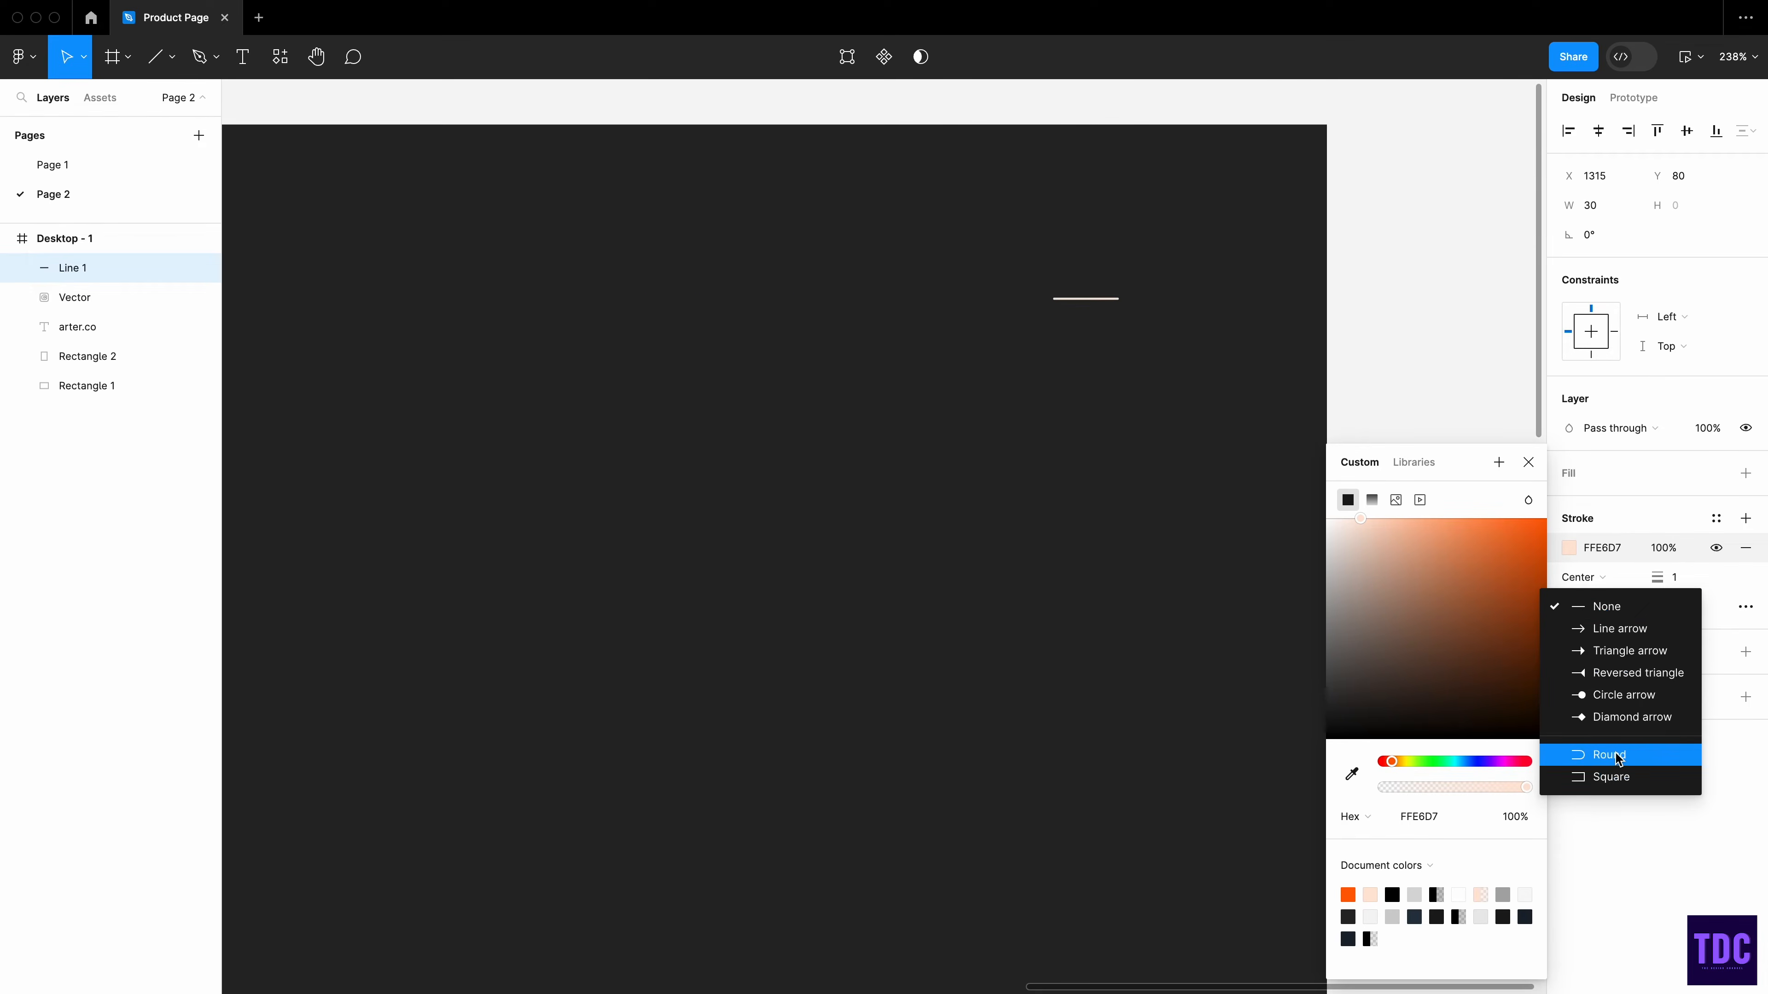
pyautogui.click(1684, 583)
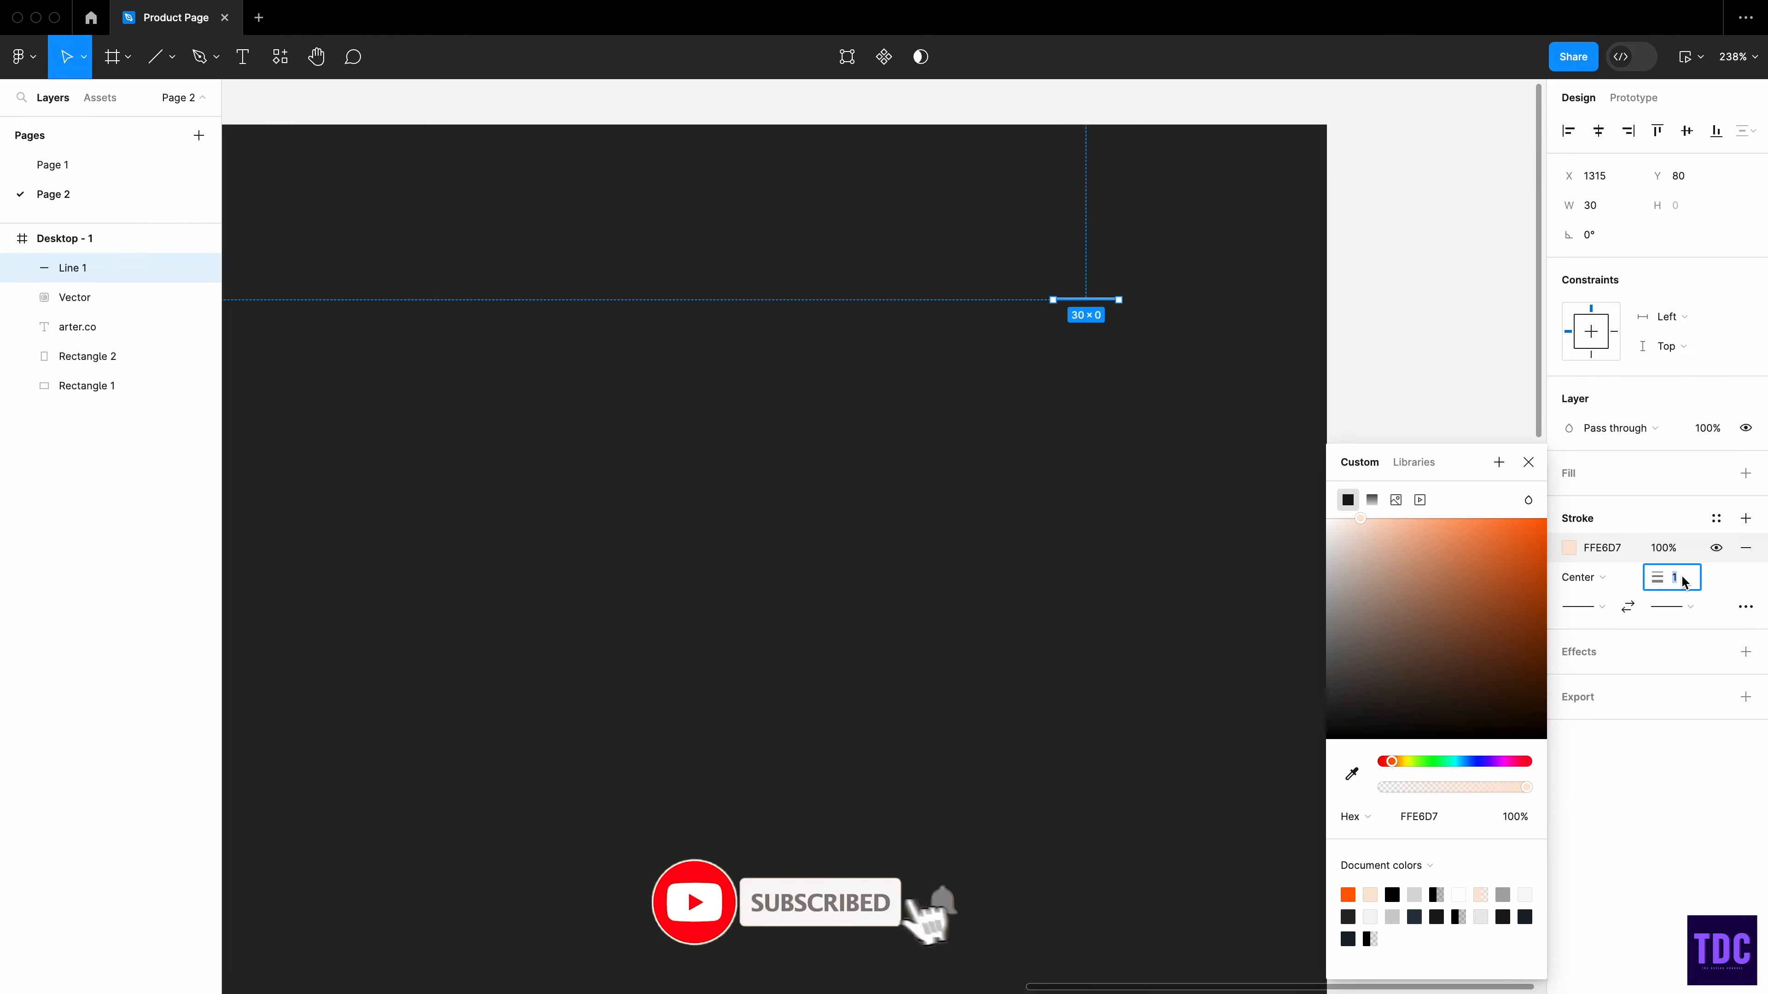
pyautogui.write('2')
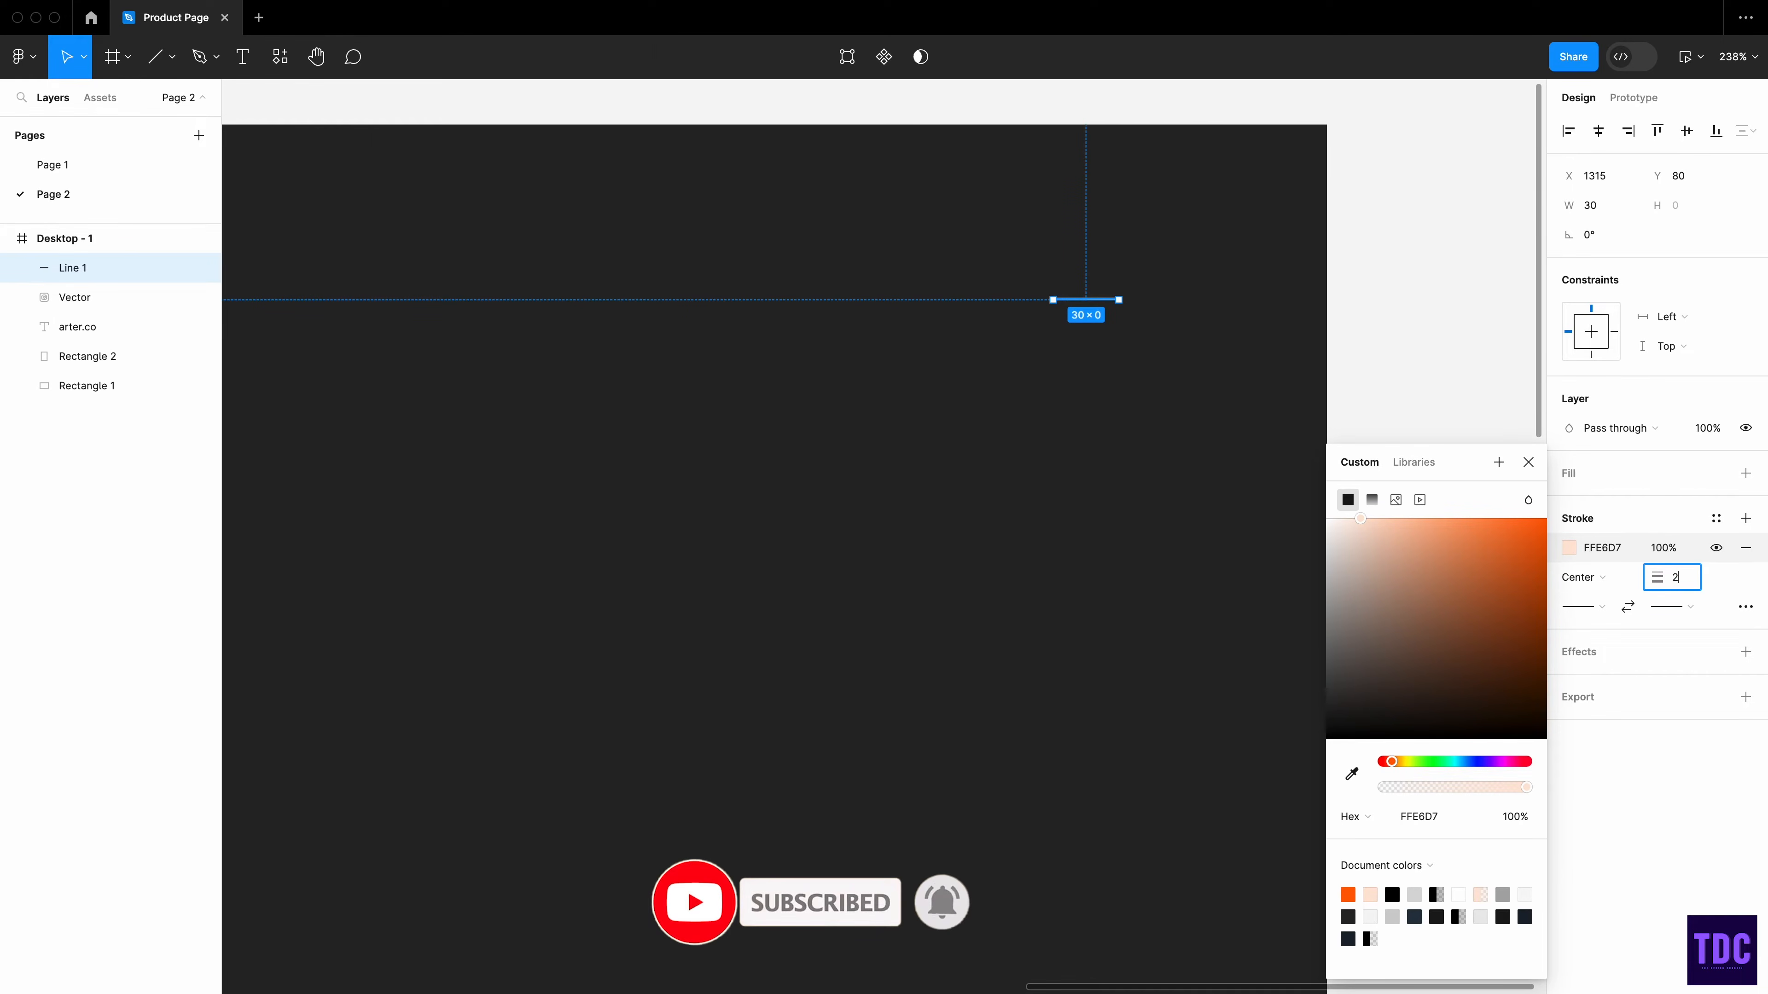
pyautogui.click(1733, 587)
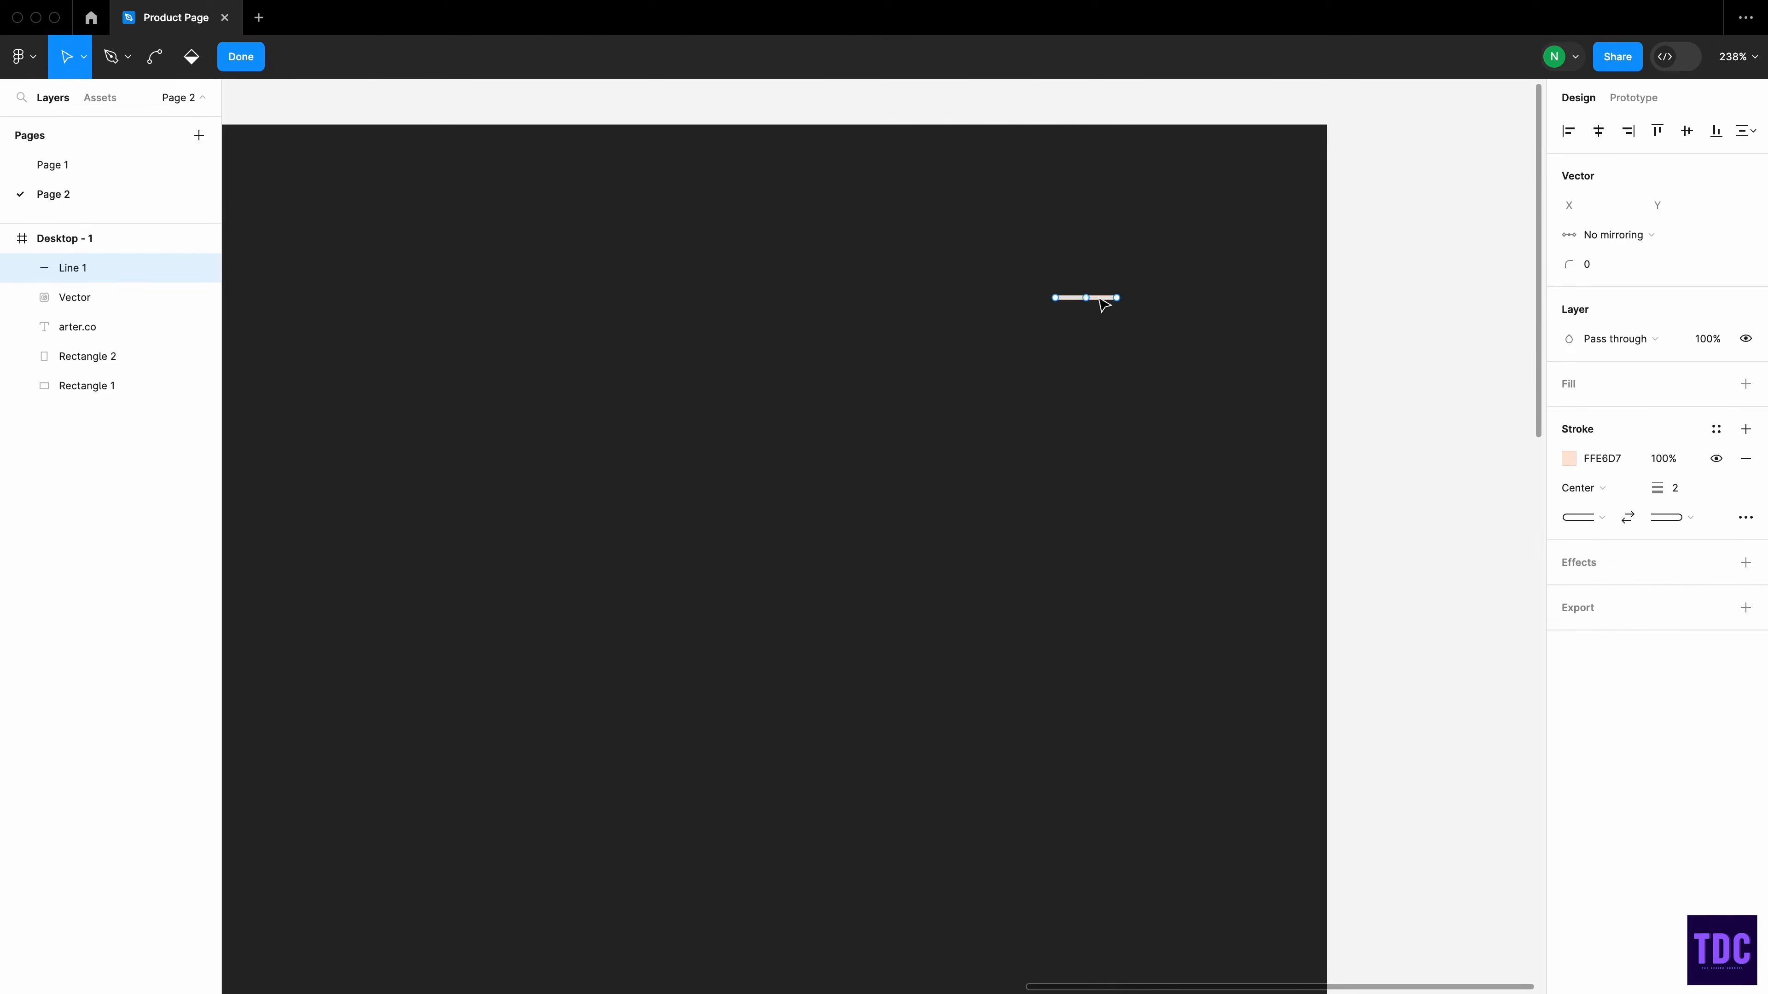
# - Duplicate the line beneath itself to make three stacked lines, and shorten the lower ones at their left ends to form a menu icon
pyautogui.moveTo(1099, 297); pyautogui.dragTo(1099, 340)
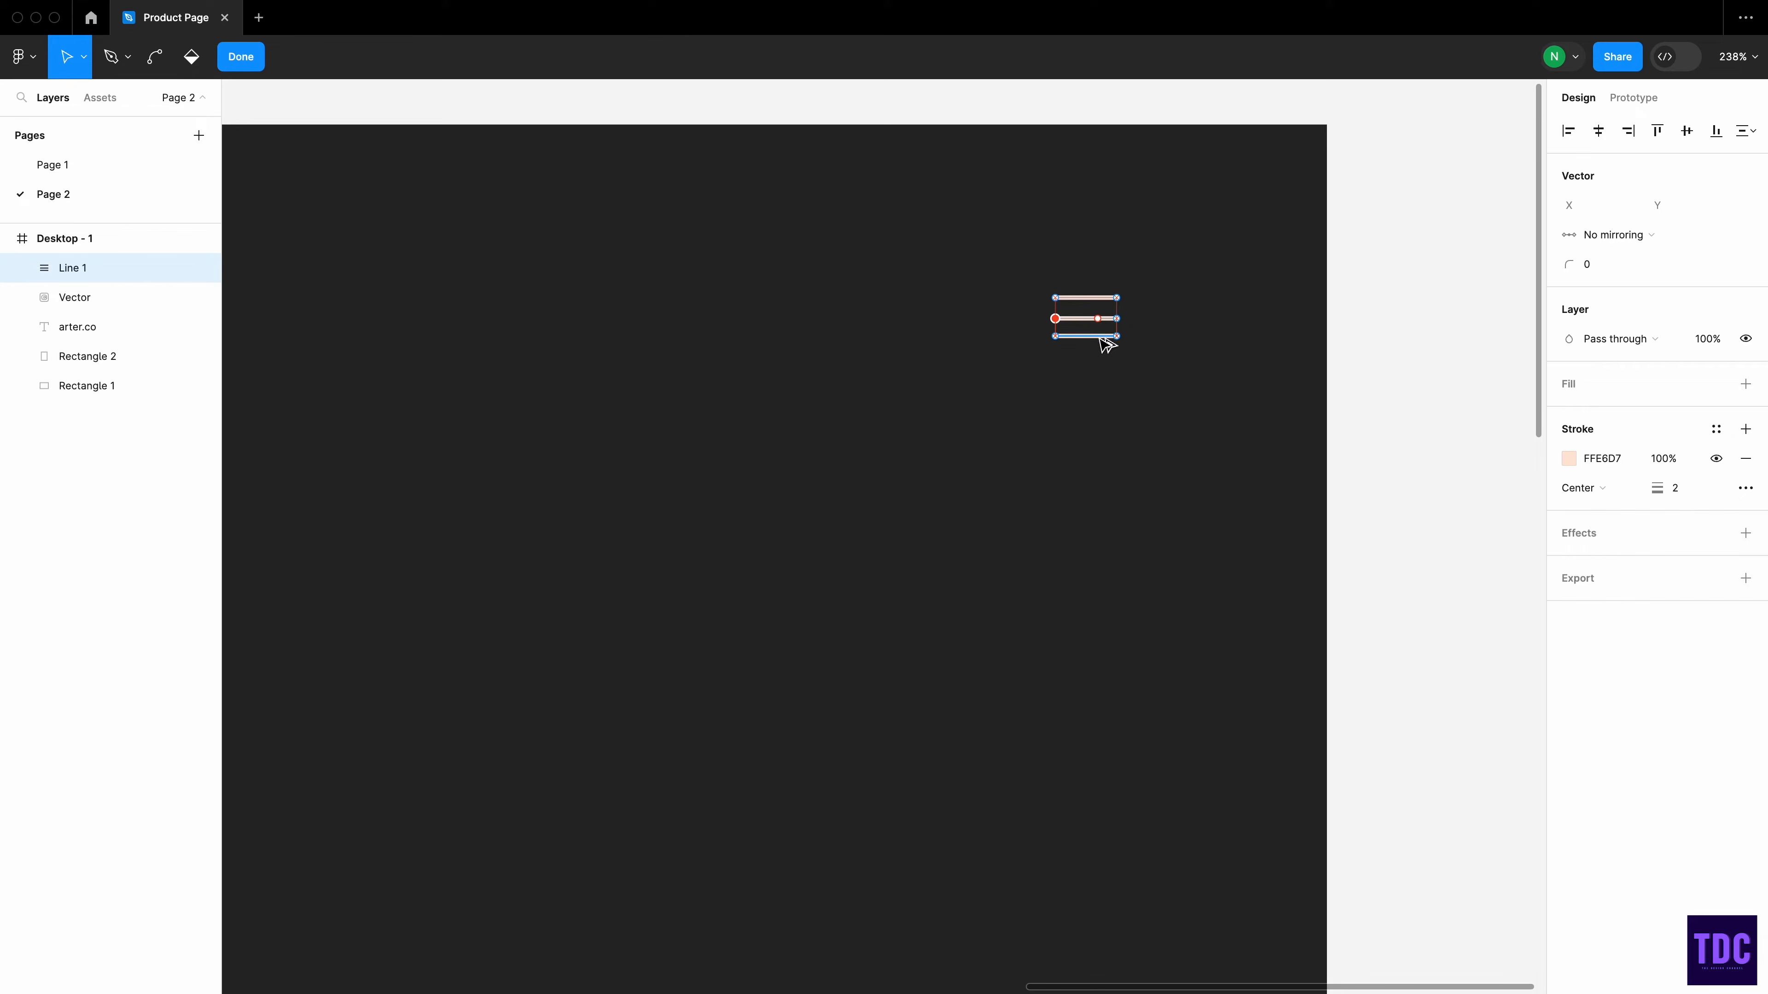
pyautogui.moveTo(1055, 318)
pyautogui.mouseDown()
pyautogui.moveTo(1086, 319)
pyautogui.moveTo(1066, 339)
pyautogui.mouseUp()
pyautogui.click(1151, 342)
pyautogui.click(1055, 339)
pyautogui.click(1065, 342)
pyautogui.click(1160, 348)
pyautogui.press('Escape')
pyautogui.scroll(-4, 1342, 475)
pyautogui.click(1308, 386)
pyautogui.scroll(-5, 884, 486)
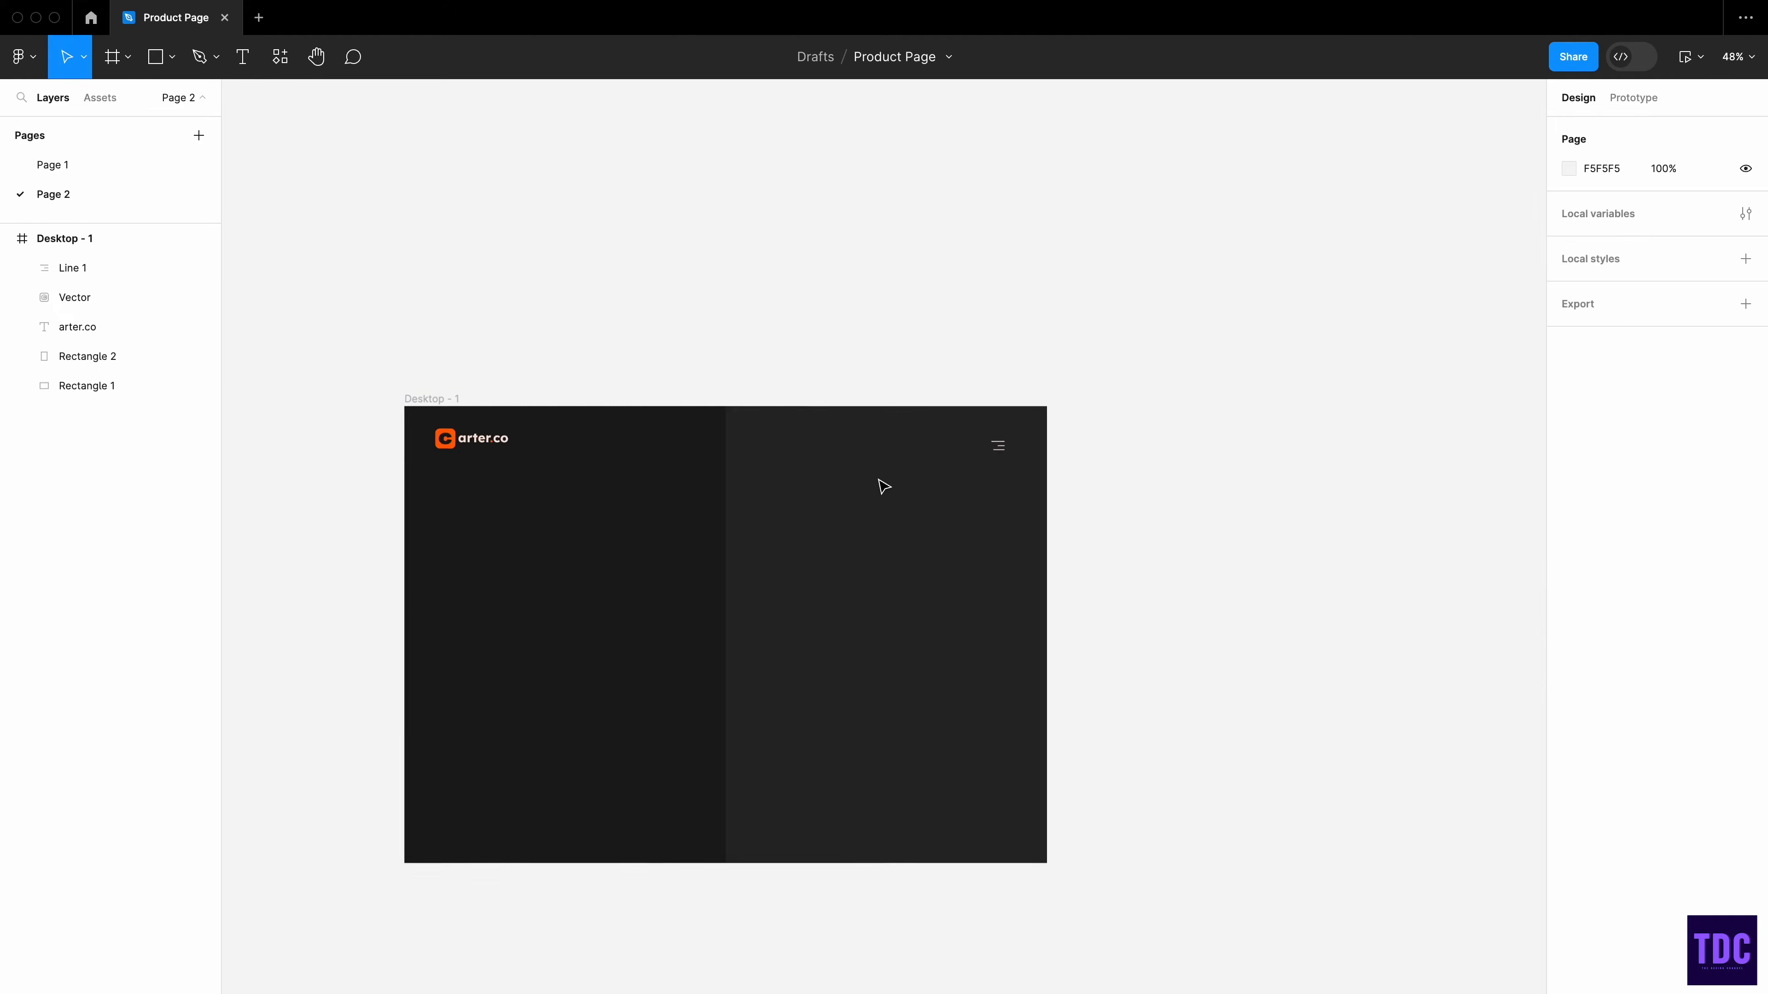
# - Paste the copied tumbler image into the desktop frame and centre it over the boundary between the two background tones
pyautogui.click(861, 454)
pyautogui.rightClick(857, 453)
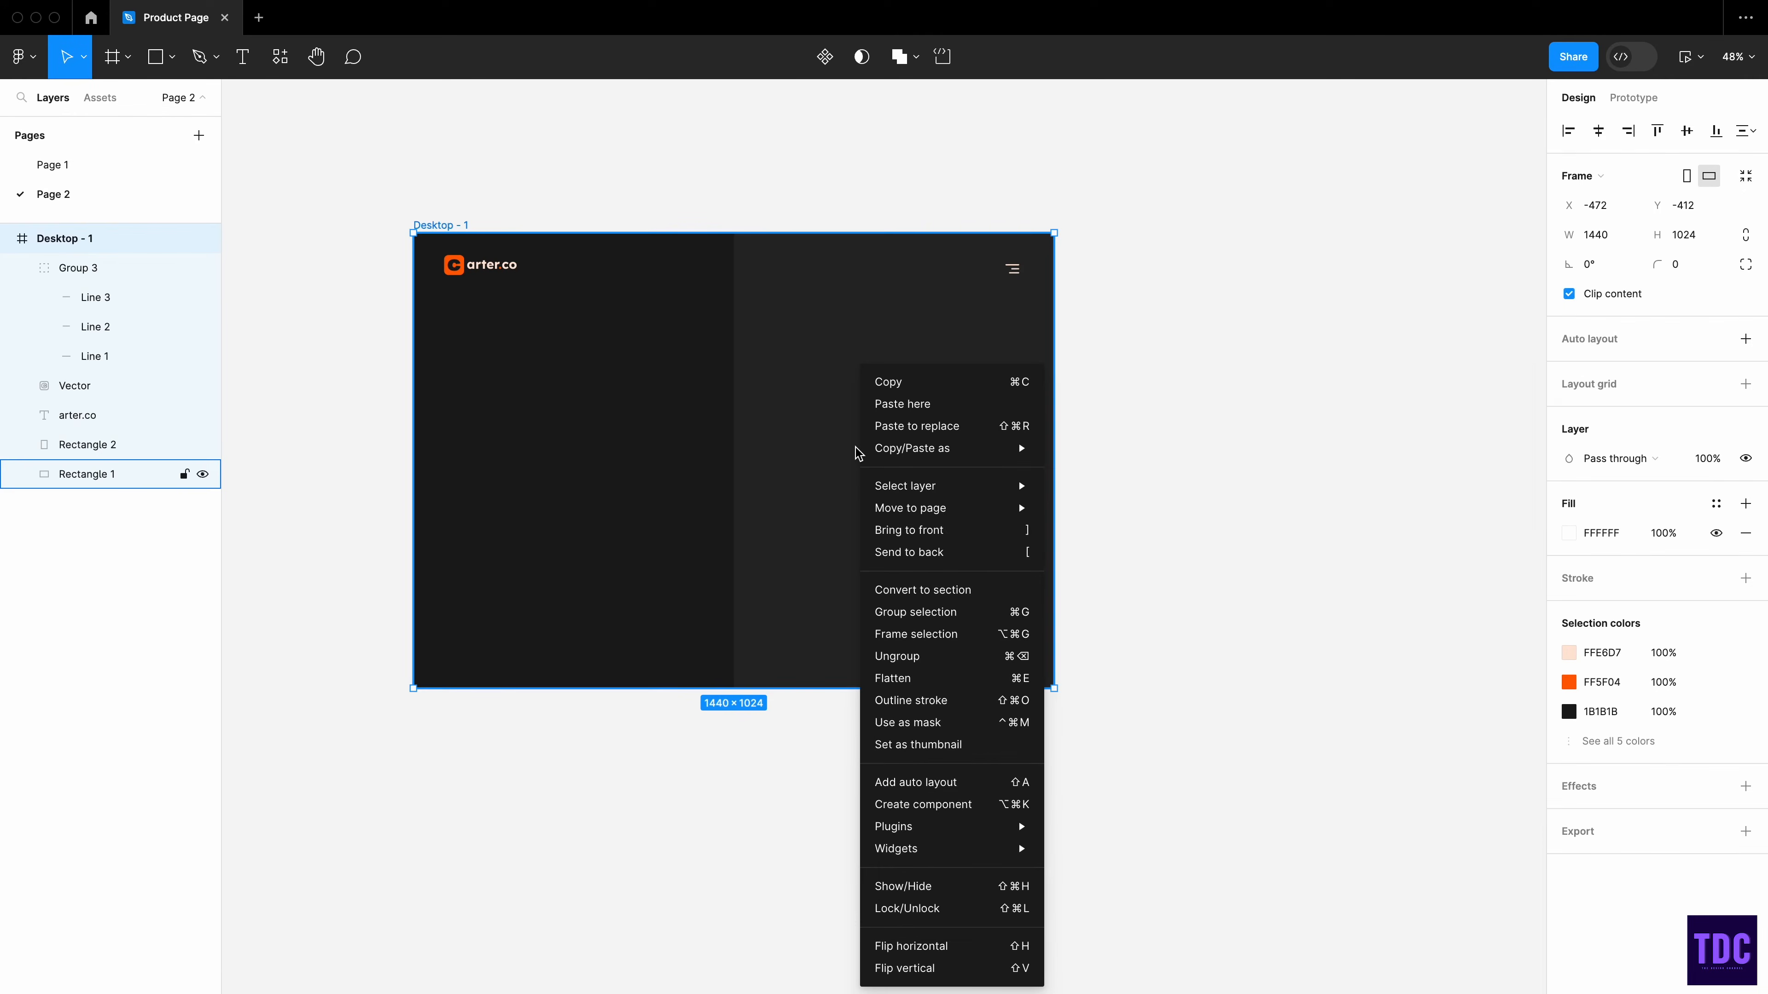
pyautogui.click(902, 404)
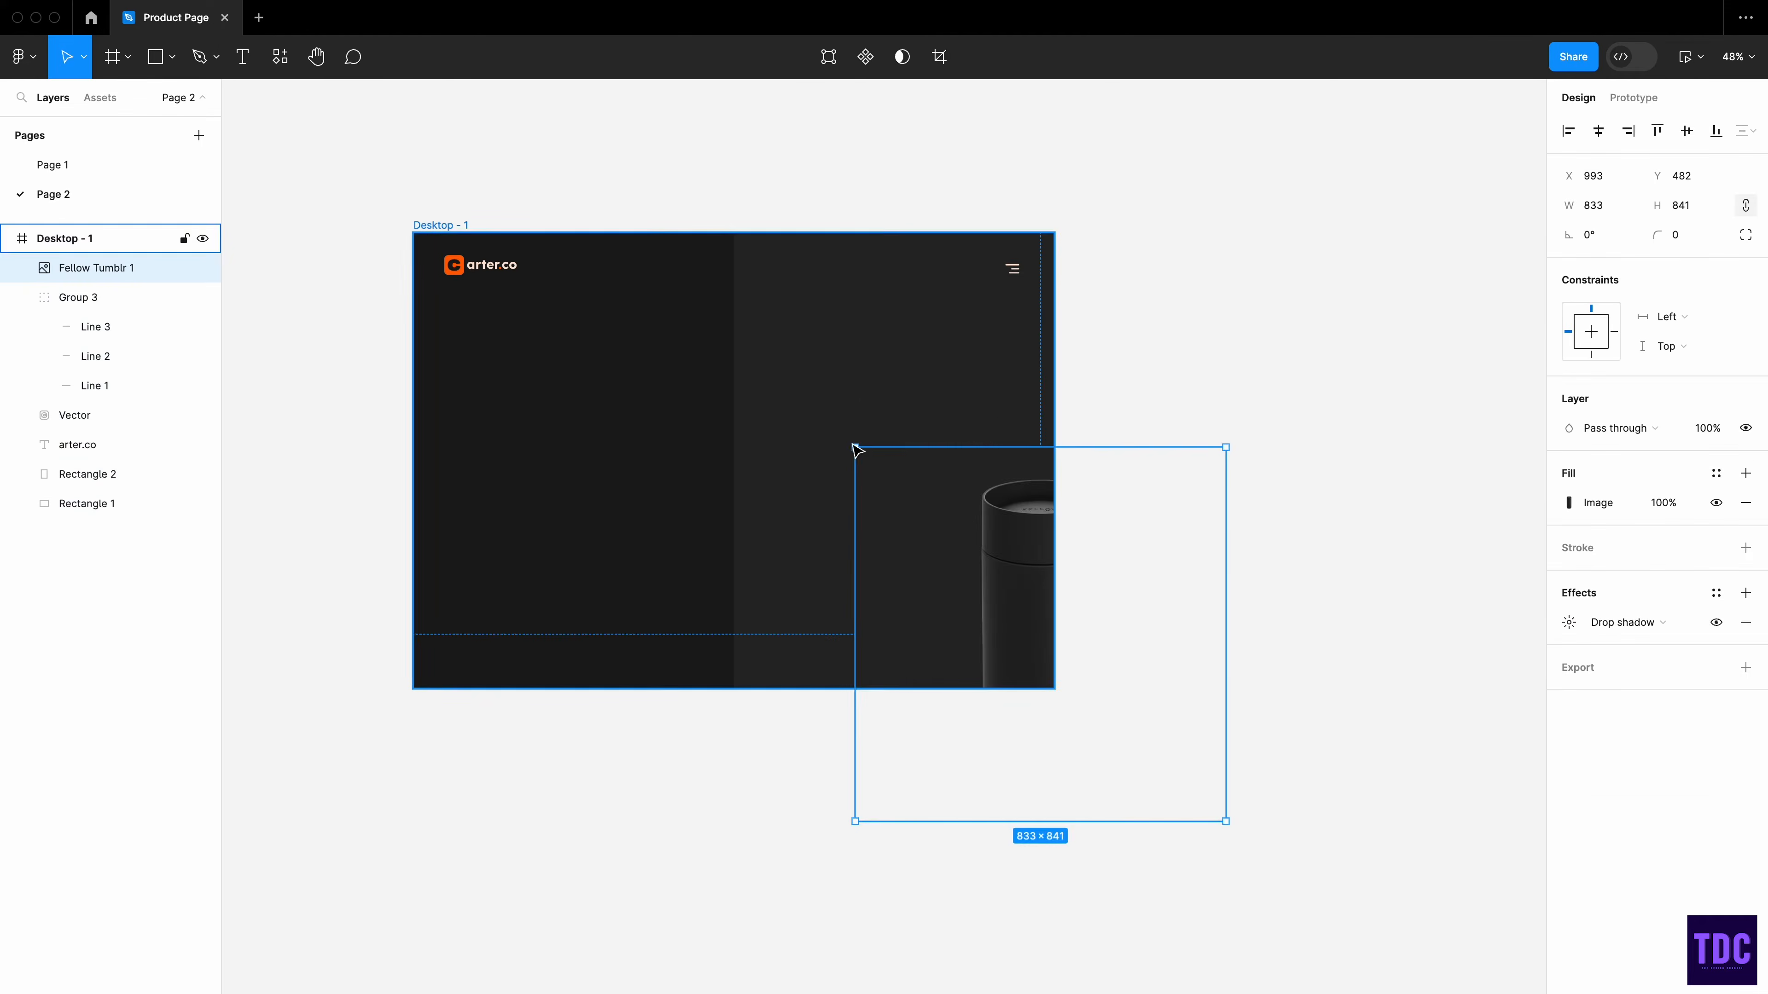
pyautogui.moveTo(973, 508); pyautogui.dragTo(717, 396)
# - Draw a circle of about 232 × 232 and place it over the tumbler's upper right edge at about X 769, Y 156
pyautogui.press('o')
pyautogui.moveTo(770, 273)
pyautogui.mouseDown()
pyautogui.moveTo(908, 409)
pyautogui.moveTo(857, 378)
pyautogui.mouseUp()
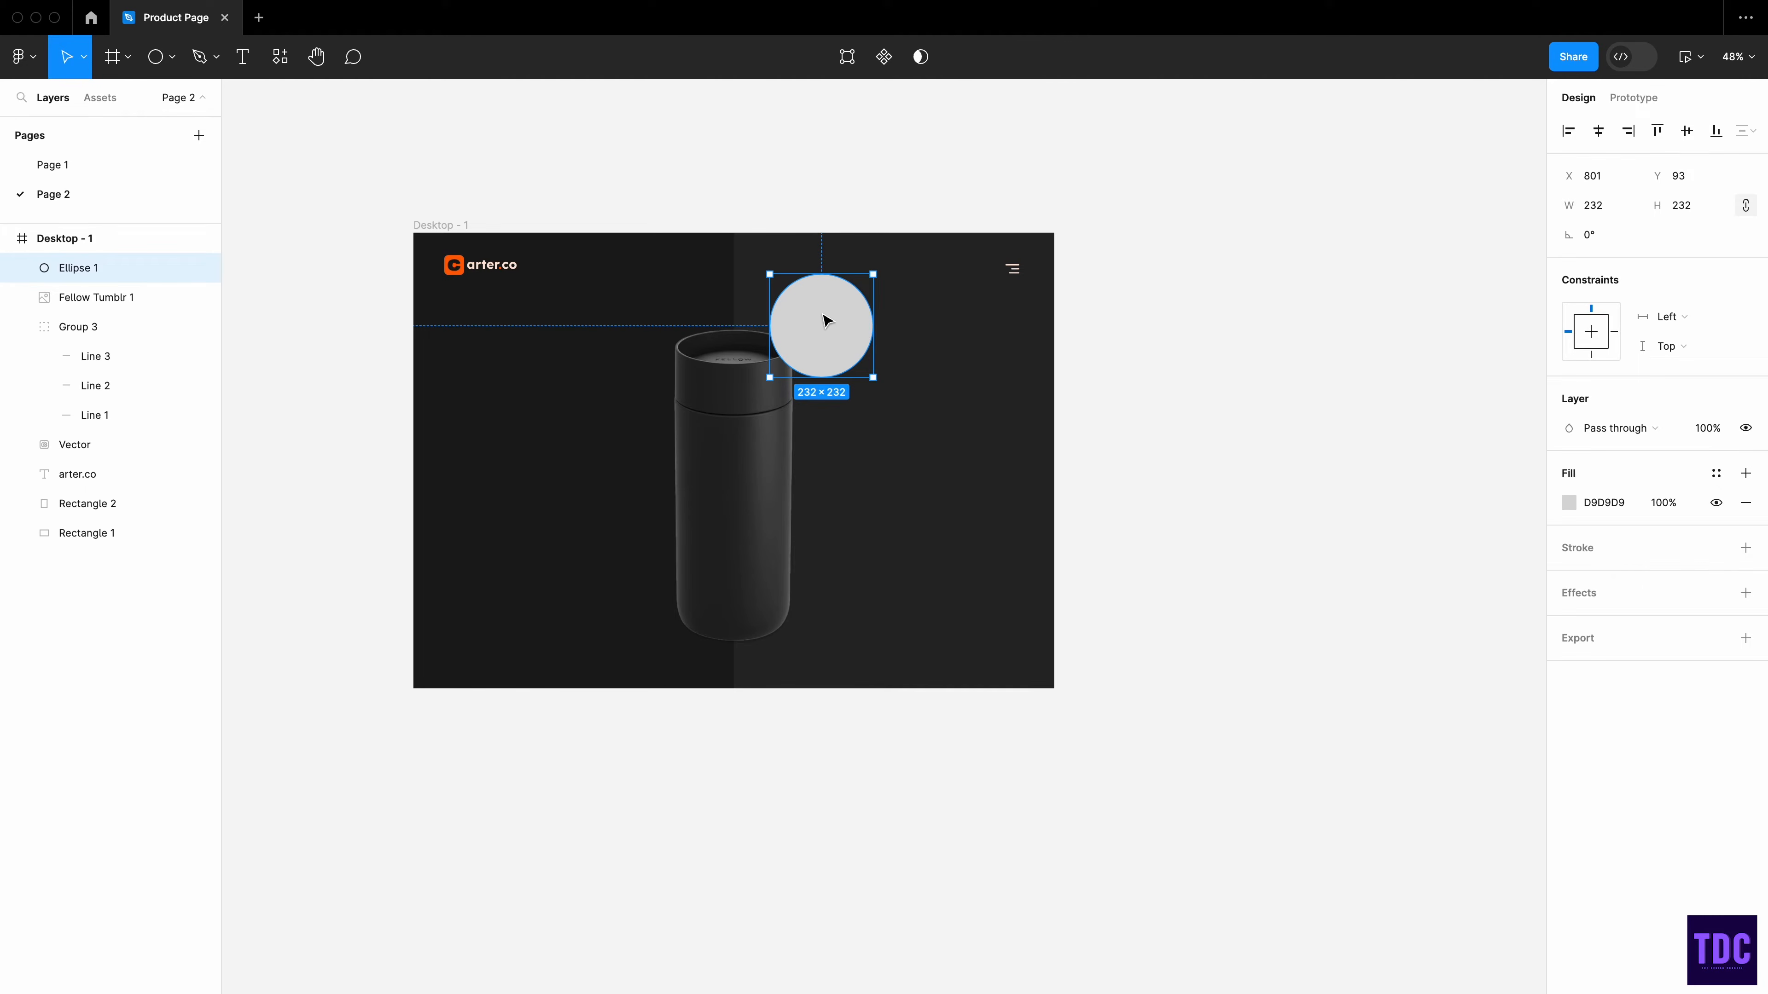
pyautogui.moveTo(827, 321); pyautogui.dragTo(821, 376)
pyautogui.click(1176, 280)
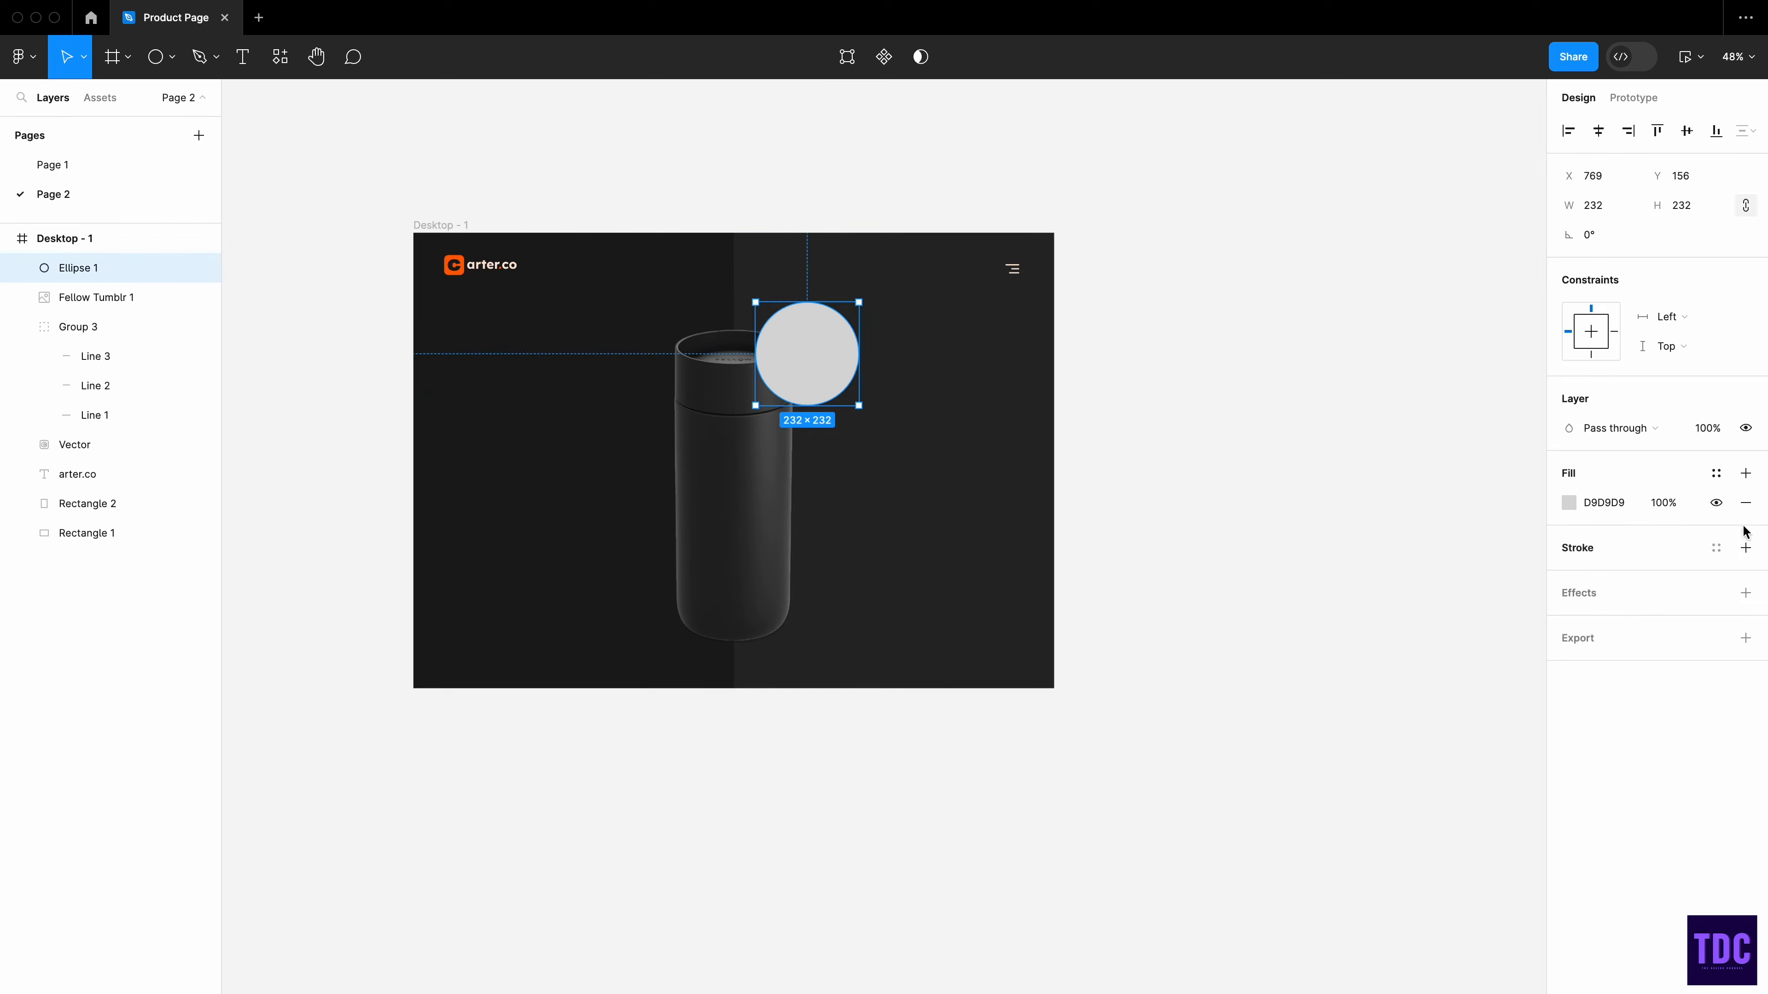
# - Add an inside stroke to the circle and set its weight to 16
pyautogui.click(1746, 548)
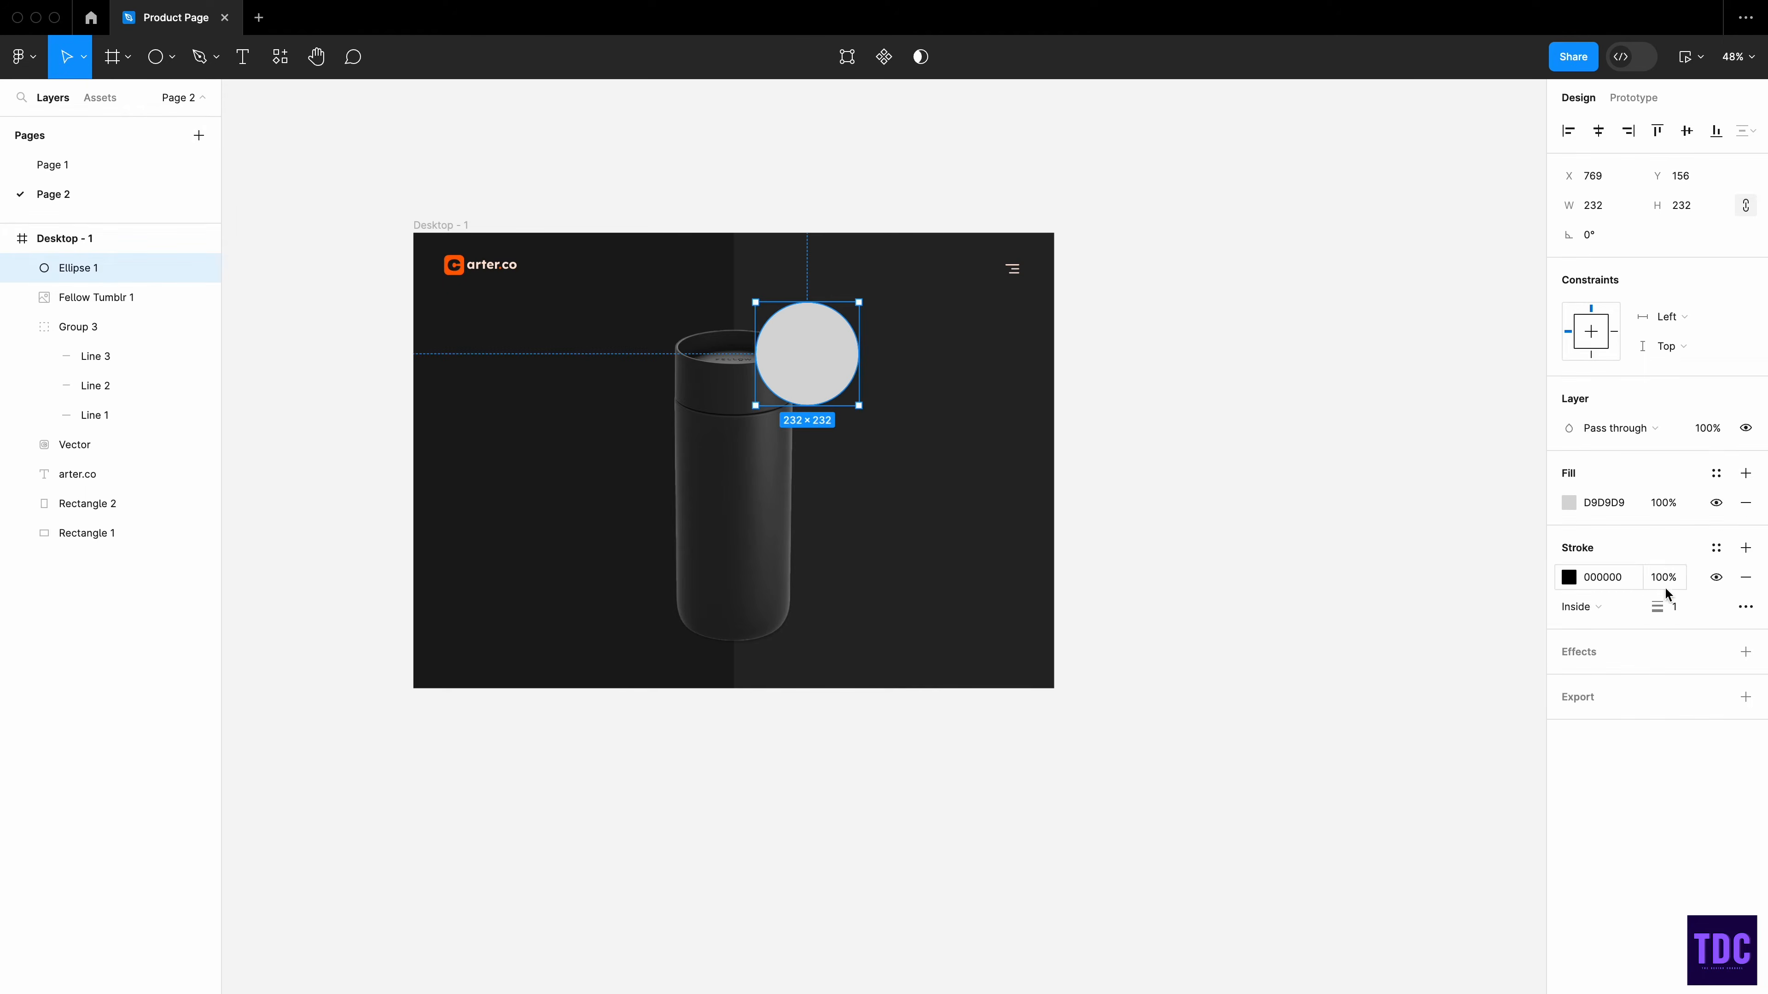
pyautogui.click(1681, 610)
pyautogui.press('Up')
pyautogui.press('Up')
pyautogui.press('Up')
pyautogui.press('Up')
pyautogui.press('Up')
pyautogui.press('Up')
pyautogui.press('Up')
pyautogui.press('Up')
pyautogui.press('Up')
pyautogui.press('Up')
pyautogui.press('Up')
pyautogui.press('Up')
pyautogui.press('Up')
pyautogui.press('Up')
pyautogui.press('Up')
pyautogui.press('Up')
pyautogui.press('Up')
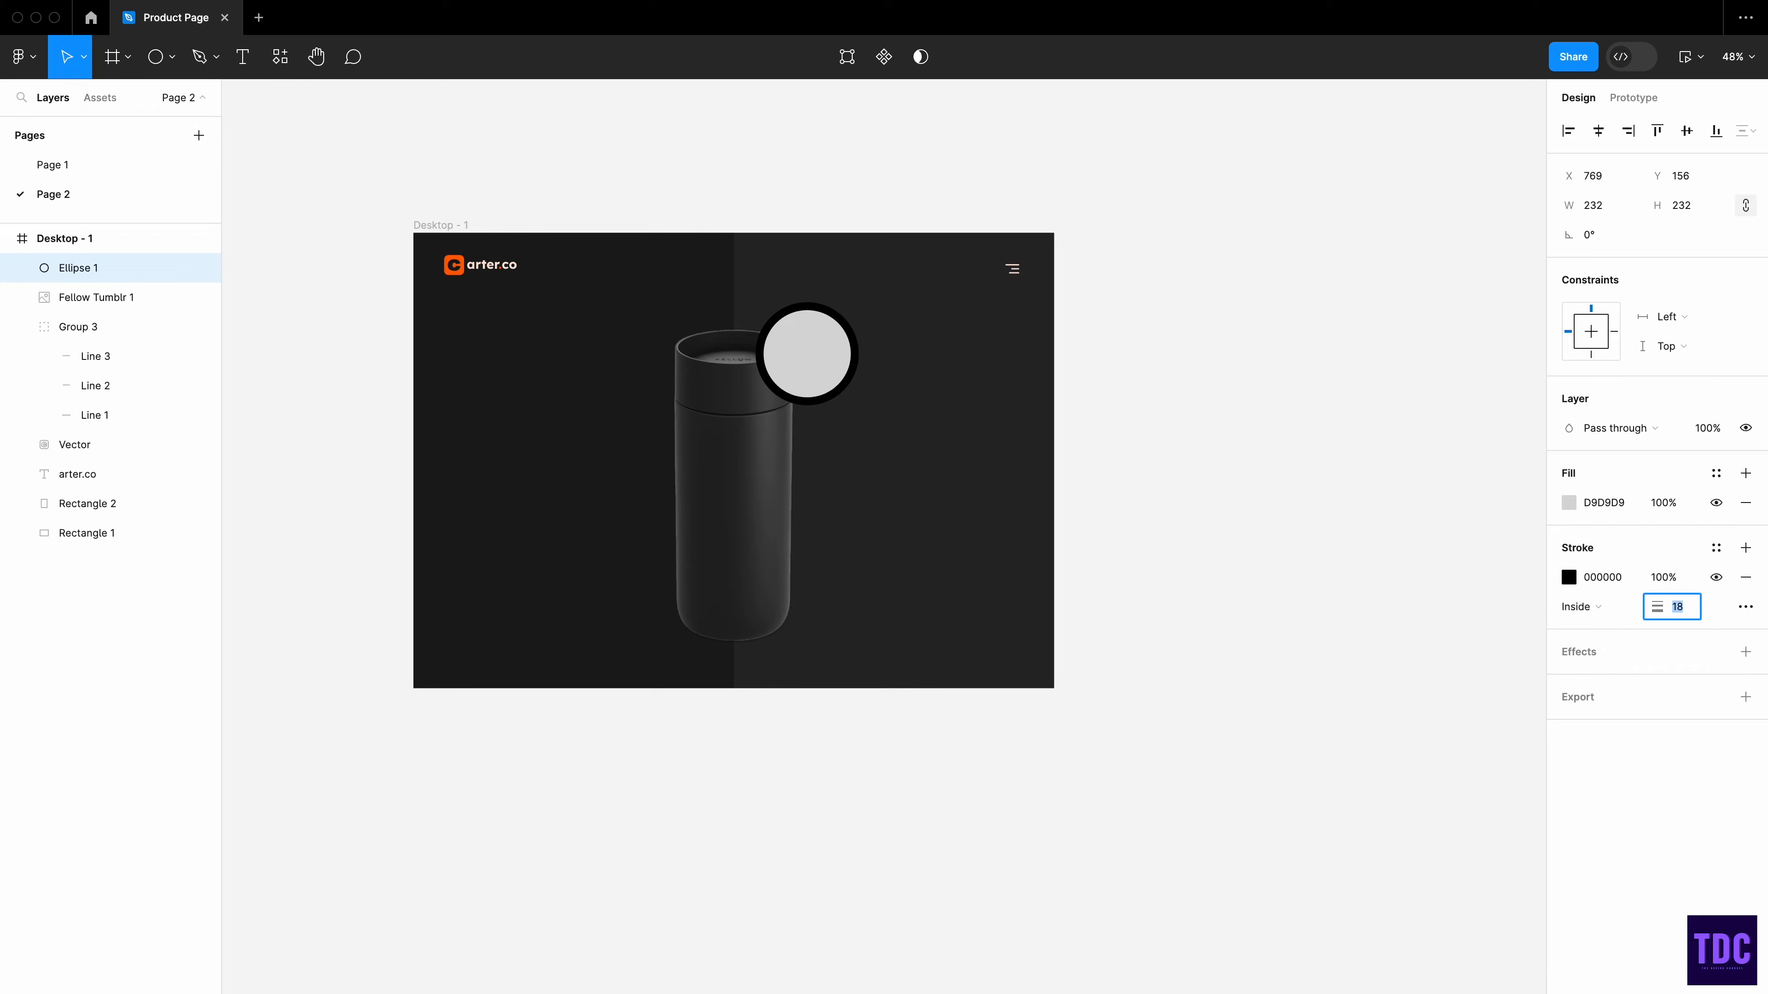
pyautogui.press('Down')
pyautogui.press('Down')
# - Hide the circle's fill and recolour its stroke with the orange document colour FF5F04
pyautogui.click(1716, 503)
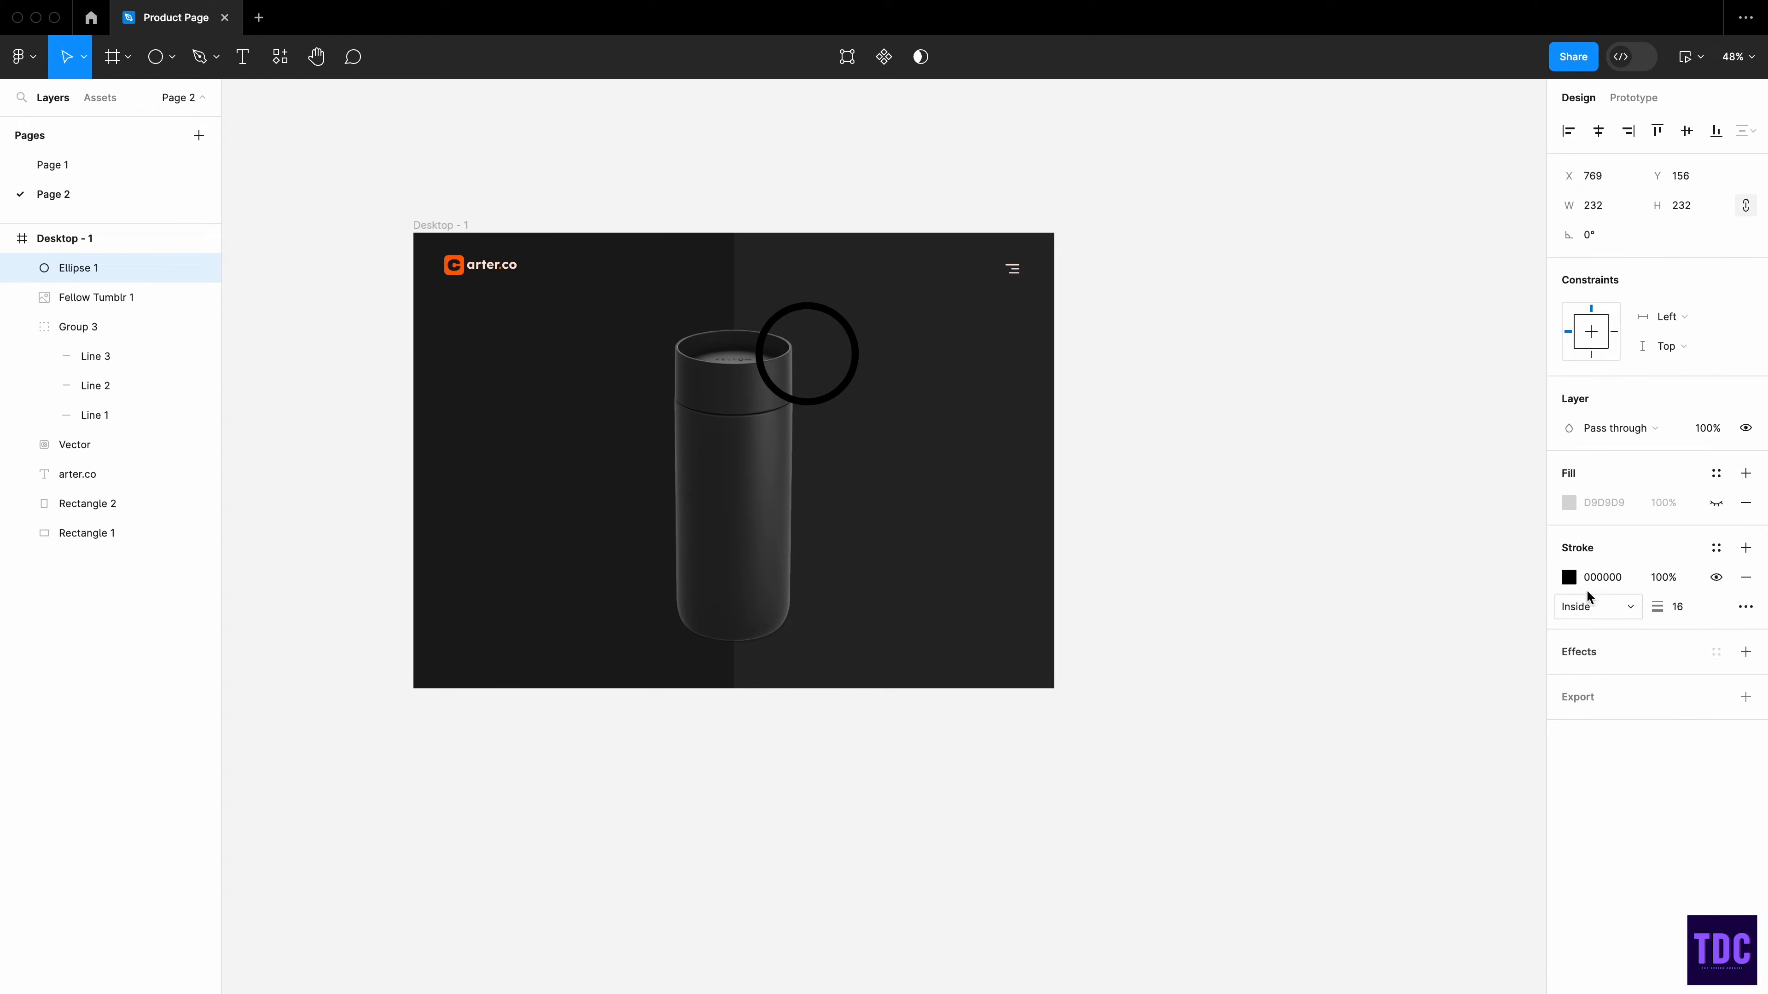
pyautogui.click(1569, 577)
pyautogui.click(1347, 894)
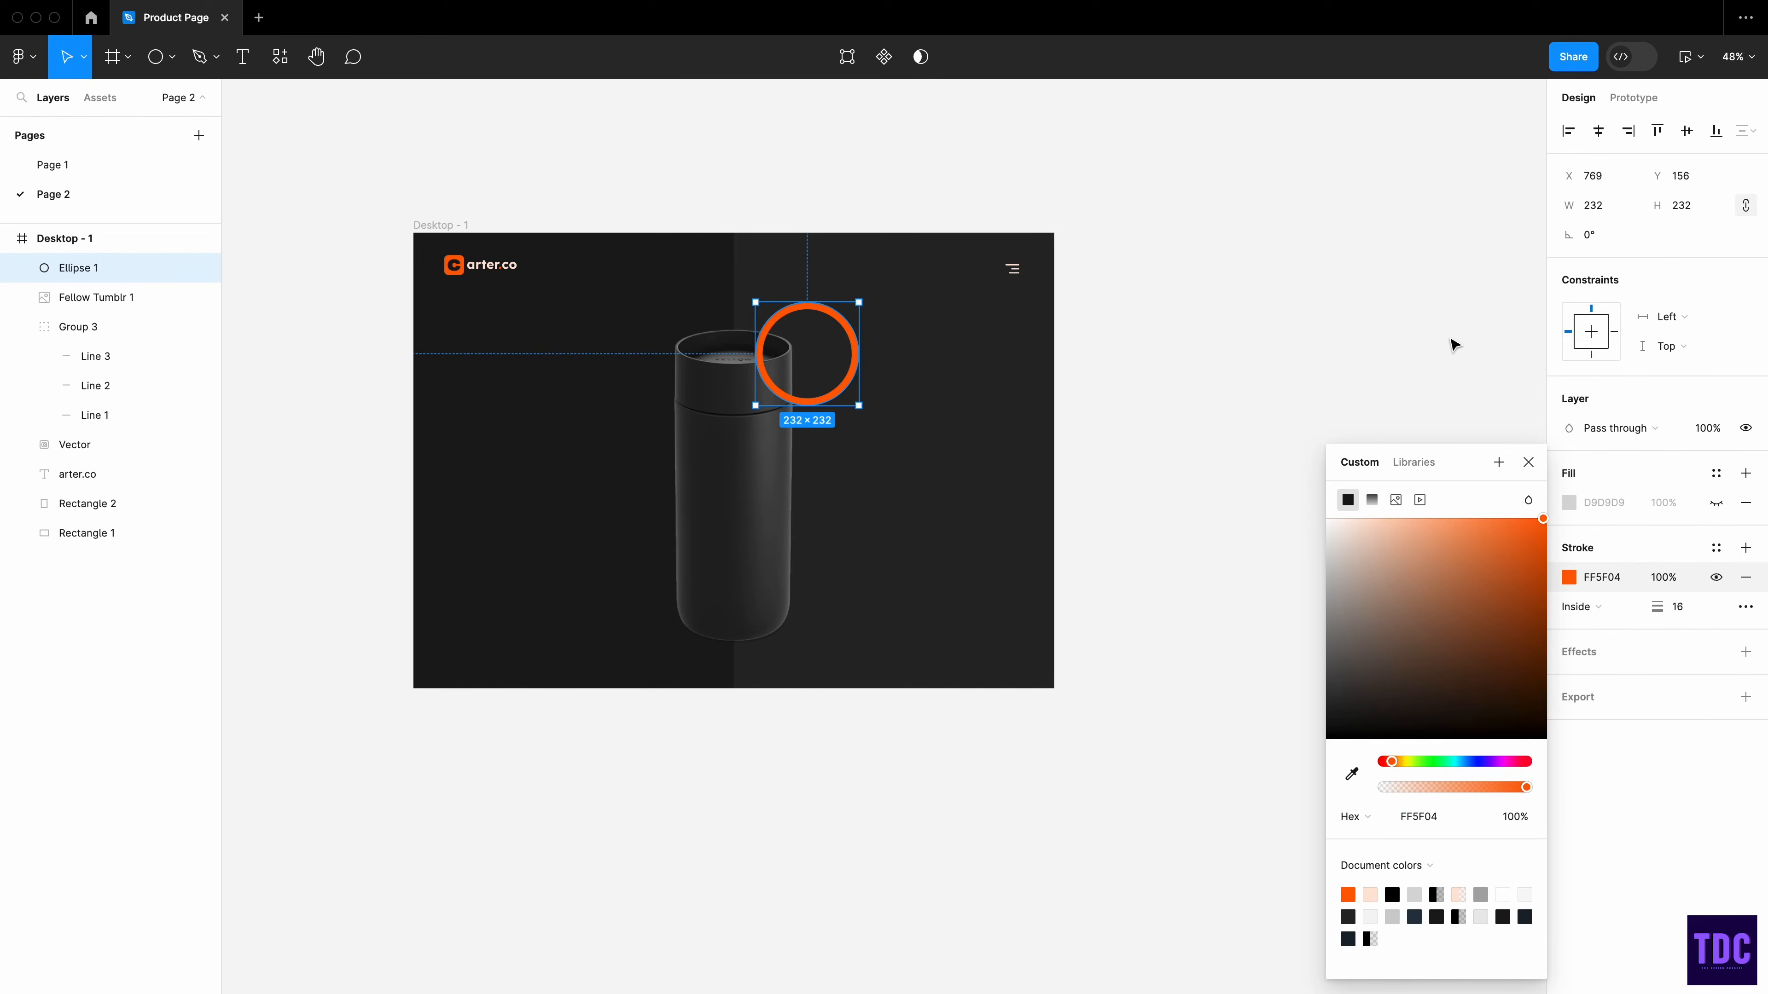
pyautogui.click(1528, 462)
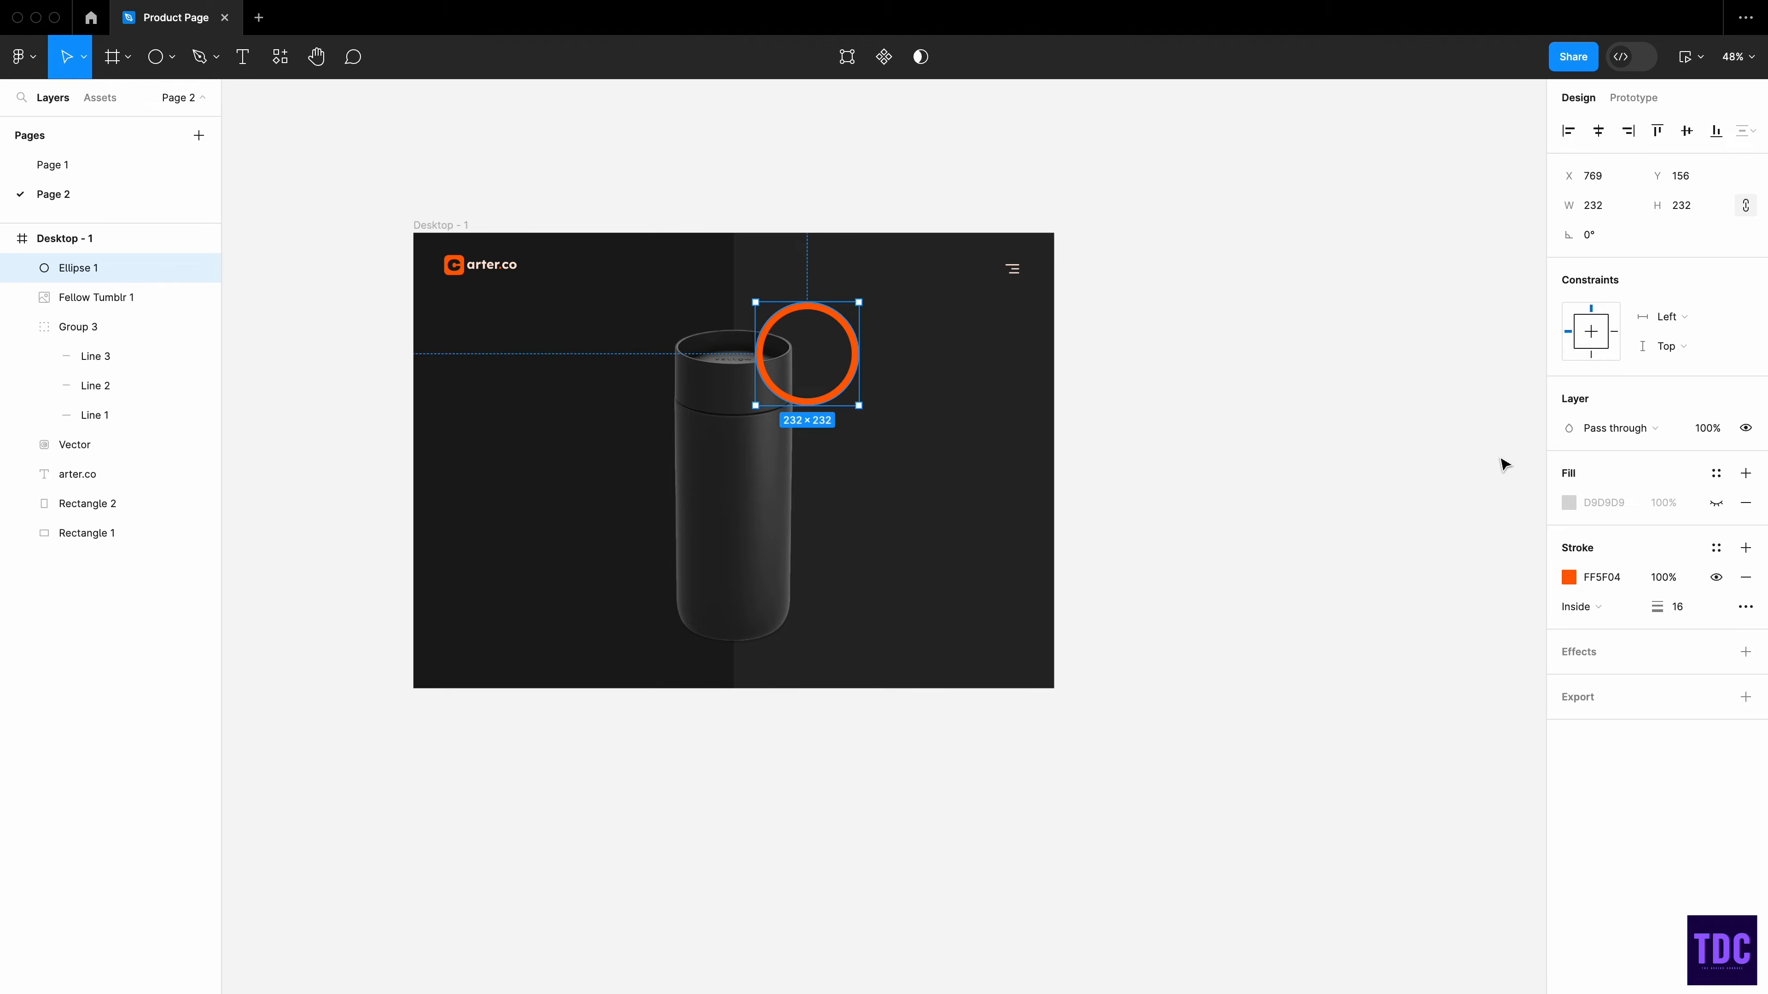
# - Make the ring's stroke dashed with a dash of 60 and round joins, and move its layer behind the tumbler image
pyautogui.click(1746, 607)
pyautogui.click(1529, 652)
pyautogui.click(1521, 676)
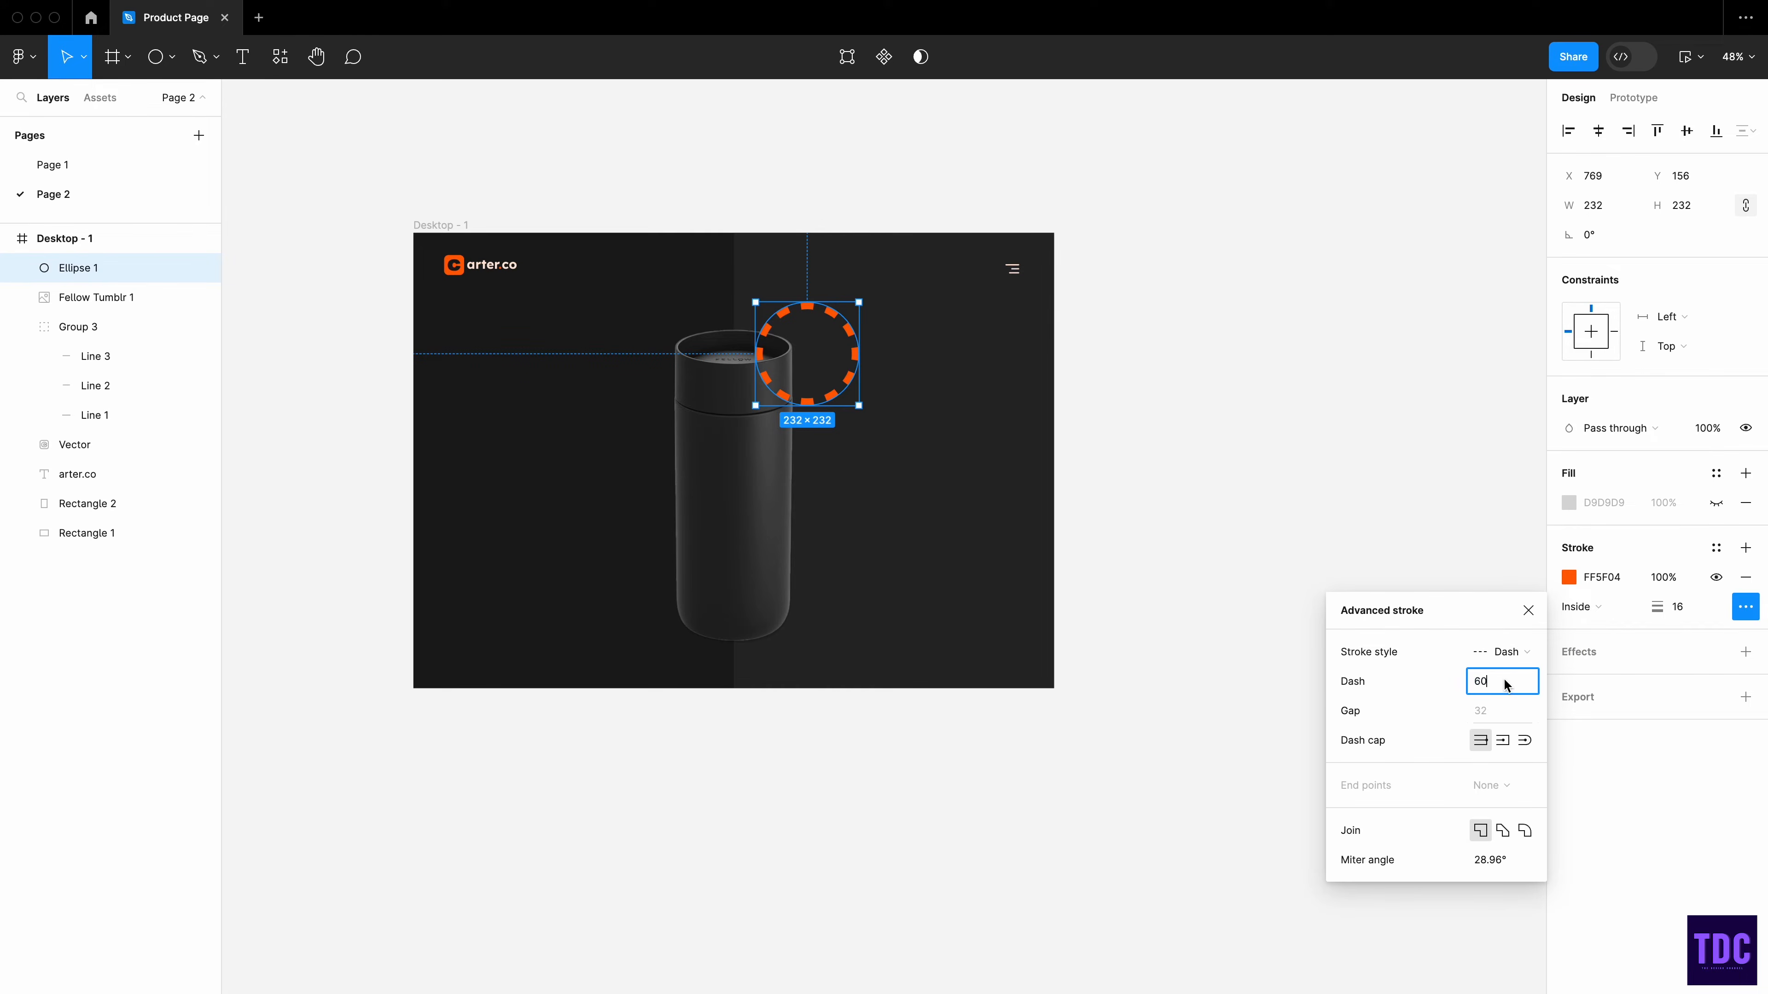
pyautogui.write('60')
pyautogui.click(1525, 830)
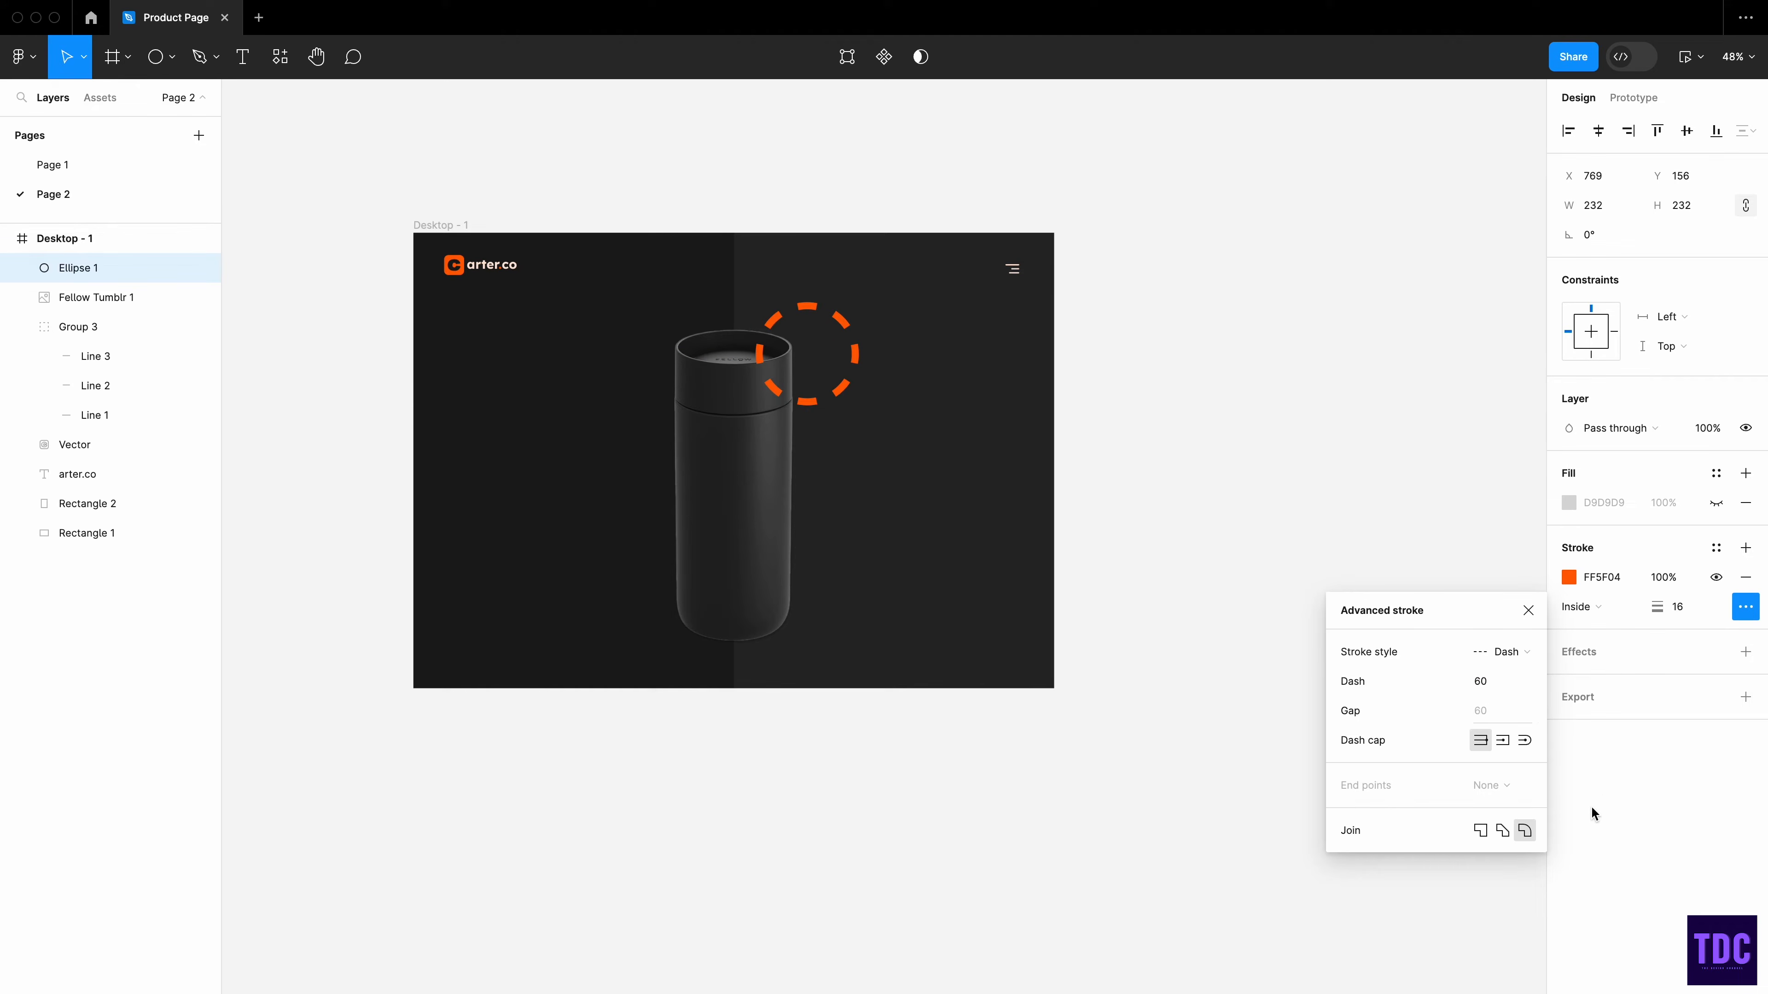
pyautogui.click(1589, 768)
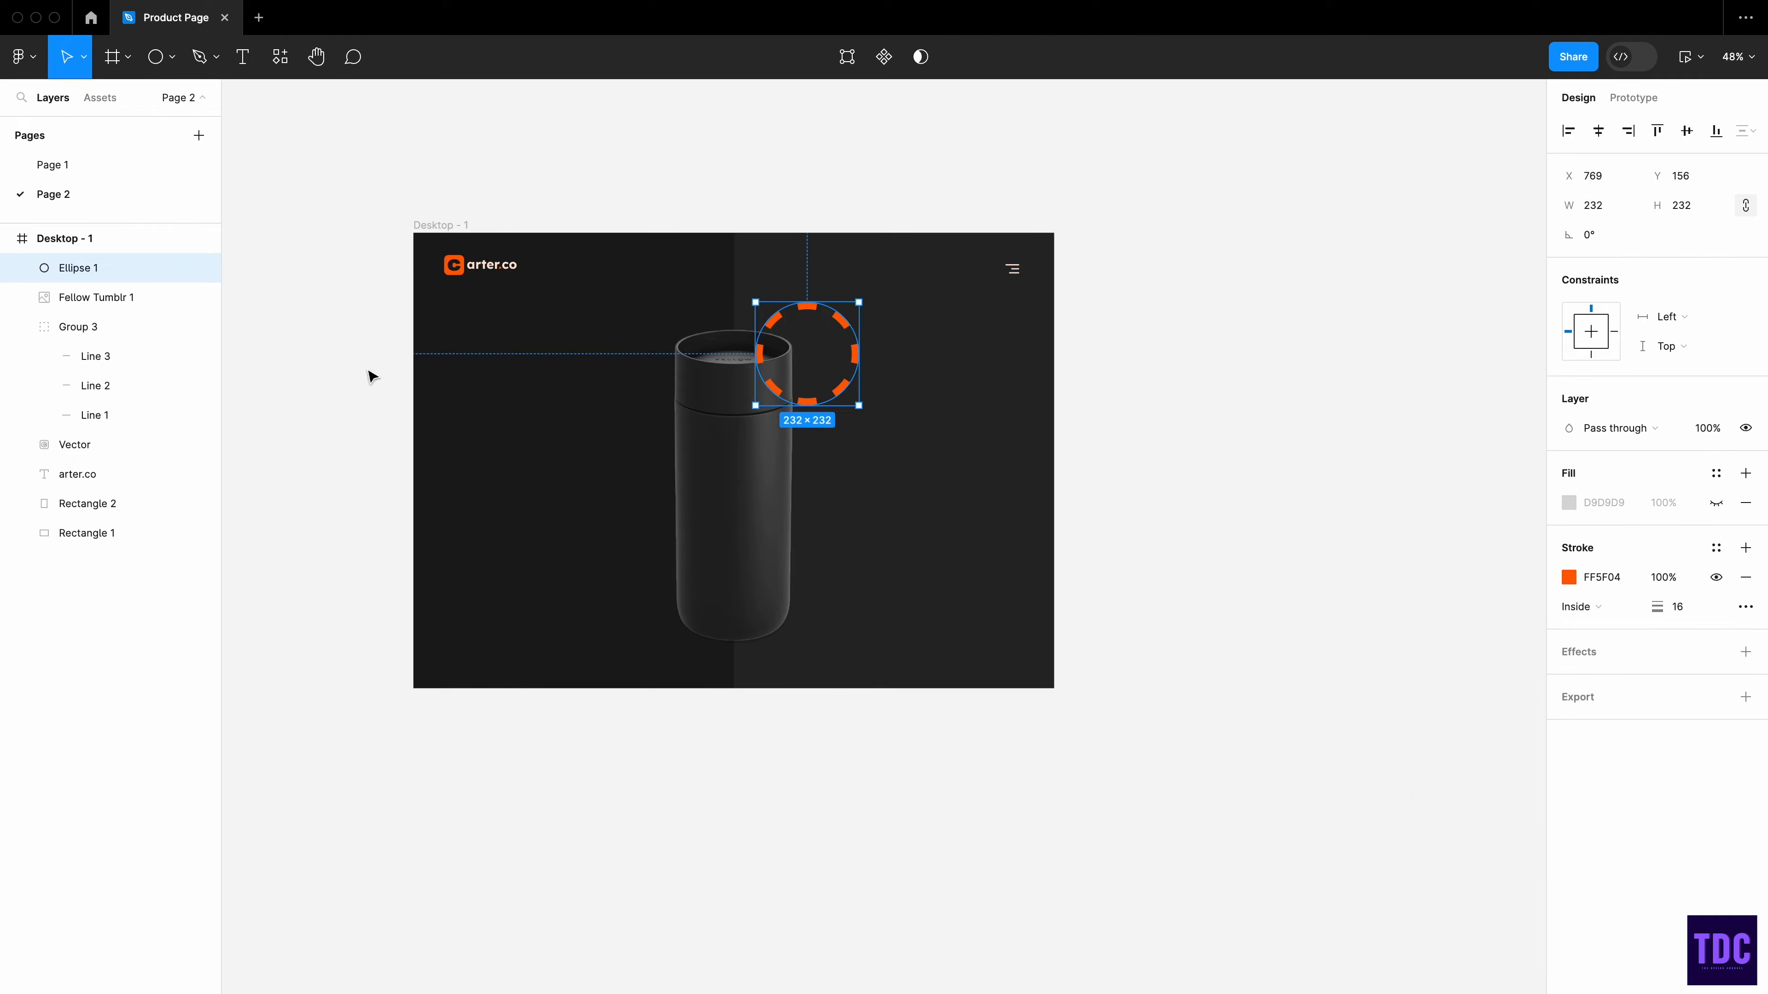
pyautogui.moveTo(83, 267)
pyautogui.mouseDown()
pyautogui.moveTo(95, 461)
pyautogui.moveTo(95, 428)
pyautogui.mouseUp()
pyautogui.click(1198, 331)
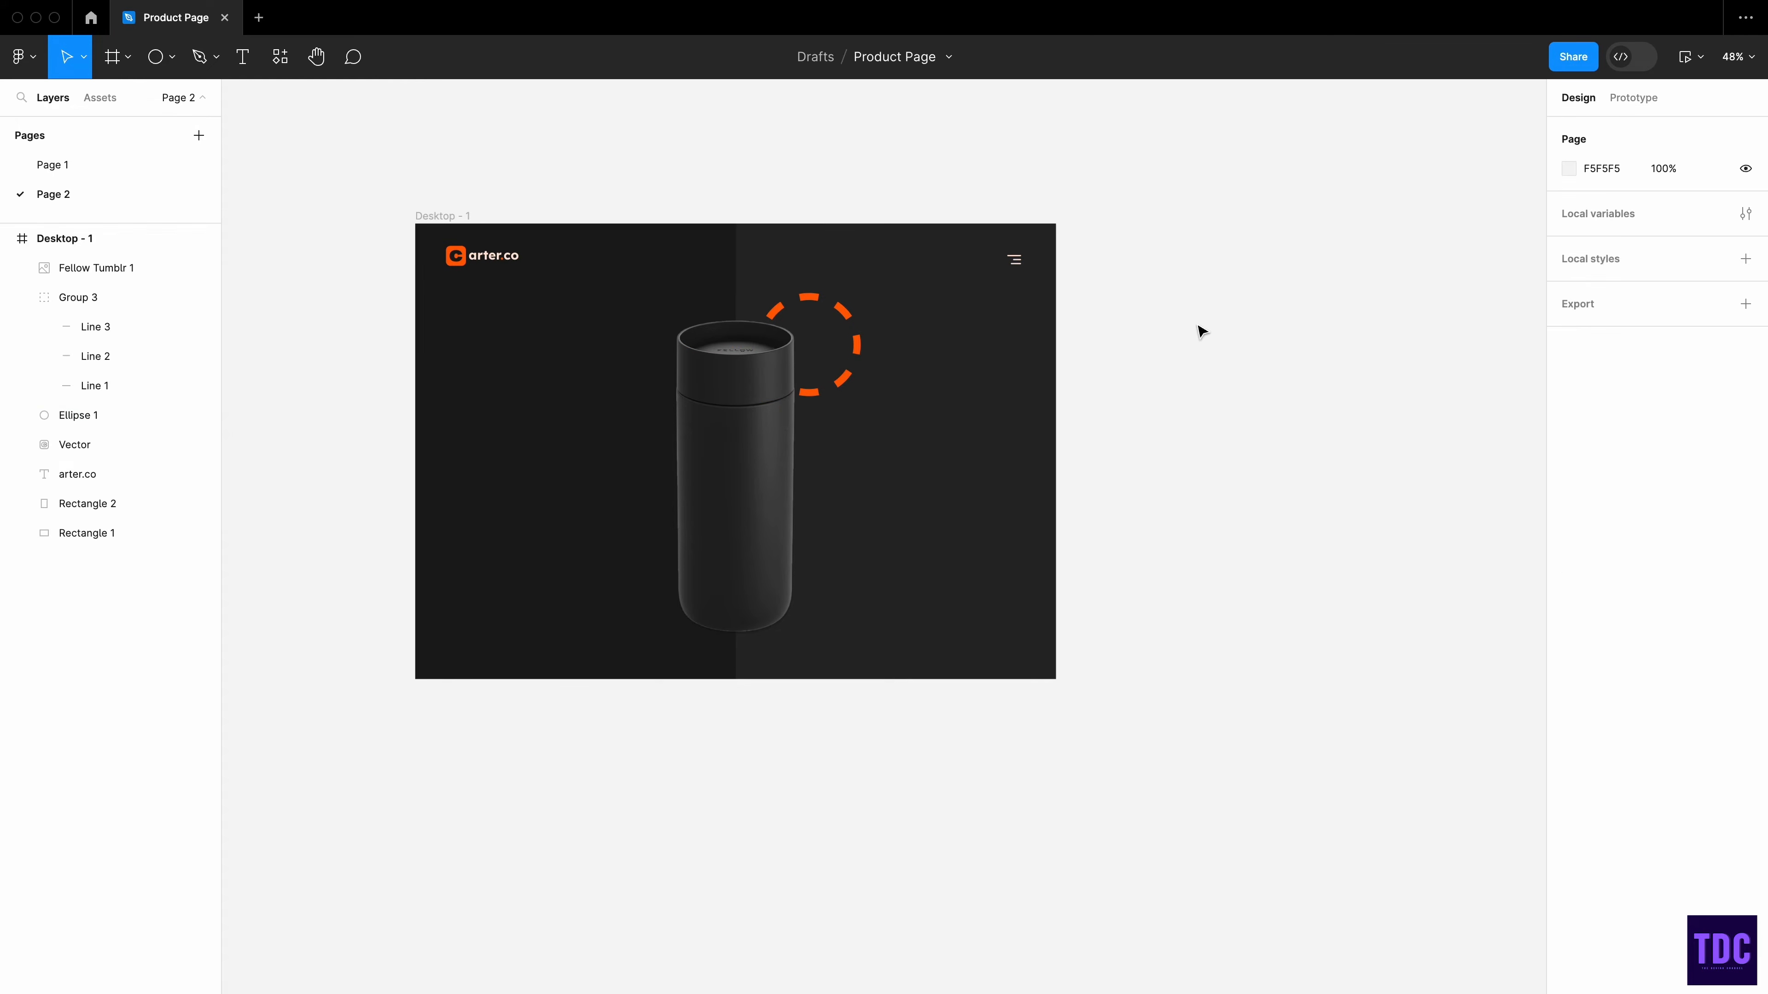
# - Add the text BLACK to the left of the tumbler and set its font size to 200
pyautogui.click(242, 57)
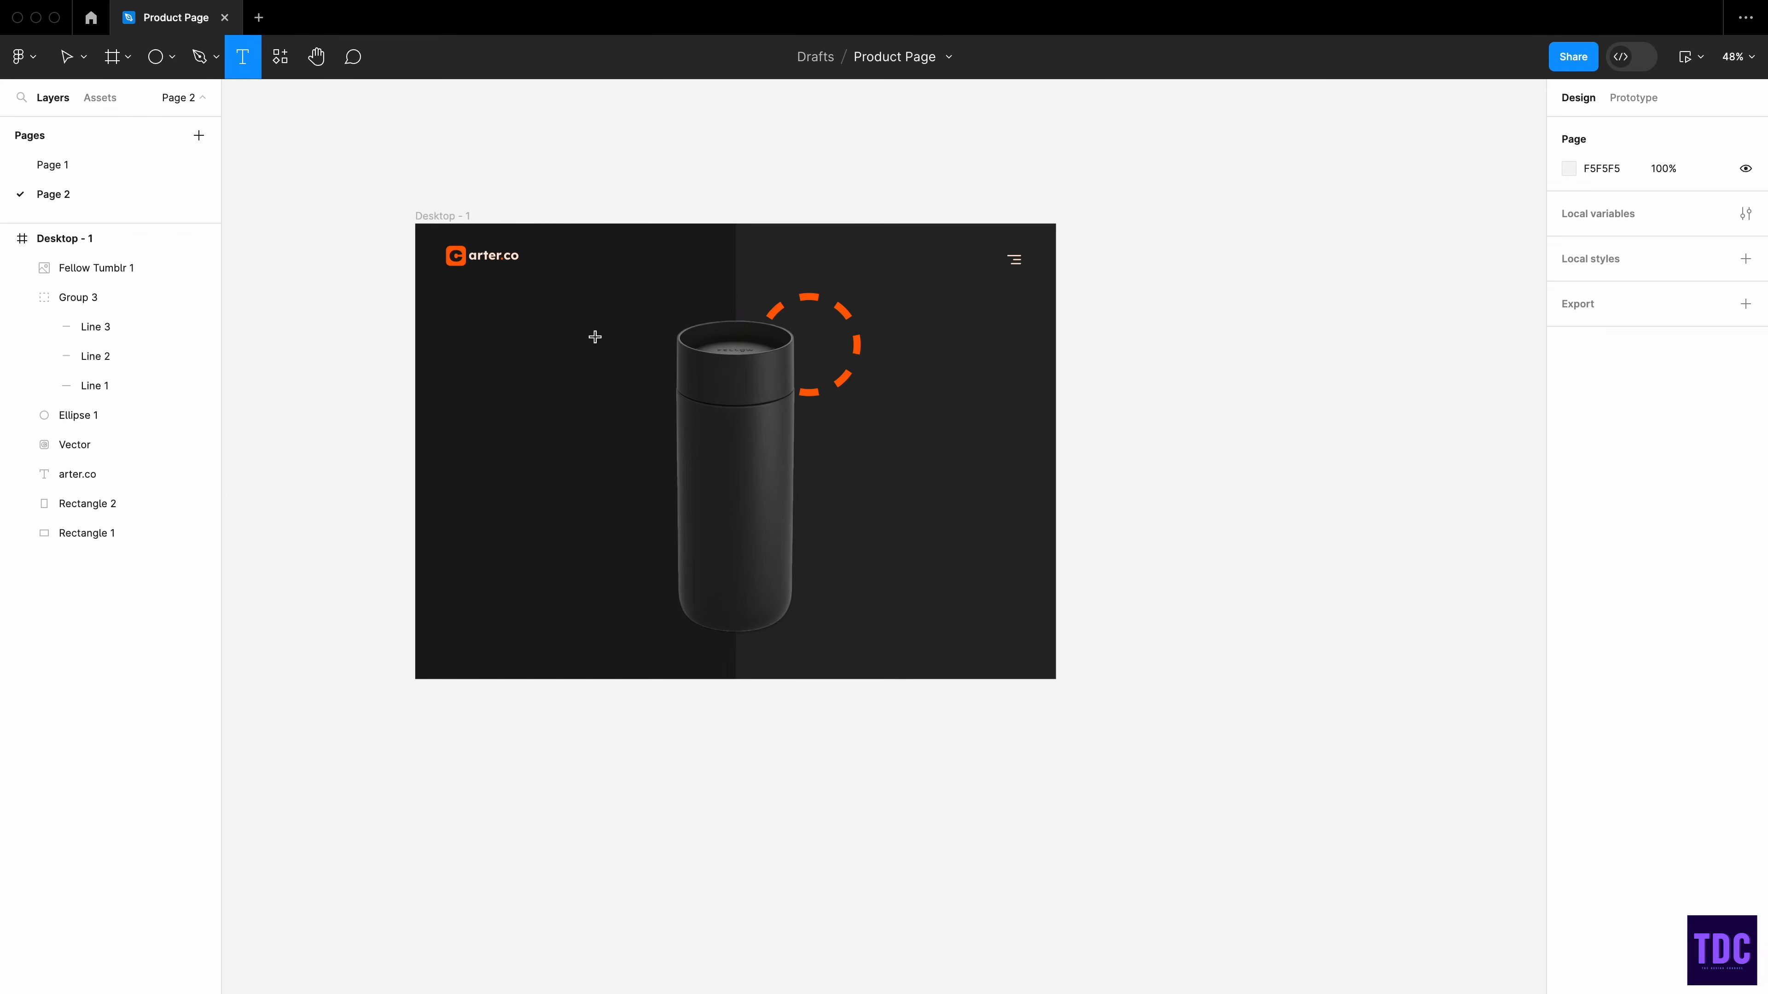
pyautogui.click(558, 346)
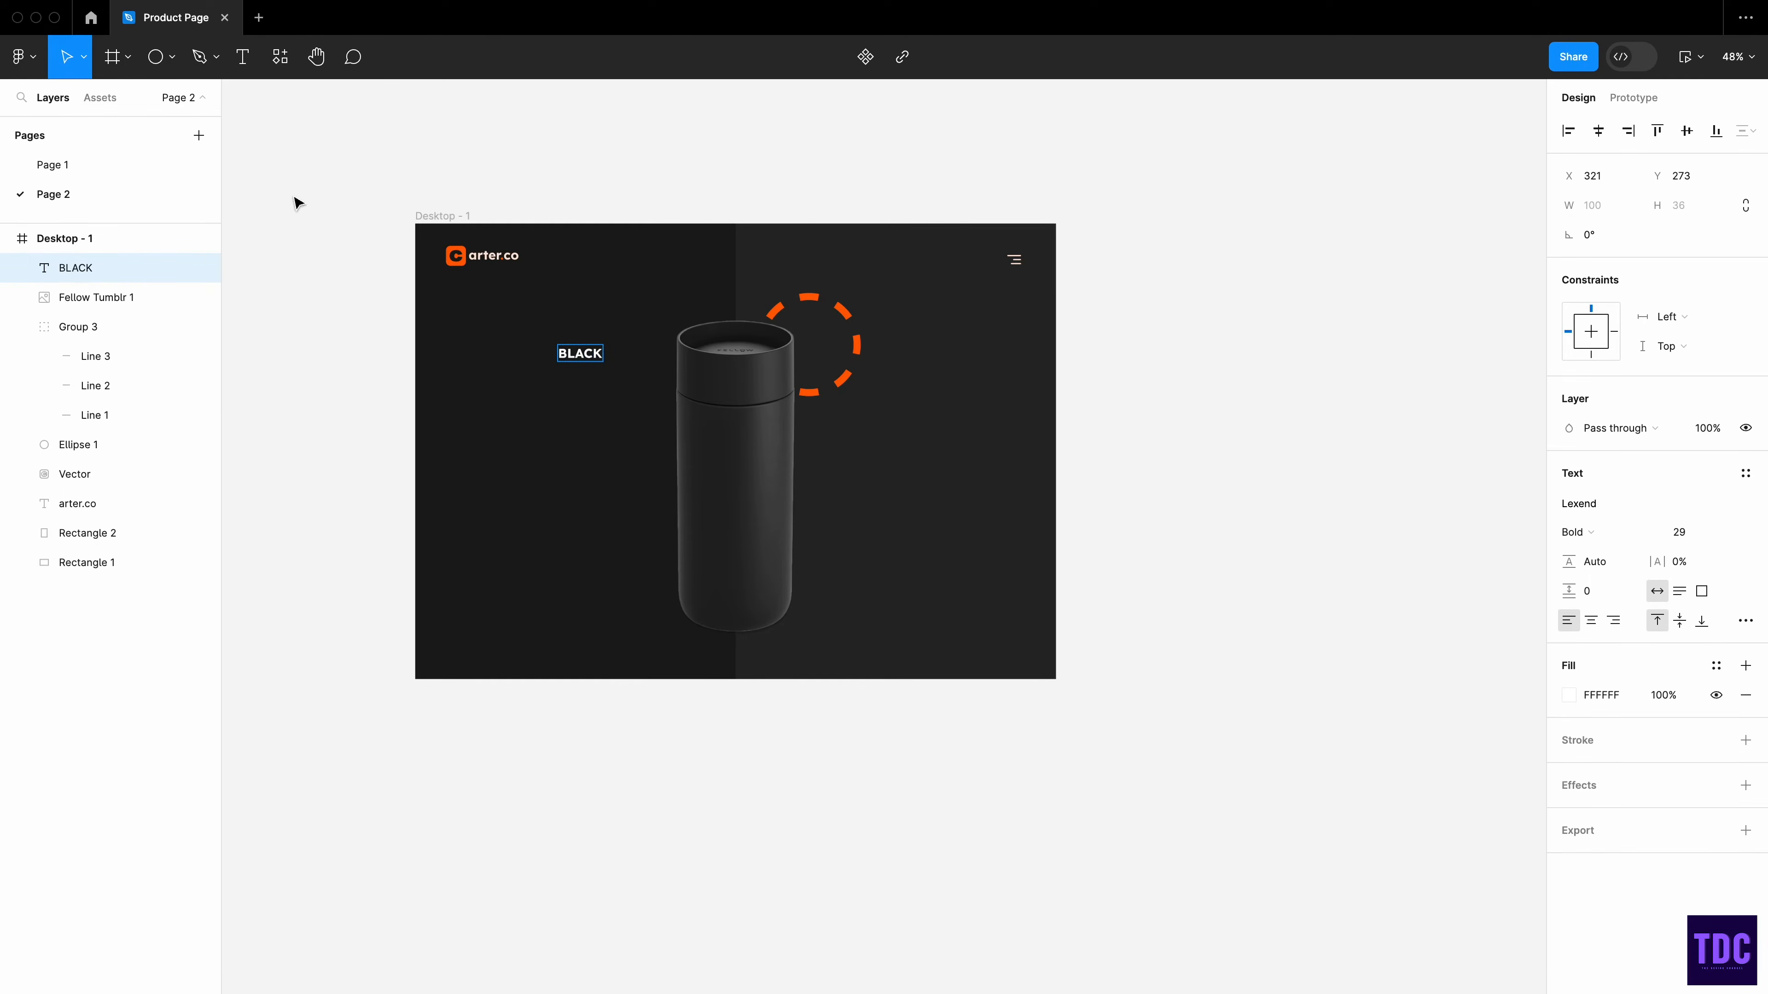
pyautogui.press('Escape')
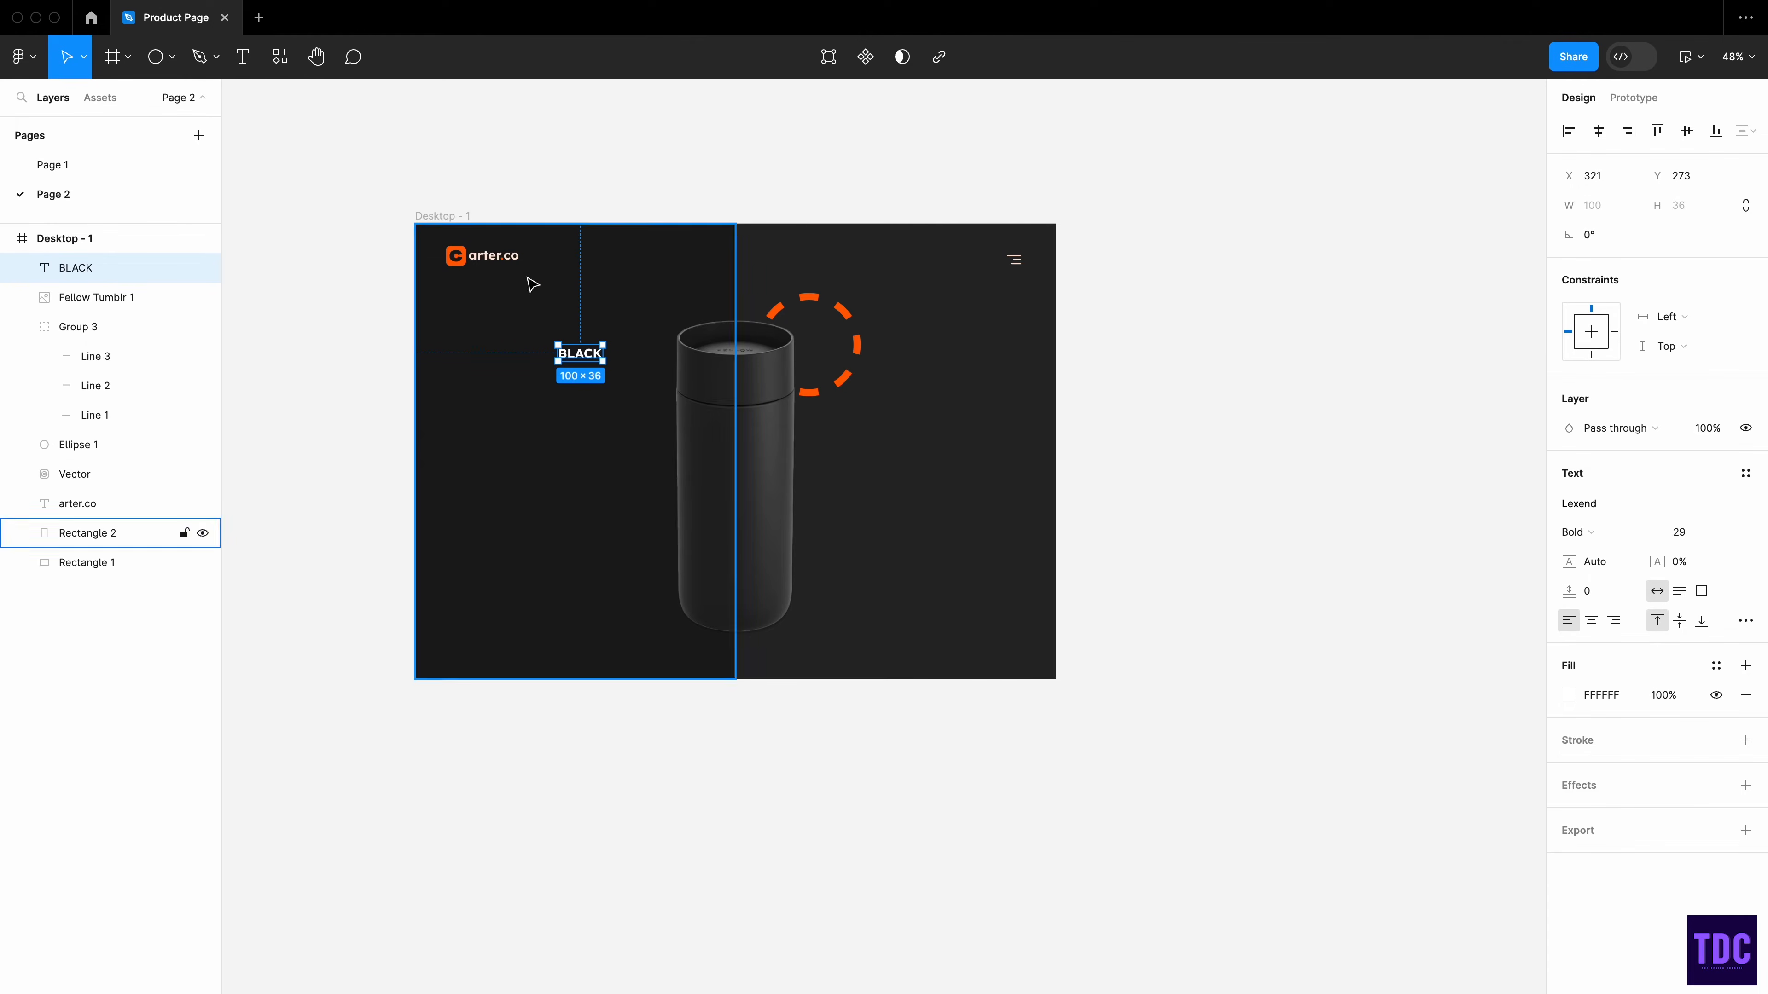
pyautogui.click(1693, 534)
pyautogui.write('2')
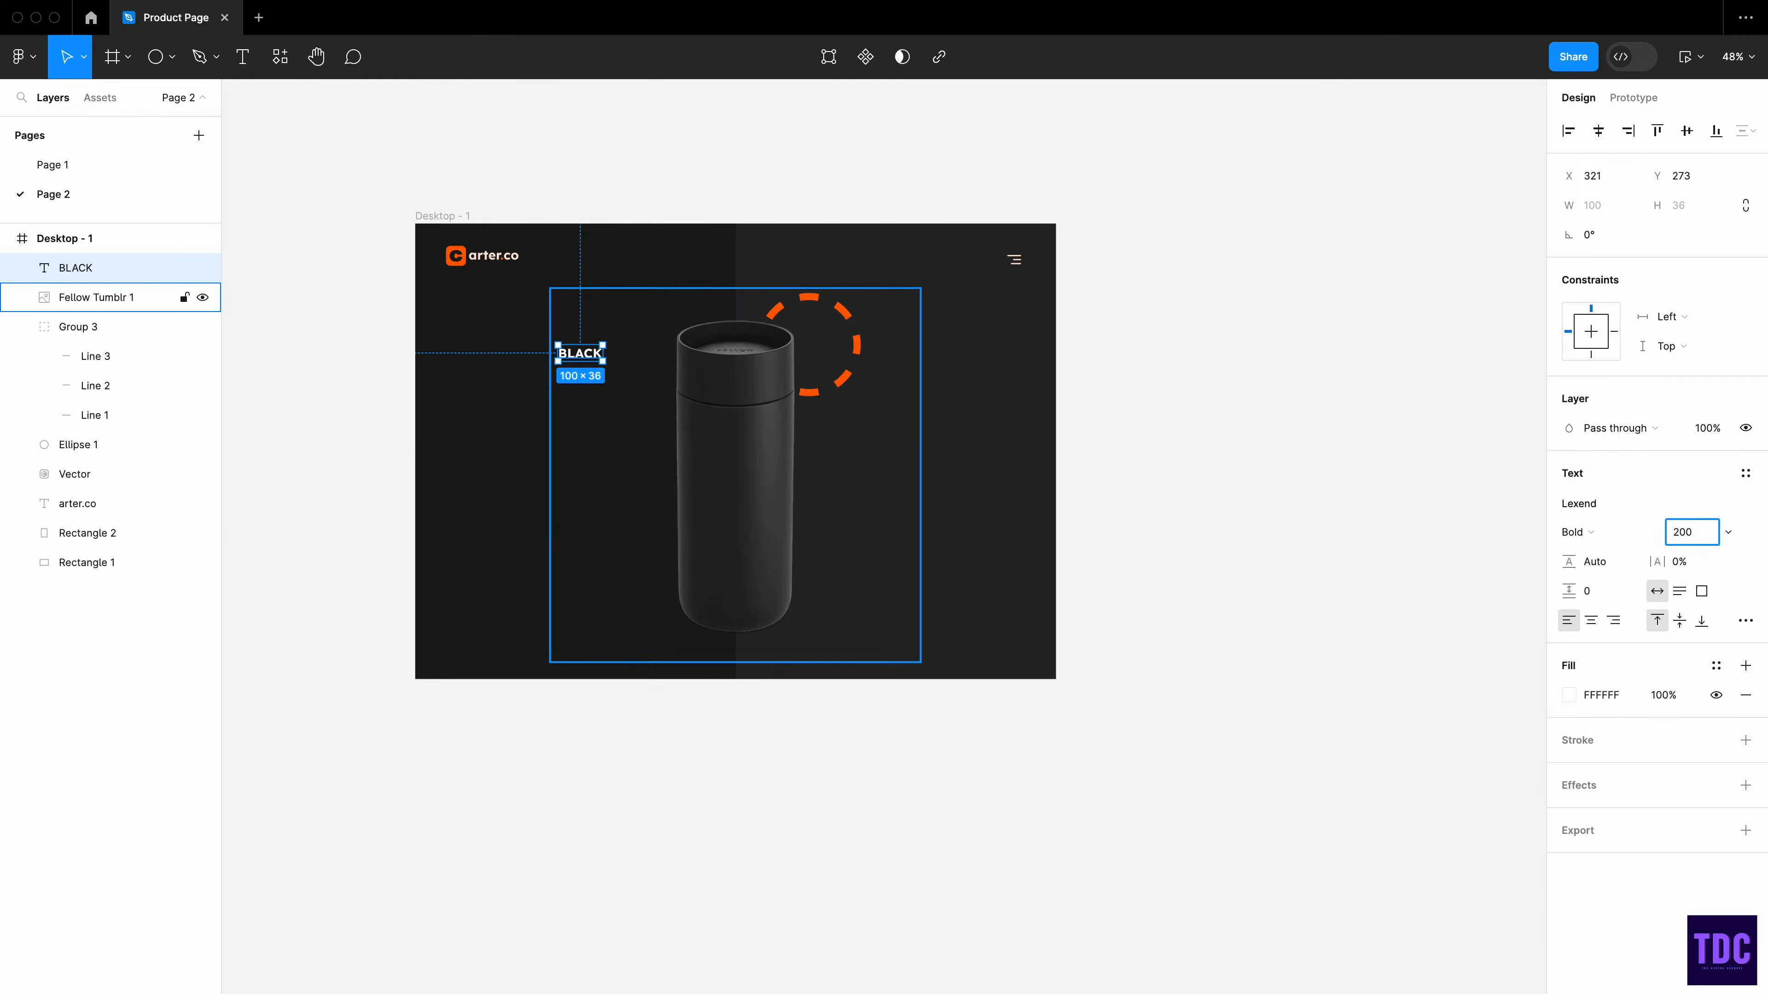
pyautogui.press('Return')
# - Place the BLACK text behind the ring at the frame's upper right with a dark fill close to the background tone
pyautogui.moveTo(829, 401); pyautogui.dragTo(1006, 265)
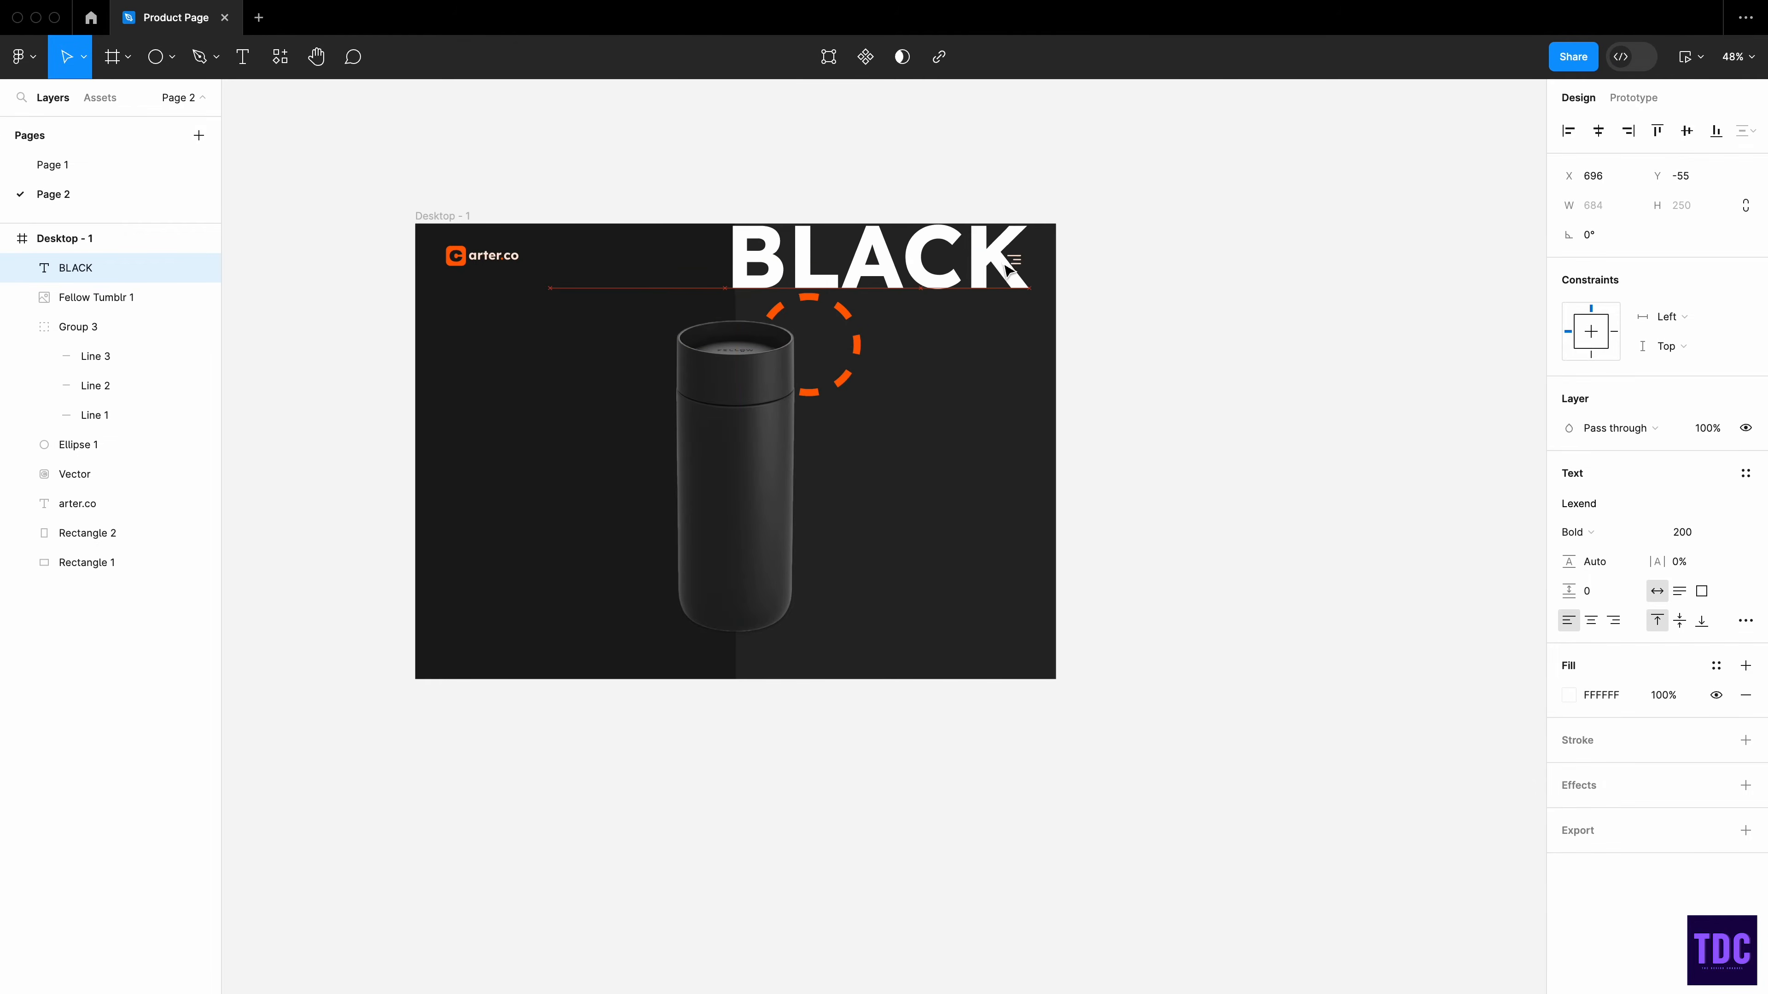
pyautogui.click(1569, 695)
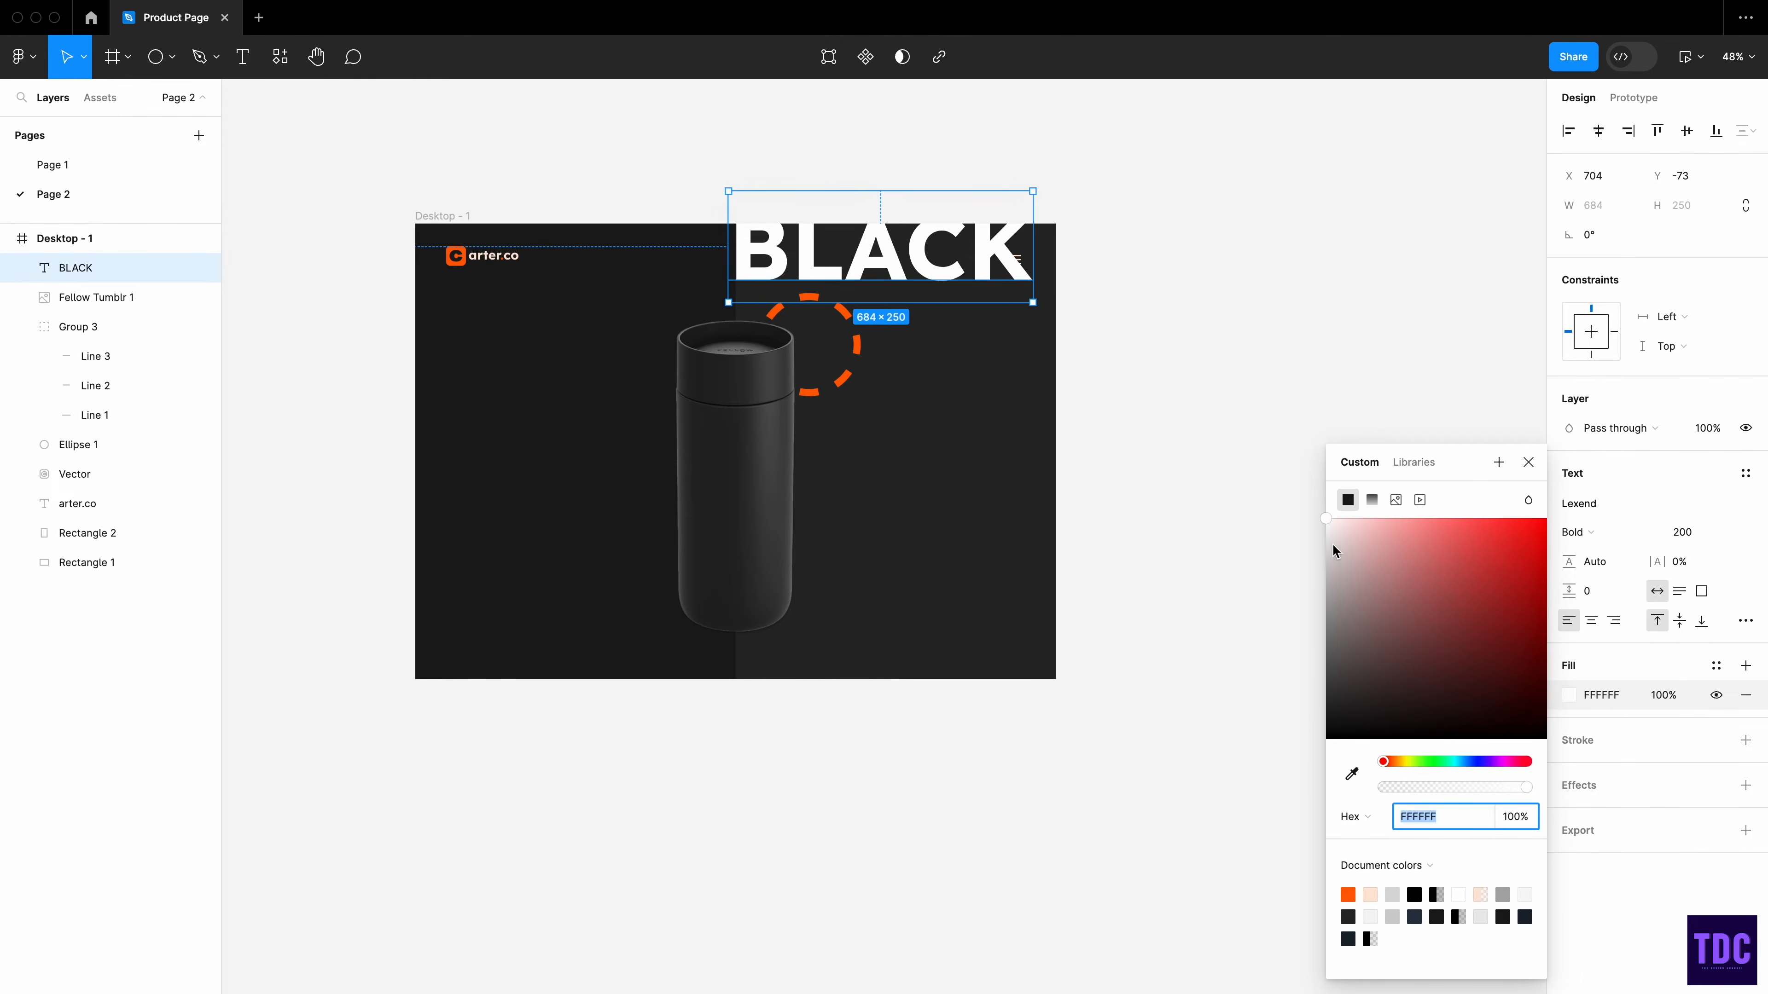
pyautogui.moveTo(1326, 521); pyautogui.dragTo(1326, 739)
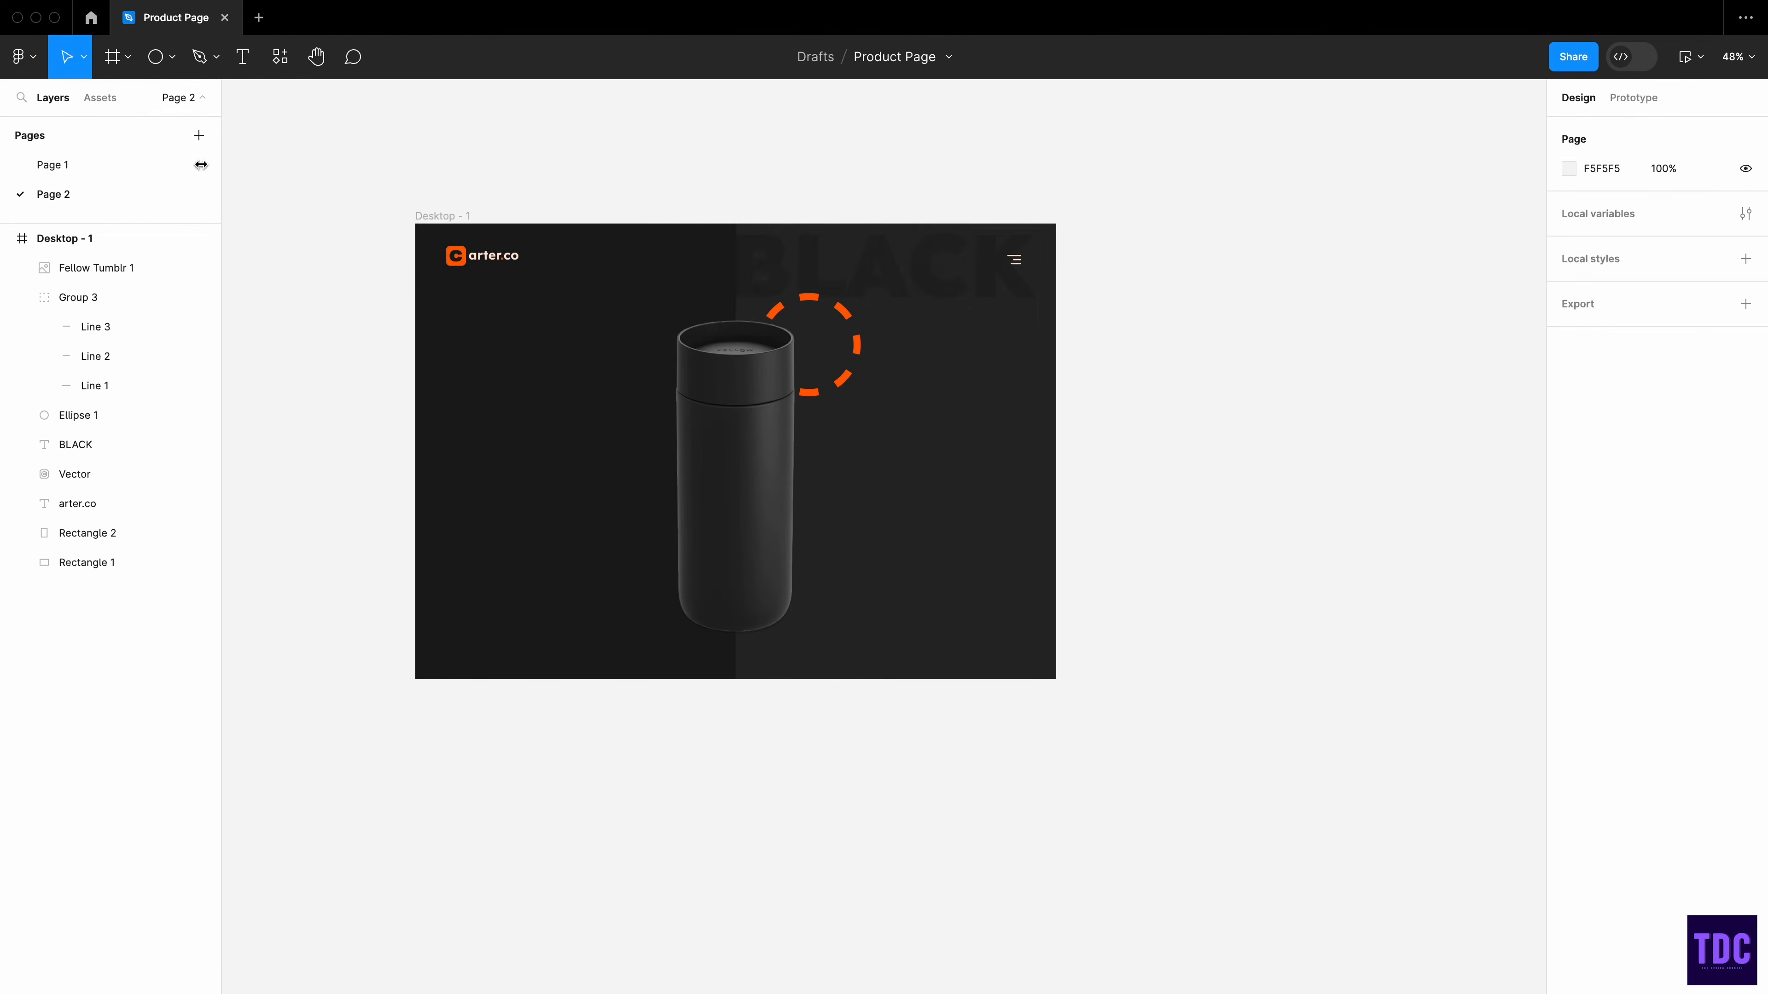
# - Add a two-line heading reading Carter and Move Mug in the left half of the frame
pyautogui.click(245, 63)
pyautogui.click(481, 353)
pyautogui.write('Carters')
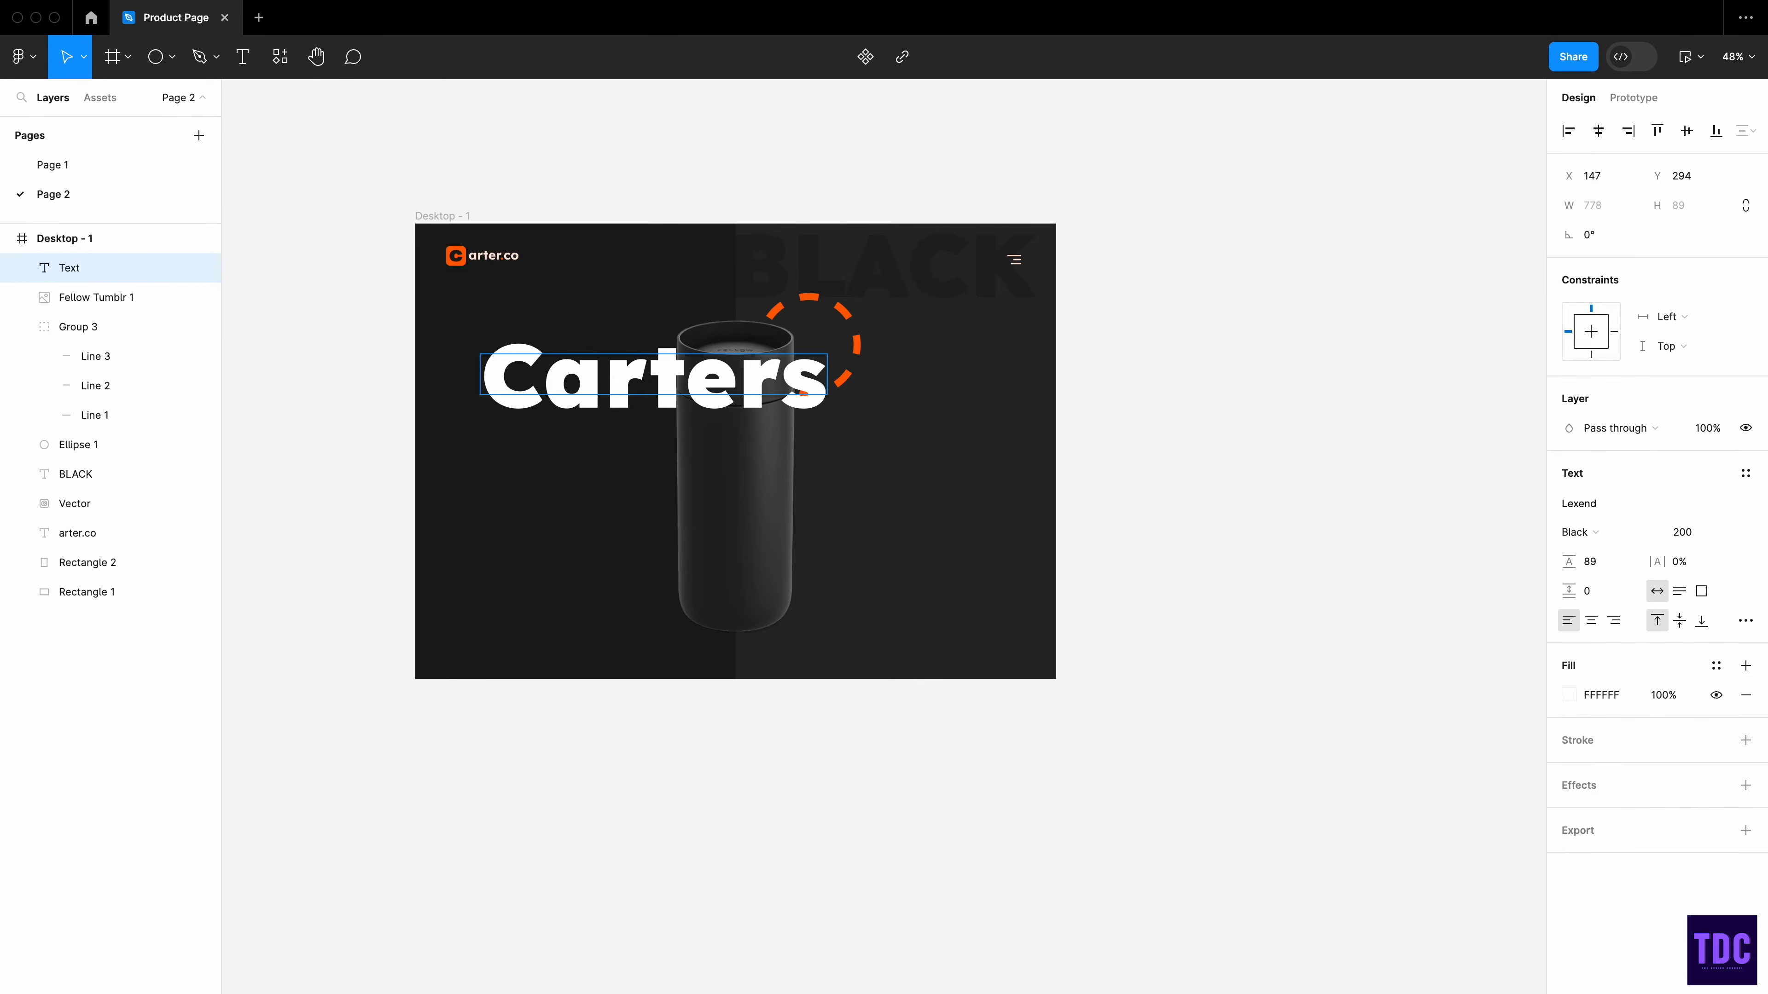
pyautogui.press('BackSpace')
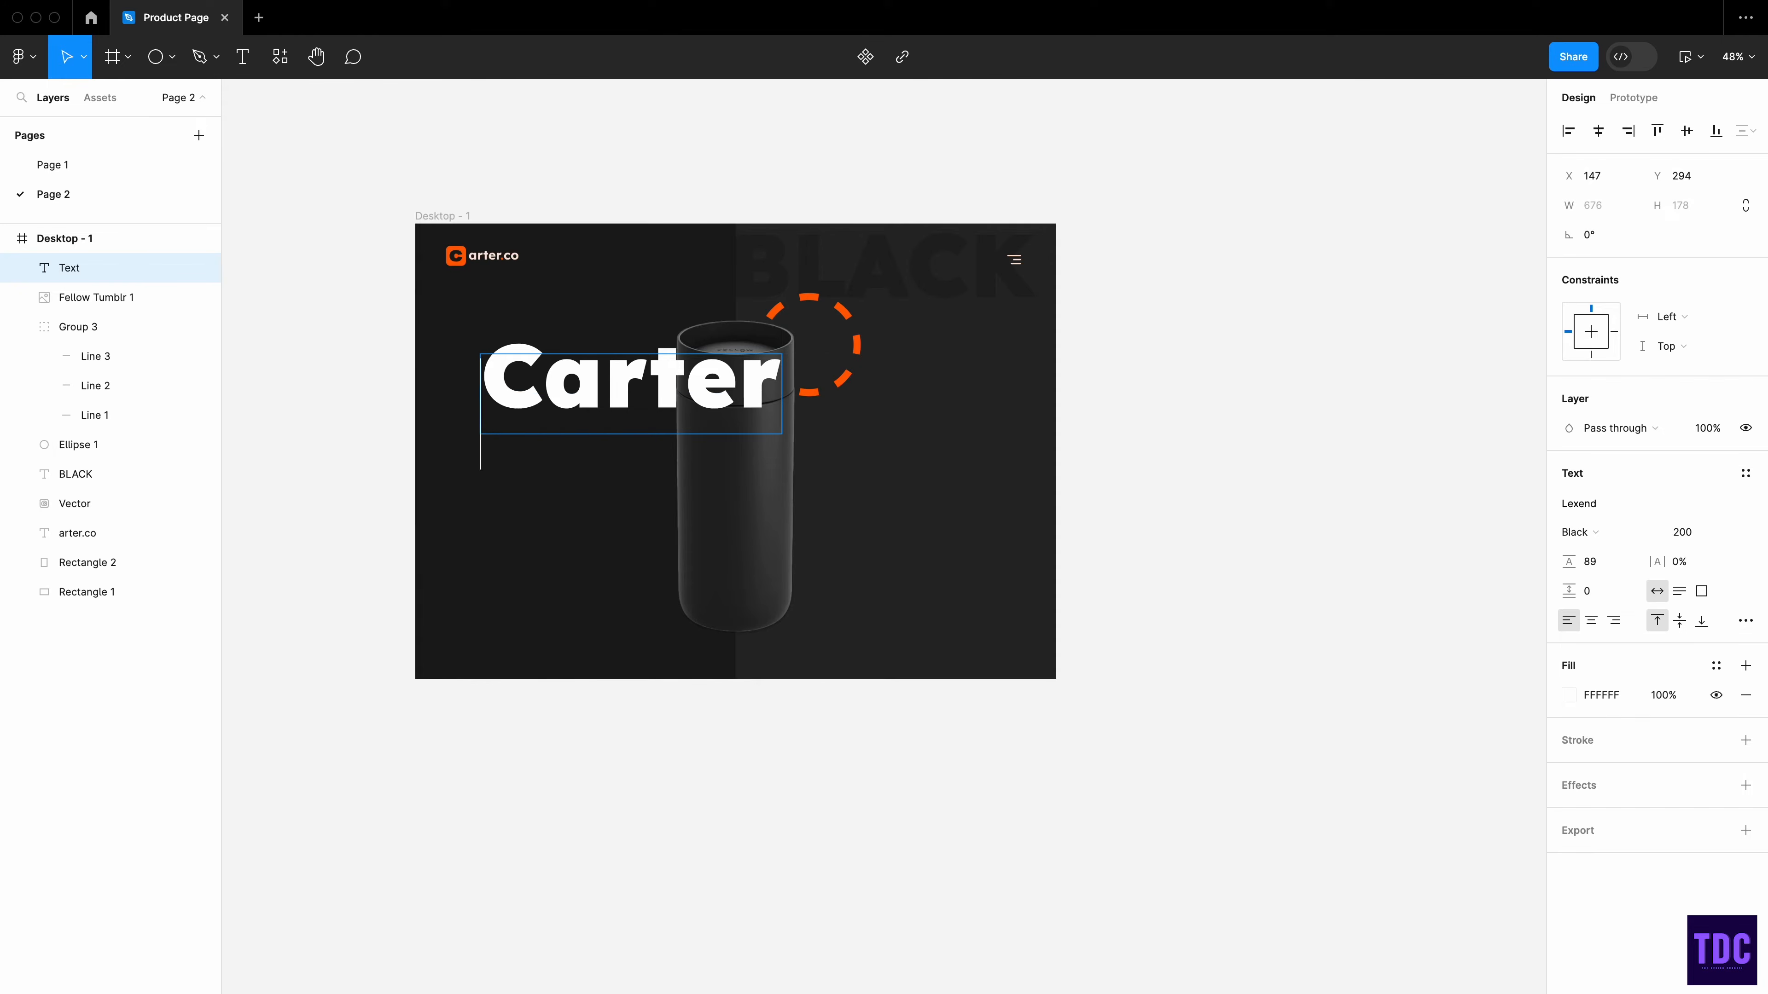
pyautogui.press('Return')
pyautogui.write('Move Mug')
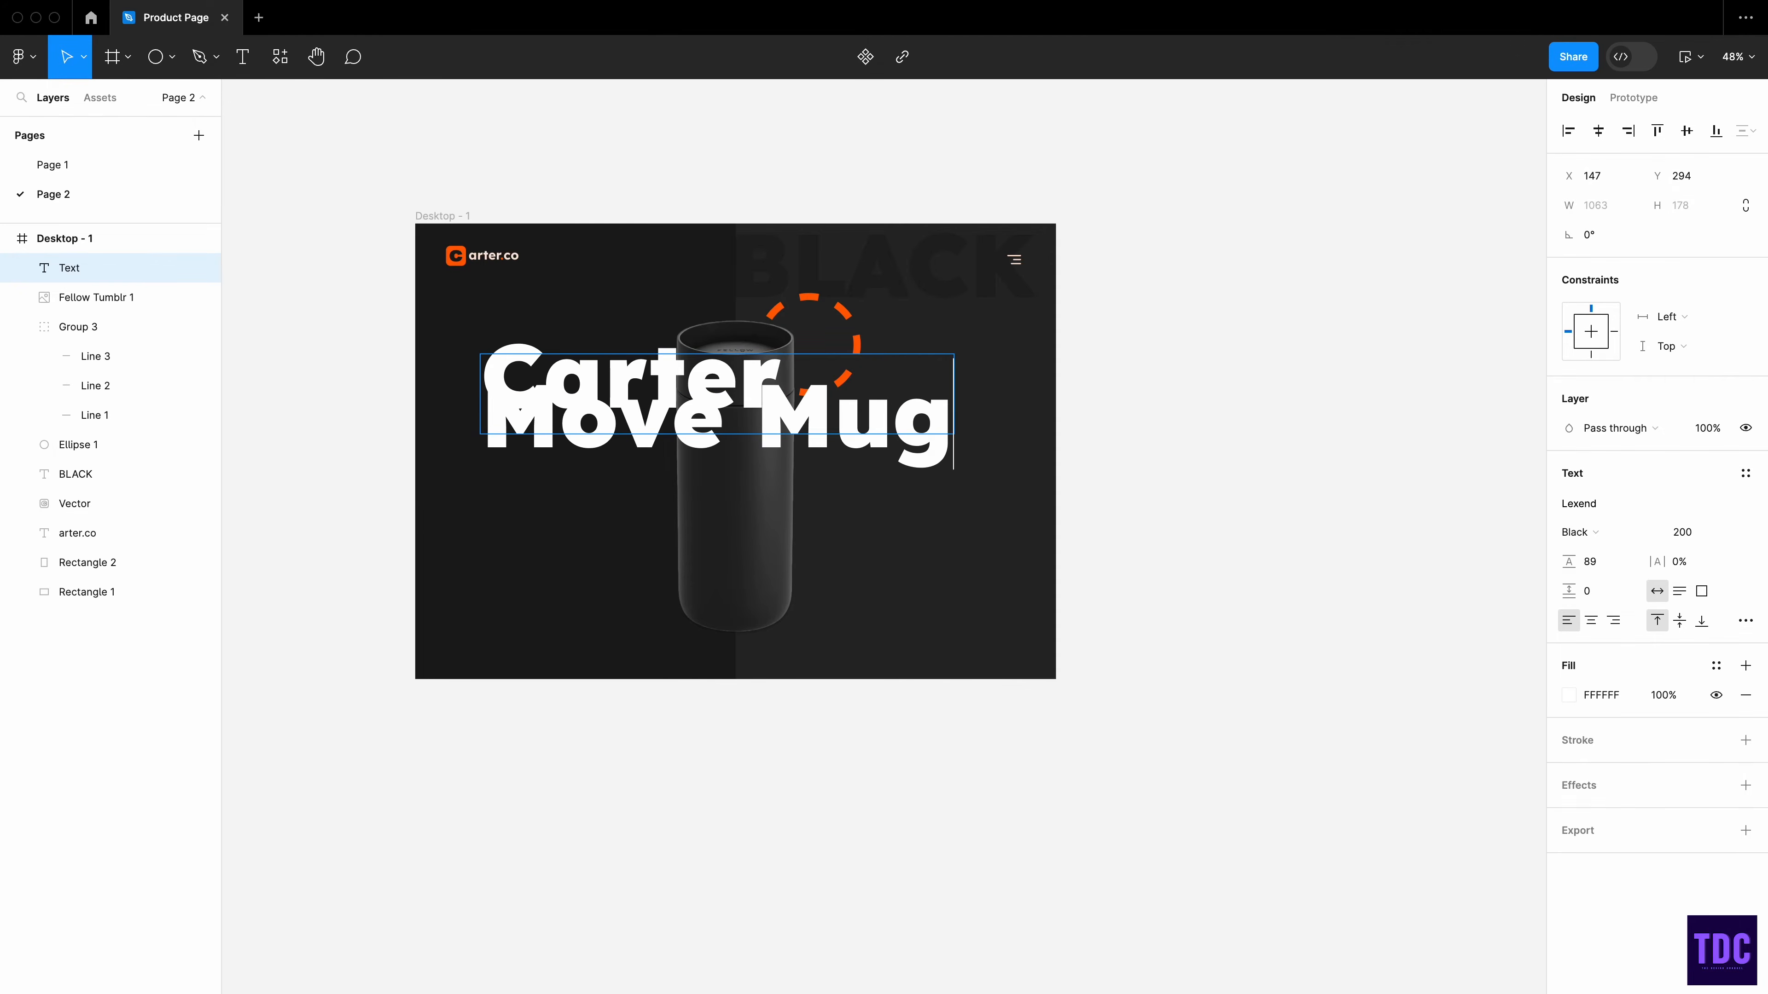
pyautogui.press('Escape')
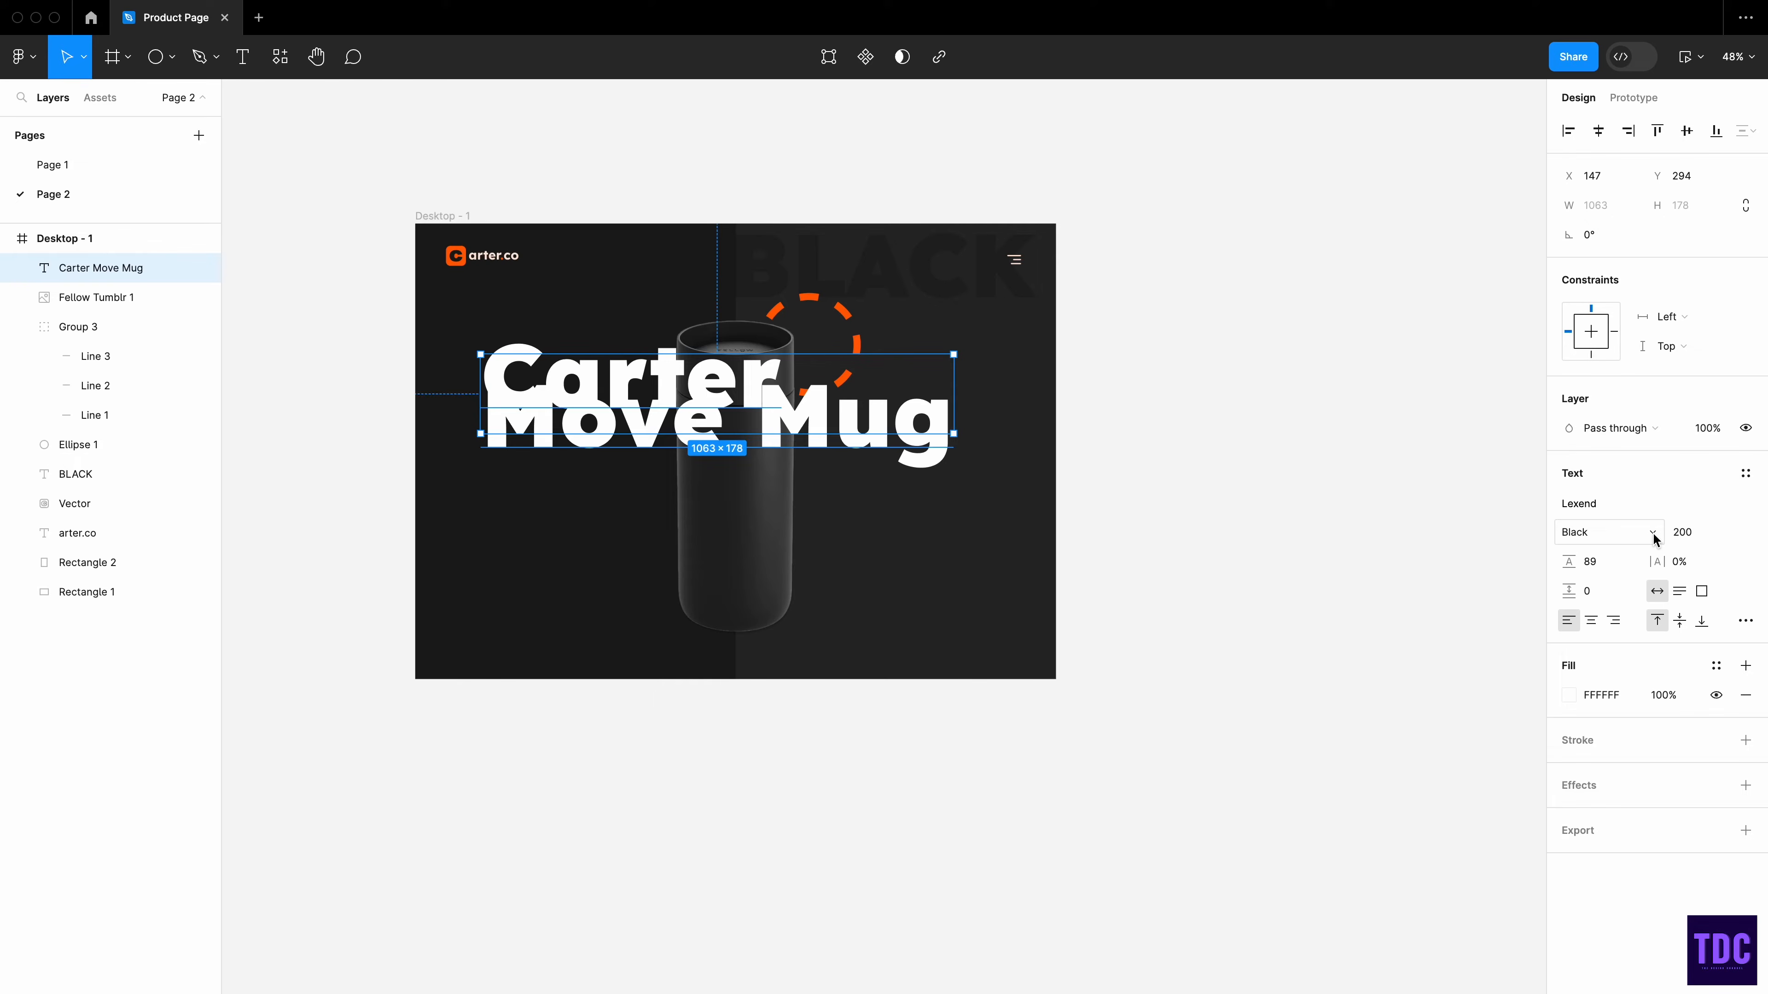
# - Set the Carter Move Mug heading to font size 64 in the Martel Sans font
pyautogui.click(1729, 534)
pyautogui.click(1698, 853)
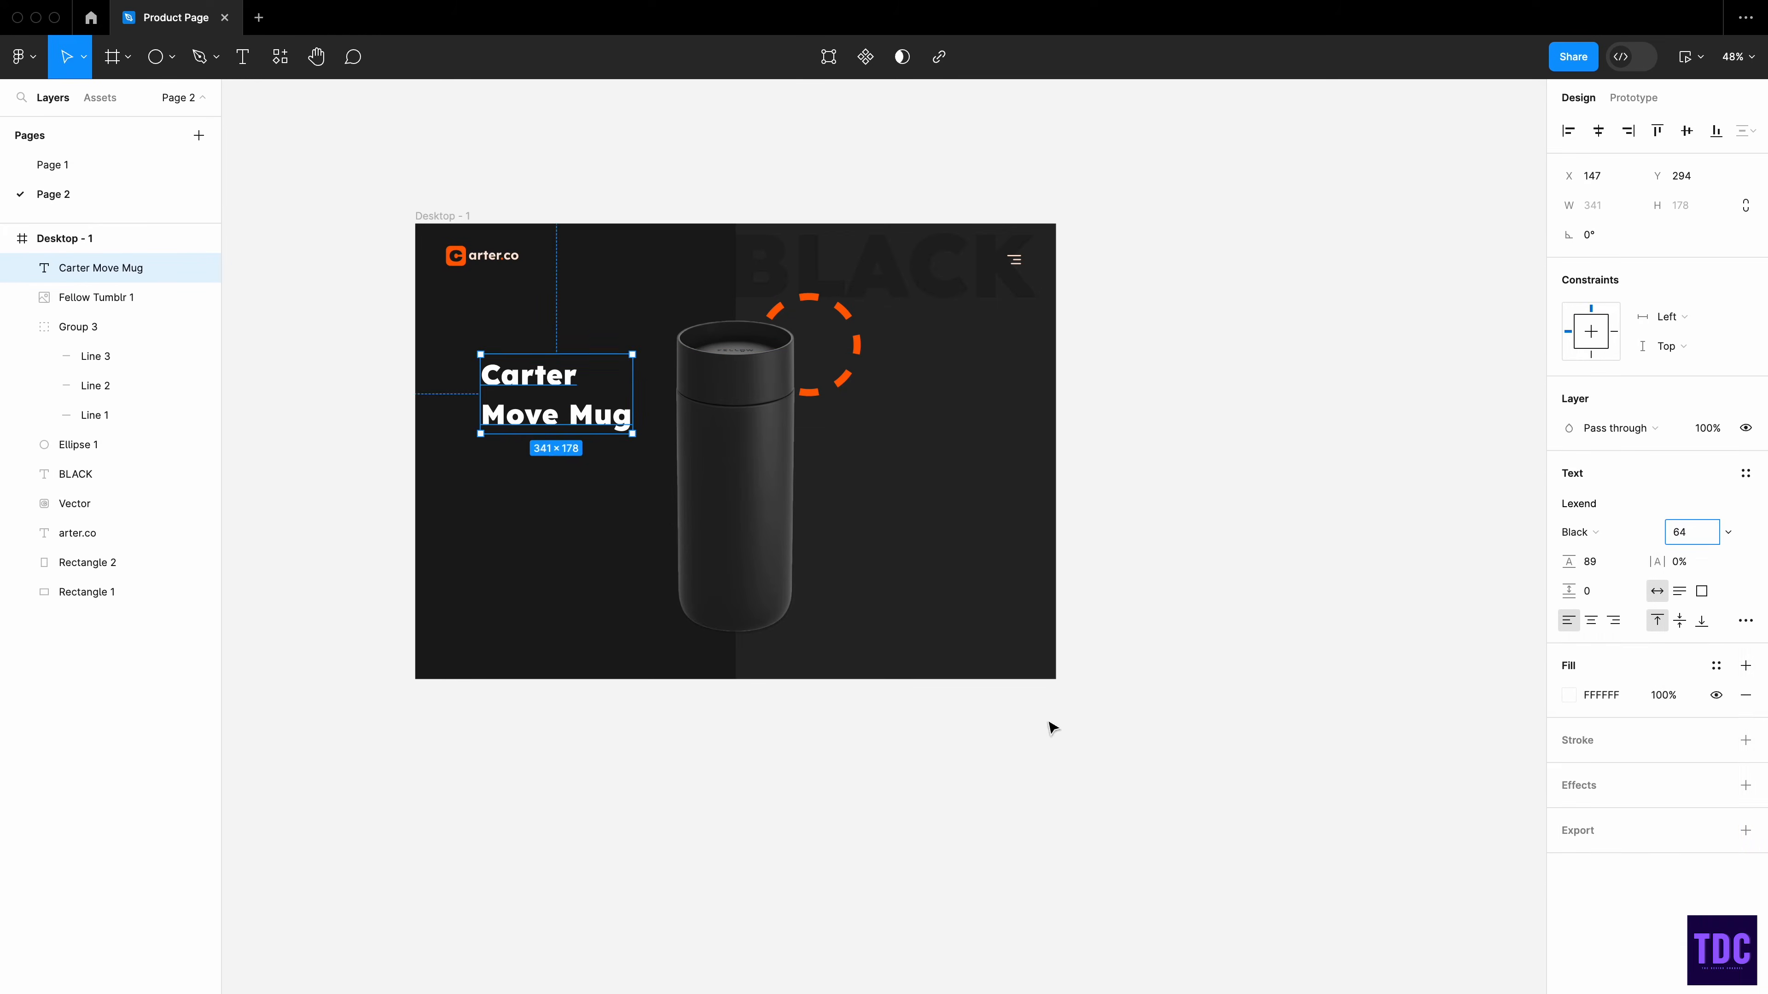
pyautogui.click(1593, 504)
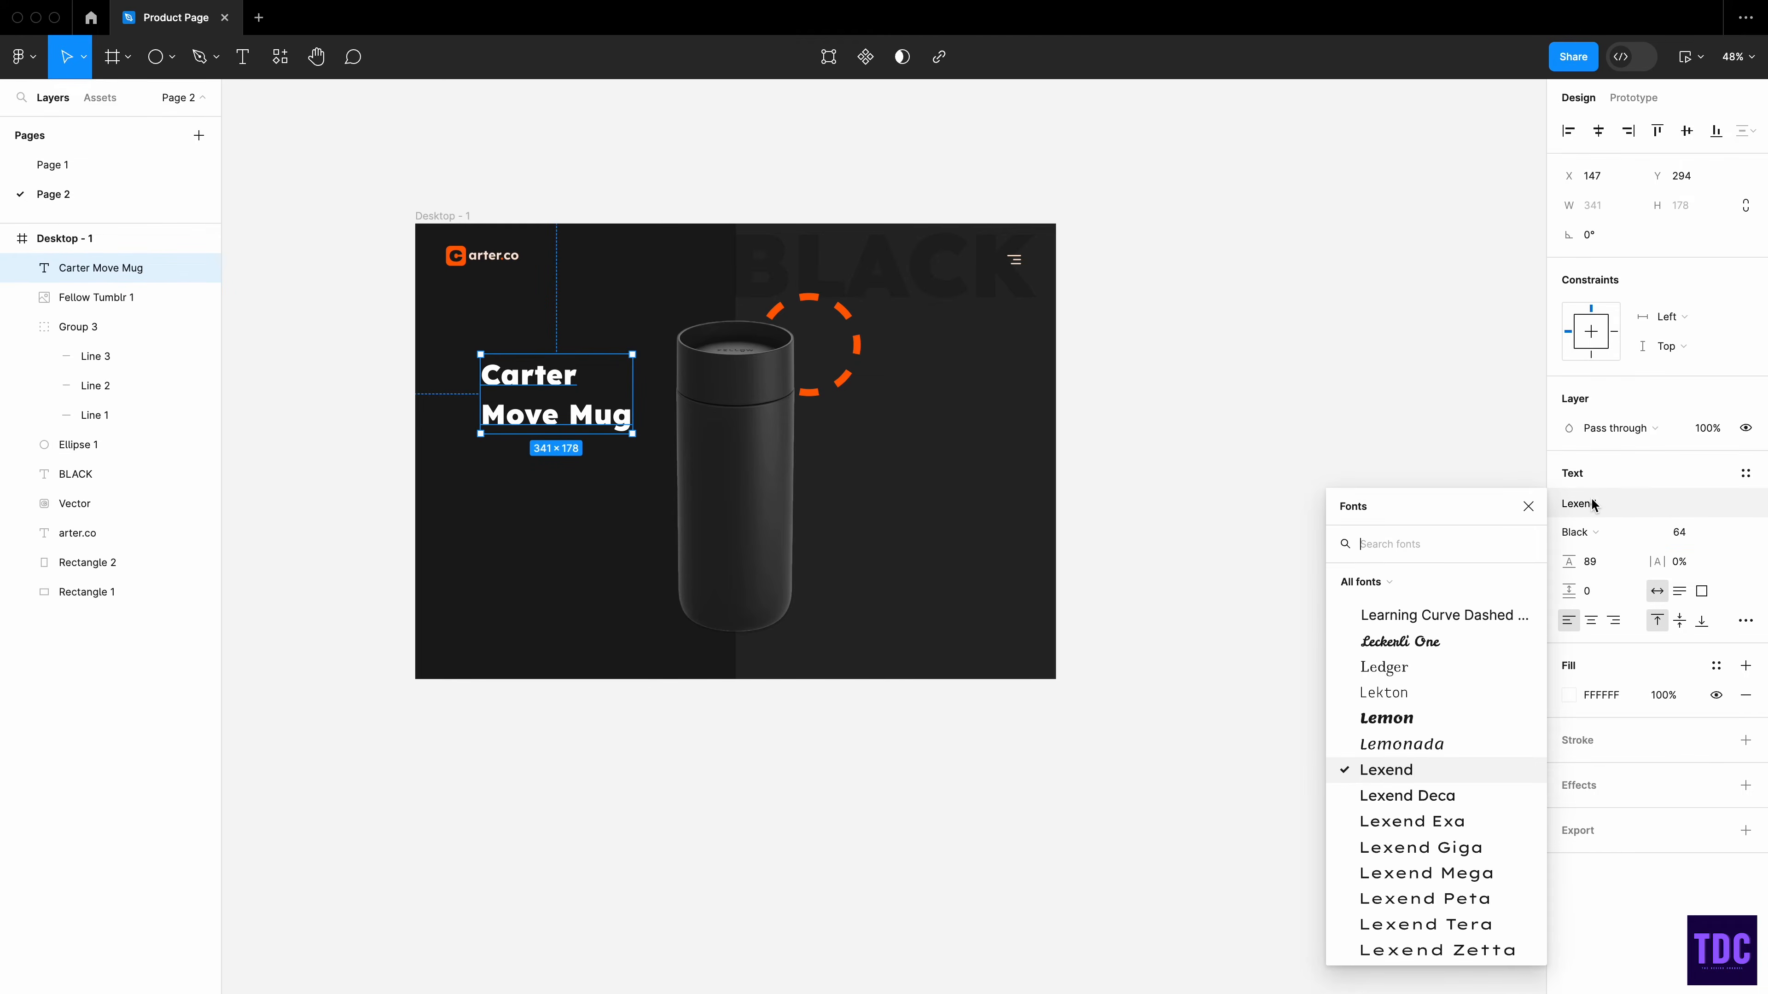
pyautogui.write('mart')
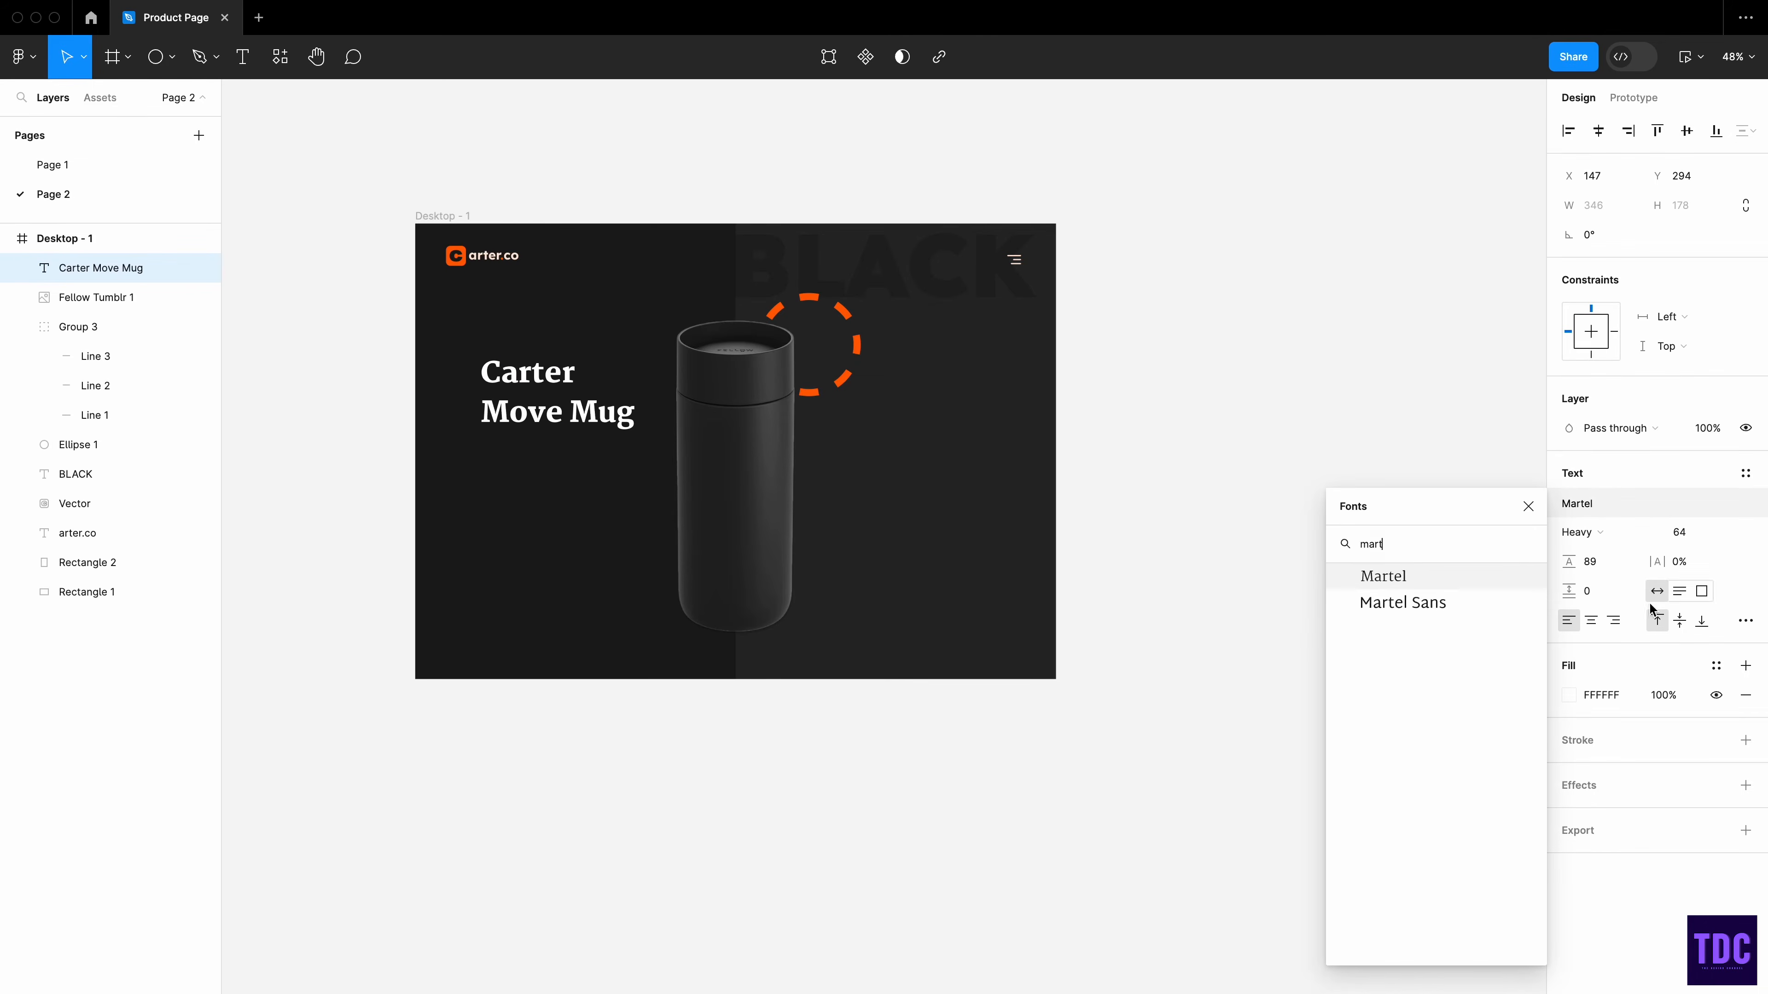
pyautogui.click(1403, 603)
# - Set the heading's Carter line to SemiBold weight and its Move Mug line to ExtraBold
pyautogui.moveTo(578, 368); pyautogui.dragTo(476, 362)
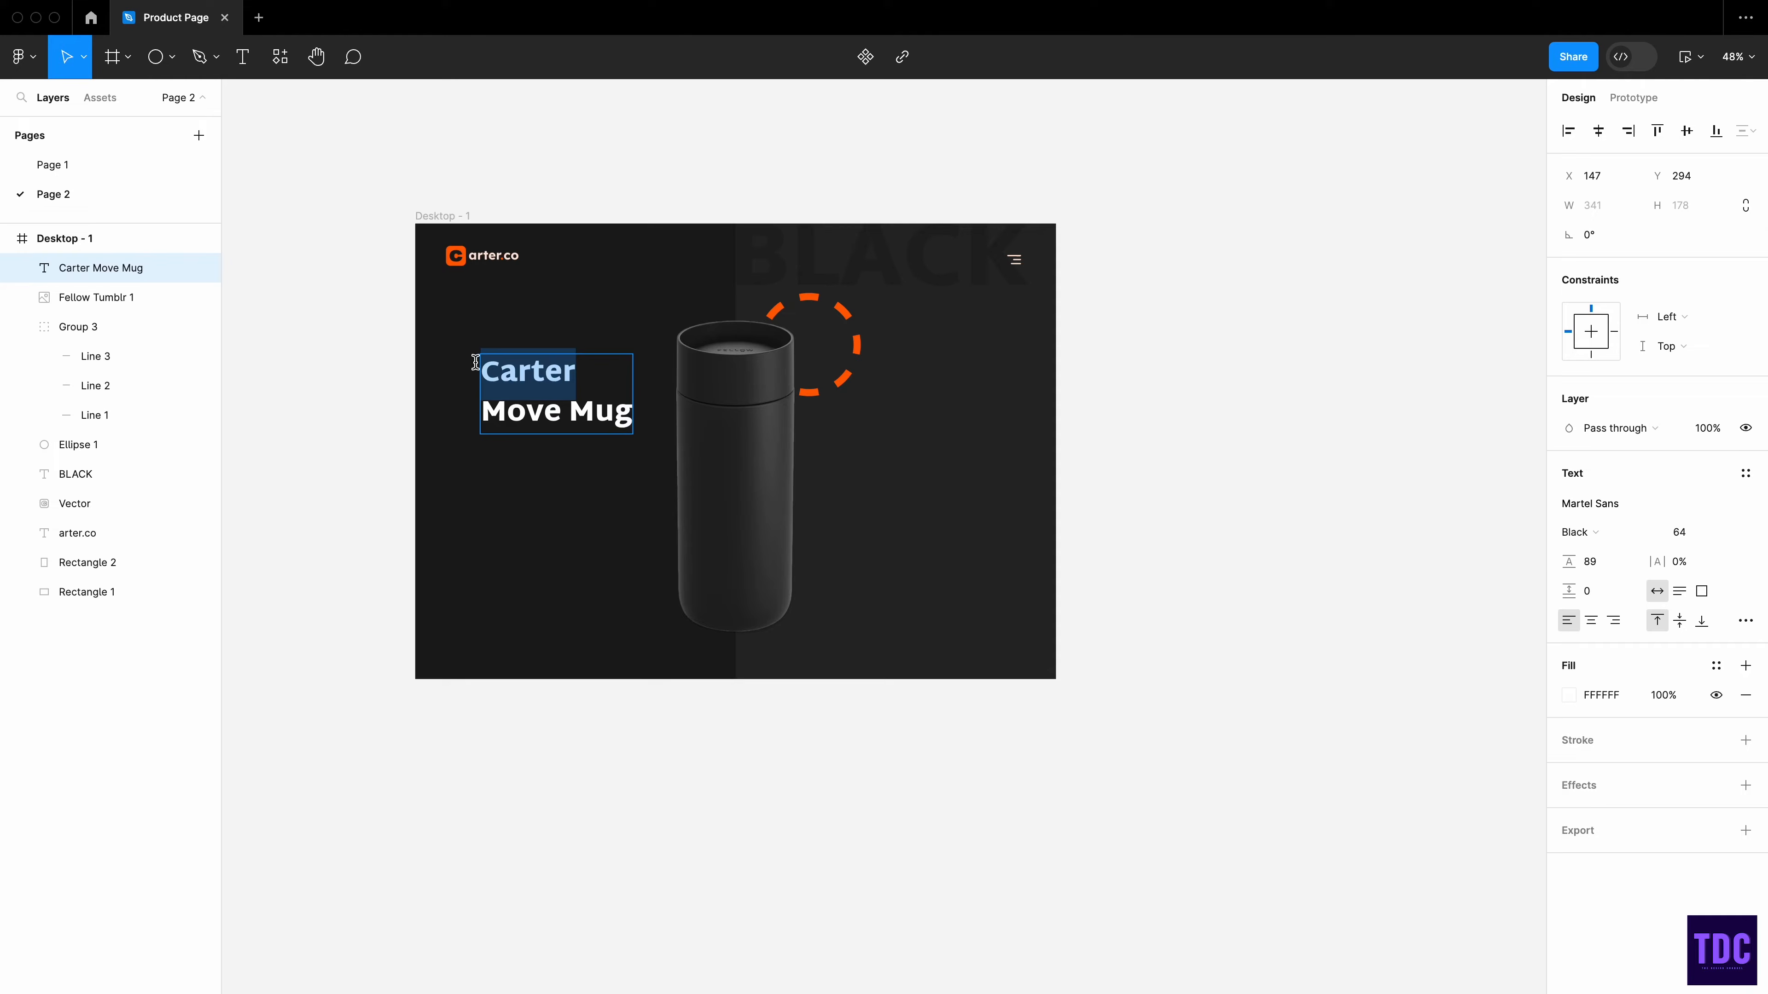
pyautogui.click(1594, 533)
pyautogui.click(1611, 465)
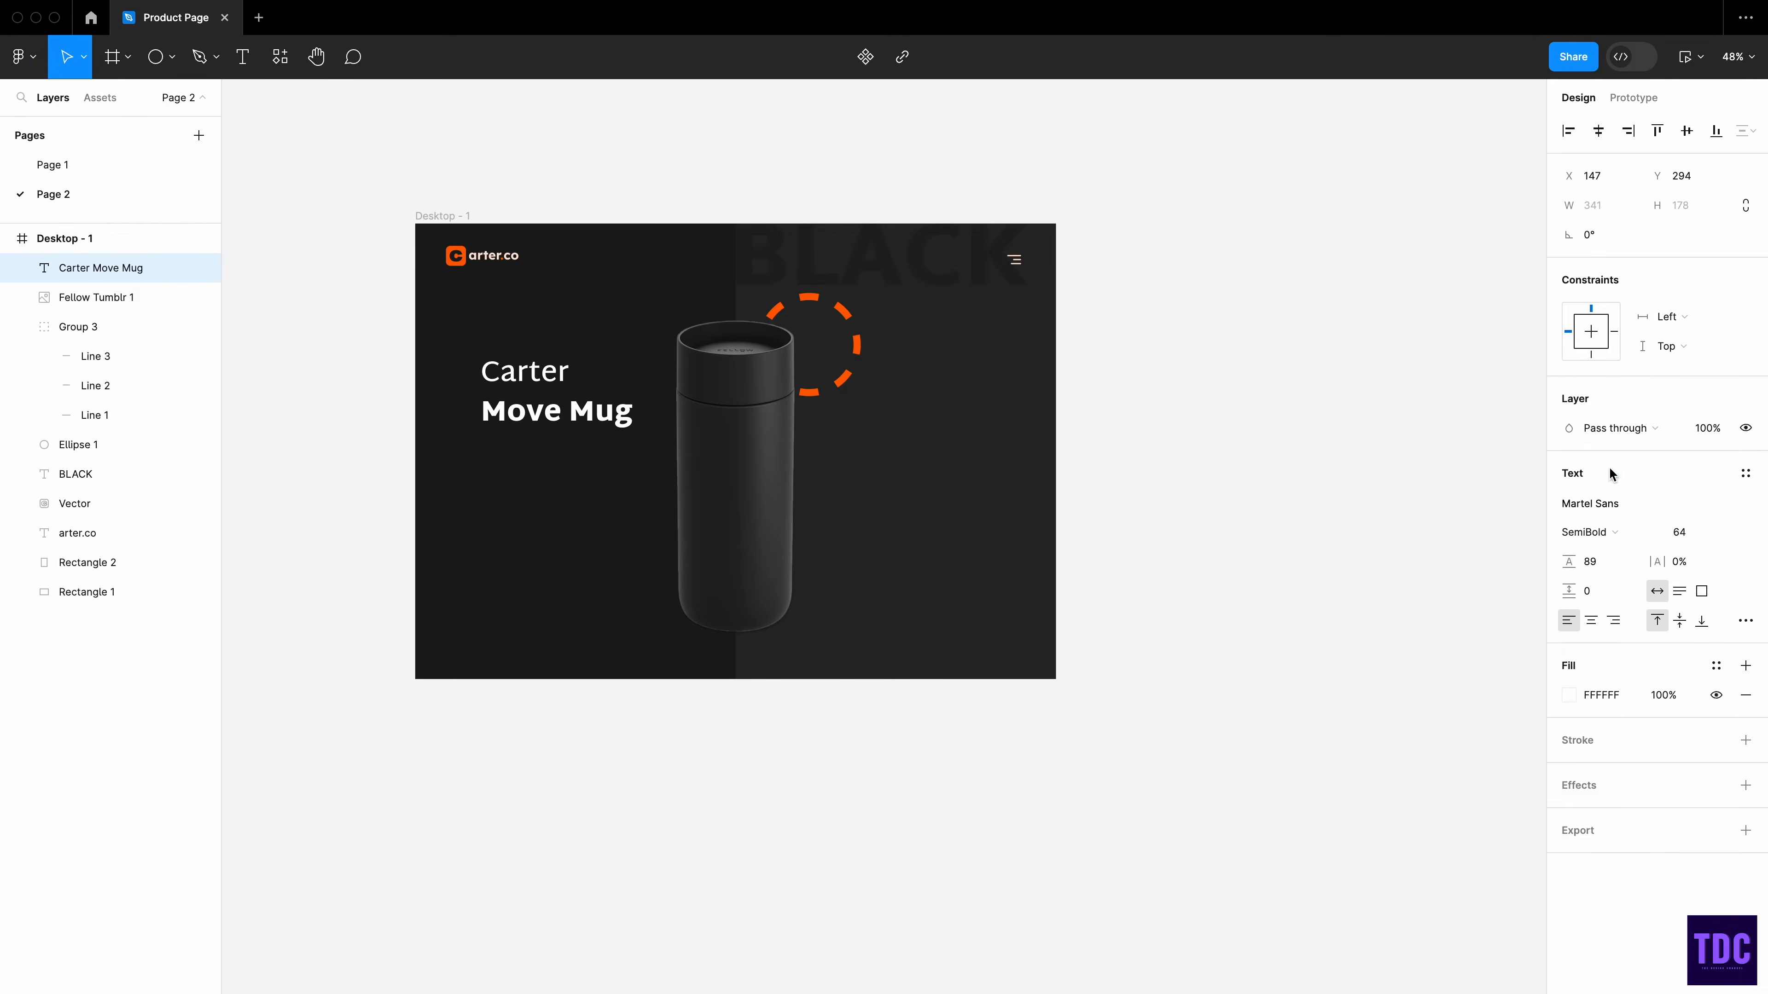
pyautogui.doubleClick(576, 418)
pyautogui.moveTo(630, 420); pyautogui.dragTo(479, 407)
pyautogui.click(1594, 532)
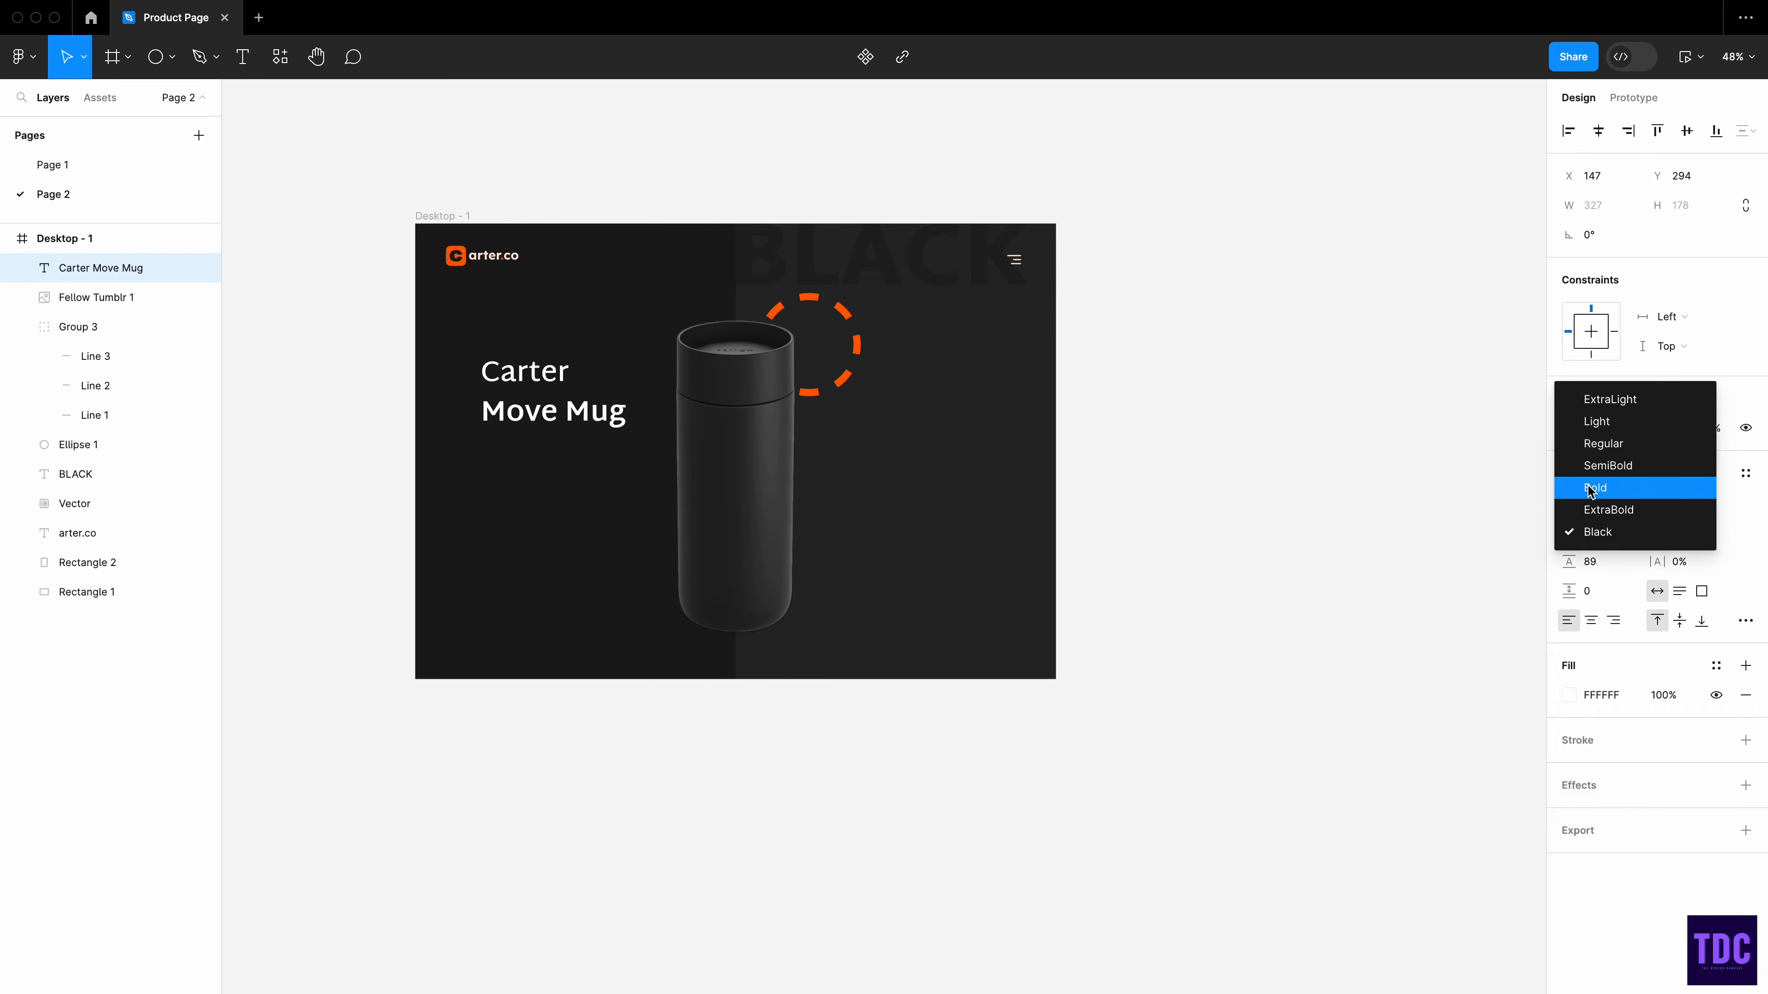
pyautogui.click(1590, 510)
# - Fill the heading's Carter line with the pale peach document colour and align the heading's left edge under the logo
pyautogui.press('Left')
pyautogui.hotkey('shift', 'Home')
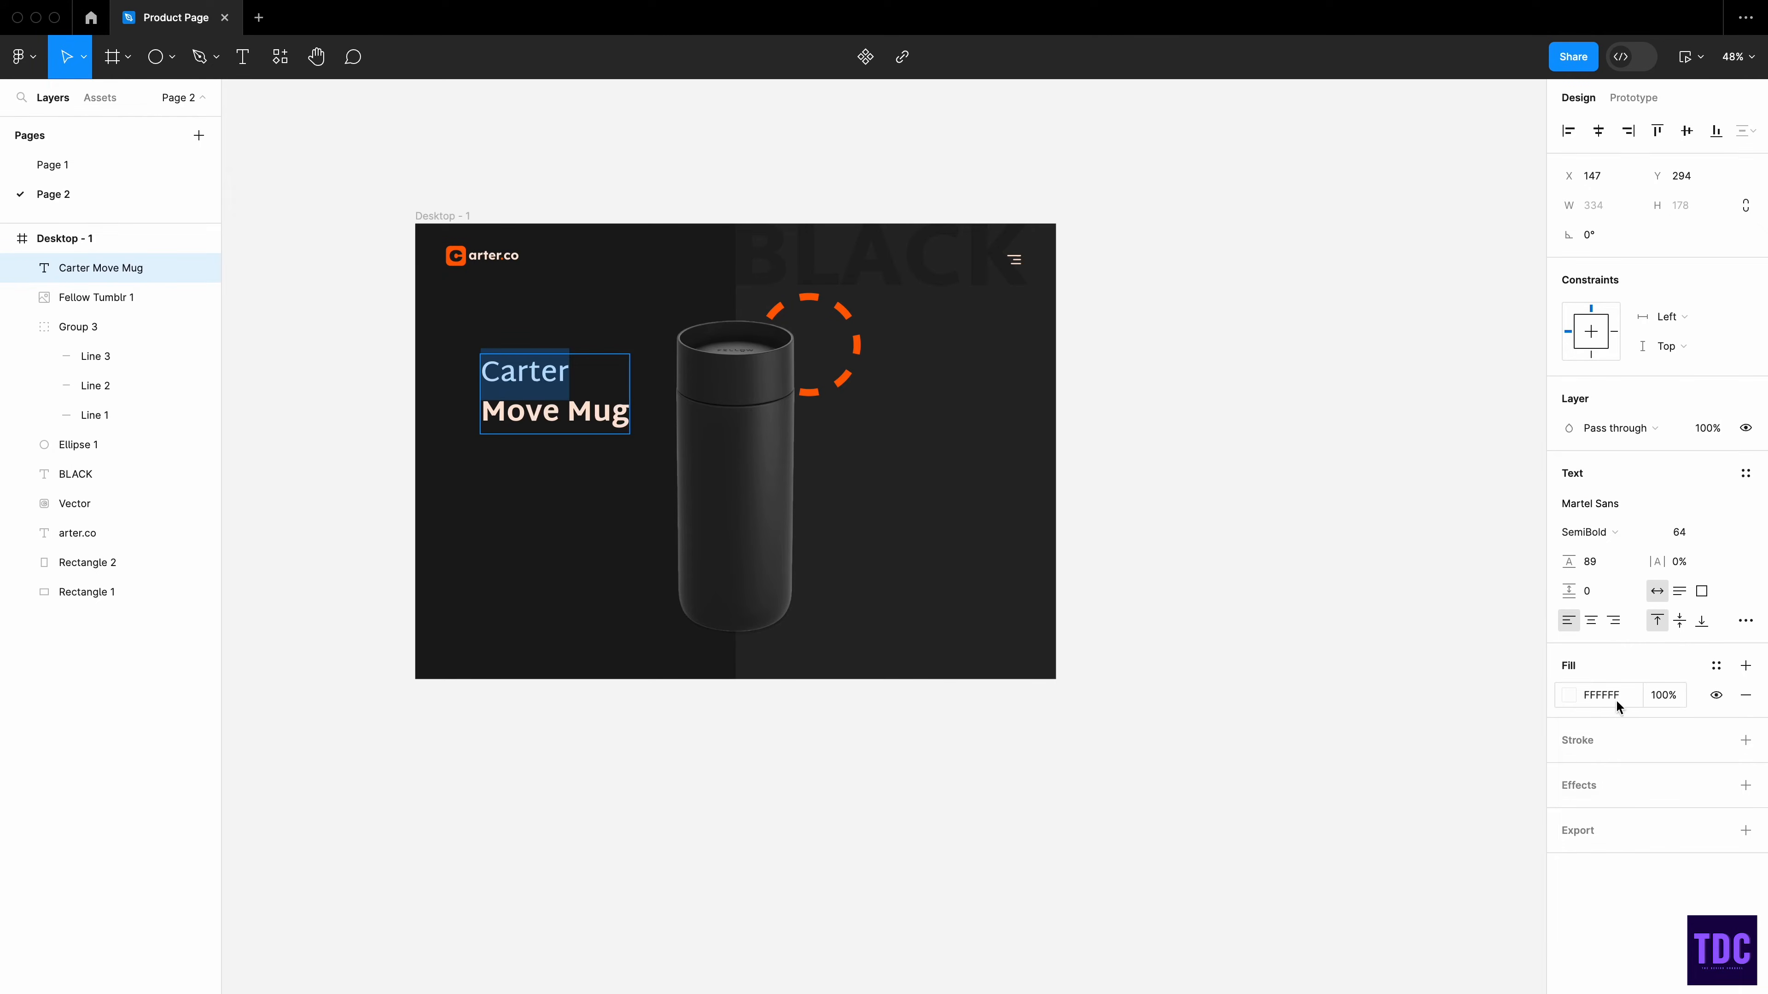
pyautogui.click(1571, 695)
pyautogui.click(1371, 894)
pyautogui.press('Escape')
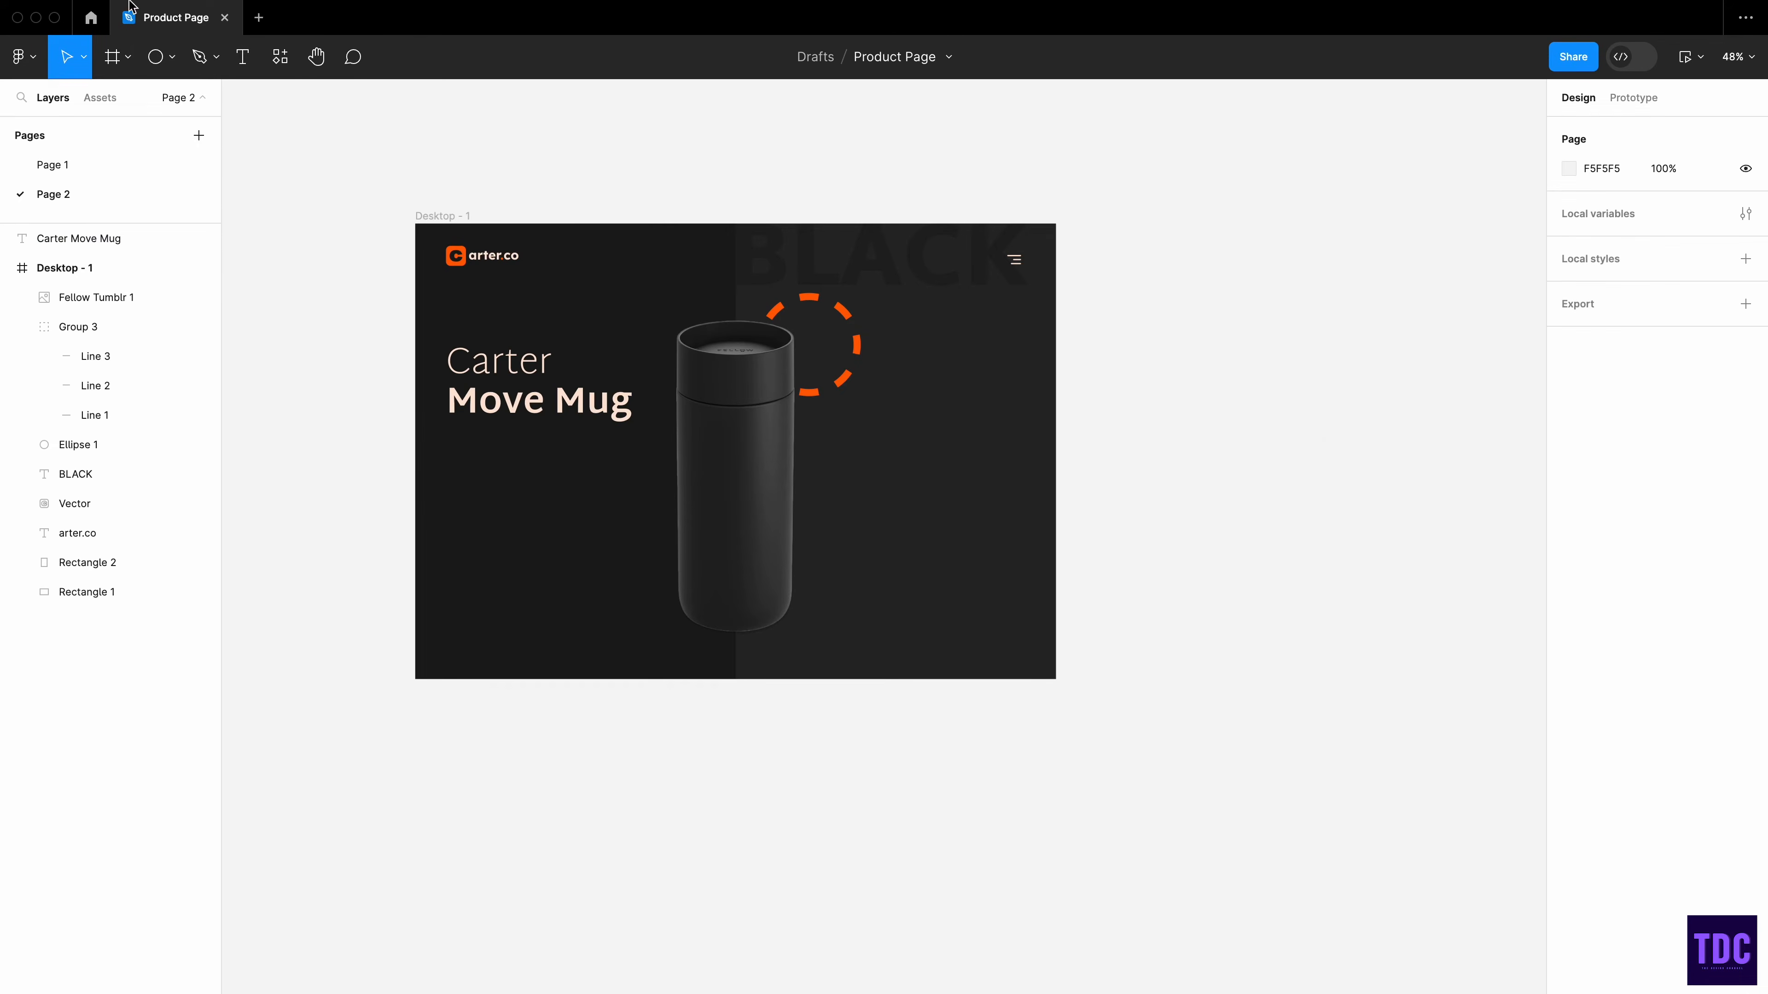
# - Draw a rectangle about 237 by 135 against the frame's left edge, below the heading
pyautogui.click(156, 57)
pyautogui.click(171, 57)
pyautogui.click(139, 95)
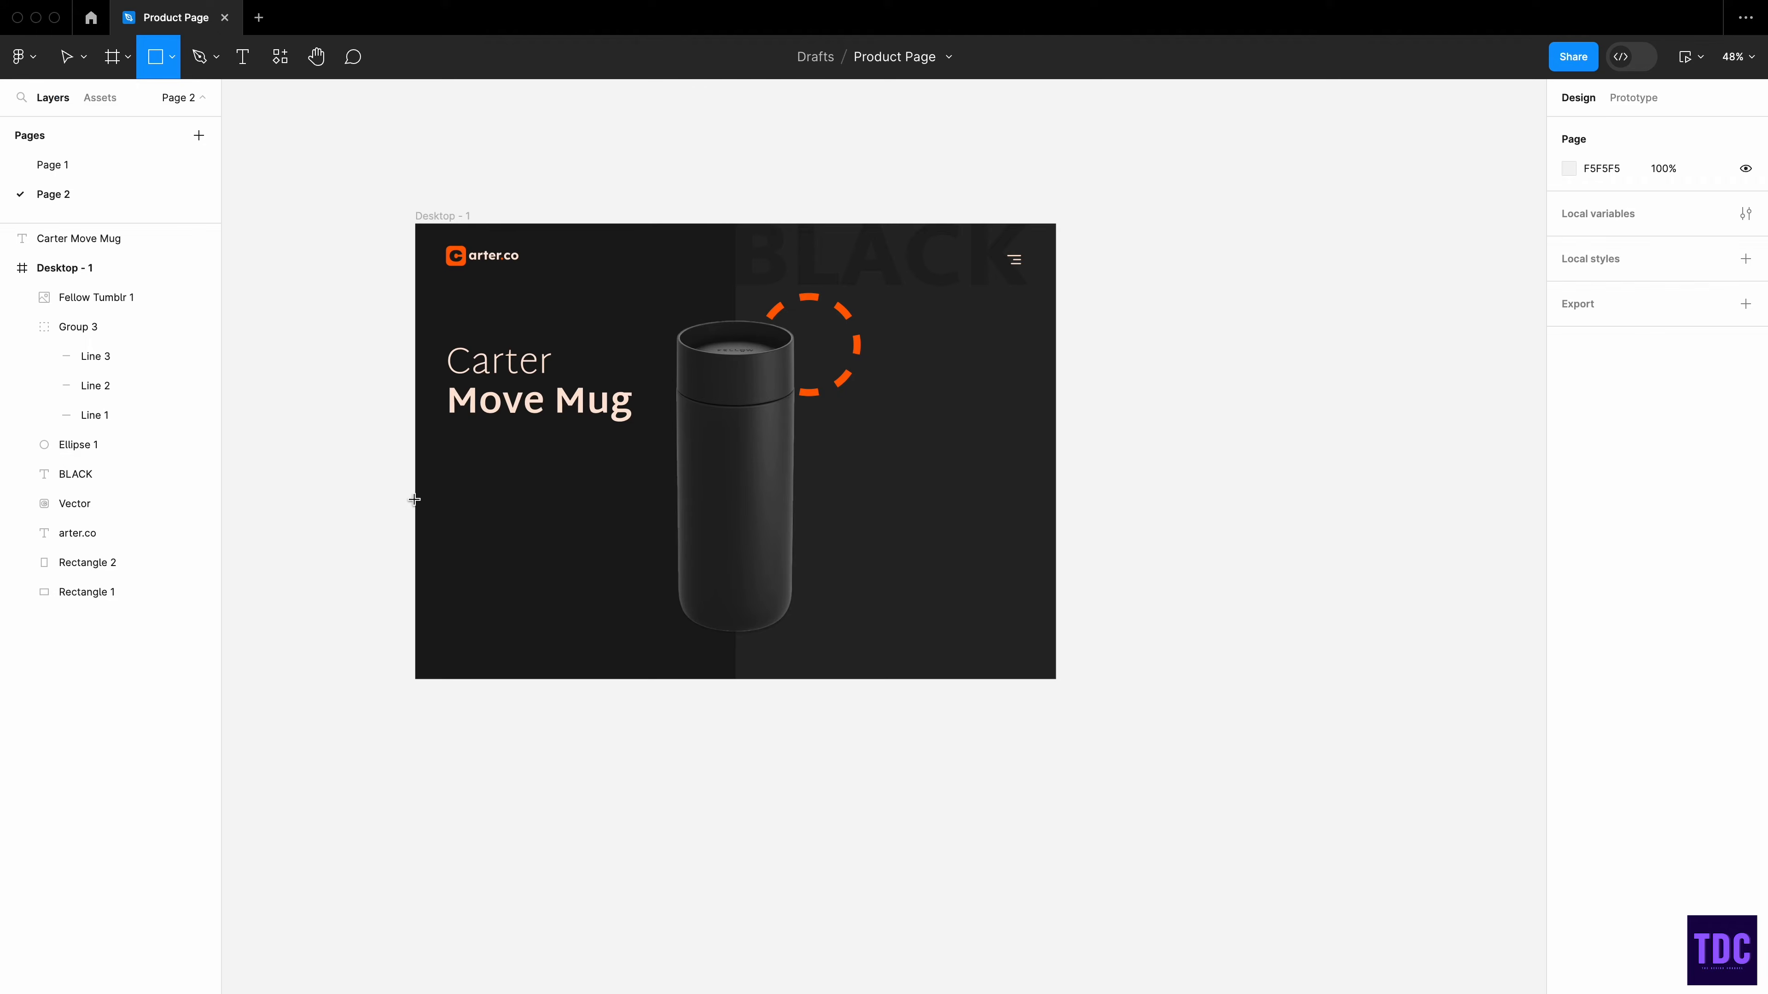
pyautogui.moveTo(416, 499); pyautogui.dragTo(521, 555)
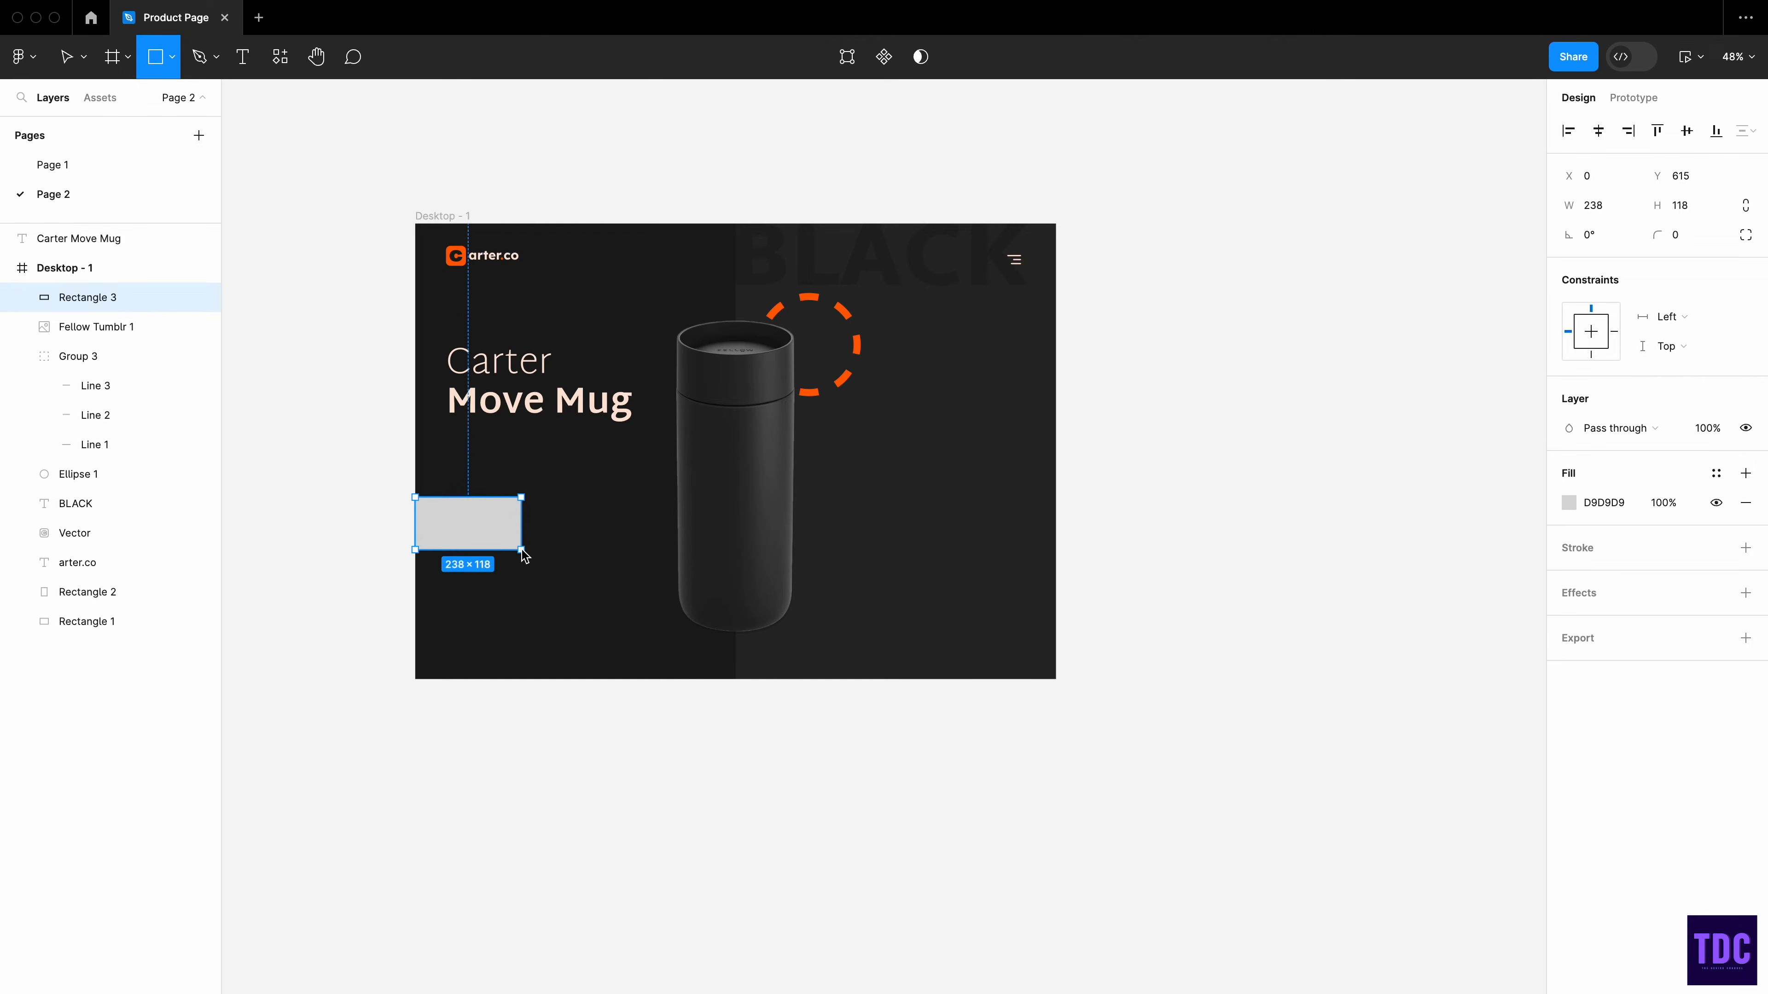
pyautogui.moveTo(523, 555); pyautogui.dragTo(521, 571)
# - Fill the new rectangle with the lighter background tone 282828, sampled from the frame's right half
pyautogui.click(1569, 506)
pyautogui.click(1357, 777)
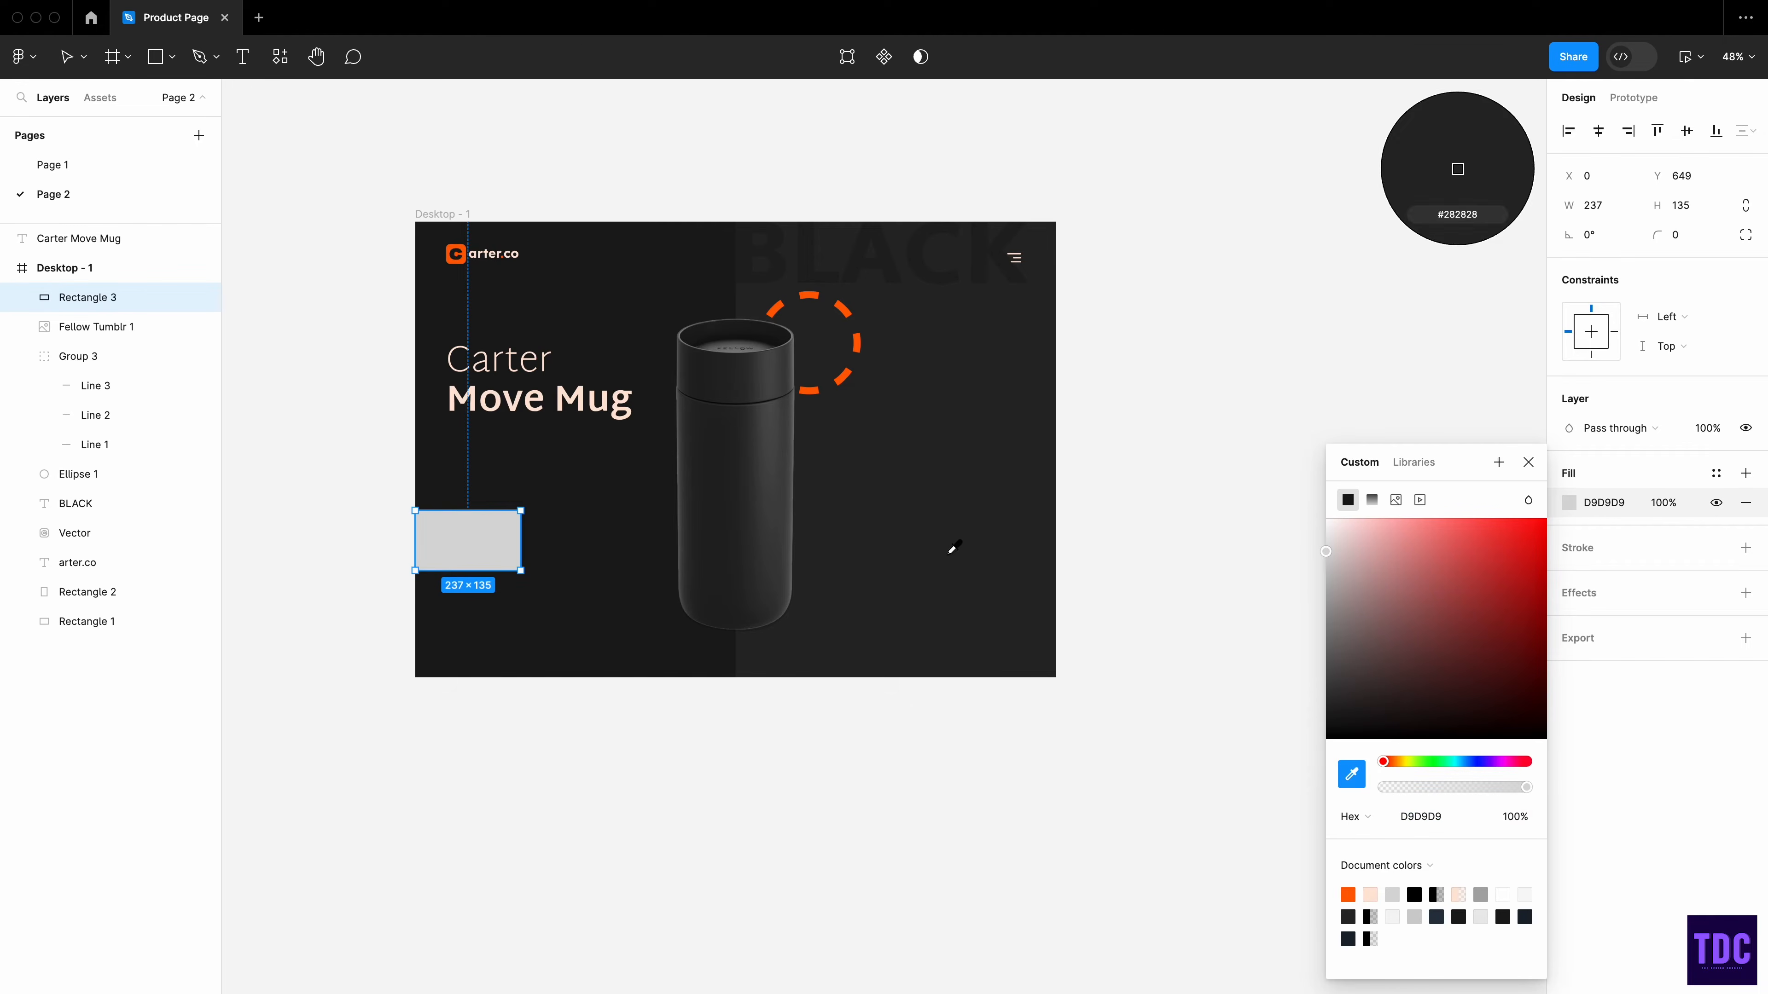
pyautogui.click(946, 533)
pyautogui.click(264, 209)
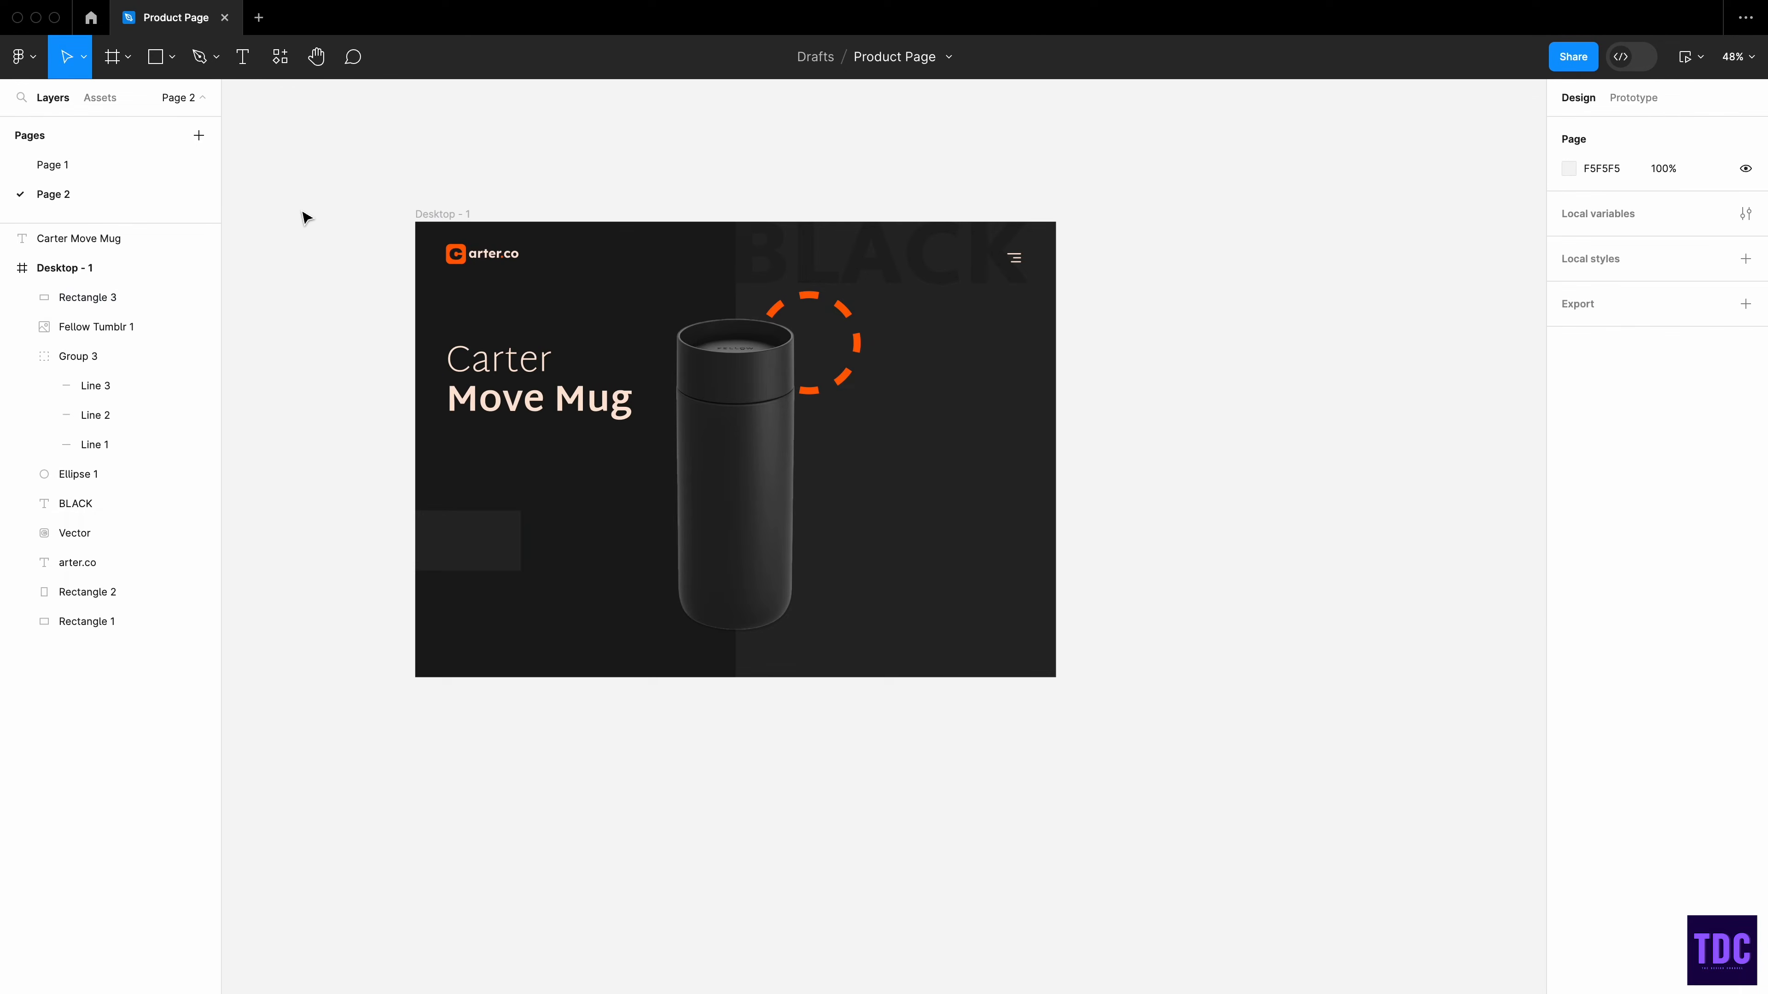
# - Round only the top-right and bottom-right corners of the rectangle with a radius of 12
pyautogui.click(463, 541)
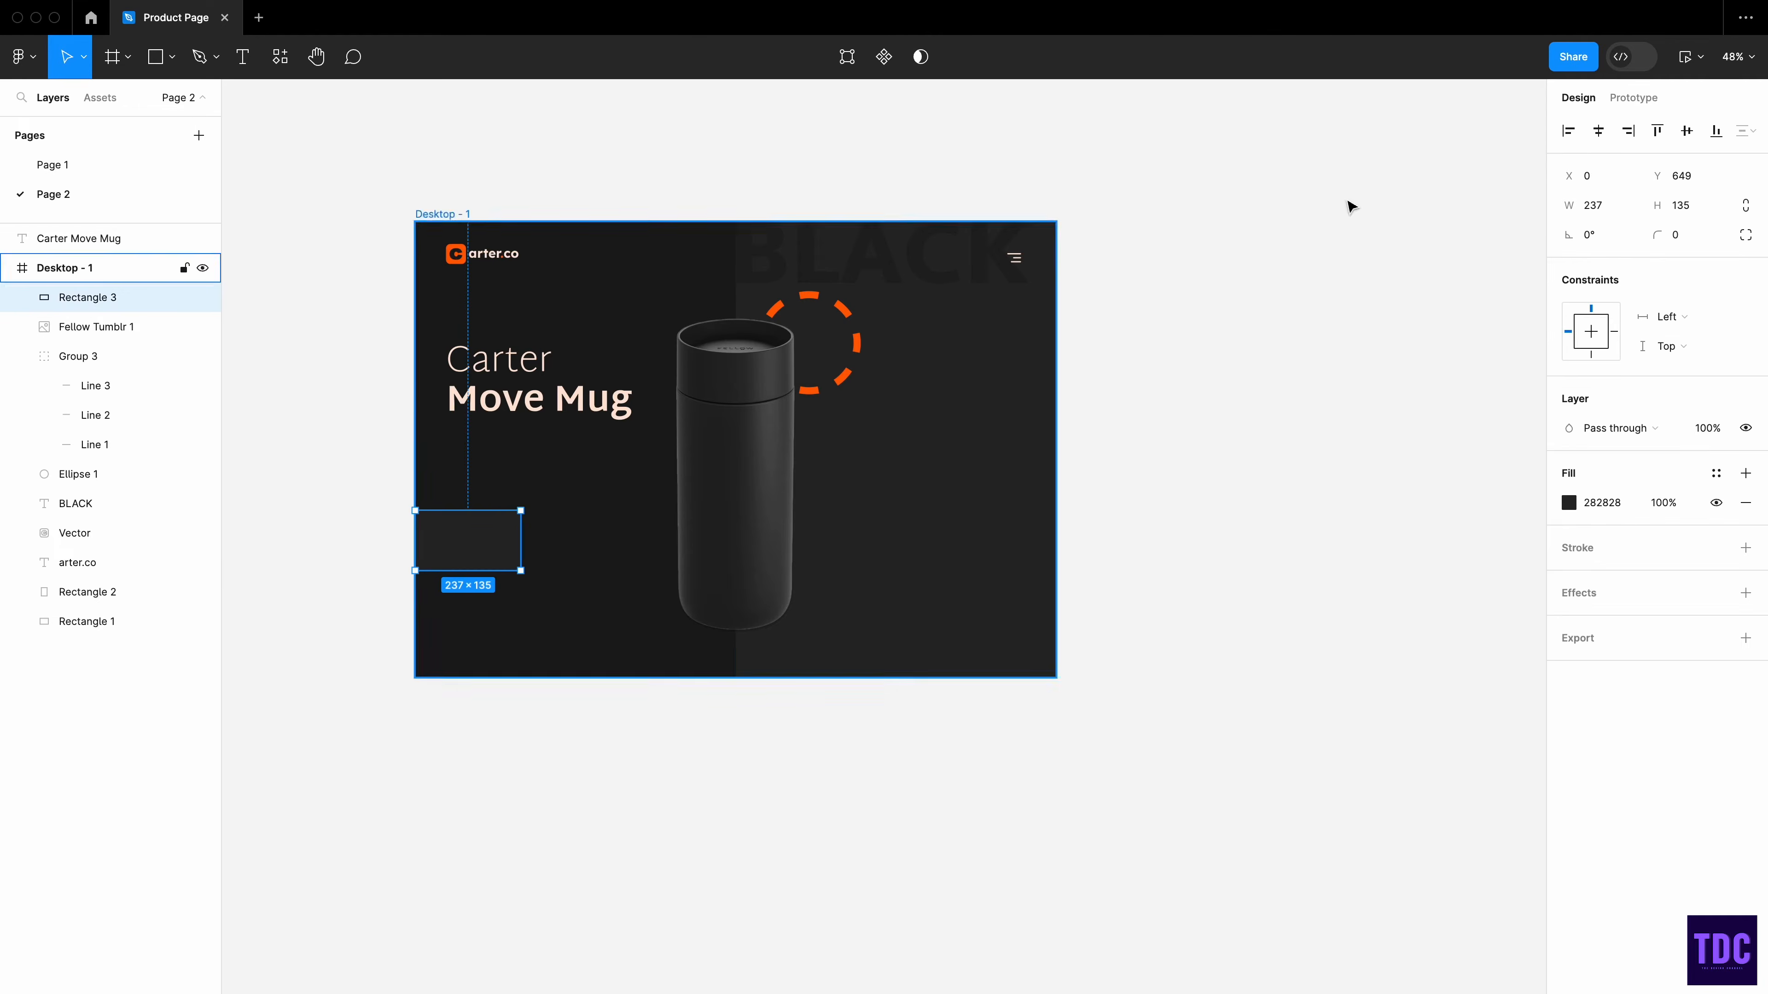
pyautogui.click(1746, 237)
pyautogui.click(1471, 281)
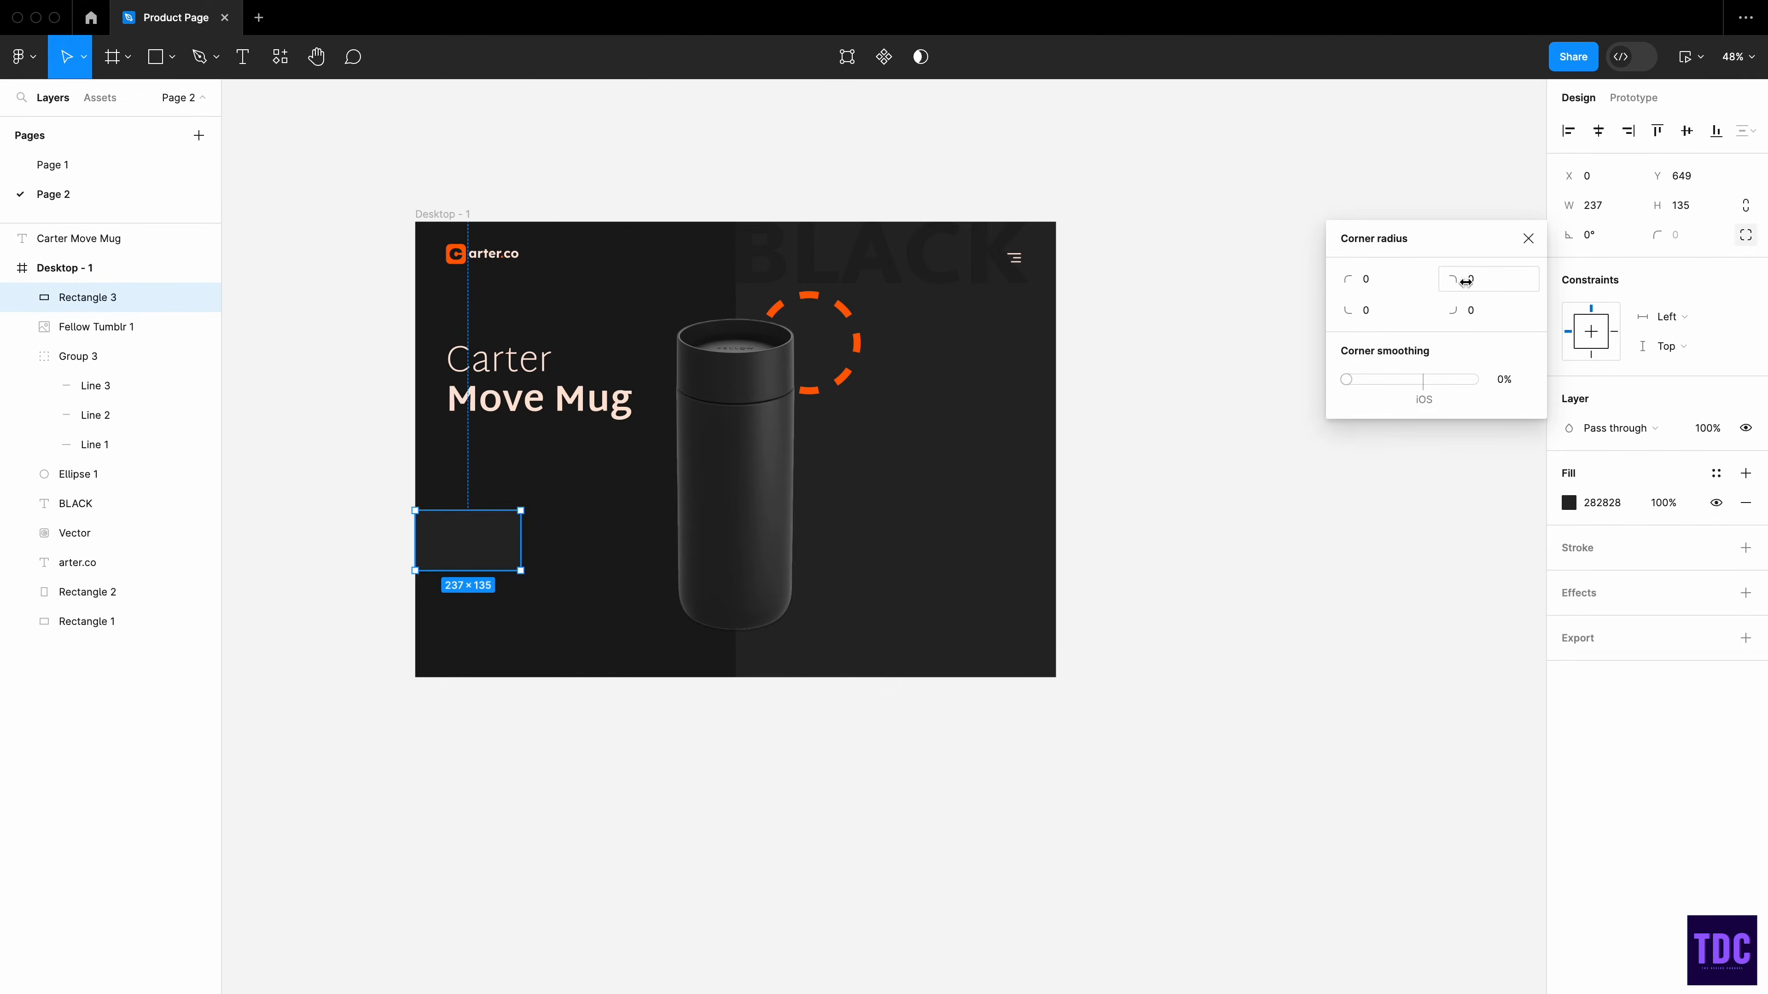
pyautogui.write('12')
pyautogui.click(1471, 312)
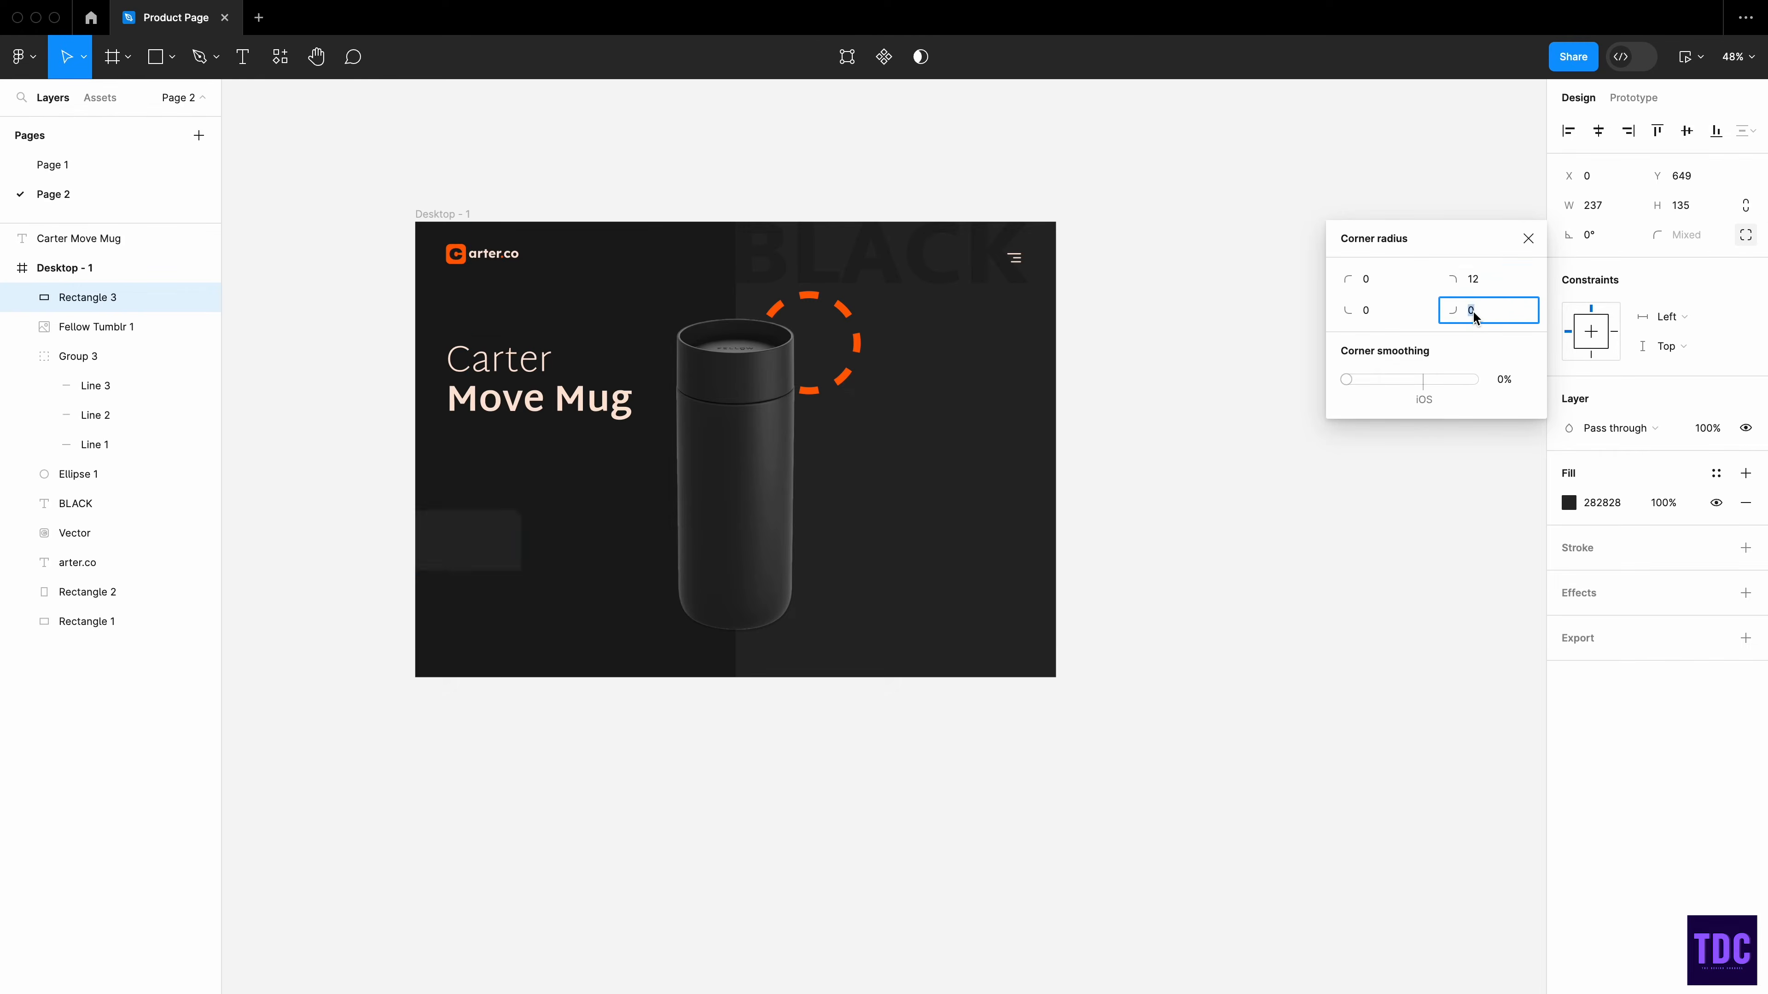
pyautogui.write('12')
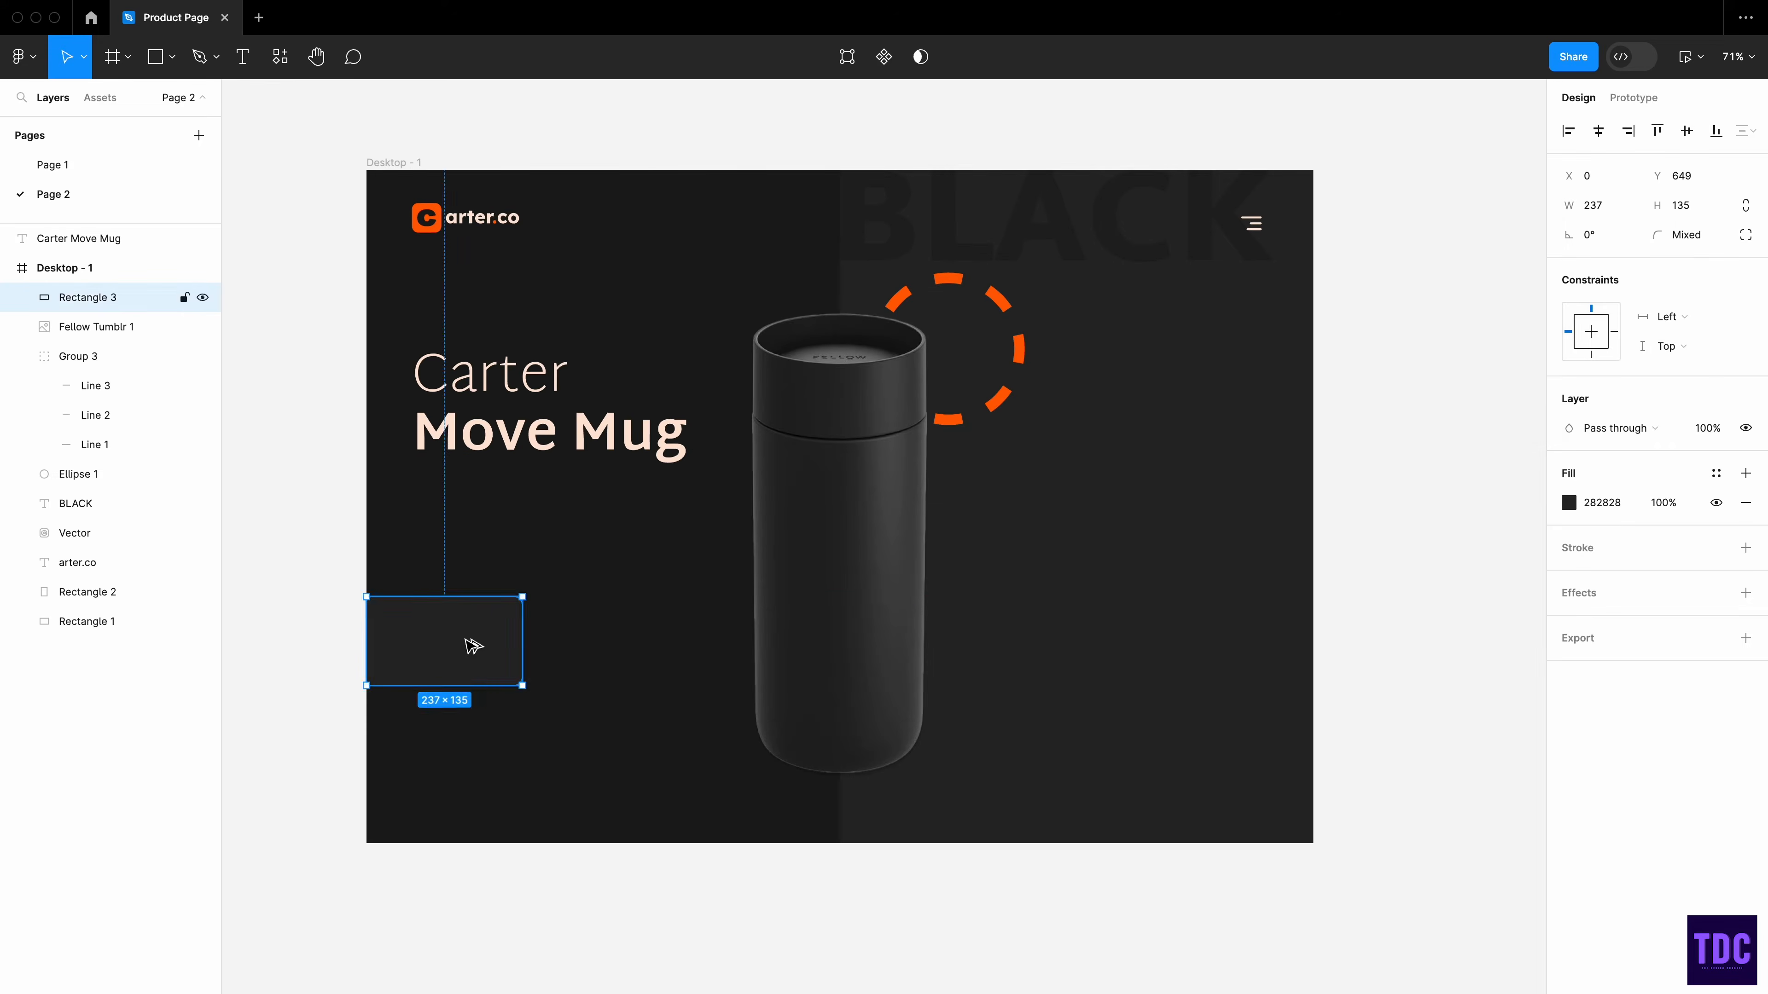
# - Duplicate the rectangle to the frame's right edge, rounding the copy's left corners to 12 and squaring its right corners
pyautogui.moveTo(441, 638); pyautogui.dragTo(1233, 641)
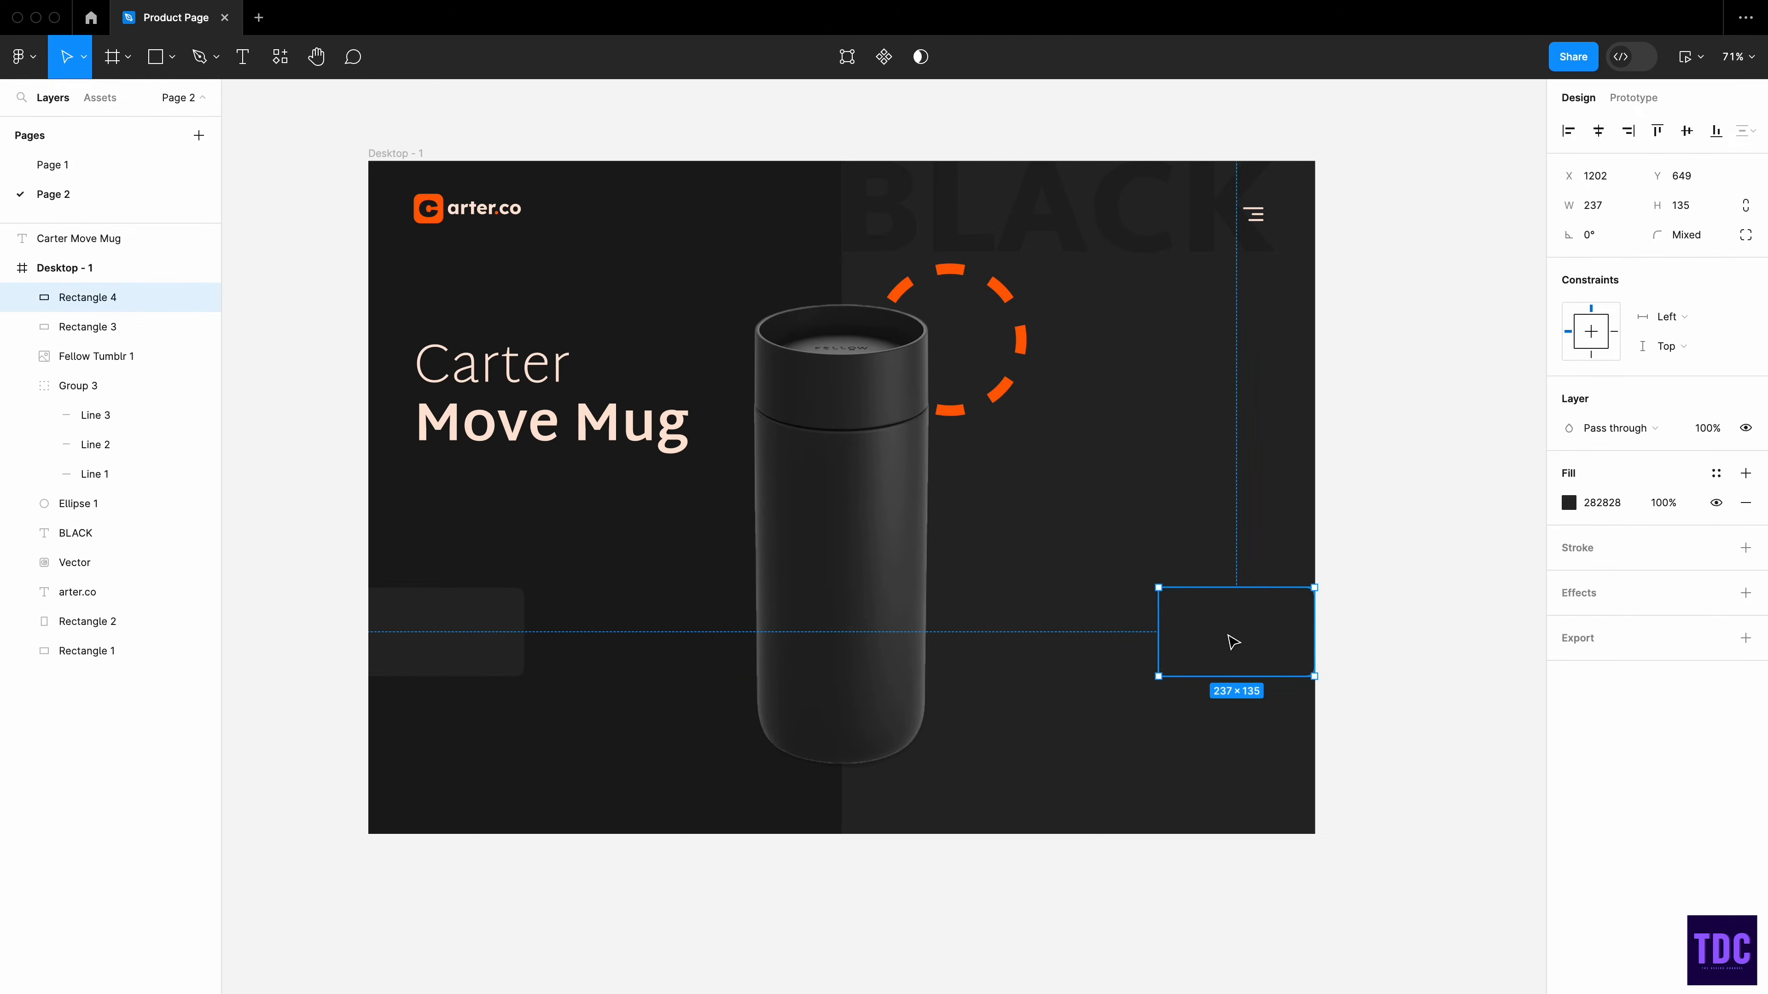
pyautogui.click(1746, 235)
pyautogui.click(1371, 280)
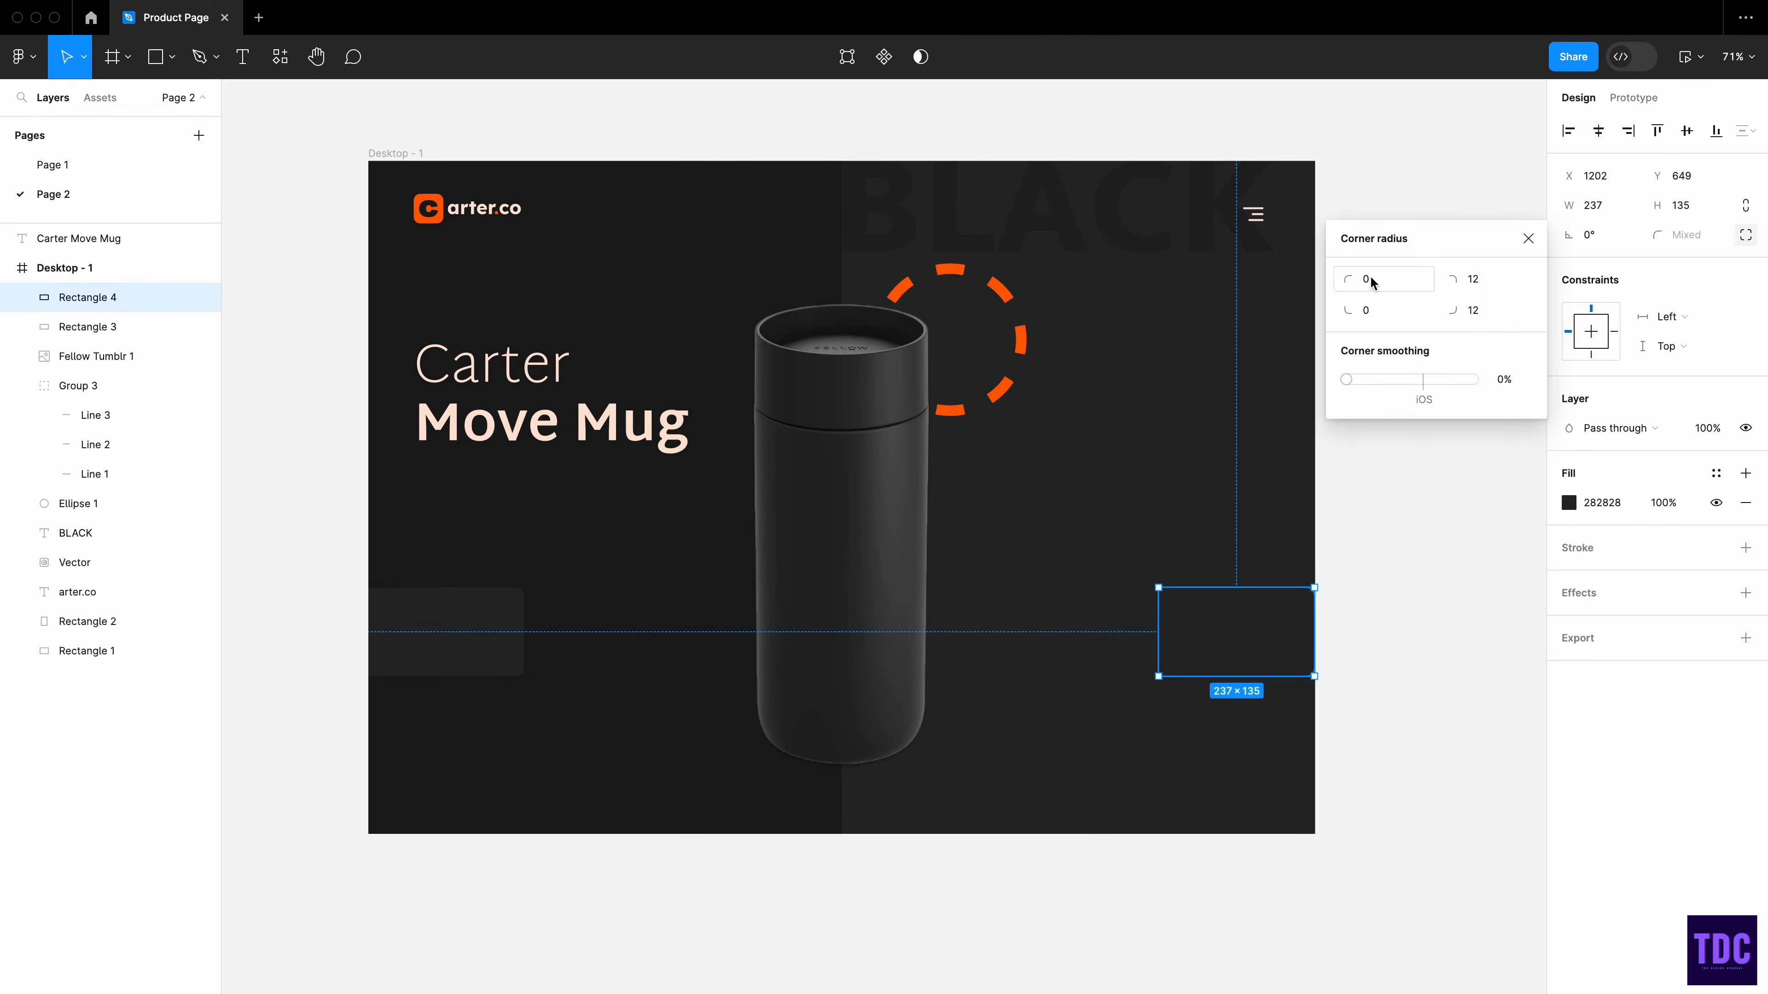
pyautogui.write('12')
pyautogui.click(1382, 311)
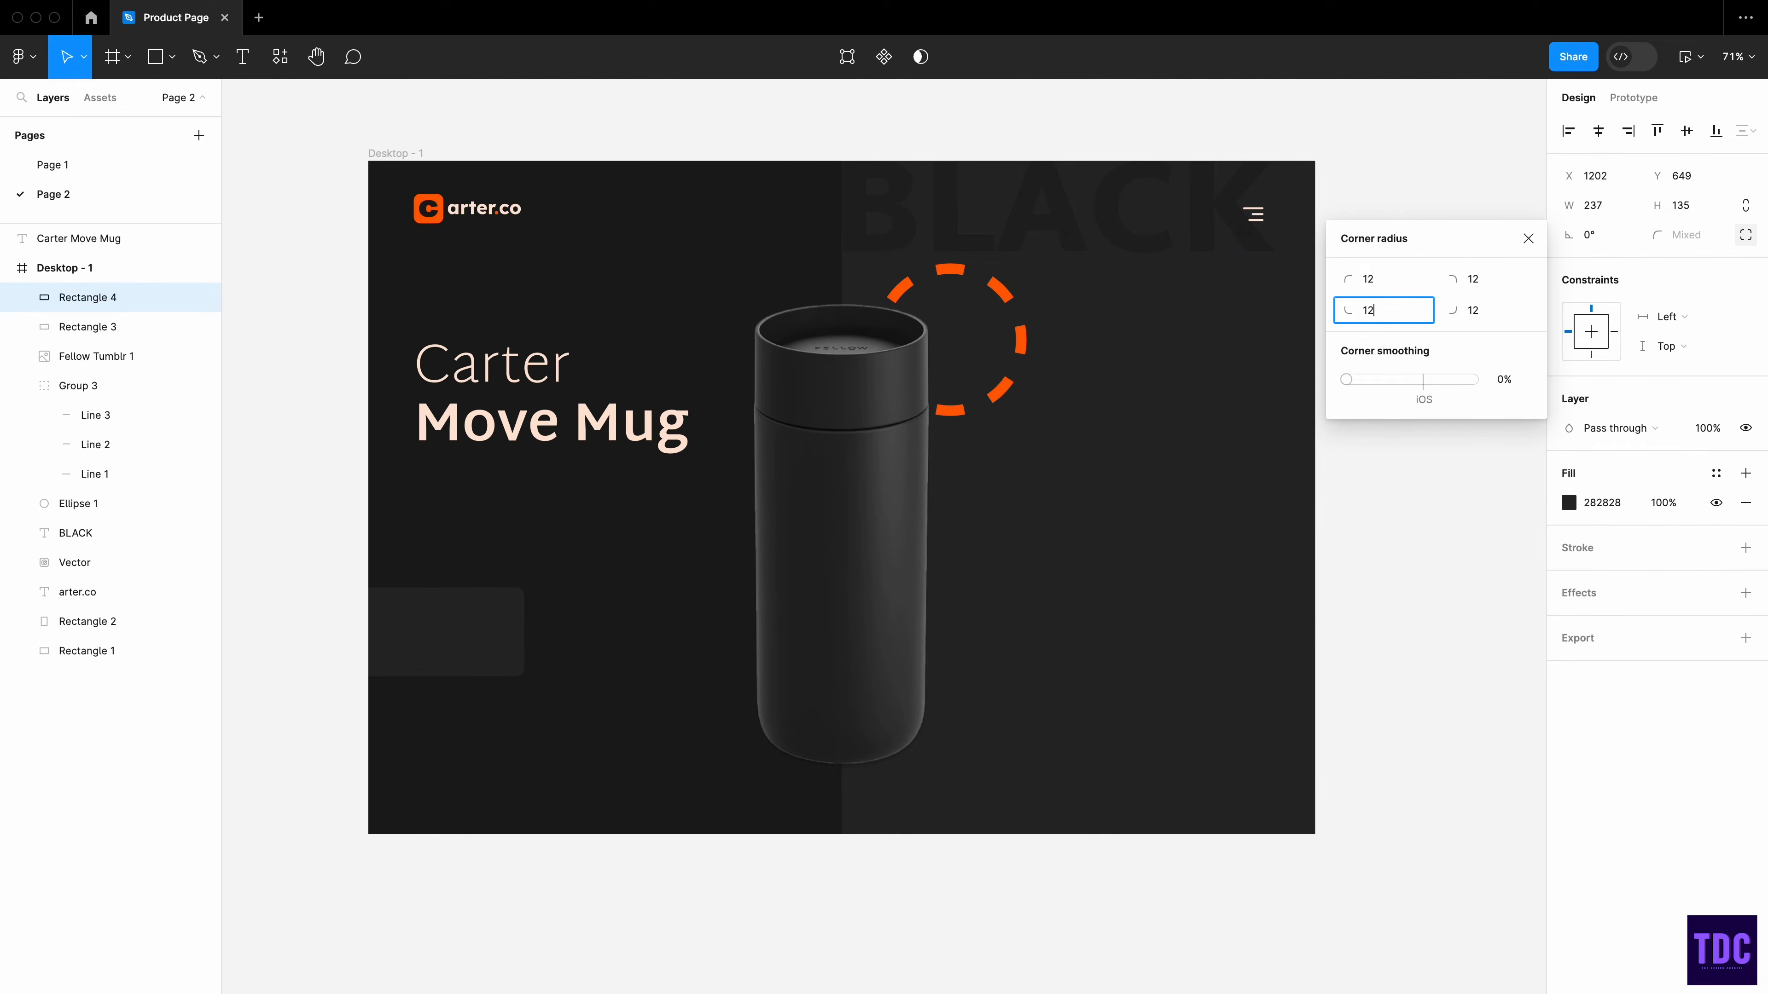
pyautogui.click(1485, 280)
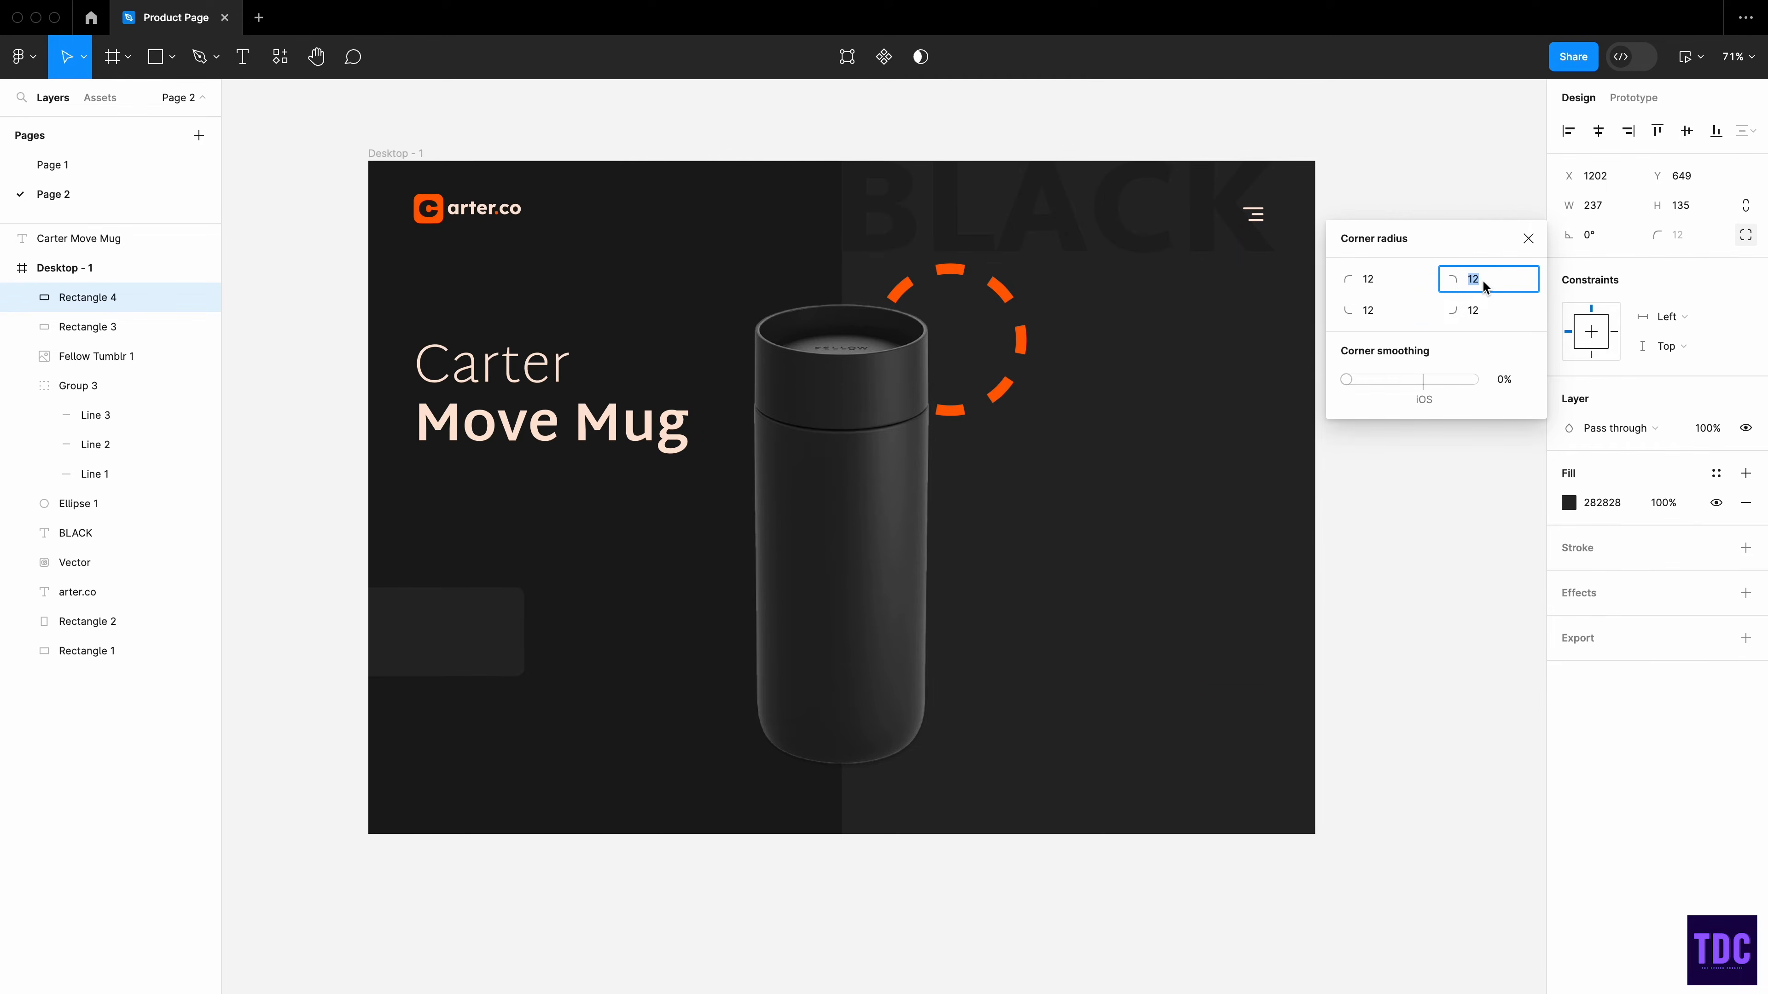
pyautogui.click(1482, 312)
pyautogui.click(1441, 490)
# - Fill the rectangle at the frame's right edge with the darker tone 1B1B1B, sampled from the left half
pyautogui.click(1226, 651)
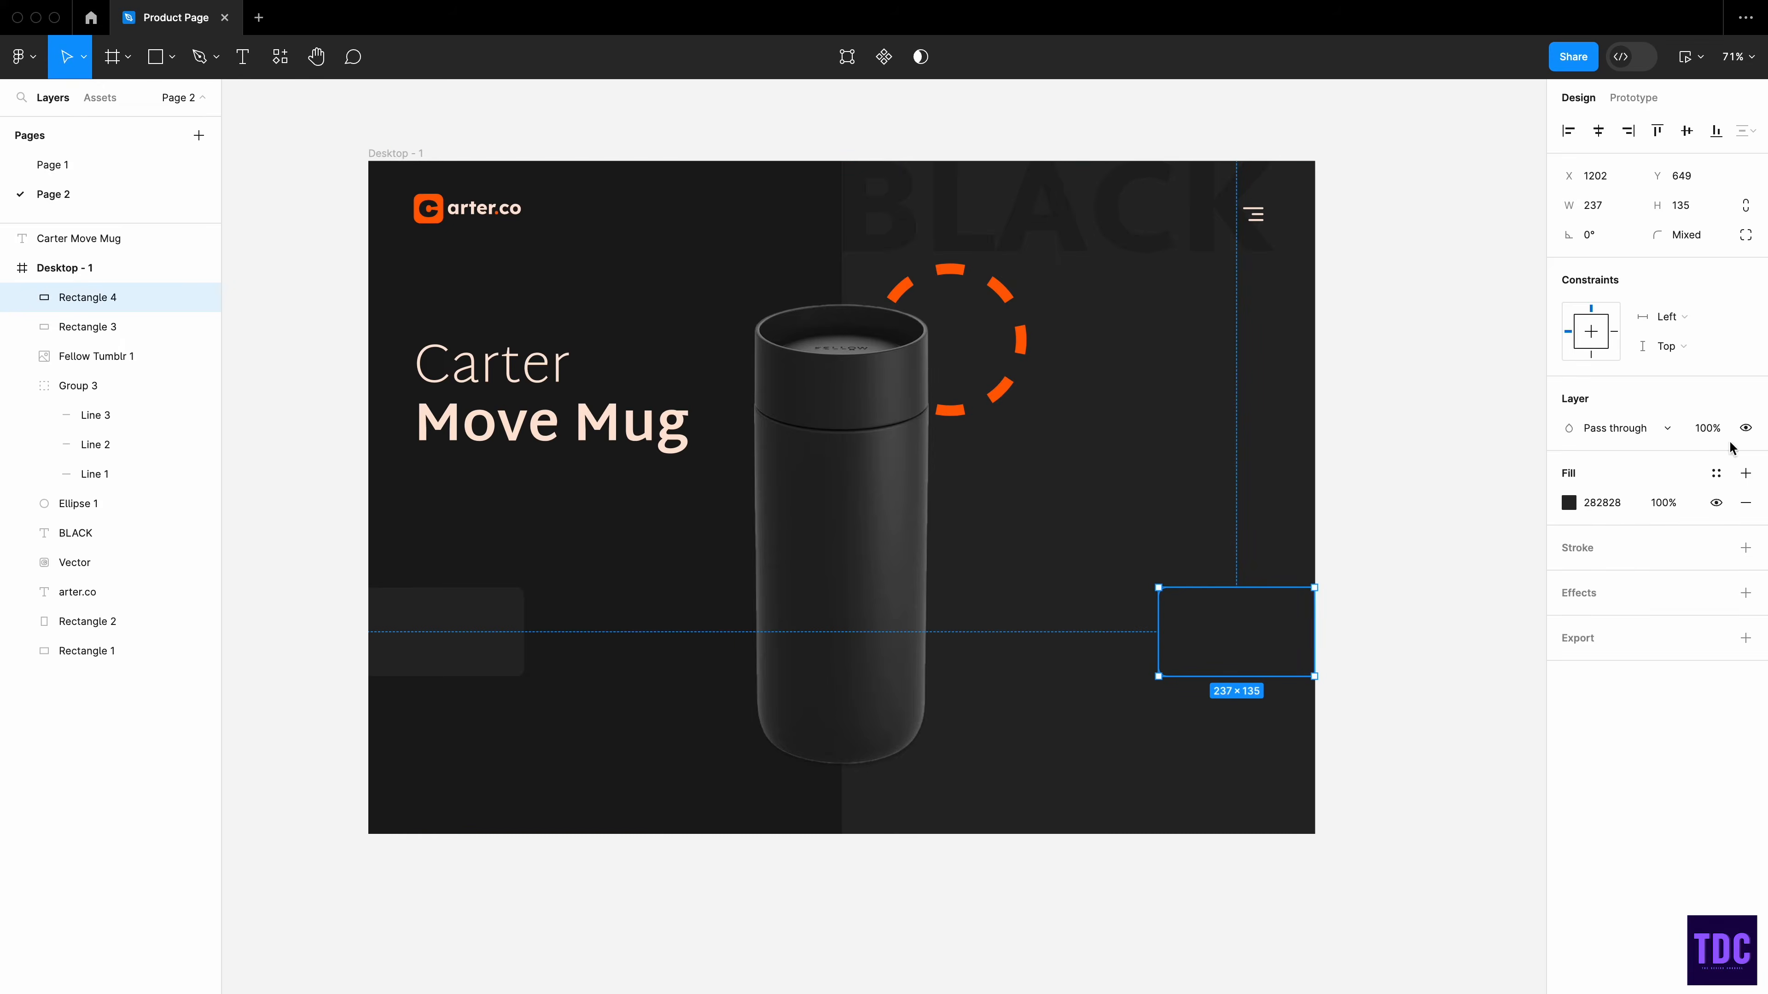
pyautogui.click(1569, 504)
pyautogui.click(1350, 771)
pyautogui.click(723, 603)
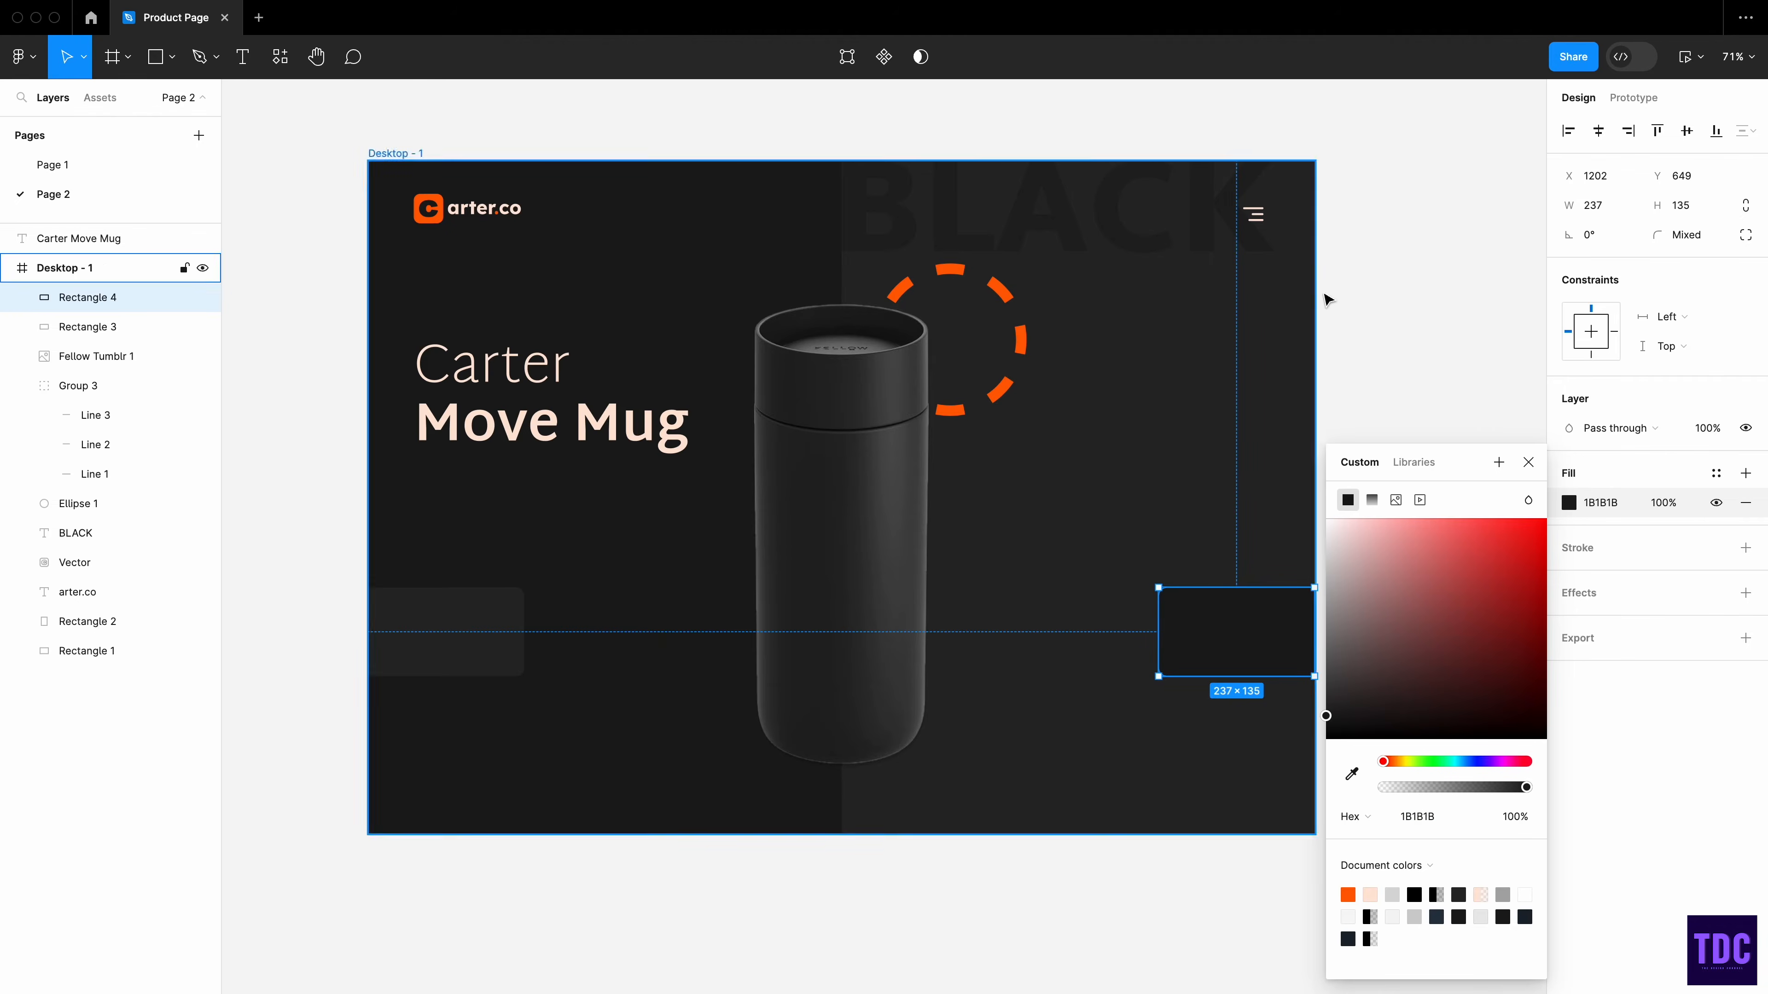
pyautogui.click(1421, 296)
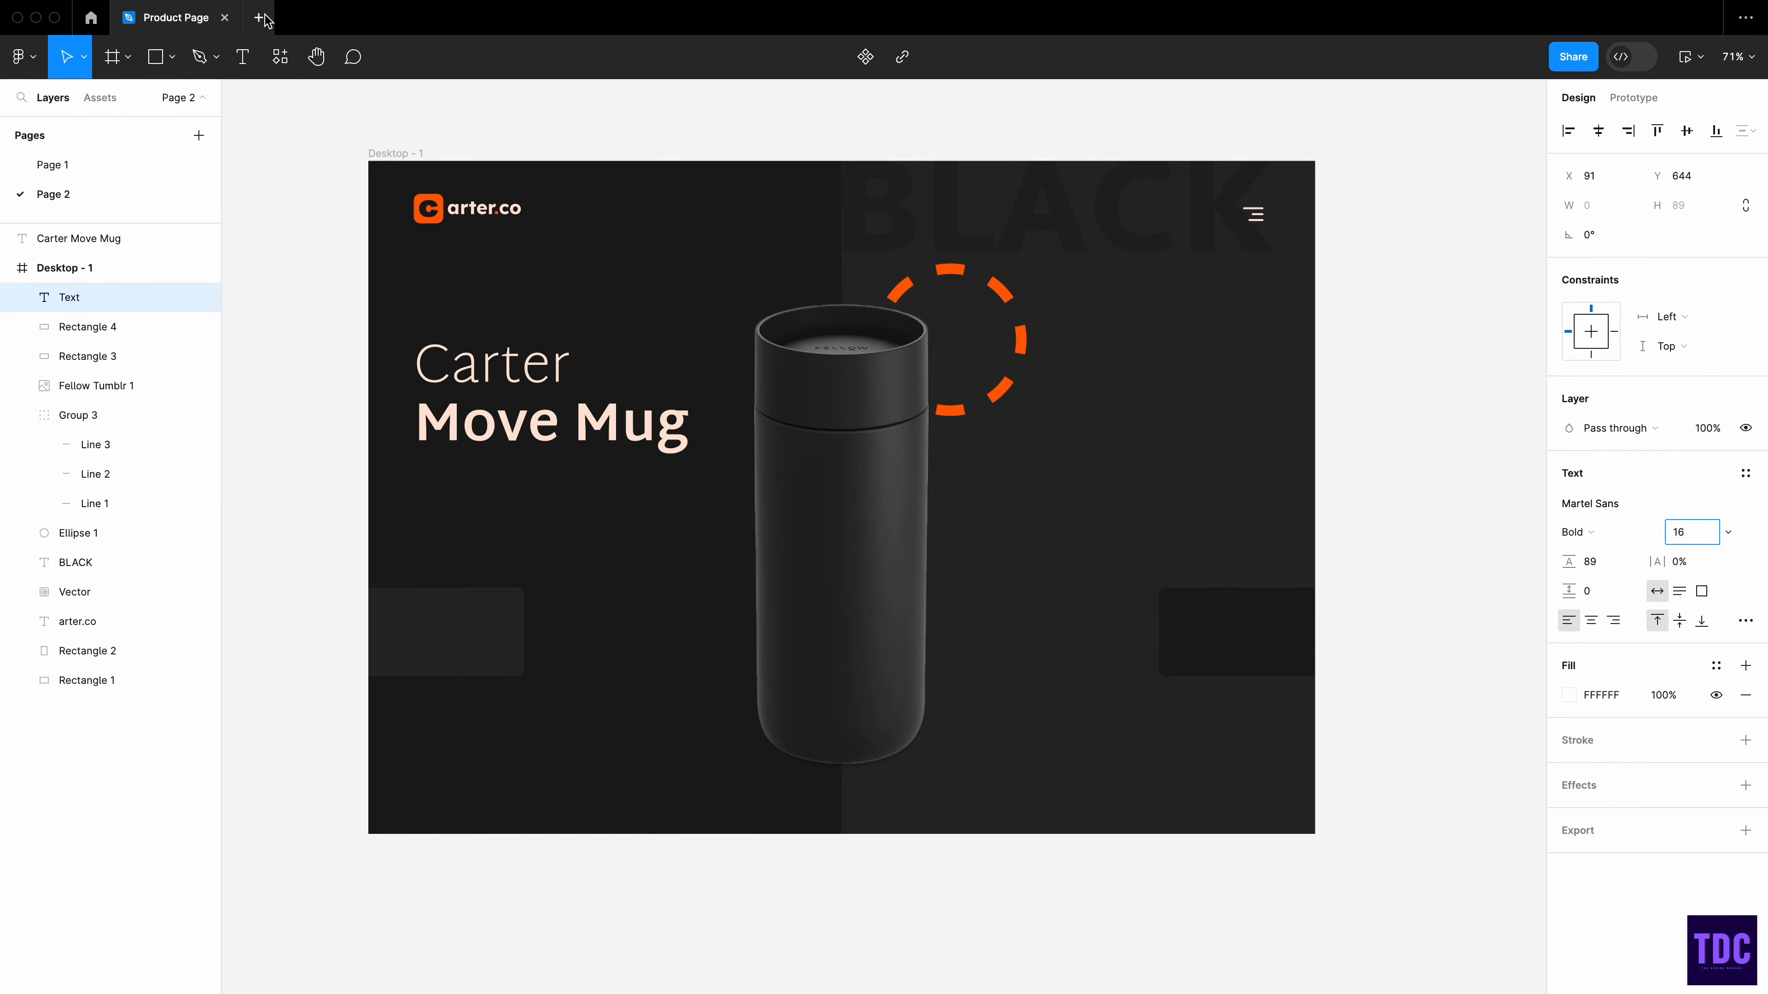
# - Add the text Black Lifestyle Lover over the left rectangle in Martel Sans Bold, size 16, with fill FFE6D7
pyautogui.click(243, 56)
pyautogui.click(439, 584)
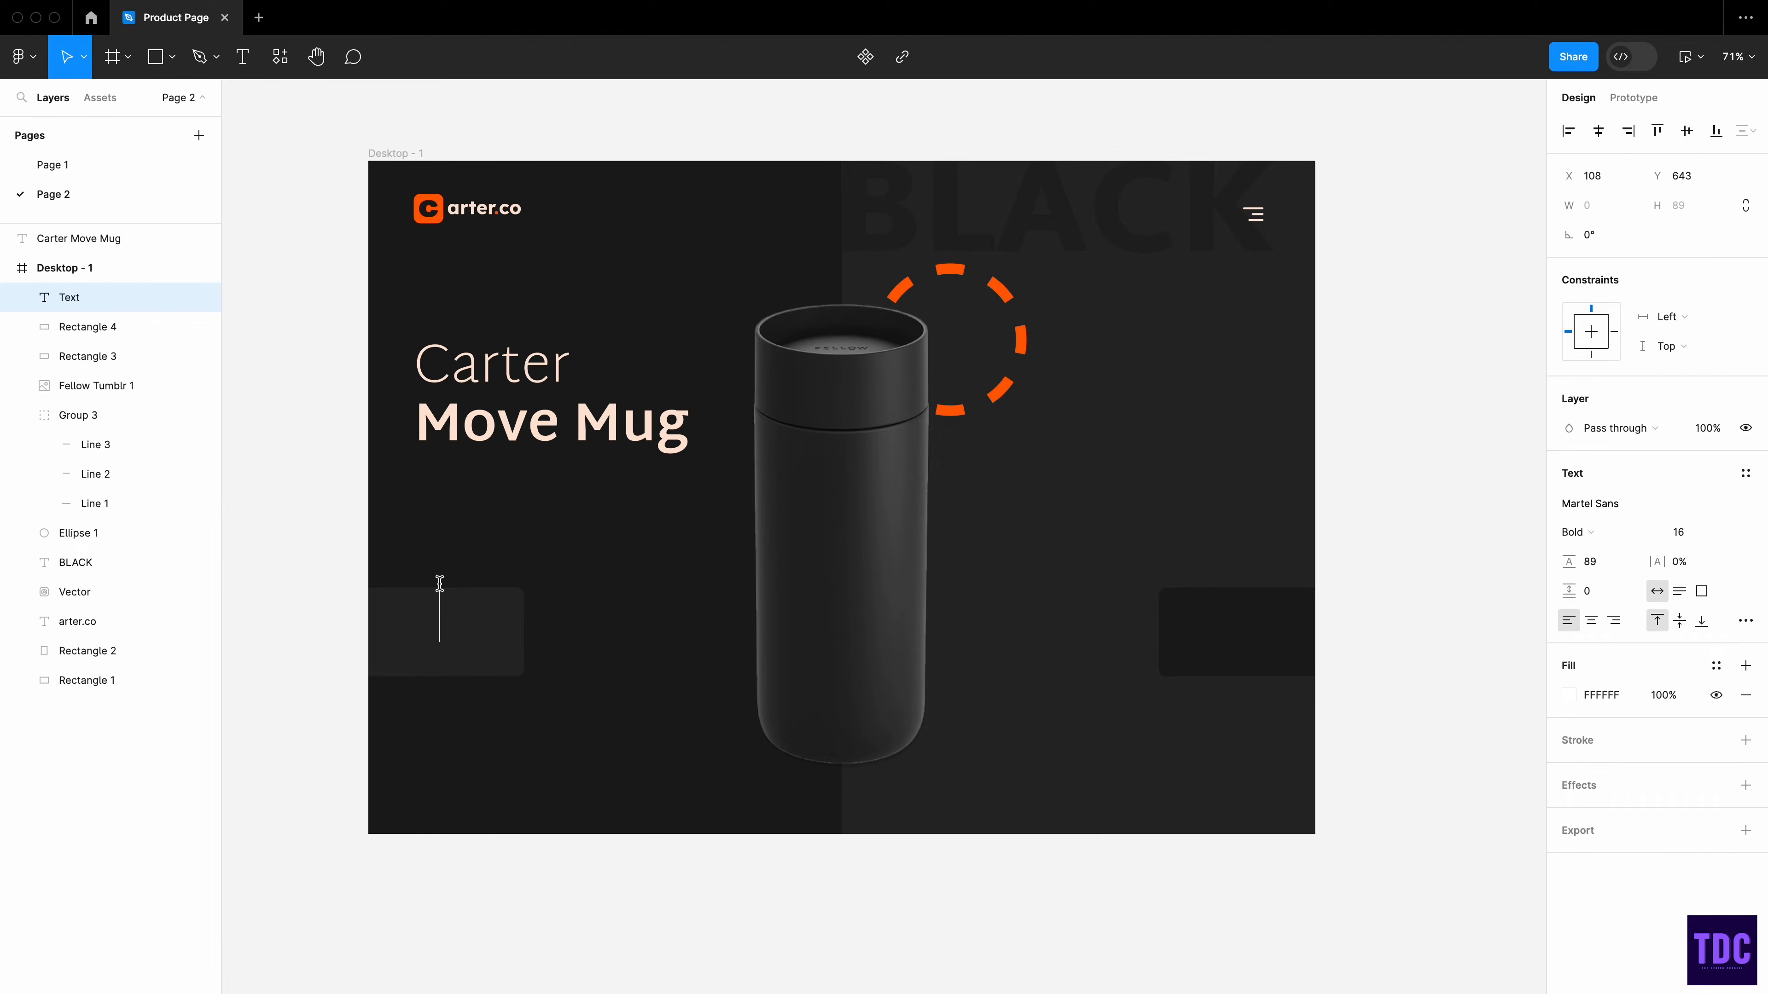
pyautogui.write('Black Lifestyle Lover')
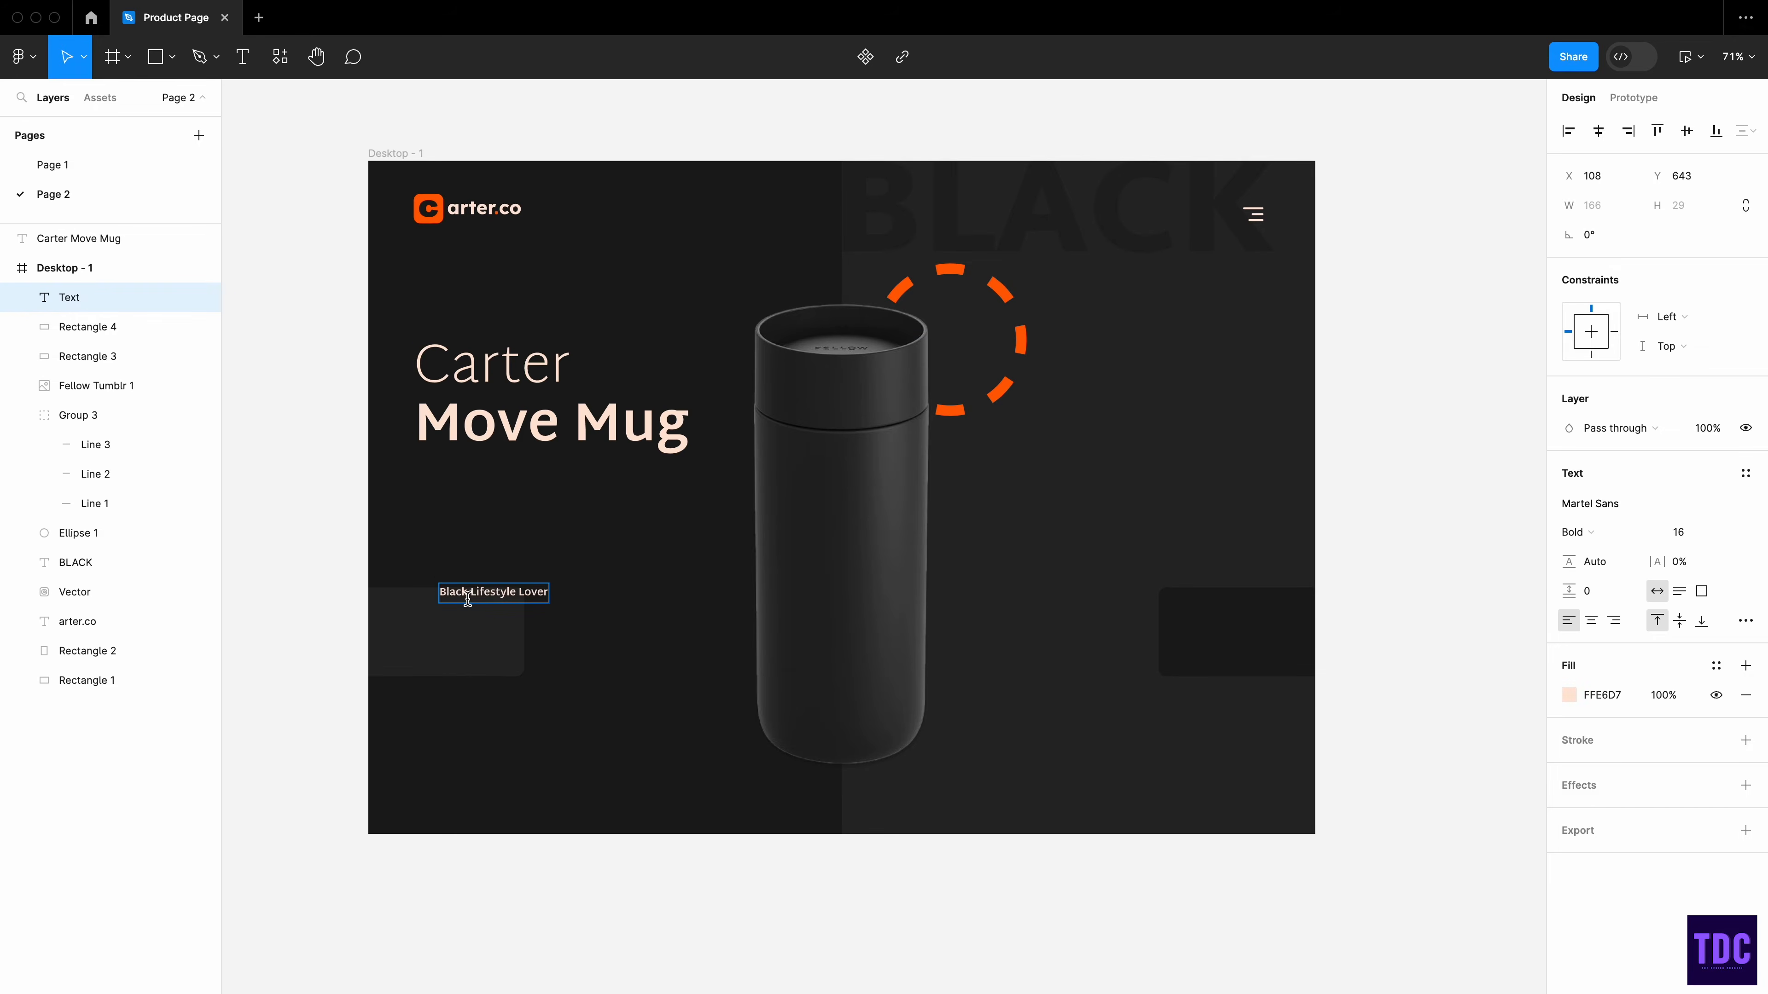
pyautogui.press('Escape')
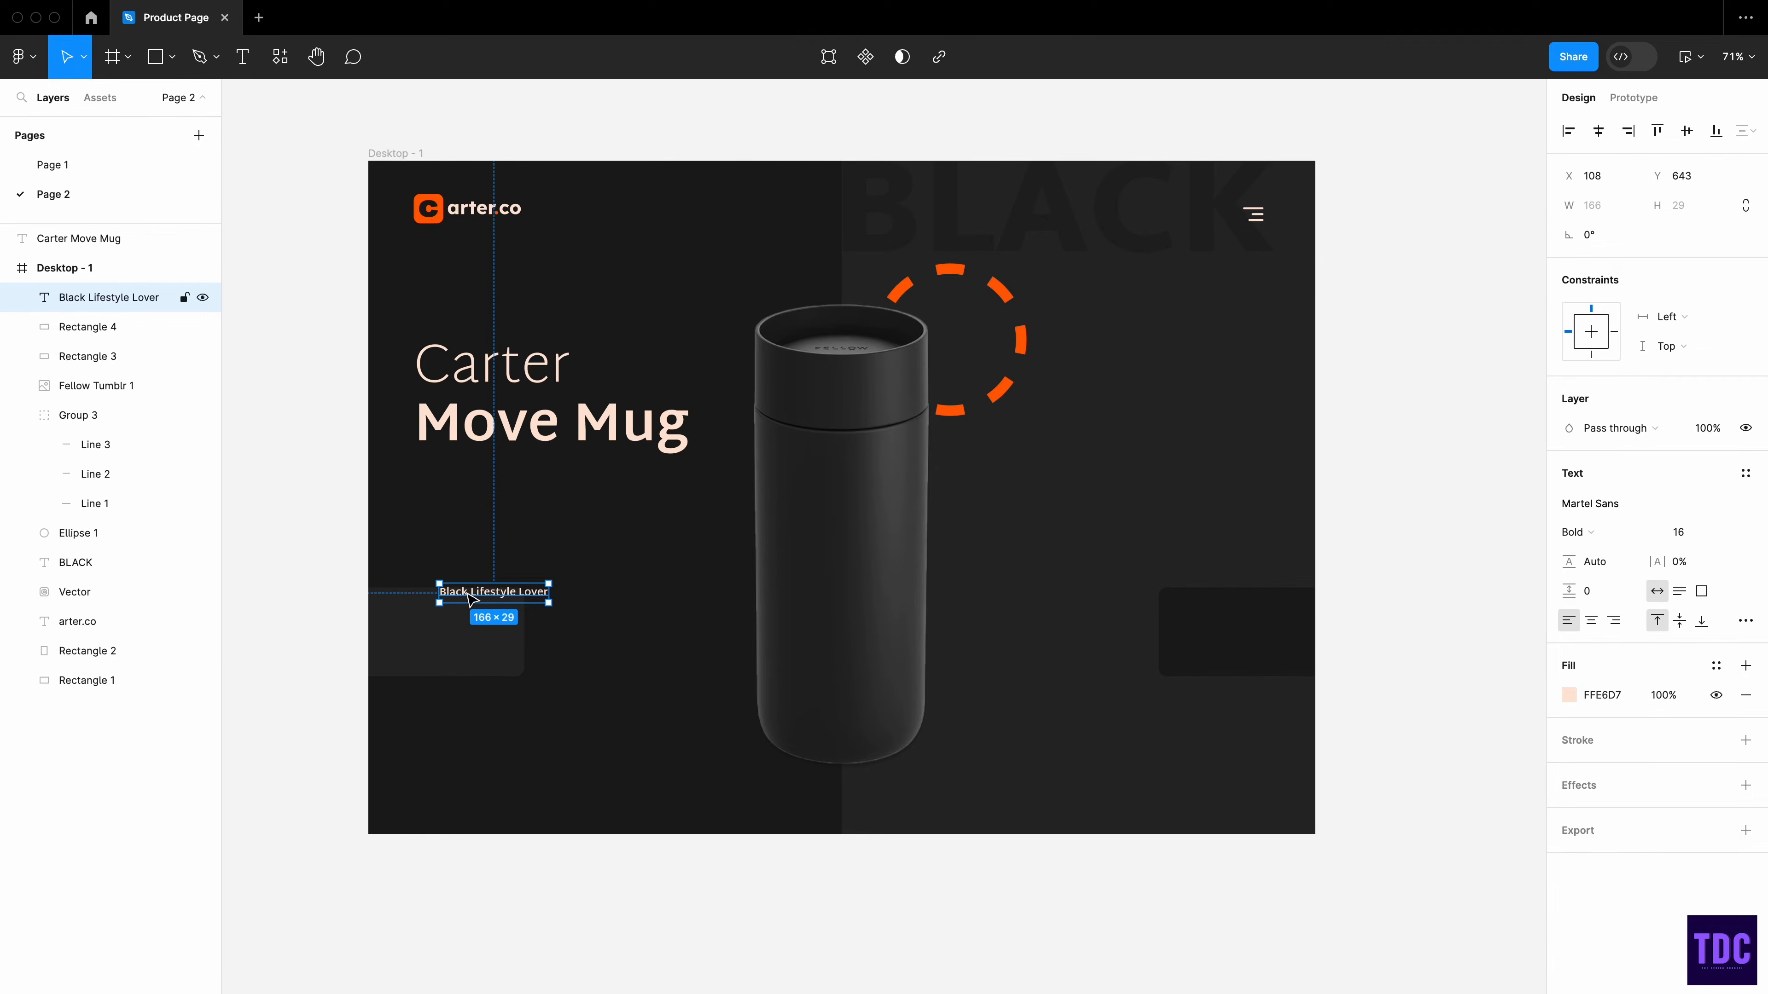
# - Add a Martel Sans Regular paragraph at size 10 below Black Lifestyle Lover, beginning "Carrying takeout coffee in a cup is inconvenient"
pyautogui.moveTo(471, 599); pyautogui.dragTo(471, 630)
pyautogui.doubleClick(471, 631)
pyautogui.write('Carrying takeout coffee in a cup is inconvenient, prone to spilling, and will cool down faster. But if you have a Fellow Carter Move Tumbler Mug, you can confidently travel and drink hot coffee anywhere!')
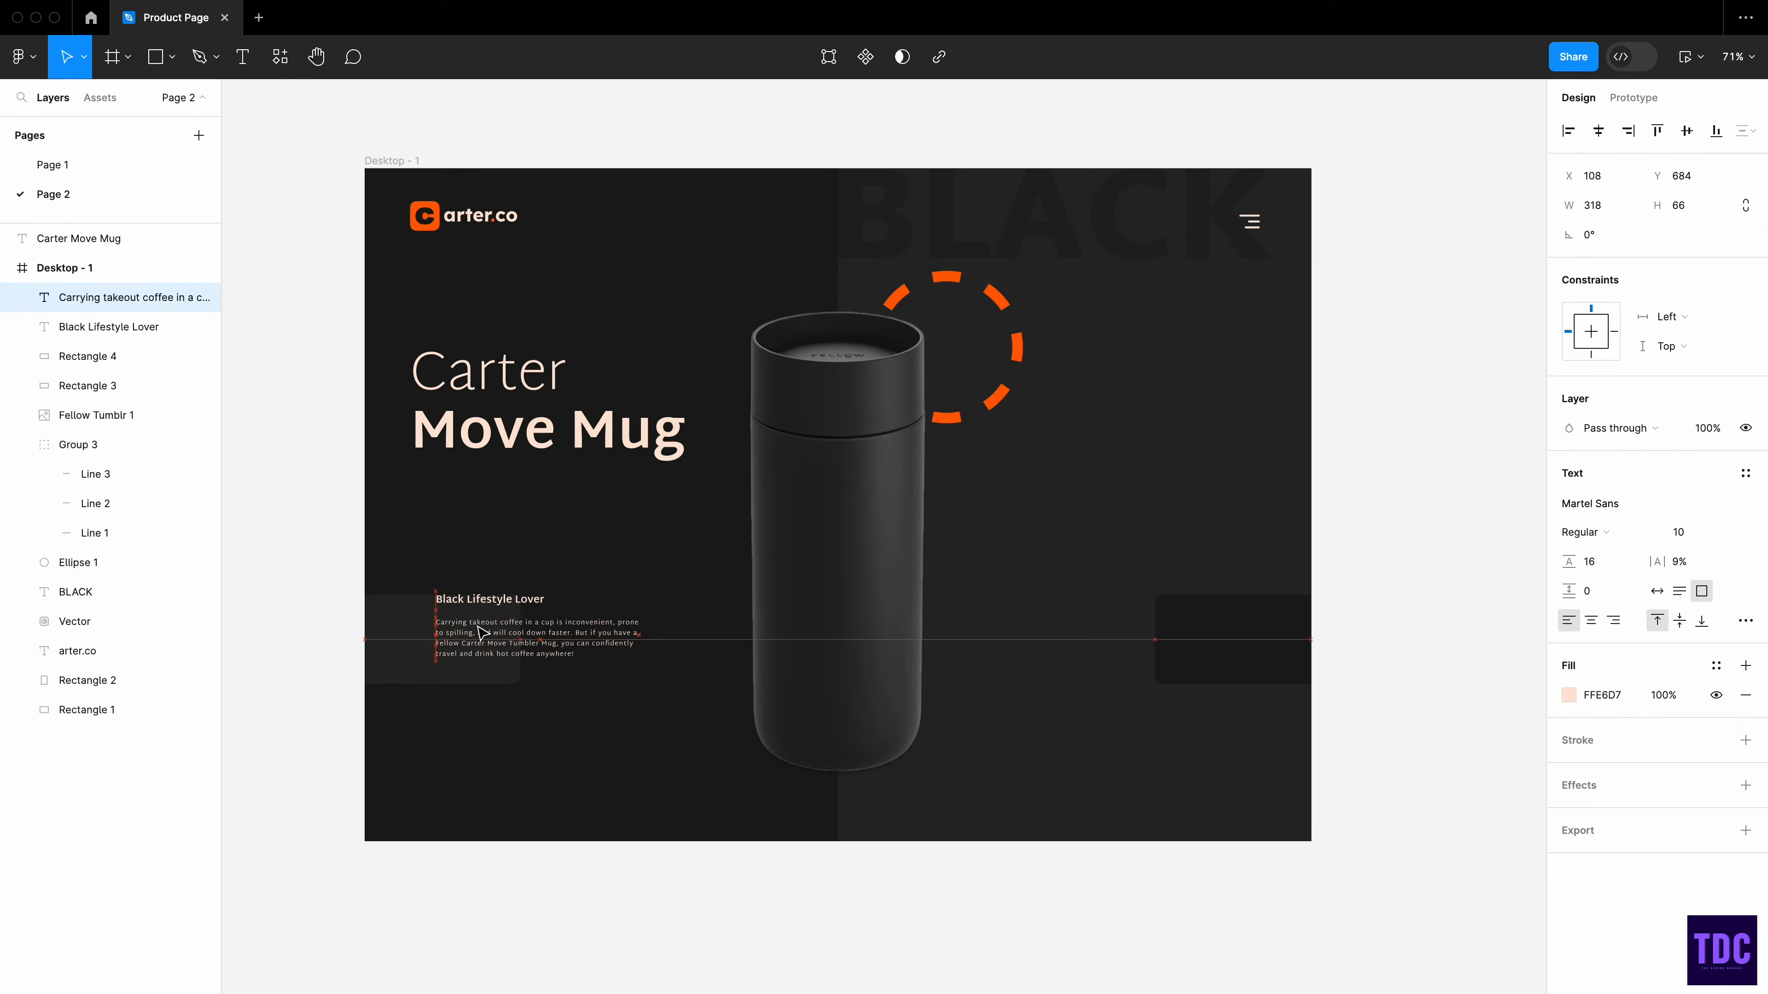
pyautogui.press('Escape')
pyautogui.click(297, 550)
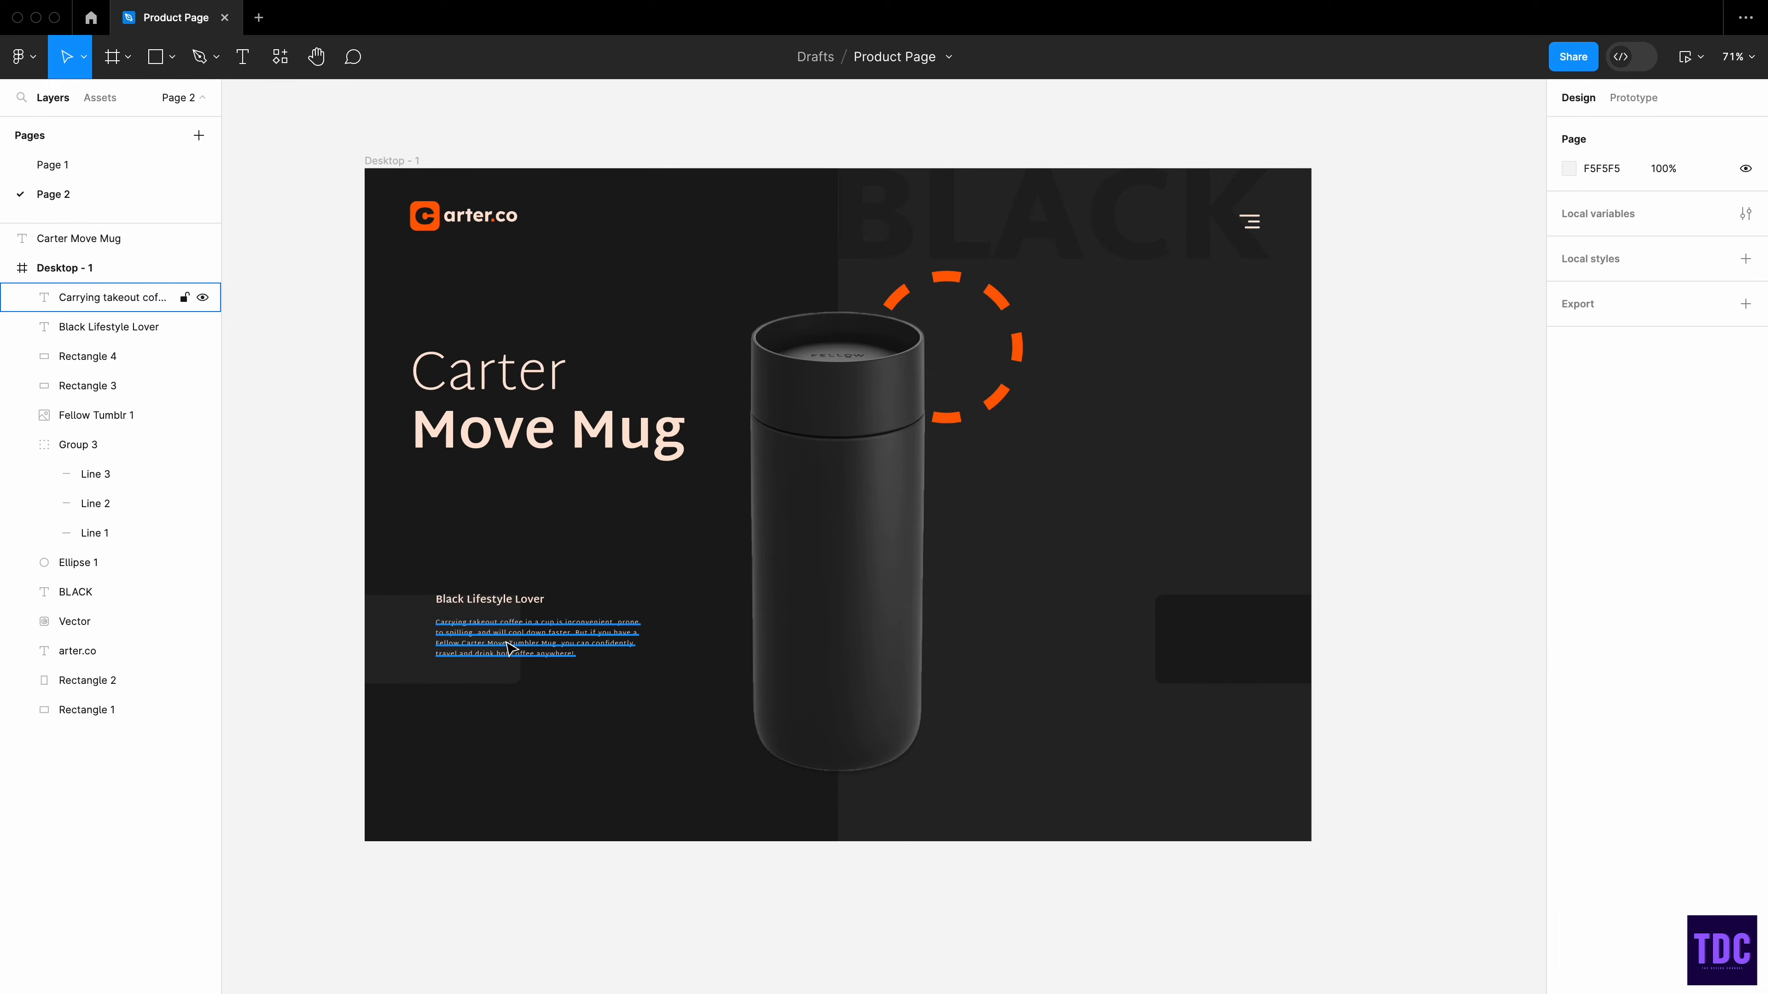
# - Move the Black Lifestyle Lover title and its paragraph slightly down and right over the left rectangle, to X 114
pyautogui.click(498, 602)
pyautogui.keyDown('shift'); pyautogui.click(509, 632); pyautogui.keyUp('shift')
pyautogui.moveTo(516, 632); pyautogui.dragTo(520, 645)
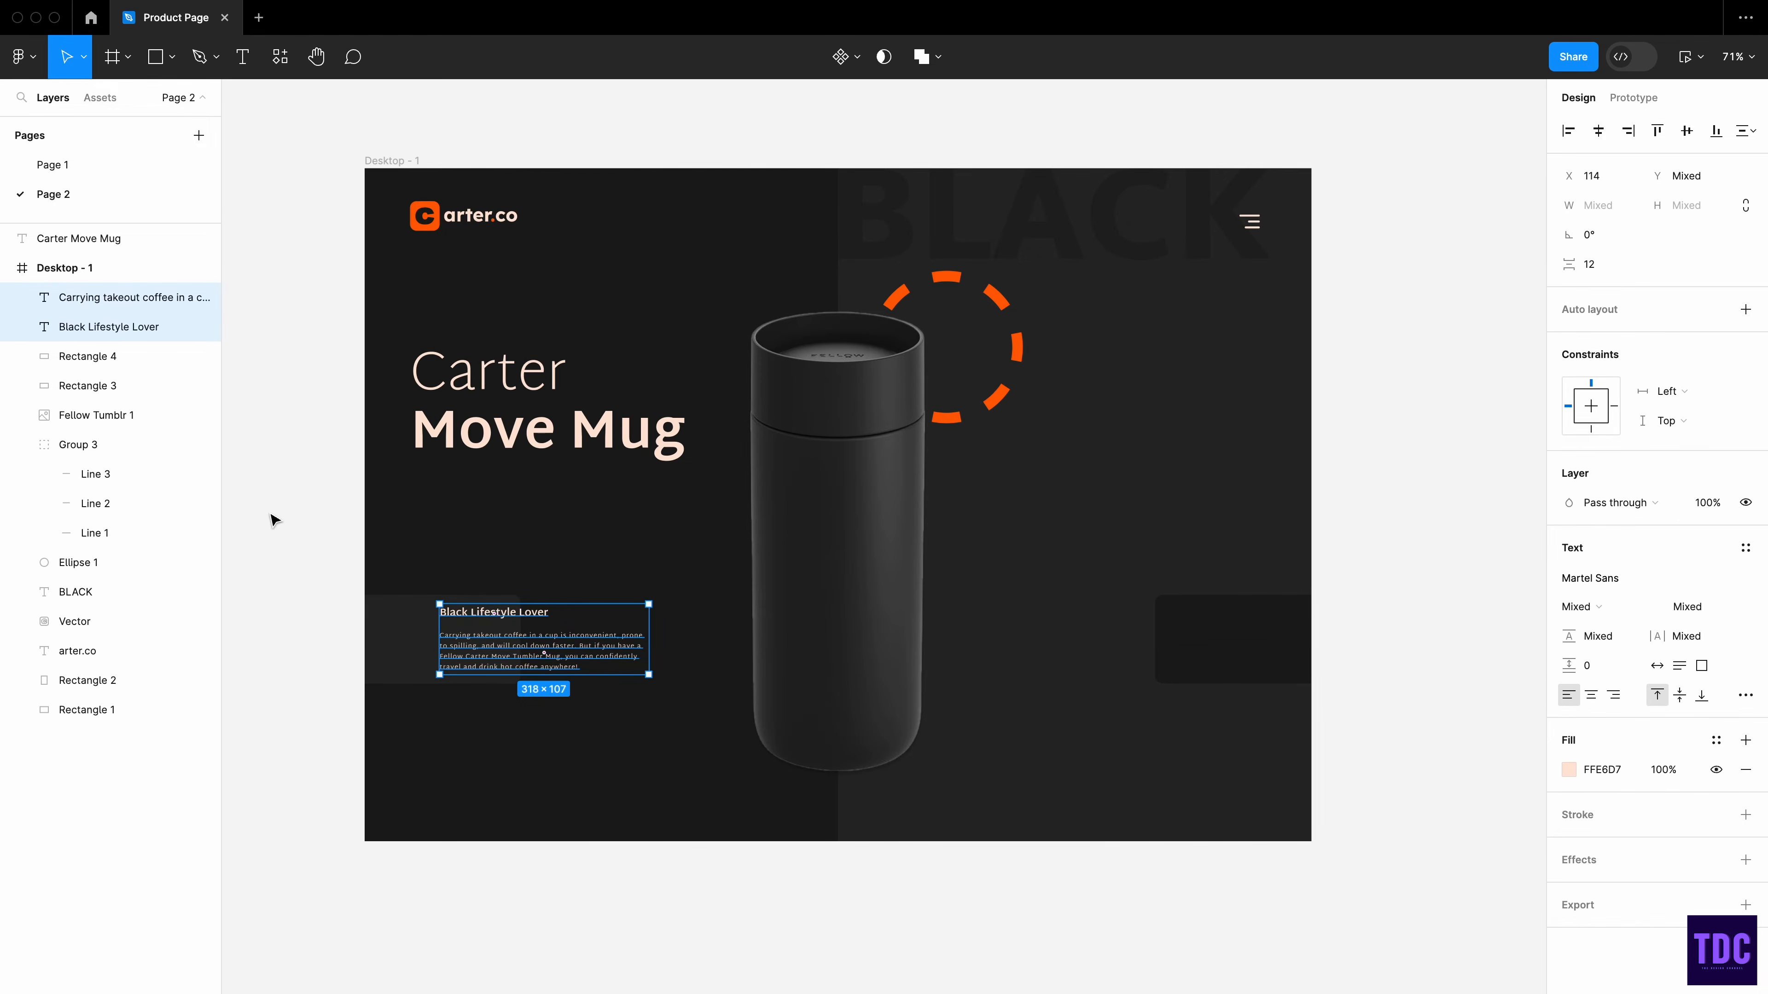
pyautogui.click(304, 505)
# - Duplicate the title and paragraph across to the right rectangle and right-align the text of the copies
pyautogui.click(494, 614)
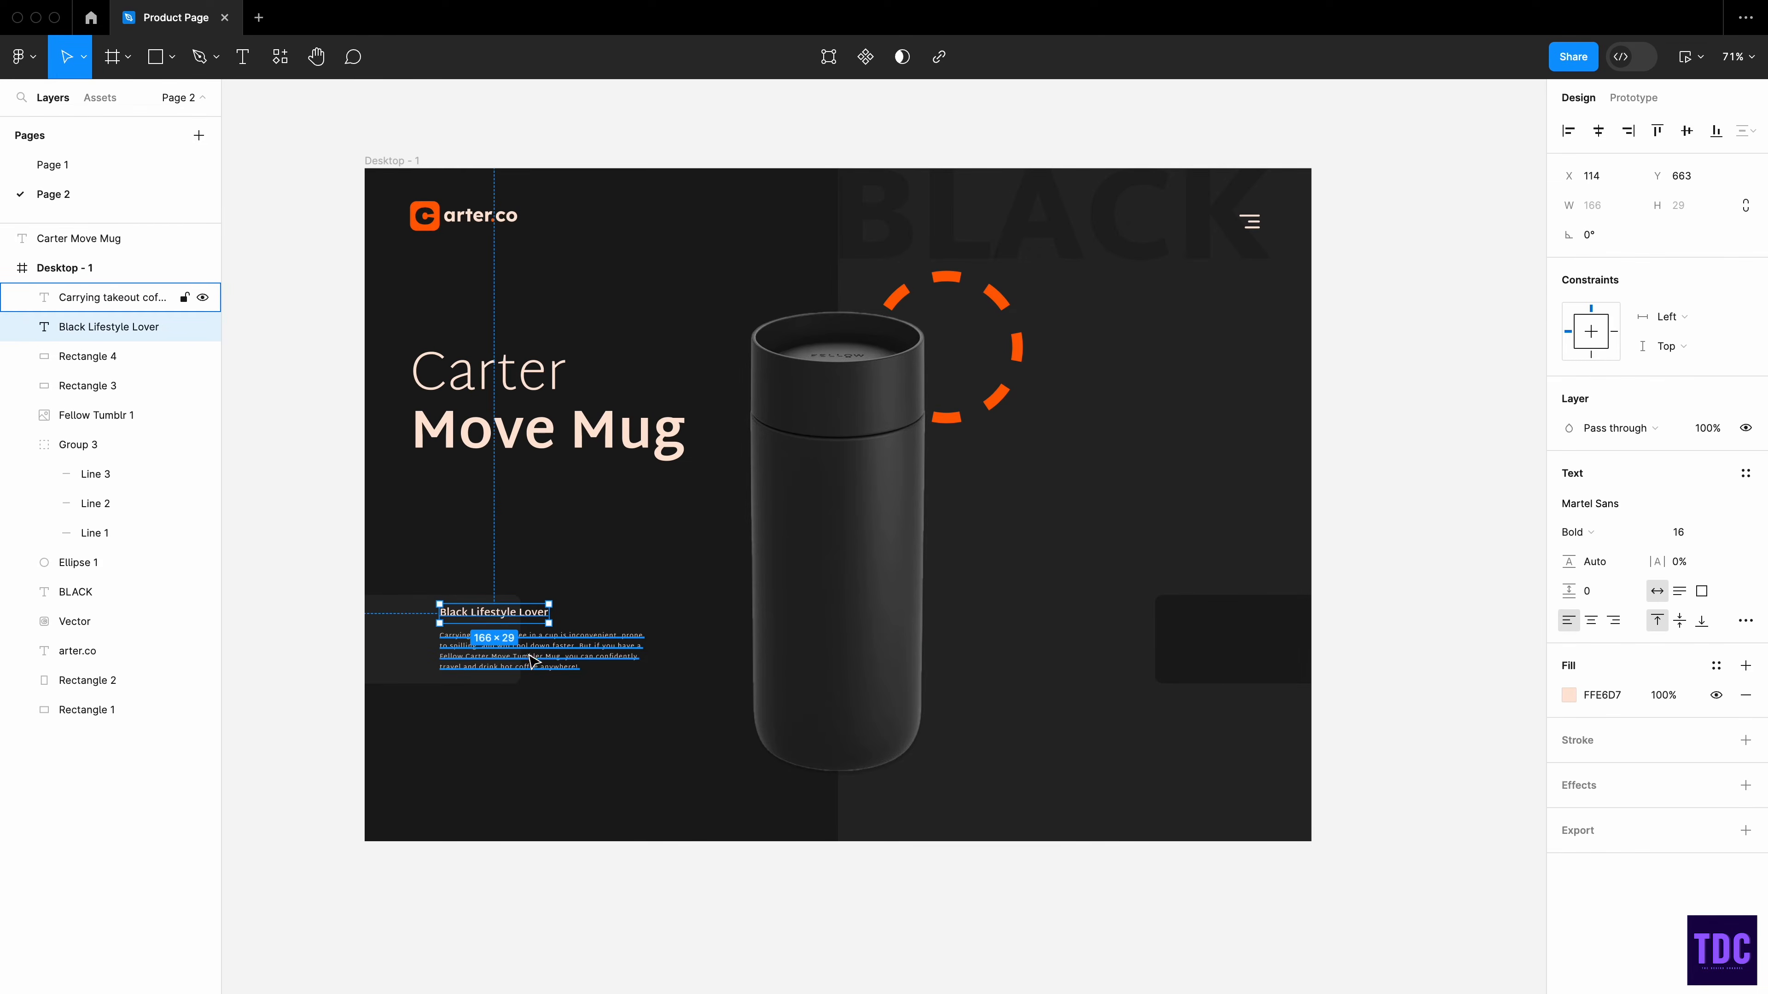
pyautogui.keyDown('shift'); pyautogui.click(544, 652); pyautogui.keyUp('shift')
pyautogui.moveTo(548, 657); pyautogui.dragTo(1132, 674)
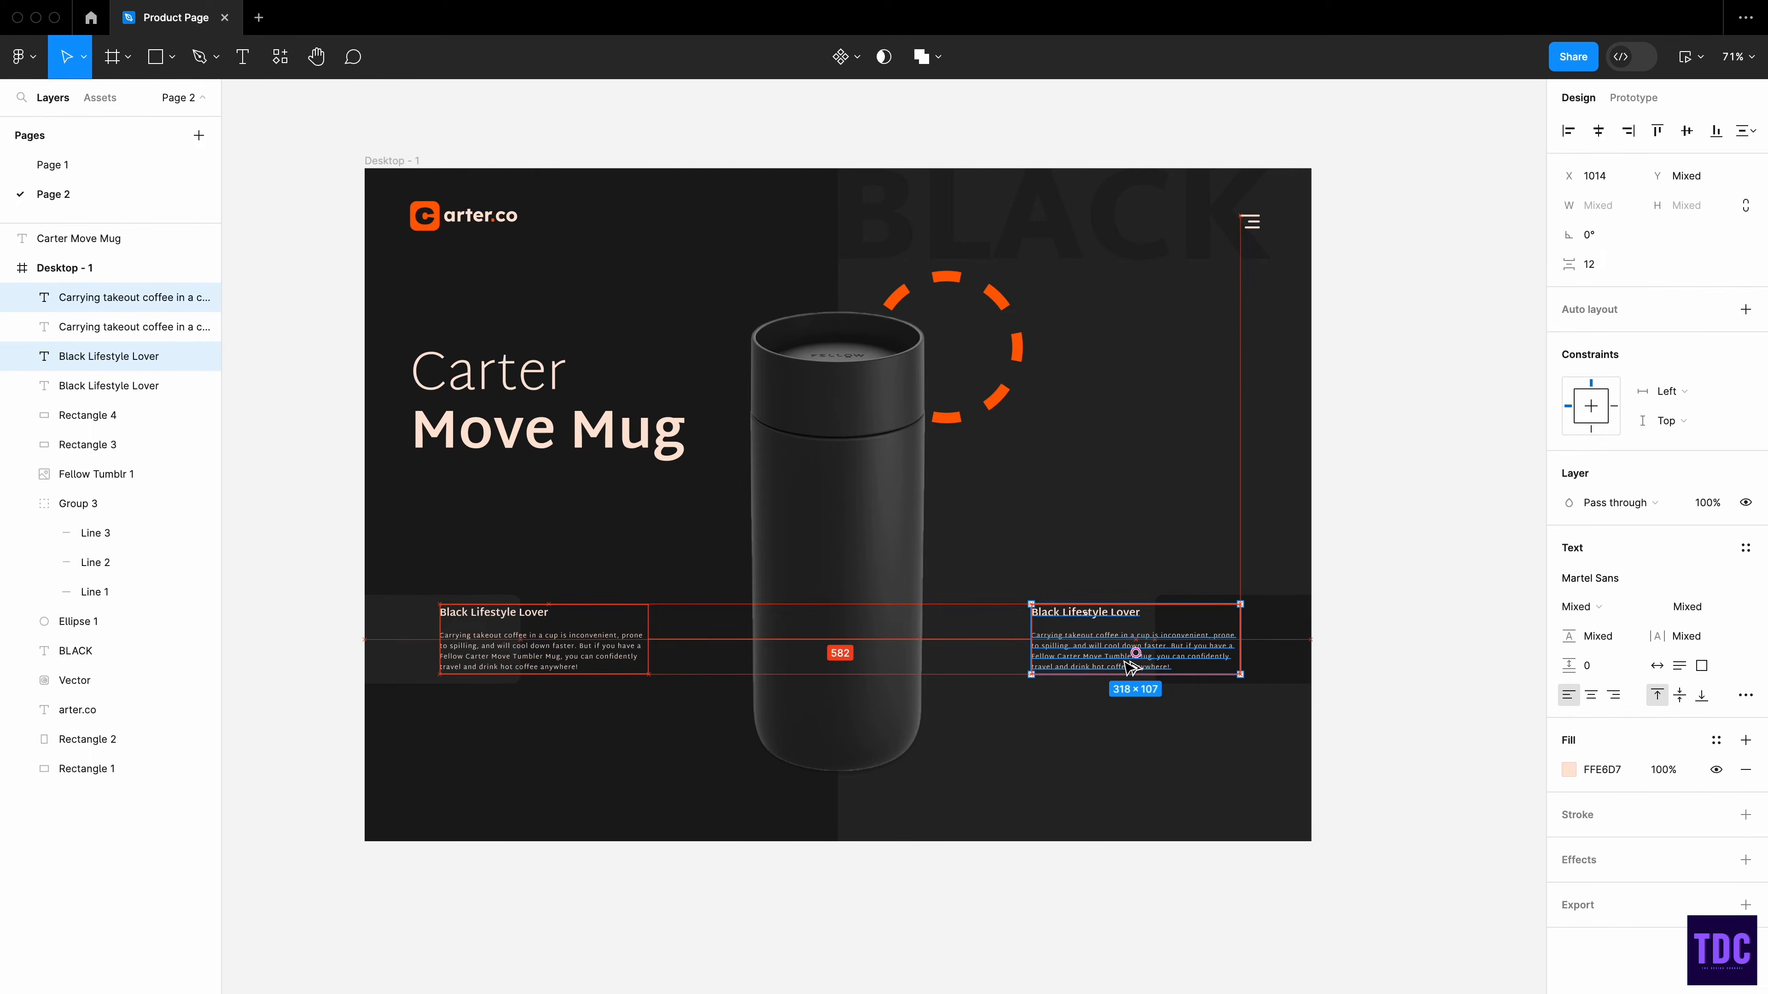
pyautogui.click(1613, 695)
# - Move the copied Black Lifestyle Lover title so its right edge lines up with the copied paragraph
pyautogui.click(1106, 614)
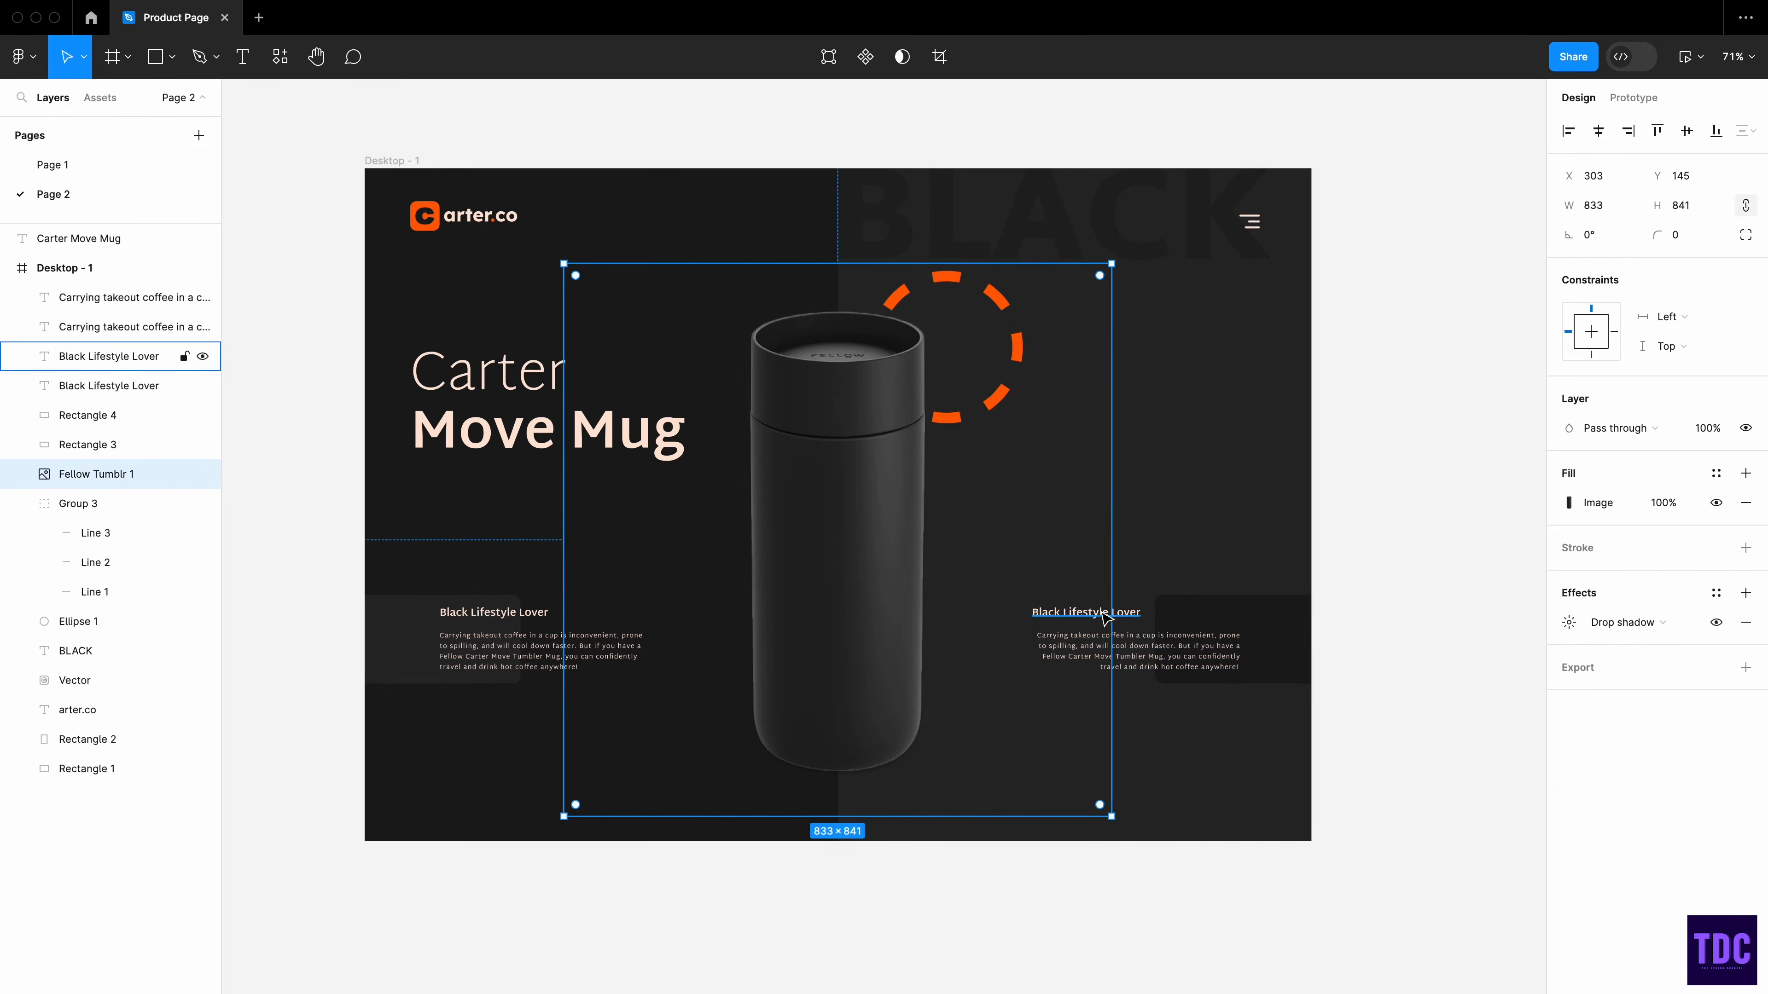
pyautogui.click(1125, 616)
pyautogui.moveTo(1129, 615); pyautogui.dragTo(1233, 622)
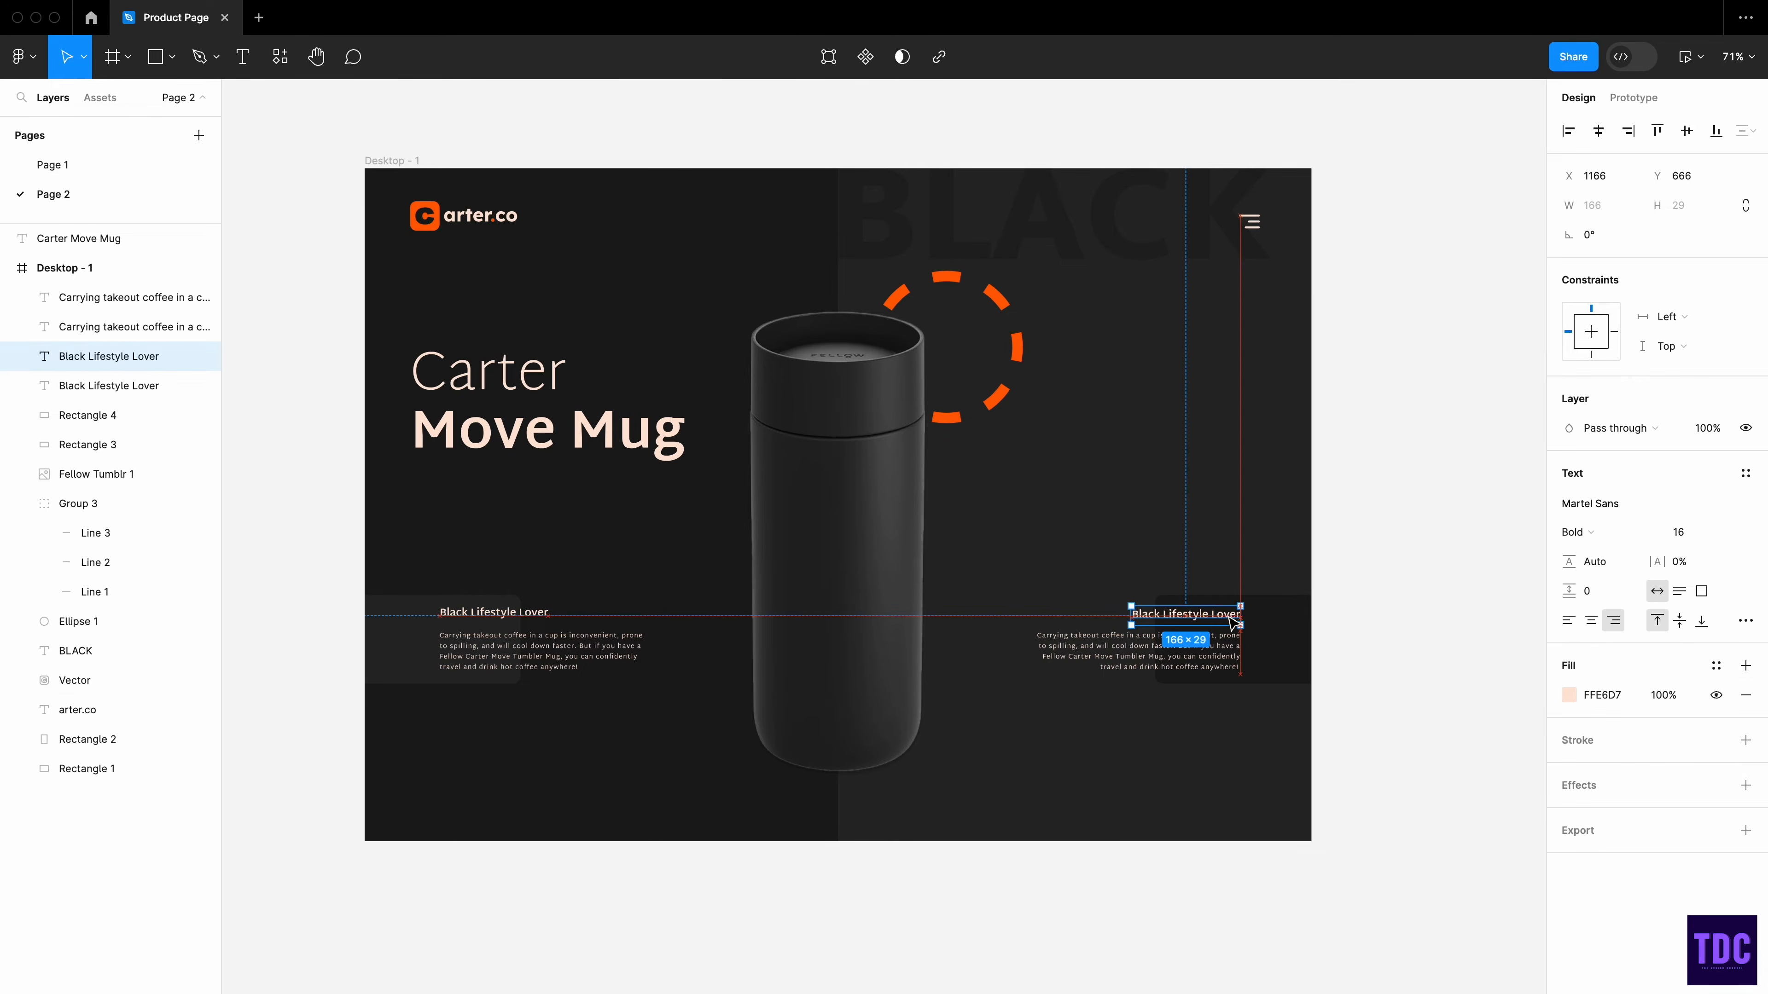
pyautogui.click(1428, 482)
# - Change the right title to Fellow Carter Move Mug and its paragraph to the description of the tumbler's 360° sip lid
pyautogui.click(1174, 614)
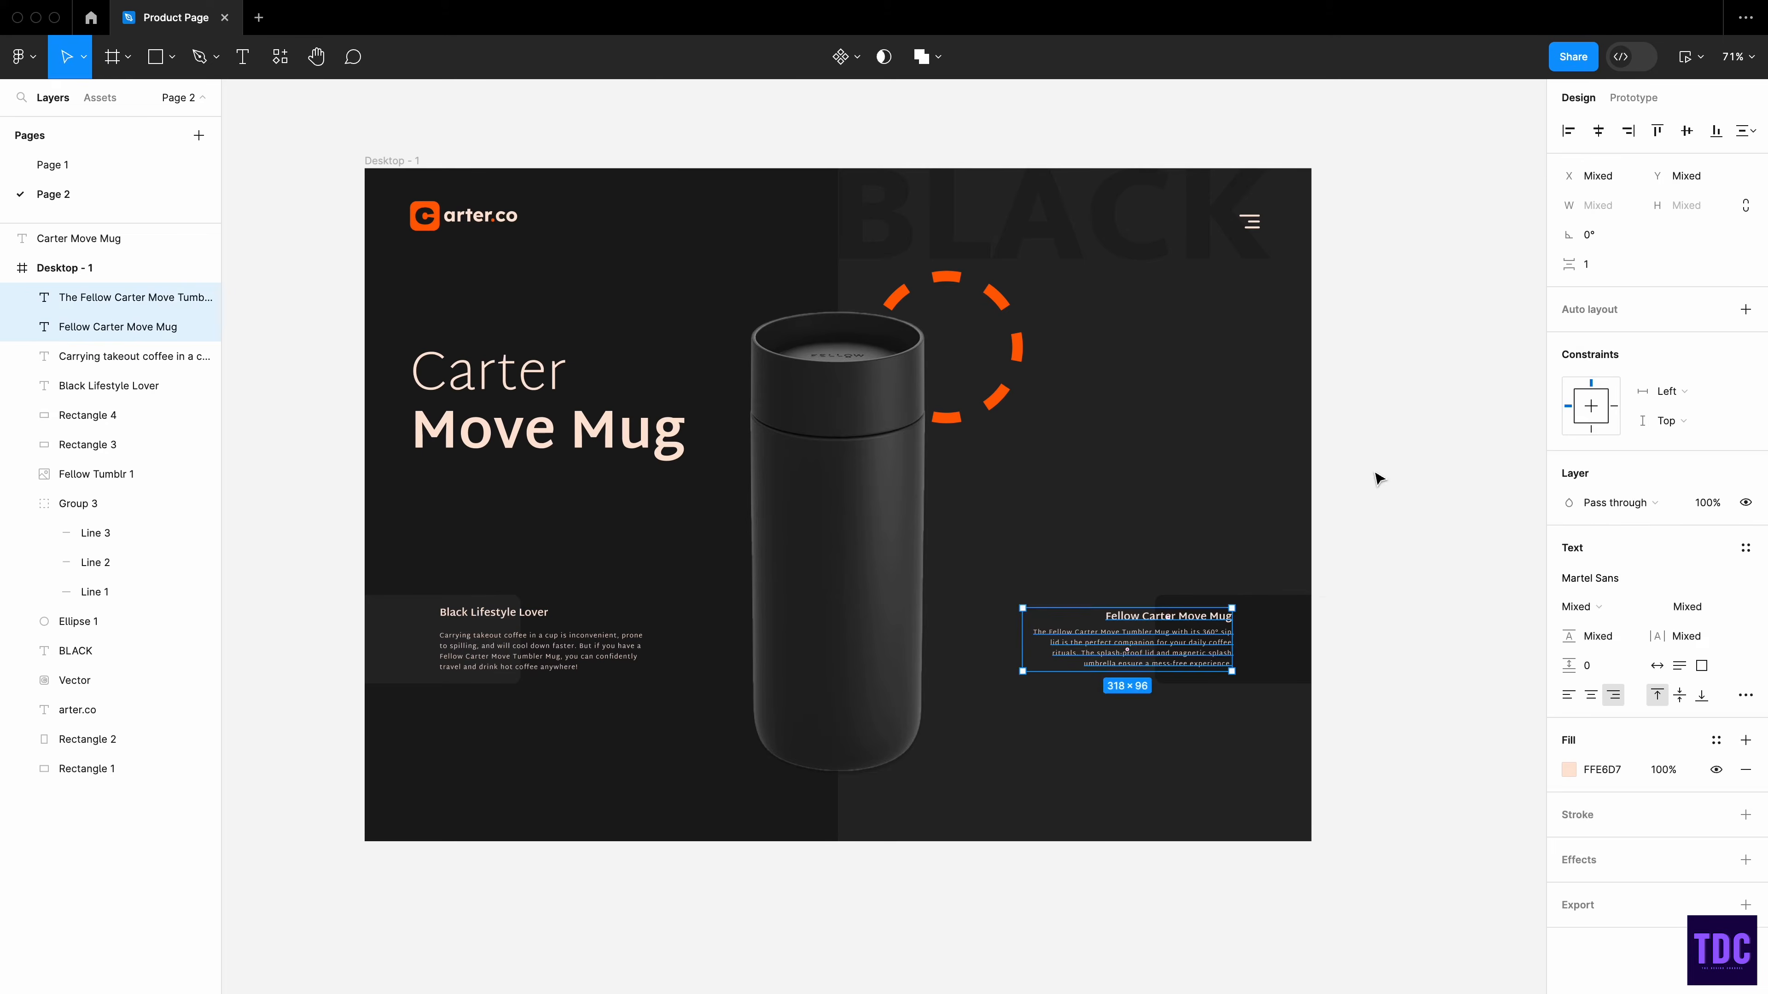
pyautogui.click(1378, 479)
# - Draw a bar about 161 × 24 at the frame's left edge near the bottom and fill it with the document's orange
pyautogui.click(159, 61)
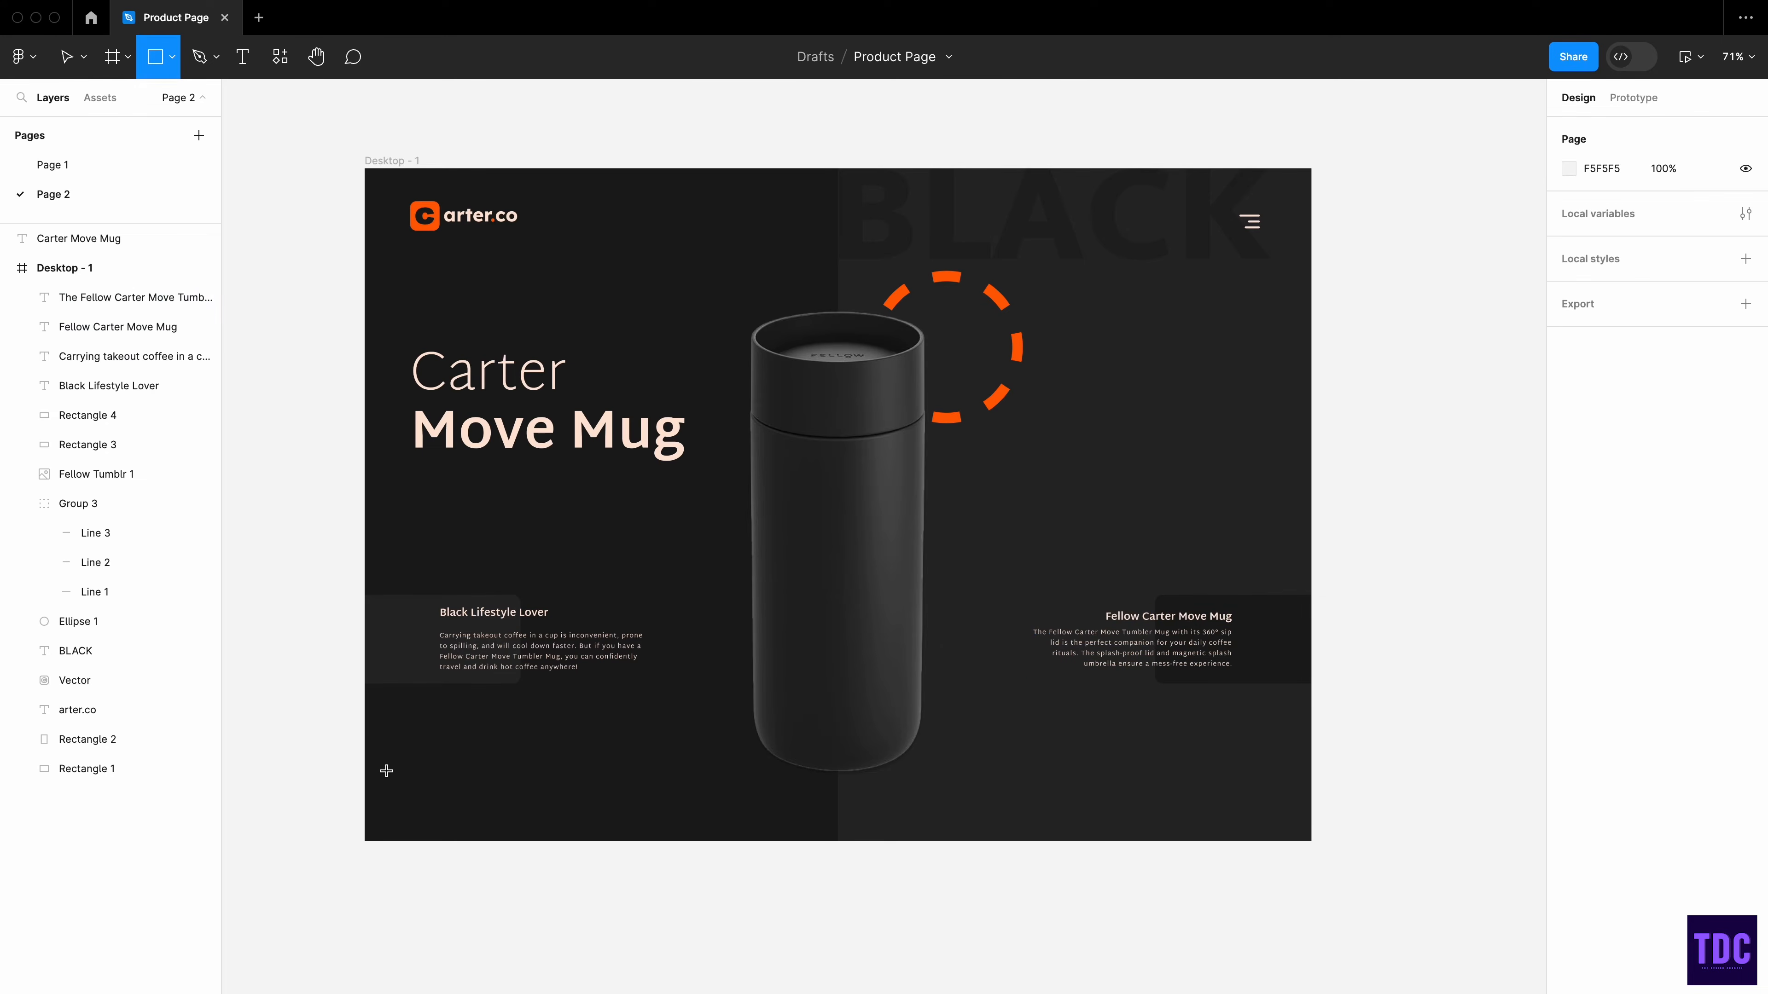
pyautogui.moveTo(366, 782); pyautogui.dragTo(473, 803)
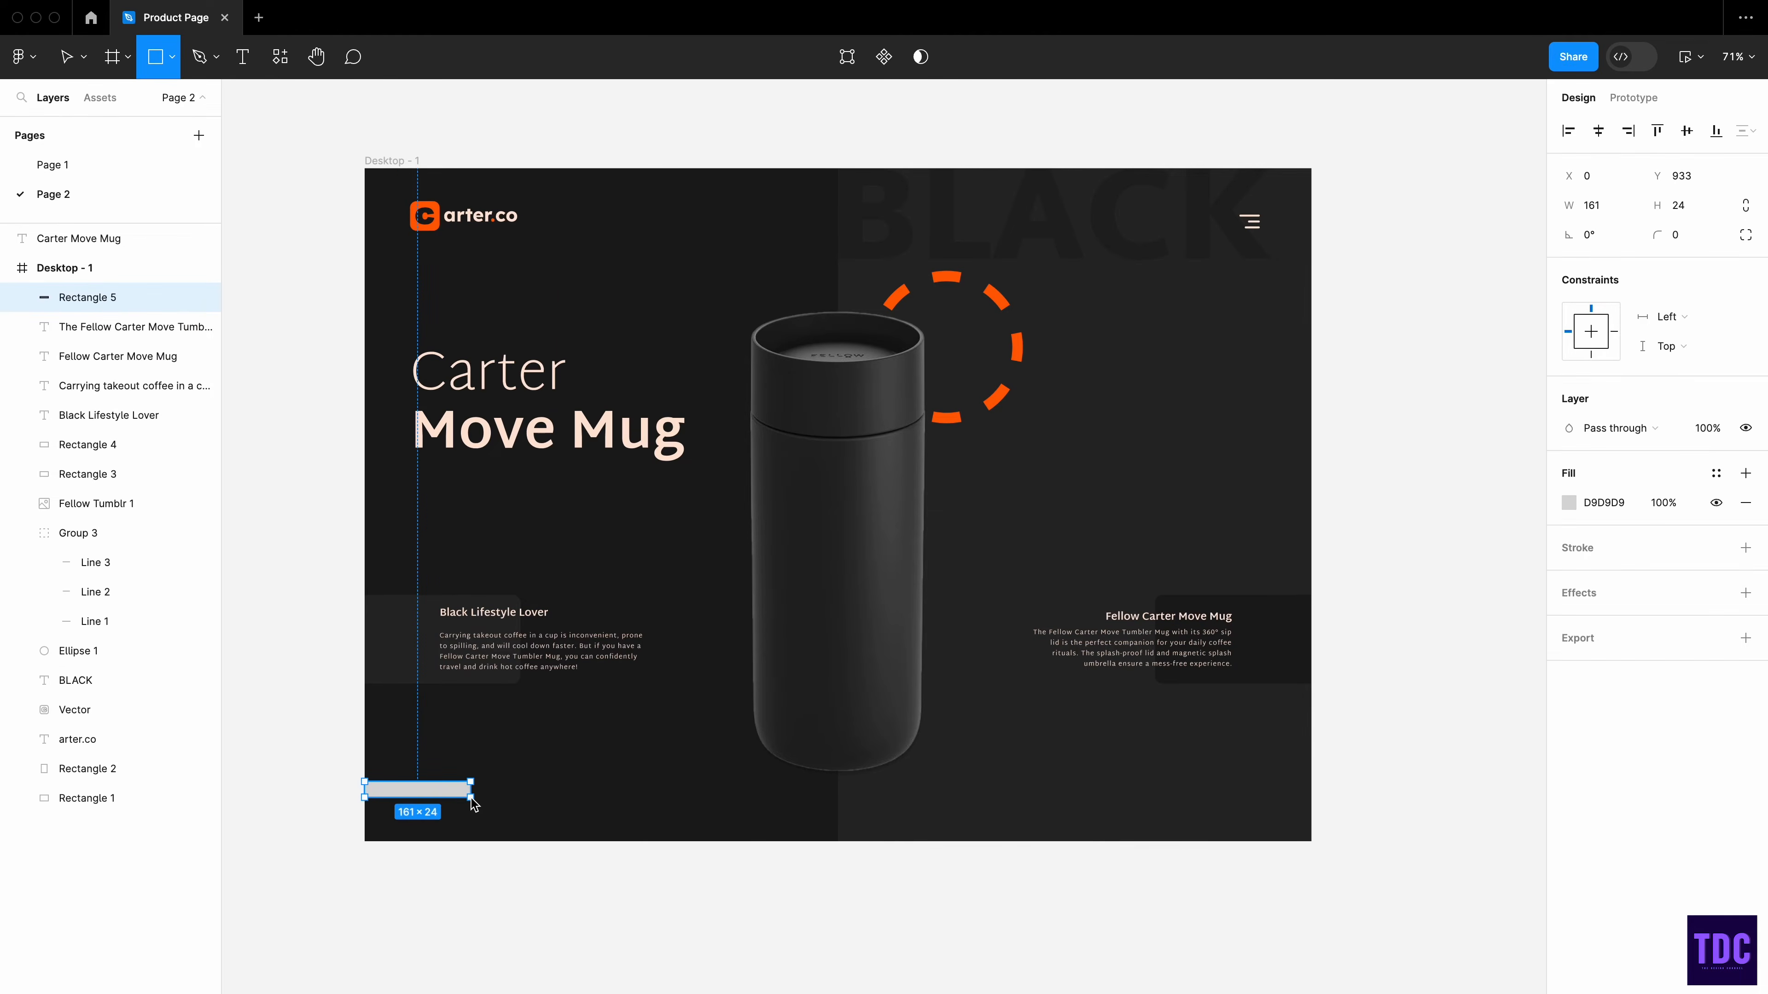
pyautogui.scroll(-1, 516, 794)
pyautogui.click(1569, 503)
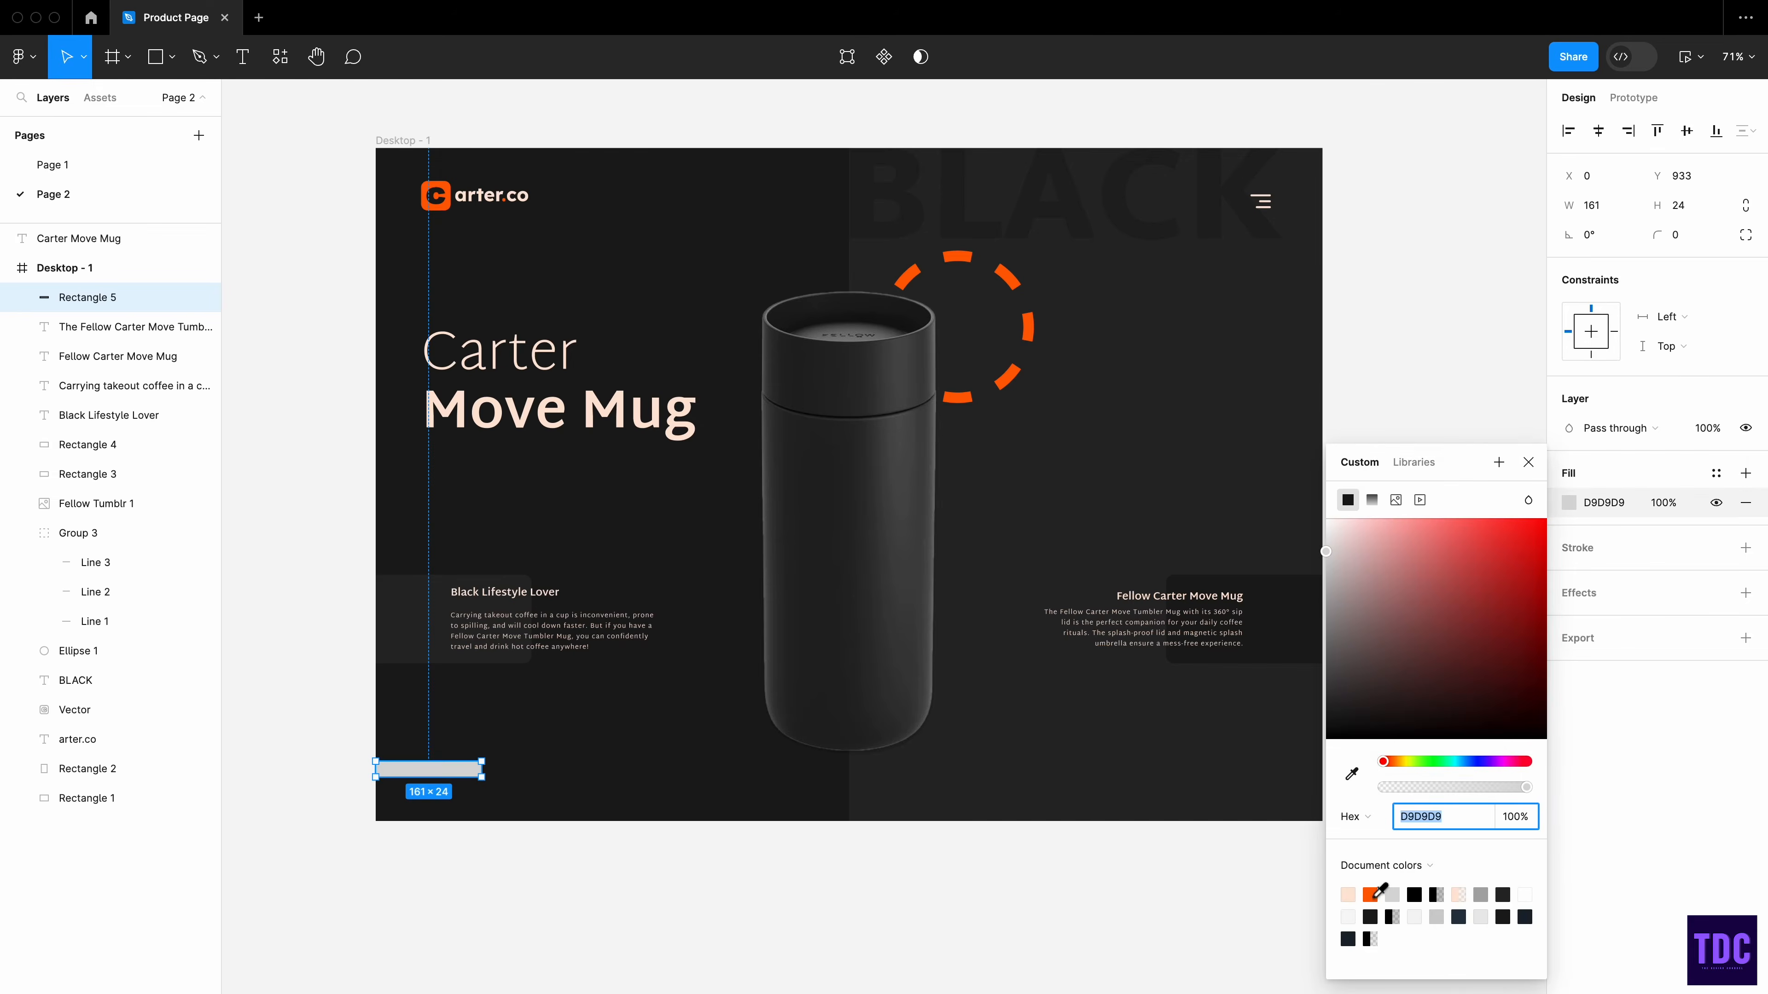
pyautogui.click(1371, 894)
pyautogui.click(316, 136)
# - Duplicate the Black Lifestyle Lover title straight down onto the orange bar and bring the copy to the front
pyautogui.click(517, 593)
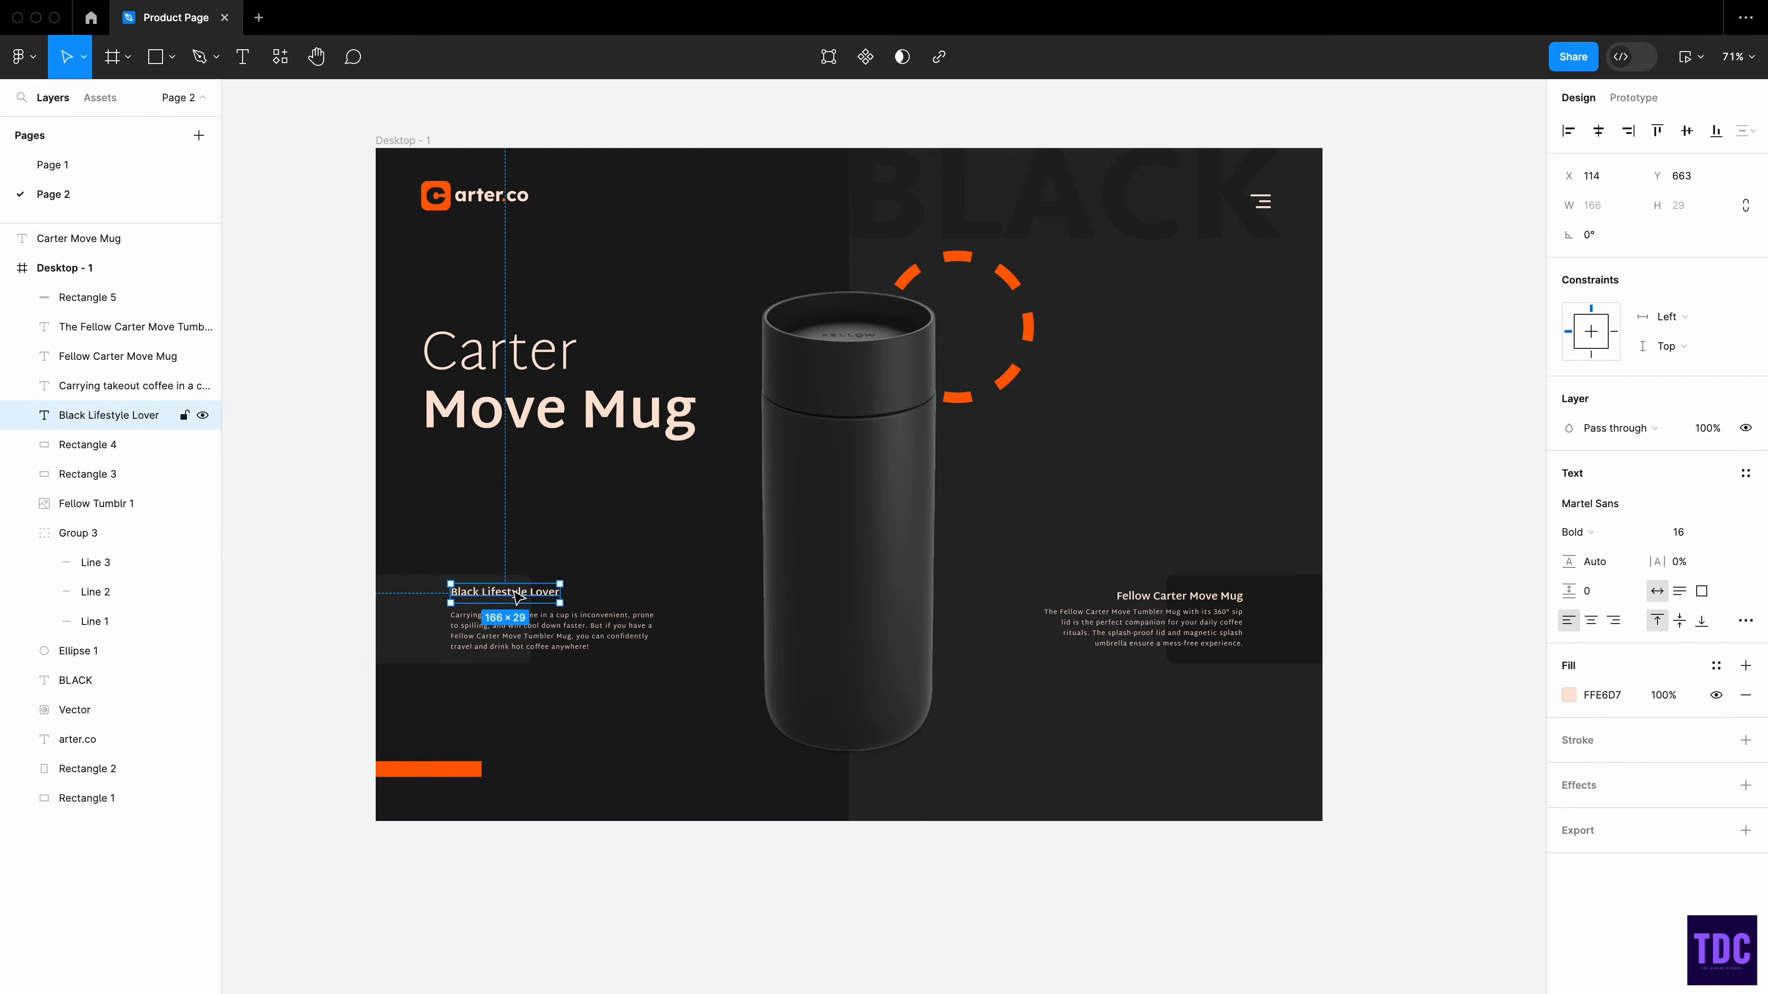
pyautogui.moveTo(517, 594); pyautogui.dragTo(517, 769)
pyautogui.scroll(-1, 511, 773)
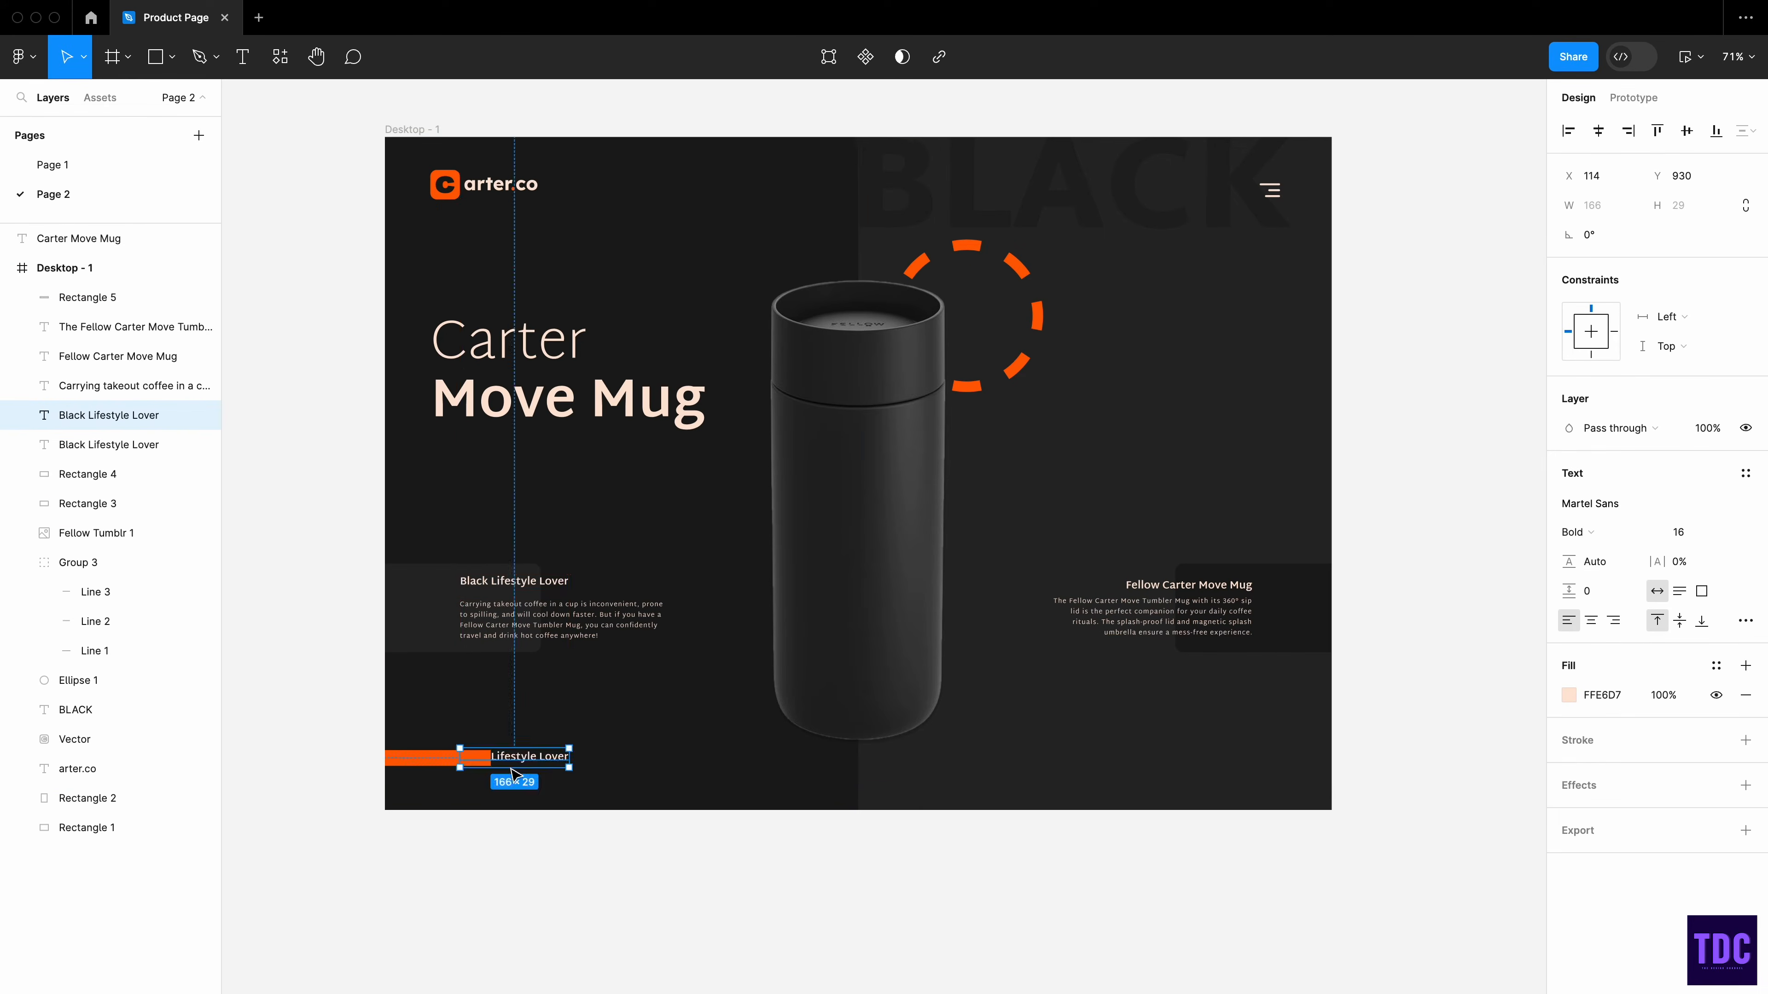
pyautogui.rightClick(527, 765)
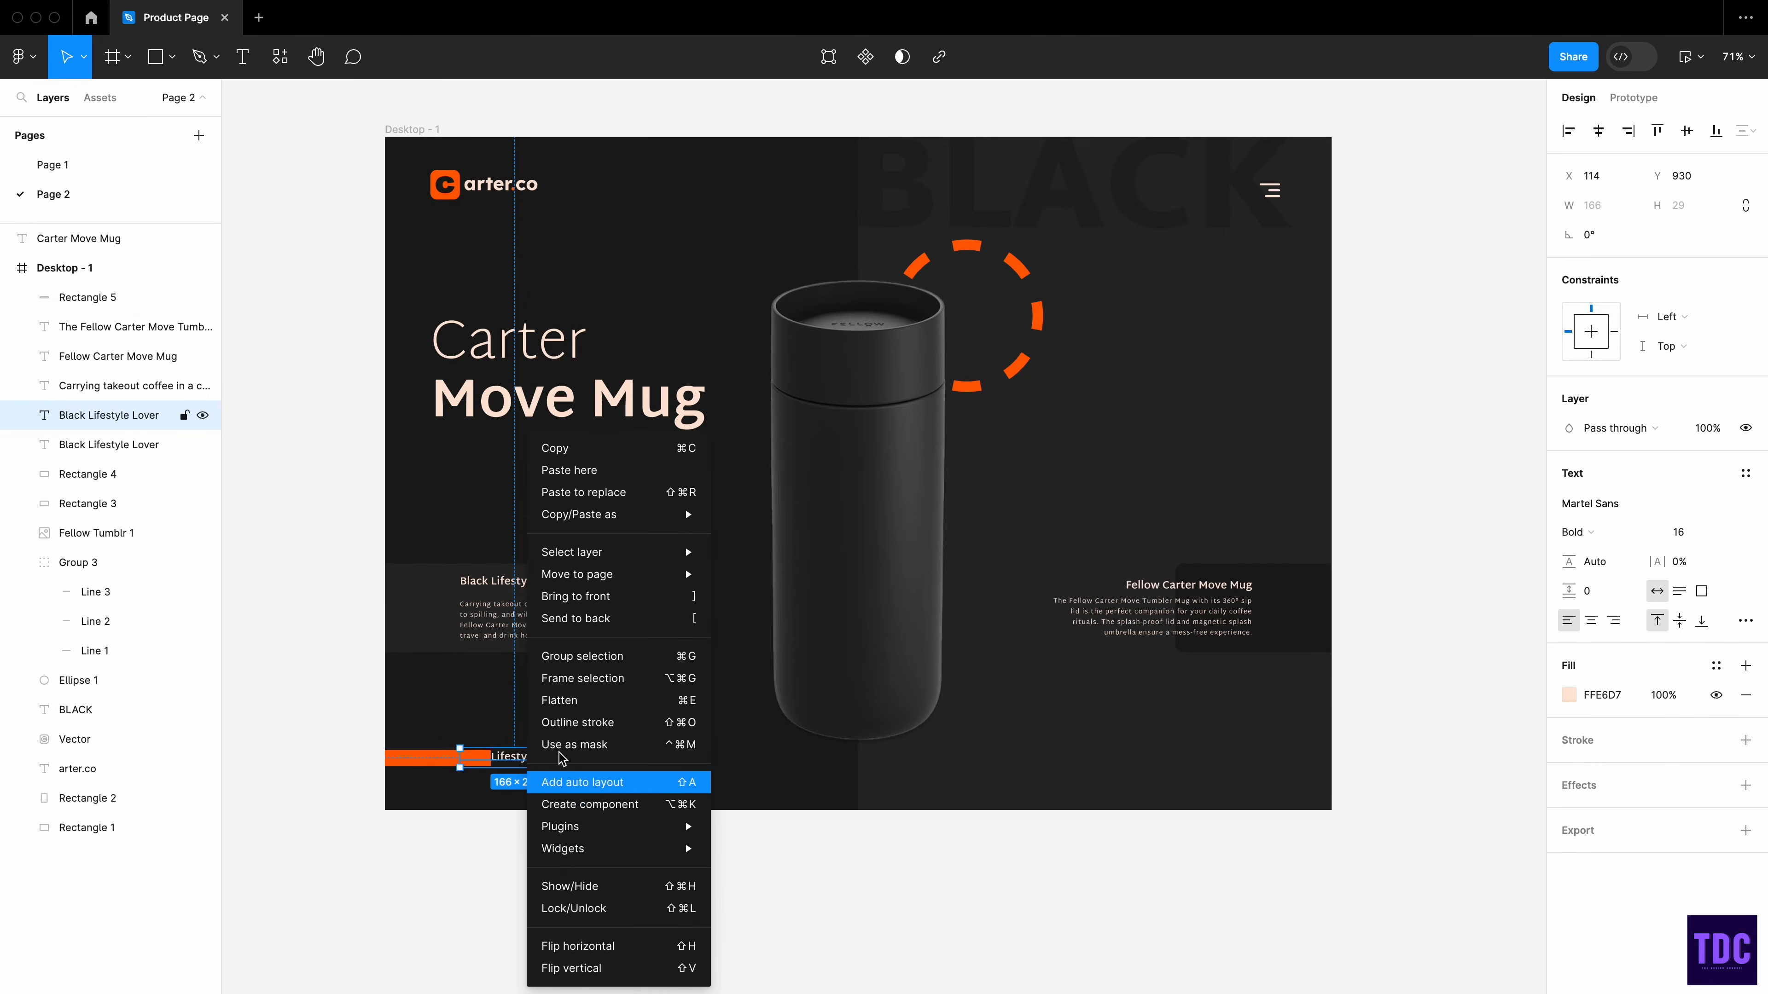
pyautogui.click(578, 597)
pyautogui.click(324, 549)
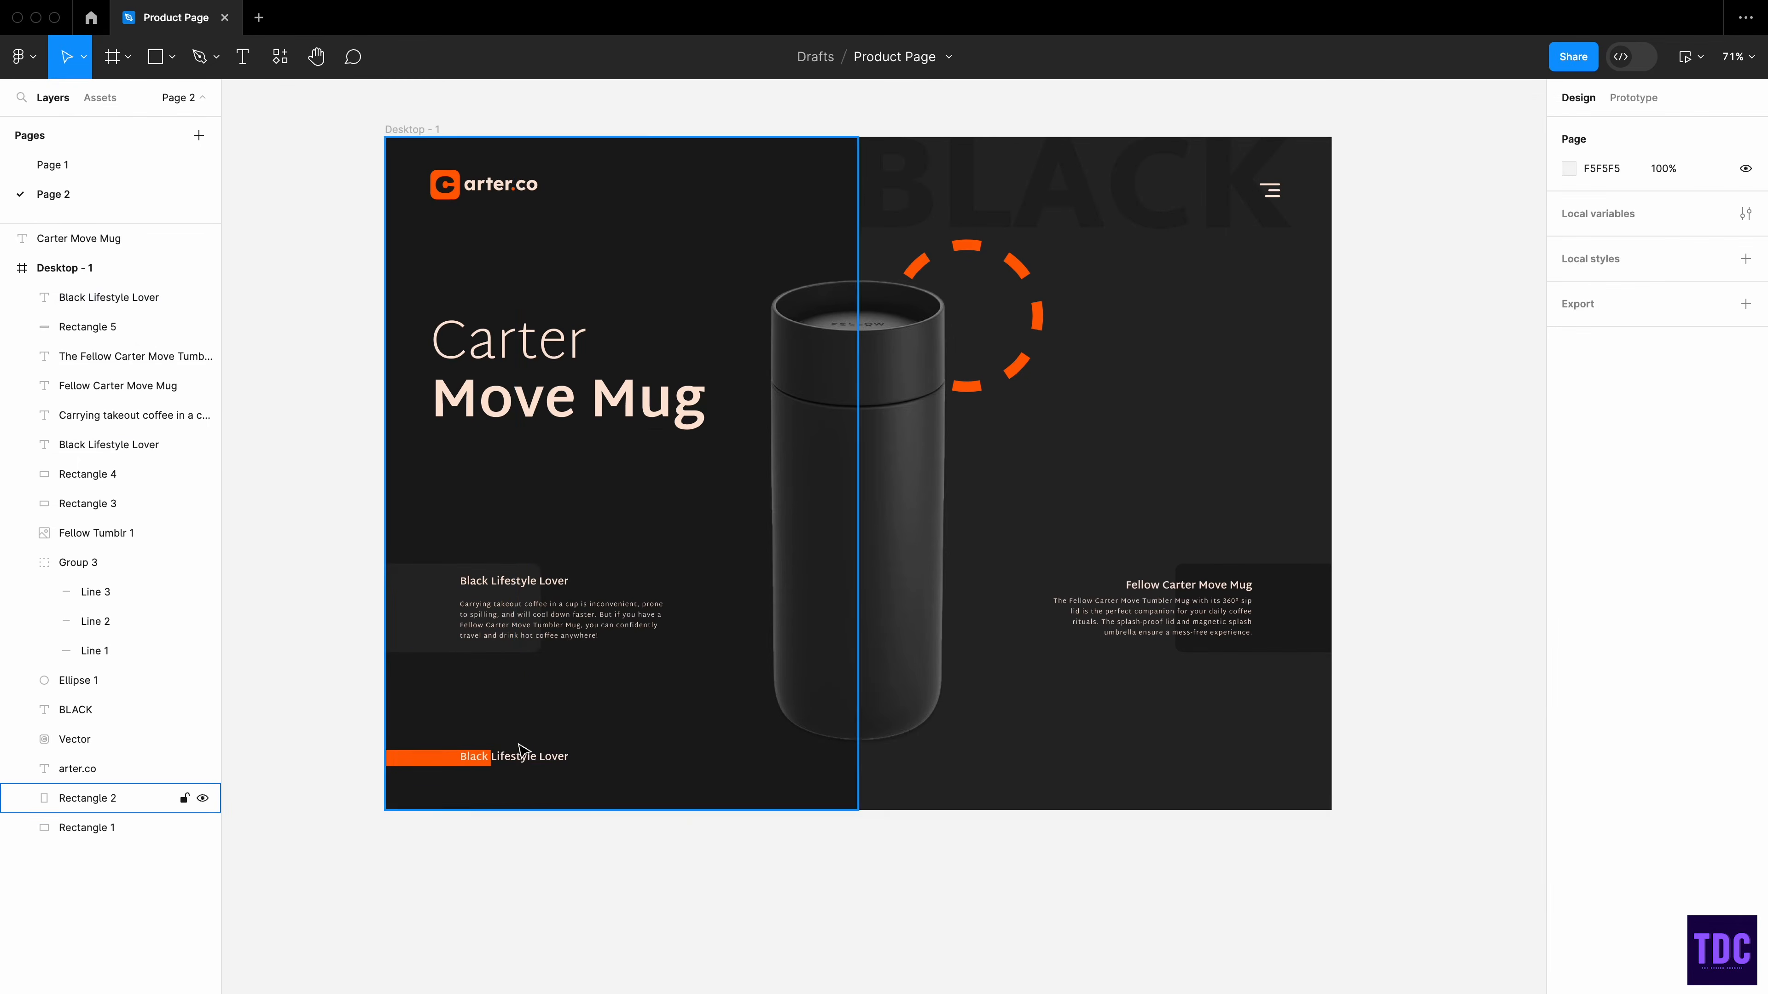
# - Change the copied title's text to EXPLORE NOW and shift it slightly right over the orange bar's end
pyautogui.click(516, 754)
pyautogui.write('EXPLORE NOW')
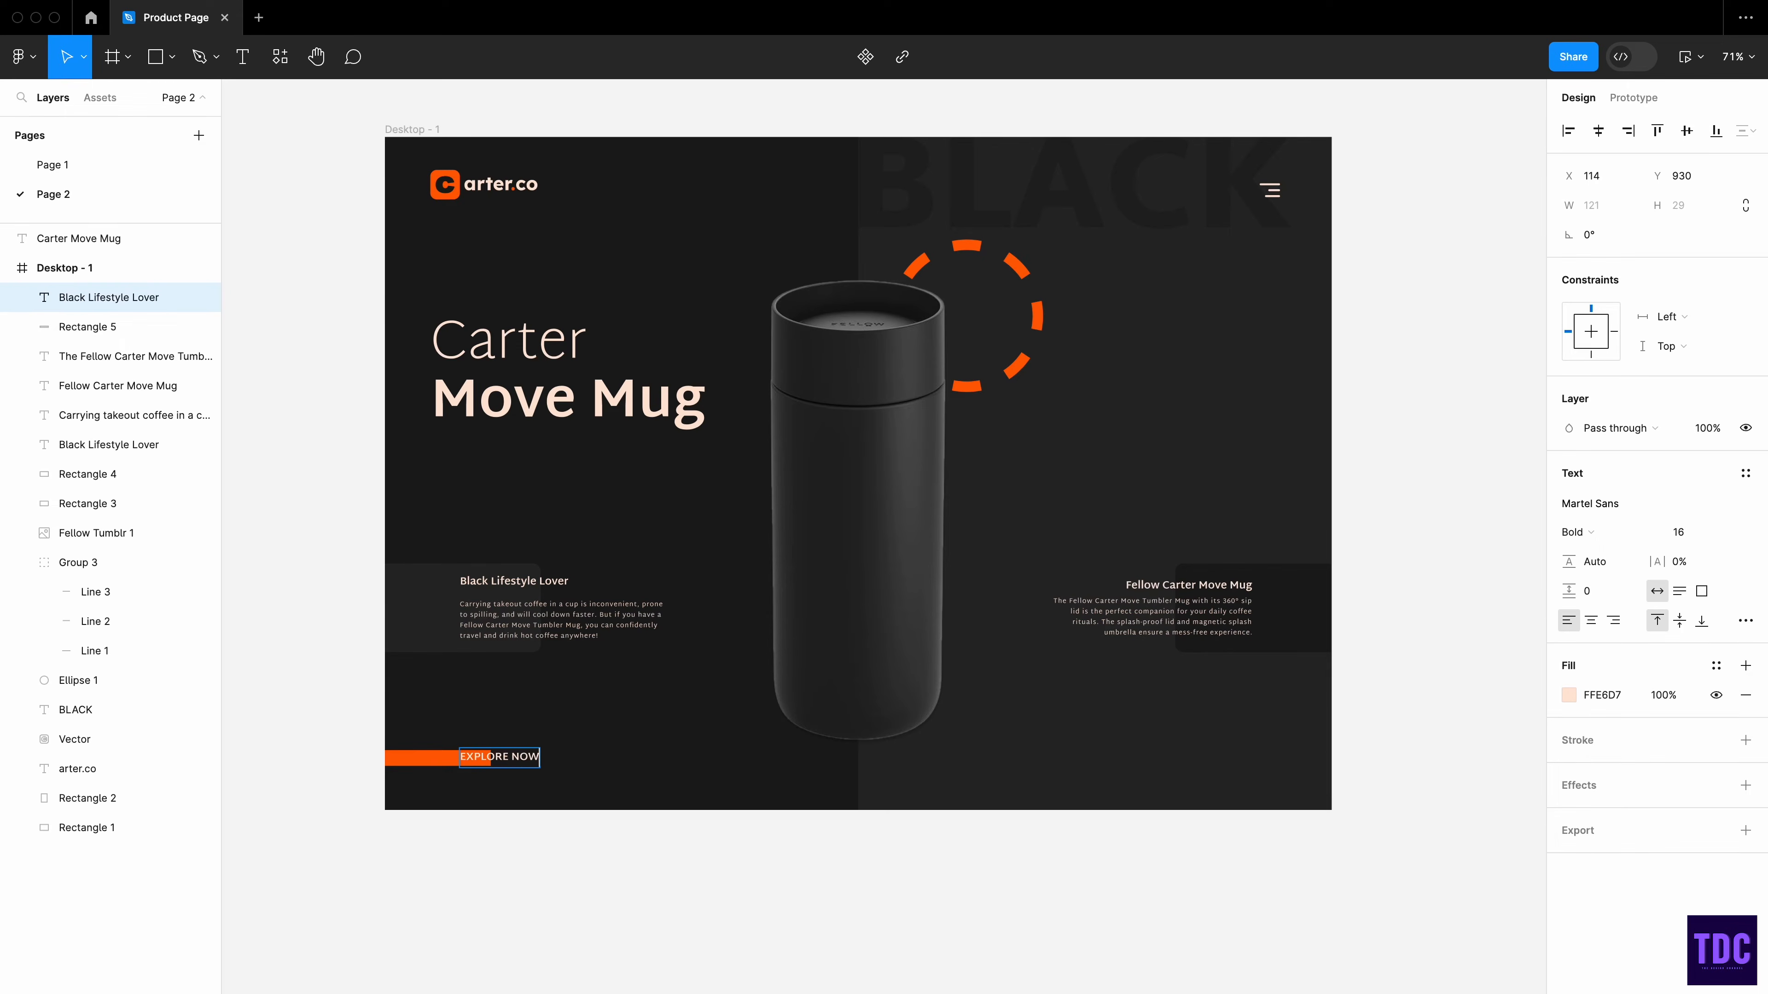
pyautogui.press('Escape')
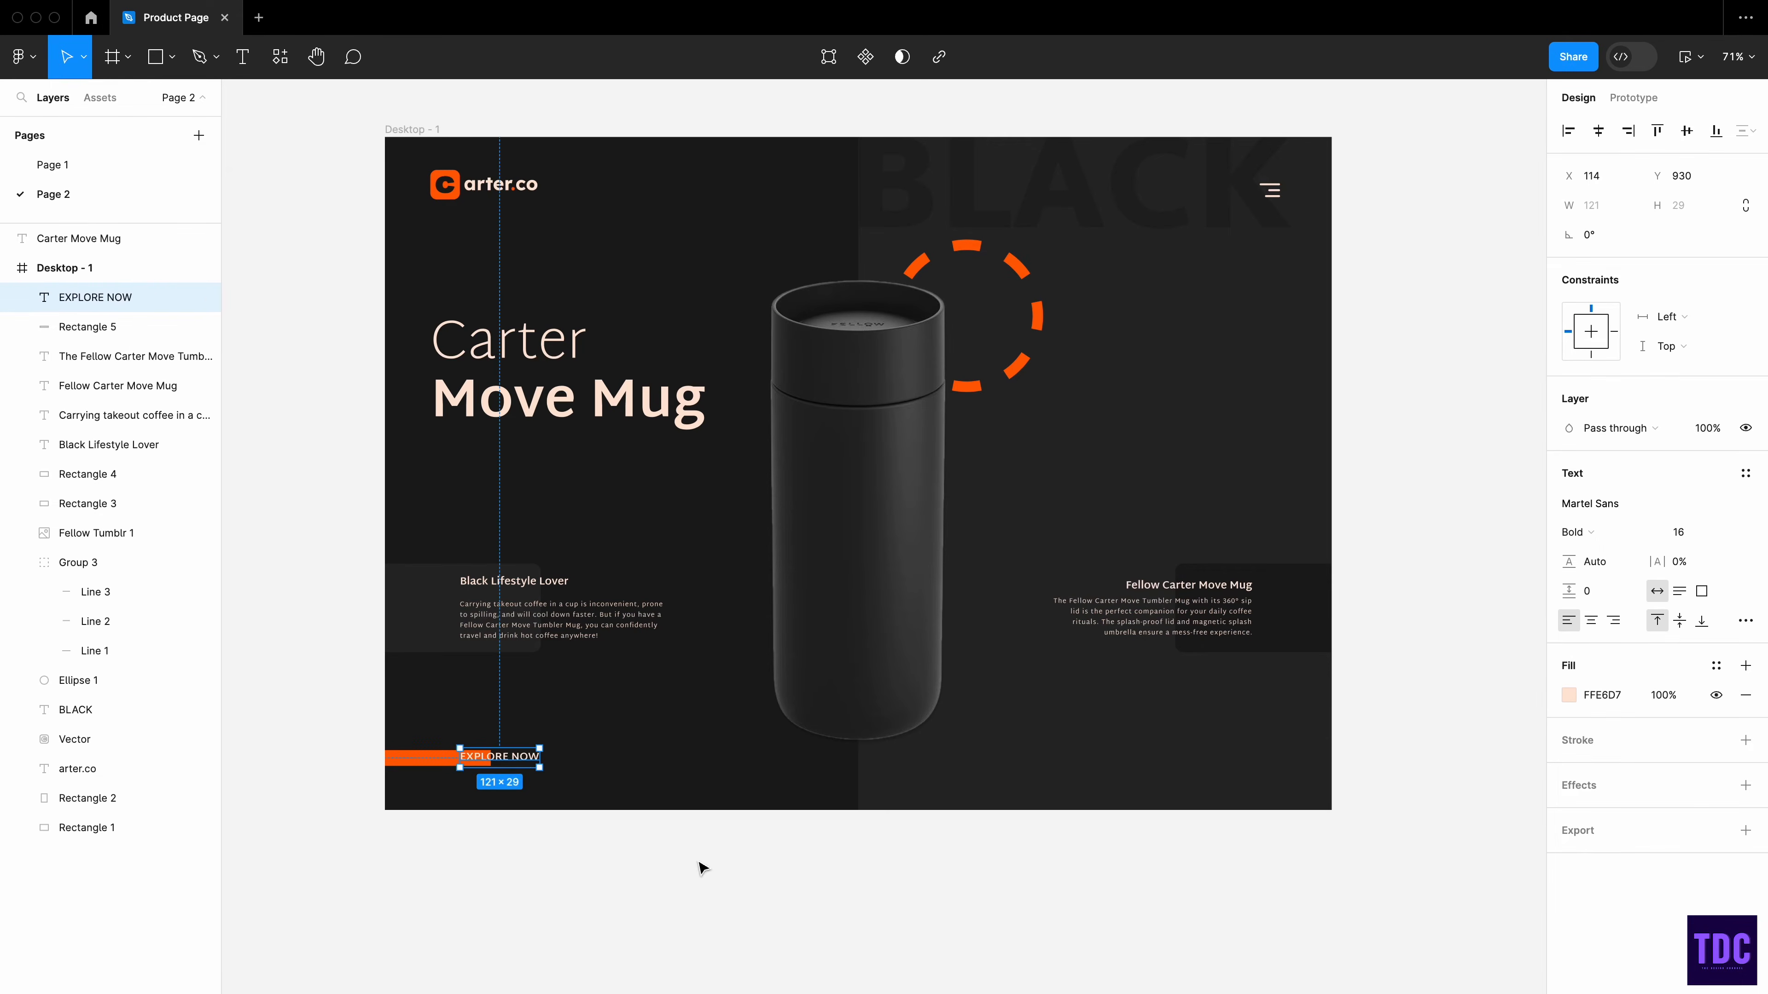
pyautogui.moveTo(518, 761); pyautogui.dragTo(518, 762)
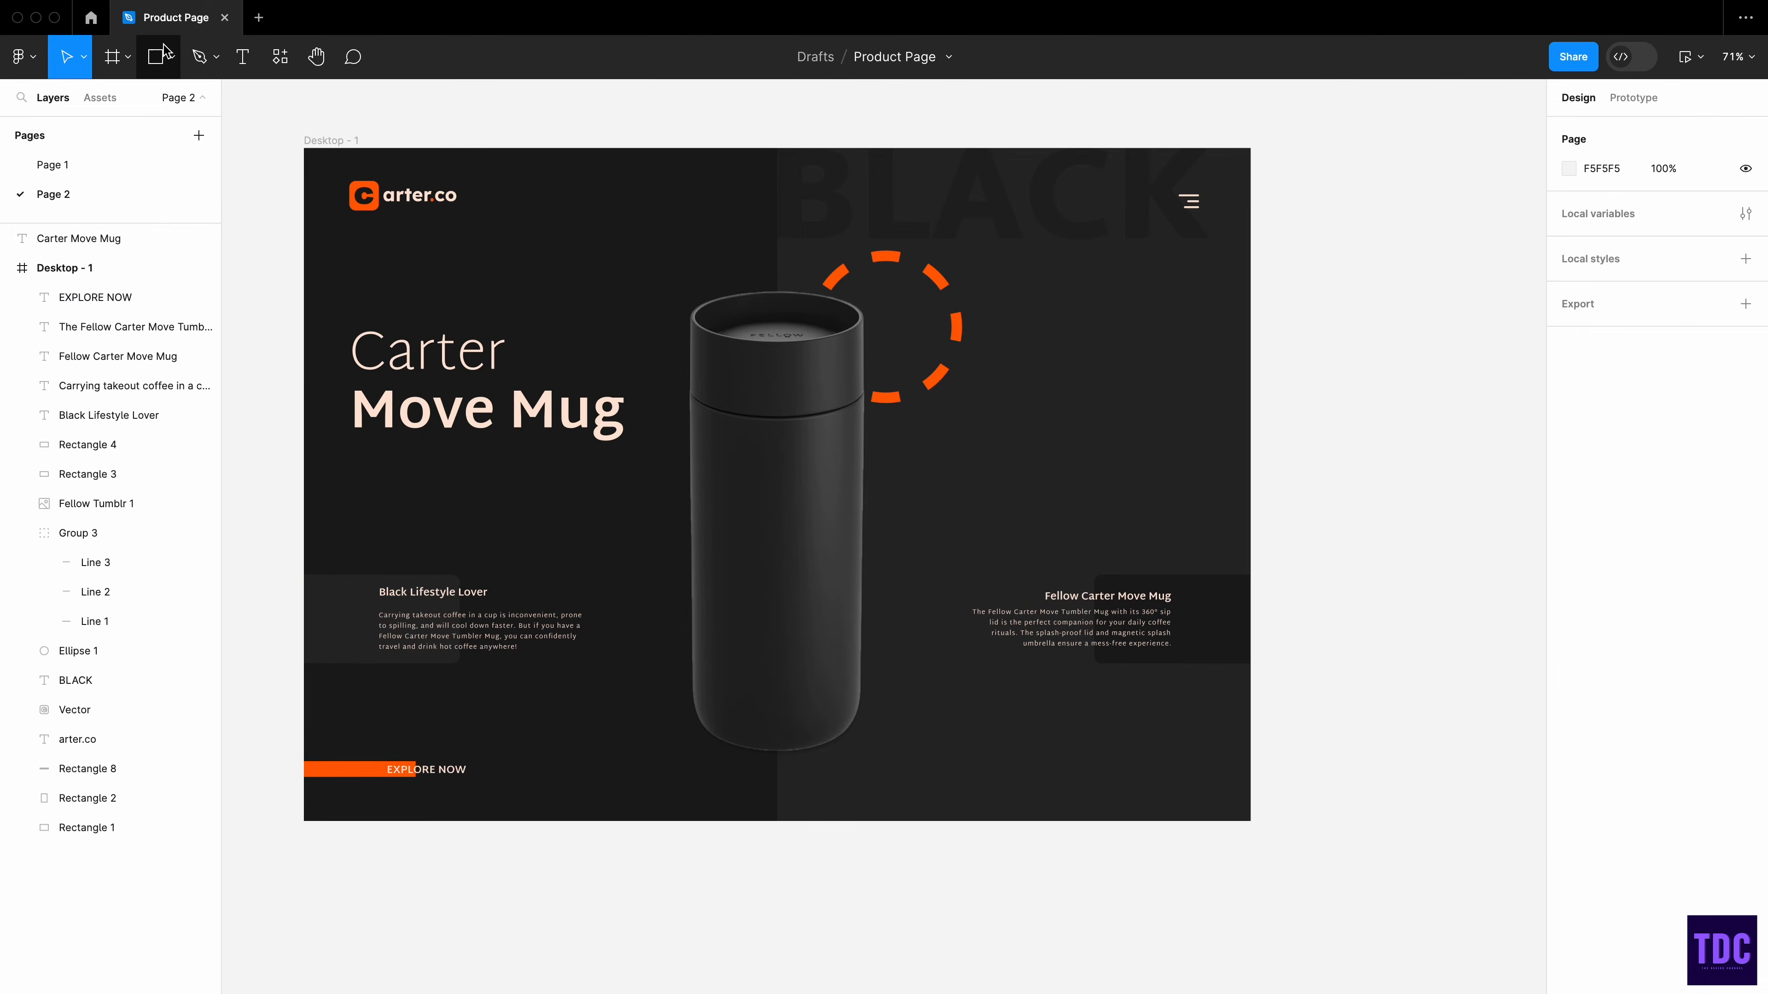
# - Draw a circle about 32 × 32 on the right dark rectangle, beside the Fellow Carter Move Mug text
pyautogui.click(173, 62)
pyautogui.click(132, 169)
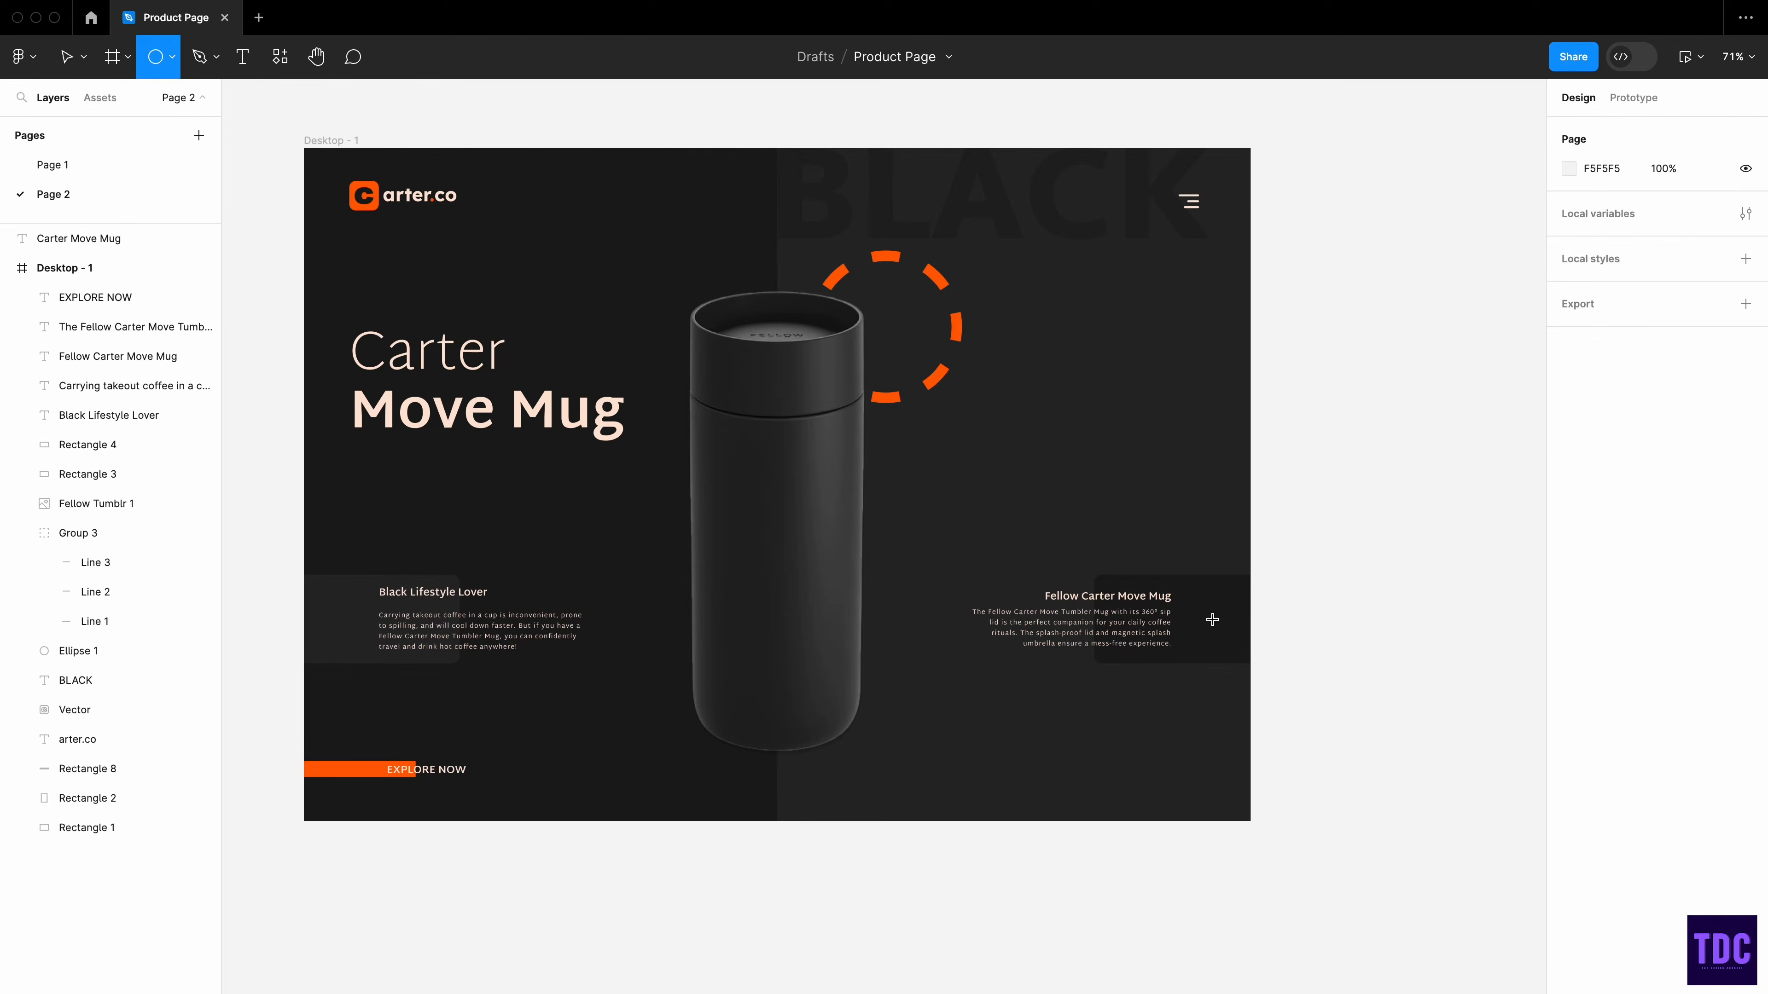
pyautogui.moveTo(1200, 607); pyautogui.dragTo(1223, 635)
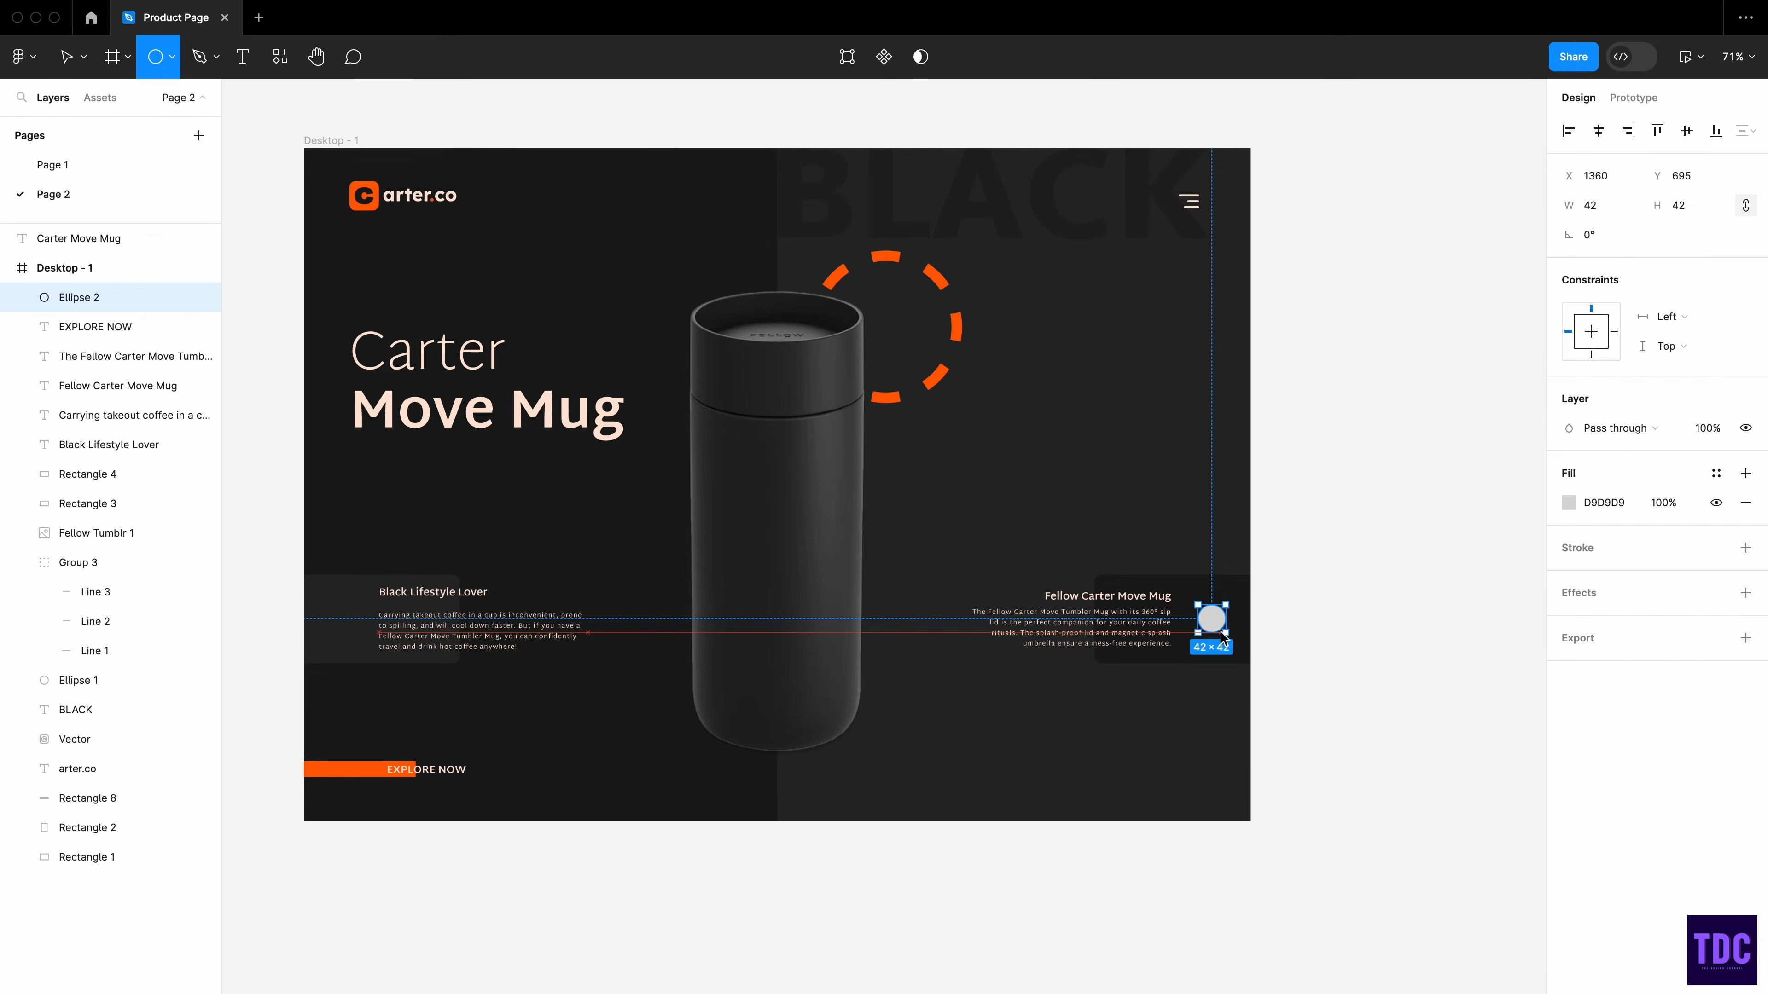
pyautogui.click(1361, 649)
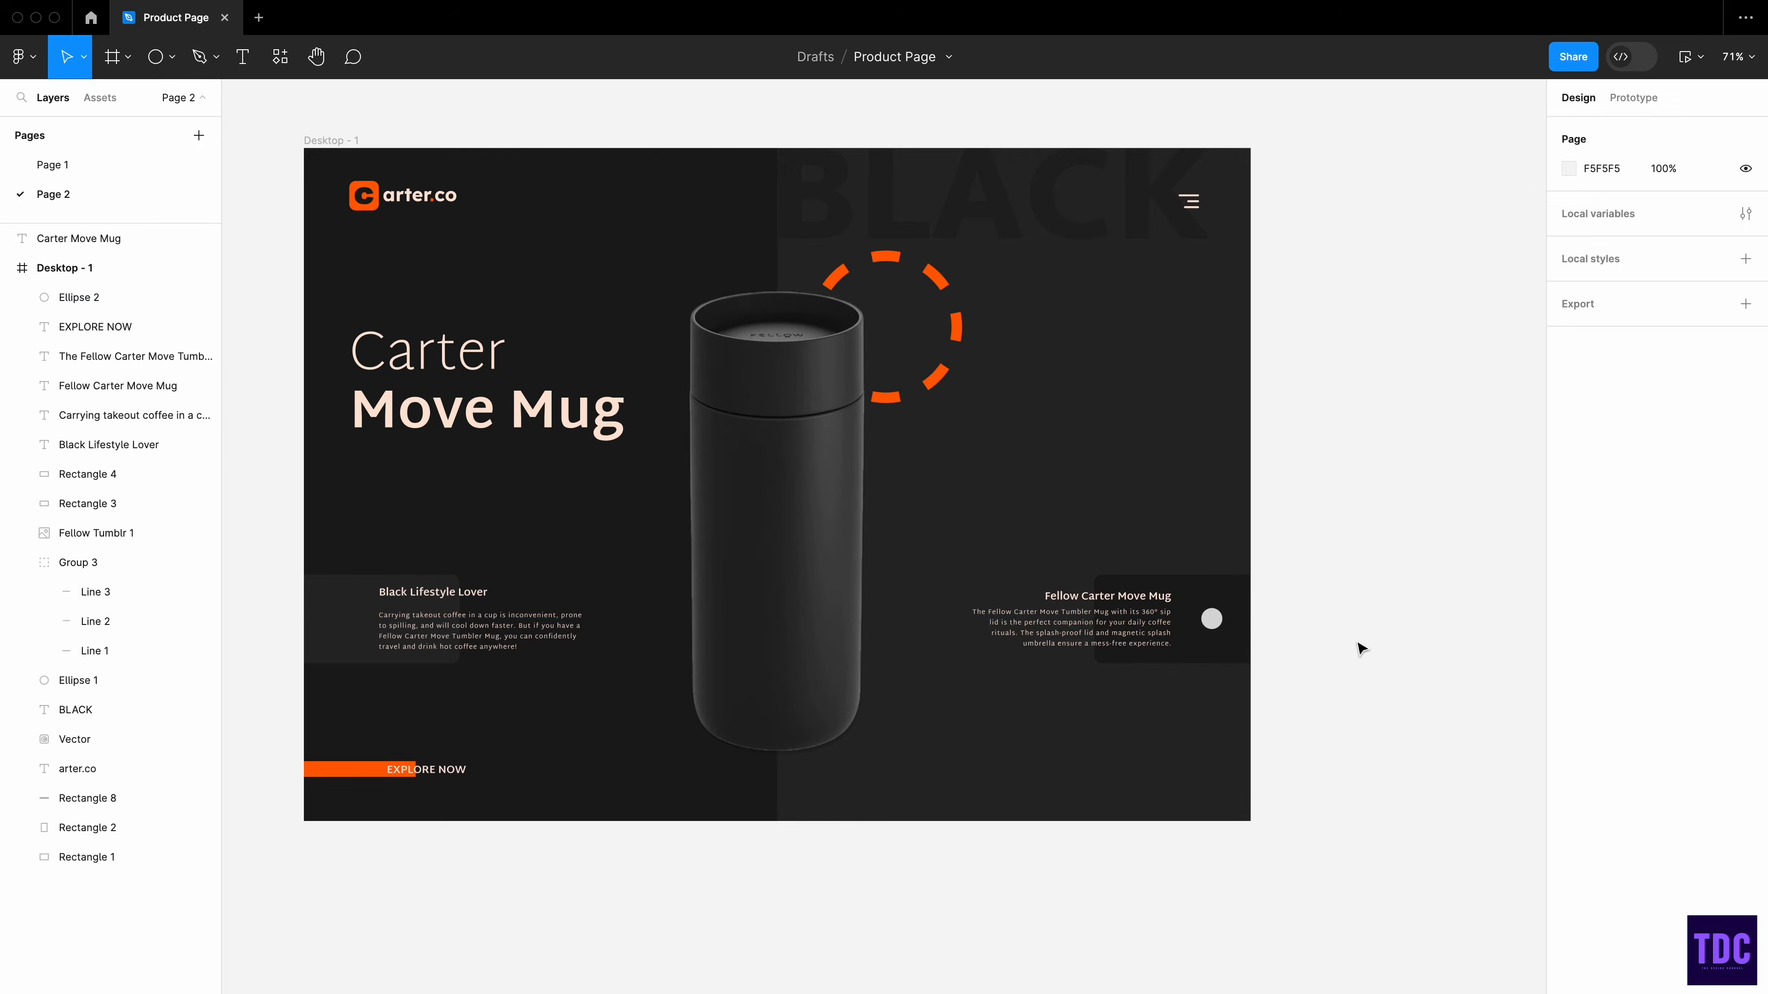
# - Hide the small circle's fill and give it an orange FF5F04 stroke with a weight of 2
pyautogui.click(1213, 622)
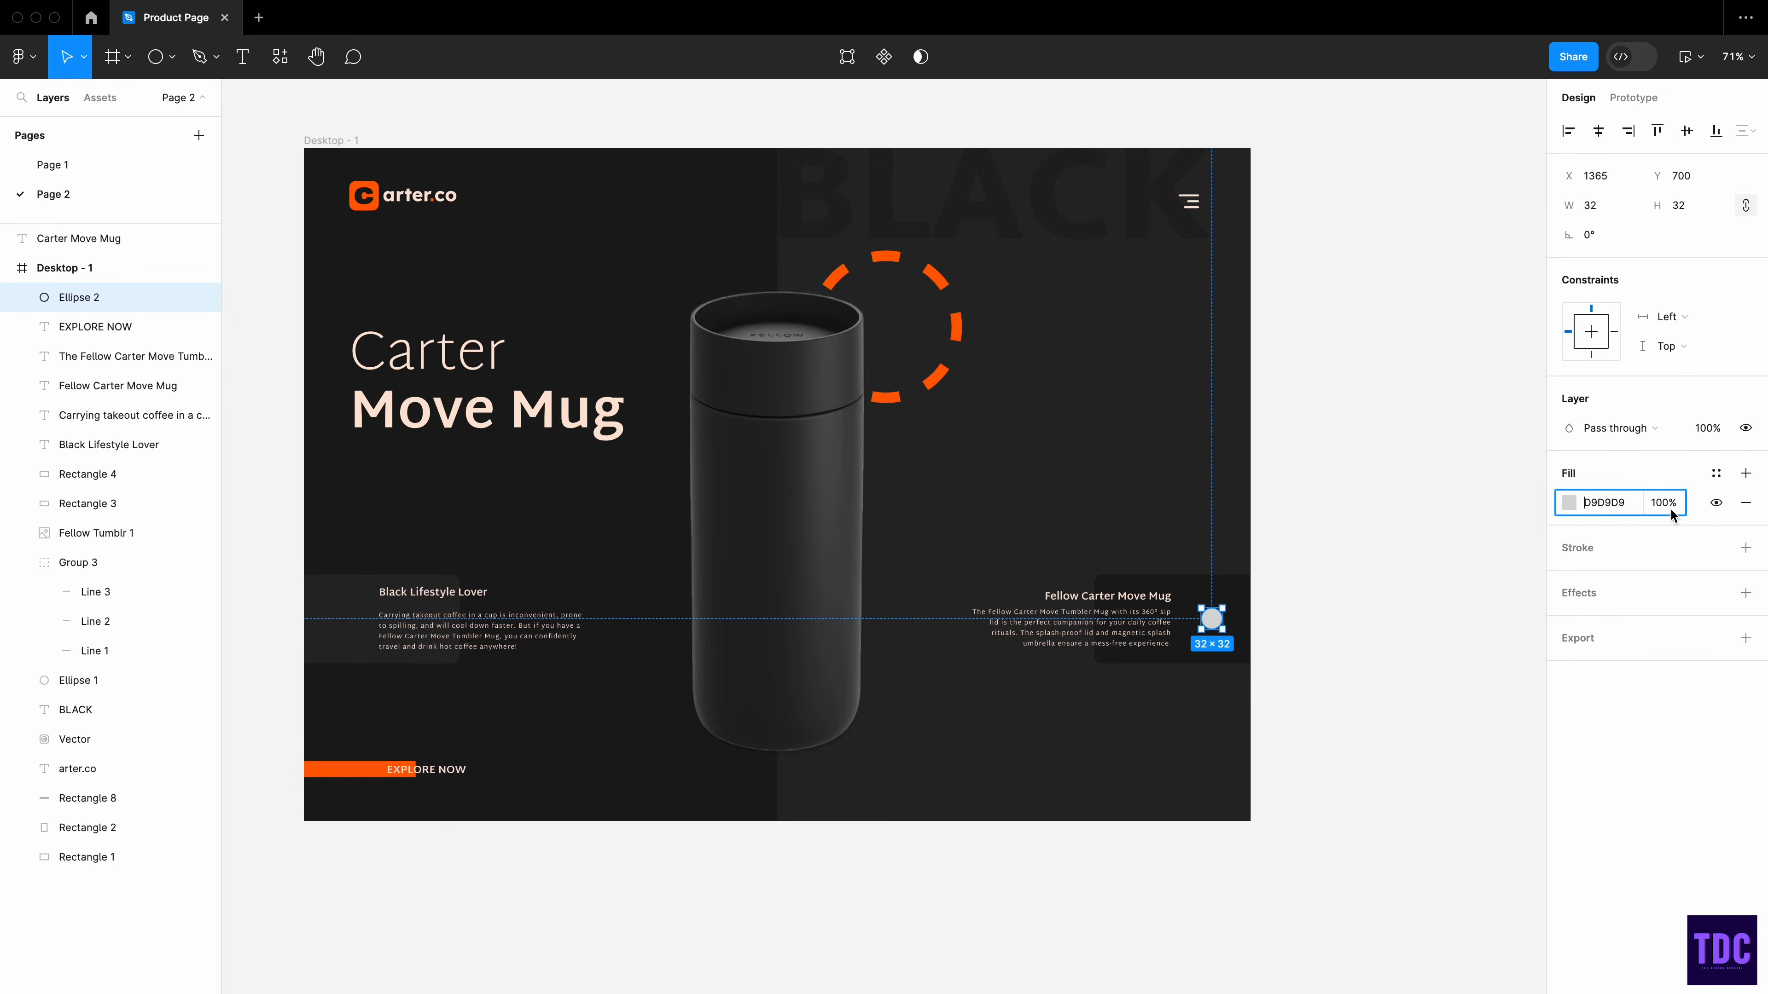
pyautogui.click(1717, 502)
pyautogui.click(1746, 548)
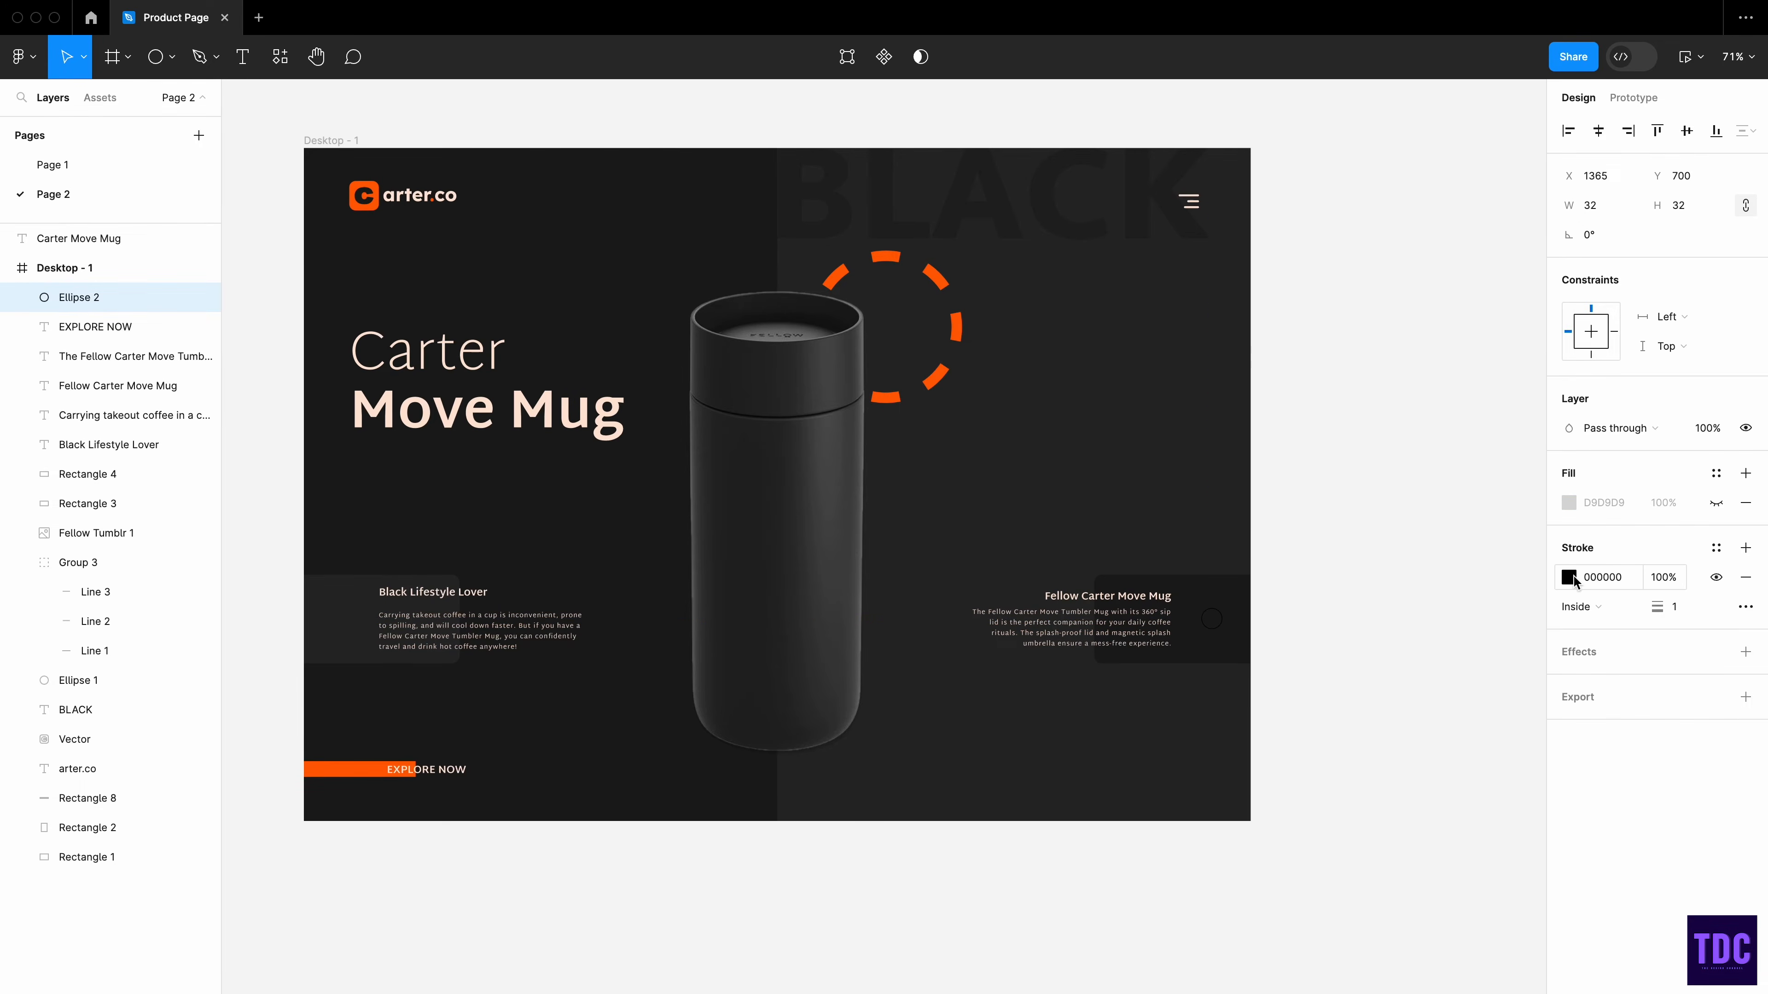
pyautogui.click(1569, 576)
pyautogui.click(1369, 895)
pyautogui.click(1698, 609)
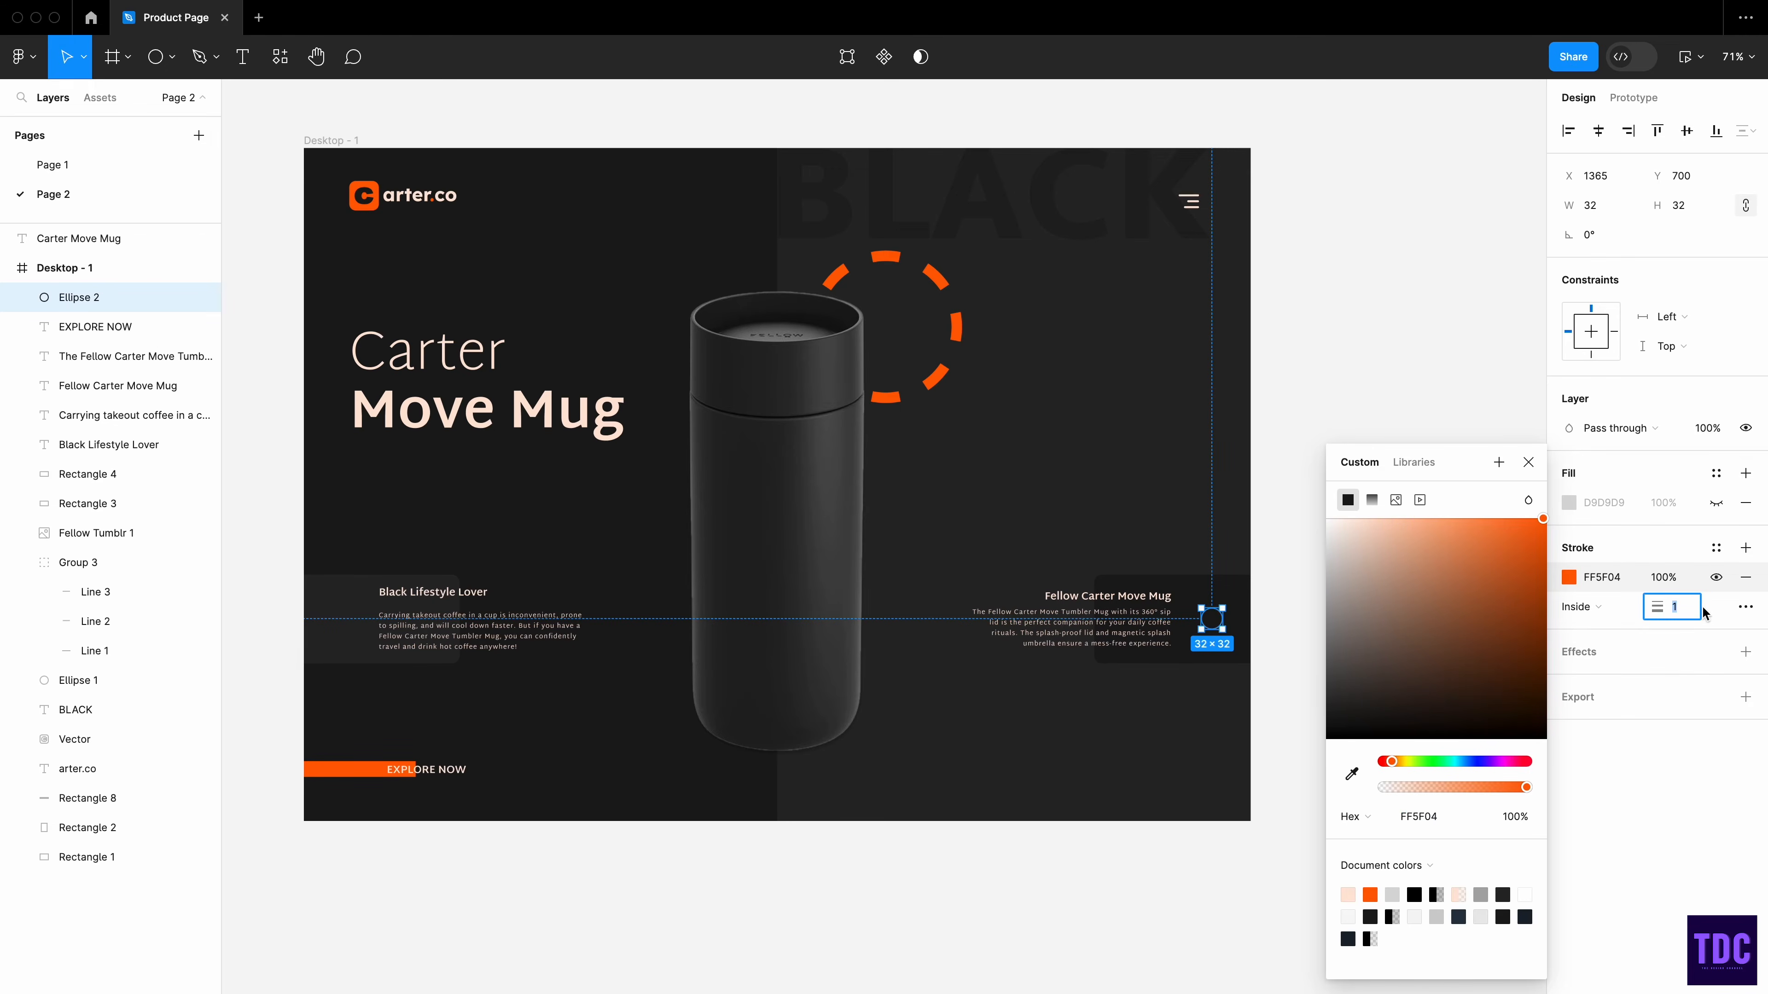
pyautogui.press('Up')
pyautogui.click(1308, 416)
# - Enlarge the orange circle to about 41 × 41 and position it at X 1353, Y 693
pyautogui.hscroll(1, 1215, 619)
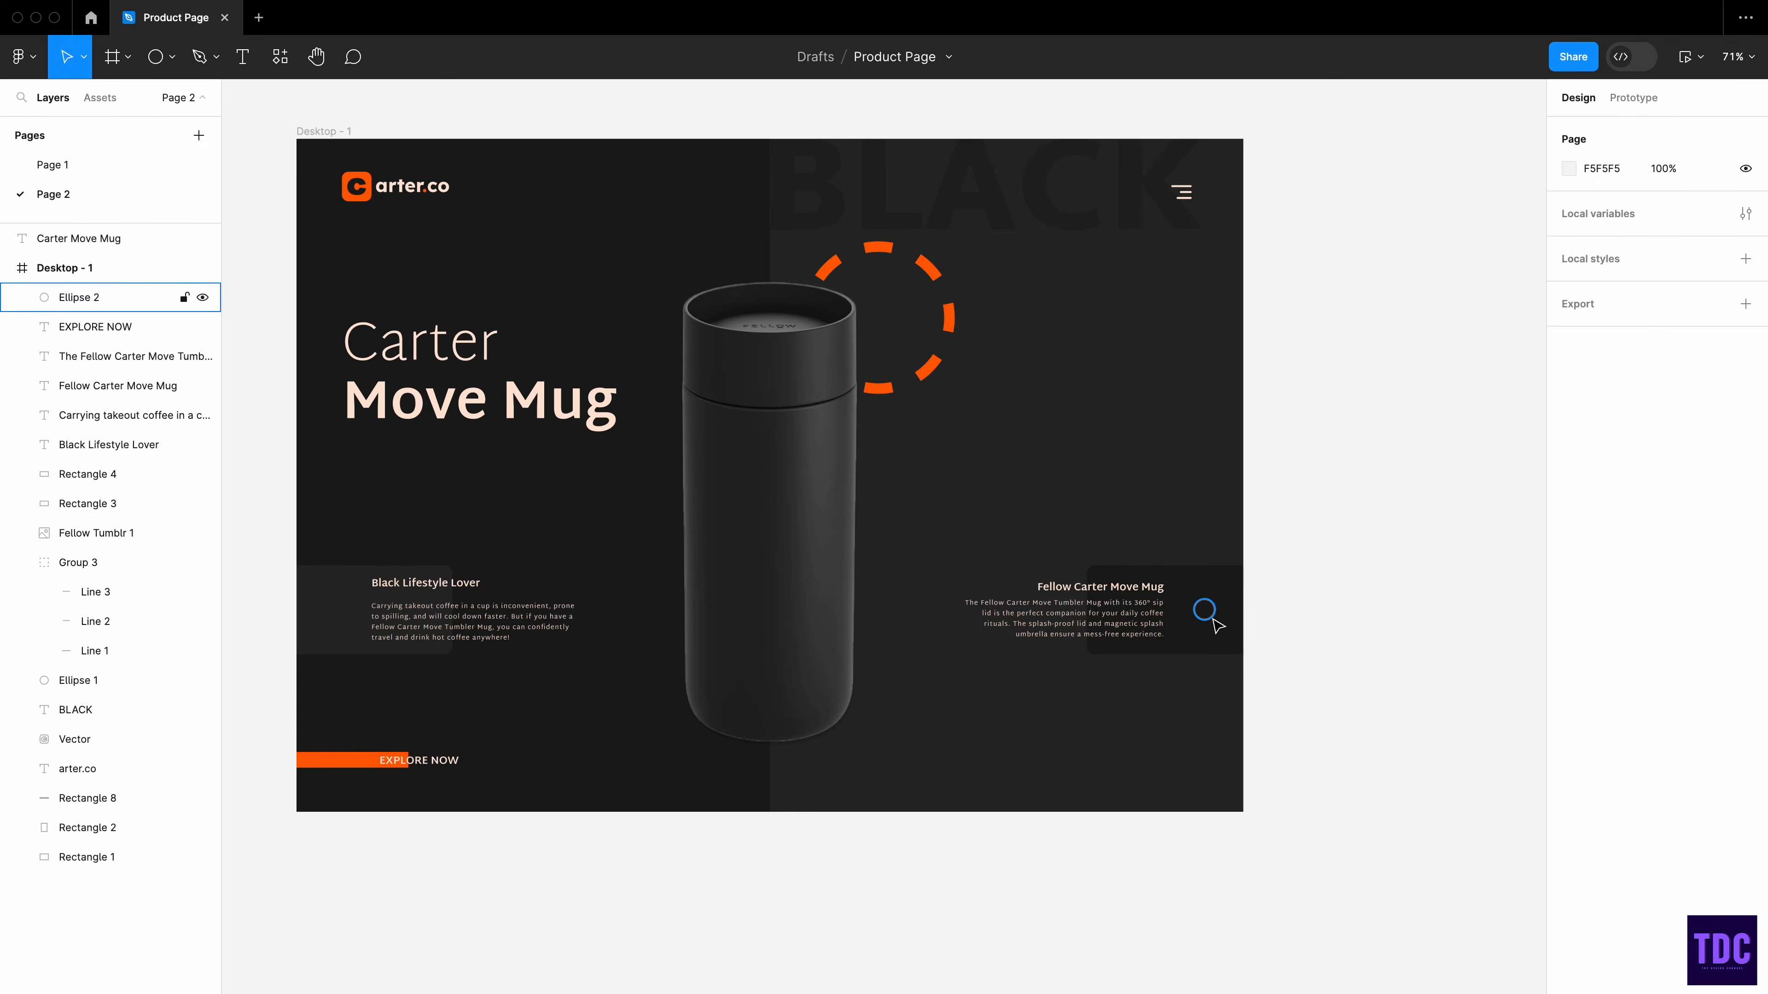
pyautogui.moveTo(1213, 619); pyautogui.dragTo(1212, 618)
pyautogui.scroll(-1, 1215, 624)
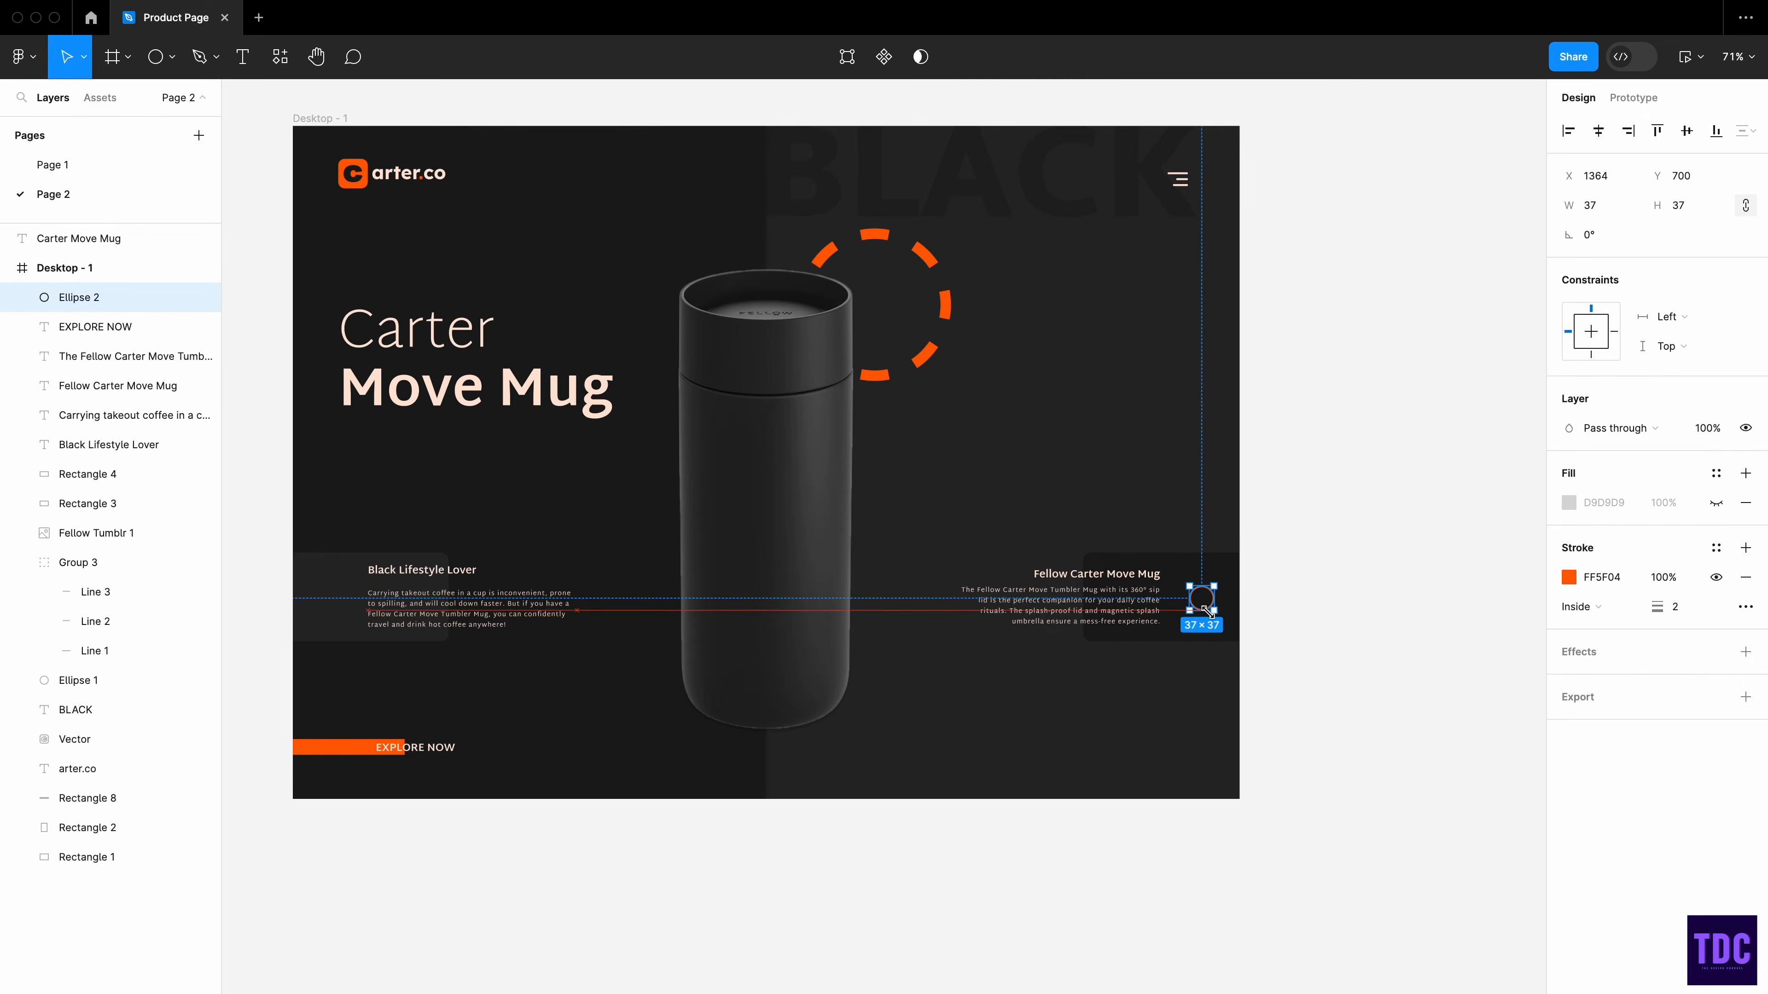
pyautogui.click(1330, 589)
pyautogui.moveTo(1217, 619); pyautogui.dragTo(1210, 614)
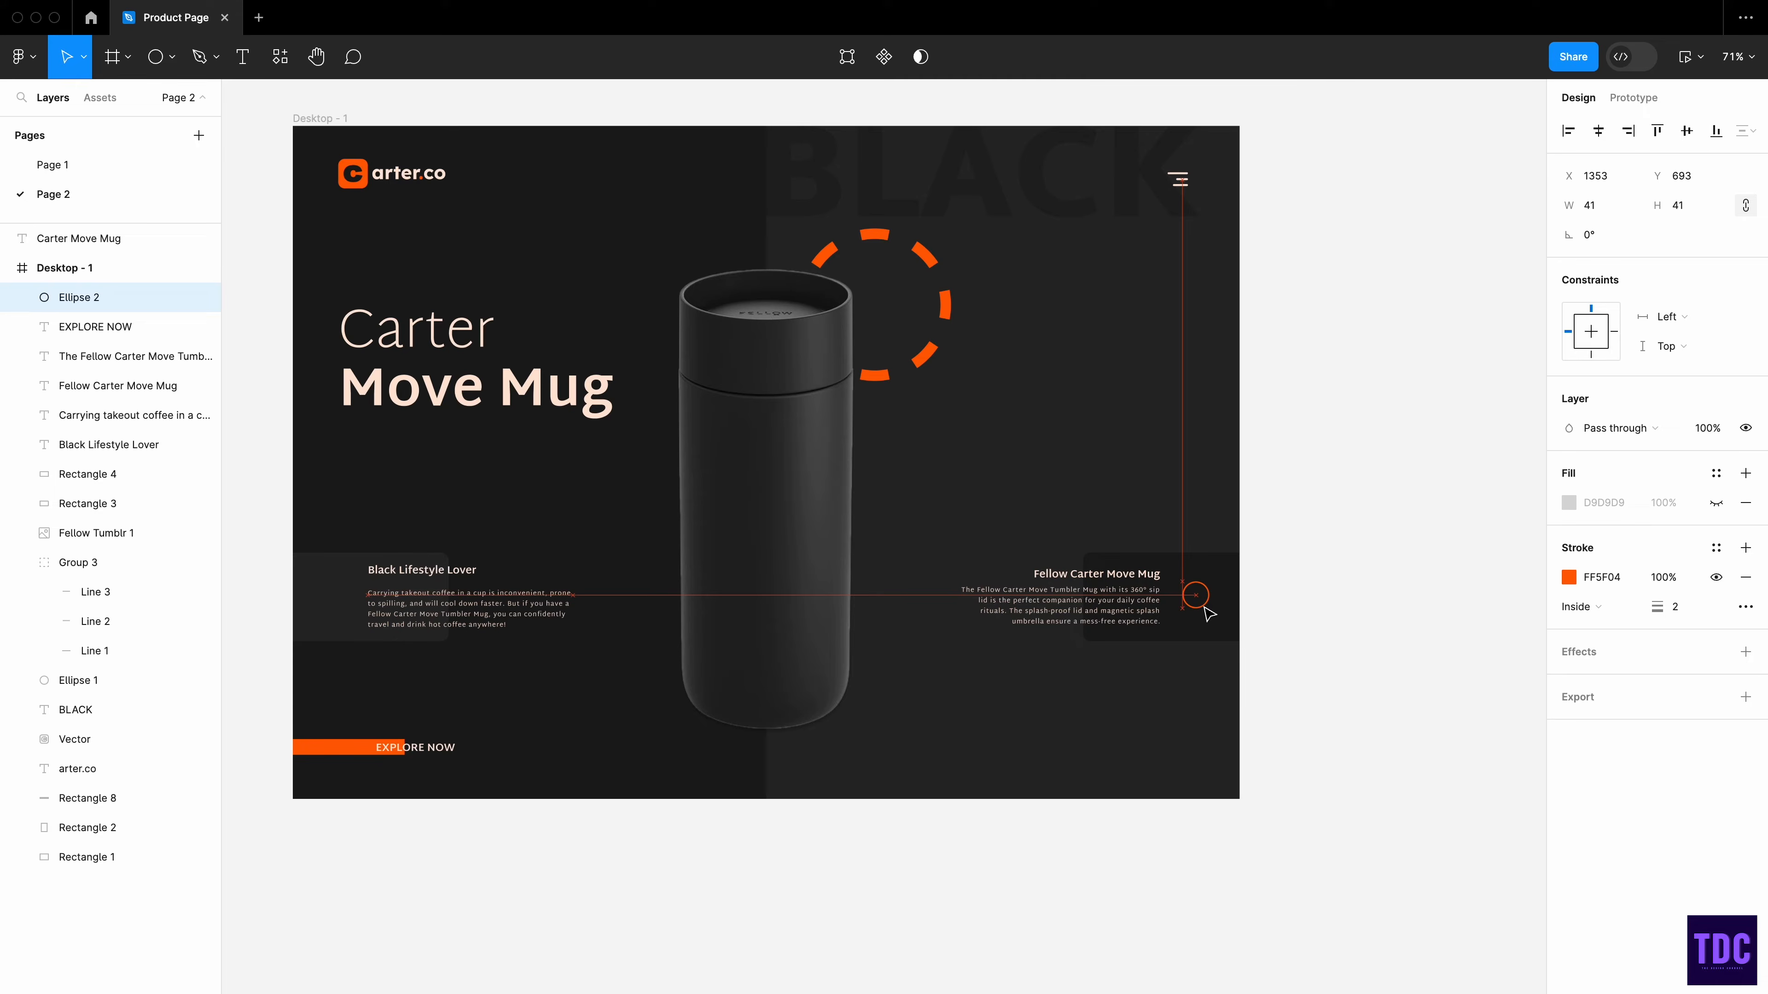
pyautogui.click(1390, 579)
# - Draw a triangle about 19 × 21 on the empty canvas beside the frame and fill it with orange FF5F04
pyautogui.click(171, 57)
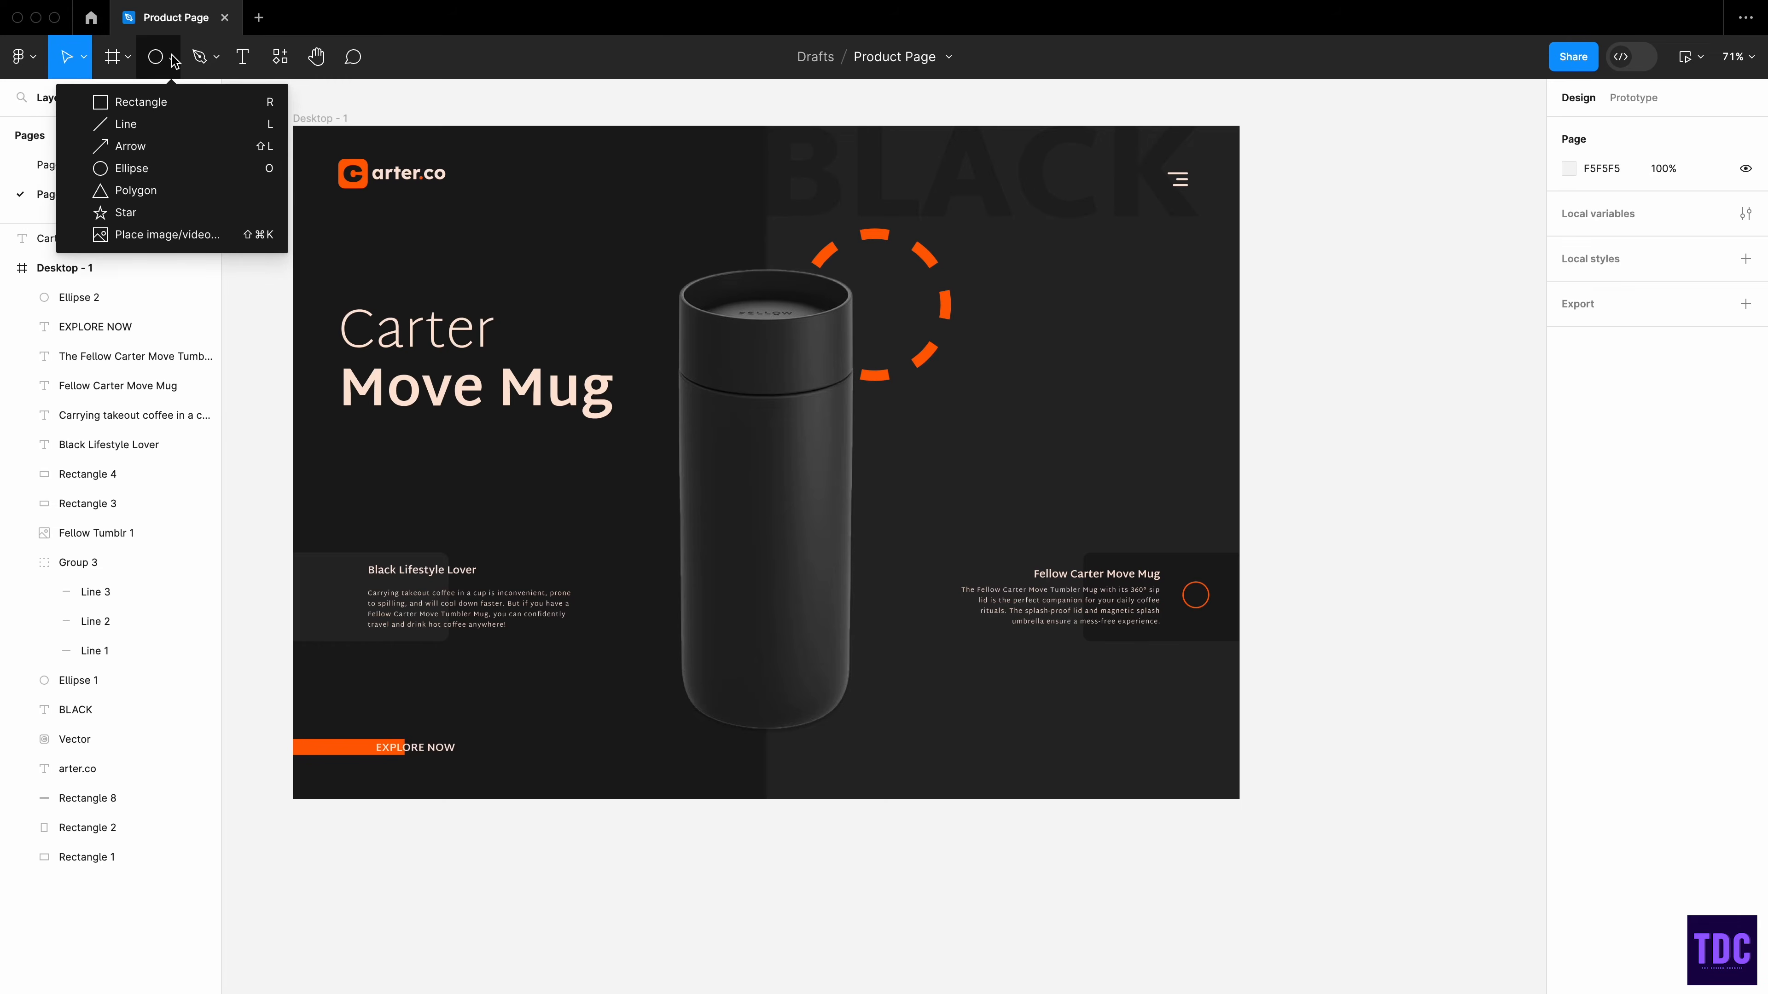
pyautogui.click(140, 192)
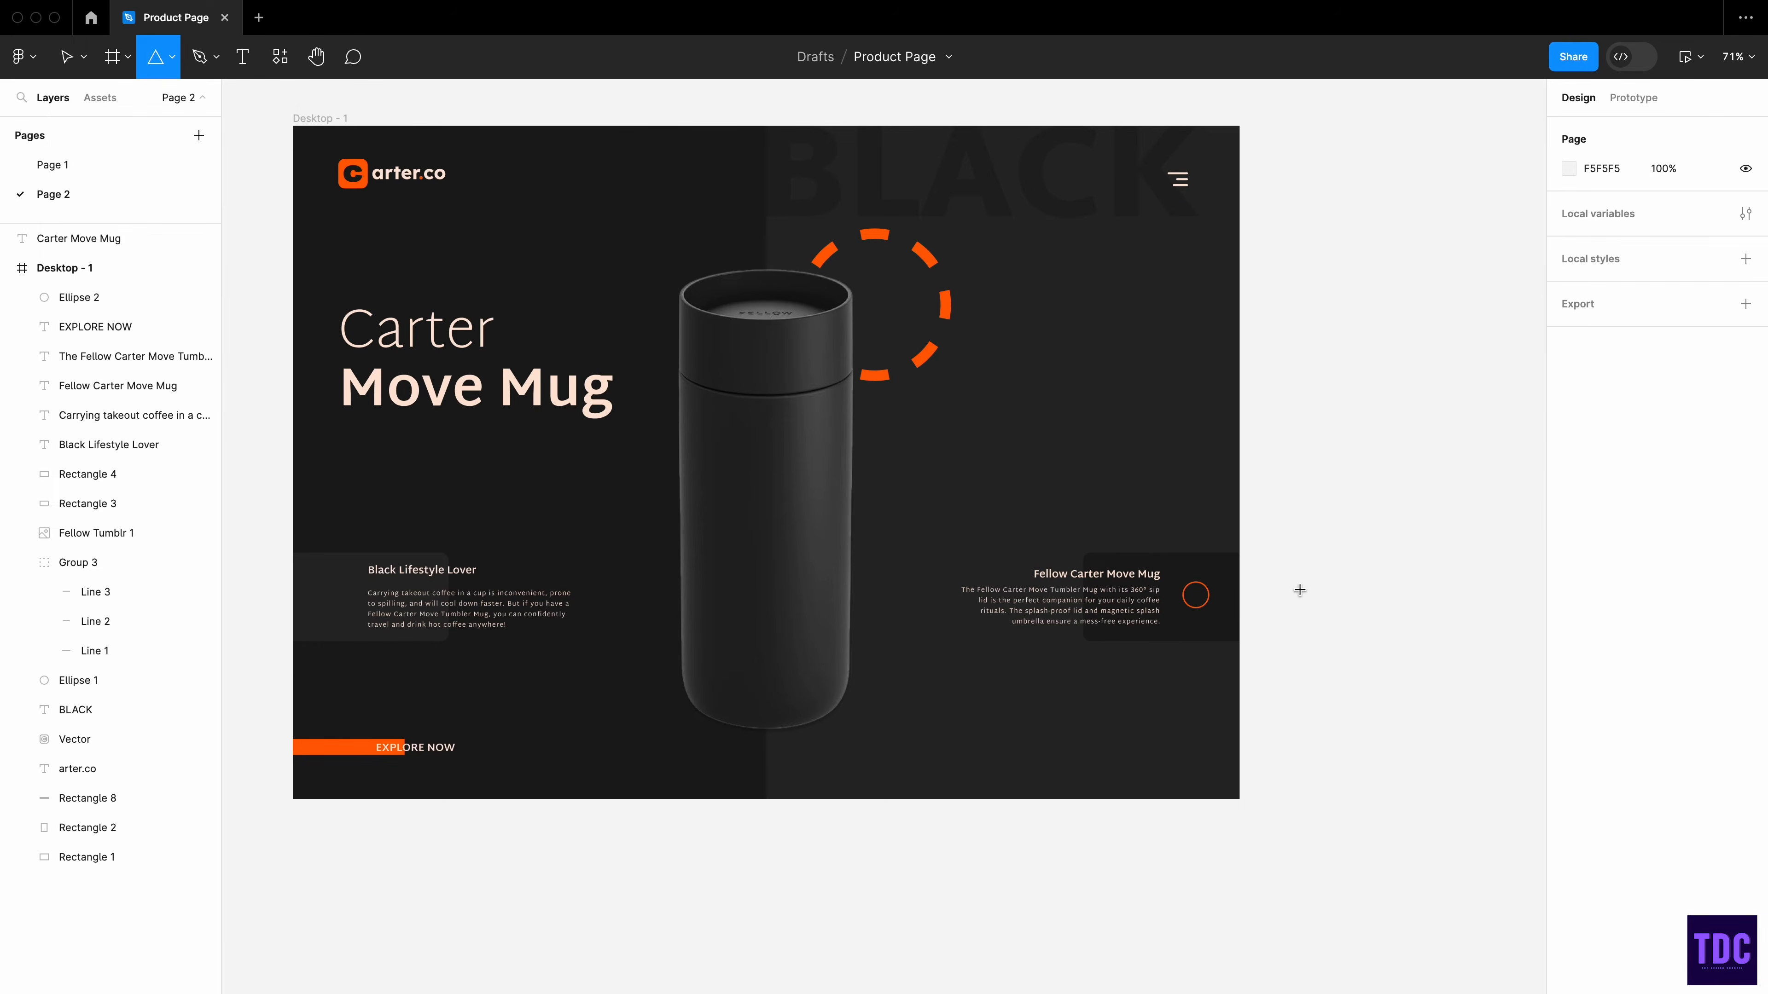
pyautogui.moveTo(1295, 584); pyautogui.dragTo(1312, 604)
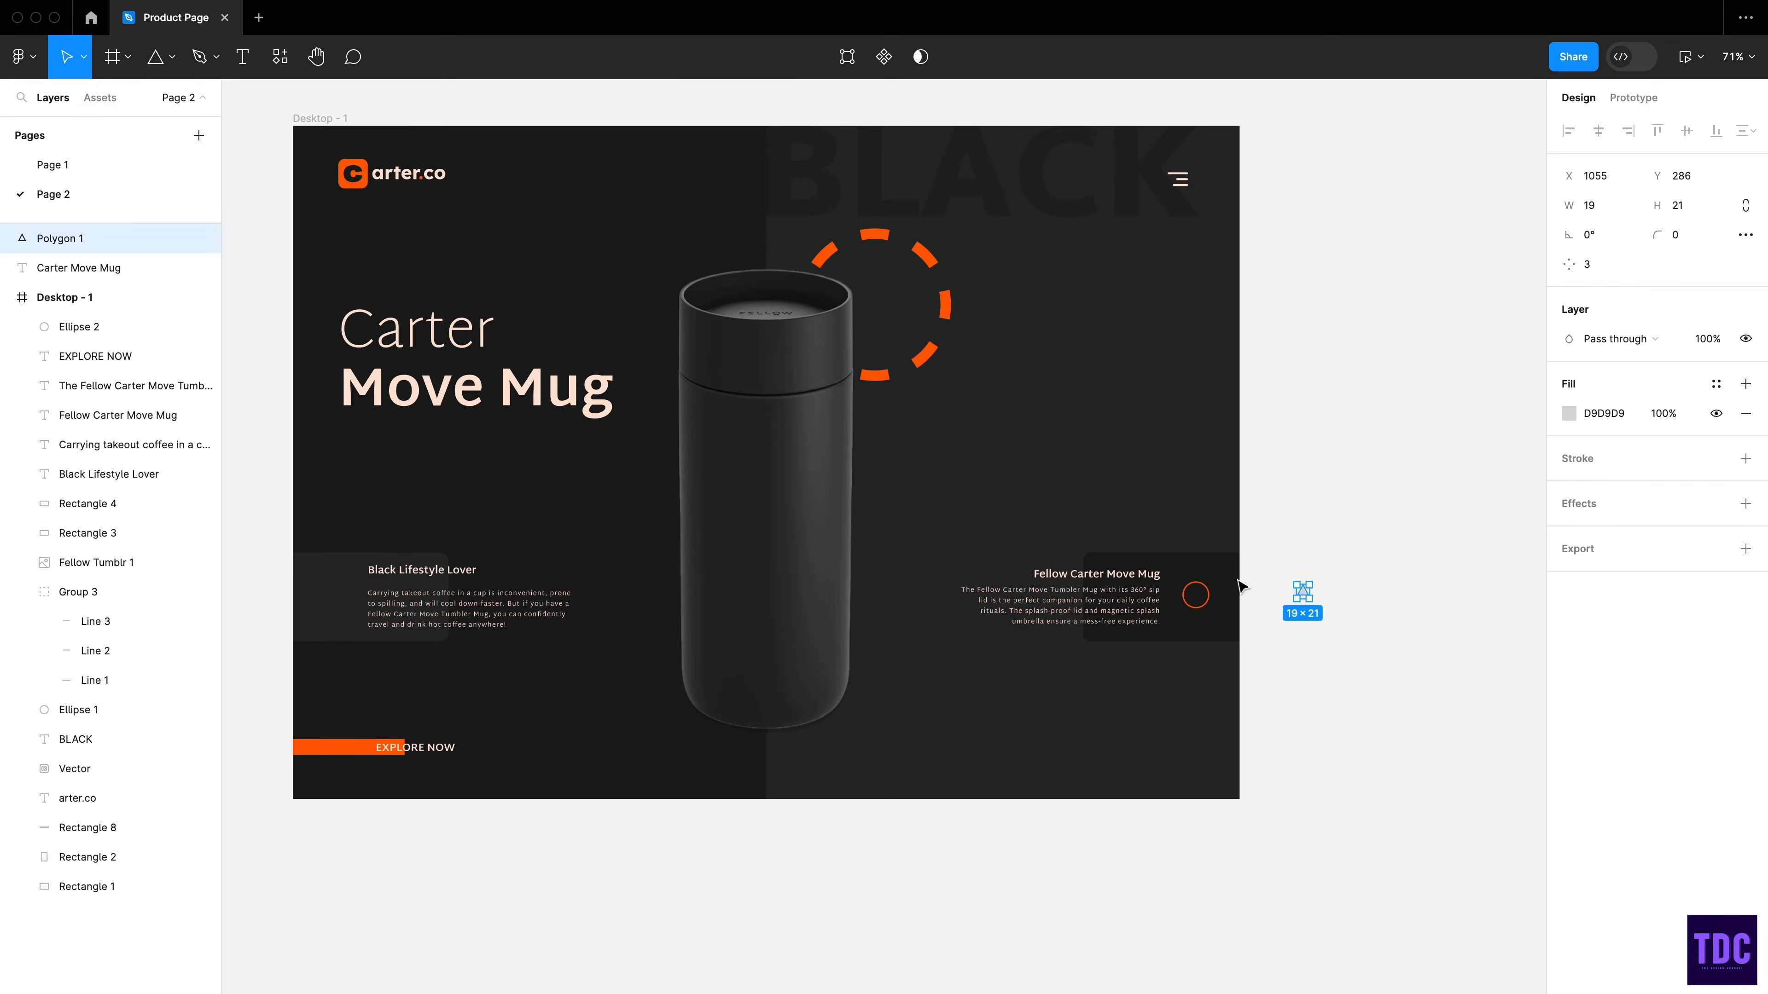
pyautogui.click(1569, 413)
pyautogui.click(1371, 849)
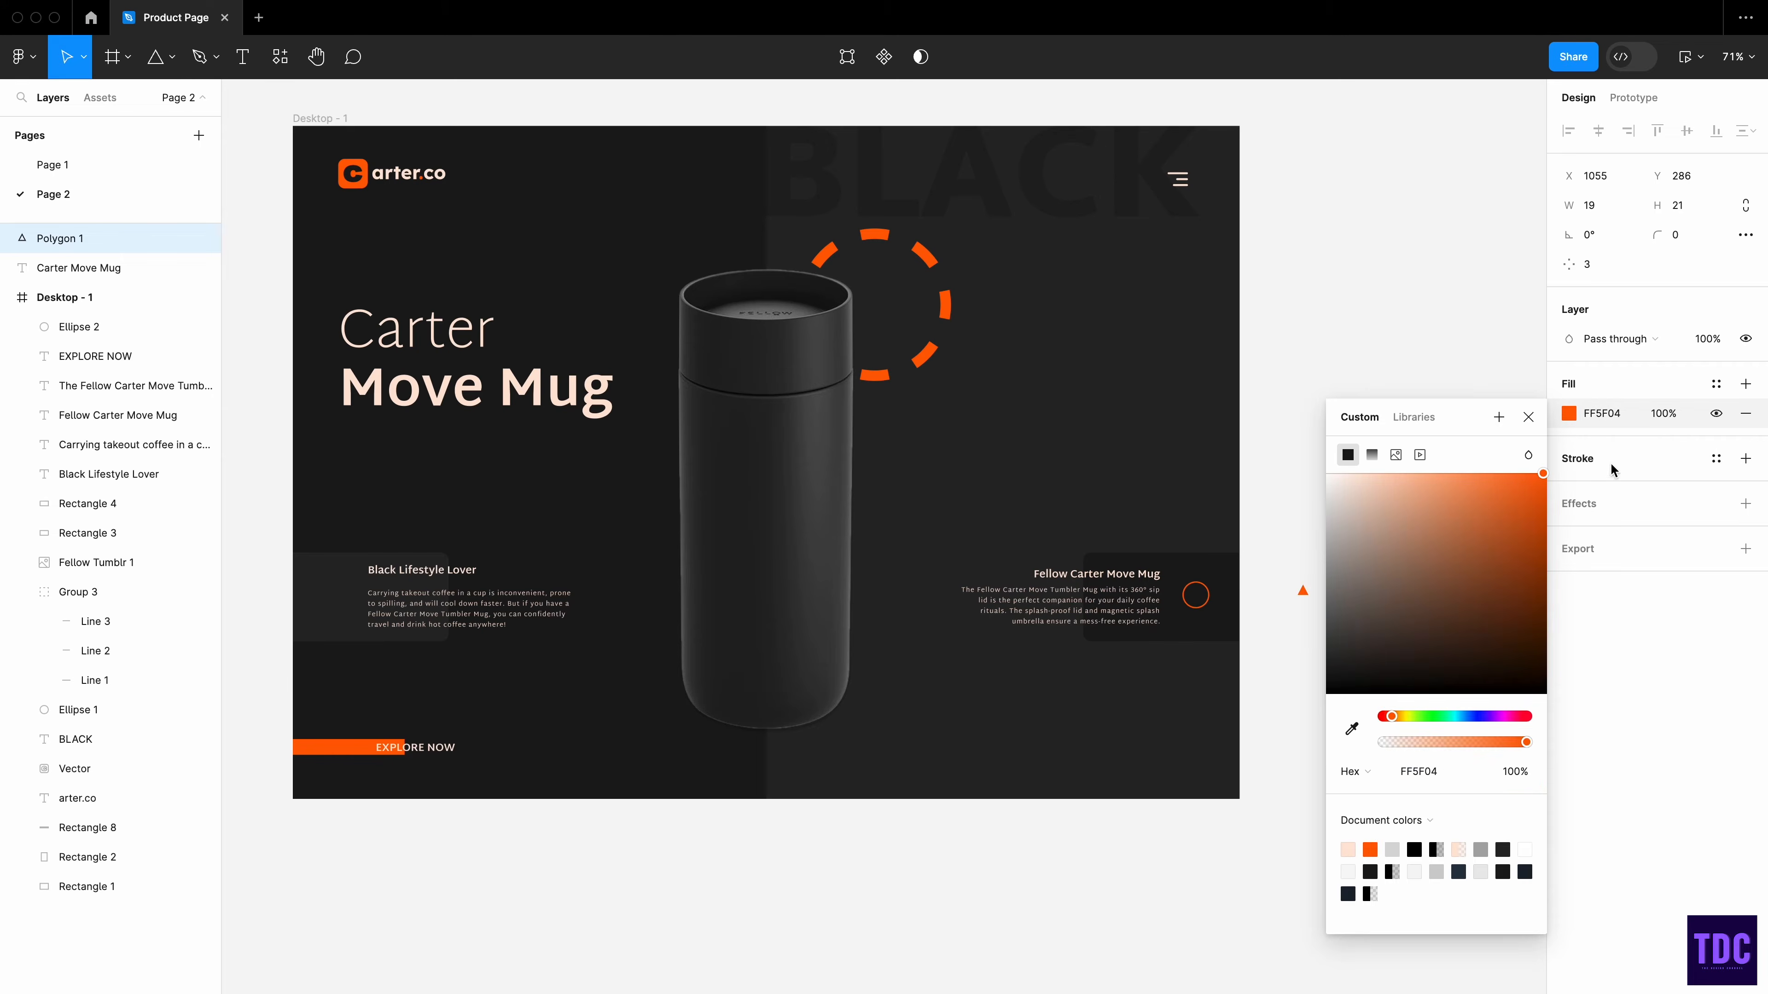
# - Add a stroke to the orange triangle and hide that stroke
pyautogui.click(1607, 465)
pyautogui.click(1605, 465)
pyautogui.click(1716, 488)
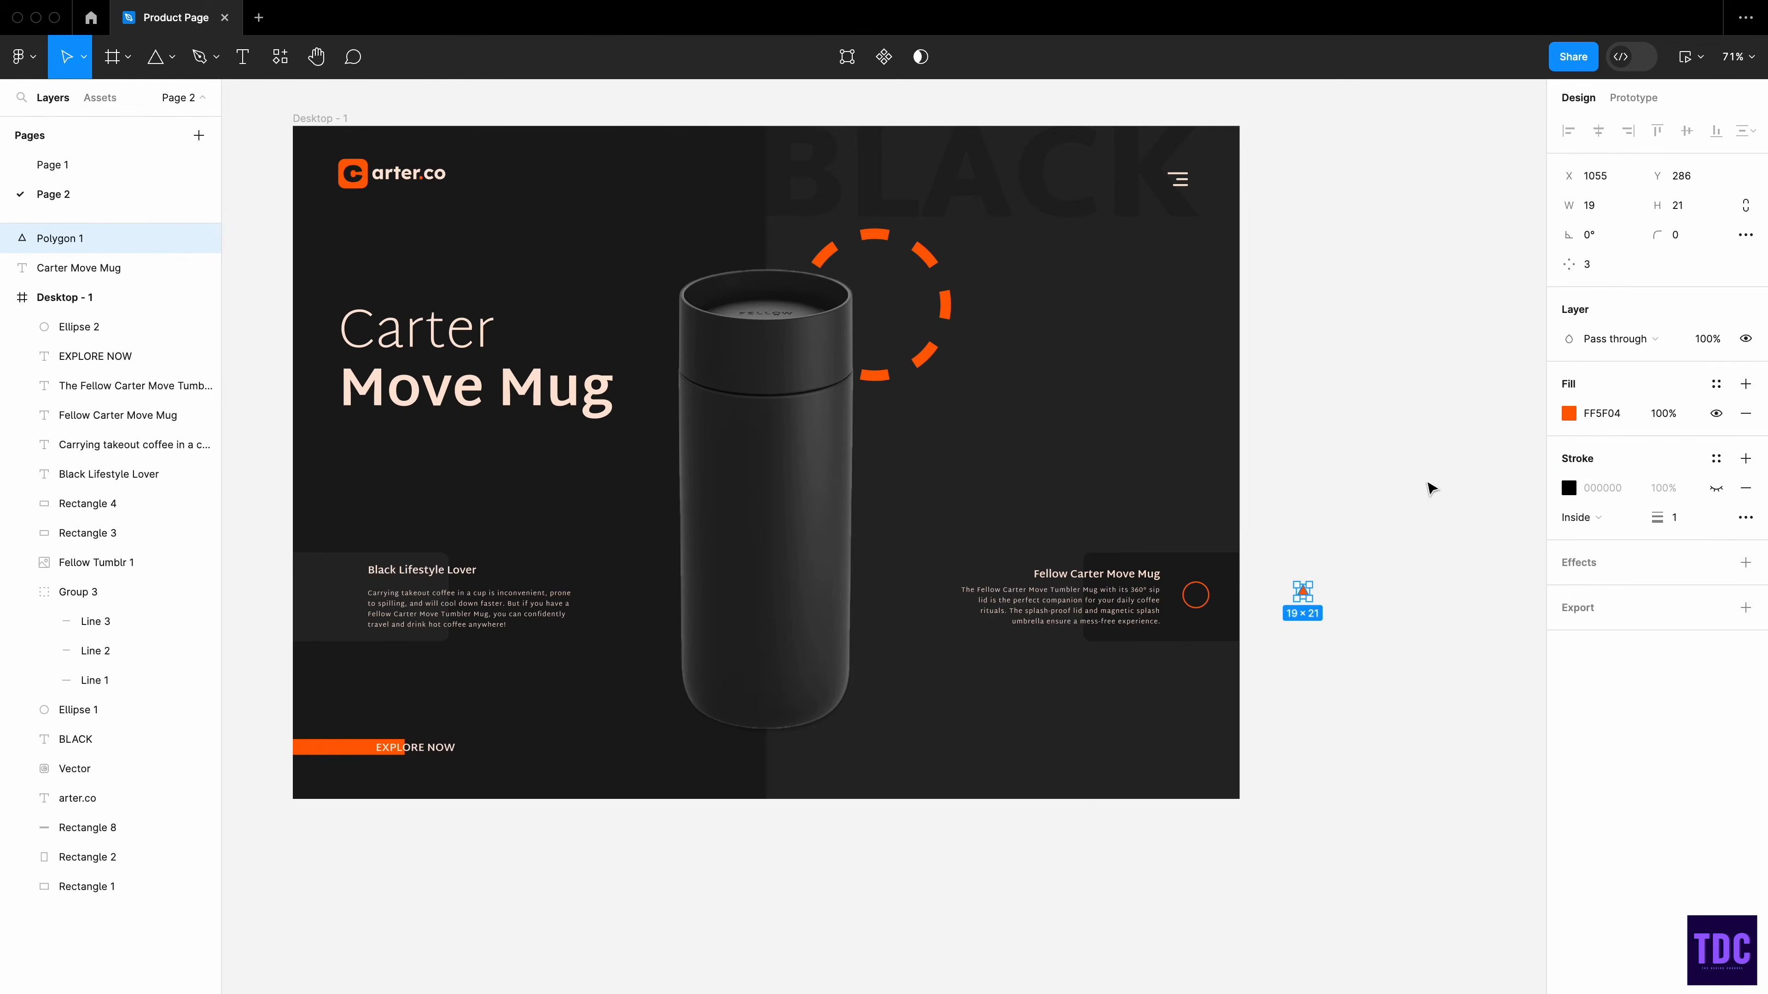
pyautogui.click(1333, 572)
# - Rotate the triangle to -90° so it points right and place it inside the orange circle as a play symbol
pyautogui.click(1302, 591)
pyautogui.moveTo(1315, 576); pyautogui.dragTo(1202, 600)
pyautogui.press('Escape')
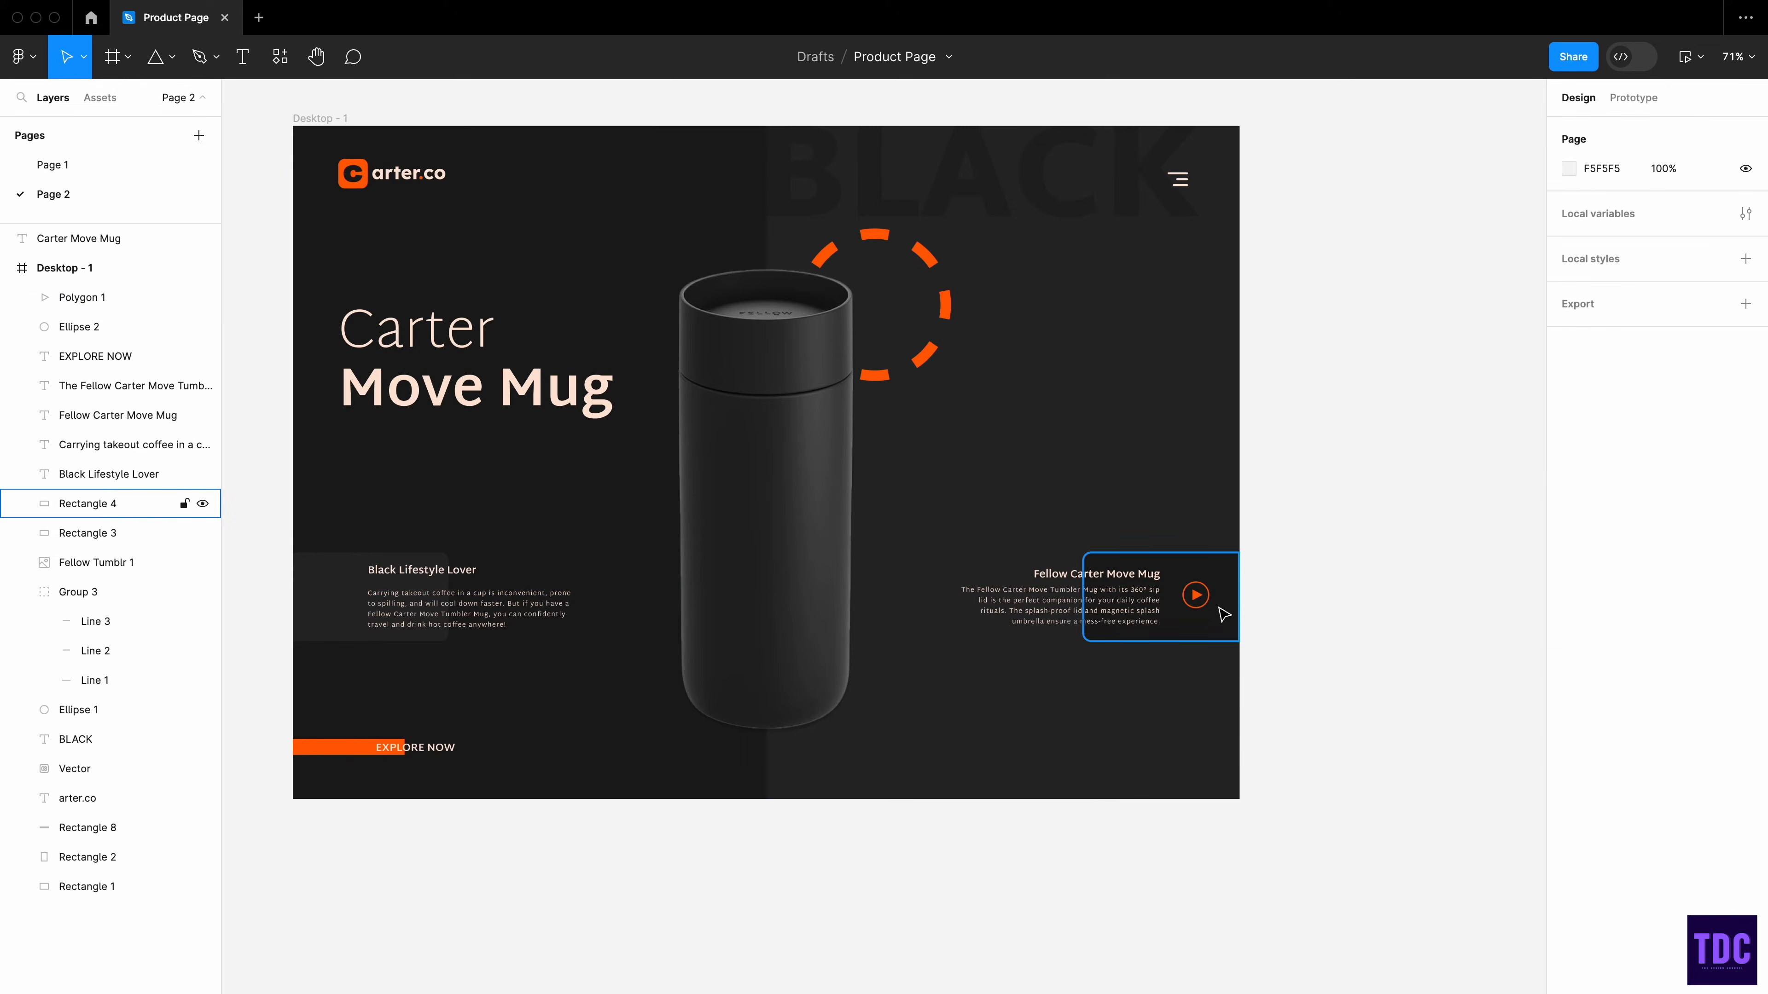
# - Shrink the play triangle to about 15 × 17 inside its circle and group the two shapes
pyautogui.click(1197, 596)
pyautogui.scroll(10, 1244, 600)
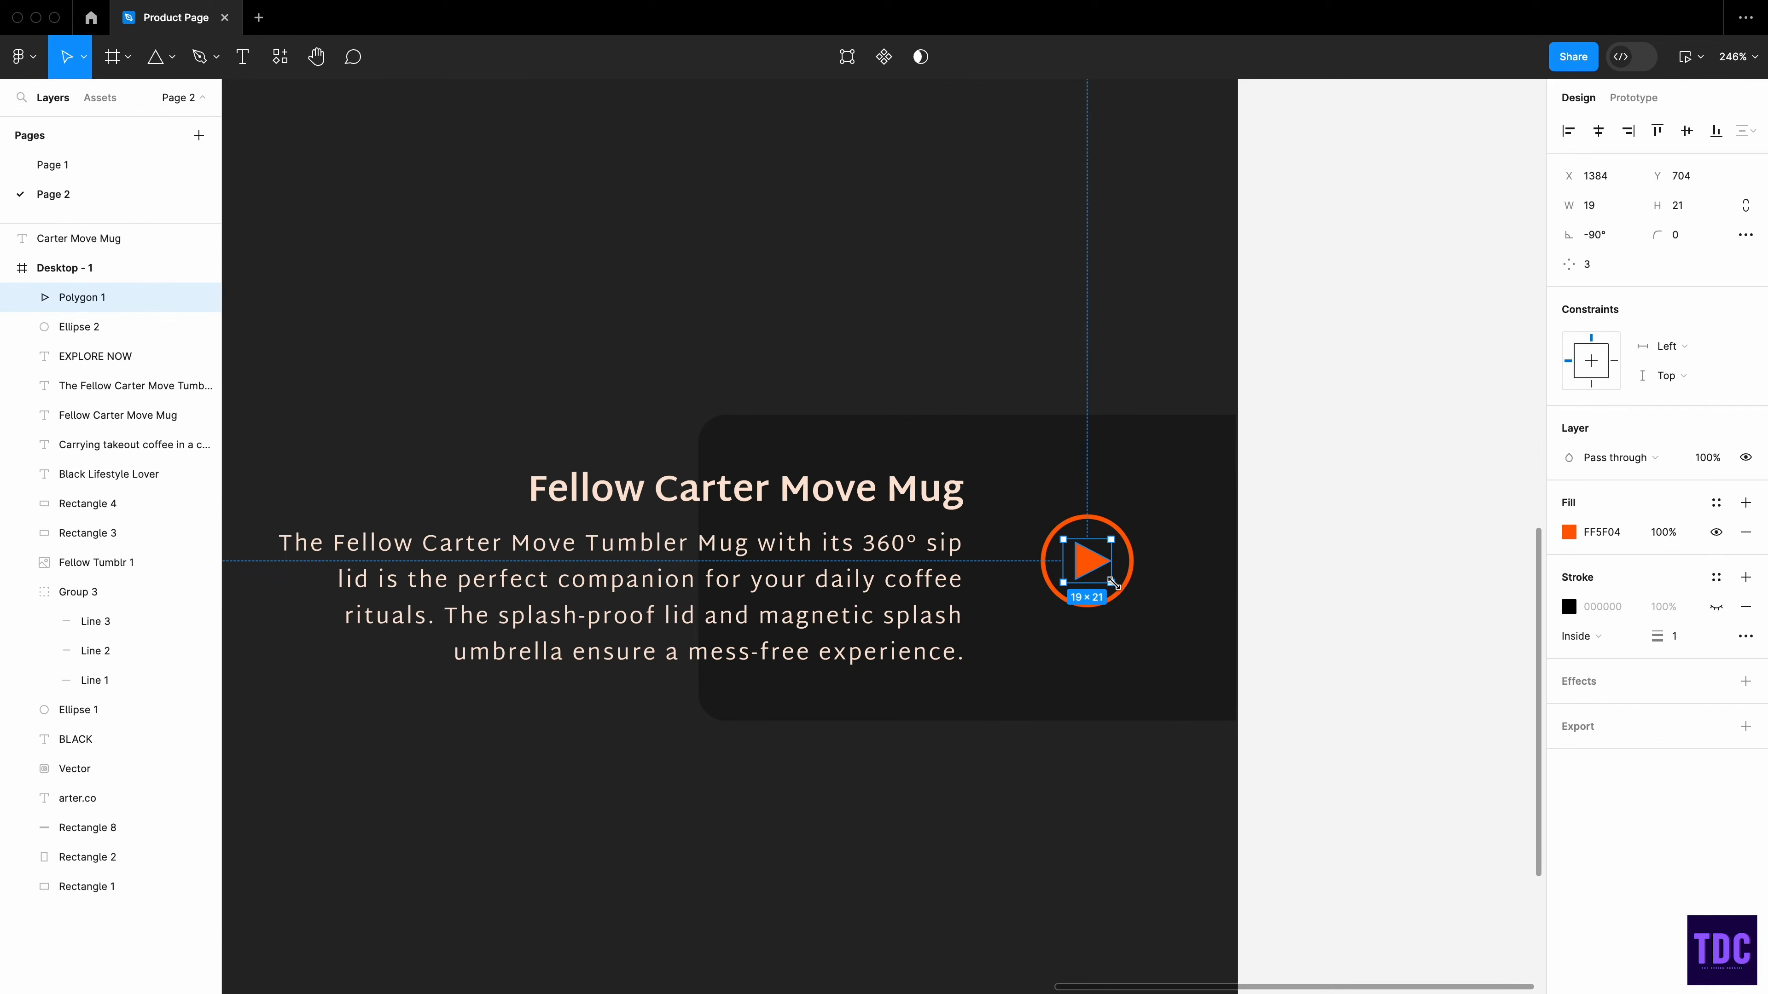
pyautogui.moveTo(1112, 584); pyautogui.dragTo(1096, 571)
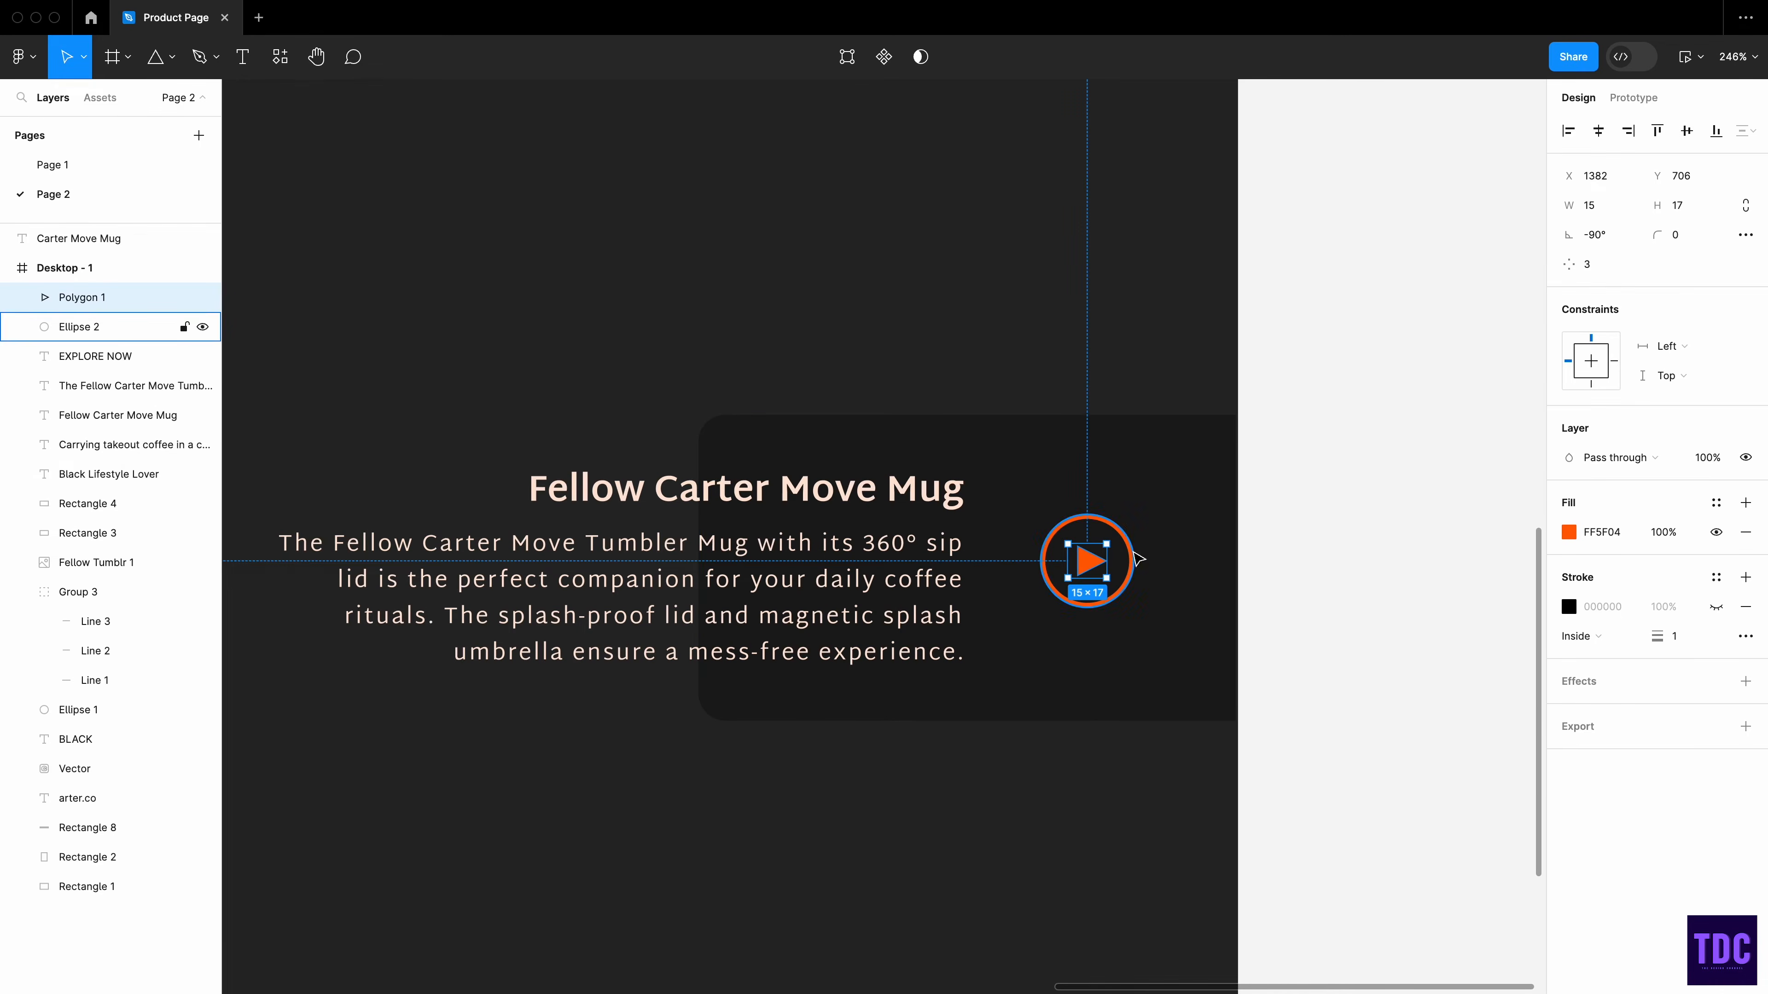
pyautogui.keyDown('shift'); pyautogui.click(1131, 554); pyautogui.keyUp('shift')
pyautogui.hotkey('ctrl', 'g')
pyautogui.click(1357, 547)
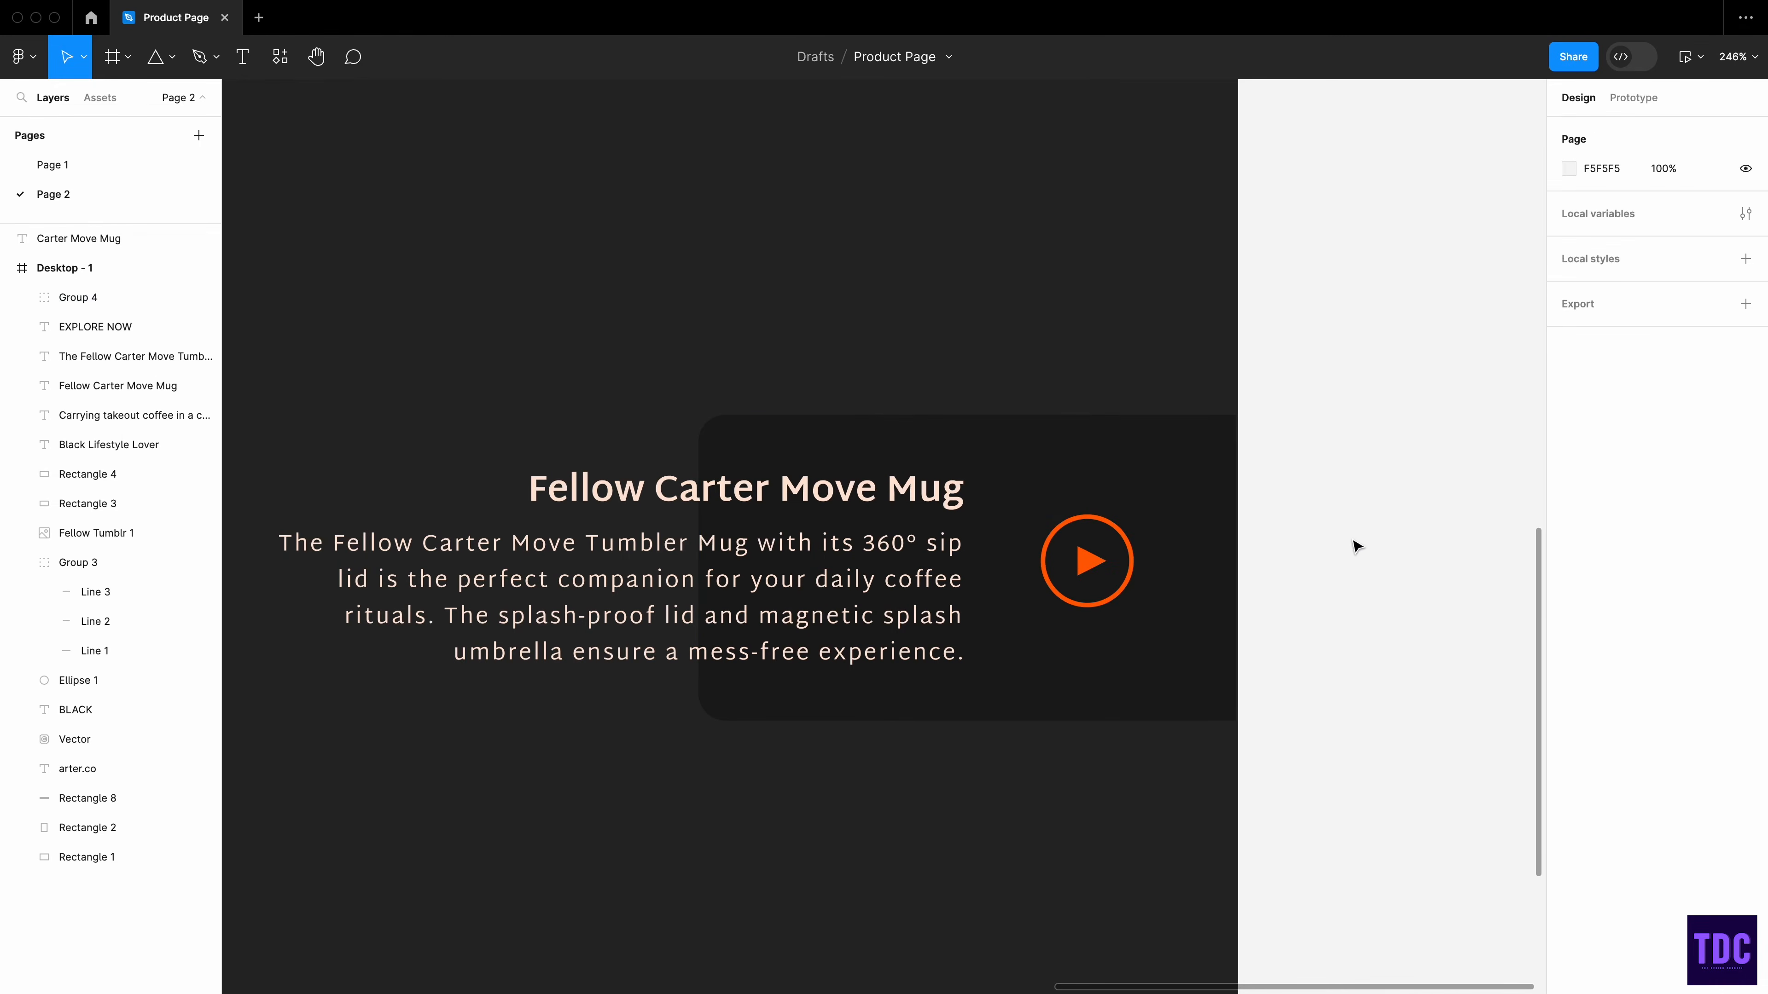
# - Draw a circle about 18 × 18 below the tumbler, centred on the line between the two background tones
pyautogui.scroll(-10, 1183, 644)
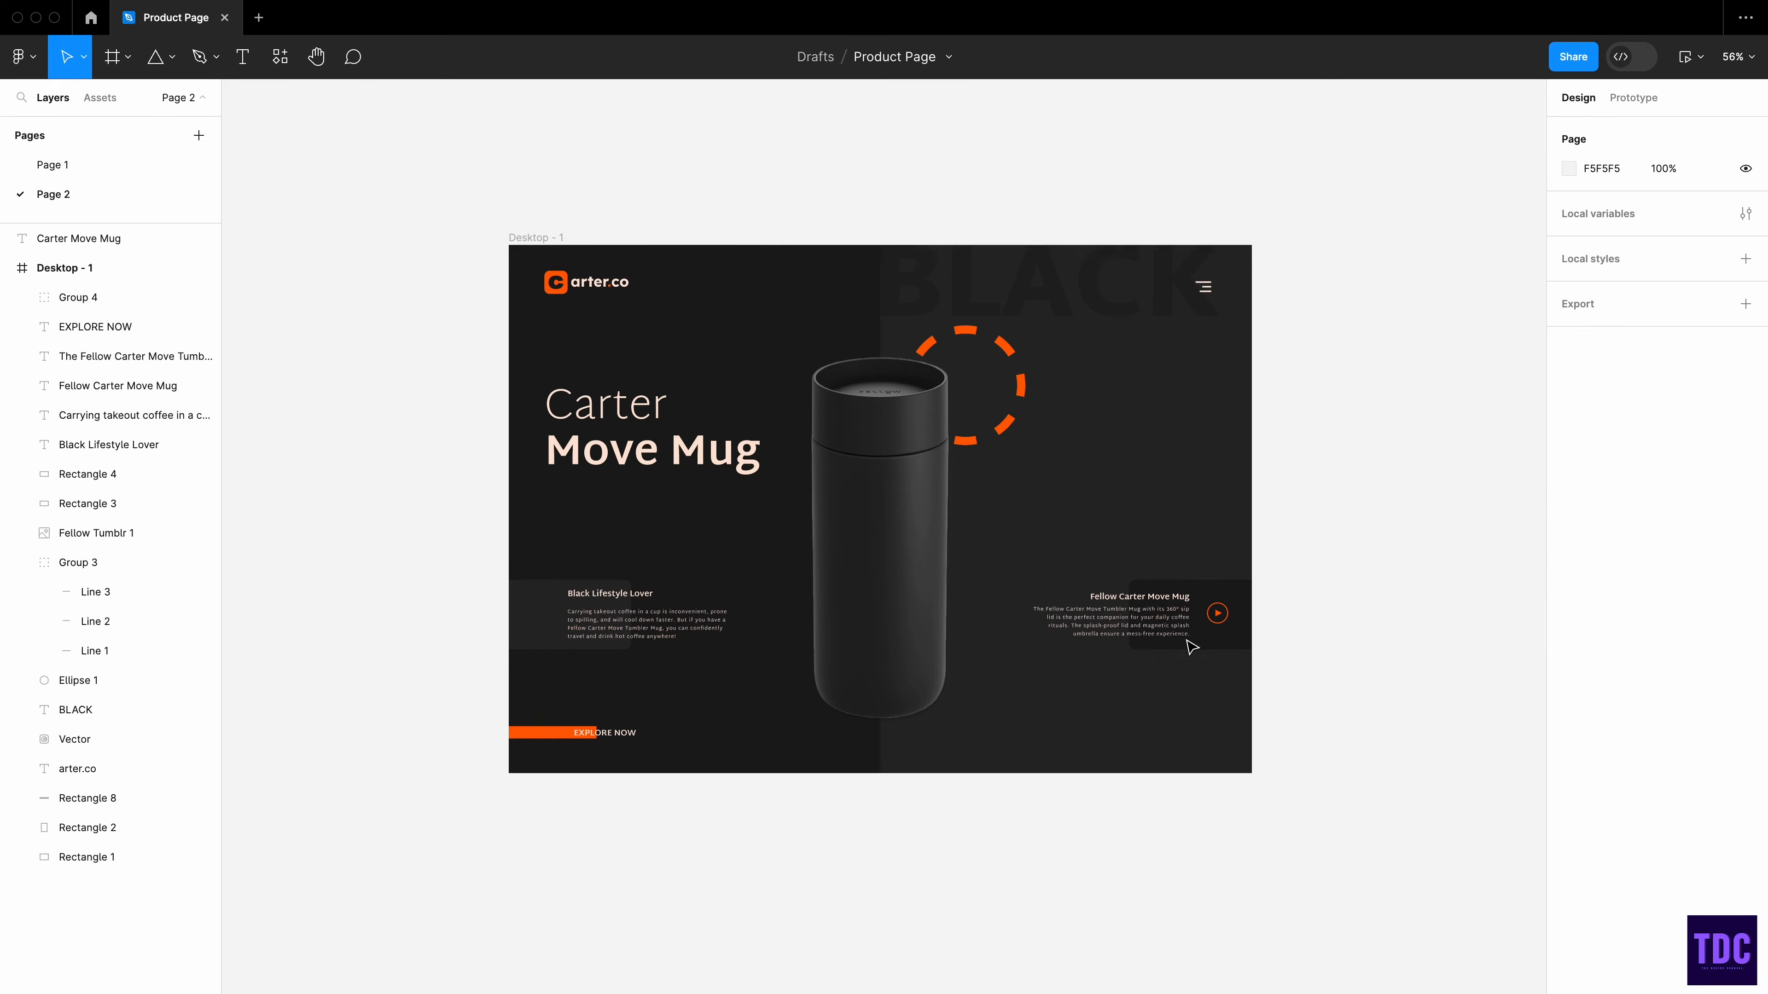
pyautogui.press('o')
pyautogui.moveTo(891, 772); pyautogui.dragTo(882, 761)
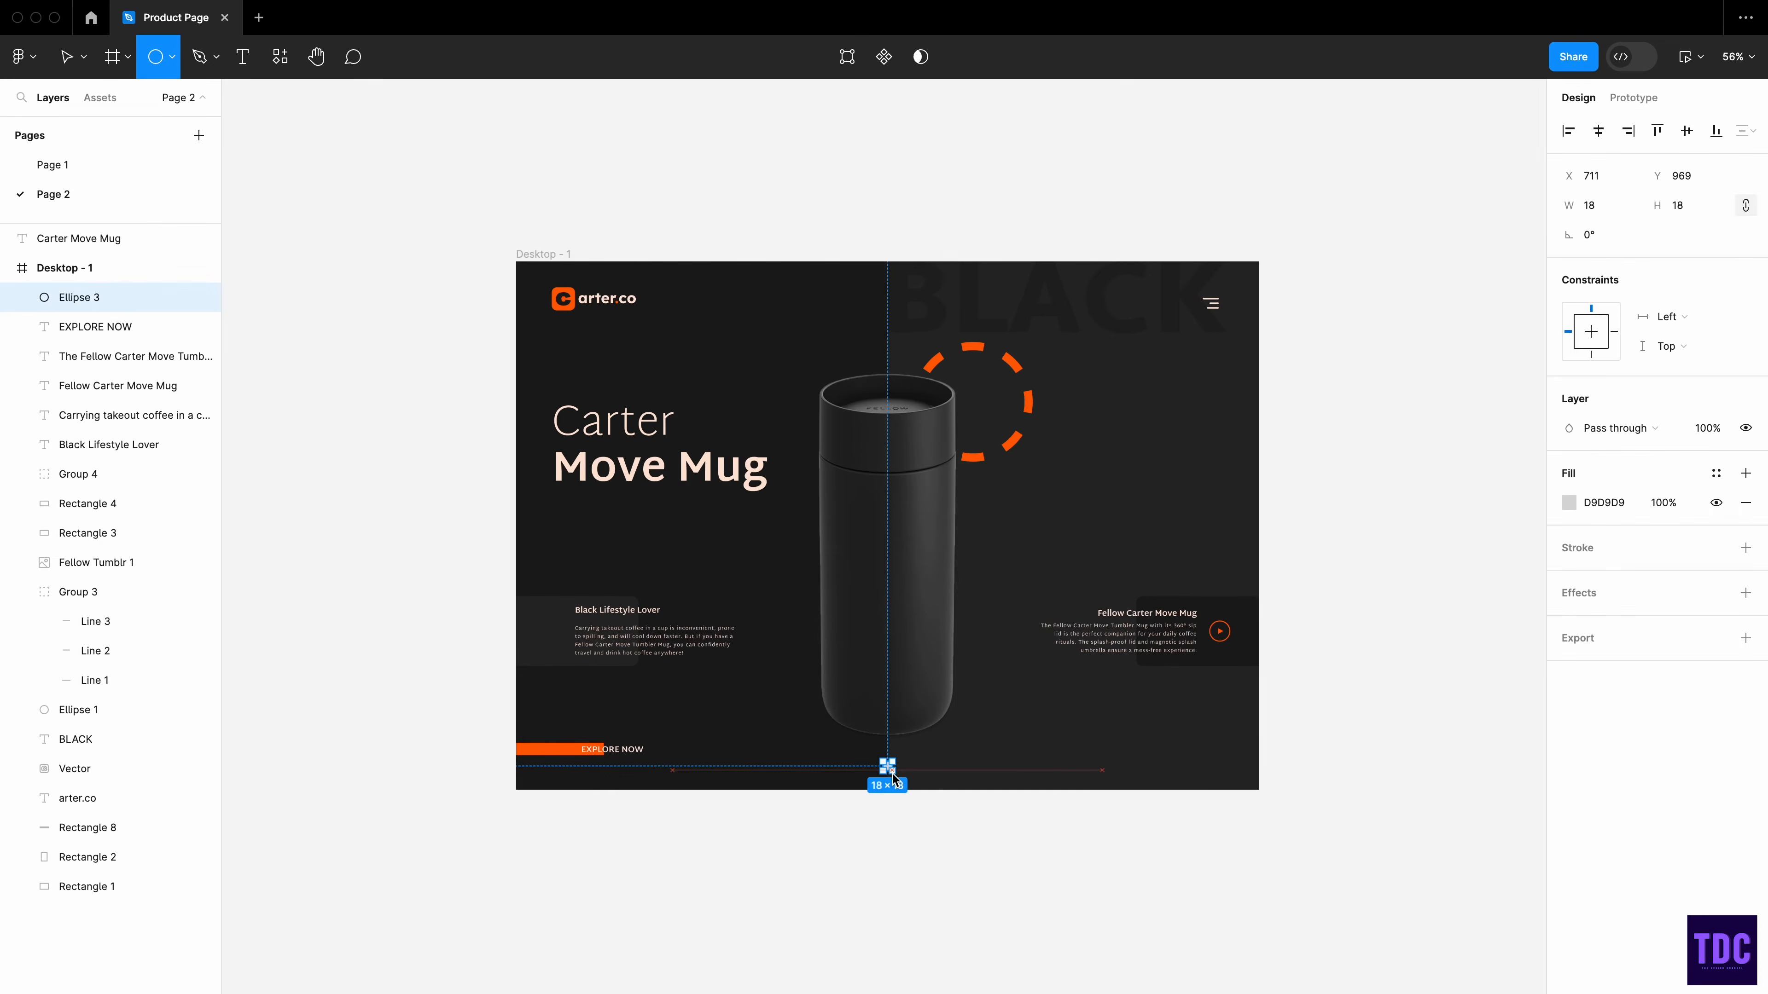
pyautogui.click(888, 832)
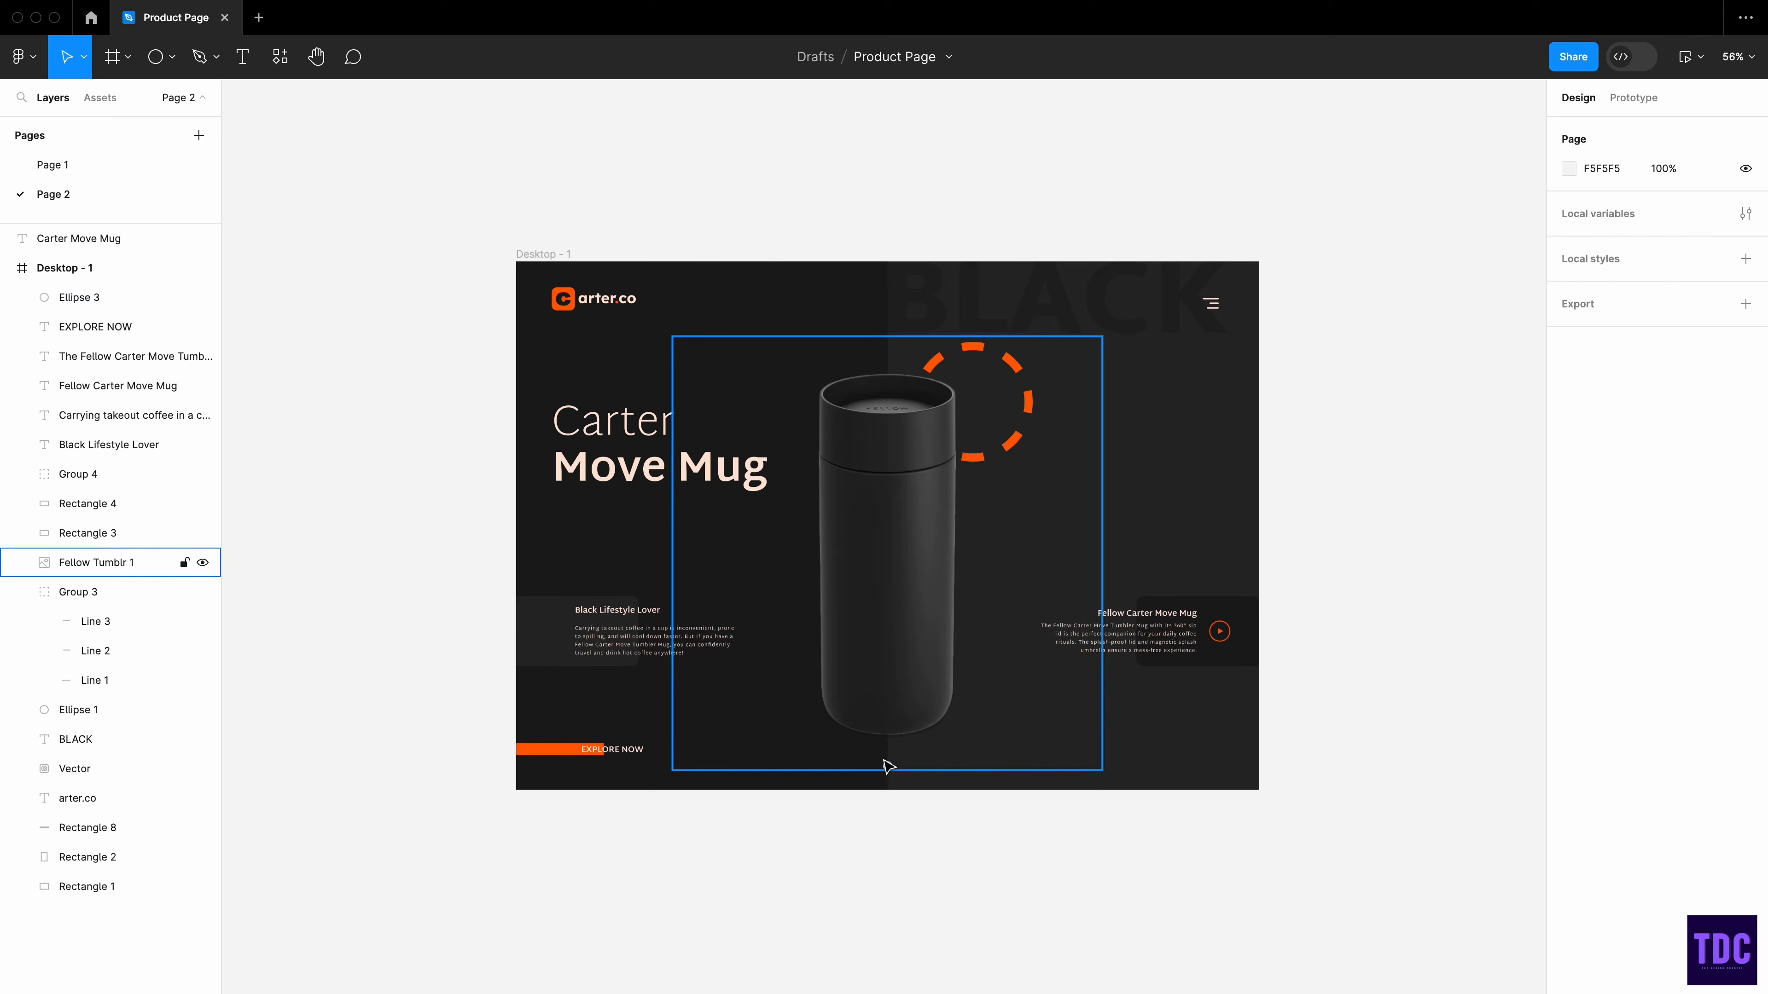
# - Duplicate the small circle to either side to make an evenly spaced row of three, with the right copy at X 740
pyautogui.click(889, 766)
pyautogui.scroll(5, 891, 763)
pyautogui.scroll(5, 900, 757)
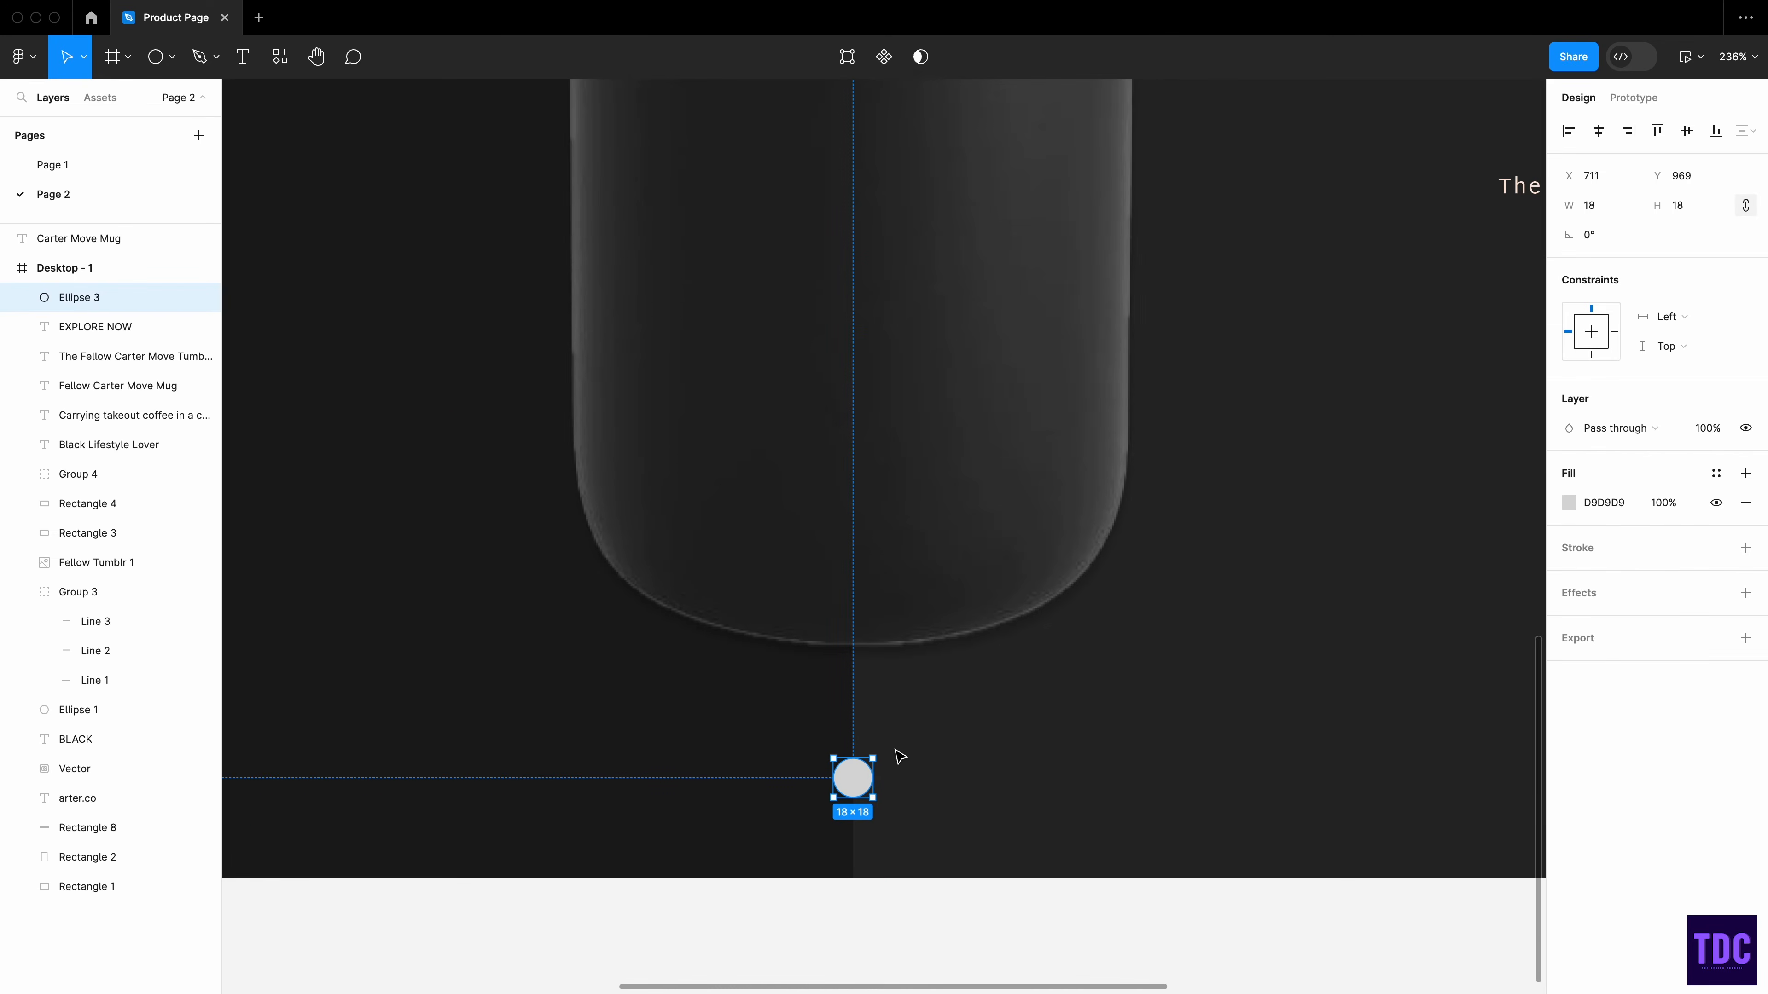
pyautogui.moveTo(861, 788); pyautogui.dragTo(922, 787)
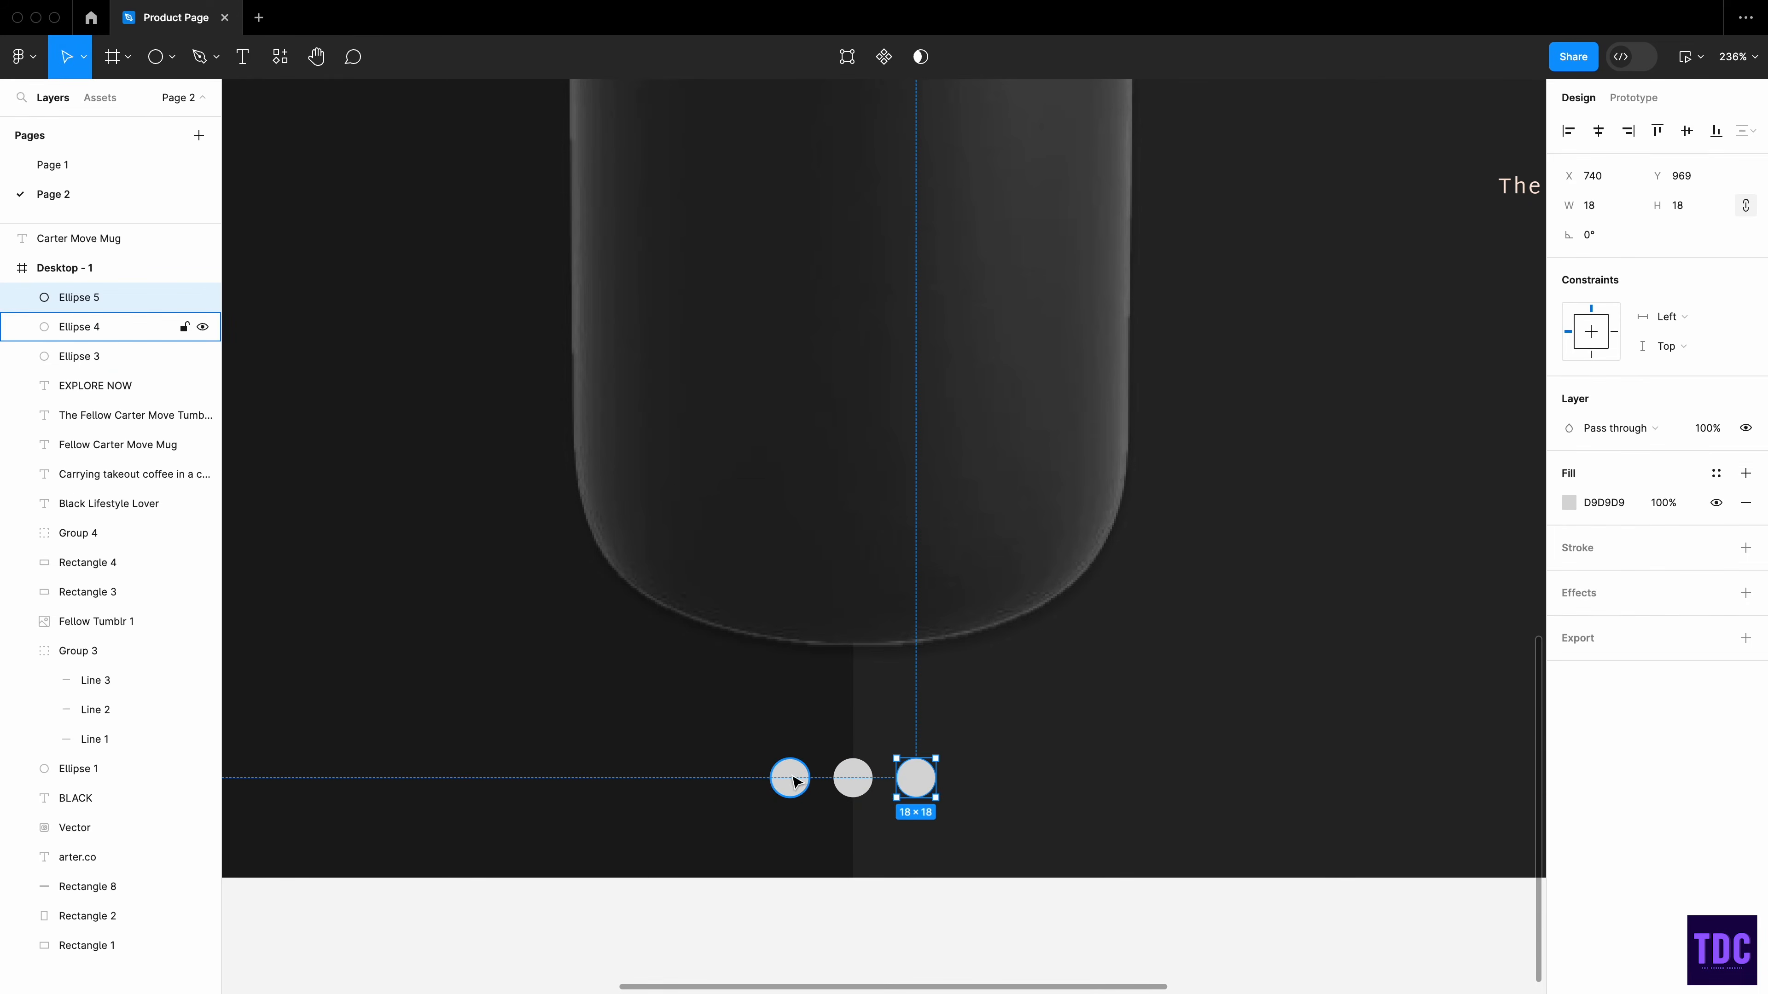
# - Turn the middle pagination dot into an outline by hiding its fill and adding a 1 px CFCFCF stroke
pyautogui.click(853, 778)
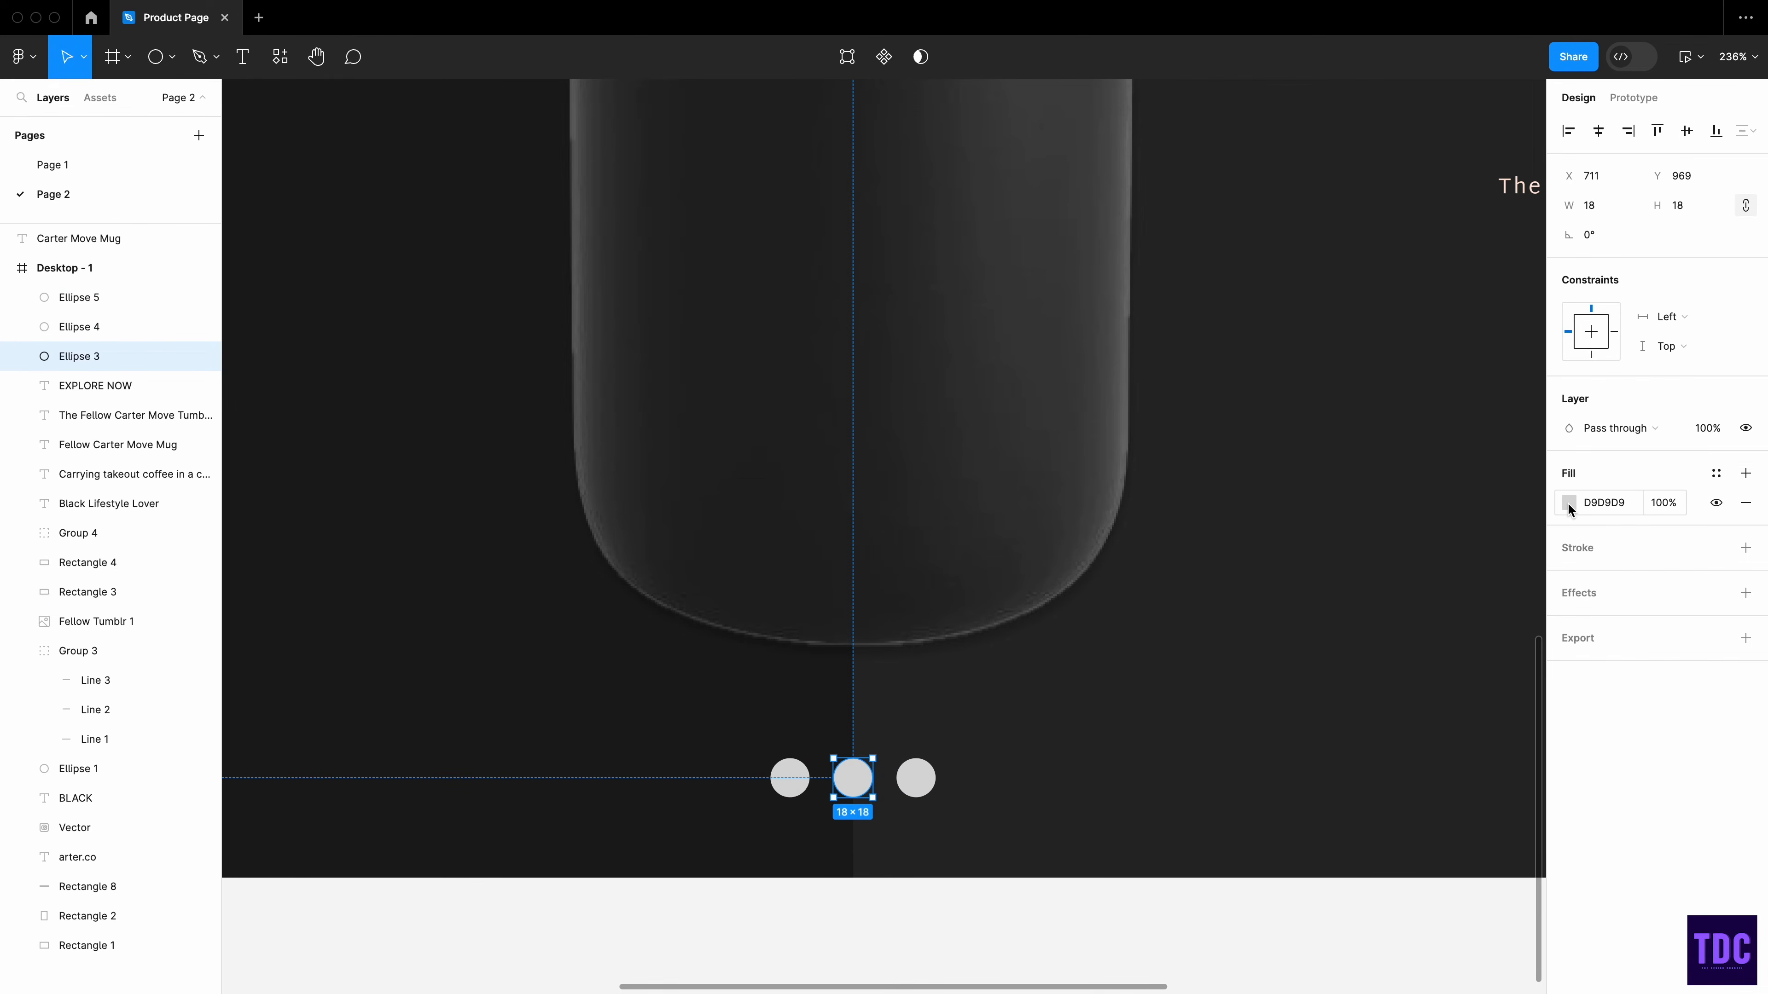
pyautogui.click(1568, 503)
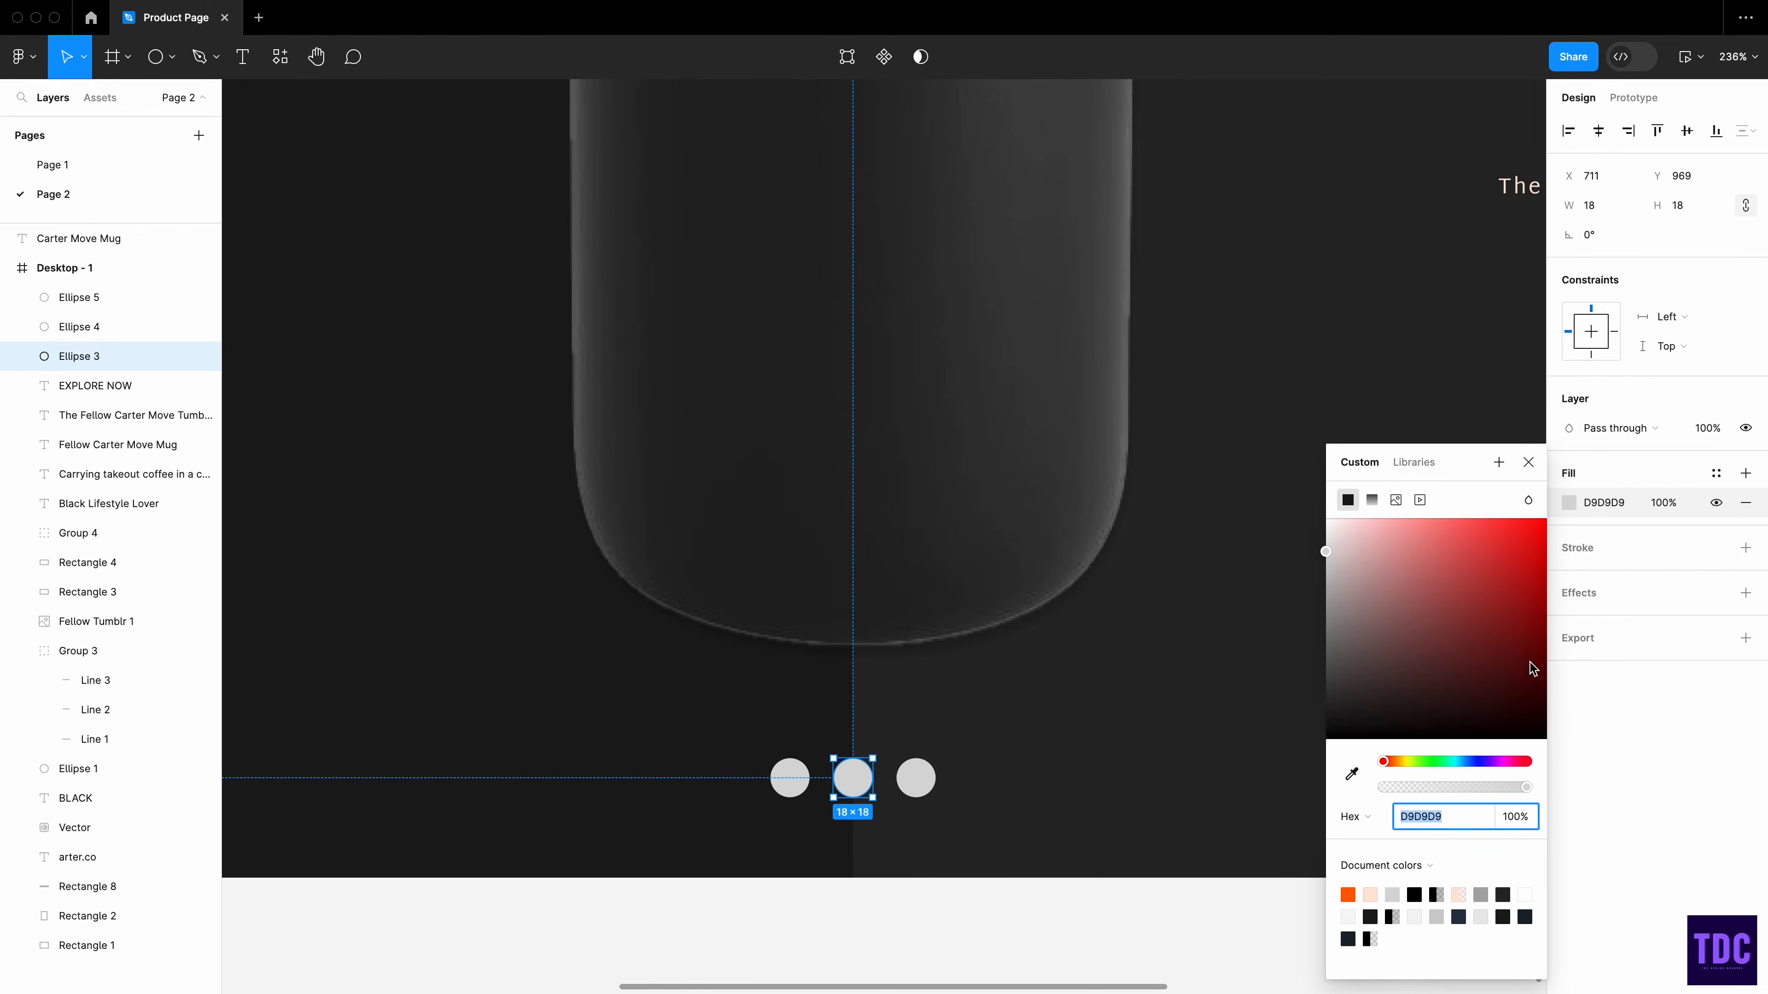
pyautogui.click(1716, 503)
pyautogui.click(1745, 547)
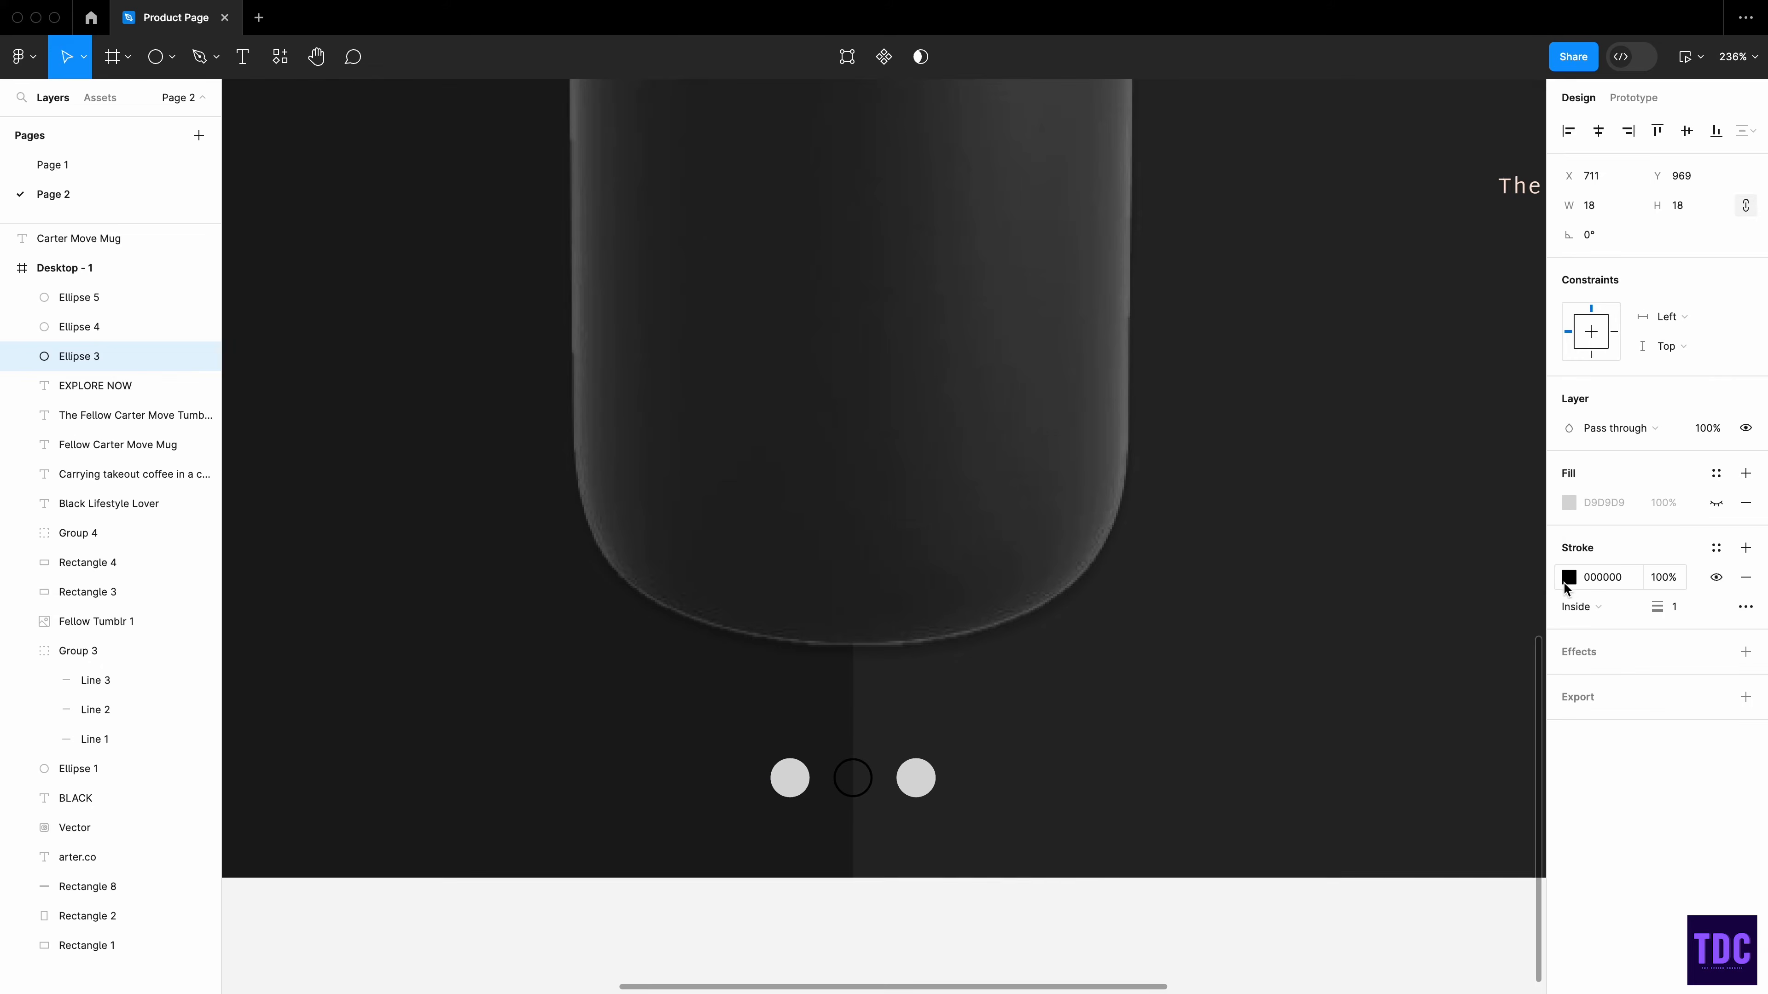
pyautogui.click(1569, 576)
pyautogui.click(1438, 917)
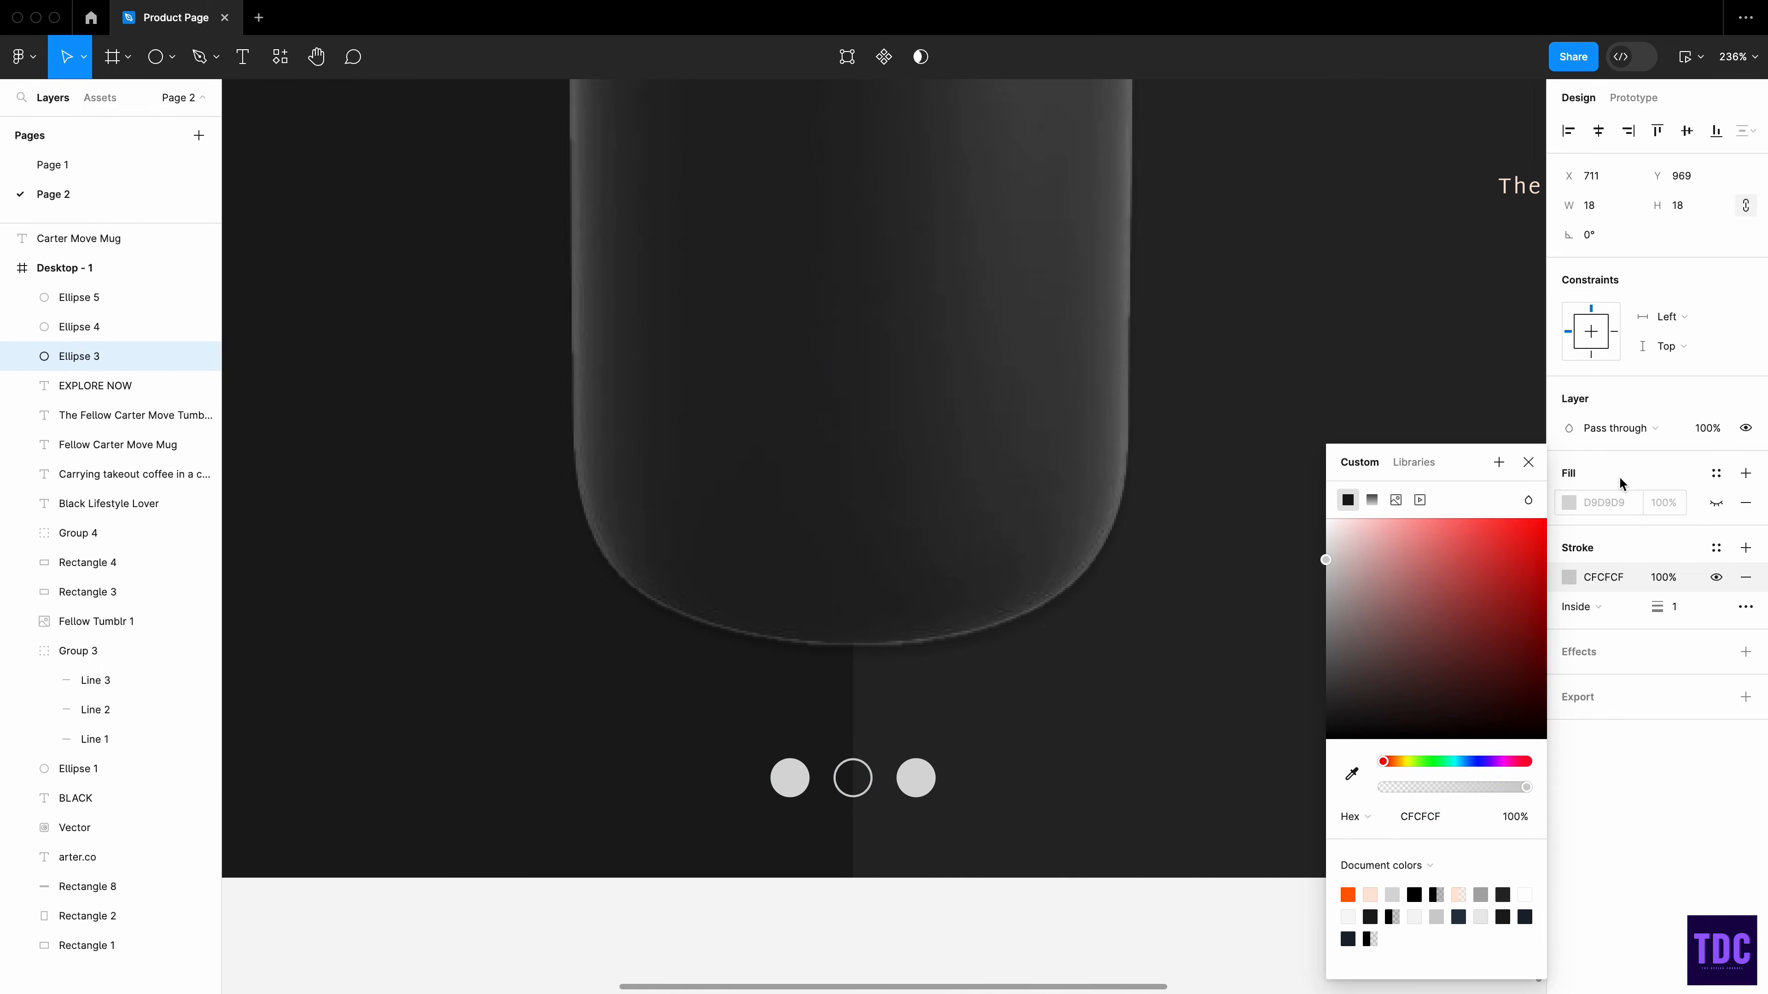
# - Hide the right pagination dot's fill and give it a thin grey 1 px stroke
pyautogui.click(917, 778)
pyautogui.click(1716, 502)
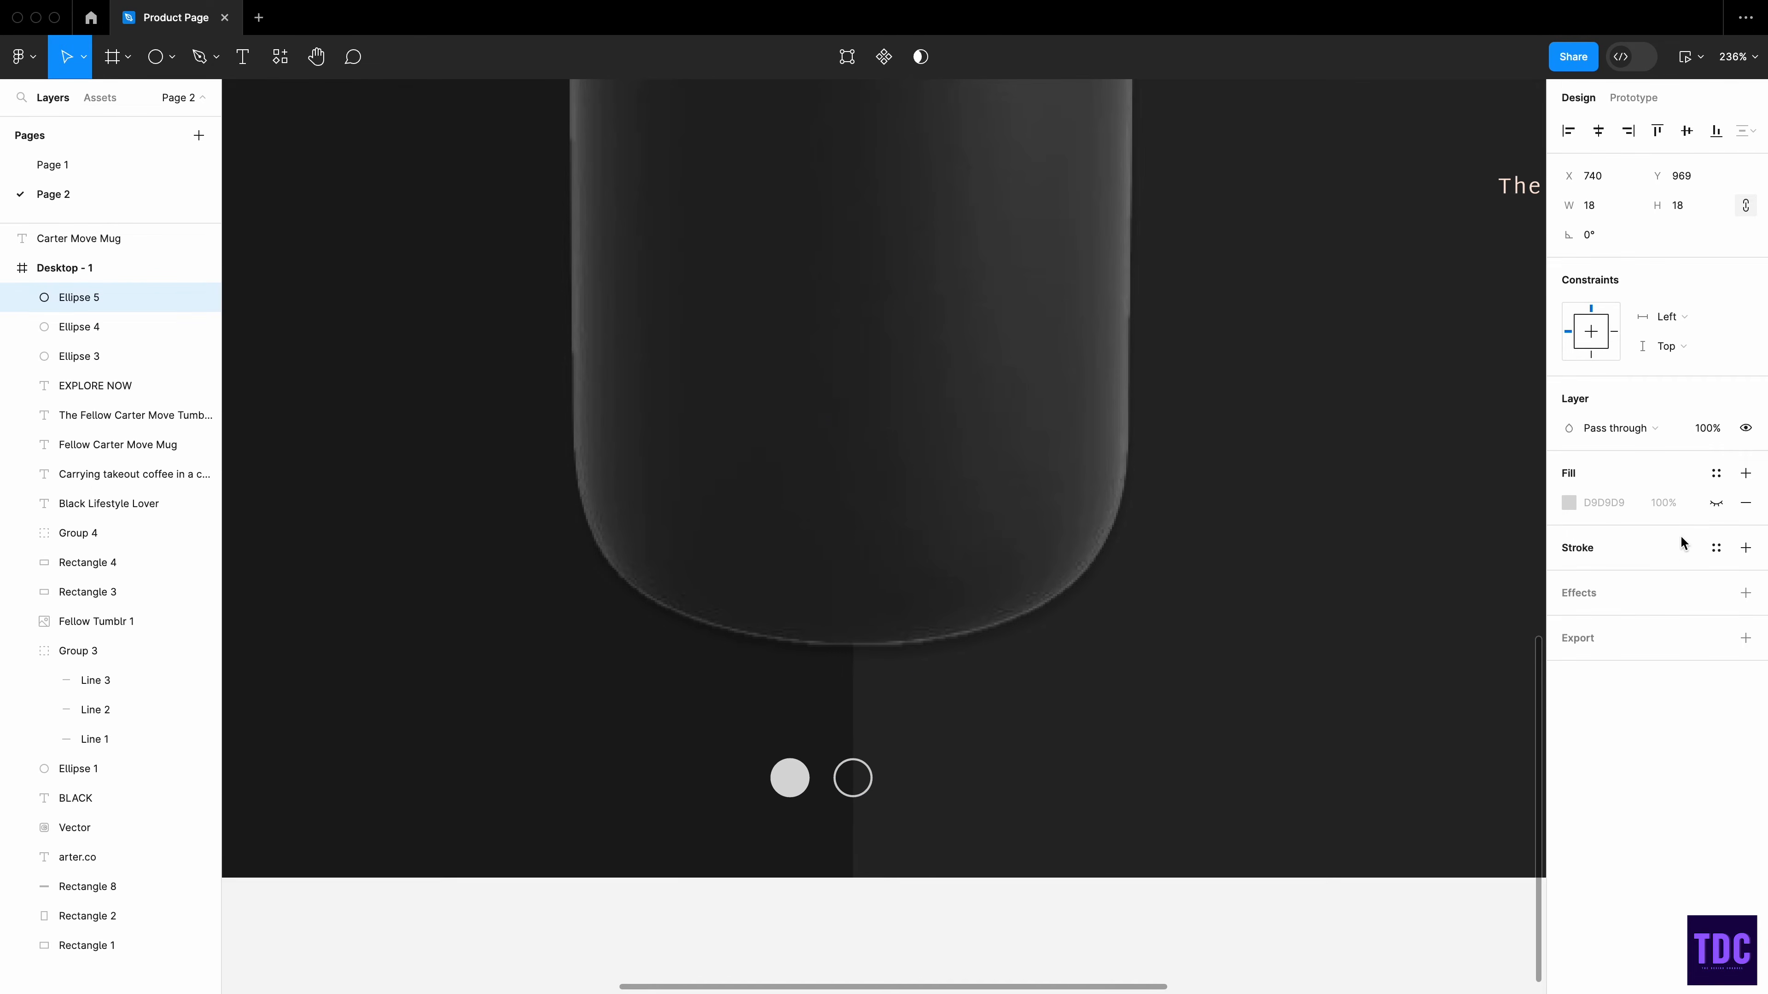
pyautogui.click(1745, 547)
pyautogui.click(1568, 577)
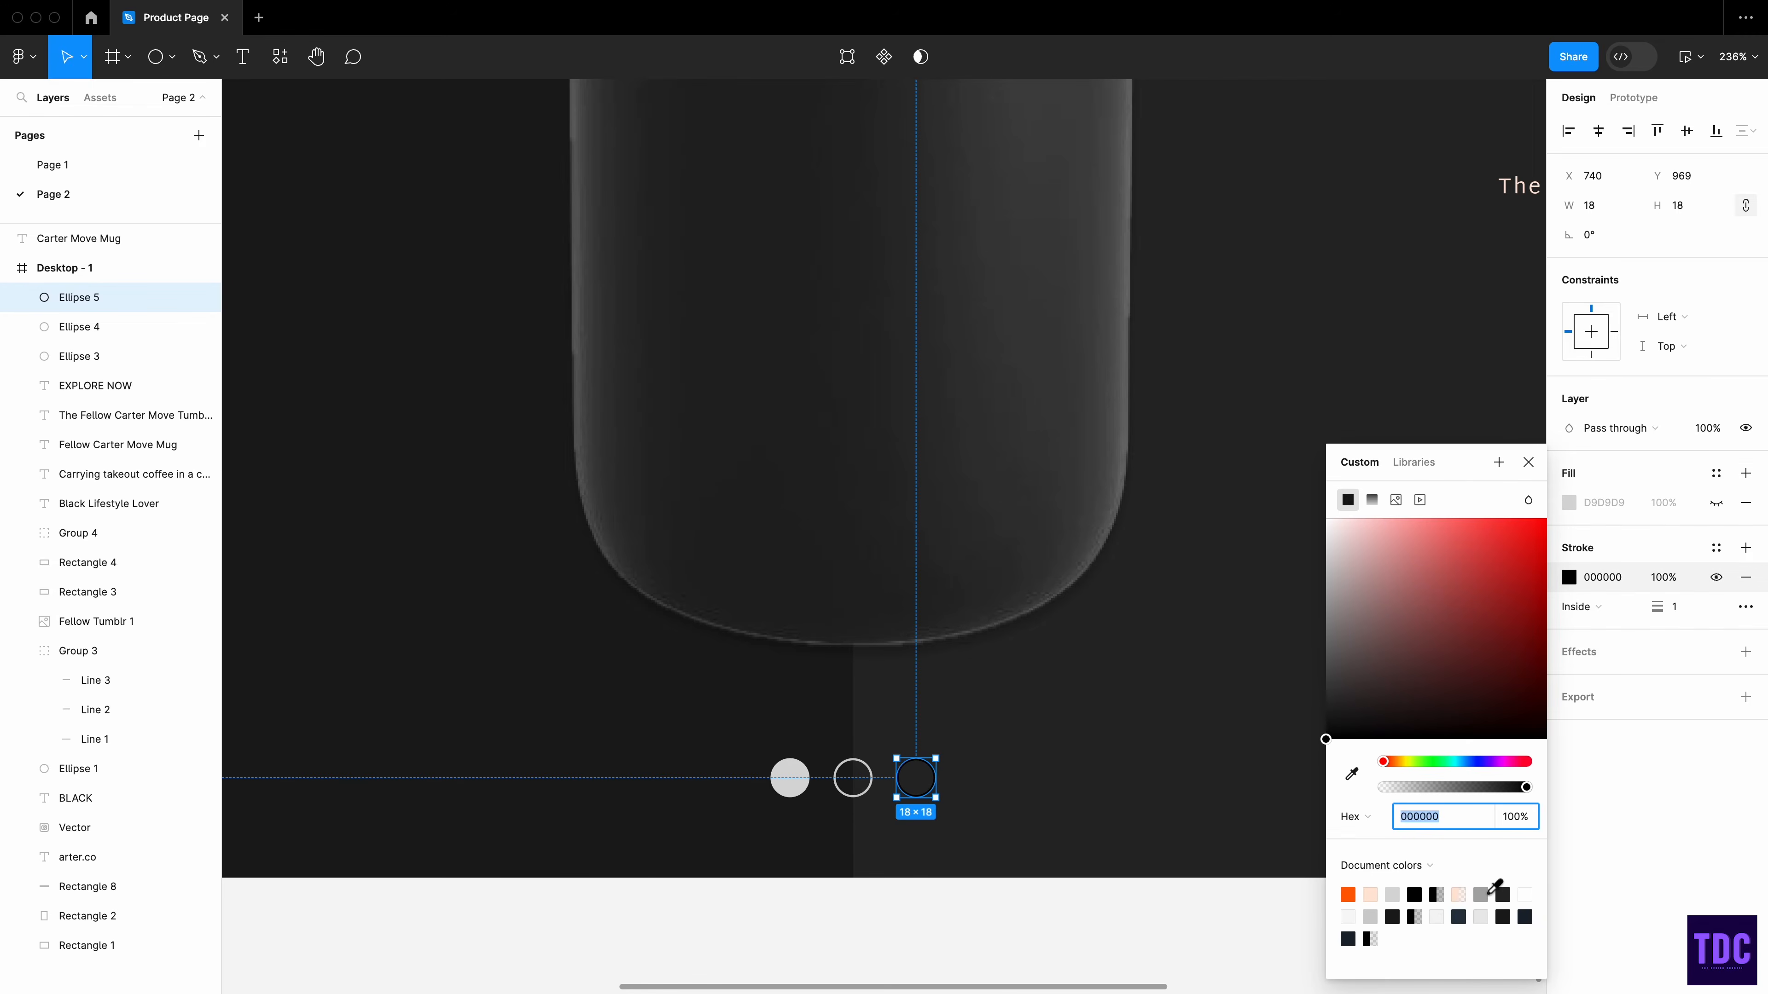
pyautogui.click(1496, 892)
pyautogui.click(1093, 924)
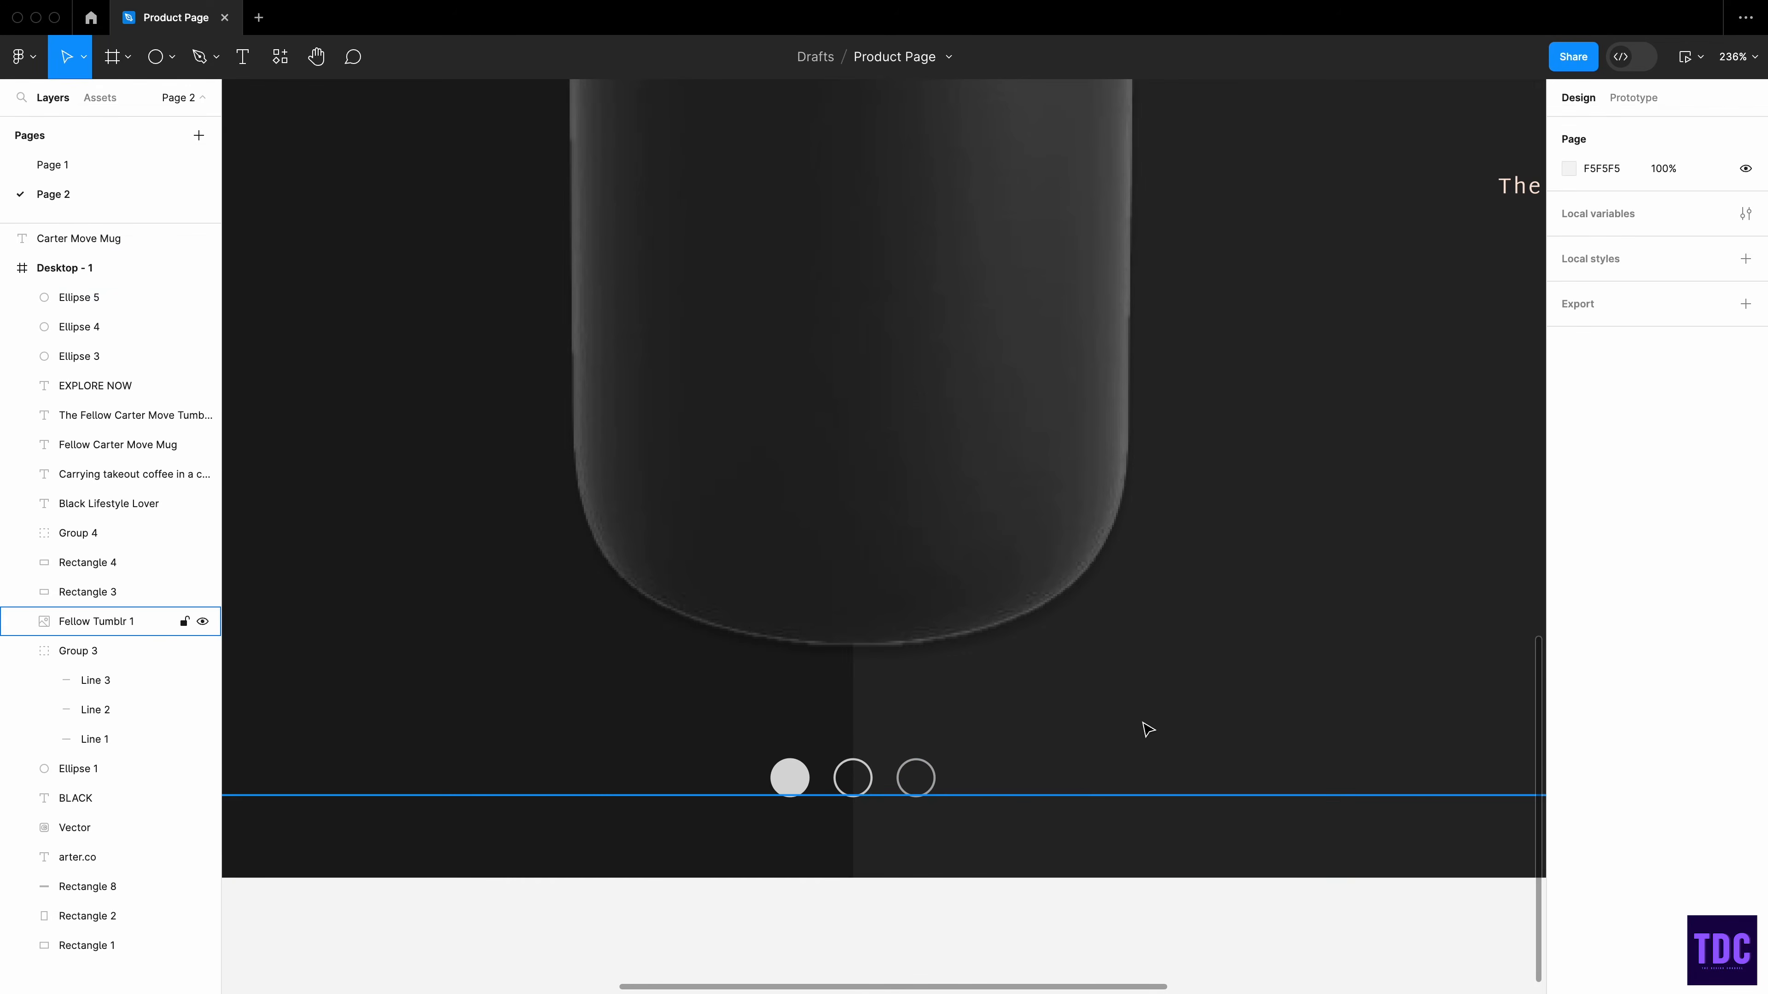
# - Paste the three copied tumbler thumbnails into the frame and align them with the right edge of the Fellow Carter Move Mug text
pyautogui.scroll(-10, 1142, 738)
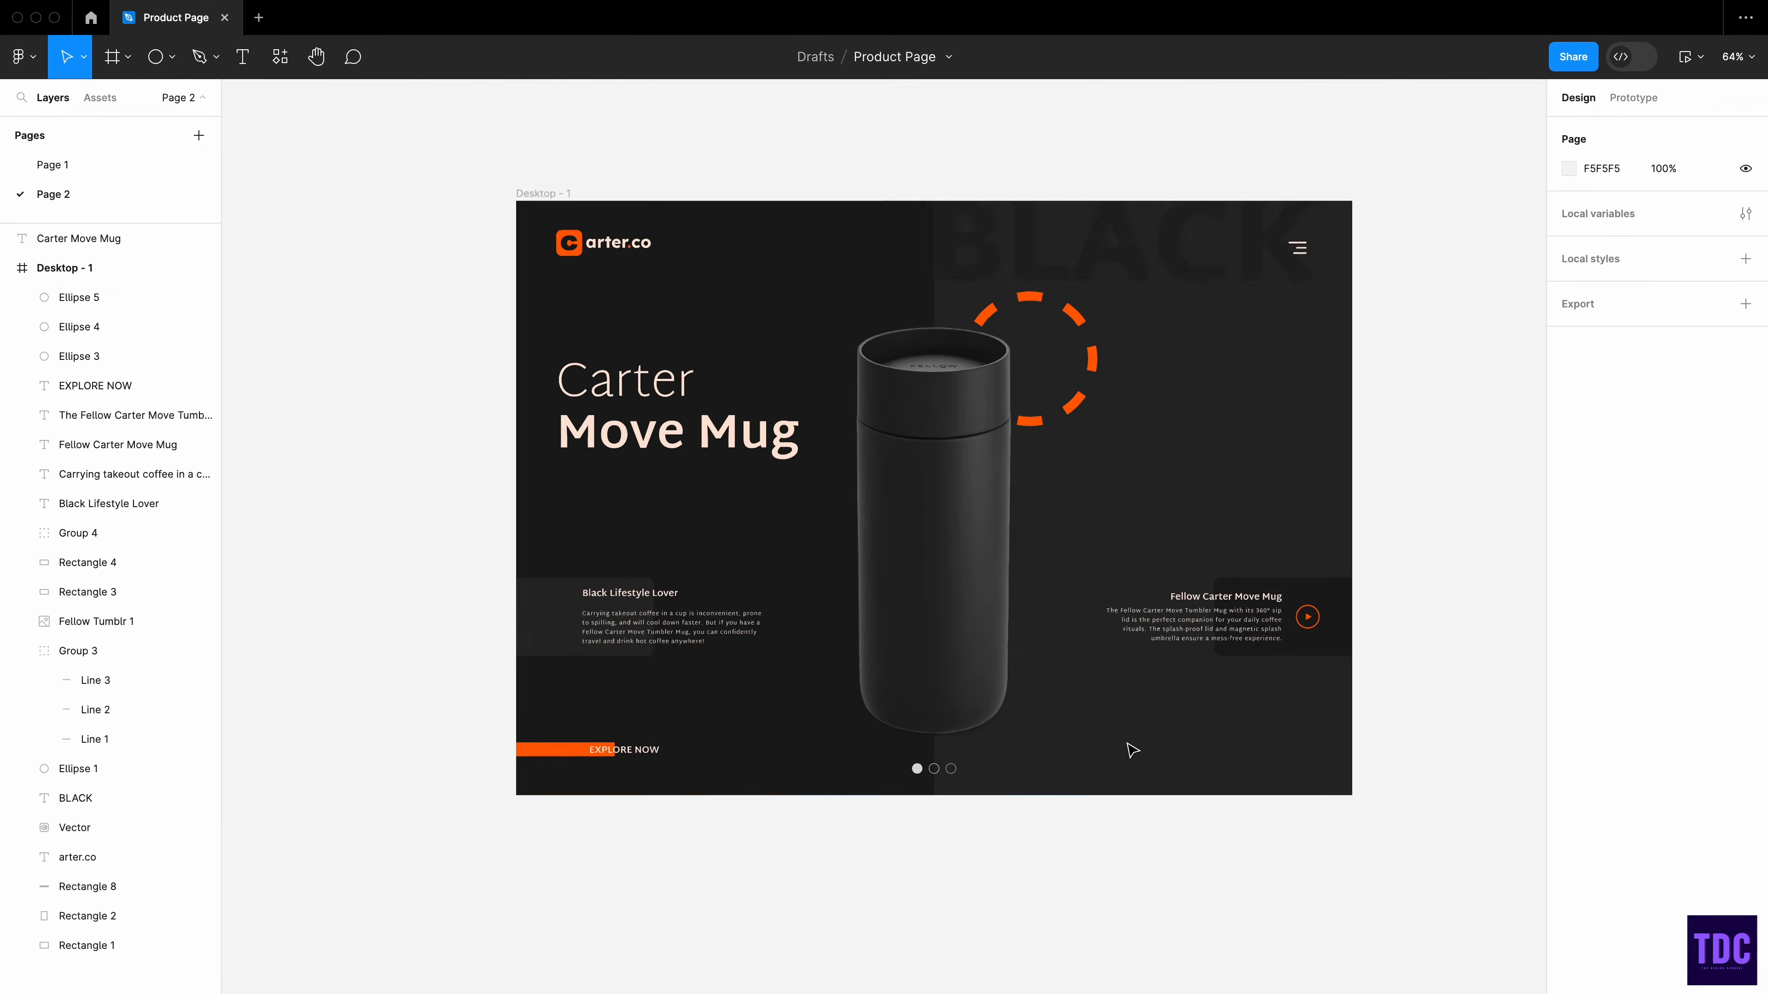
pyautogui.rightClick(1093, 519)
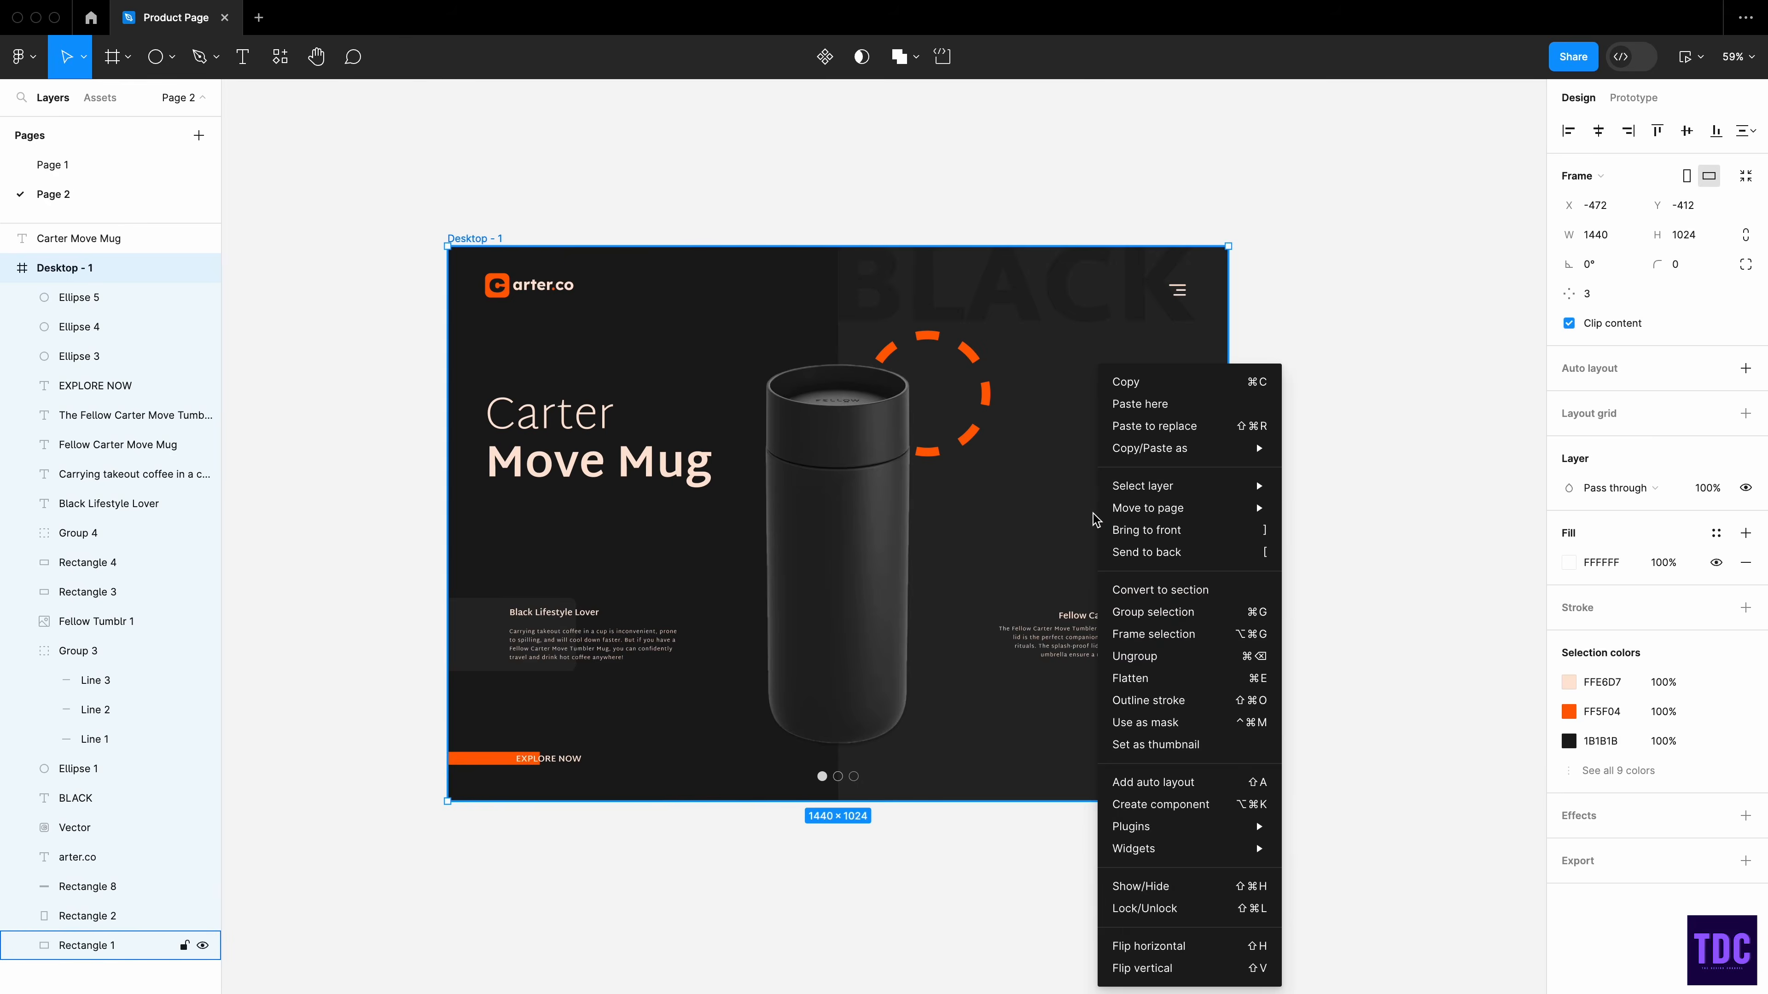
pyautogui.click(1141, 403)
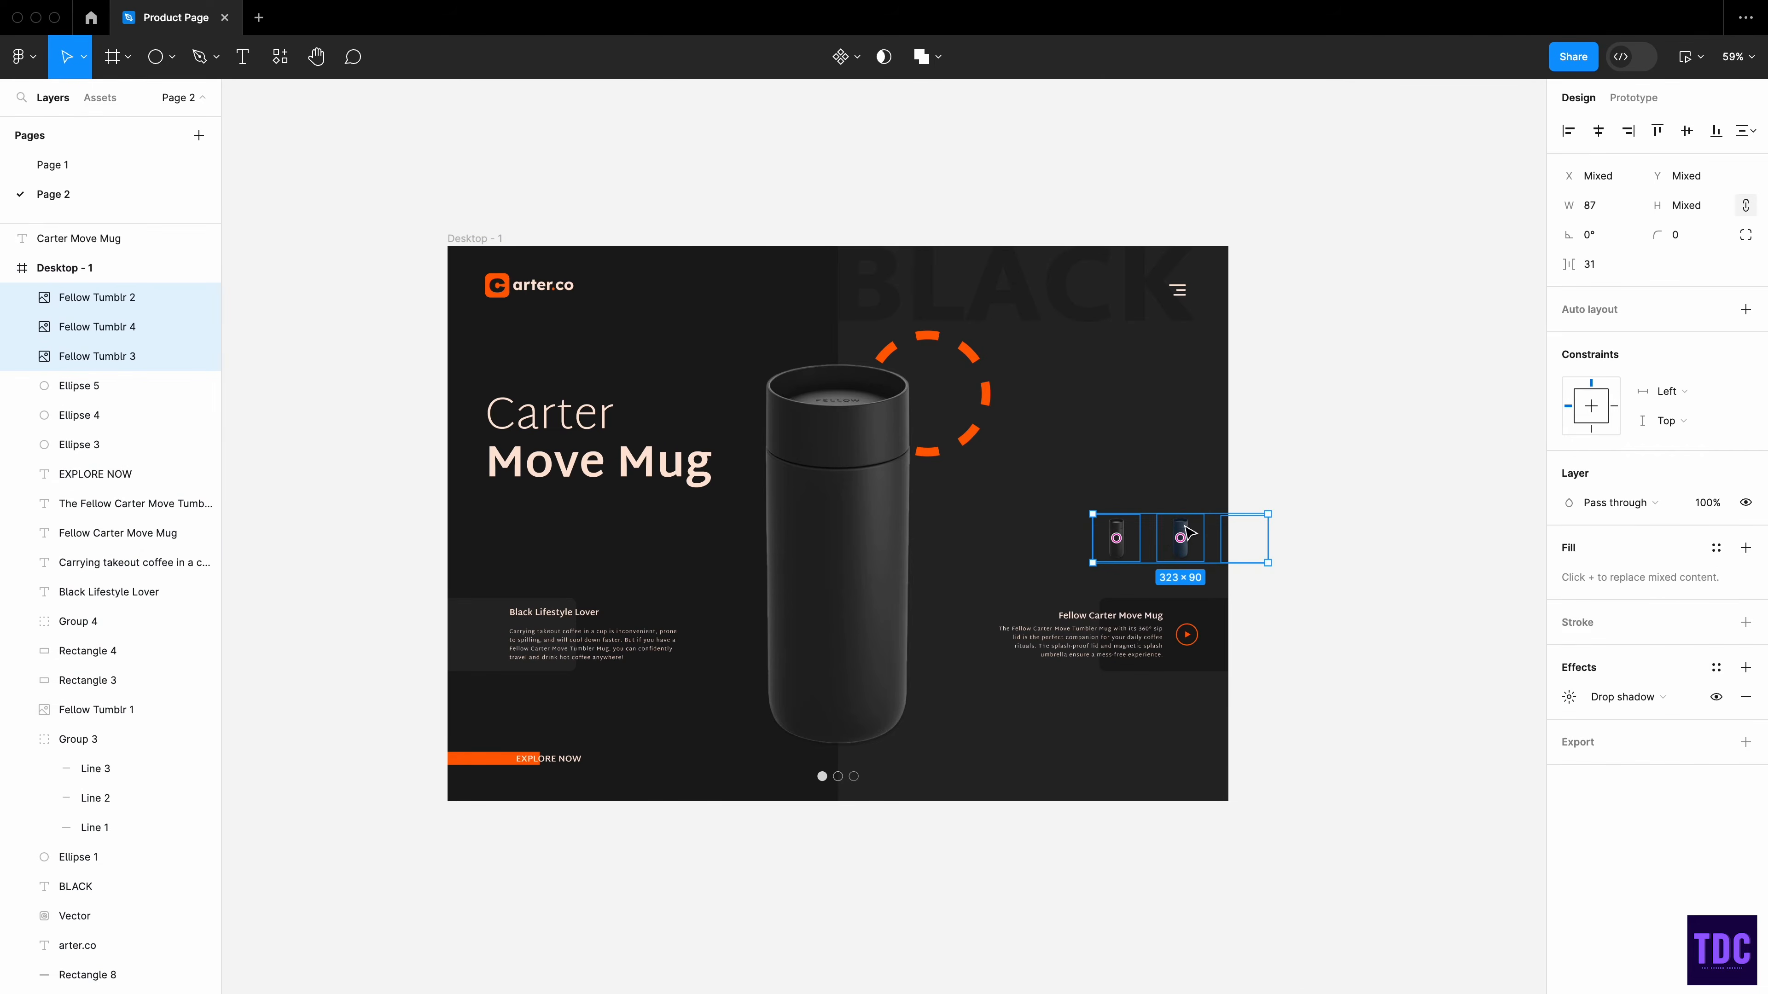
pyautogui.moveTo(1188, 532); pyautogui.dragTo(1075, 518)
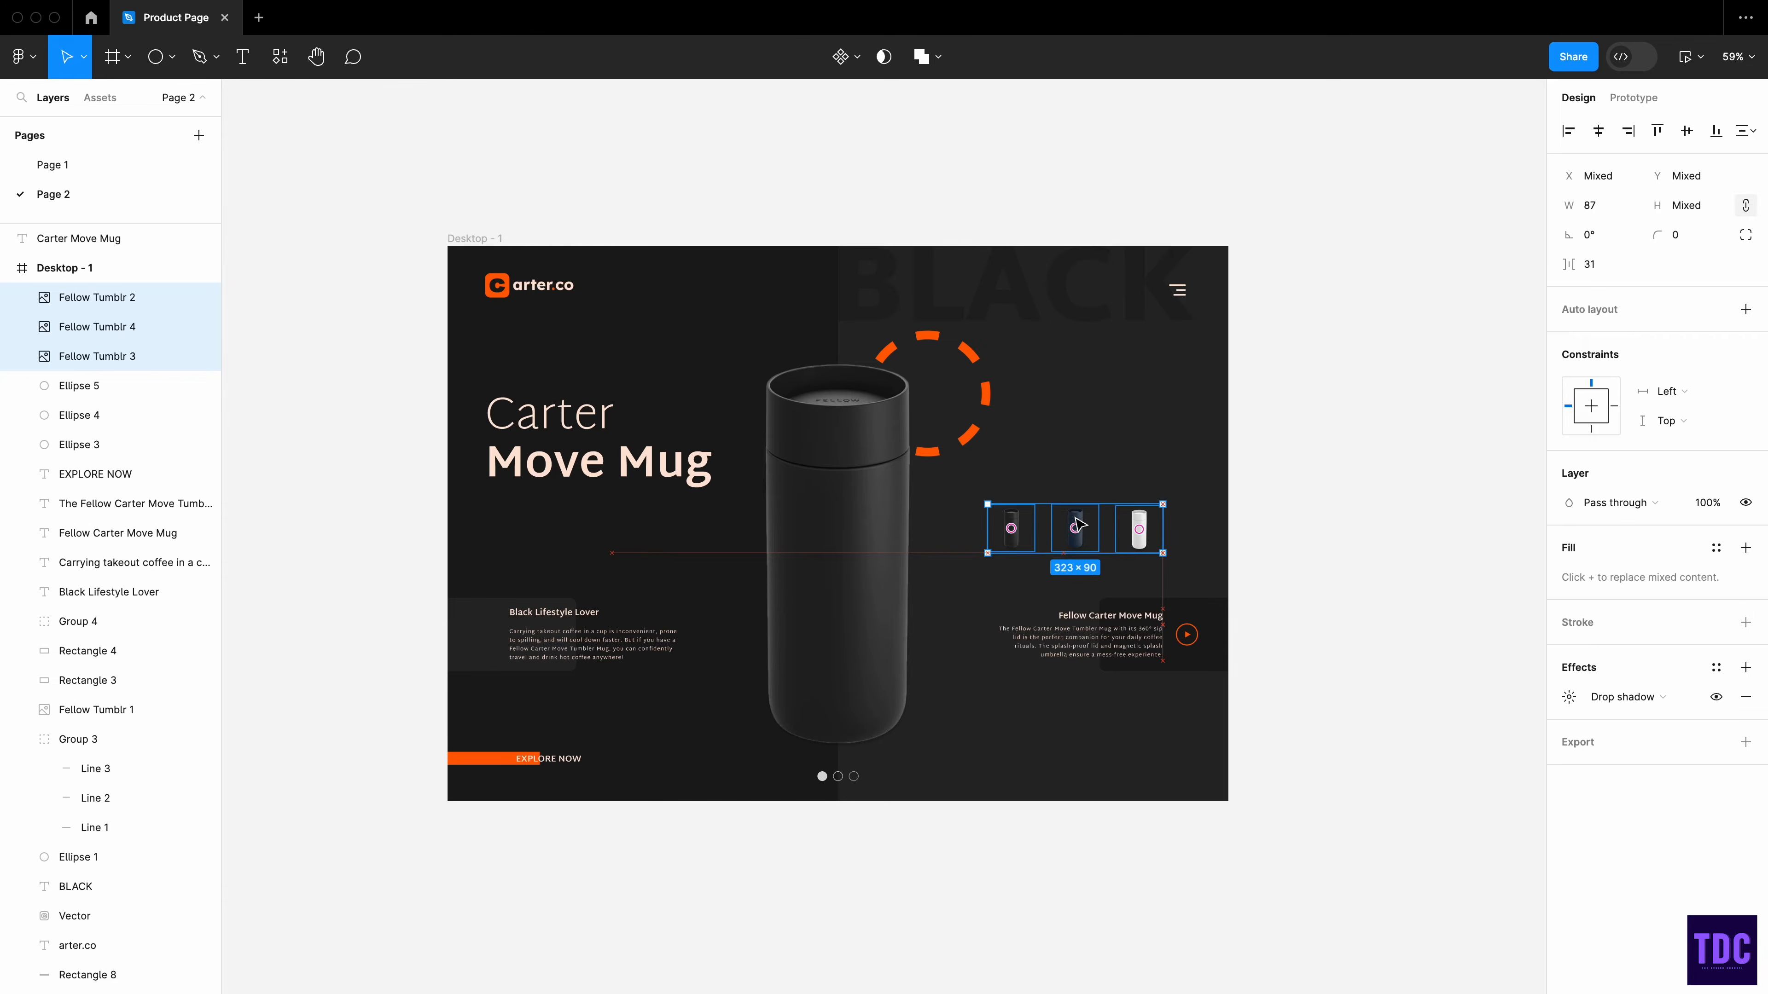
pyautogui.click(1107, 446)
# - Copy the top line of the menu icon and place one copy centred beneath each of the three tumbler thumbnails
pyautogui.click(1179, 289)
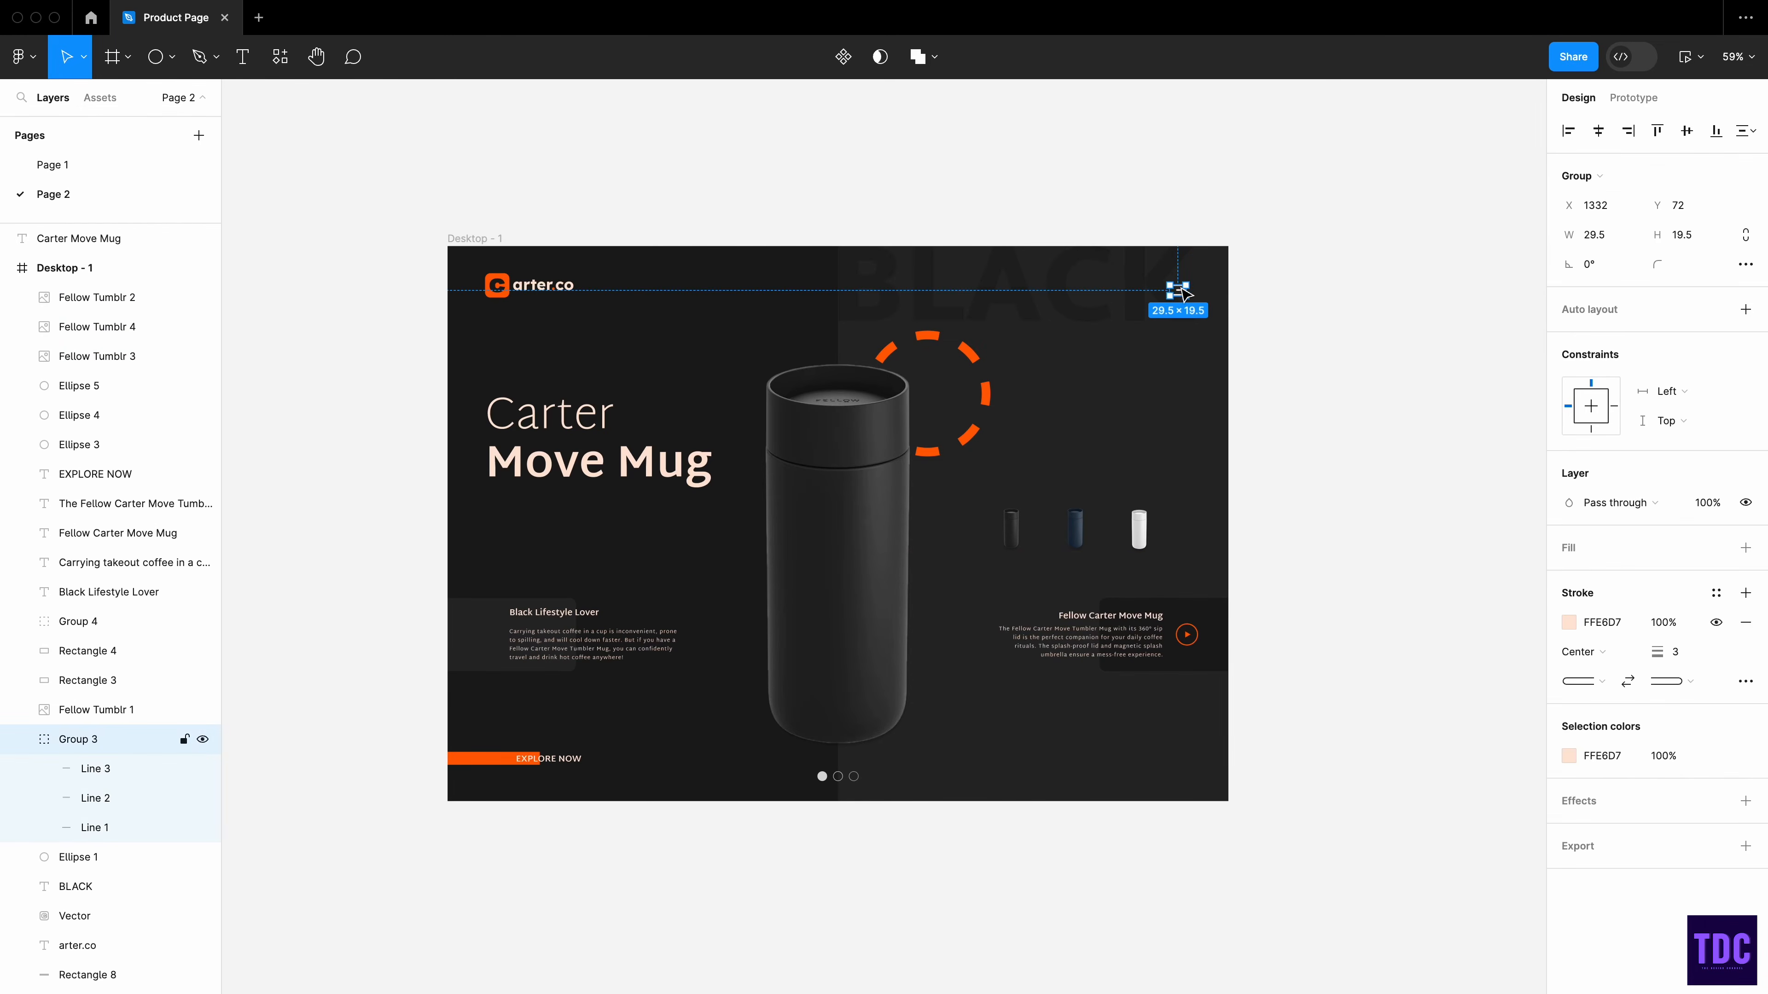
pyautogui.doubleClick(1180, 287)
pyautogui.click(1182, 286)
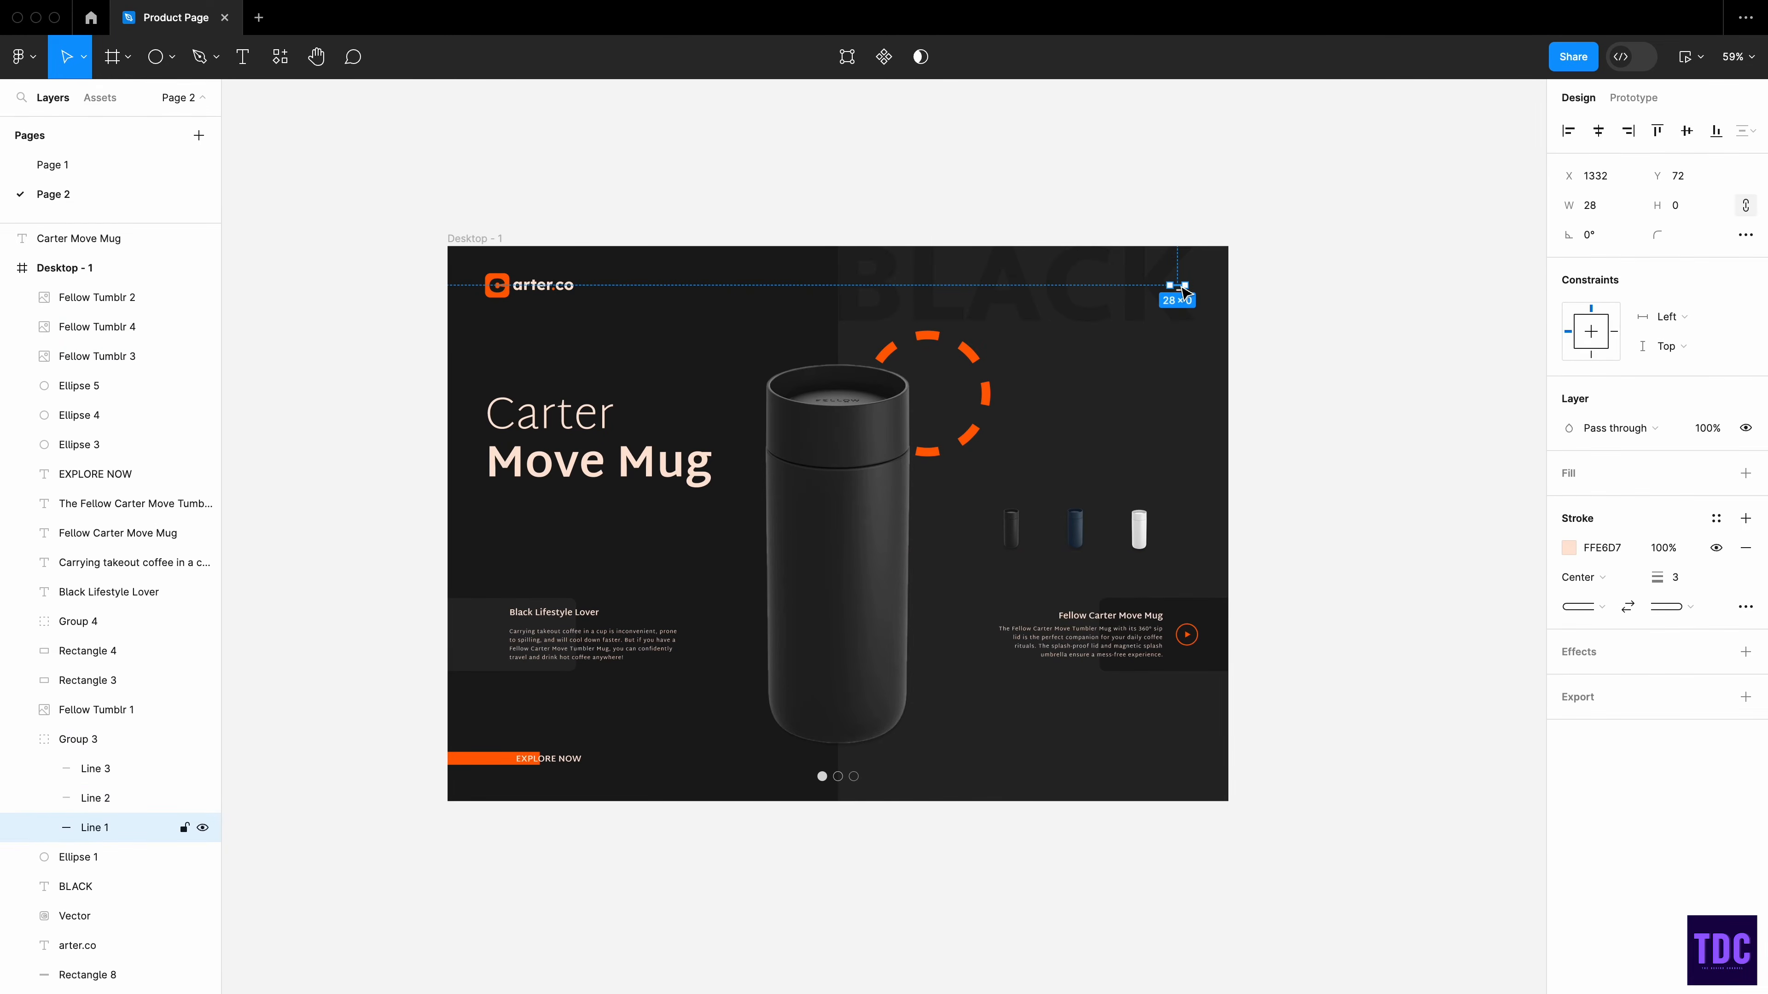
pyautogui.click(1351, 396)
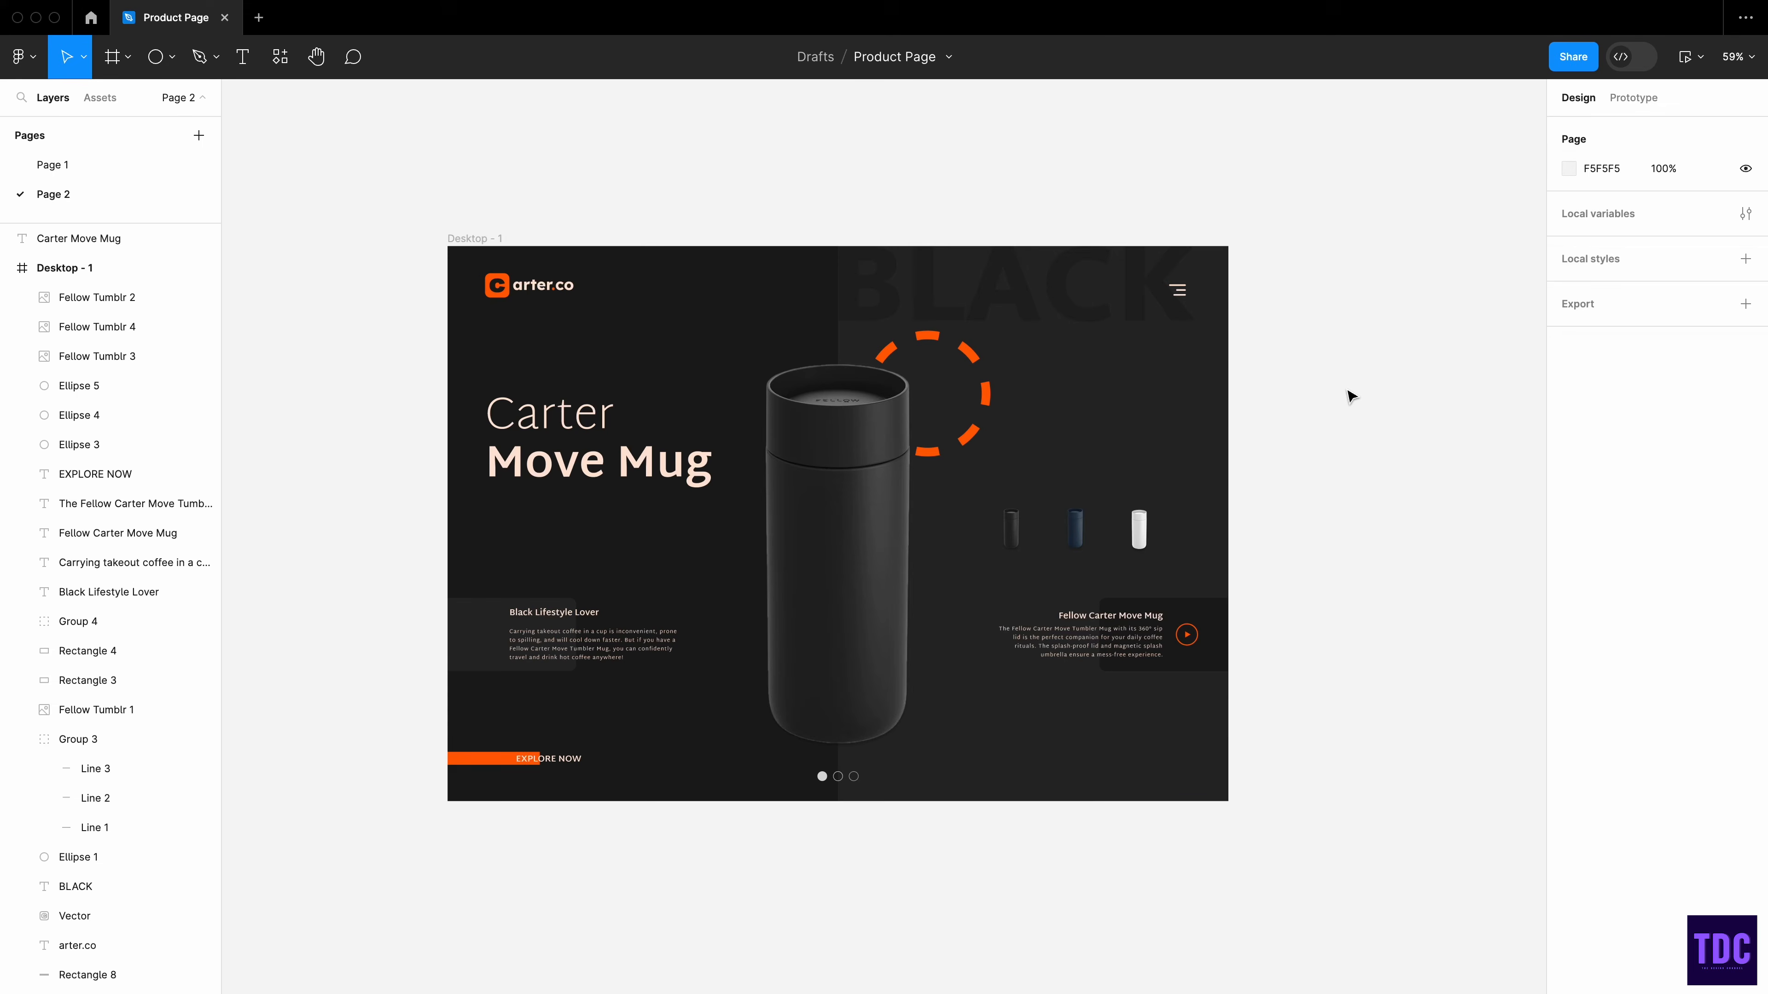
pyautogui.rightClick(1090, 570)
pyautogui.click(1126, 412)
pyautogui.click(1349, 561)
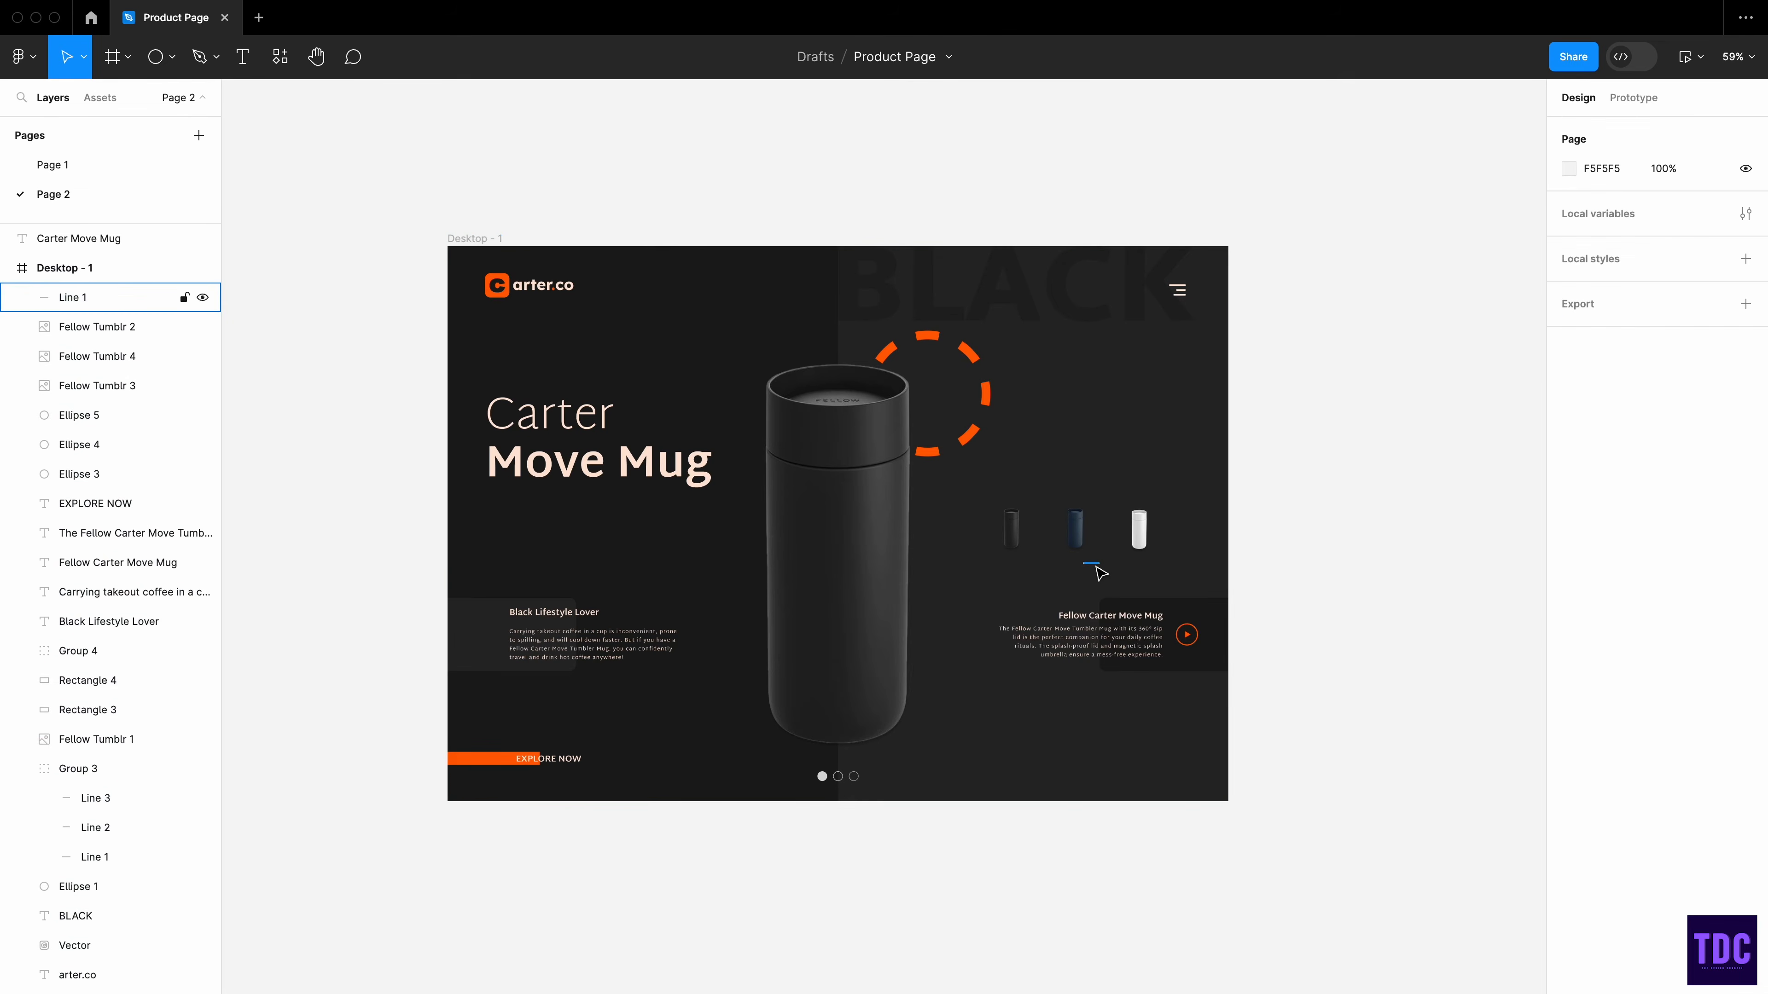
pyautogui.moveTo(1095, 565); pyautogui.dragTo(1142, 566)
pyautogui.click(1330, 564)
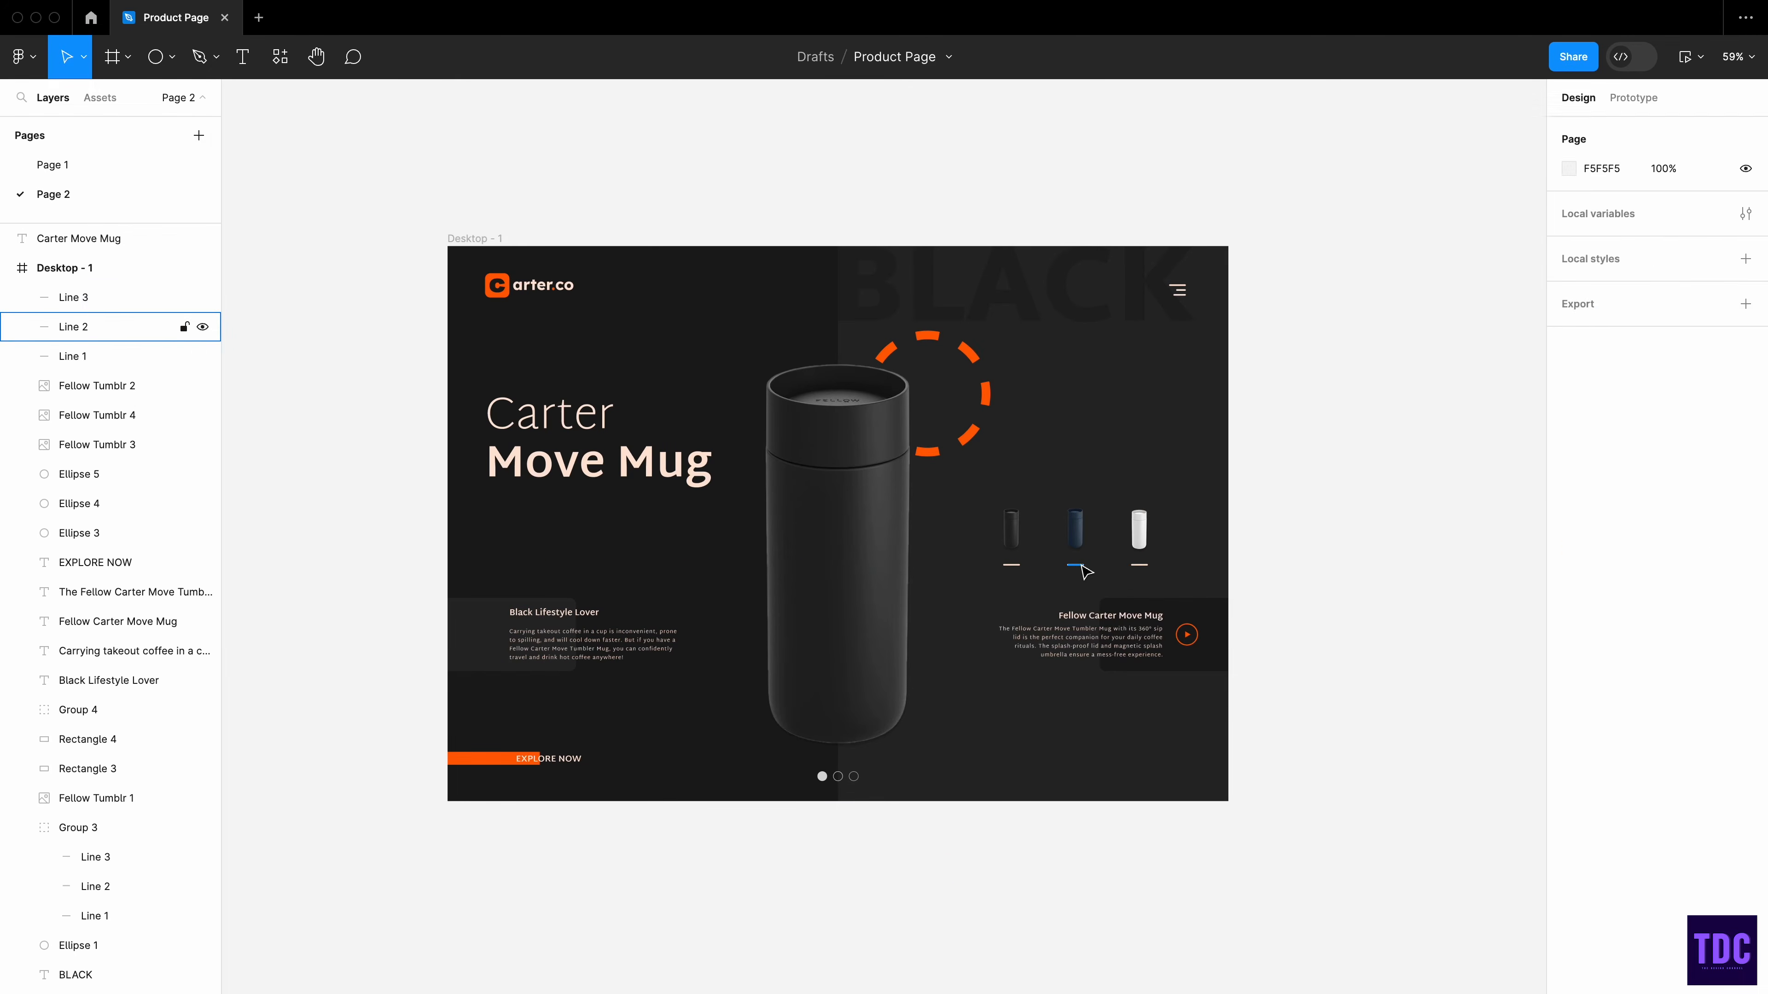
# - Set the stroke opacity of the lines under the blue and white thumbnails to 40%
pyautogui.click(1081, 566)
pyautogui.keyDown('shift'); pyautogui.click(1137, 566); pyautogui.keyUp('shift')
pyautogui.click(1663, 620)
pyautogui.write('4')
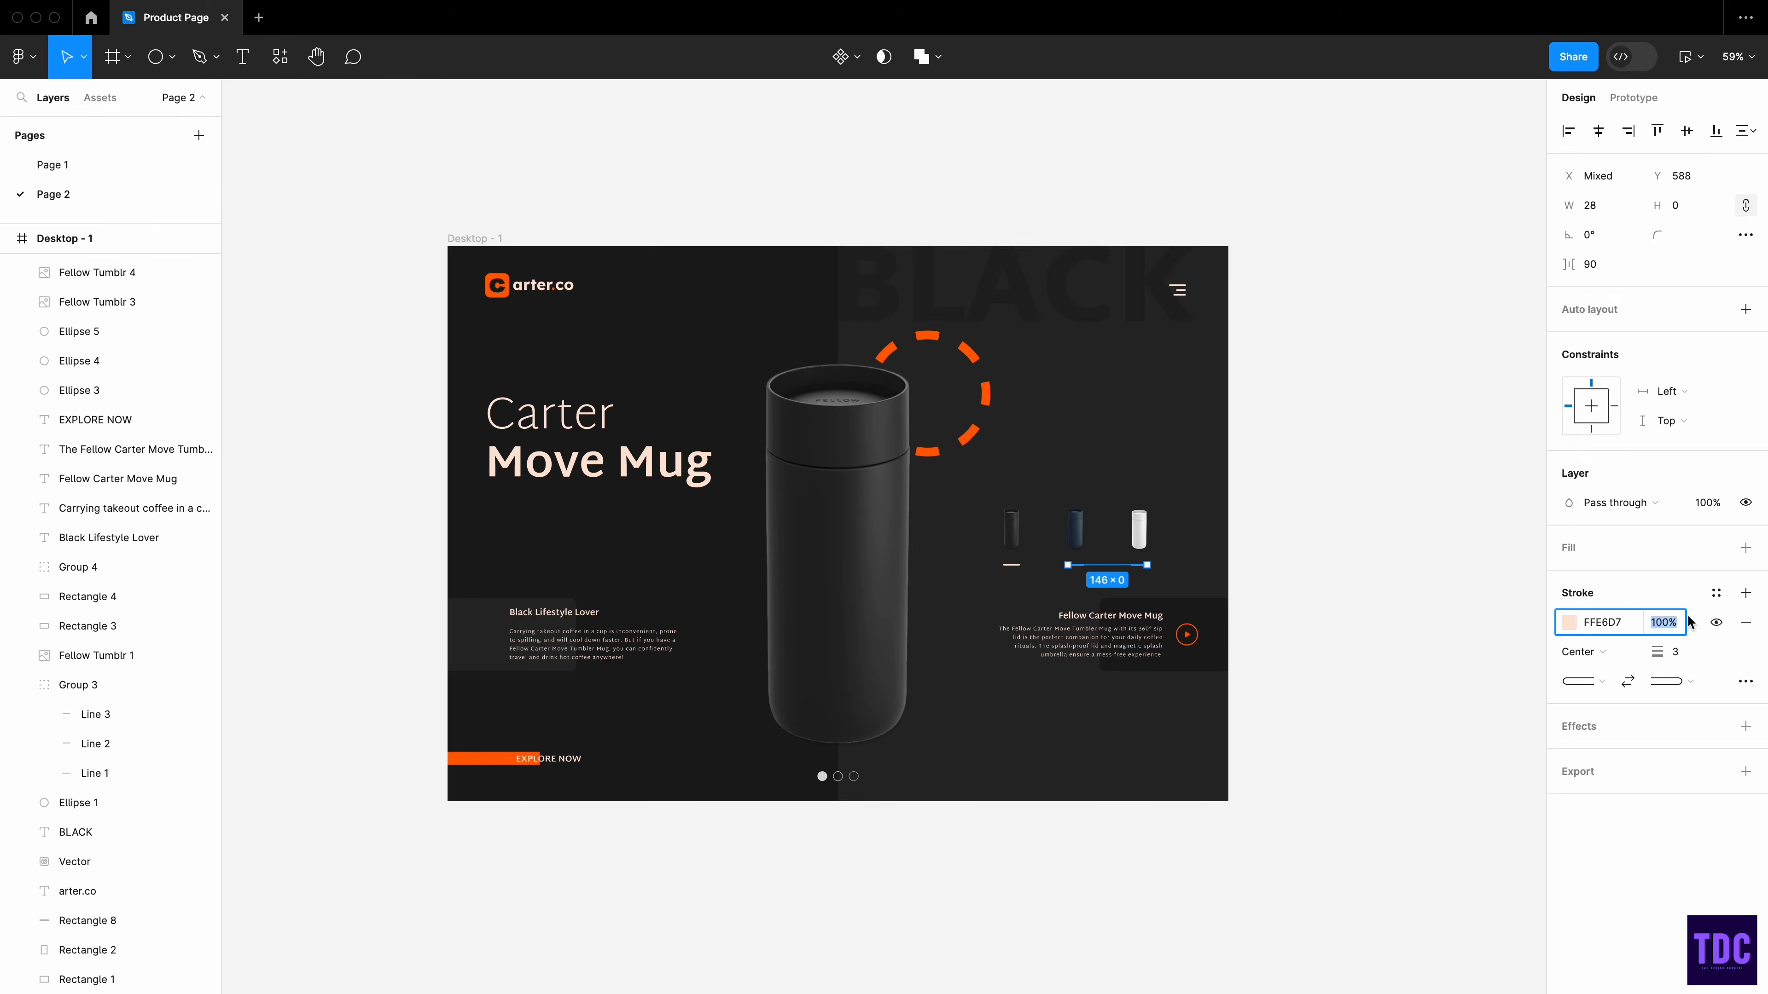
pyautogui.press('Return')
pyautogui.click(1347, 572)
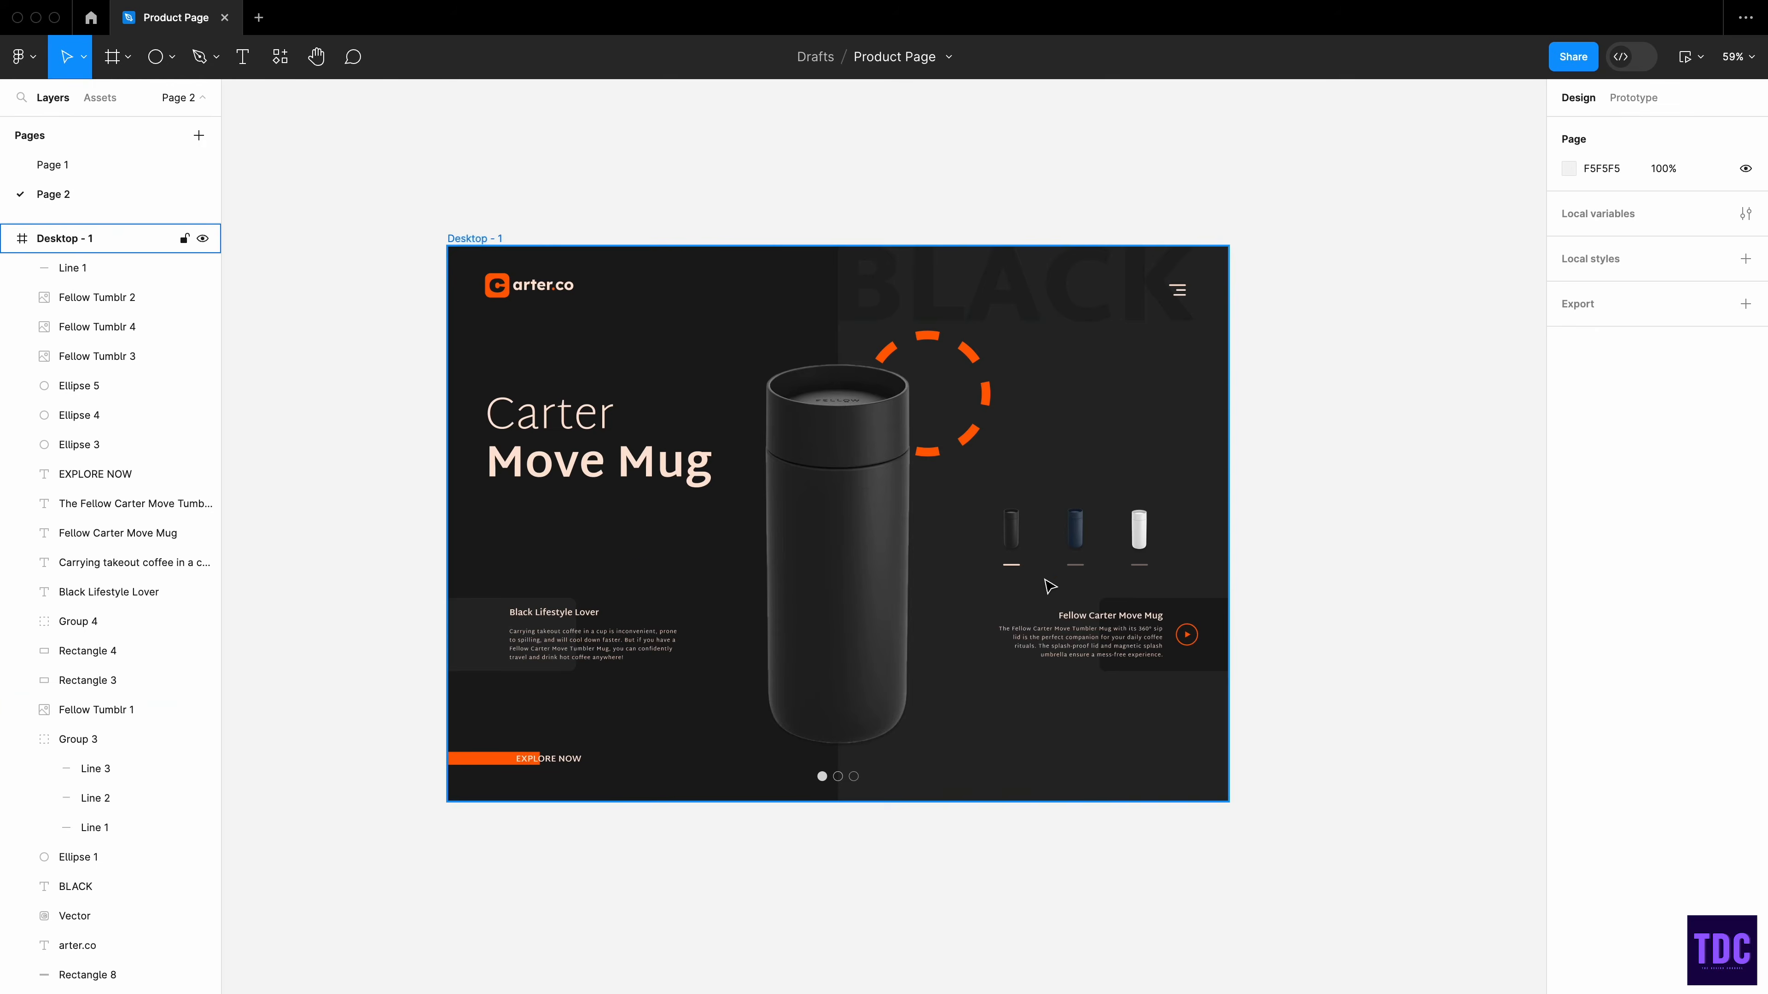
# - Move the three thumbnails and their underlines together slightly up and right, aligning their right edge with the play icon's centre
pyautogui.click(1012, 565)
pyautogui.keyDown('shift'); pyautogui.click(1075, 565); pyautogui.keyUp('shift')
pyautogui.keyDown('shift'); pyautogui.click(1140, 565); pyautogui.keyUp('shift')
pyautogui.keyDown('shift'); pyautogui.click(1145, 542); pyautogui.keyUp('shift')
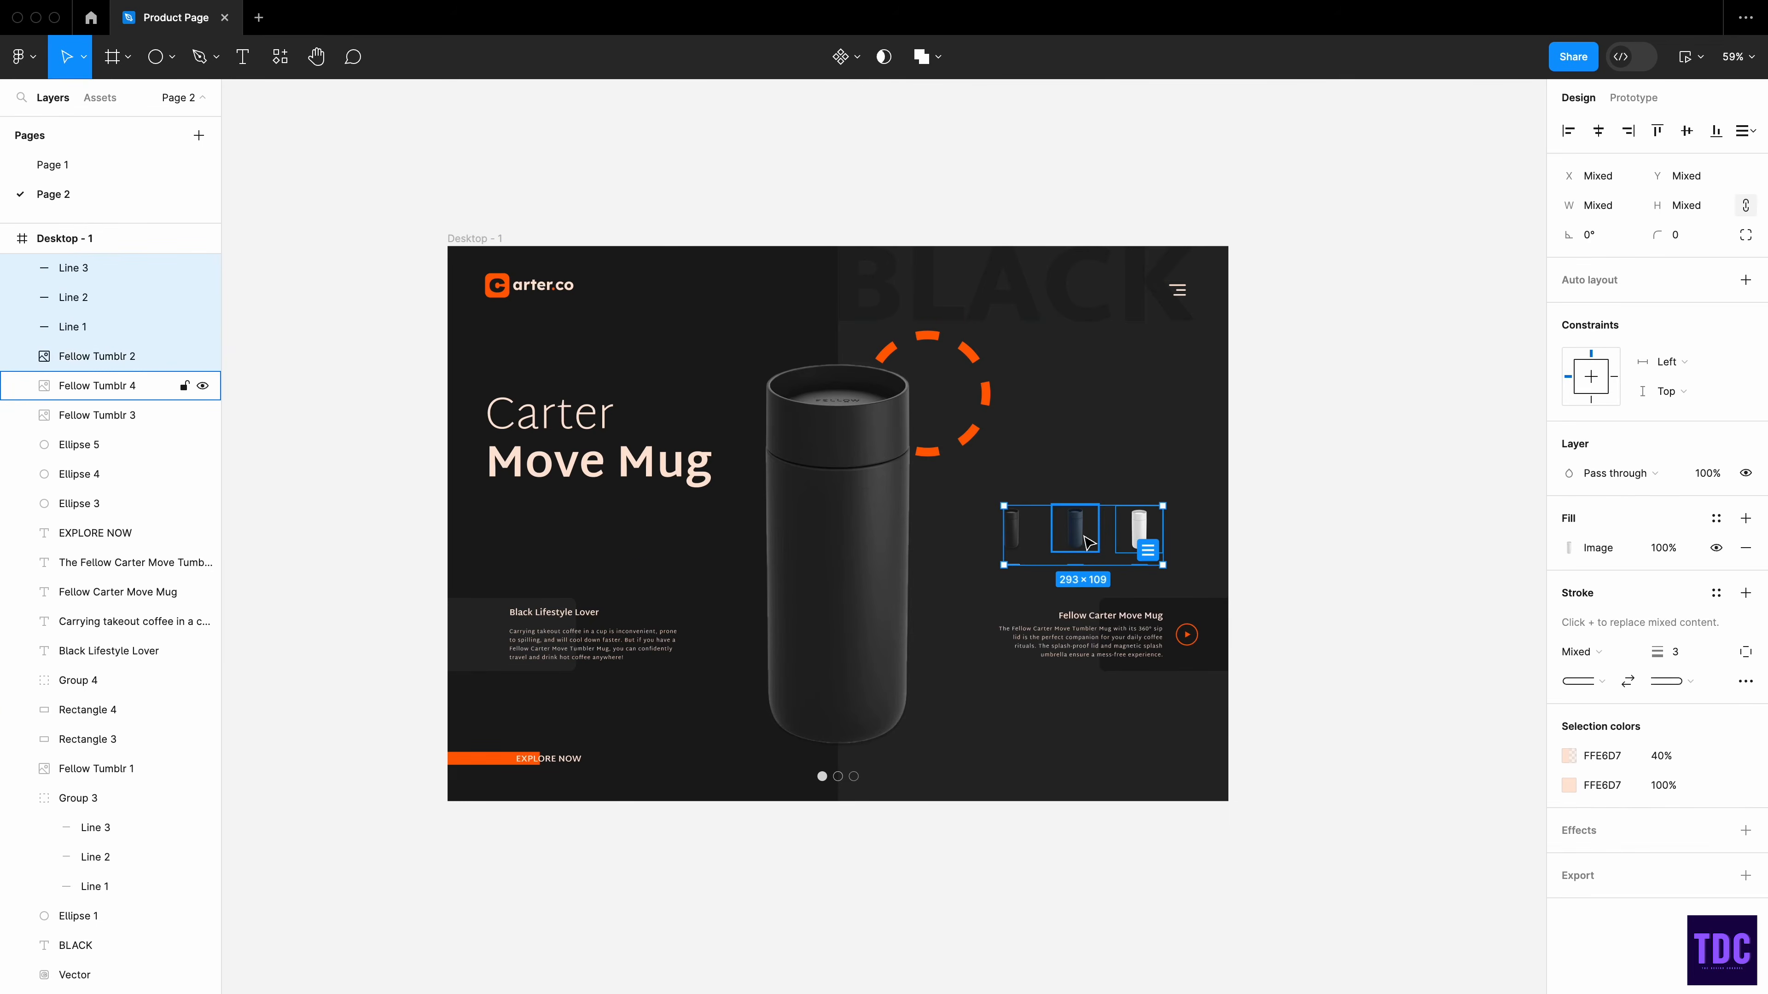
pyautogui.keyDown('shift'); pyautogui.click(1075, 530); pyautogui.keyUp('shift')
pyautogui.keyDown('shift'); pyautogui.click(1012, 531); pyautogui.keyUp('shift')
pyautogui.moveTo(1080, 540); pyautogui.dragTo(1099, 533)
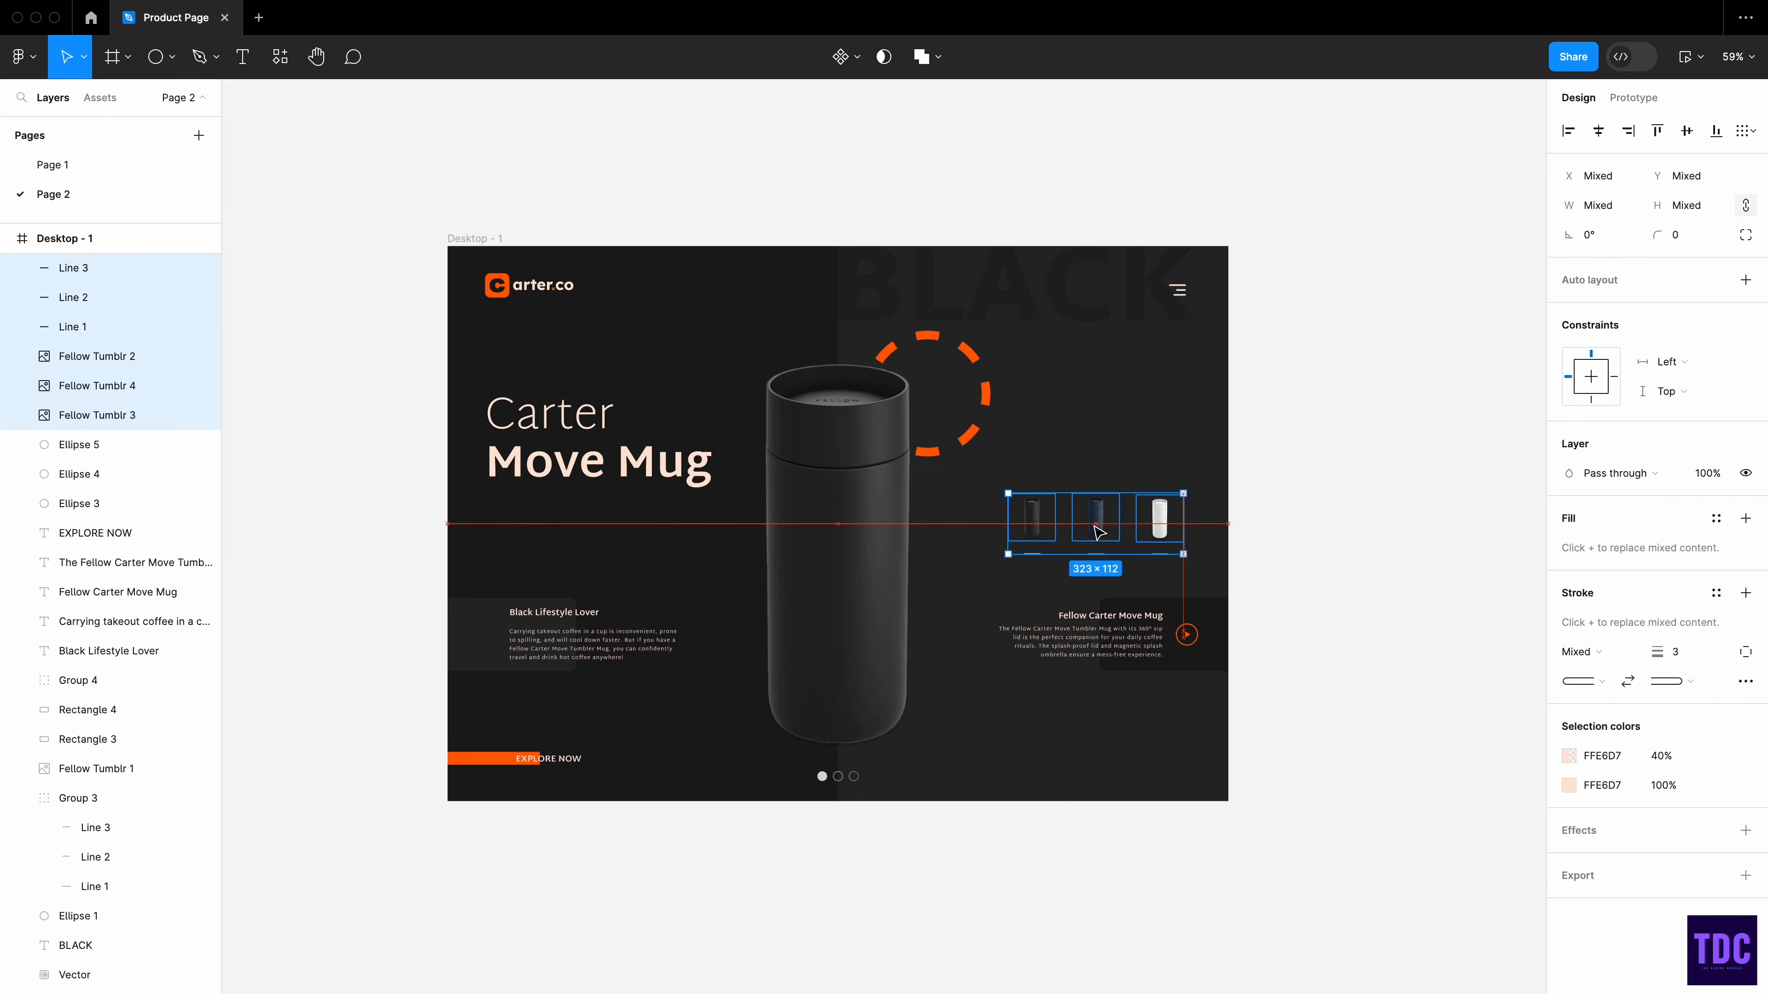
pyautogui.click(1334, 501)
# - Draw a flat ellipse about 244 × 15 just beneath the tumbler
pyautogui.scroll(3, 989, 782)
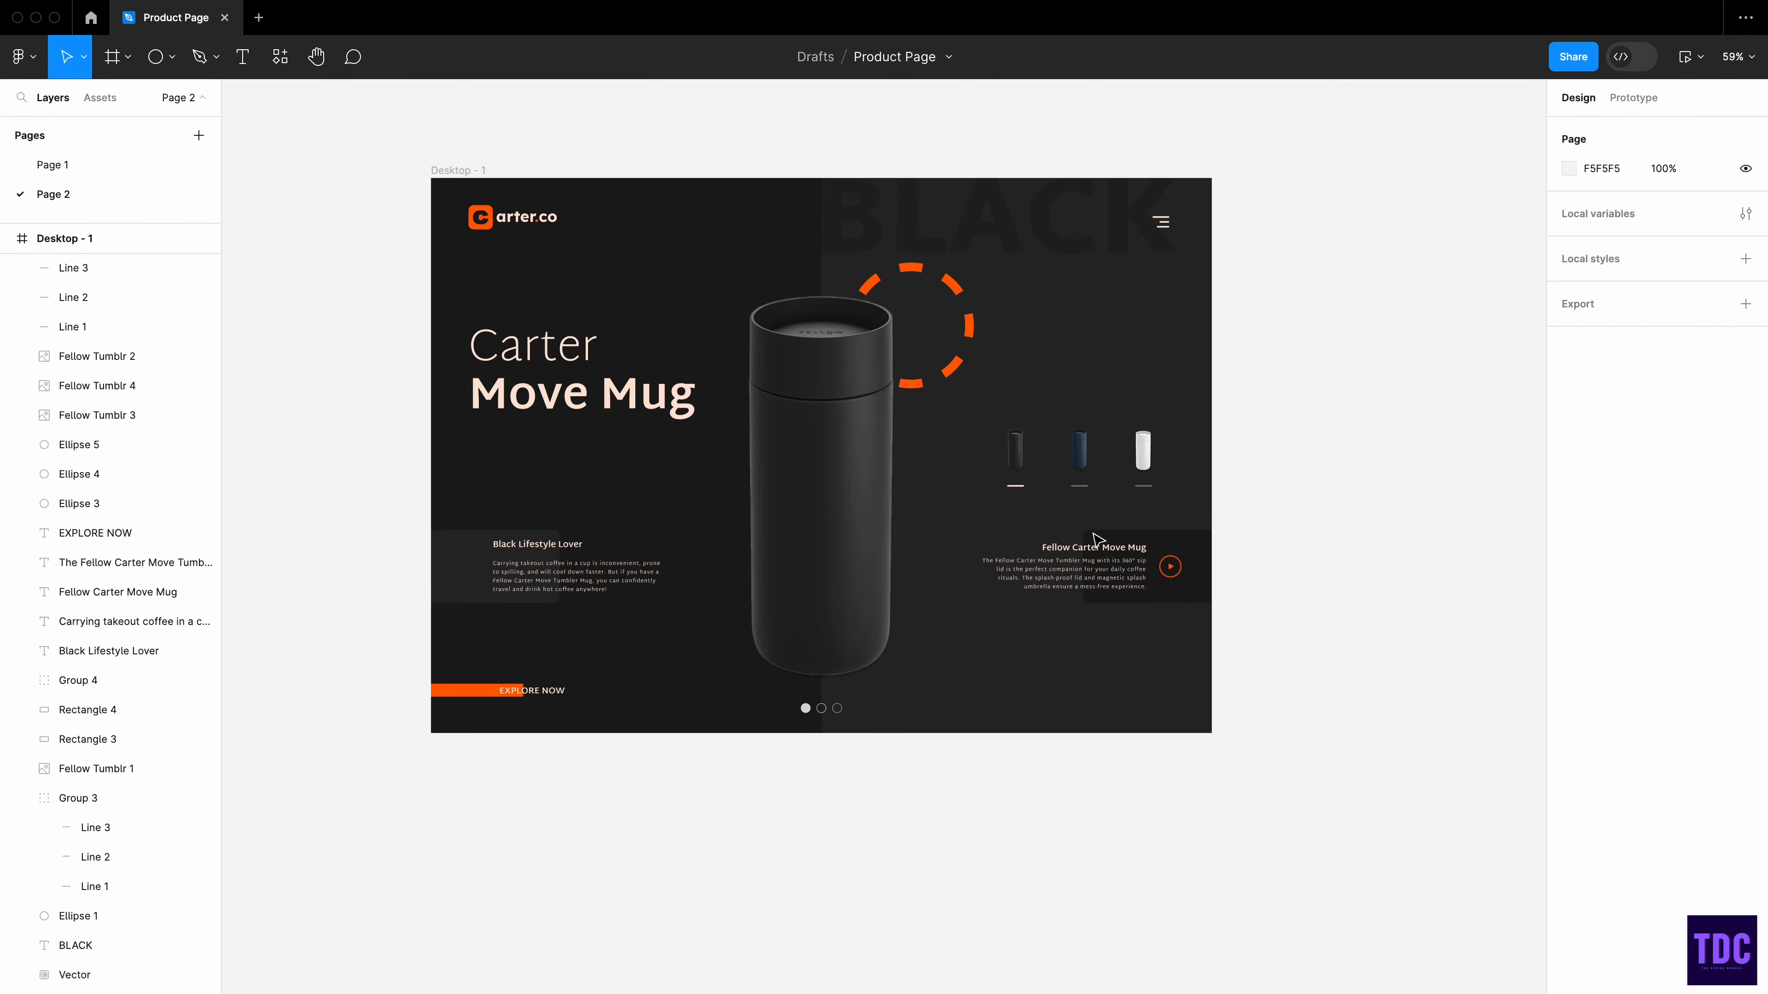
pyautogui.press('o')
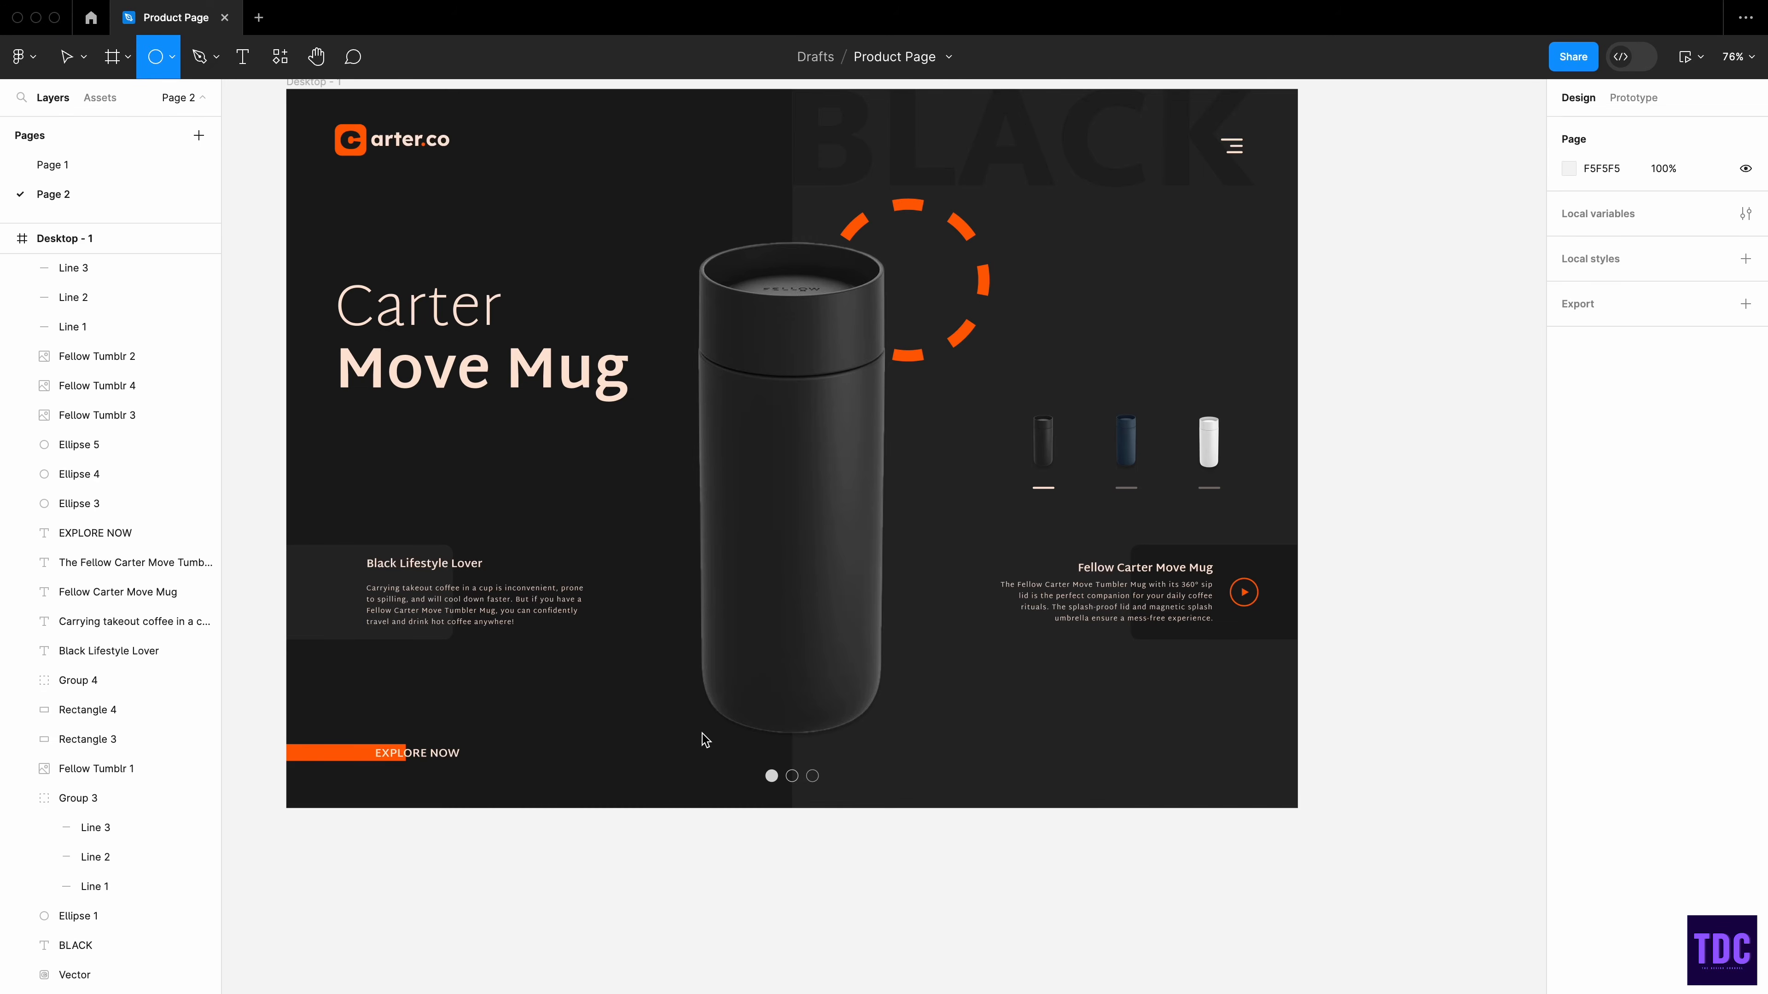
pyautogui.moveTo(701, 734)
pyautogui.mouseDown()
pyautogui.moveTo(913, 756)
pyautogui.moveTo(775, 746)
pyautogui.mouseUp()
pyautogui.click(807, 861)
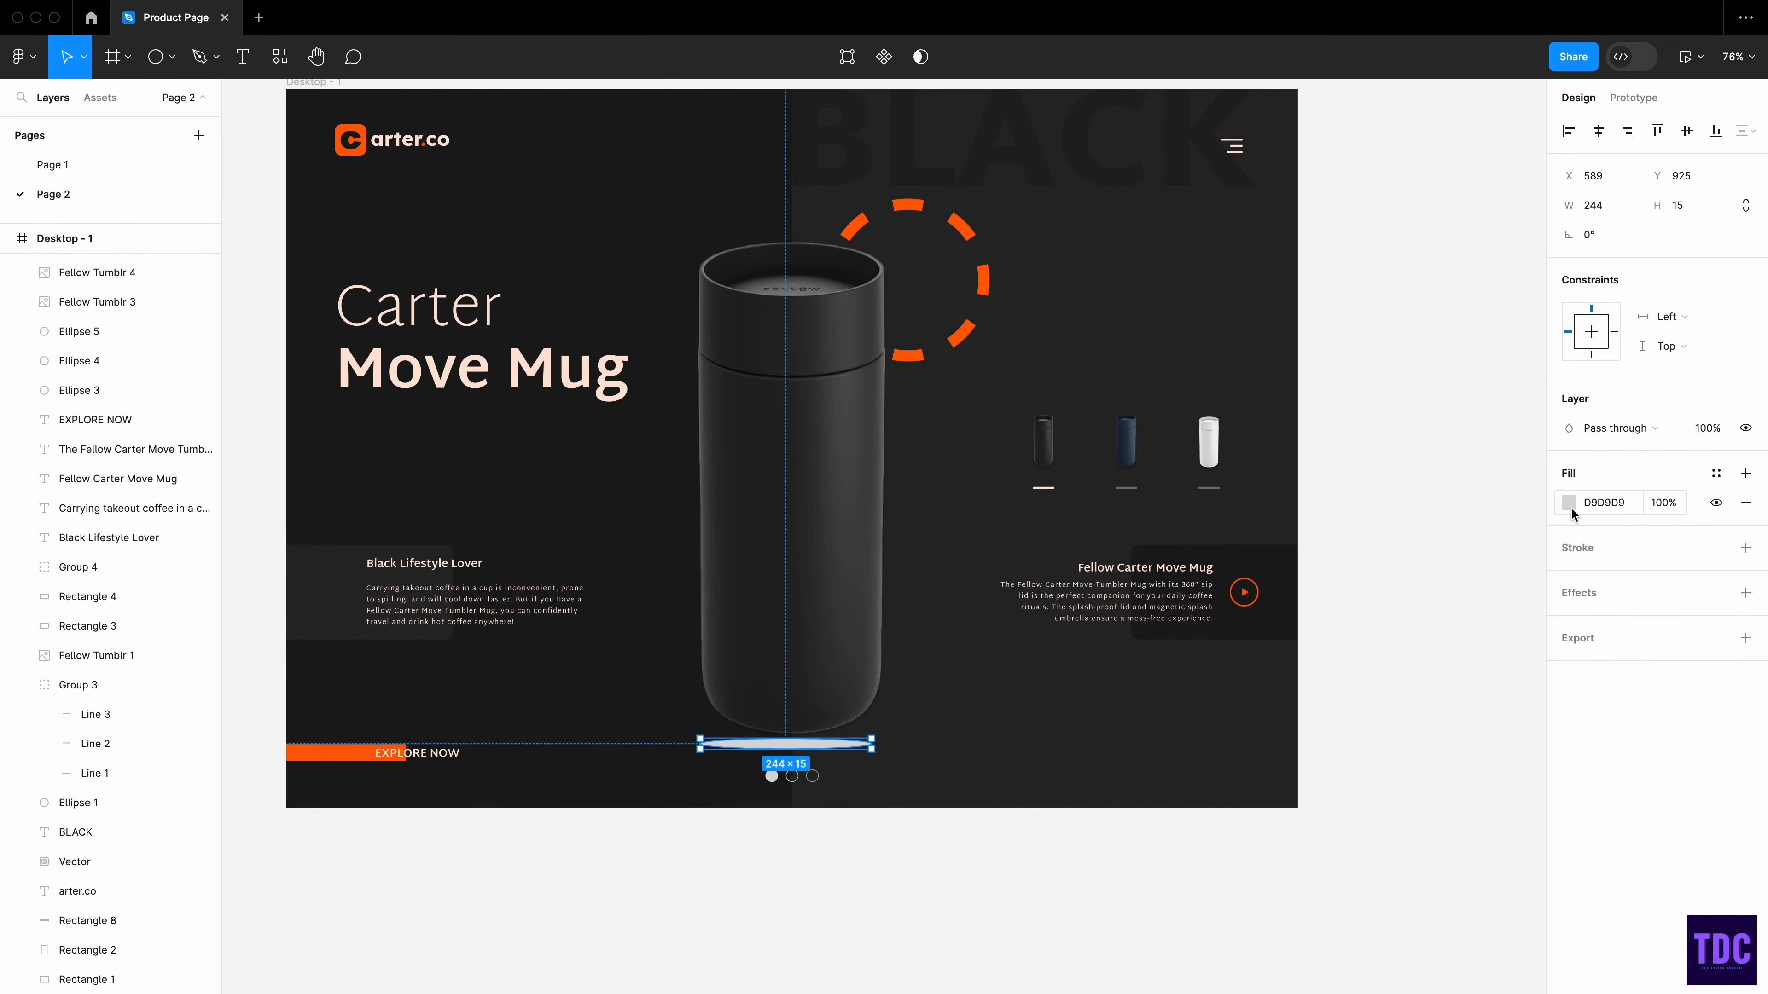
# - Fill the flat ellipse with black 000000 and add a stroke to it that is hidden
pyautogui.click(1569, 503)
pyautogui.moveTo(1321, 580); pyautogui.dragTo(1318, 746)
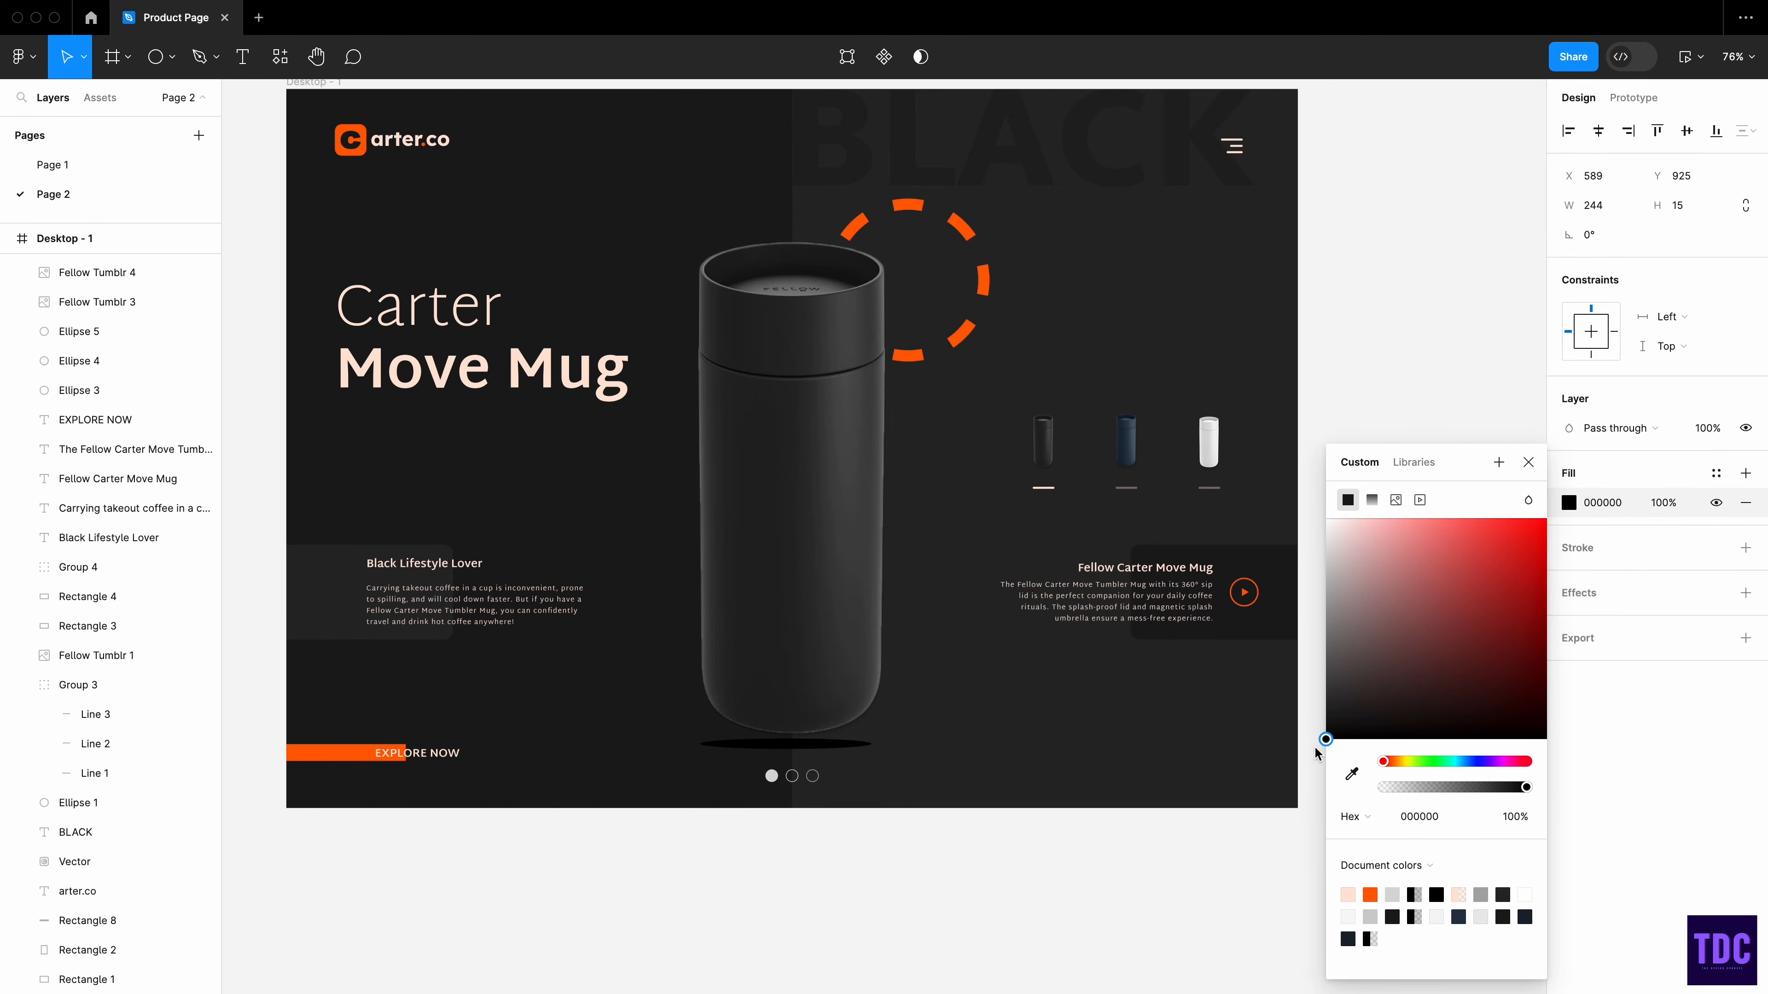
pyautogui.click(1671, 560)
pyautogui.click(1575, 550)
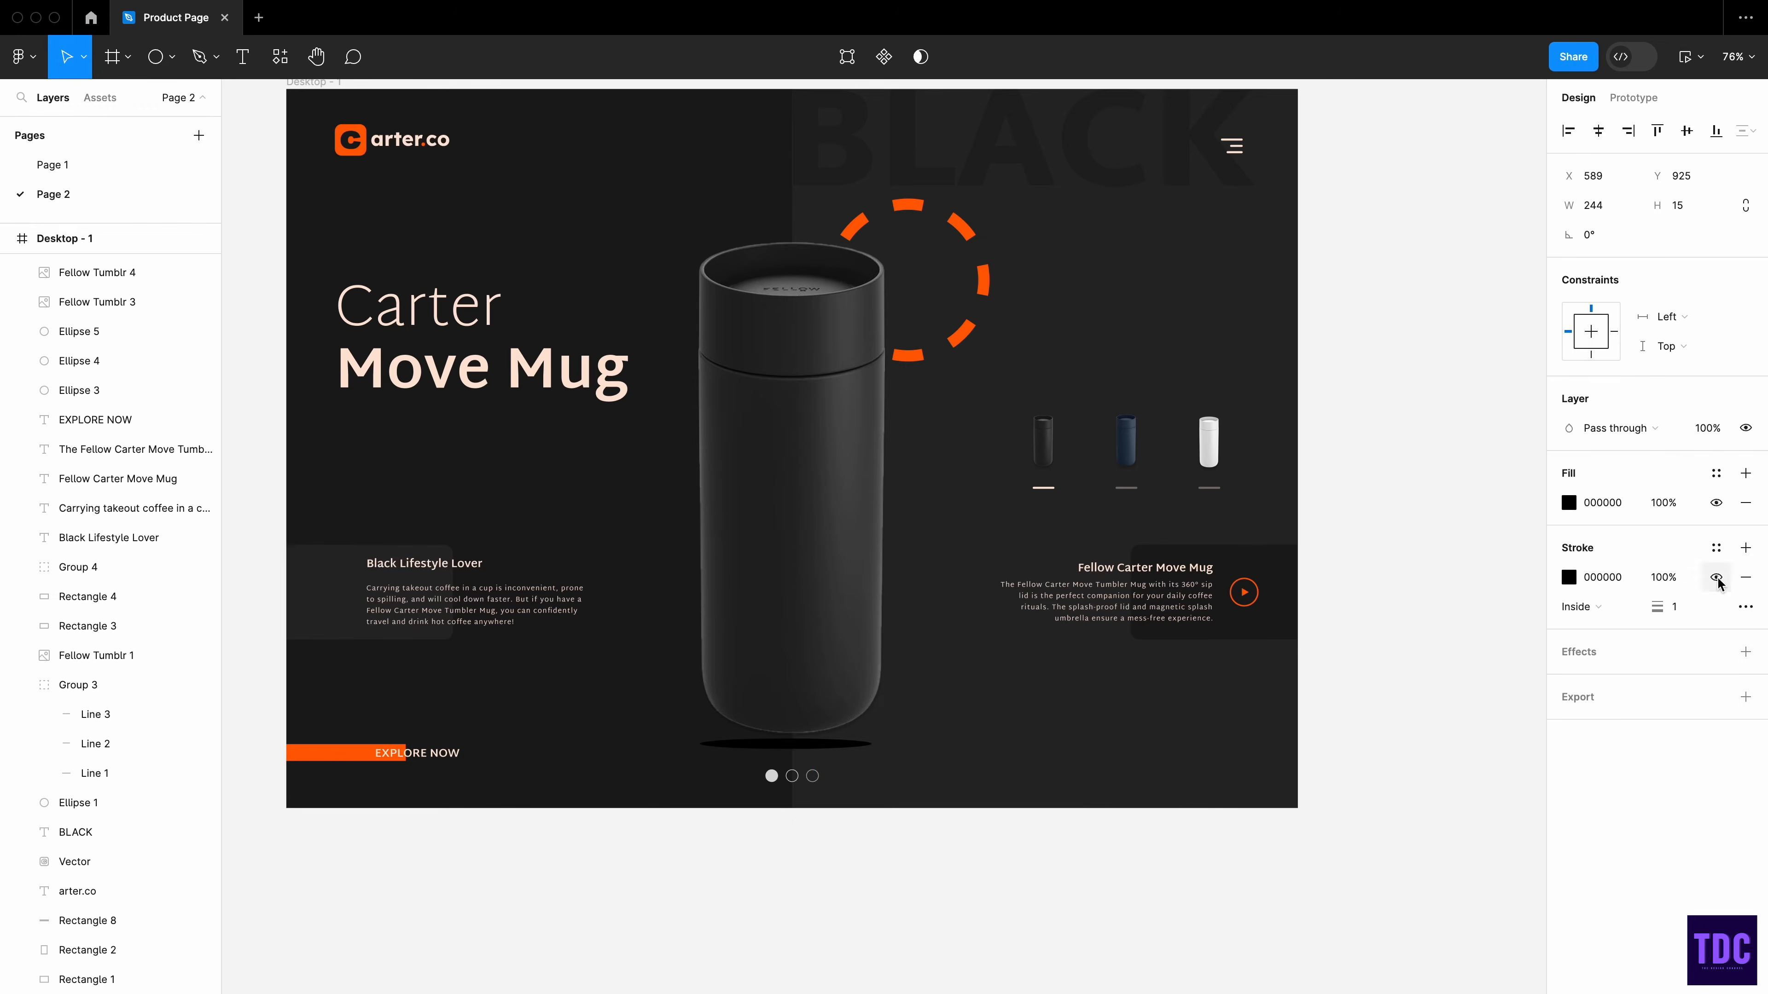
pyautogui.click(1716, 578)
# - Give the black ellipse a layer blur of 40 and move it down to Y 933 as the tumbler's ground shadow
pyautogui.click(1588, 658)
pyautogui.click(1627, 682)
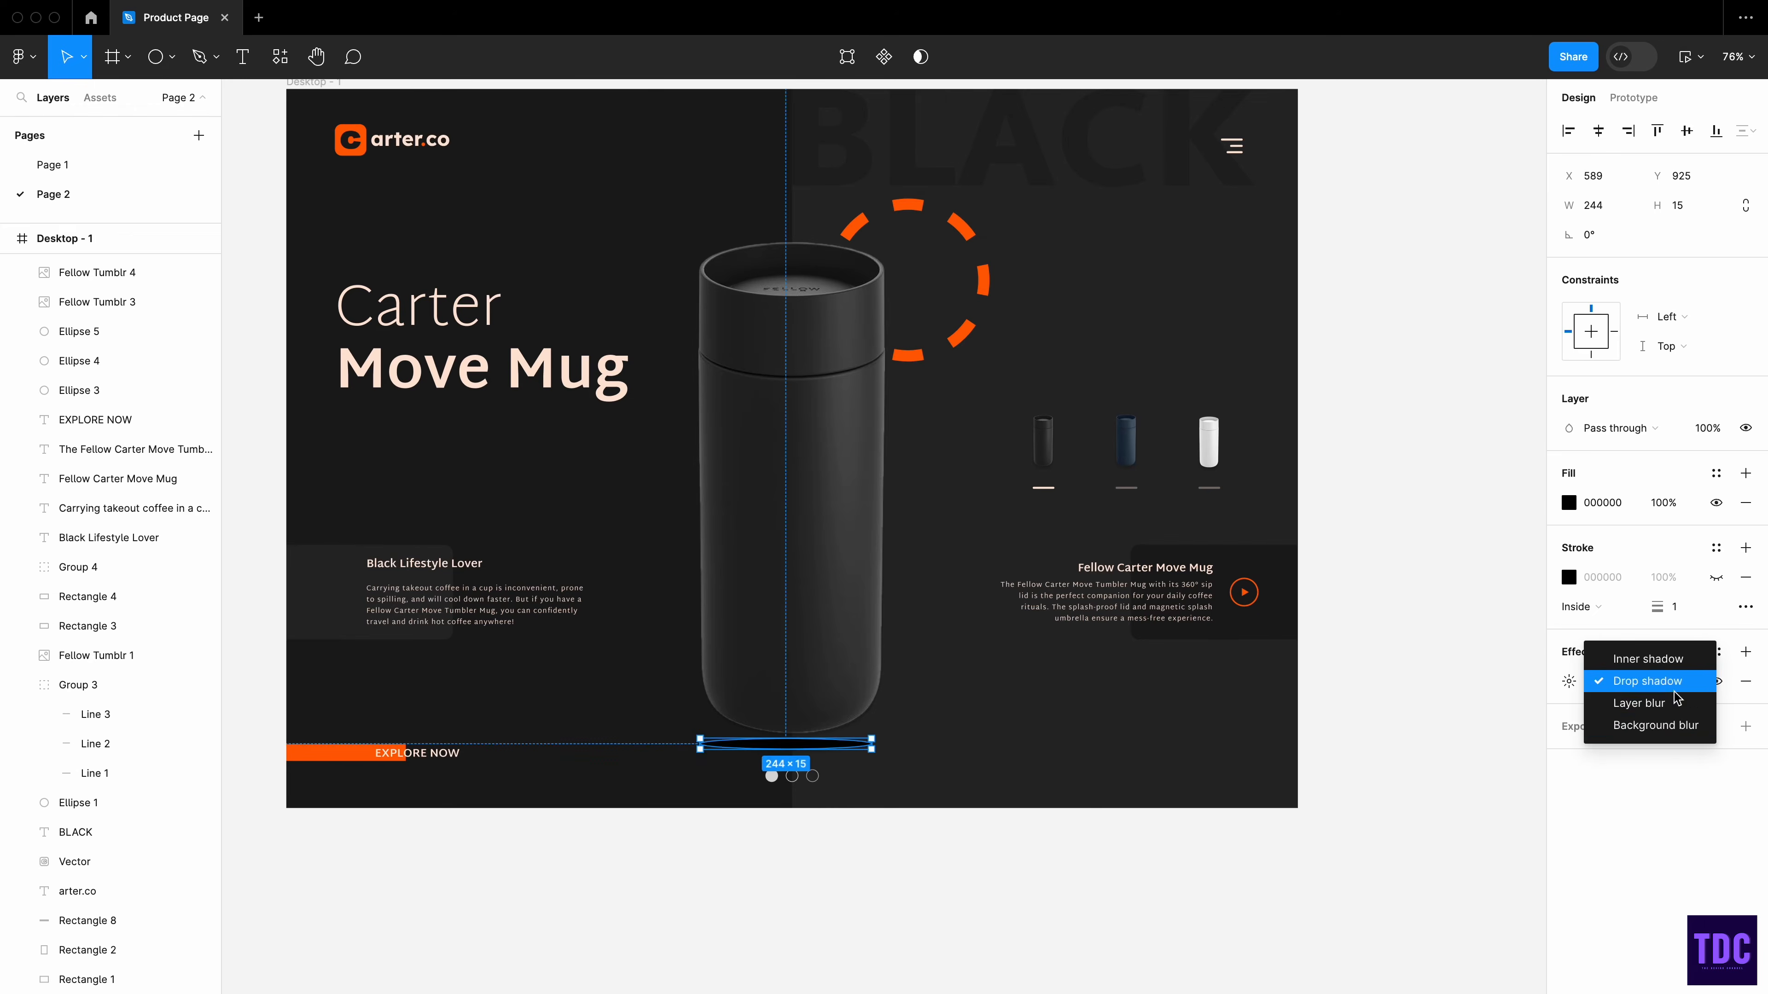
pyautogui.click(1632, 702)
pyautogui.click(1569, 682)
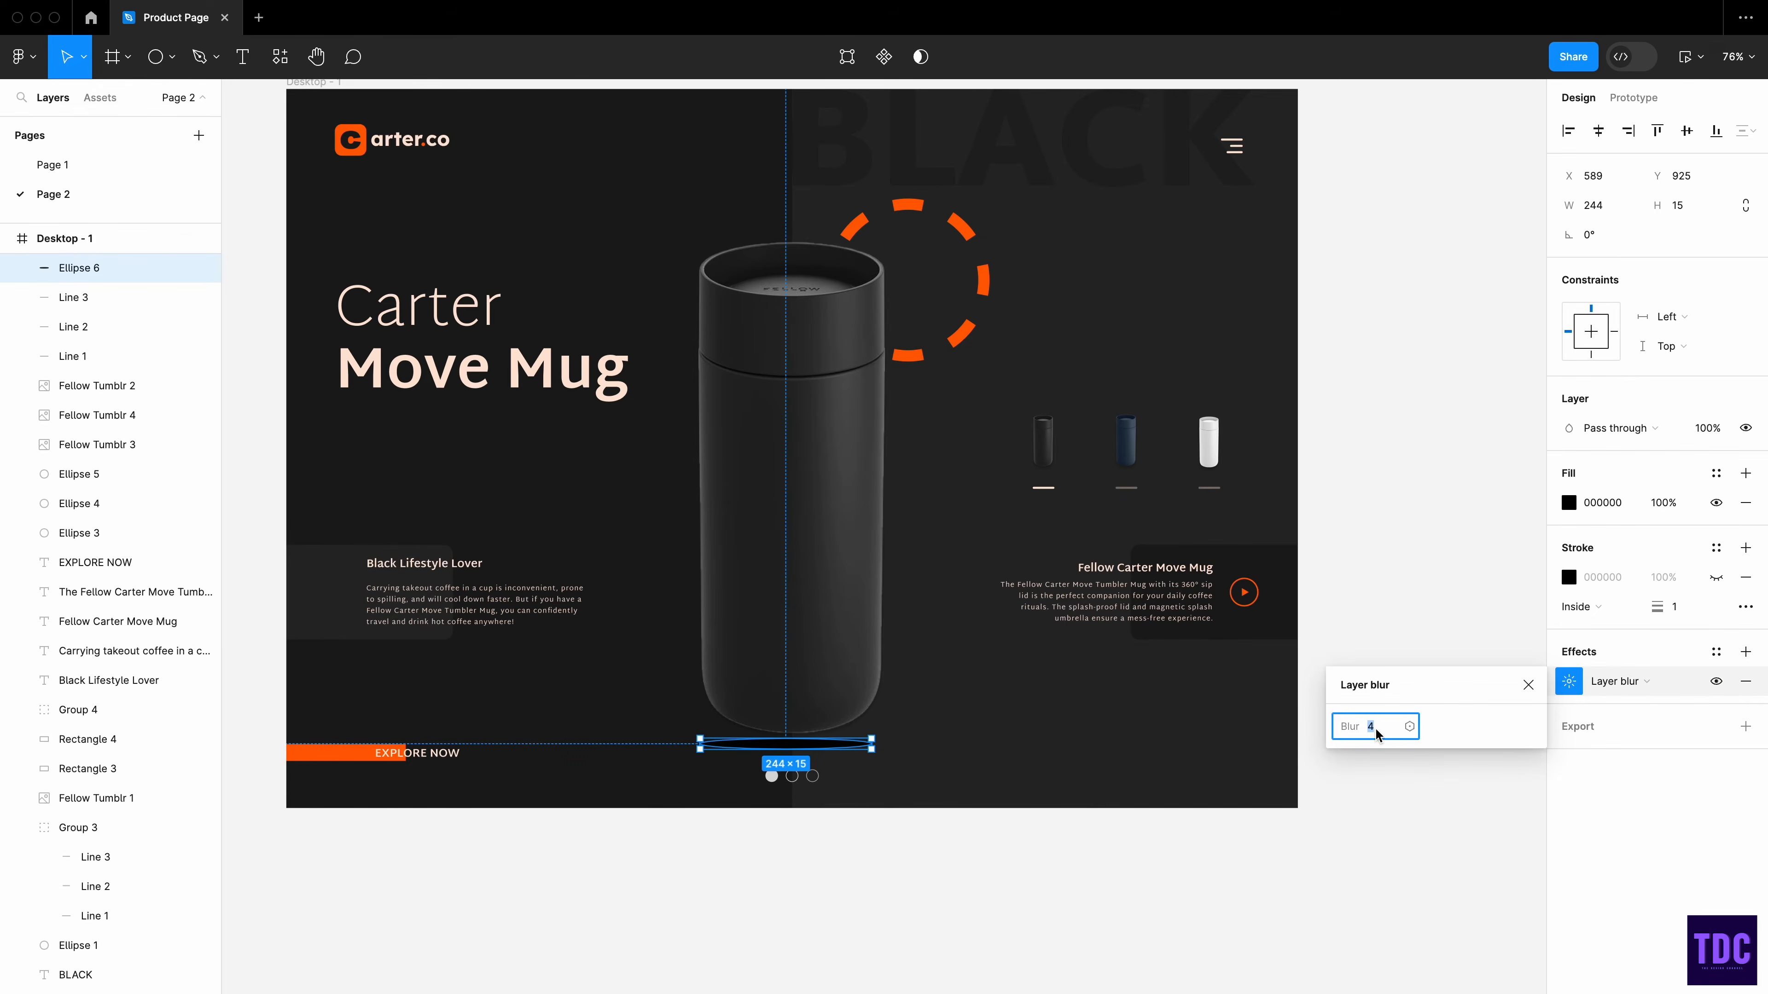
pyautogui.press('Return')
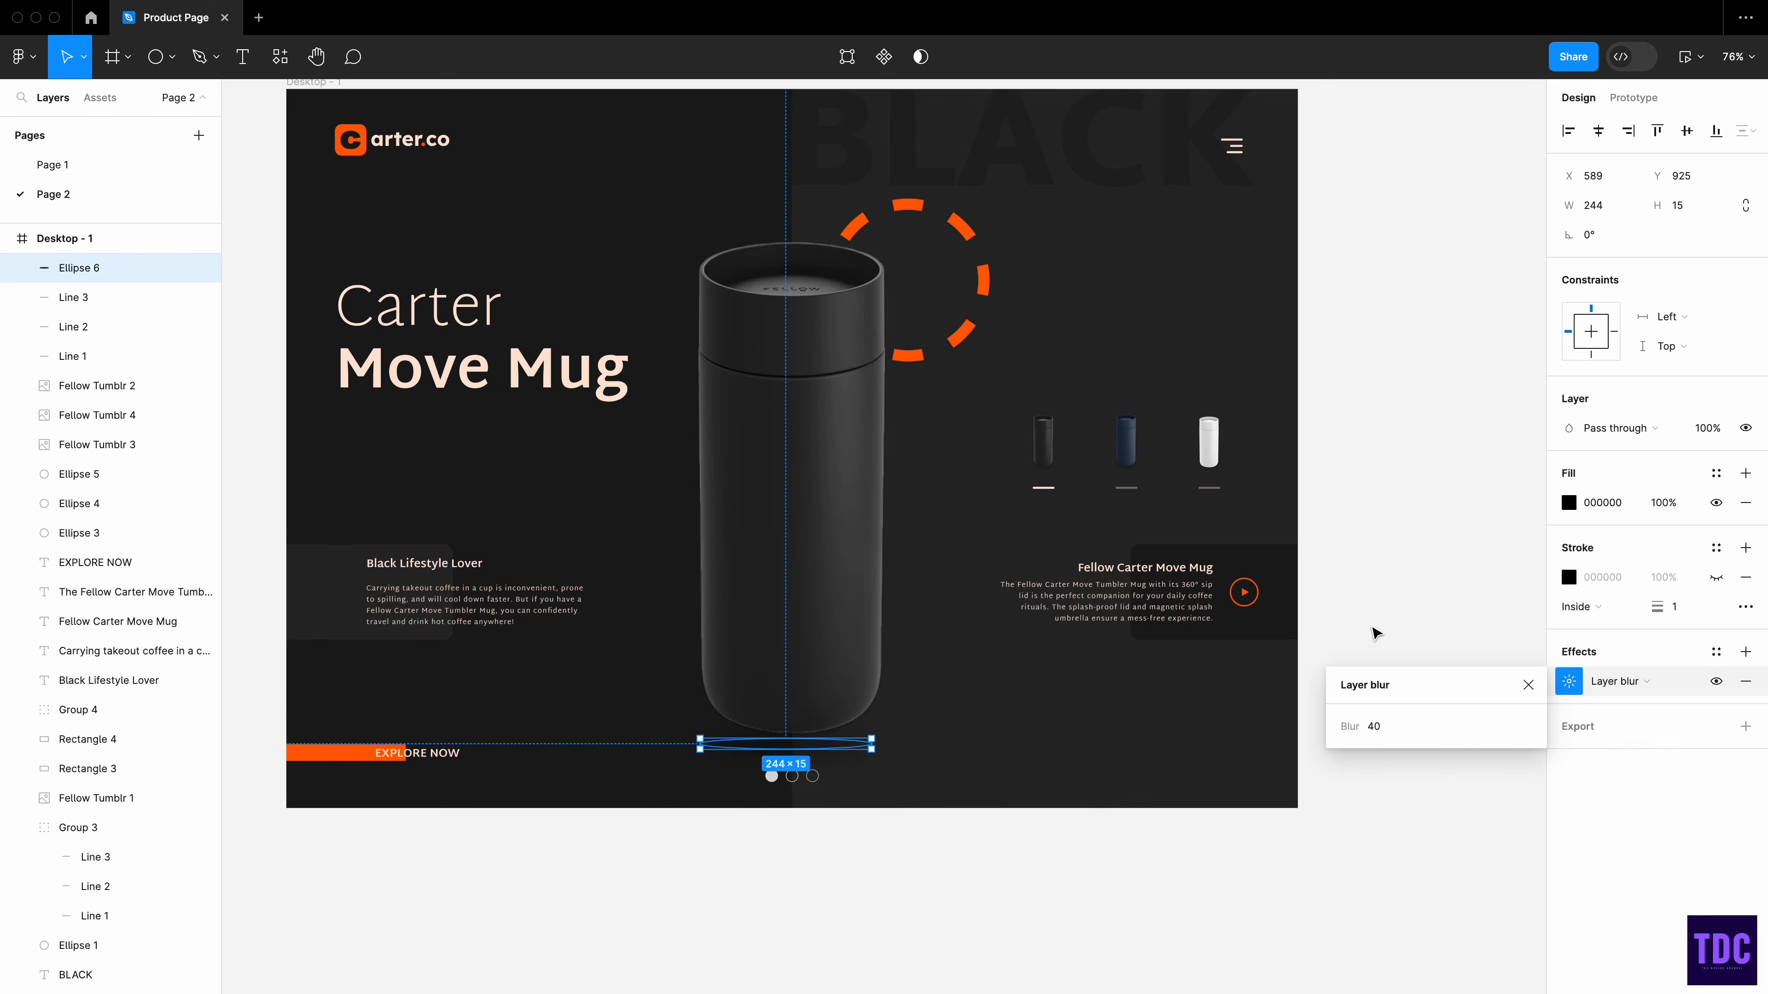
pyautogui.click(1435, 575)
pyautogui.moveTo(788, 747); pyautogui.dragTo(796, 760)
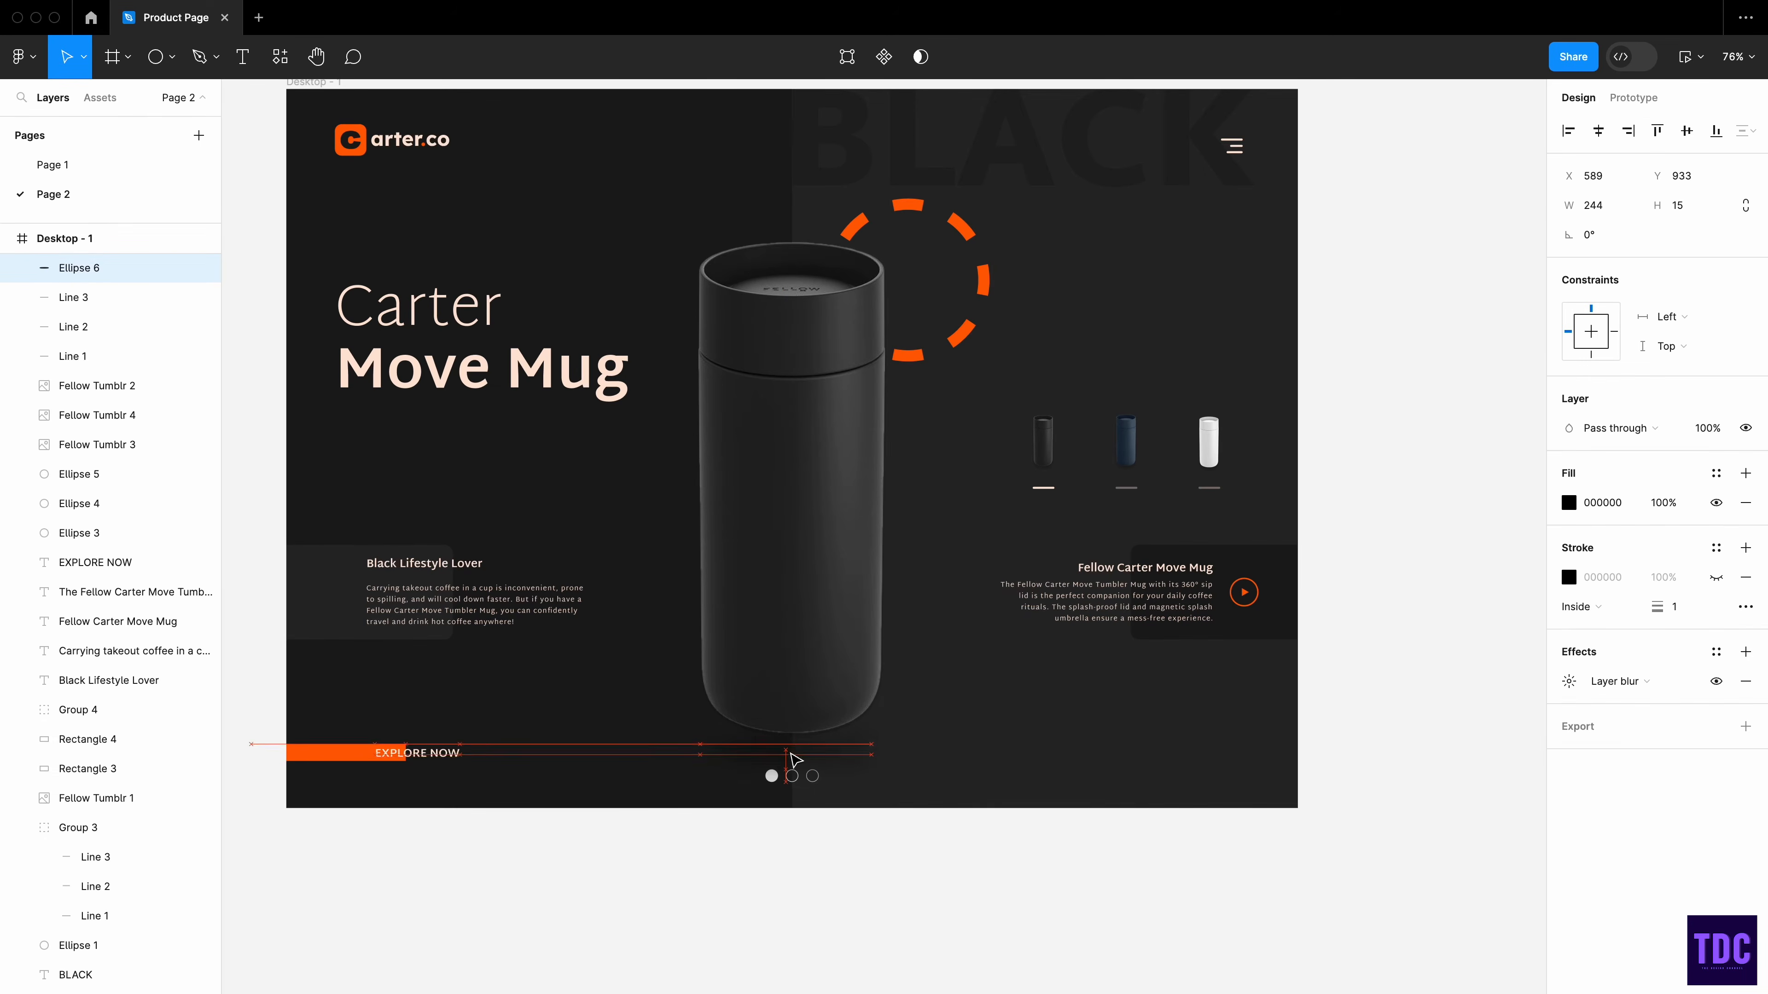
pyautogui.click(1430, 692)
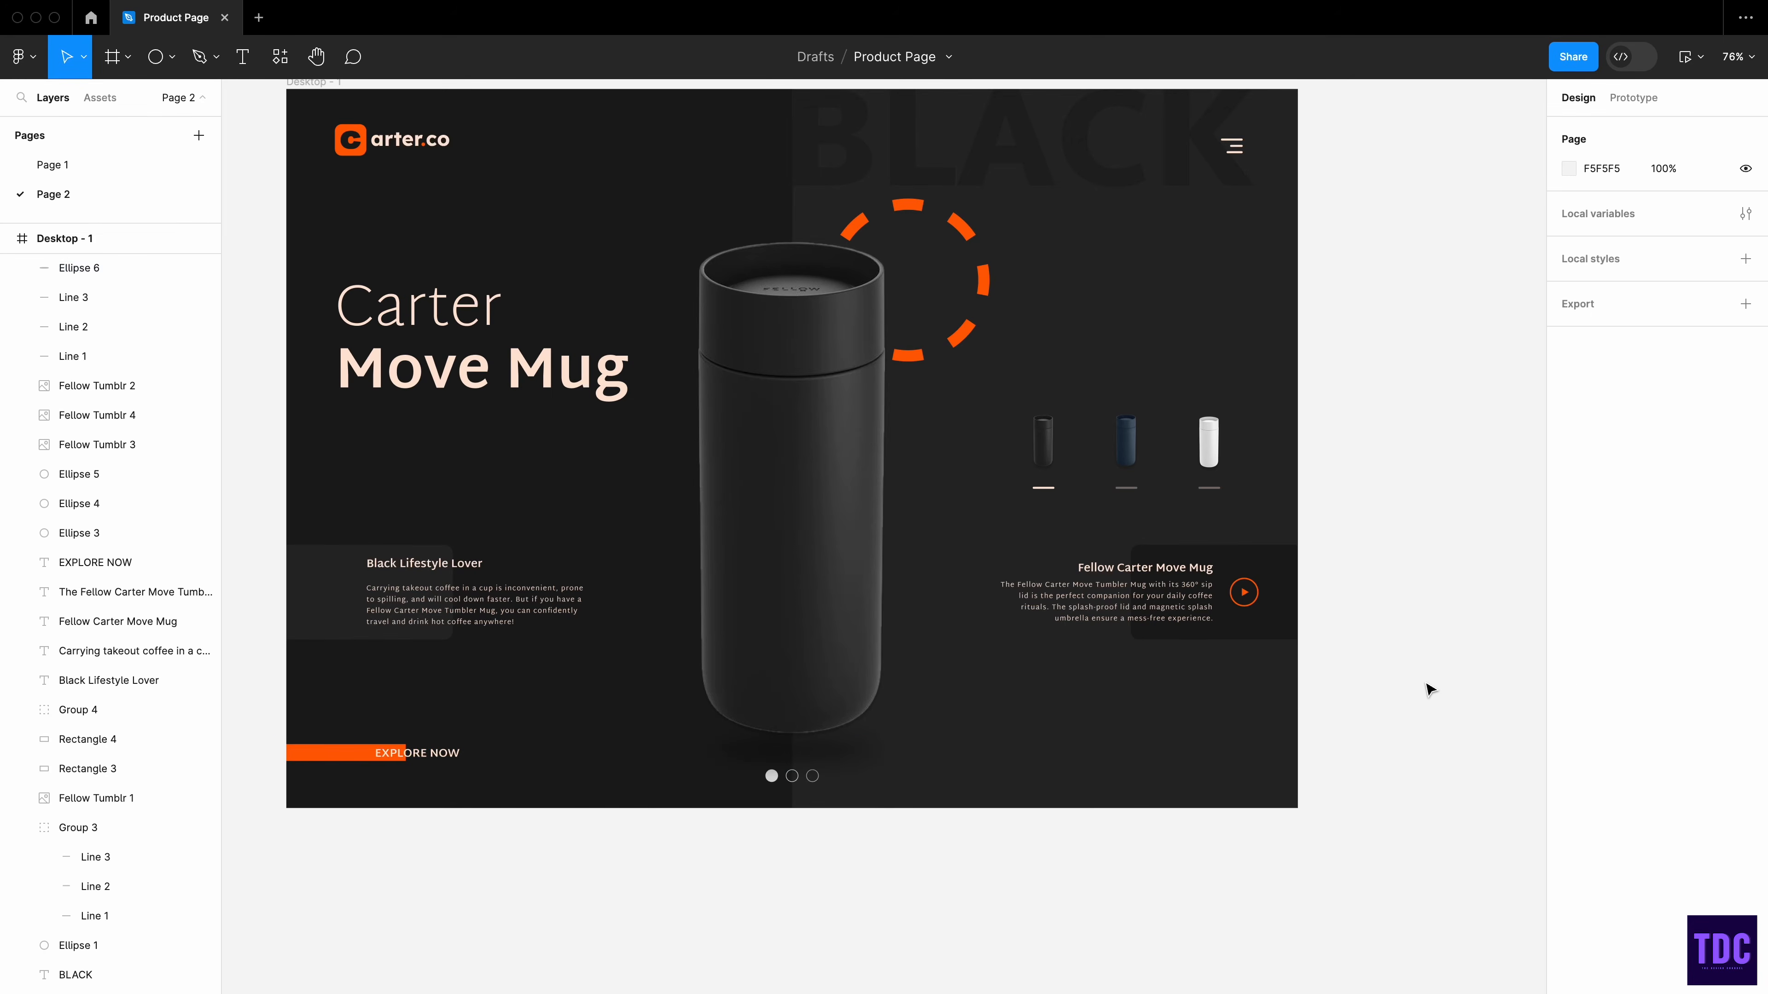
# - Paste the copied row of four small round icons into the frame's lower-right corner and place it at X 1193, Y 965
pyautogui.scroll(-5, 1134, 661)
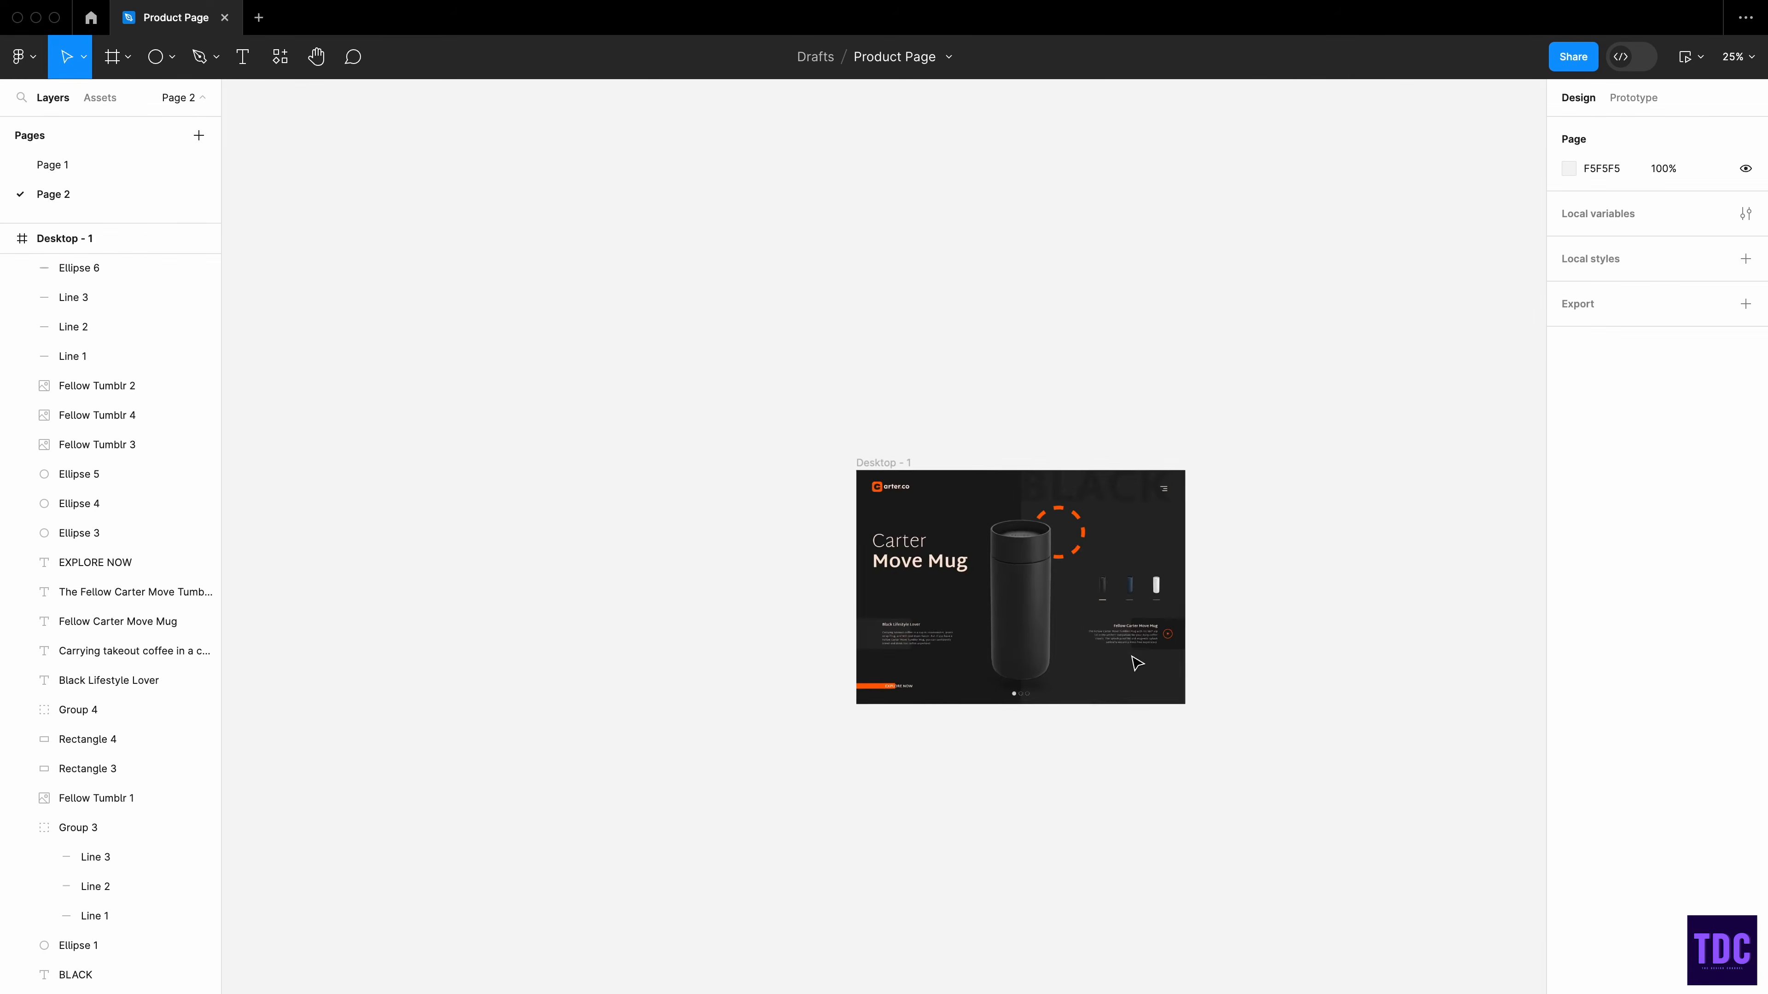
pyautogui.hscroll(10, 1137, 663)
pyautogui.scroll(-5, 1136, 663)
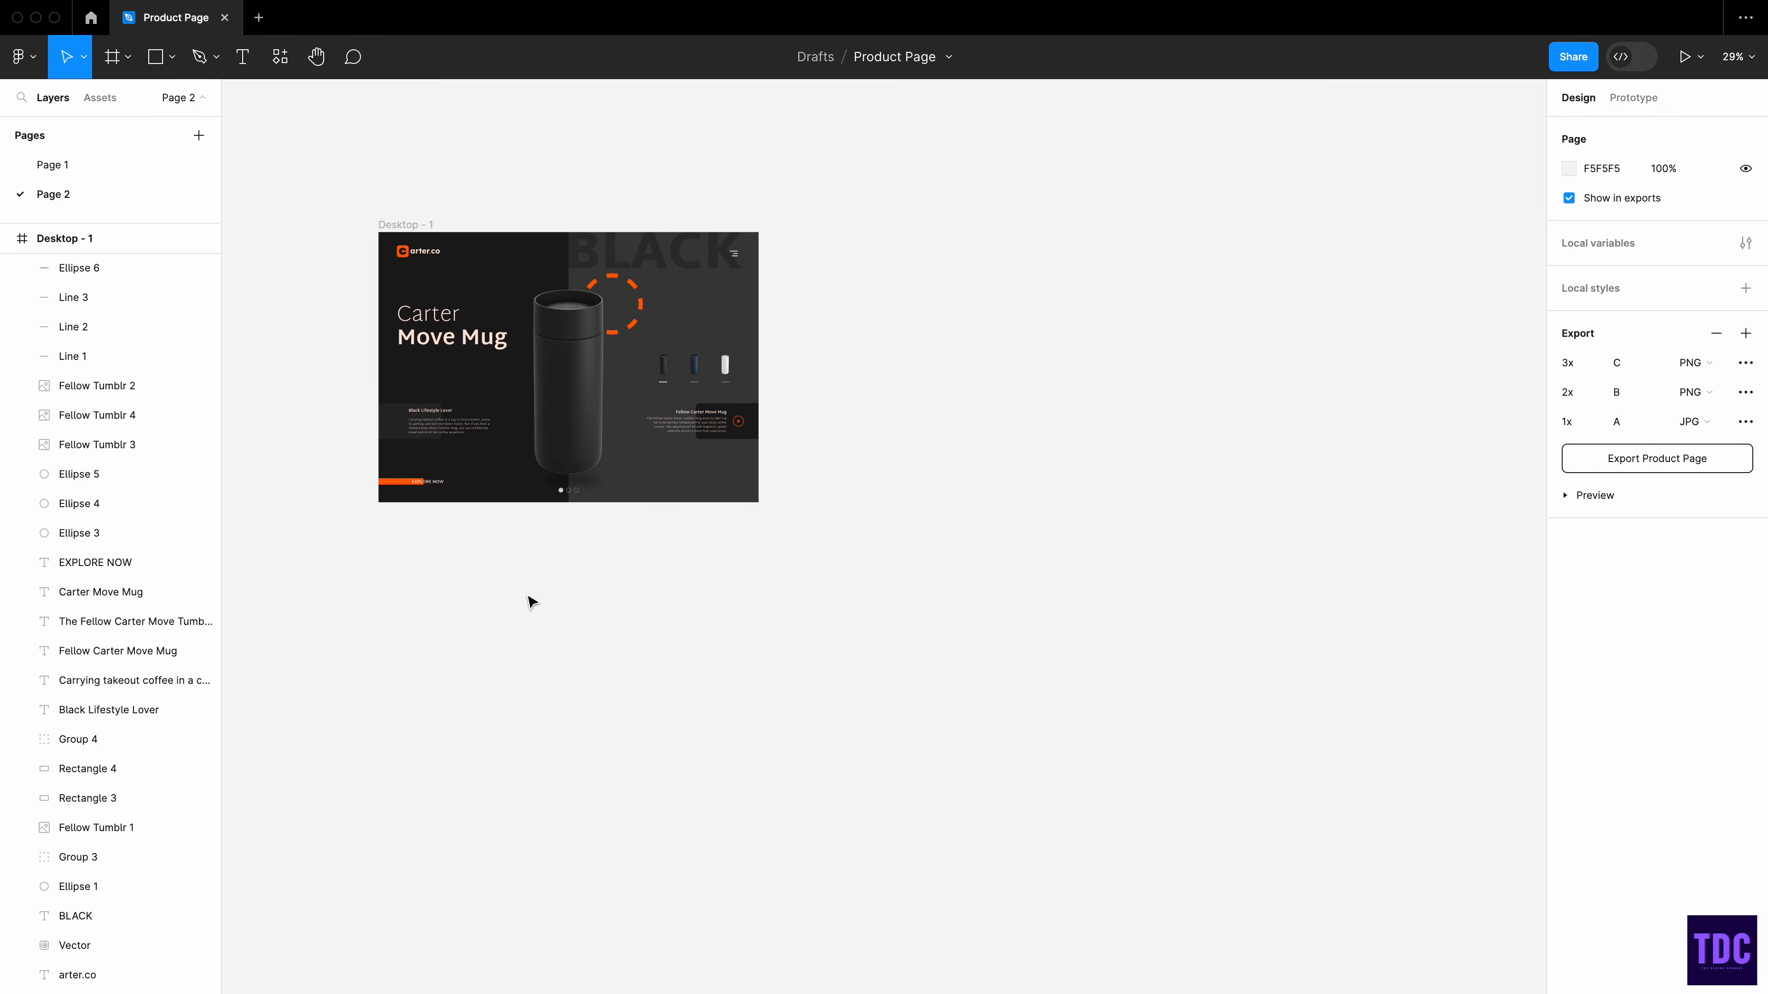
pyautogui.rightClick(717, 480)
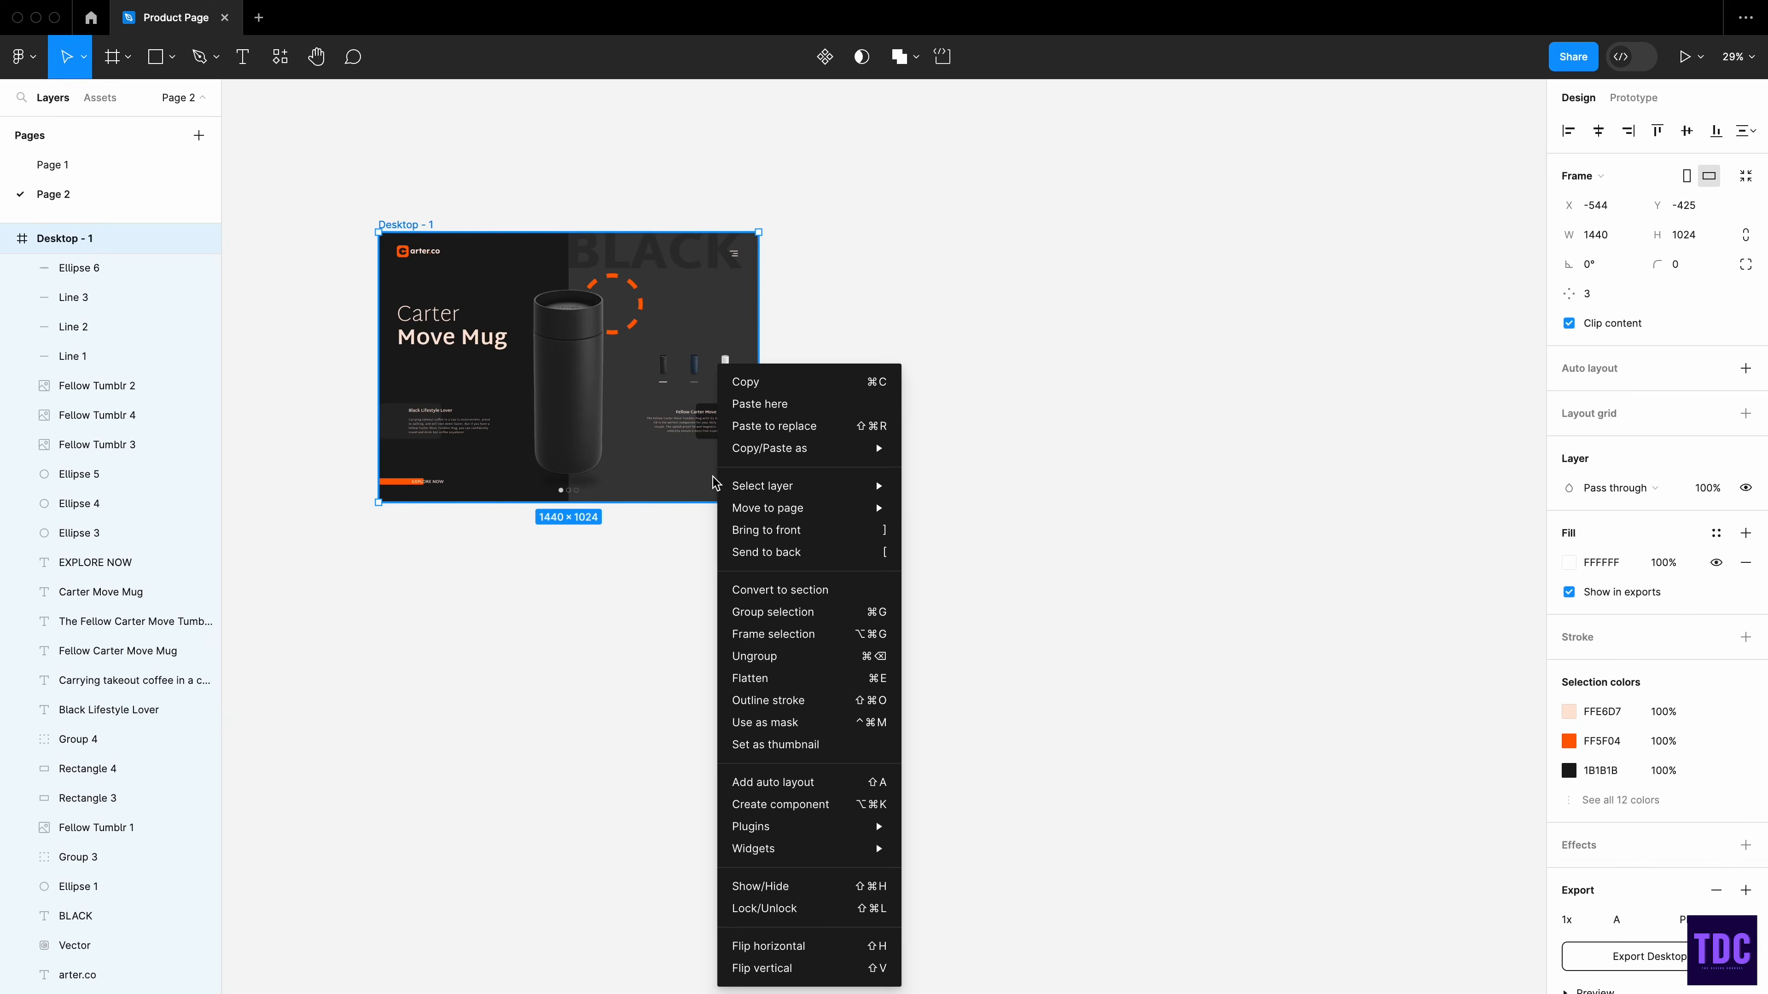
pyautogui.click(769, 405)
pyautogui.click(797, 493)
pyautogui.click(725, 493)
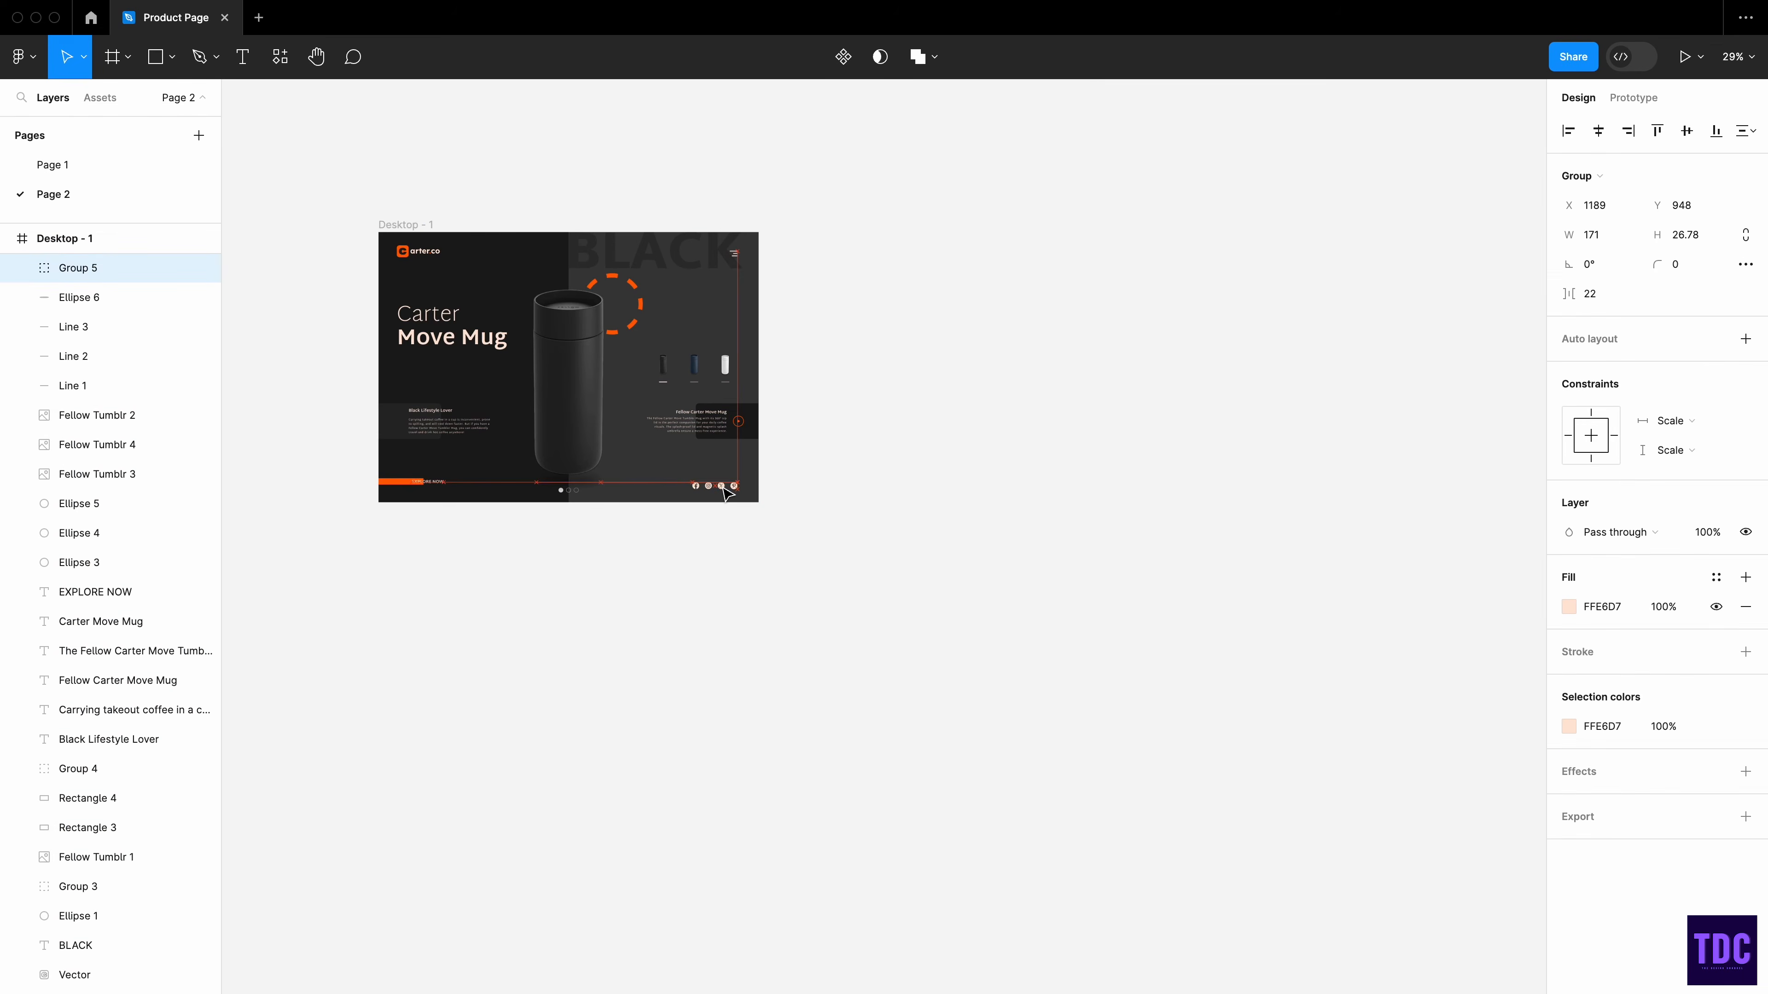
pyautogui.moveTo(725, 493); pyautogui.dragTo(725, 497)
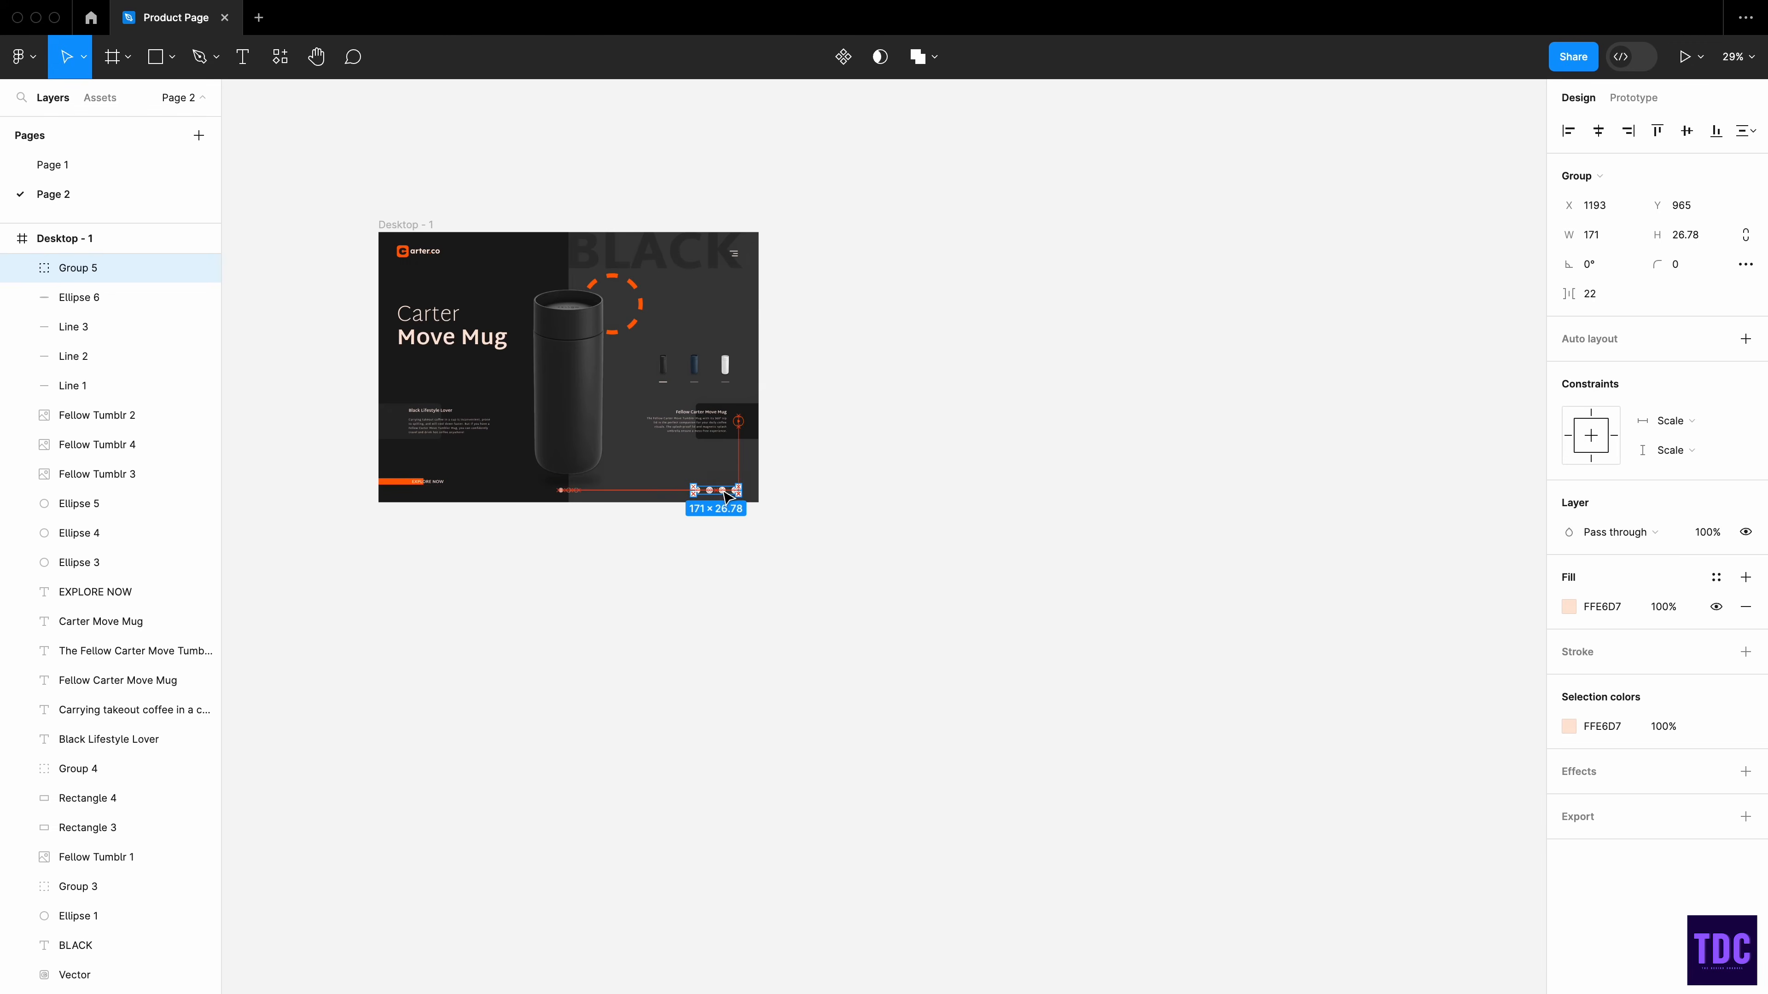
# - Add the word "Fellow" on its own line above "Carter" in the large headline
pyautogui.click(868, 482)
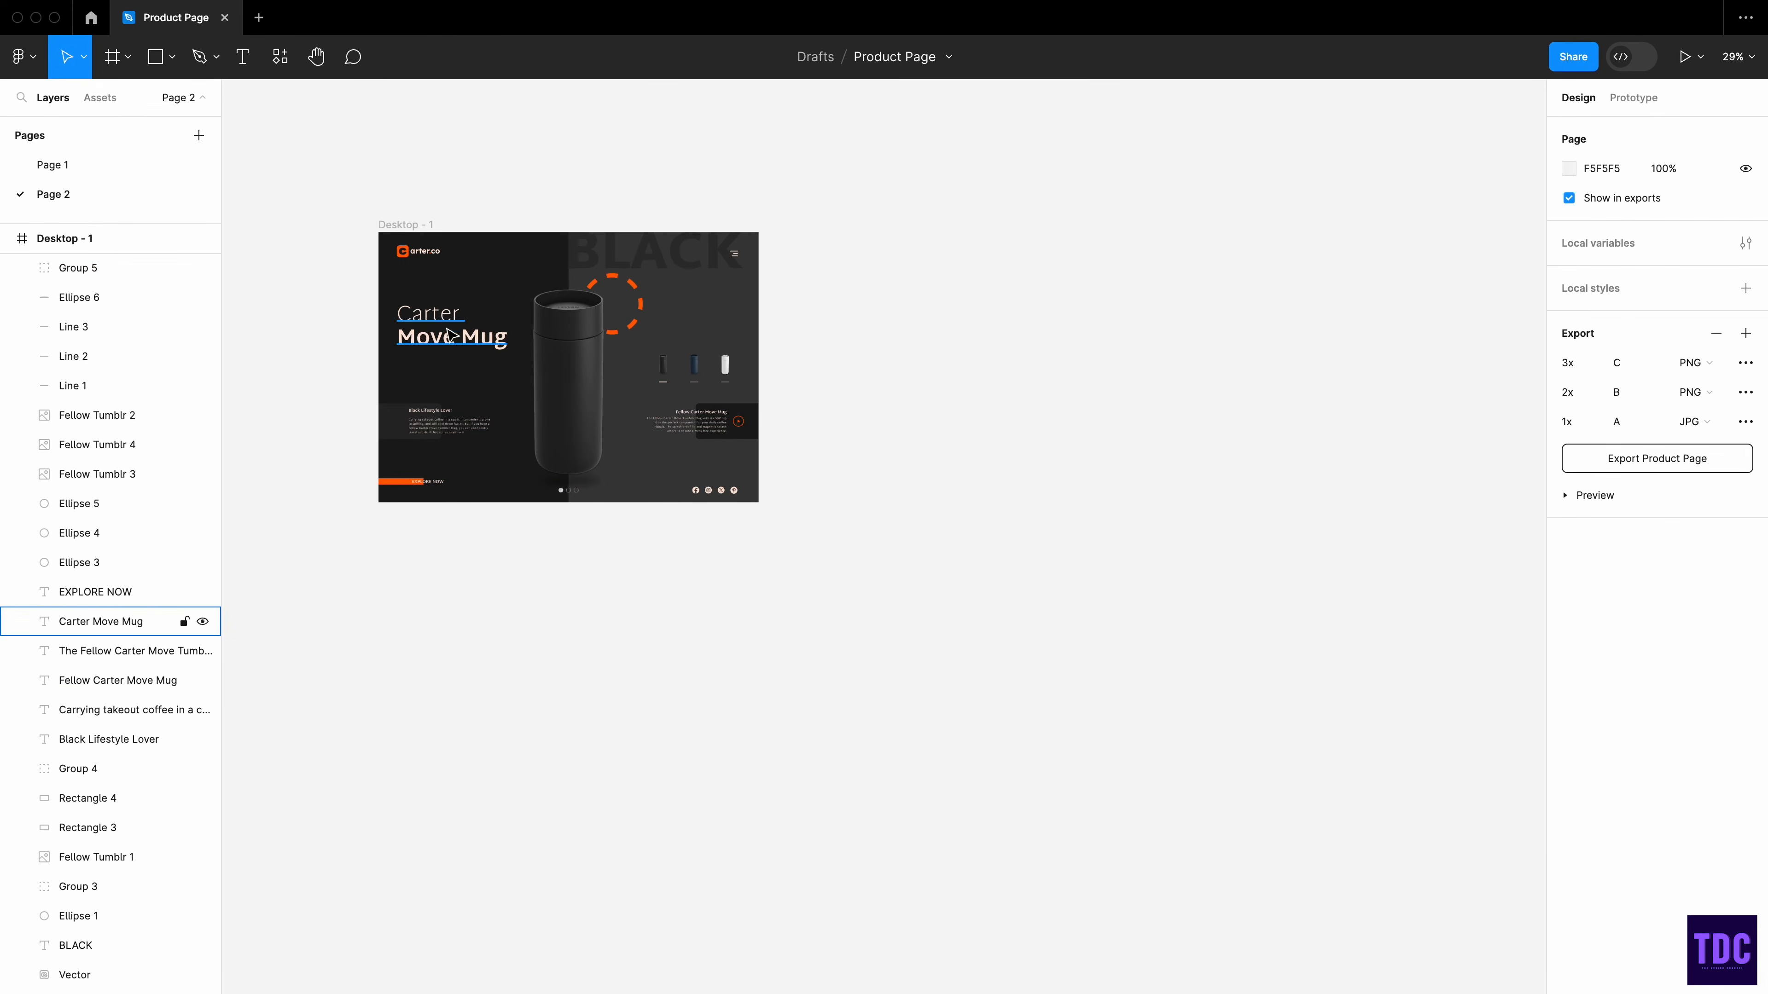
pyautogui.doubleClick(692, 411)
pyautogui.click(681, 410)
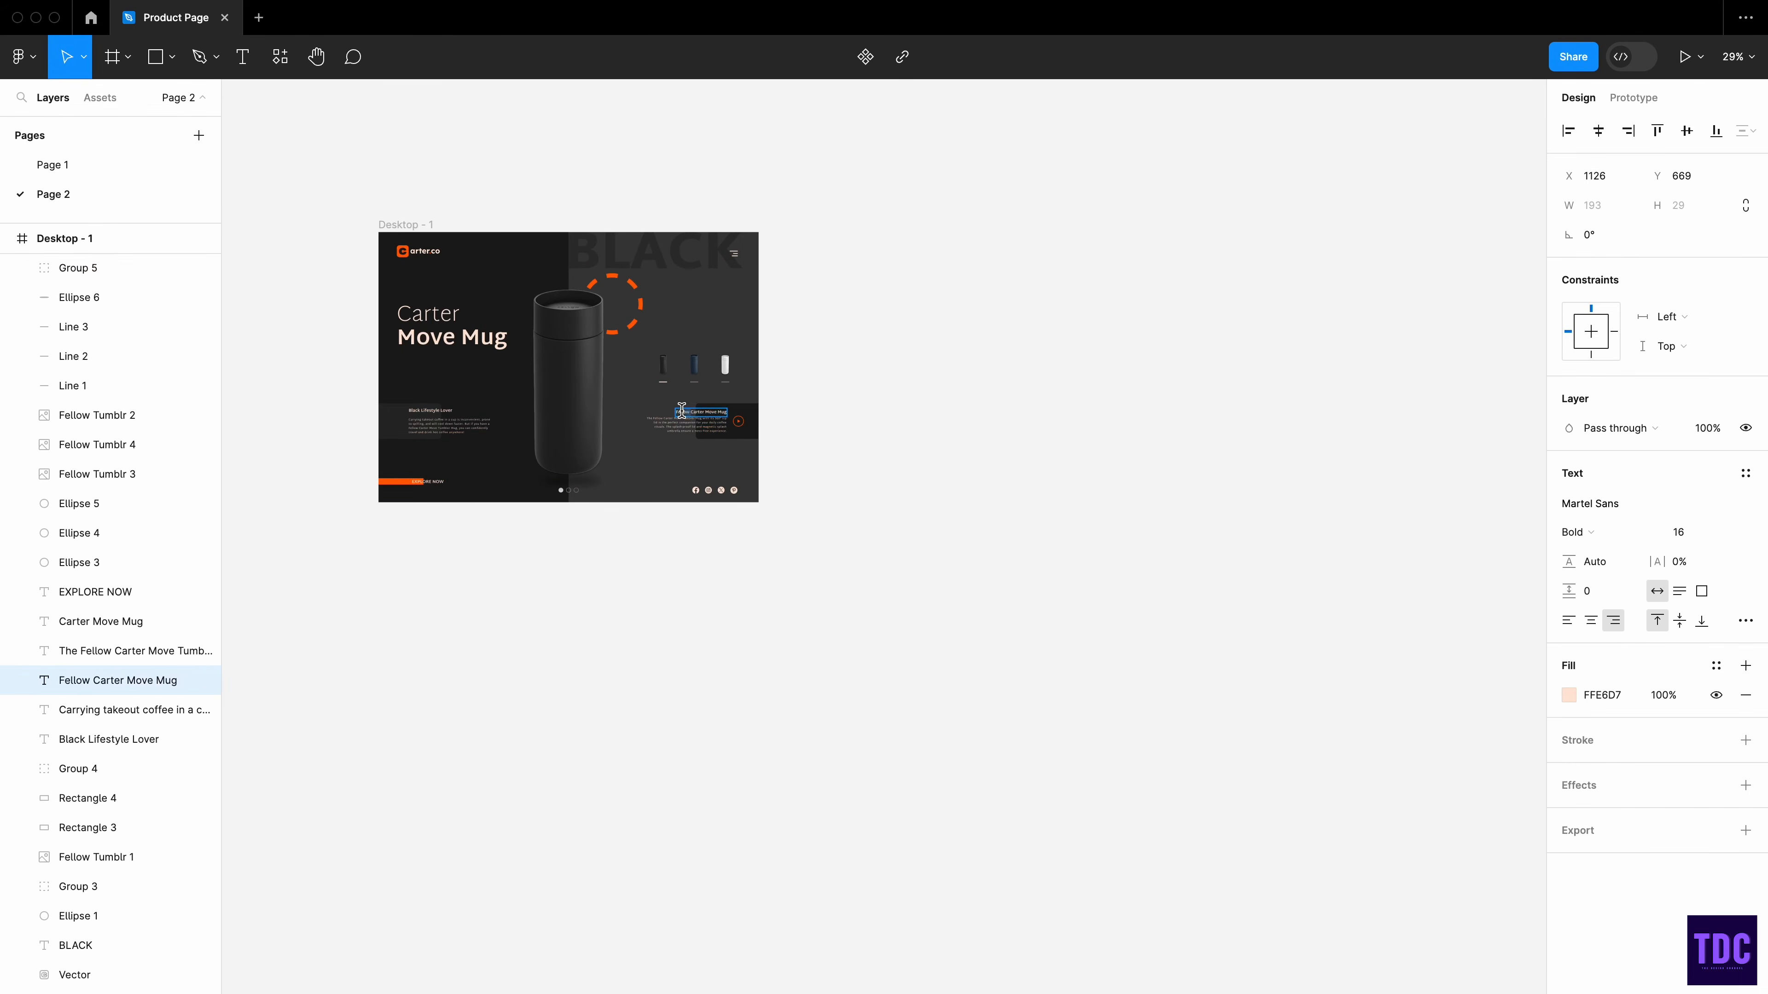
pyautogui.click(563, 336)
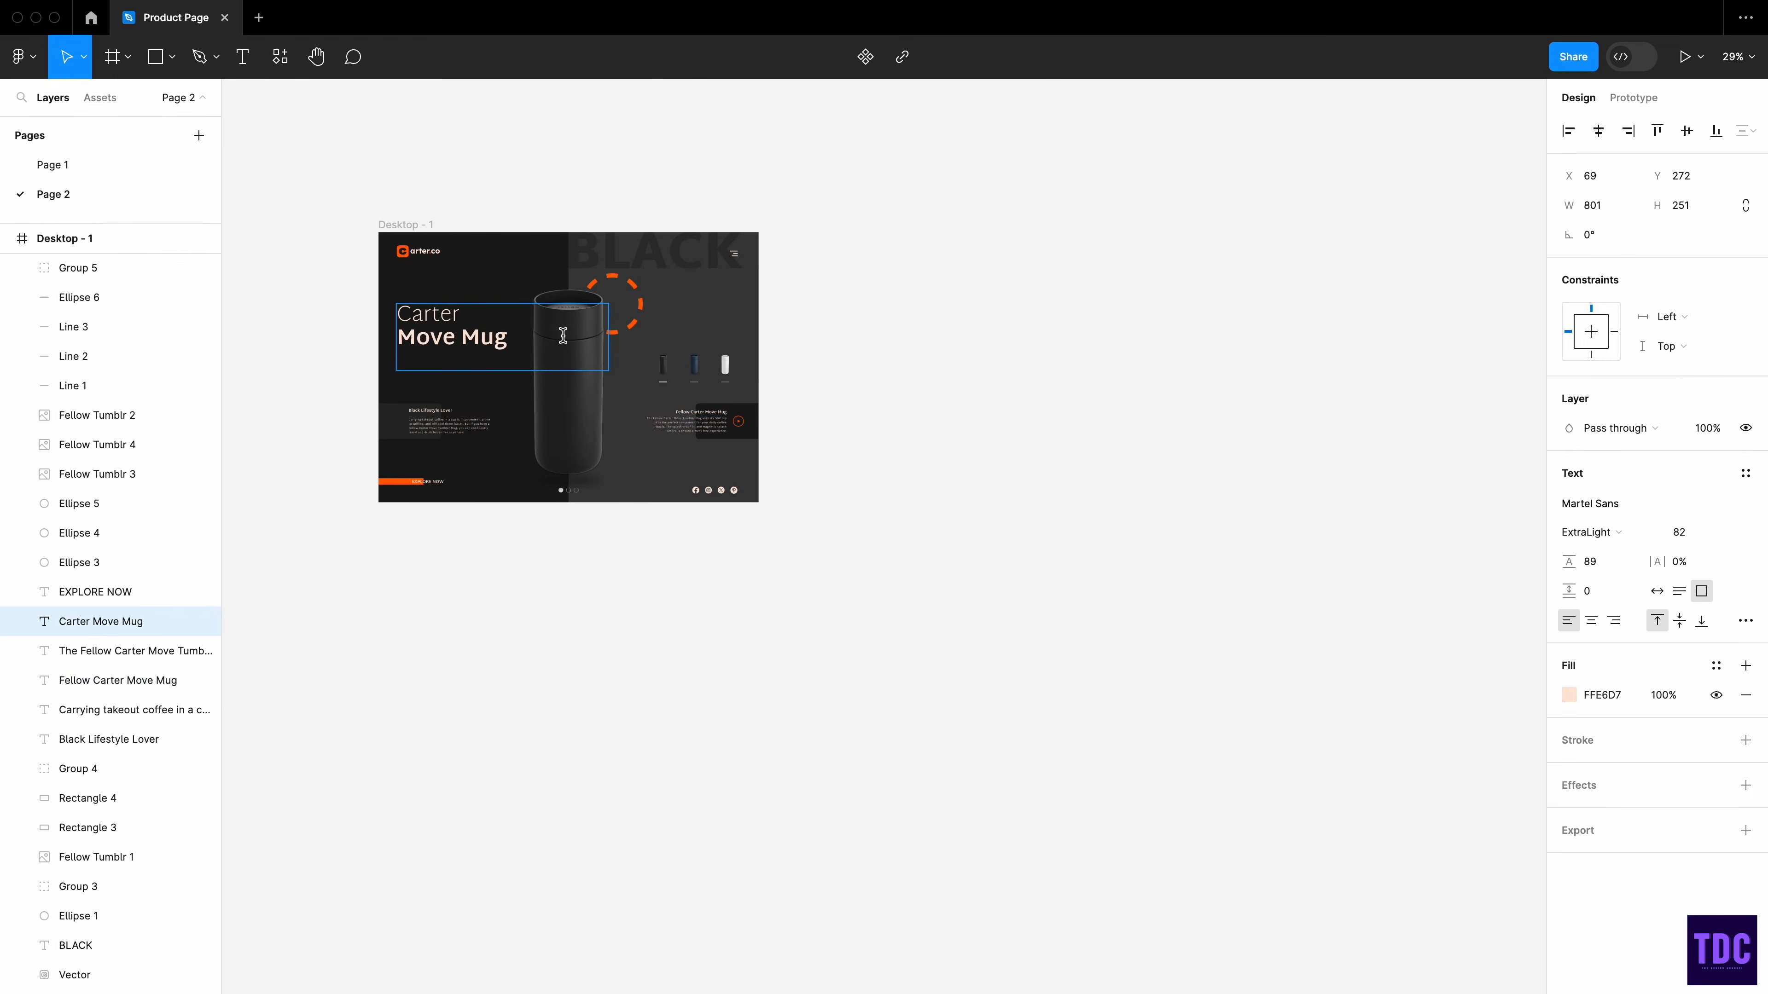
pyautogui.write('Fellow')
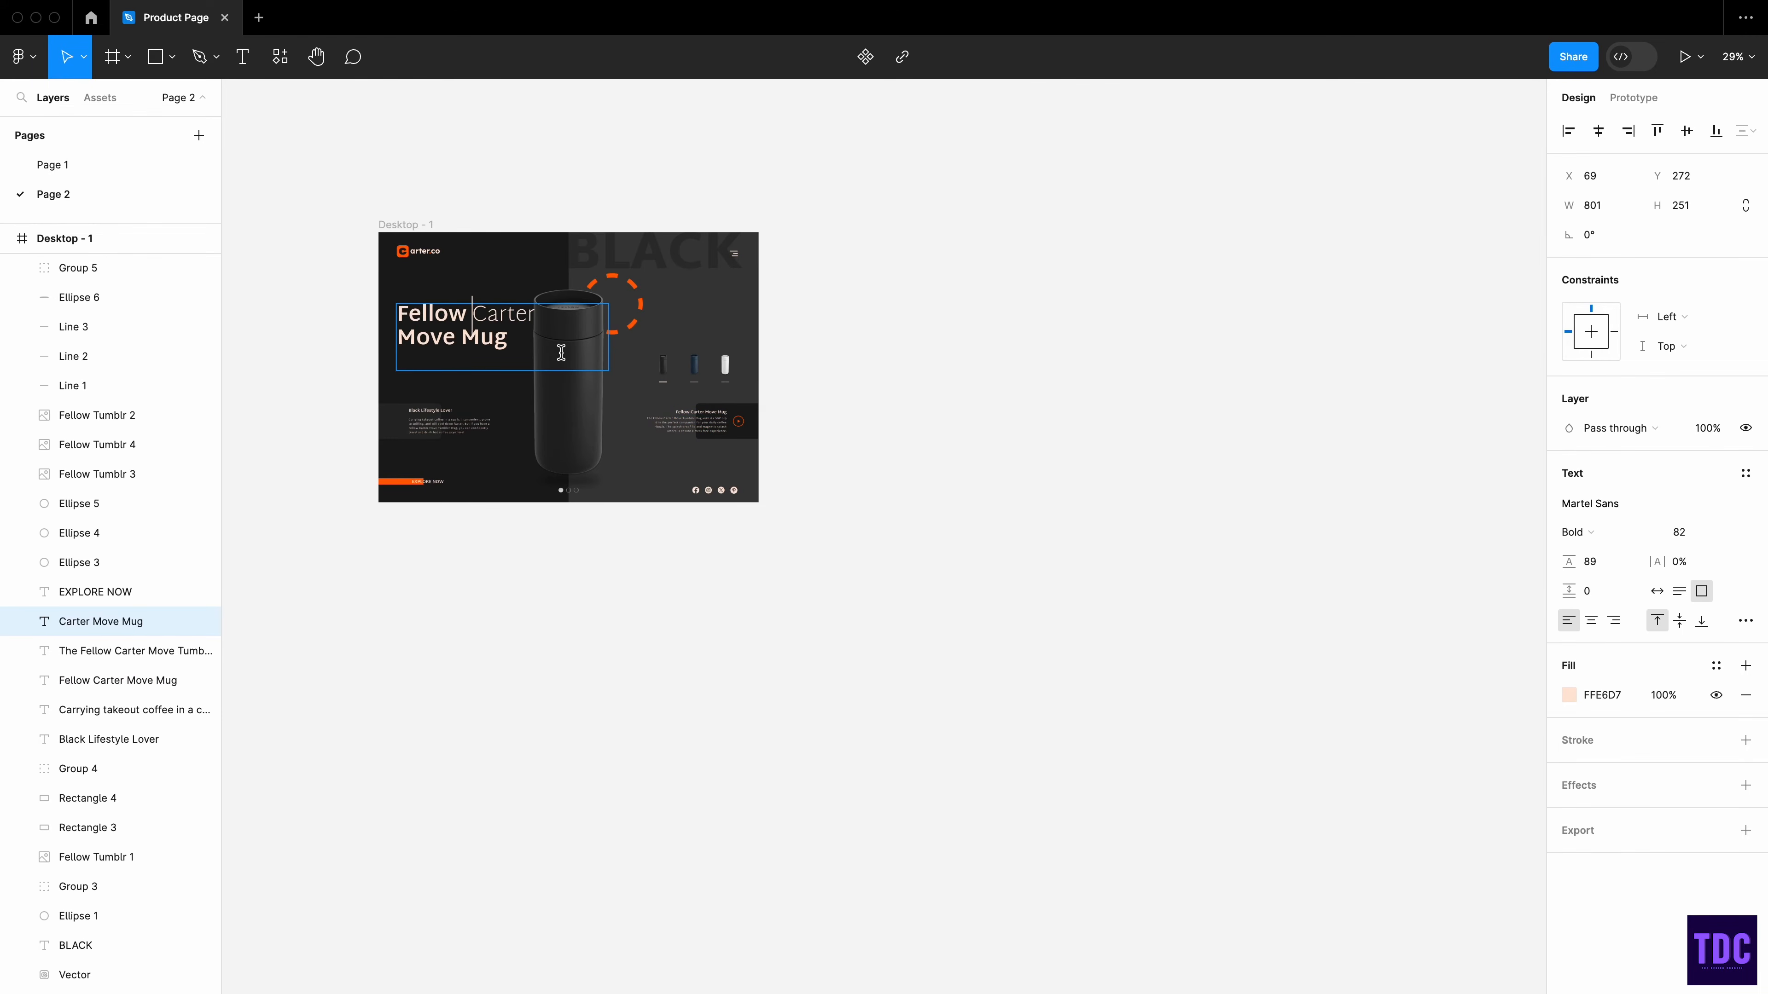
pyautogui.press('Return')
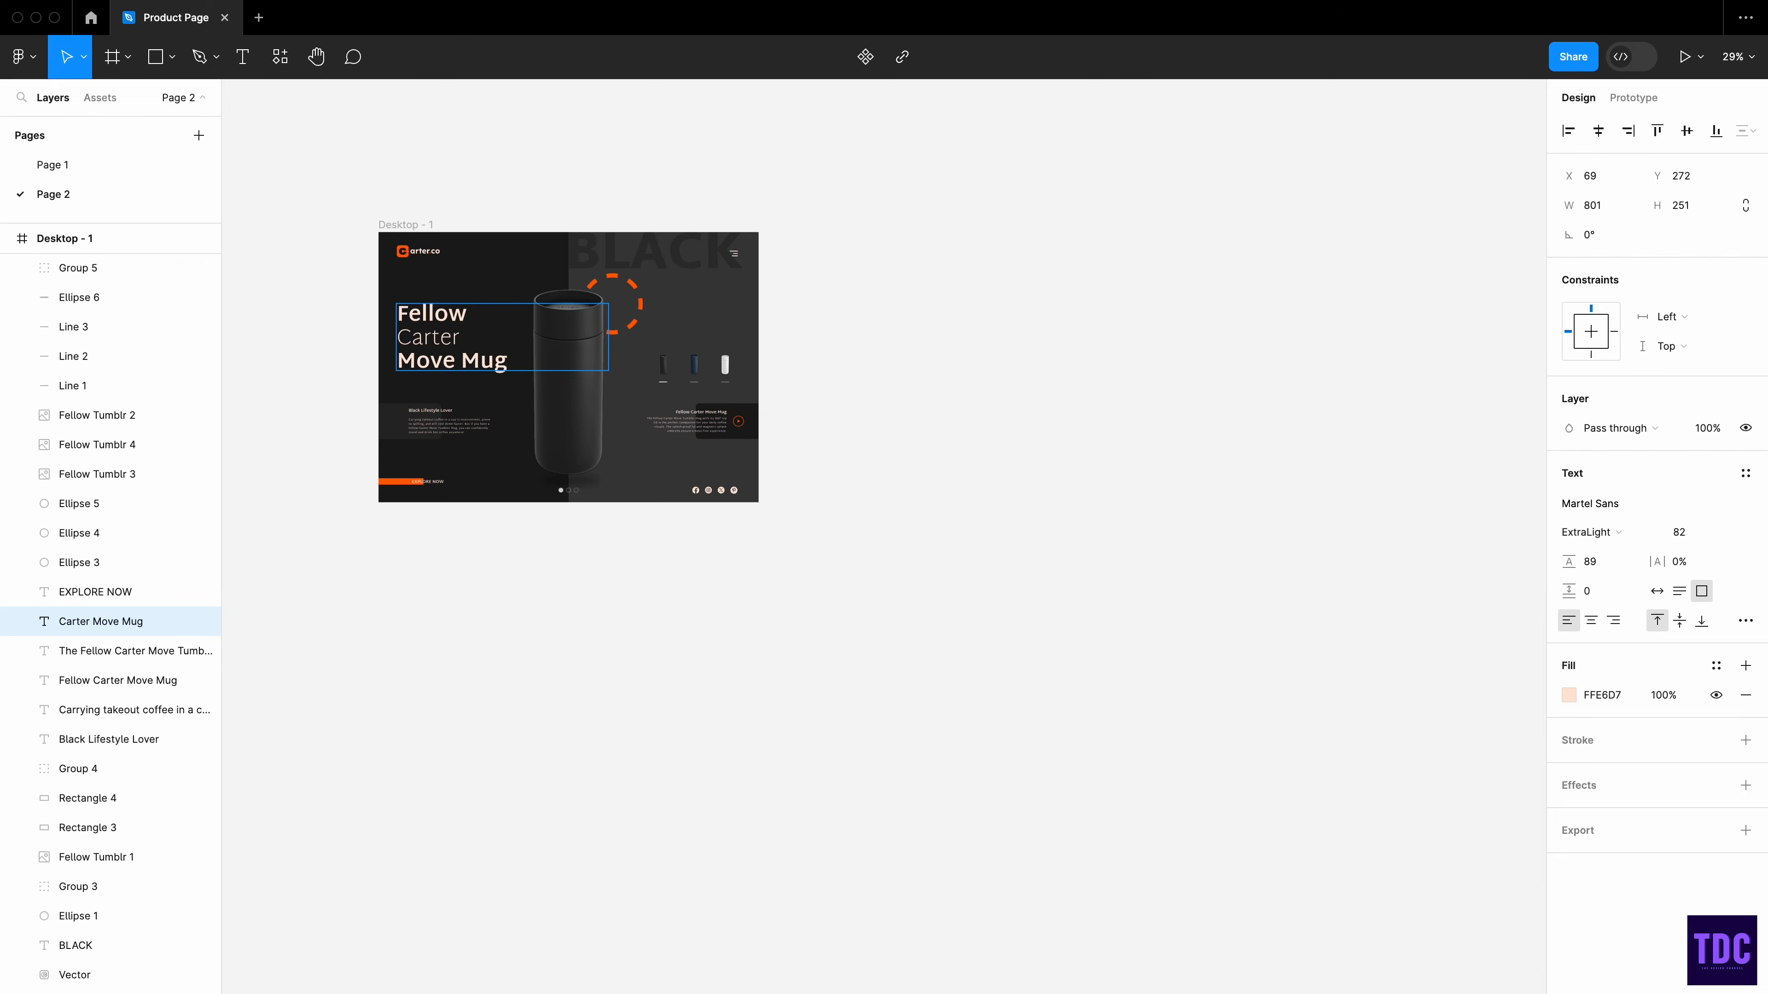
# - Narrow the headline's text box to a width of 465 and position it at X 114, Y 302
pyautogui.hscroll(1, 884, 536)
pyautogui.press('Up')
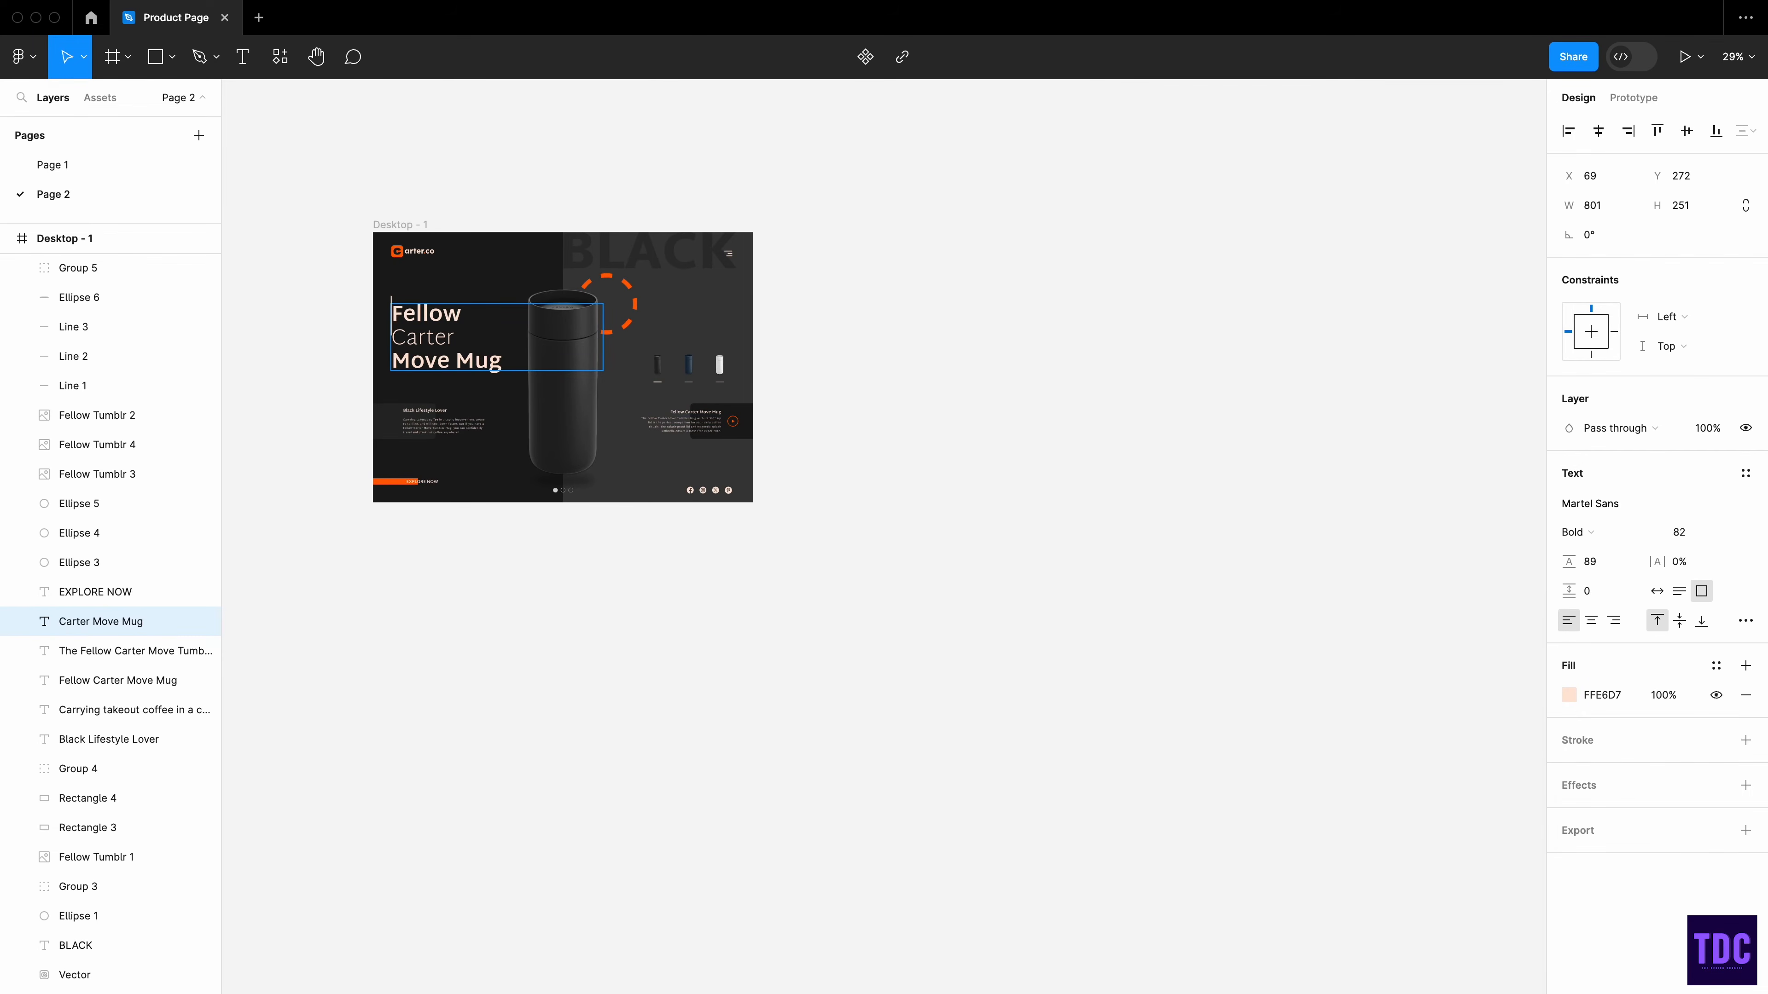
pyautogui.press('Escape')
pyautogui.moveTo(603, 327); pyautogui.dragTo(430, 328)
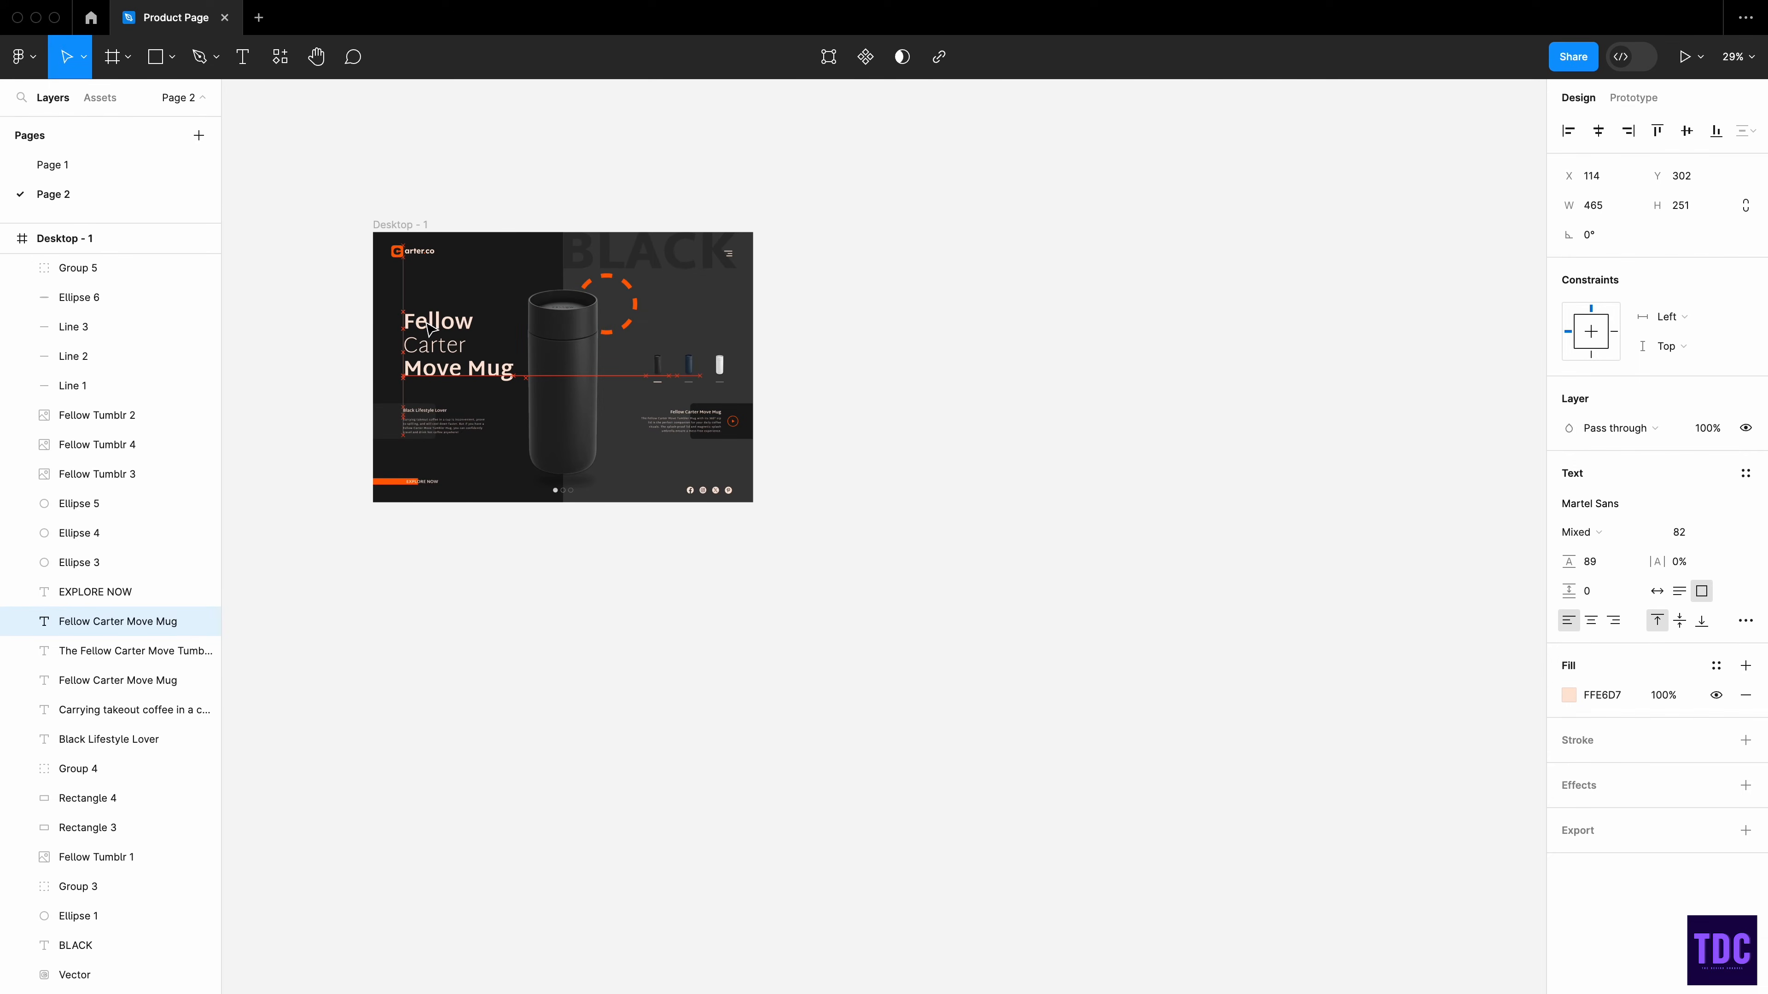
# - Give the word "Fellow" in the headline a lighter font weight than the bold "Move Mug" line
pyautogui.doubleClick(455, 320)
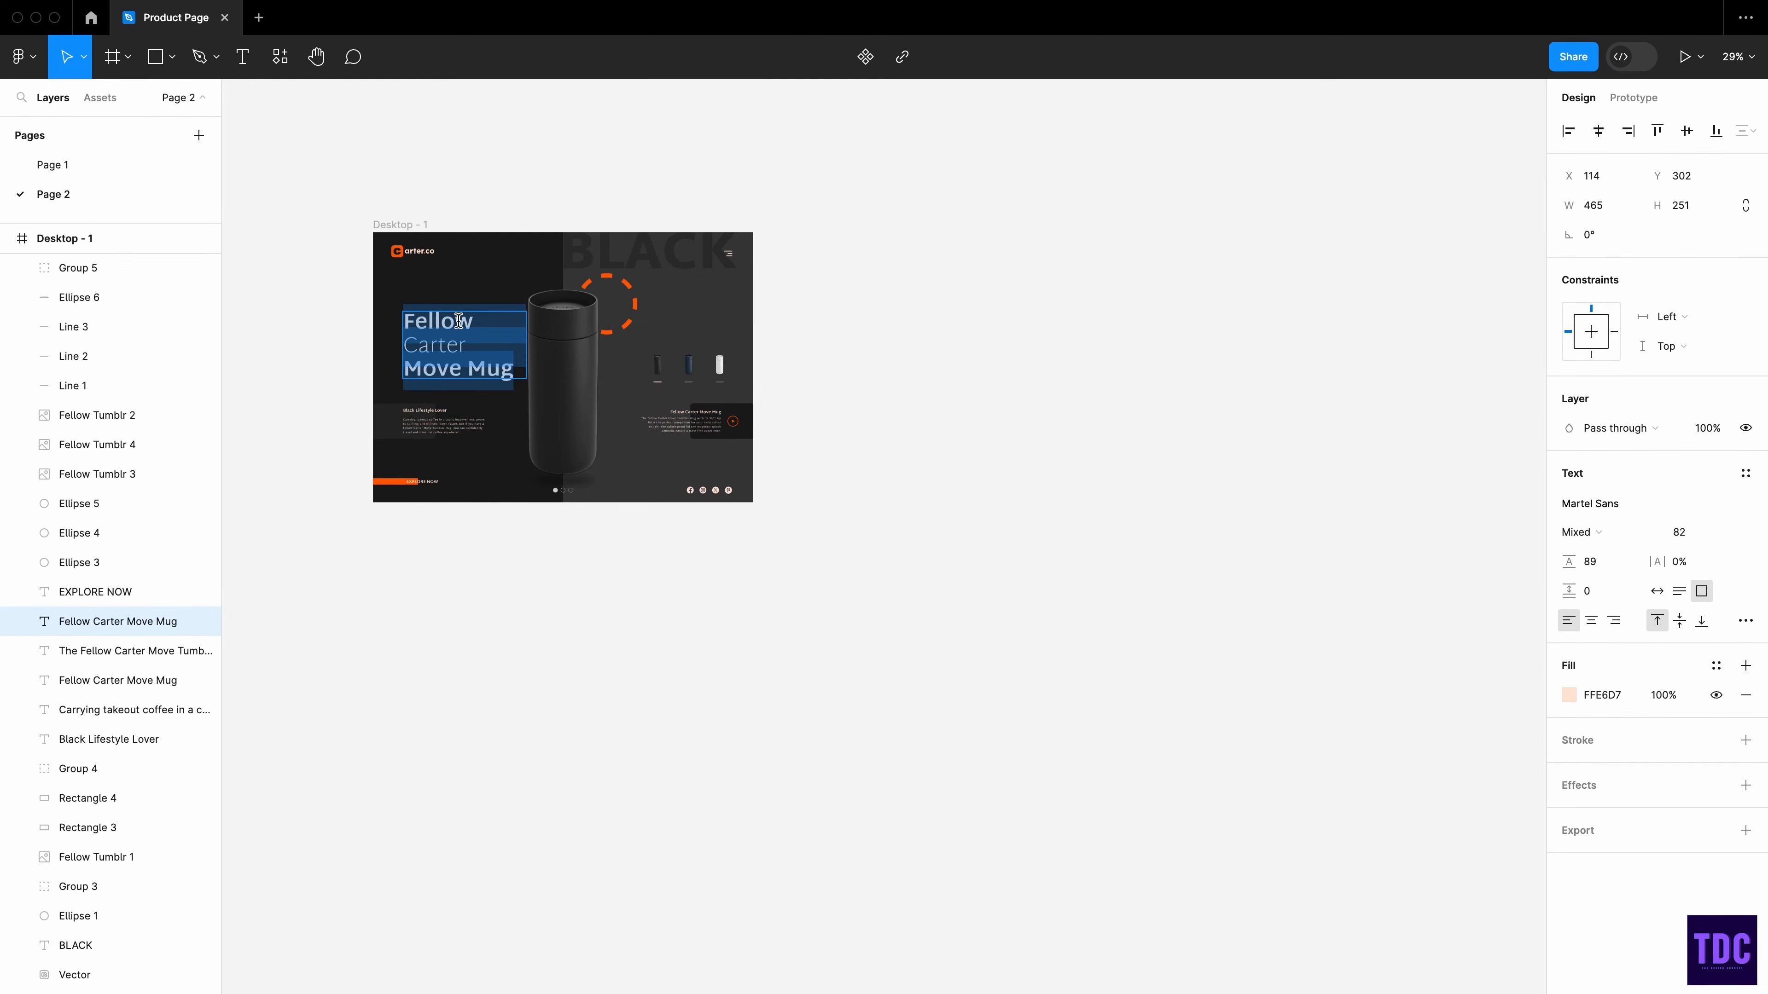
pyautogui.doubleClick(459, 320)
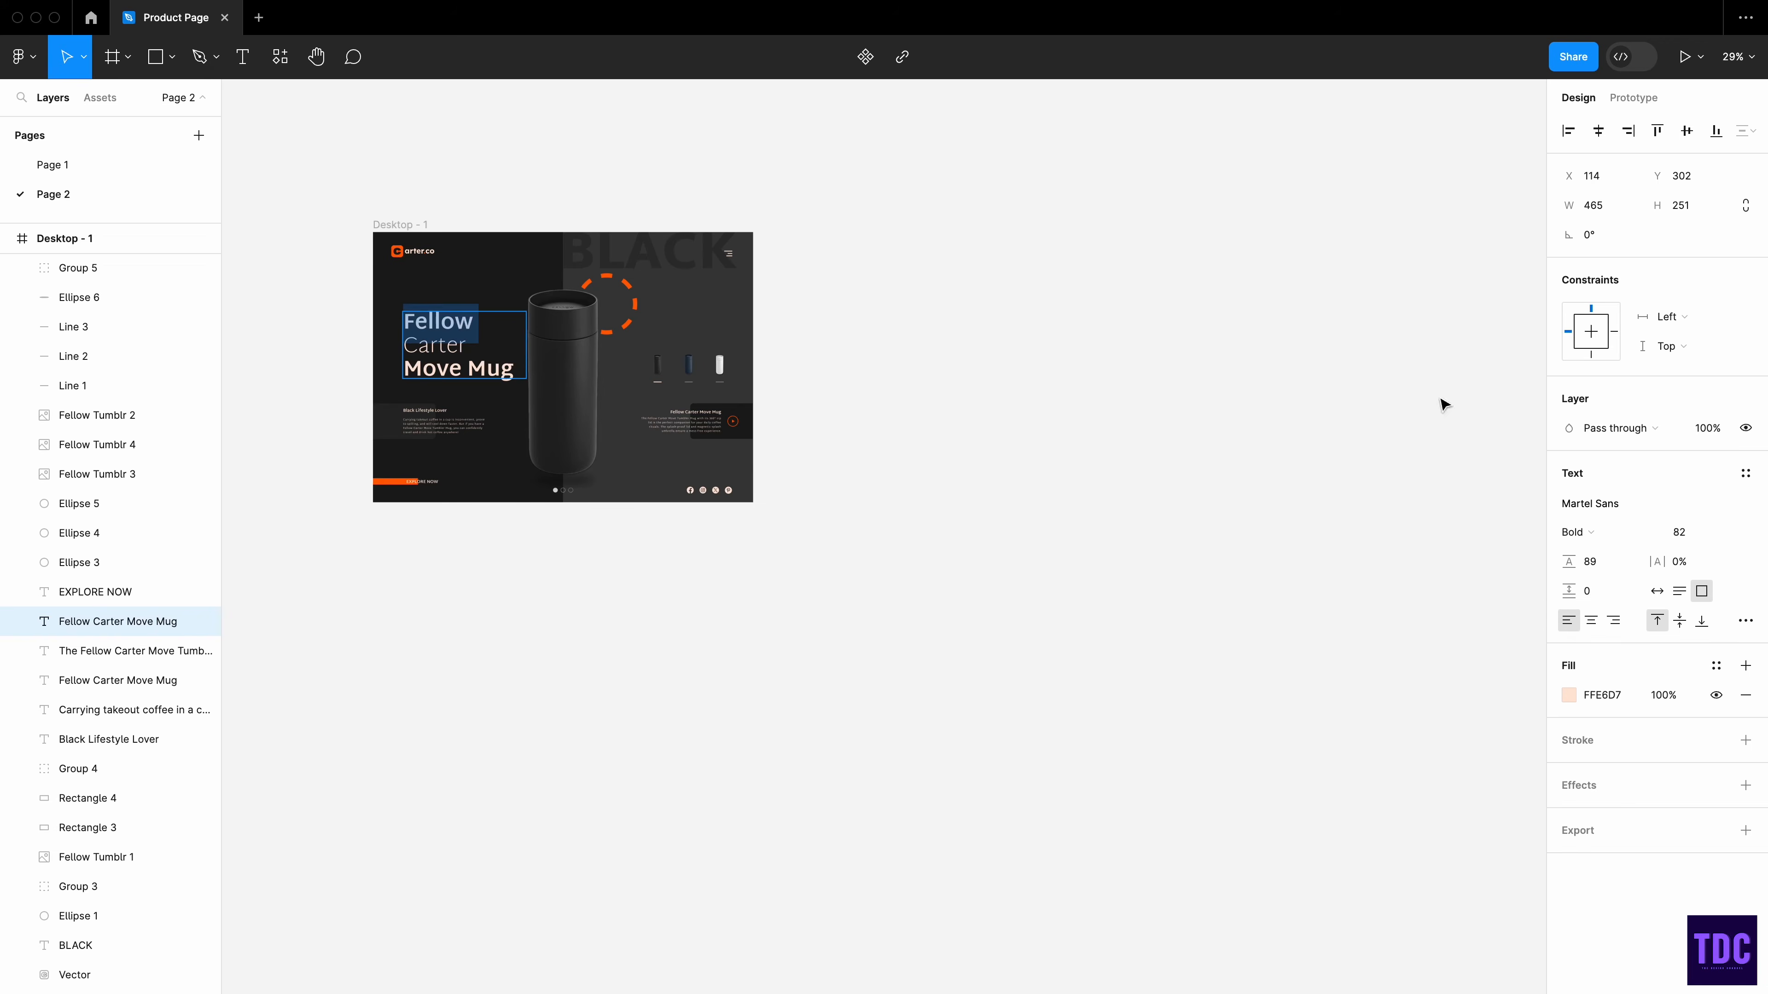
pyautogui.click(1653, 532)
pyautogui.click(1614, 487)
pyautogui.click(953, 301)
pyautogui.hscroll(1, 952, 300)
pyautogui.click(952, 301)
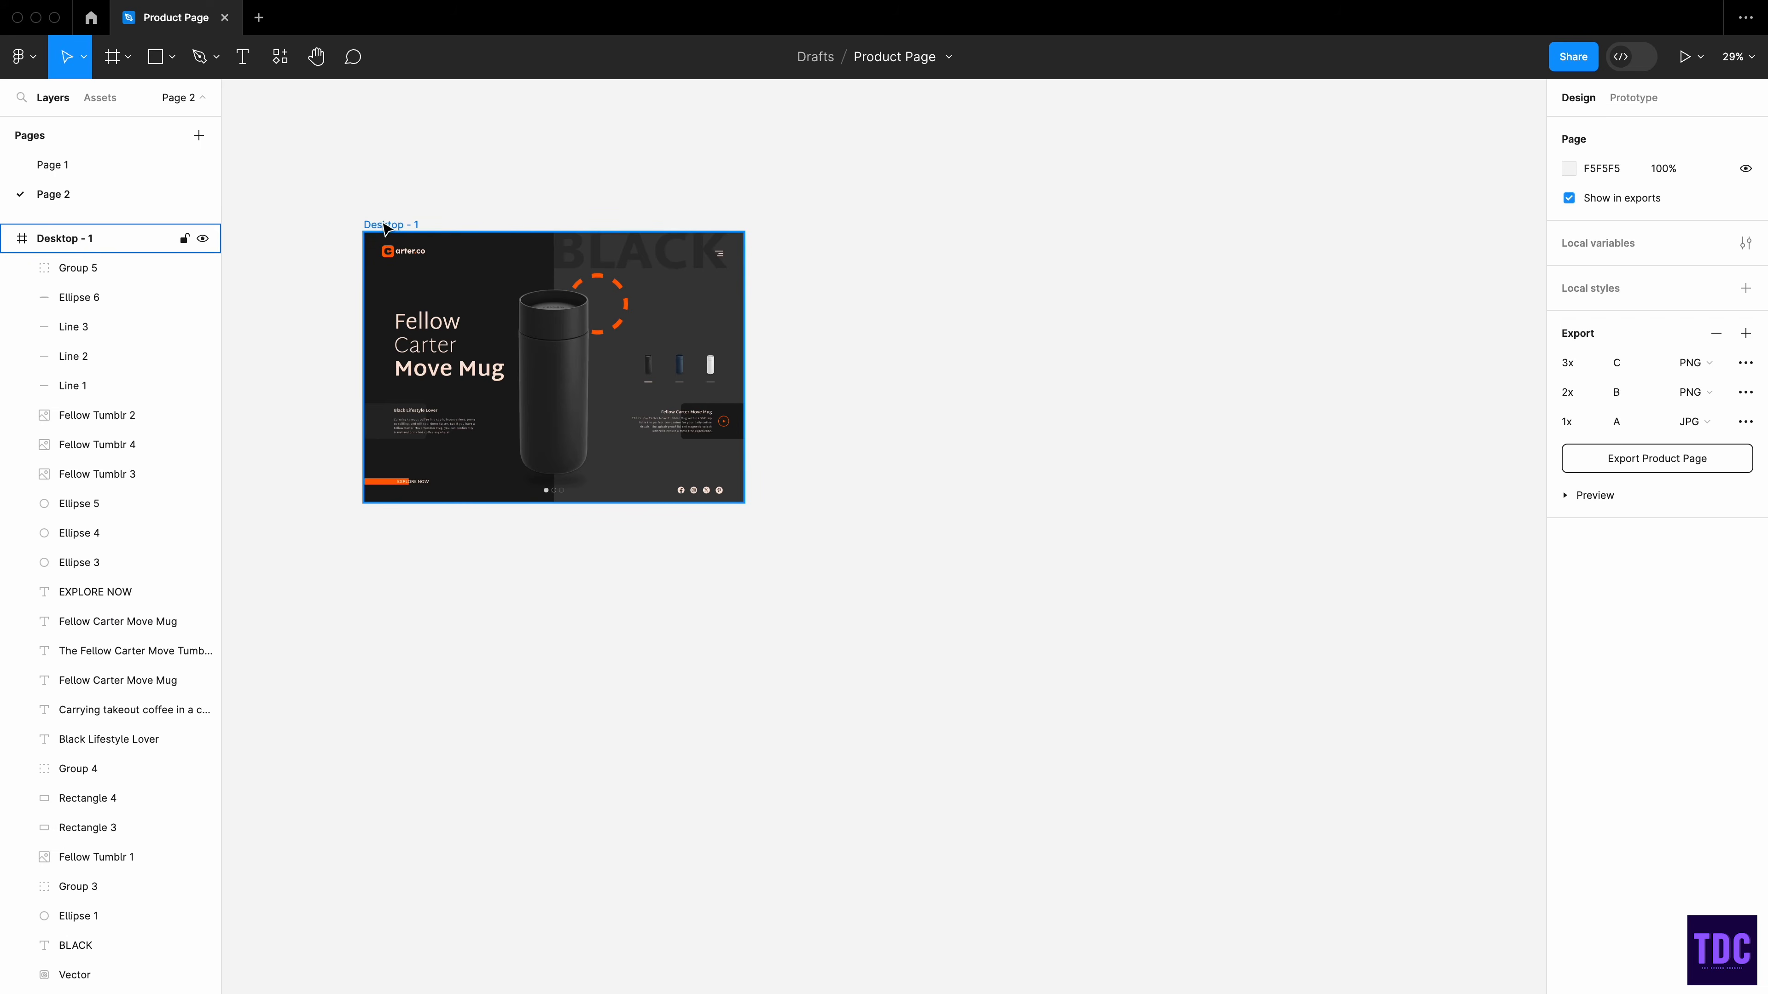
# - Duplicate the Desktop - 1 frame twice, placing one copy beside the original and the other beneath it
pyautogui.moveTo(385, 228); pyautogui.dragTo(388, 574)
pyautogui.click(847, 638)
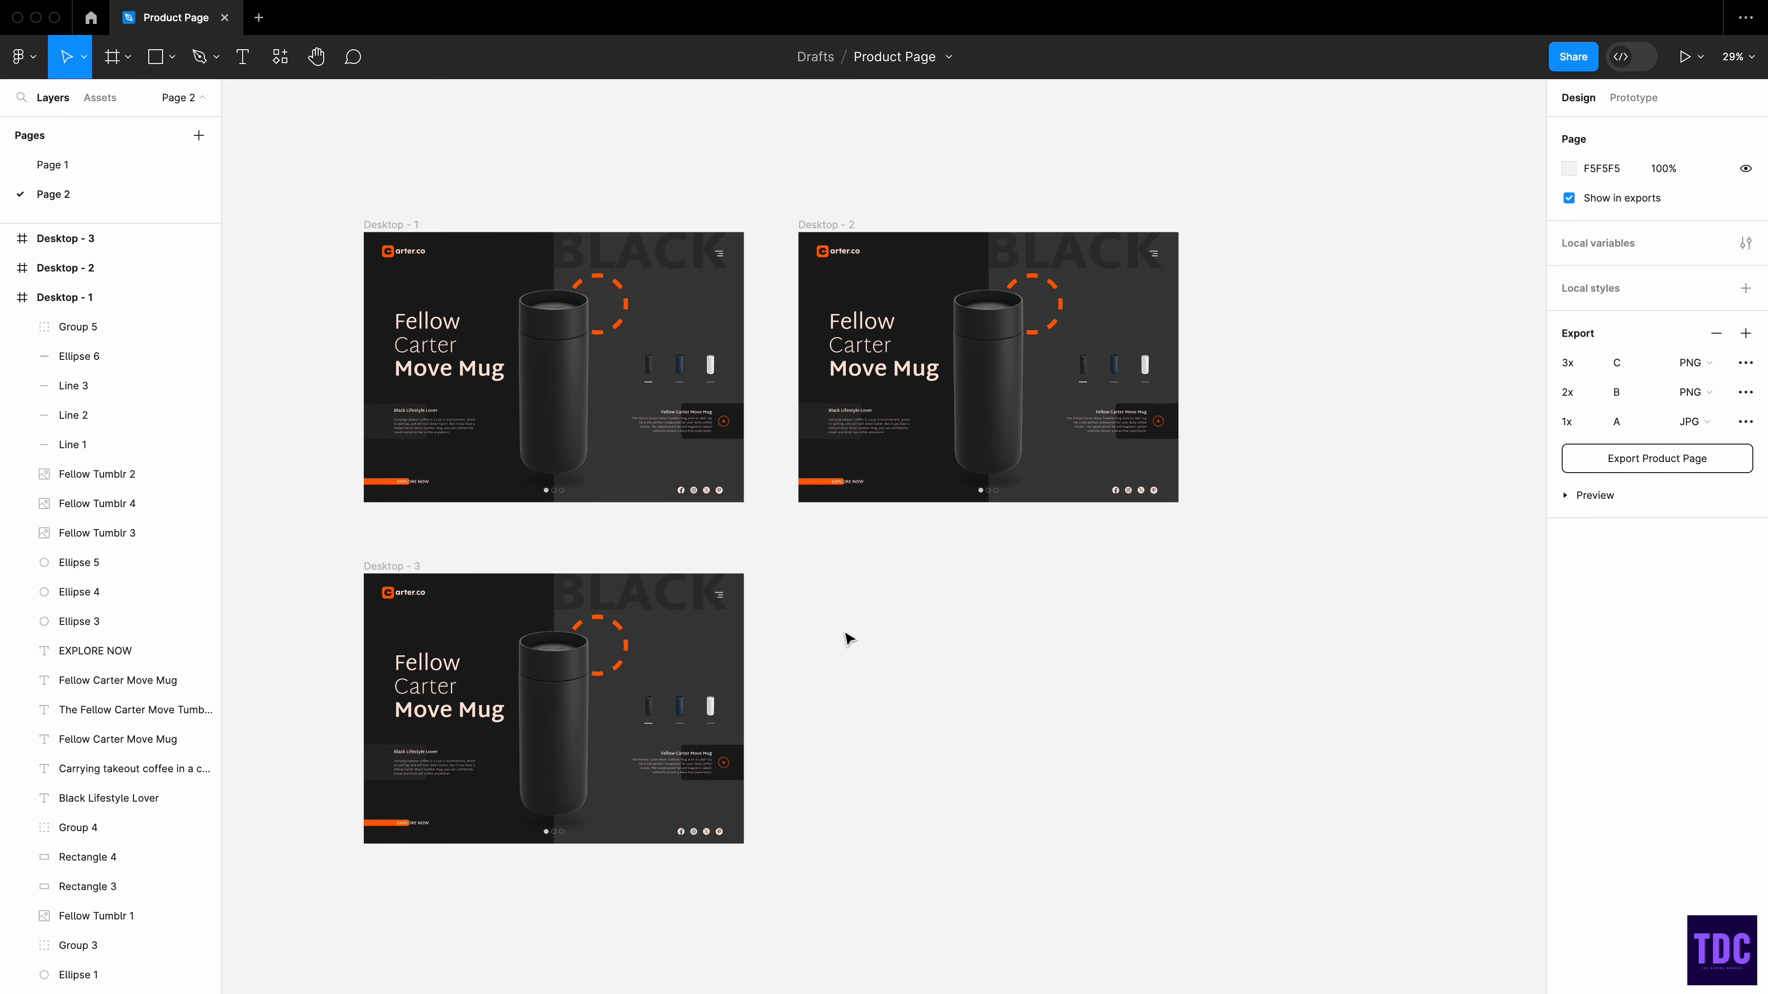
pyautogui.hscroll(2, 847, 639)
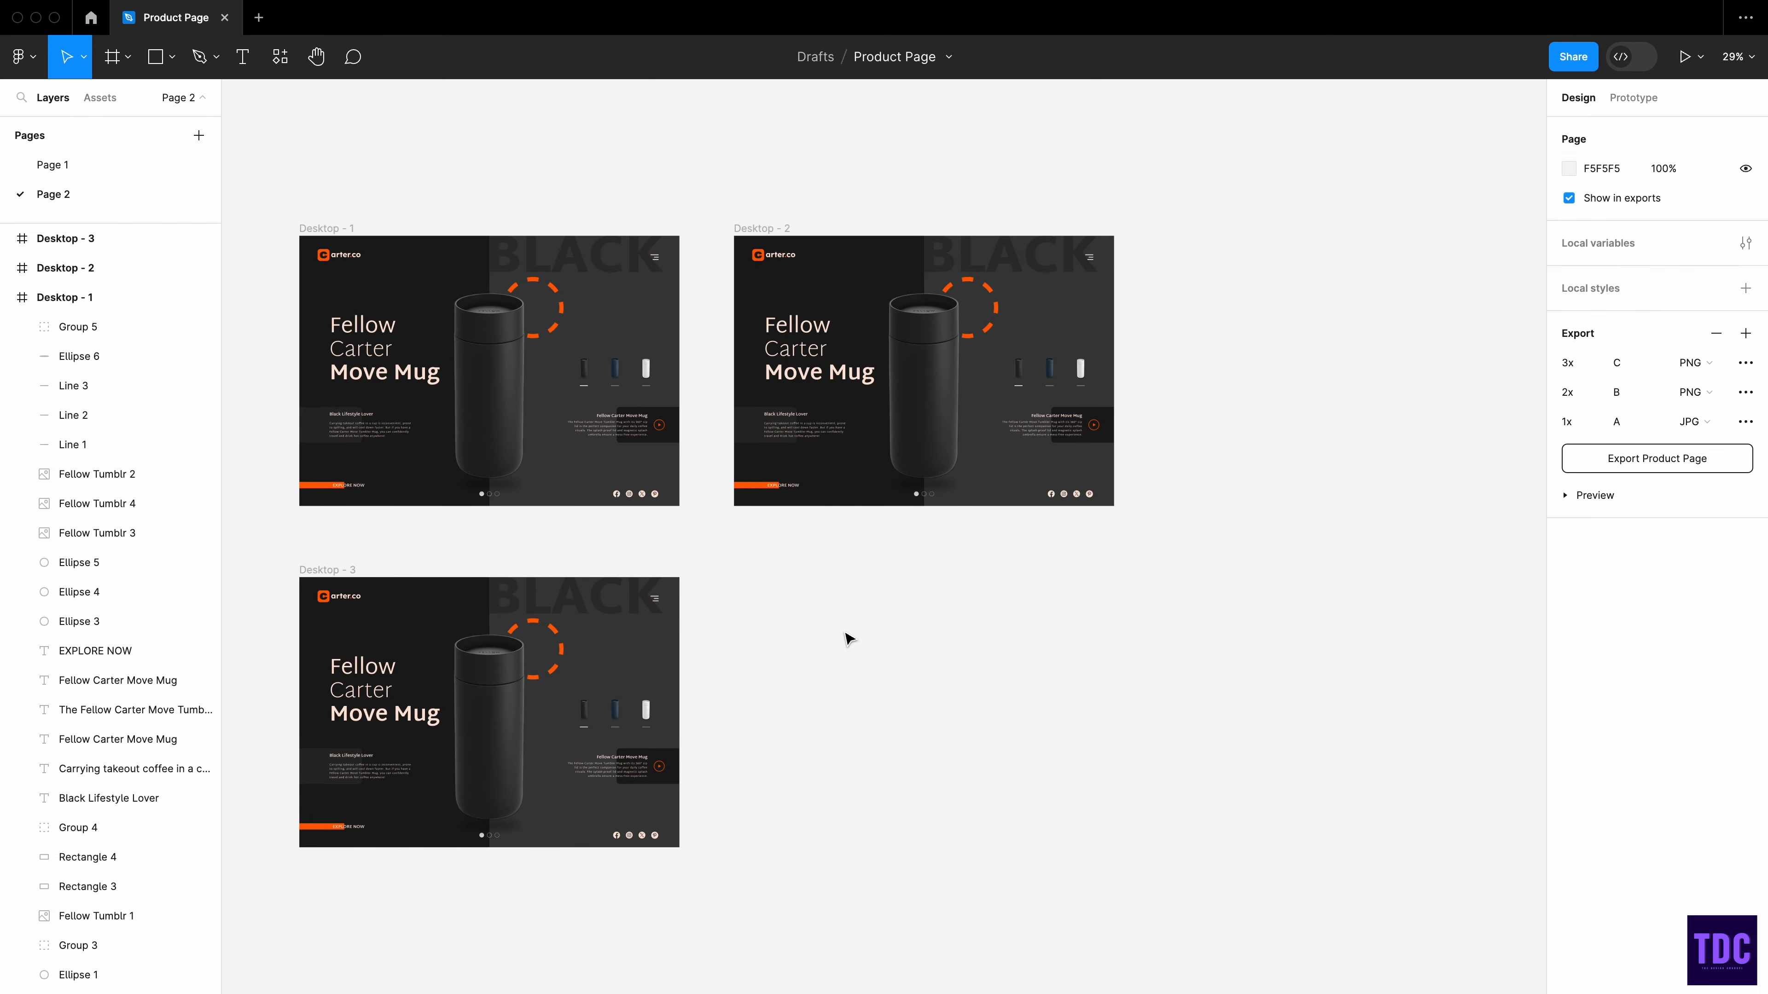
# - In the Desktop - 2 frame, set the stroke opacity of the line under the black tumbler thumbnail to 40%
pyautogui.click(1021, 387)
pyautogui.scroll(-1, 1045, 387)
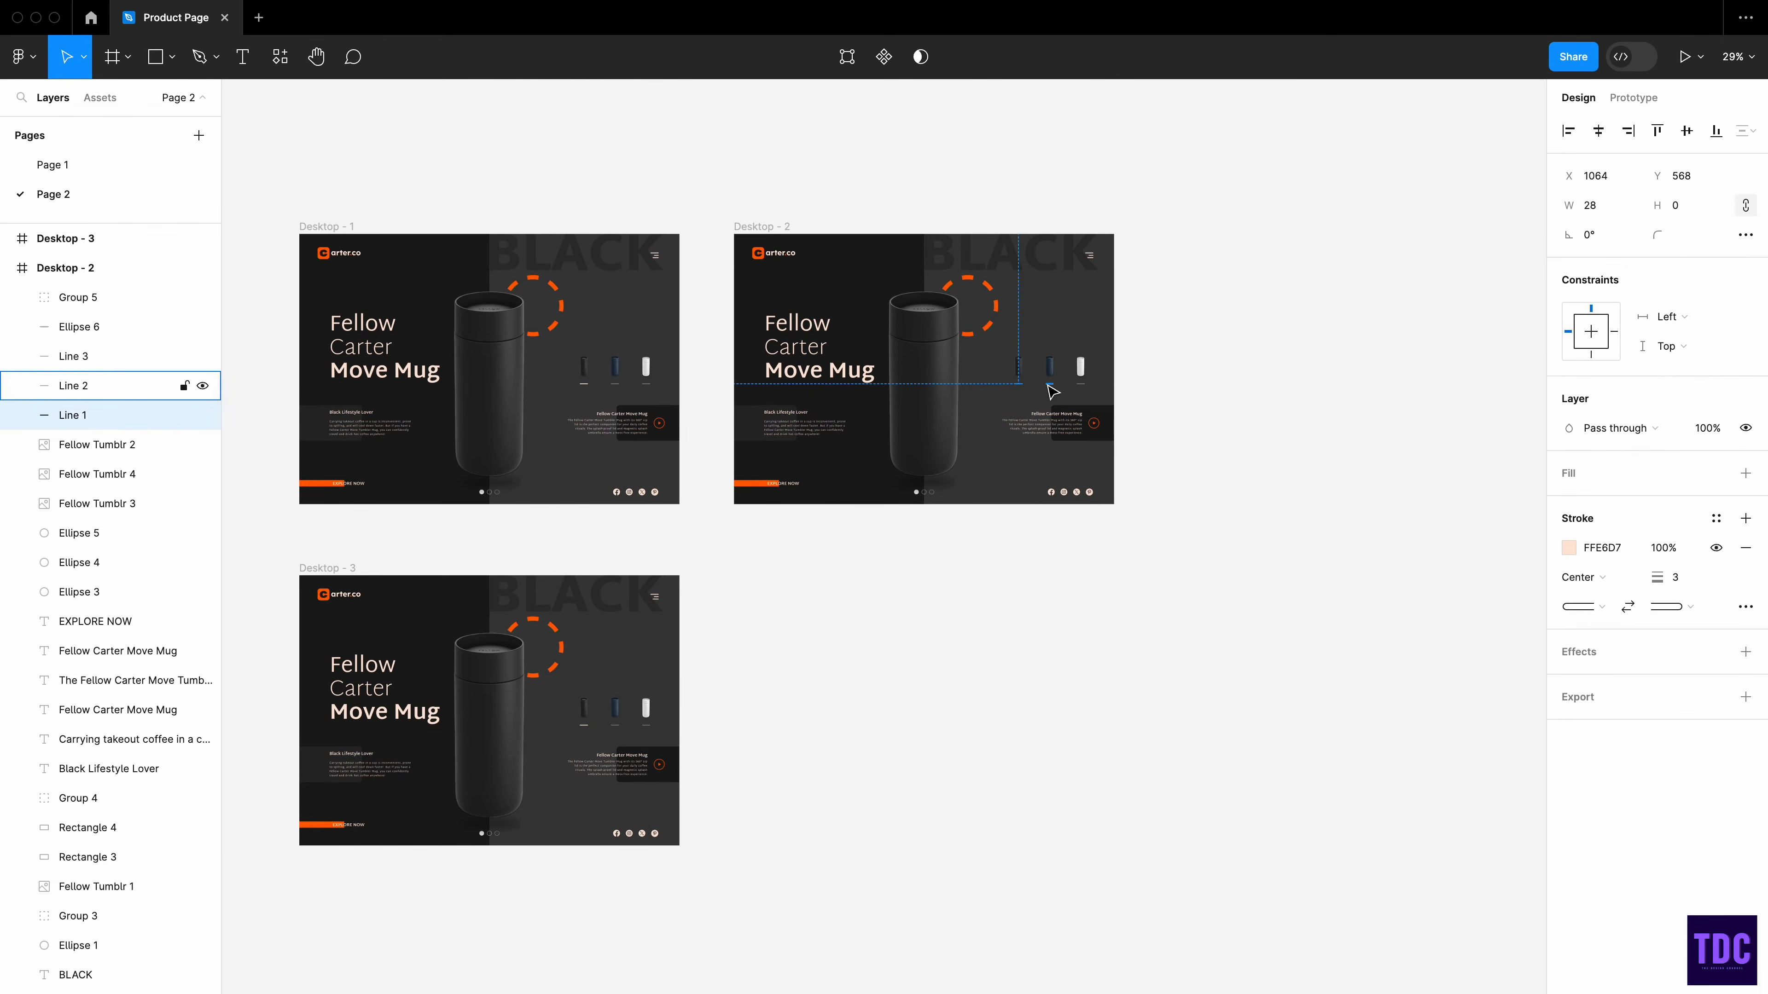
pyautogui.click(1051, 386)
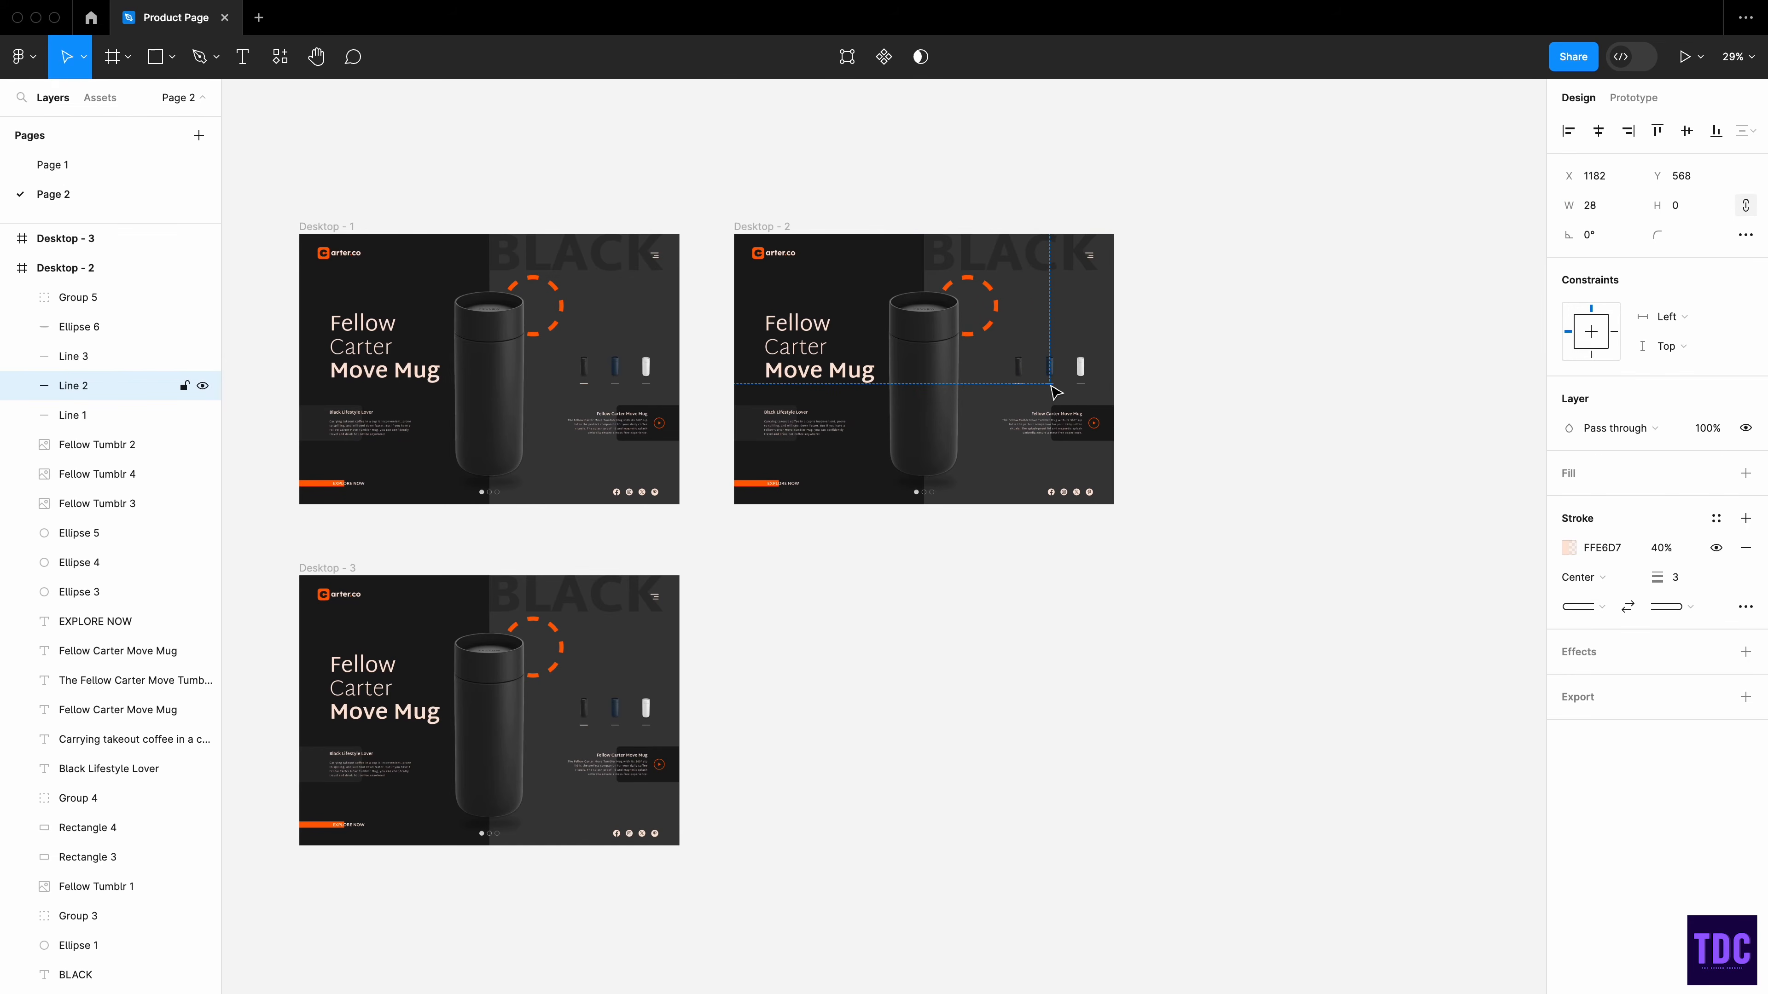
pyautogui.click(1192, 402)
pyautogui.click(1020, 386)
pyautogui.click(1669, 550)
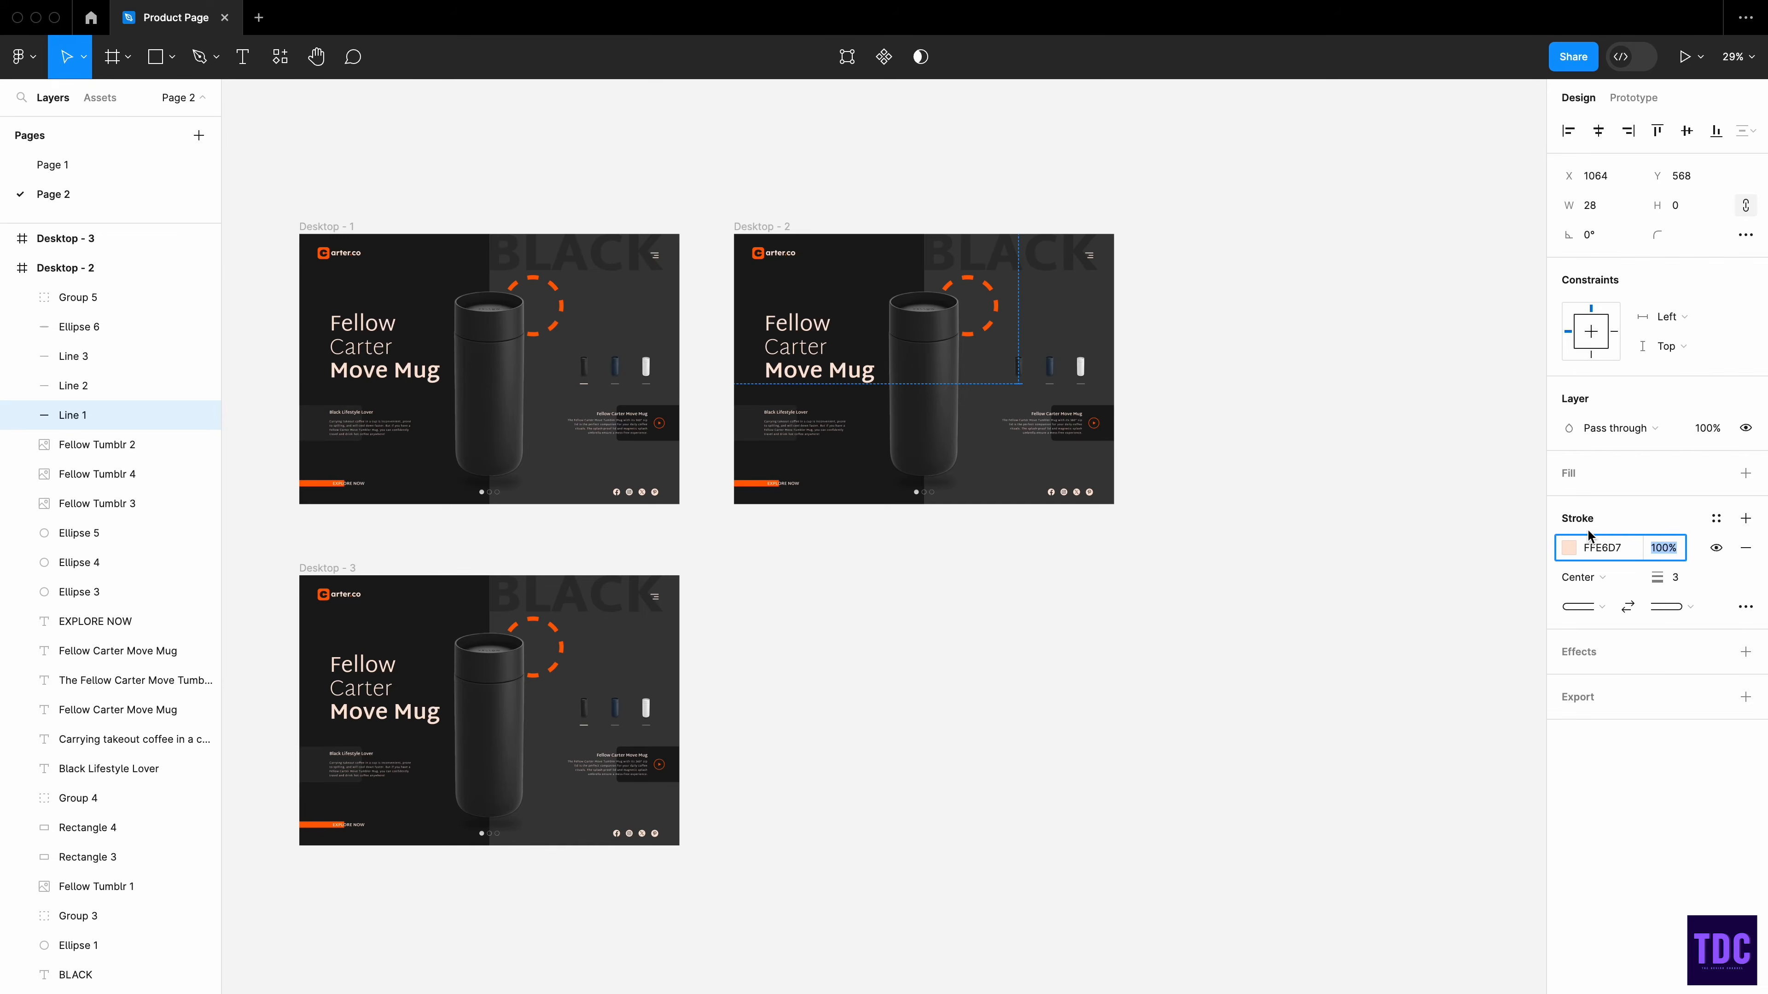
pyautogui.click(1050, 385)
pyautogui.click(1020, 387)
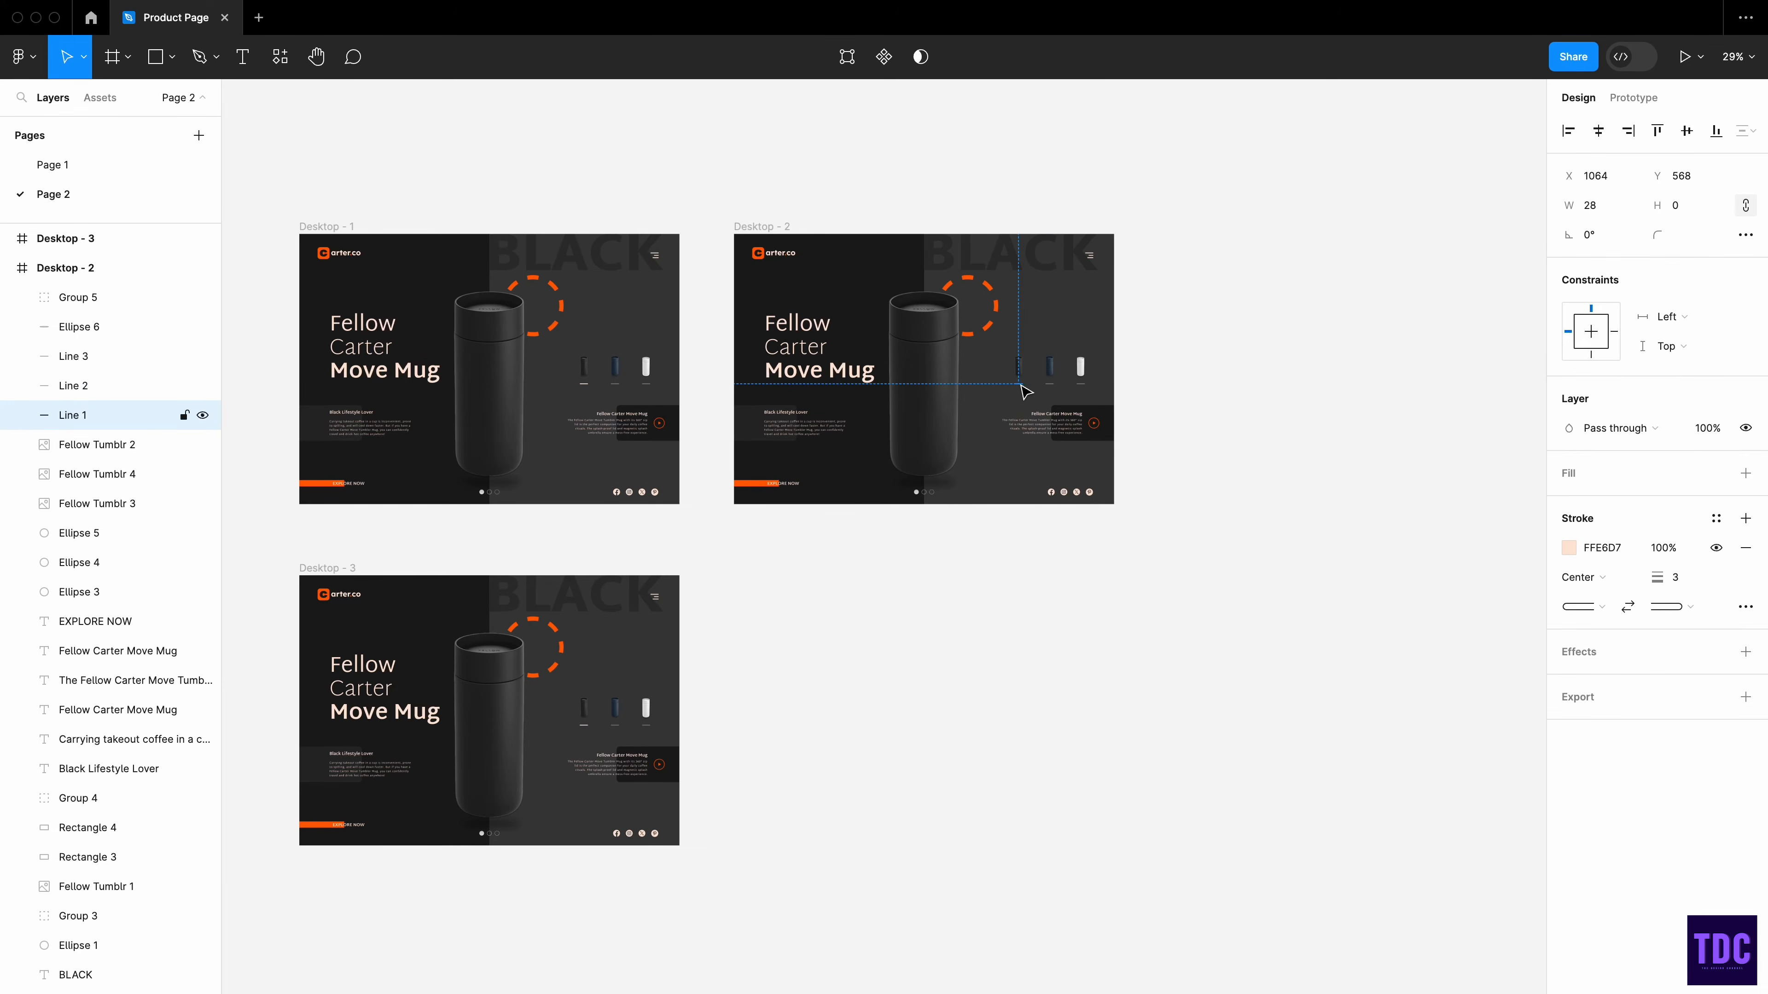
pyautogui.click(1664, 550)
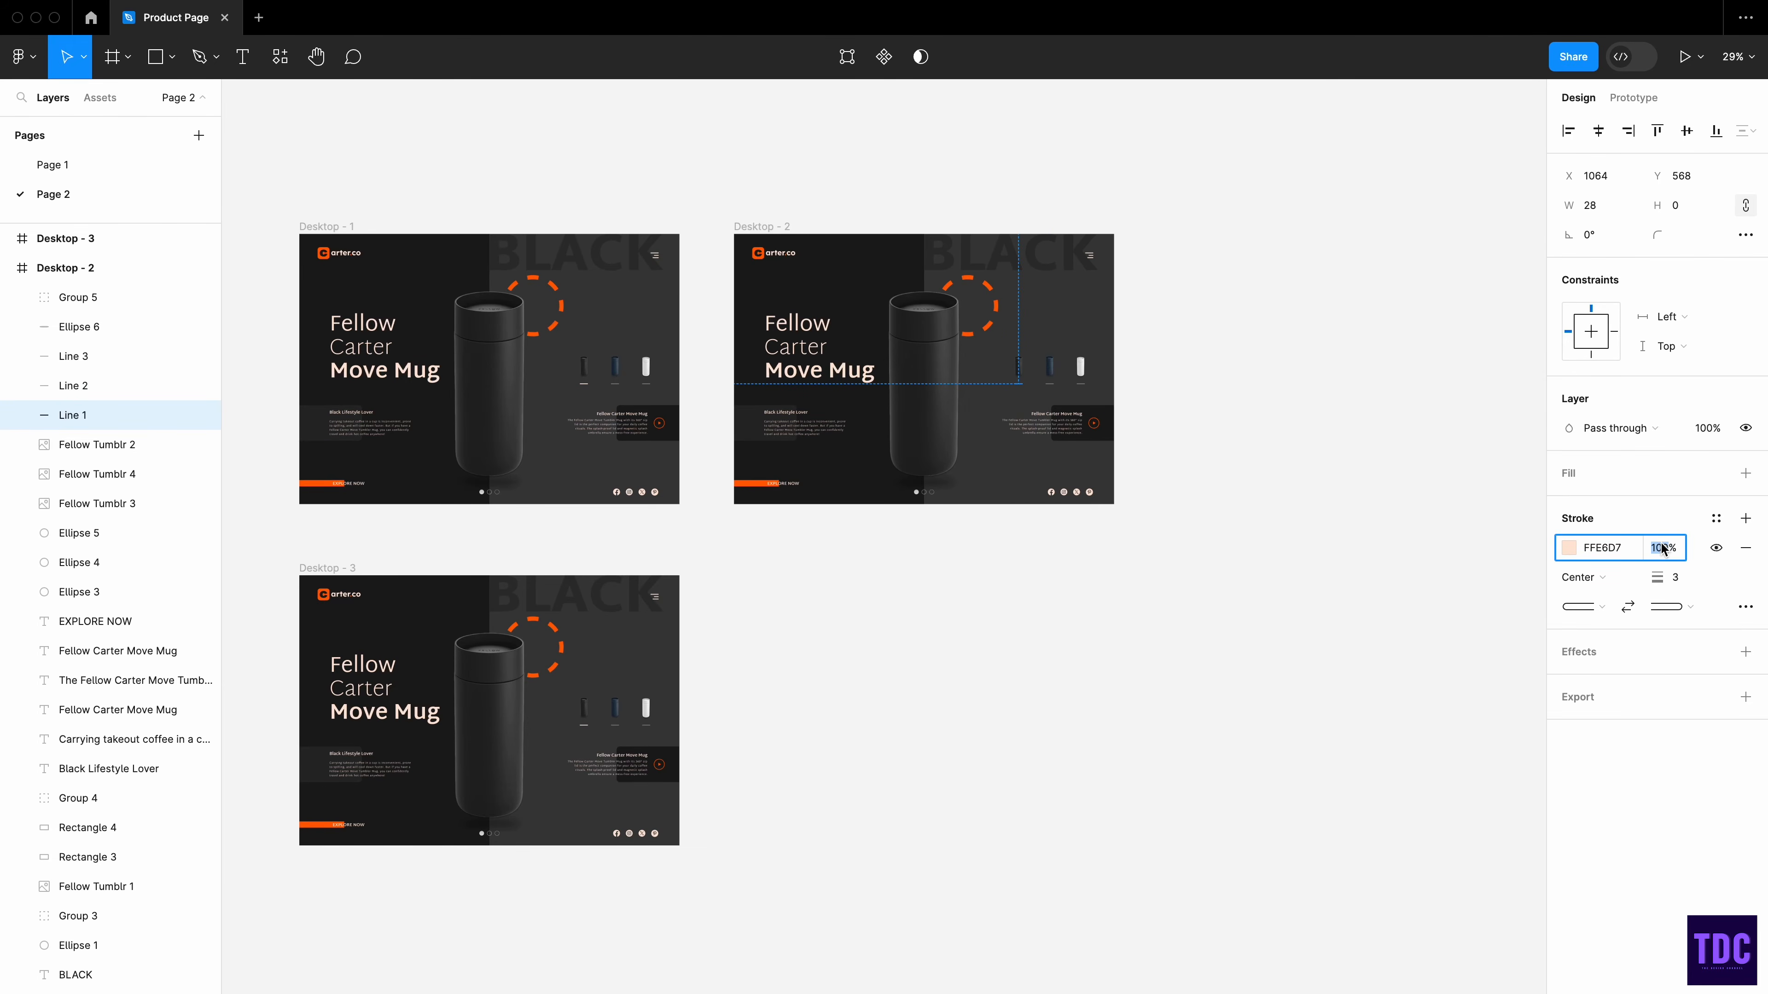
pyautogui.write('40')
pyautogui.press('Return')
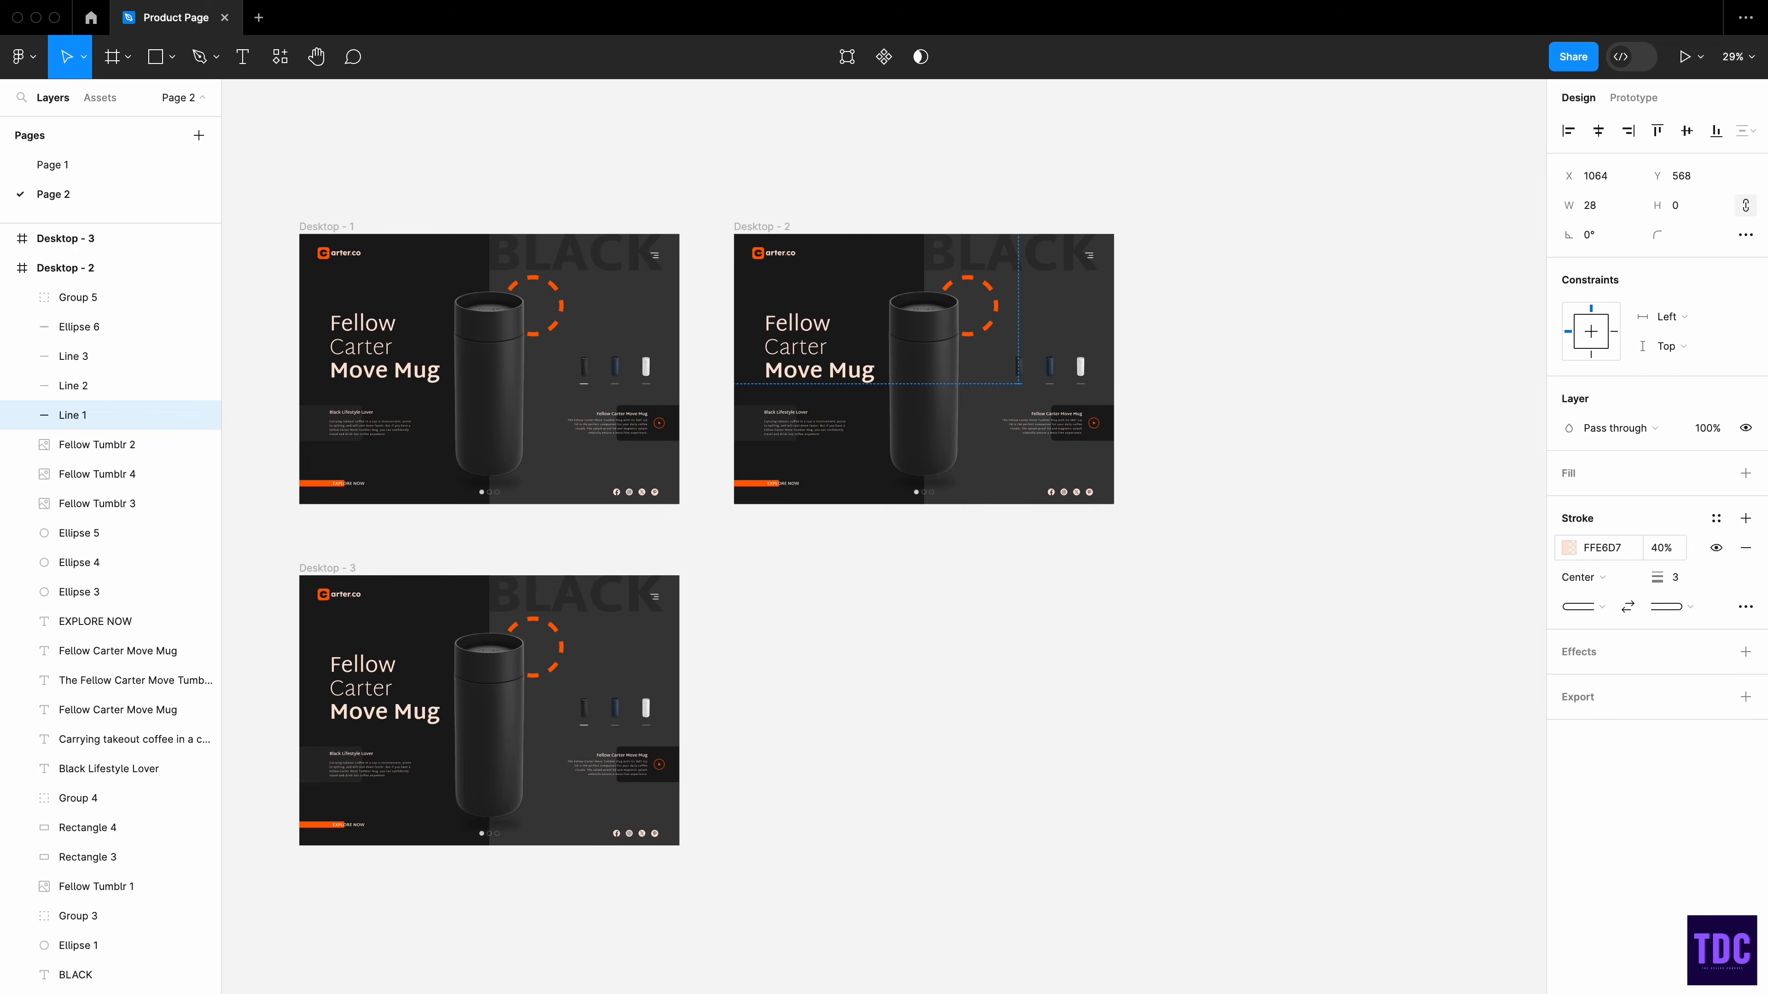
# - Change the stroke opacity of the line under the blue tumbler thumbnail in the Desktop - 2 frame
pyautogui.click(1051, 385)
pyautogui.click(1661, 550)
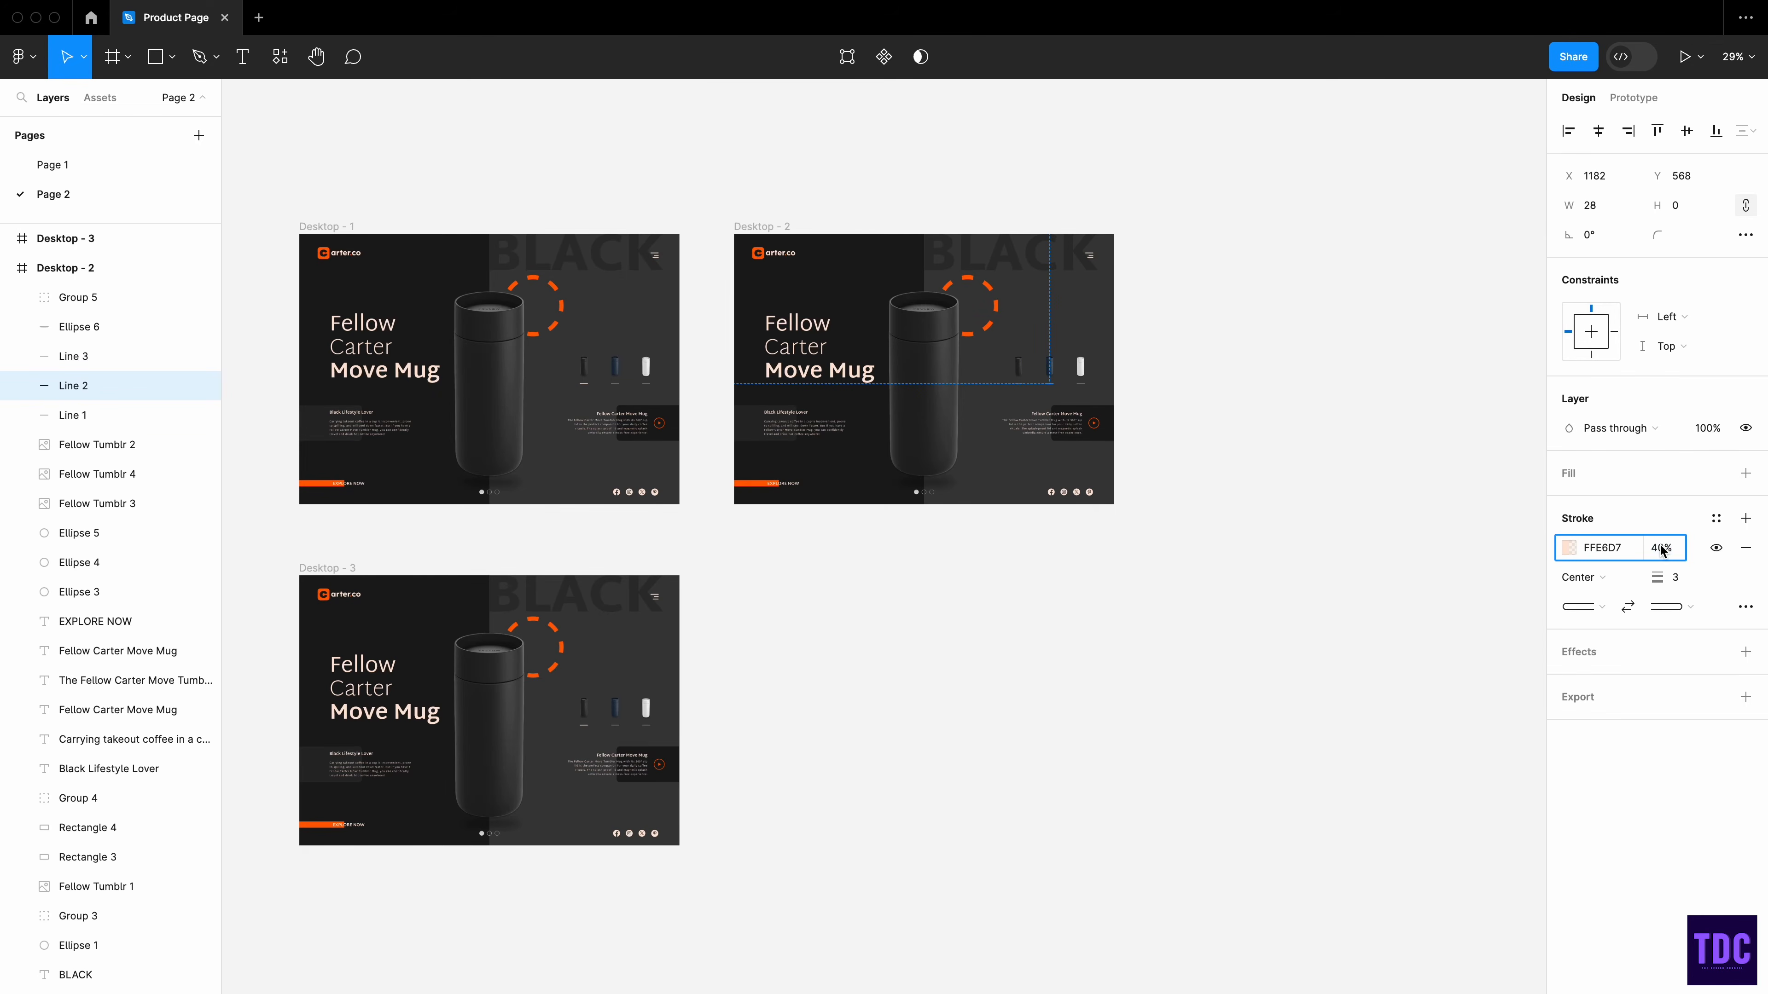
pyautogui.click(1369, 611)
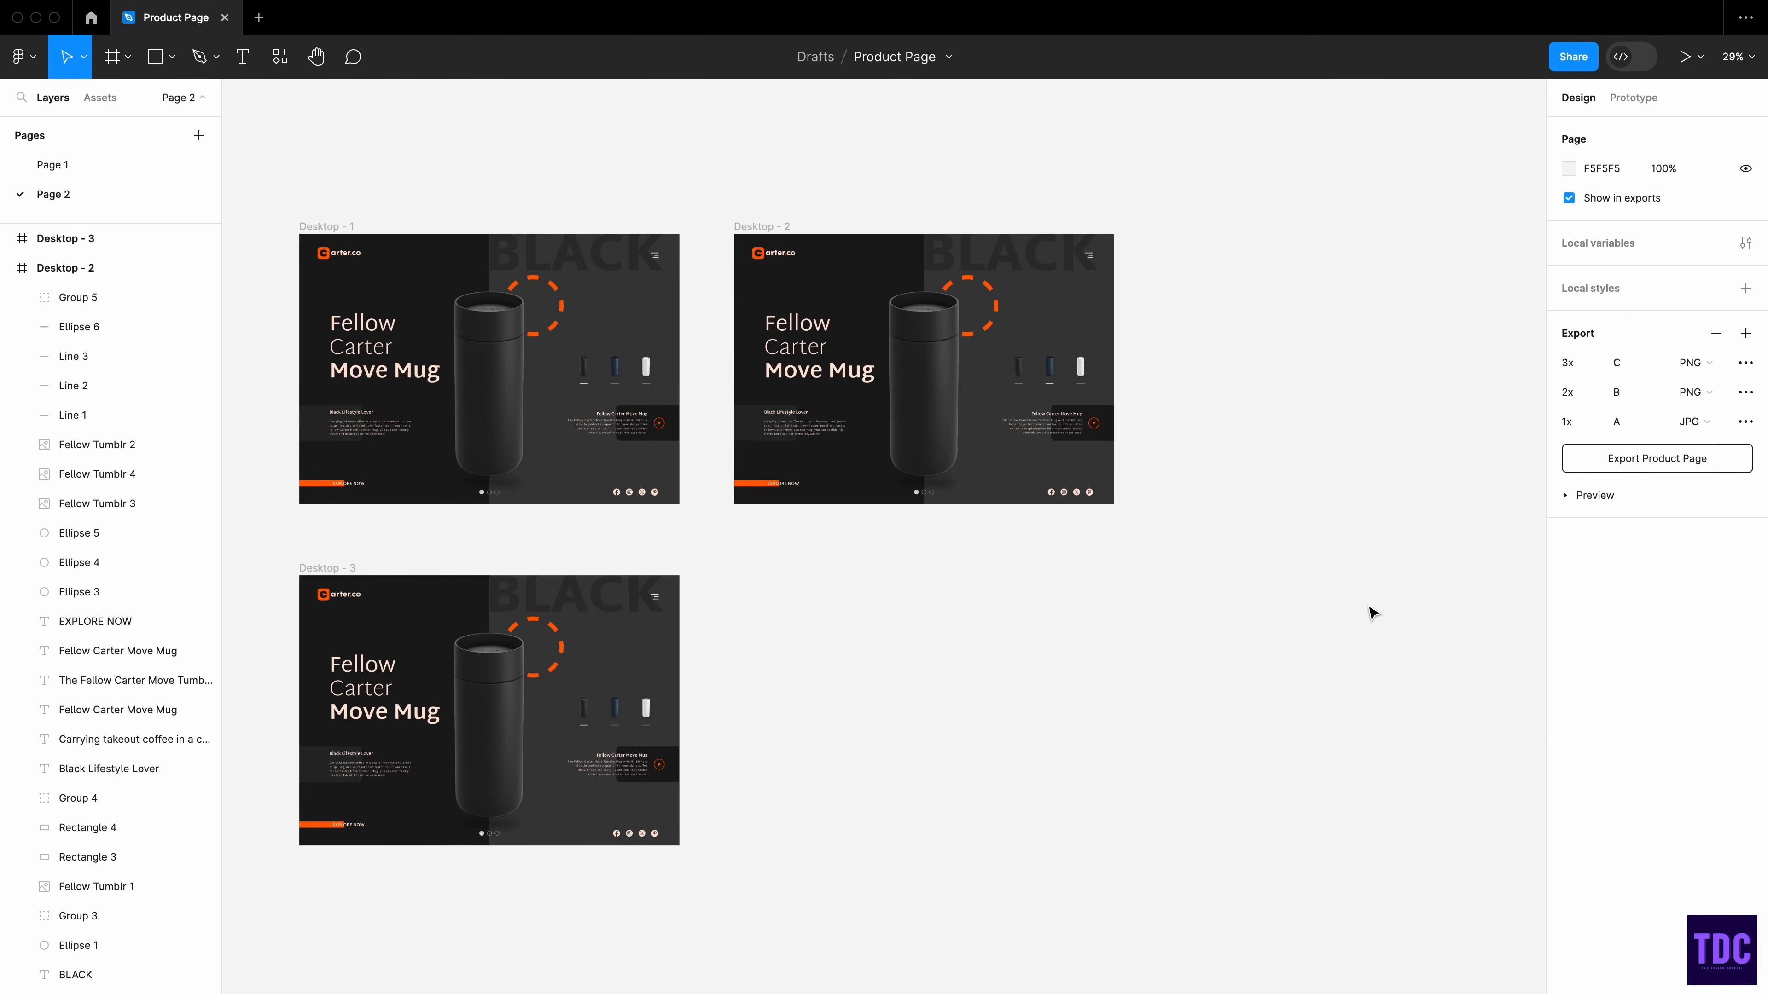
# - Replace the large tumbler's image fill in the Desktop - 2 frame with the blue tumbler picture
pyautogui.click(950, 467)
pyautogui.click(1570, 503)
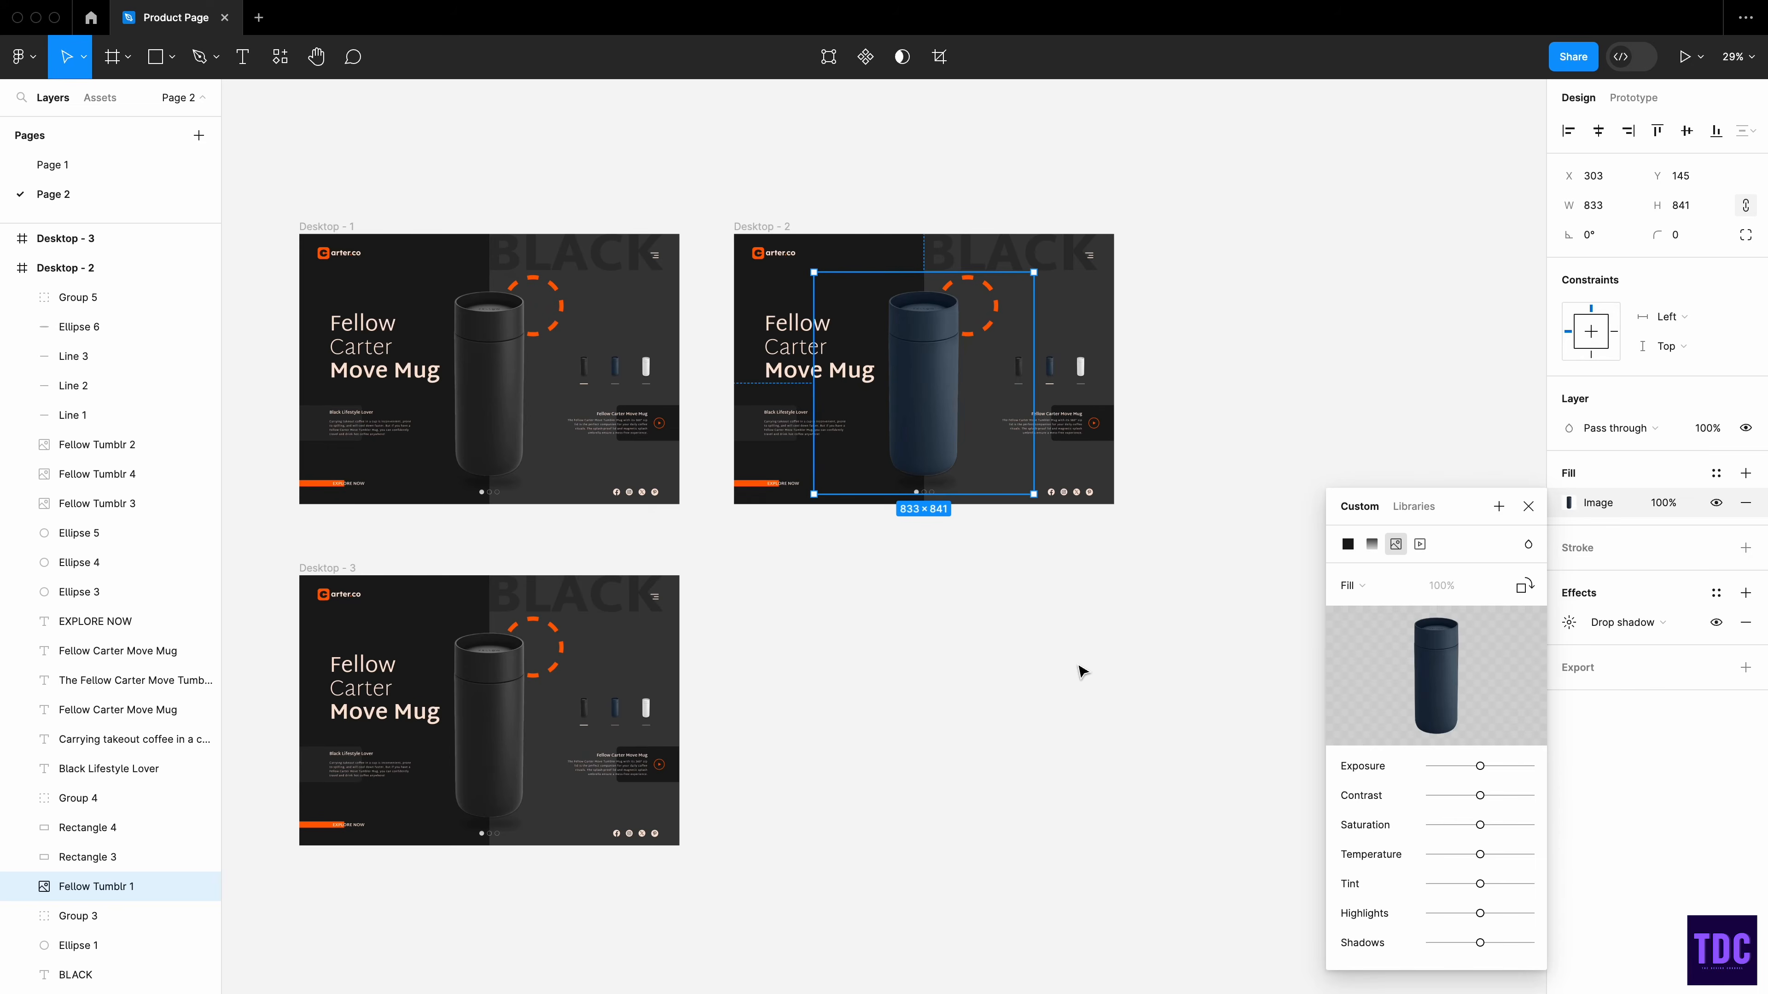
pyautogui.click(1529, 507)
# - Fill the full-size background rectangle of the Desktop - 2 frame with navy blue 2E4155
pyautogui.click(1099, 473)
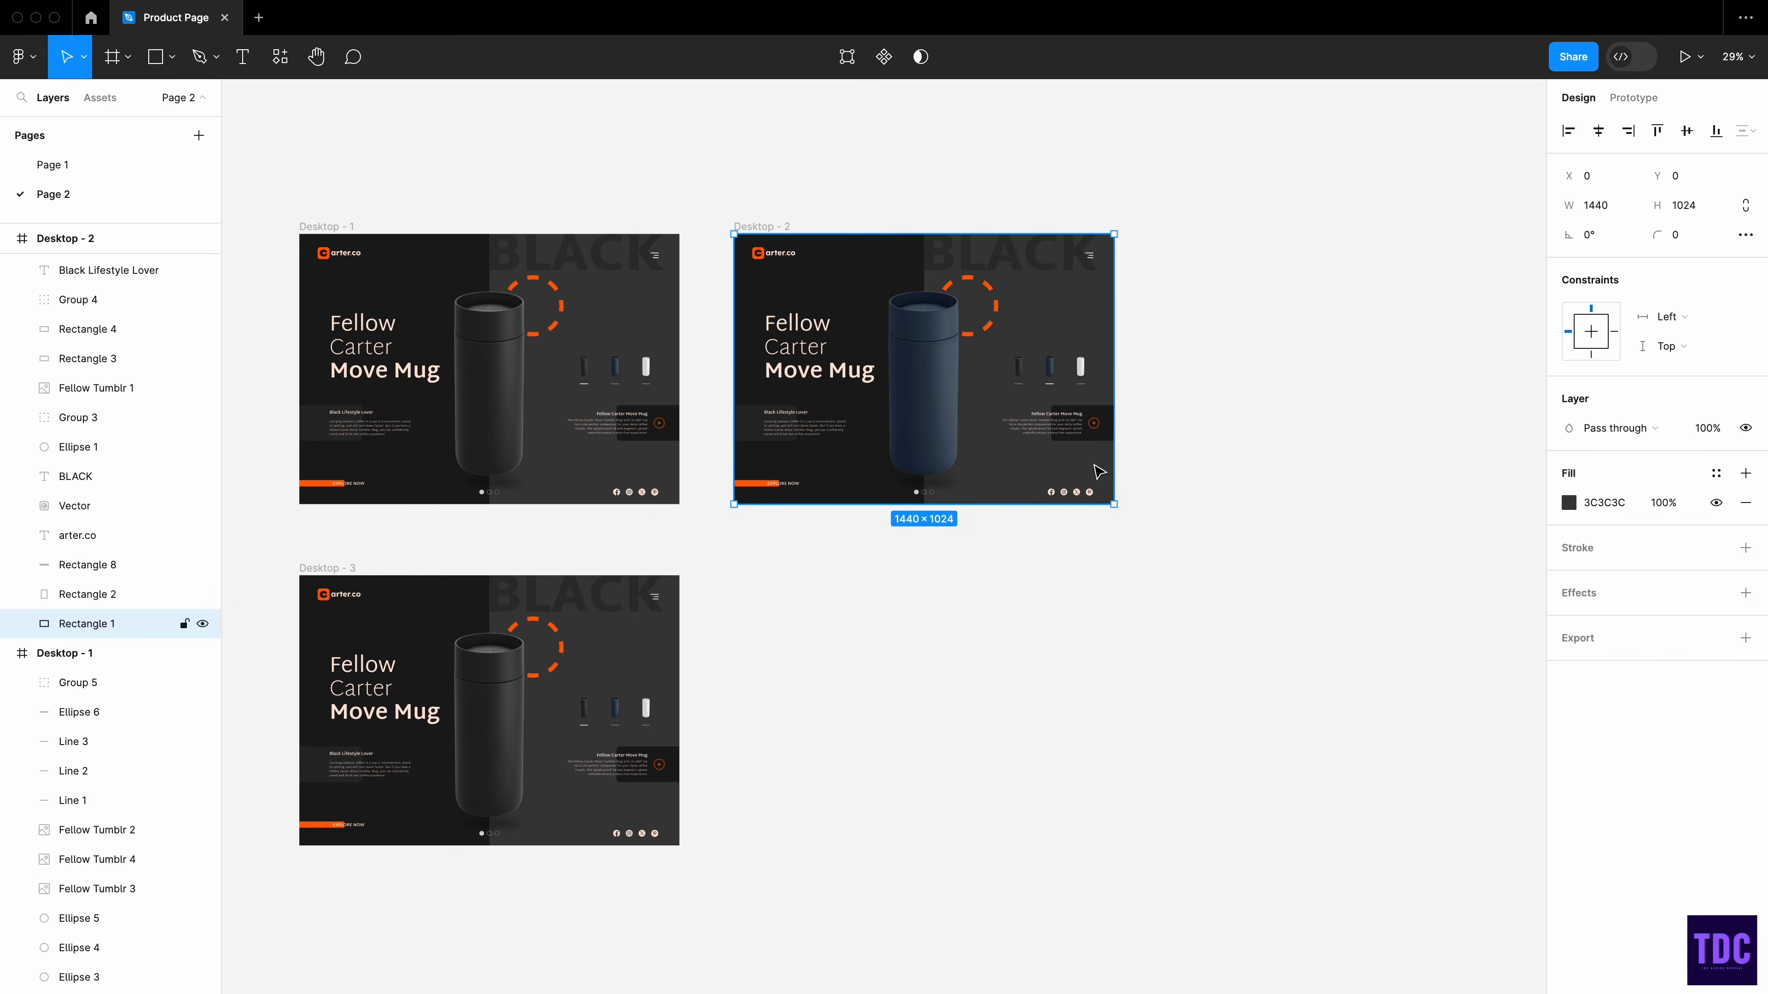
pyautogui.click(1569, 503)
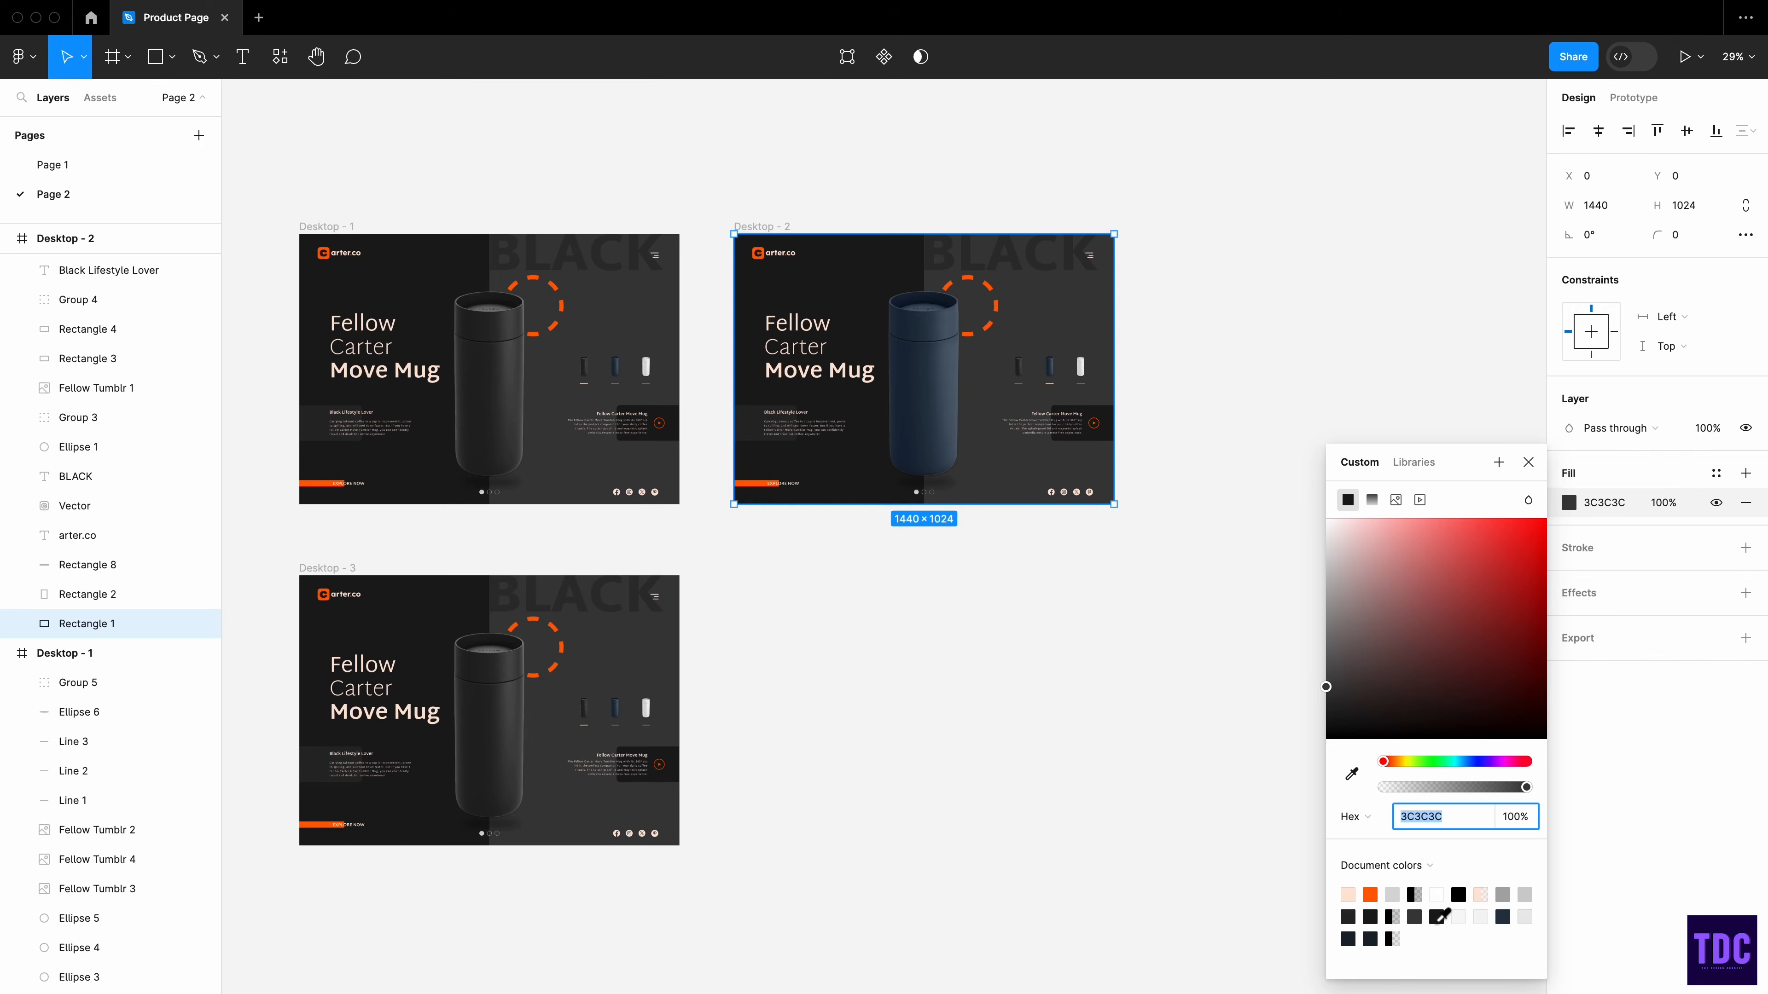
pyautogui.click(1504, 916)
pyautogui.moveTo(1429, 683); pyautogui.dragTo(1428, 677)
pyautogui.click(1427, 672)
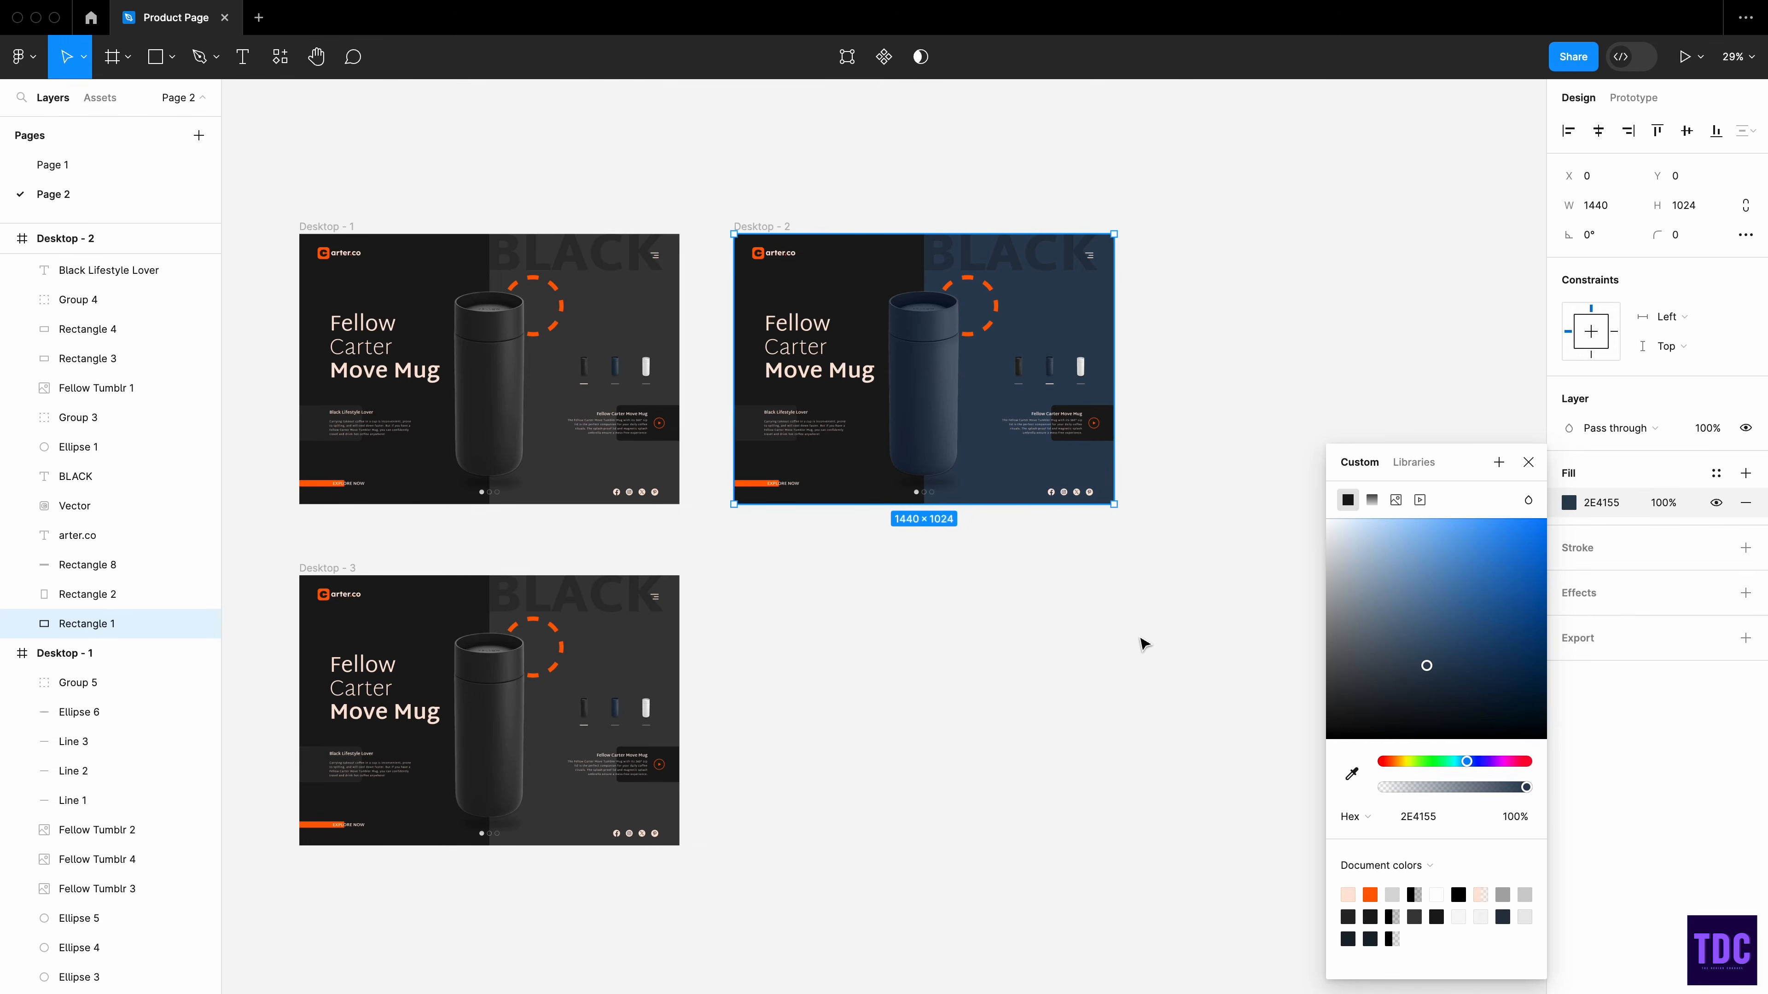
pyautogui.click(1144, 644)
# - Fill the half-width background rectangle behind the Desktop - 2 headline with dark navy 19242F
pyautogui.click(820, 465)
pyautogui.click(1569, 503)
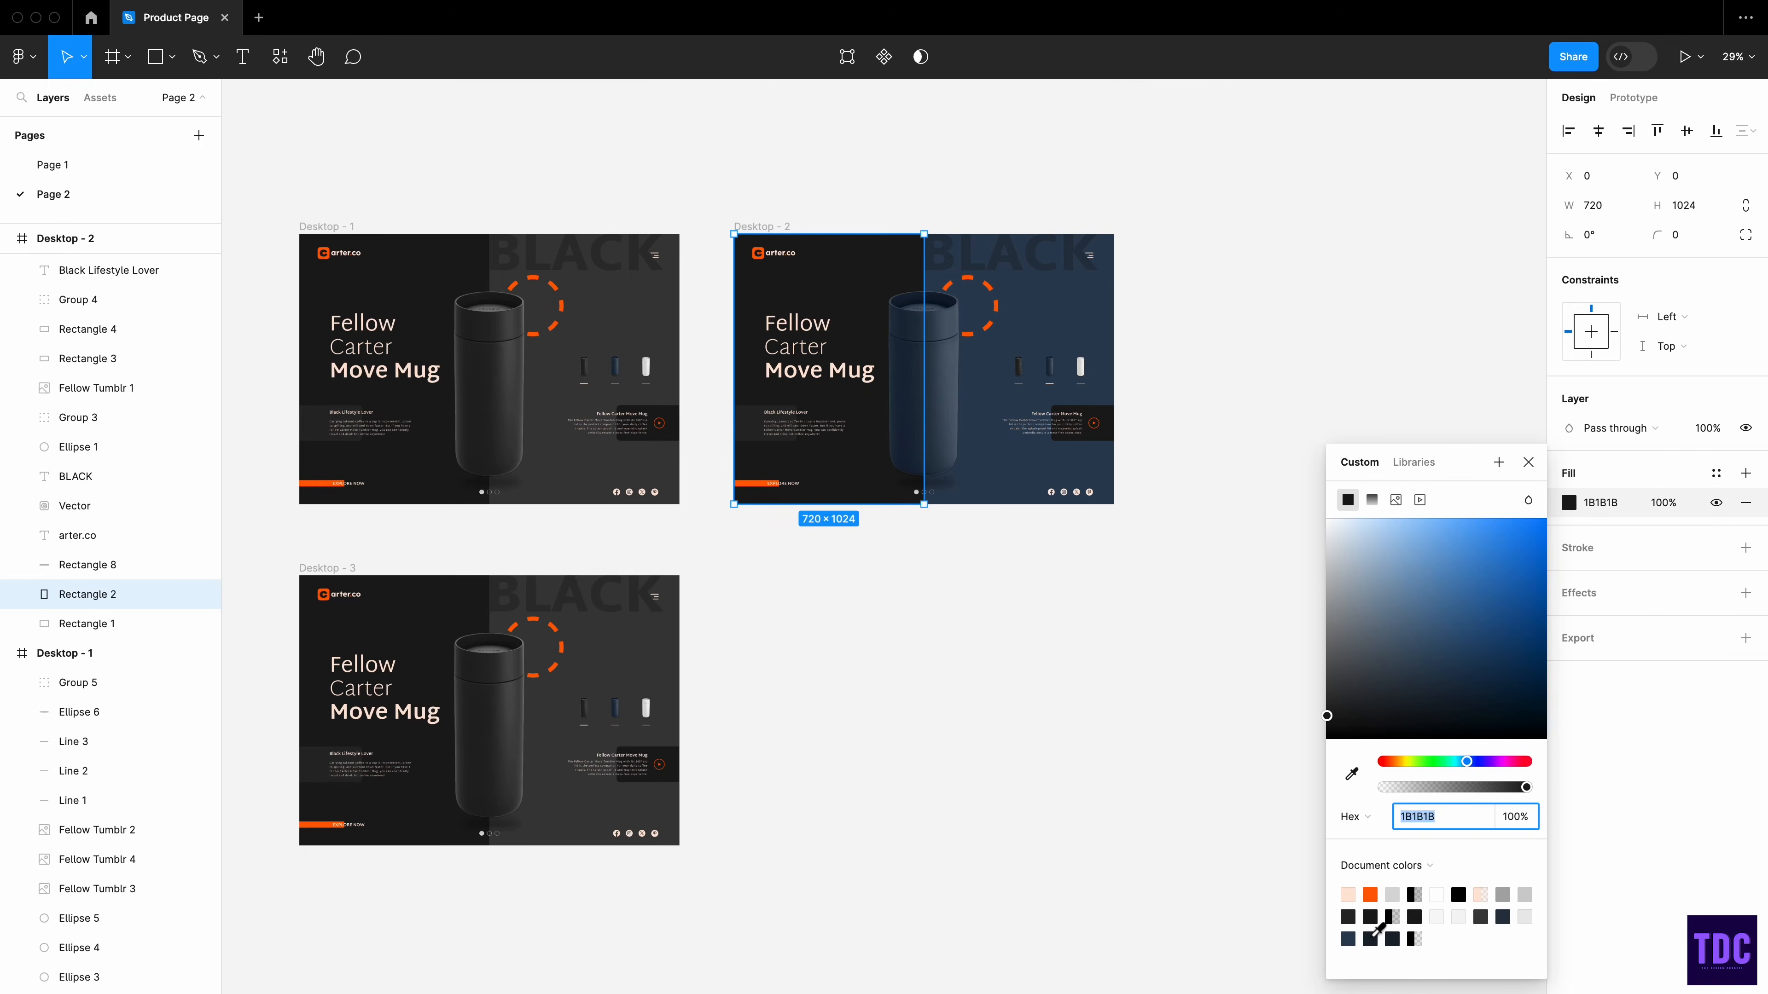
pyautogui.click(1396, 940)
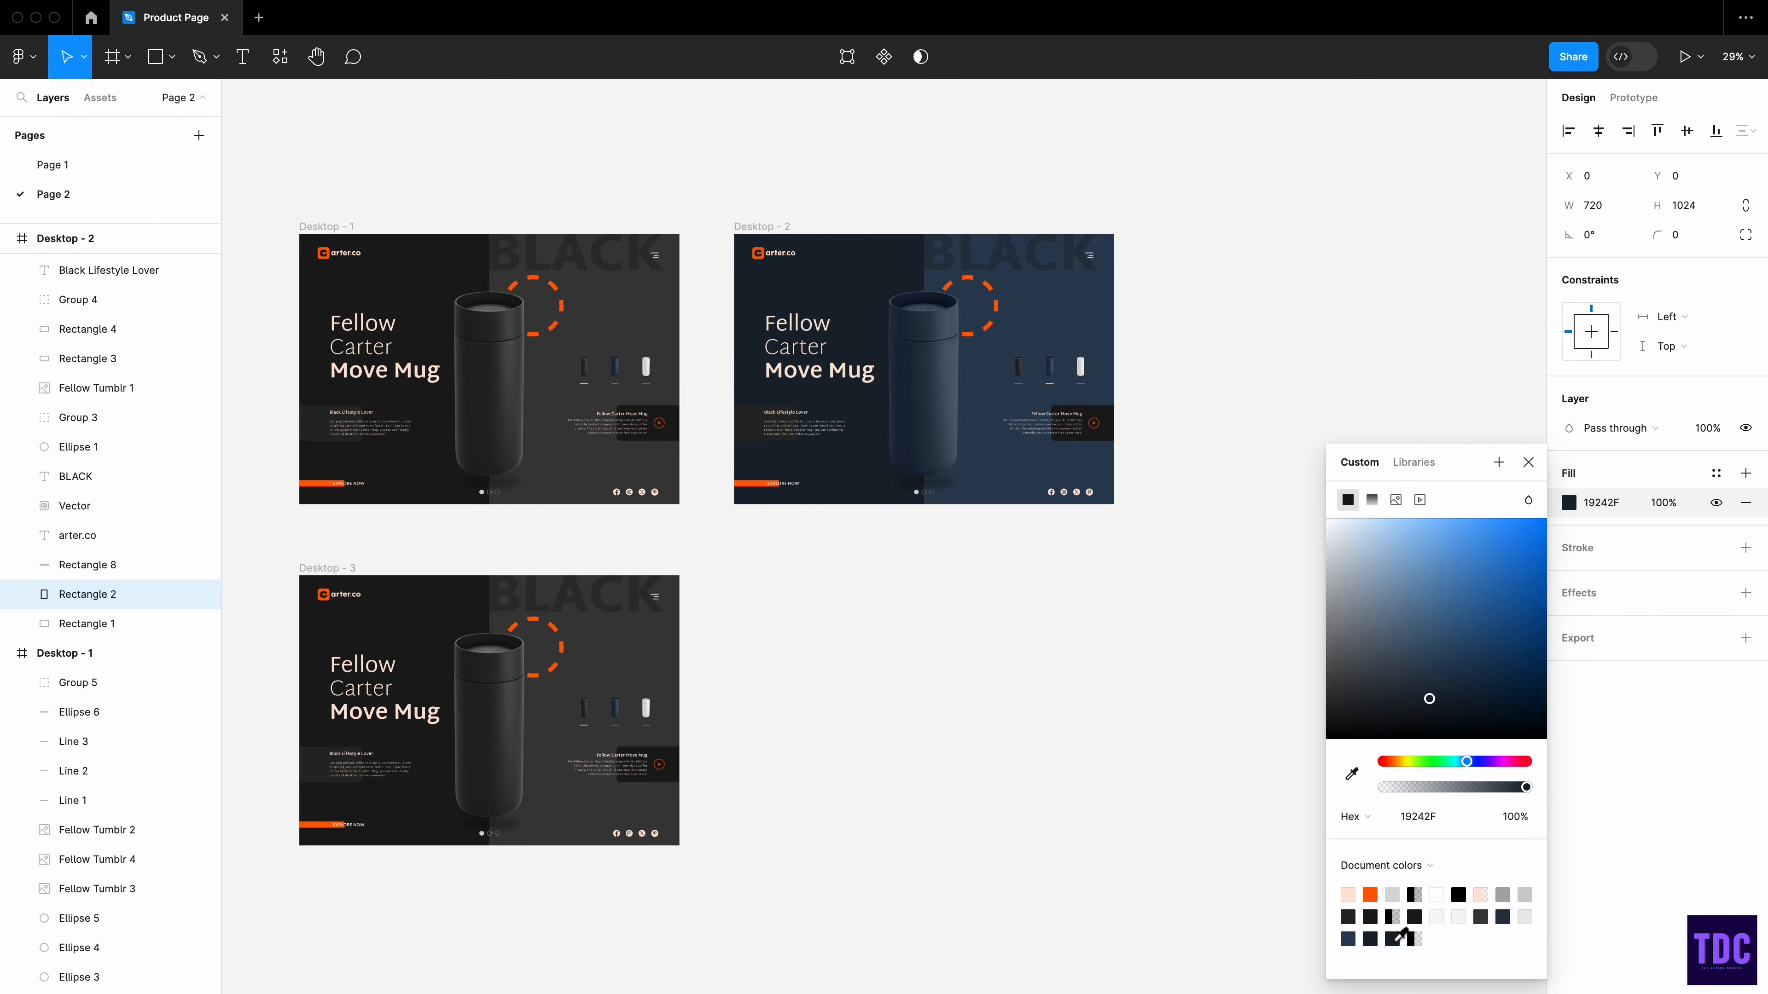
pyautogui.click(1128, 636)
# - Replace the large background word "BLACK" in the Desktop - 2 frame with "BLUE"
pyautogui.click(1014, 261)
pyautogui.doubleClick(1011, 255)
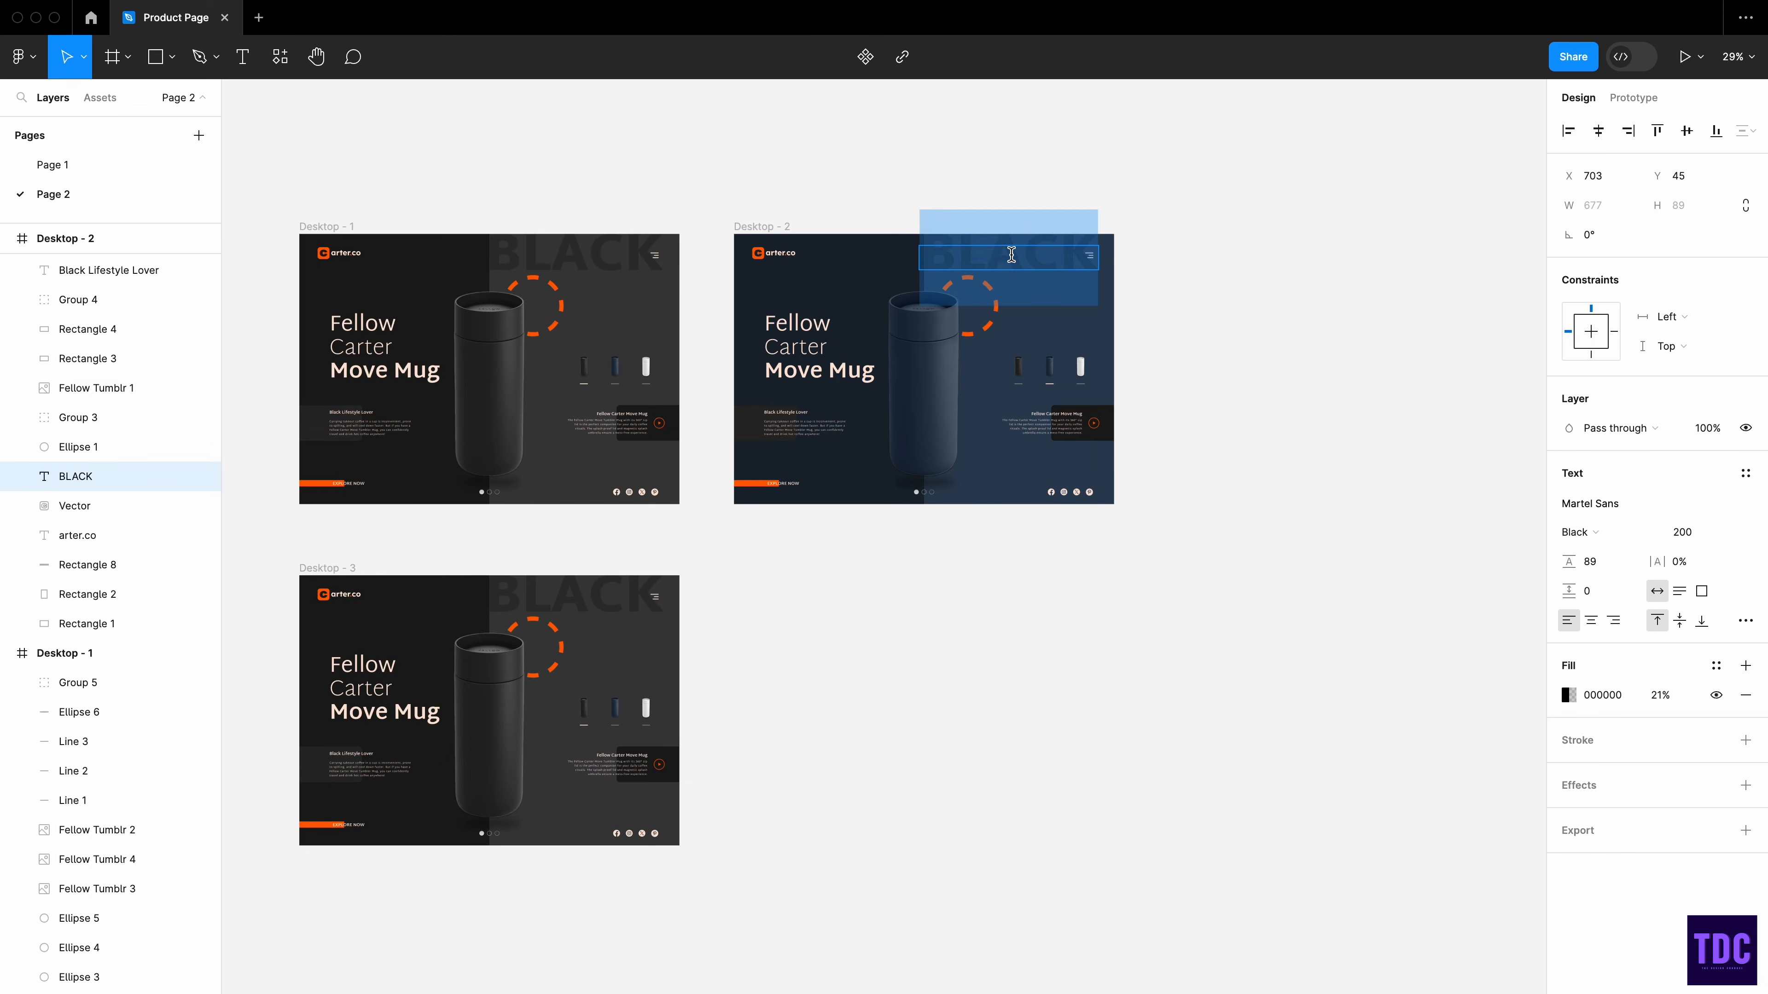
pyautogui.write('BLUE')
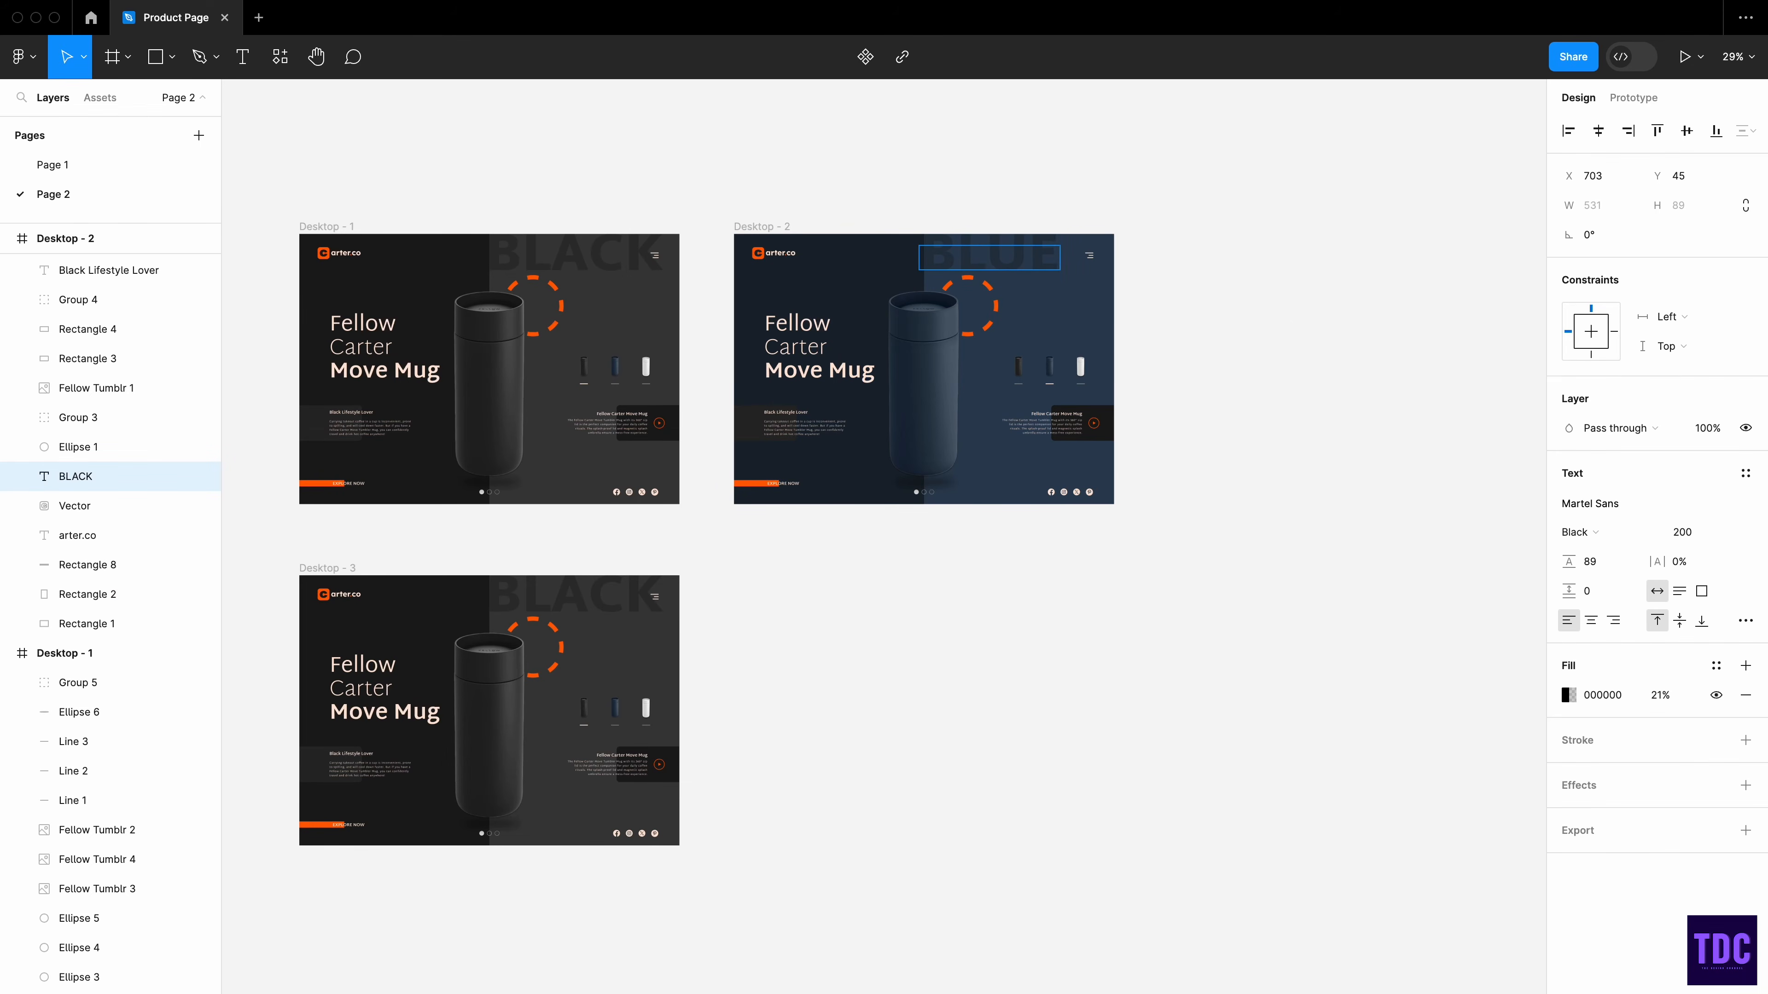
pyautogui.press('Escape')
# - Fill the large BLUE background text with the document colour 253545 at 100% opacity
pyautogui.click(1568, 696)
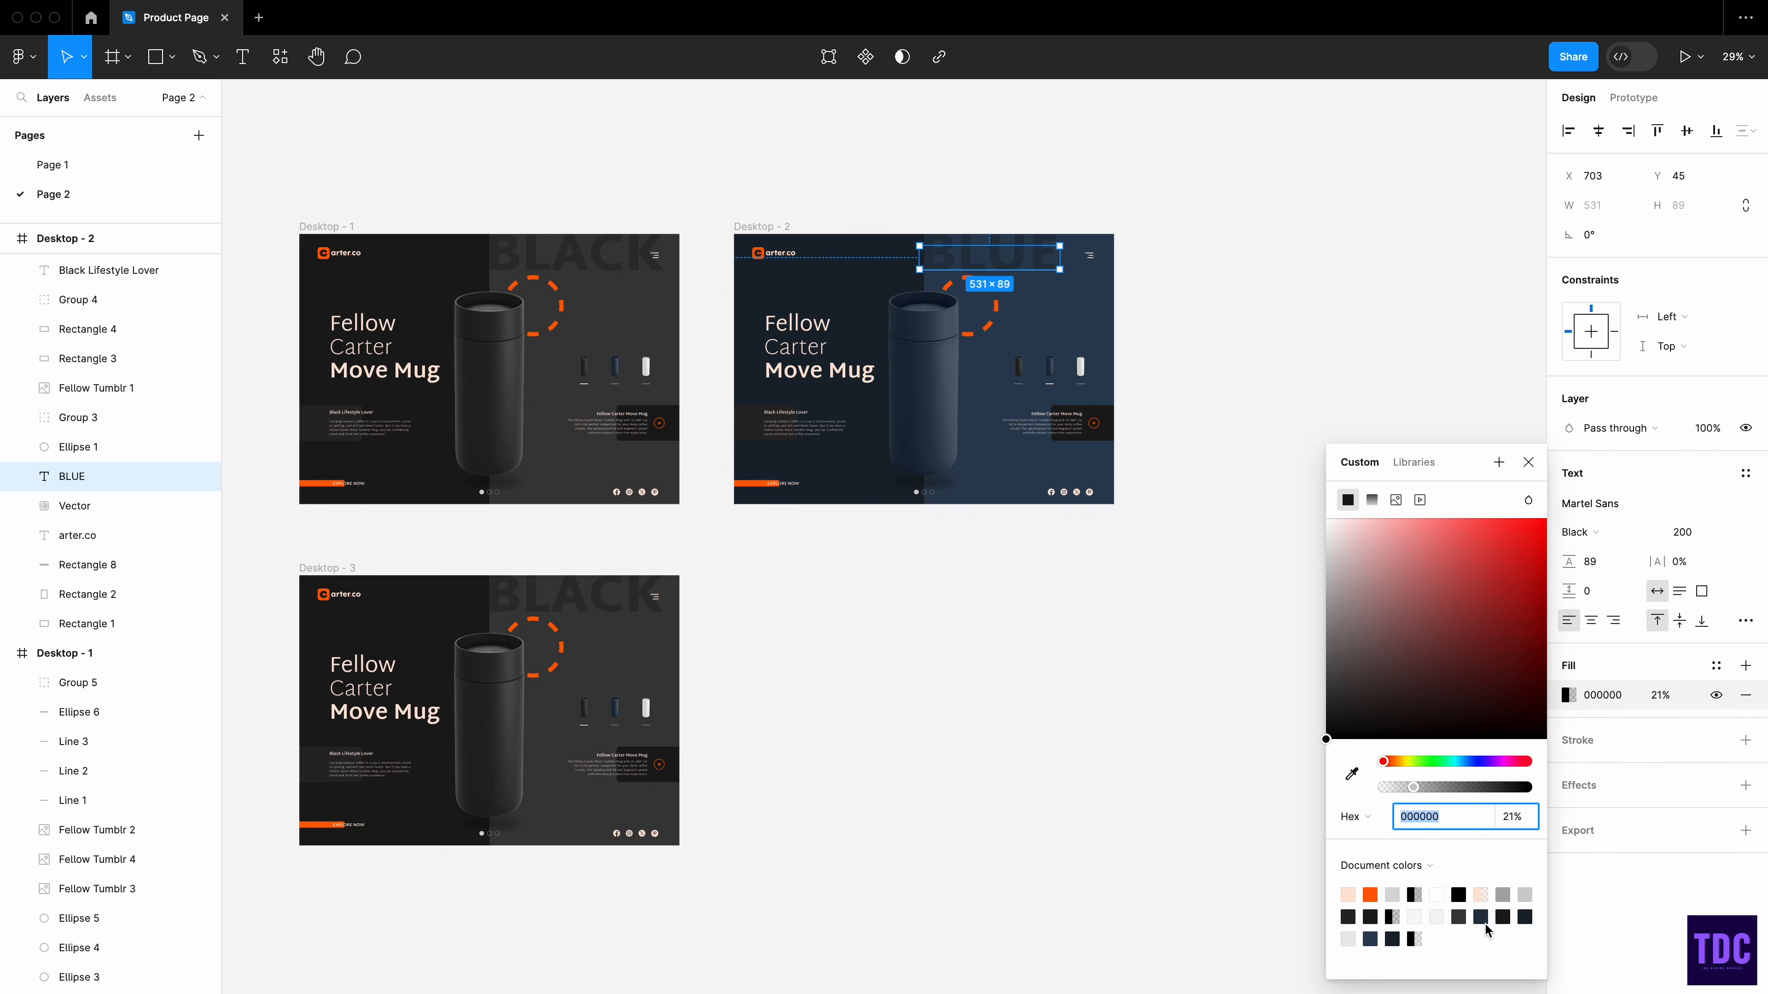
pyautogui.click(1370, 940)
pyautogui.click(1523, 918)
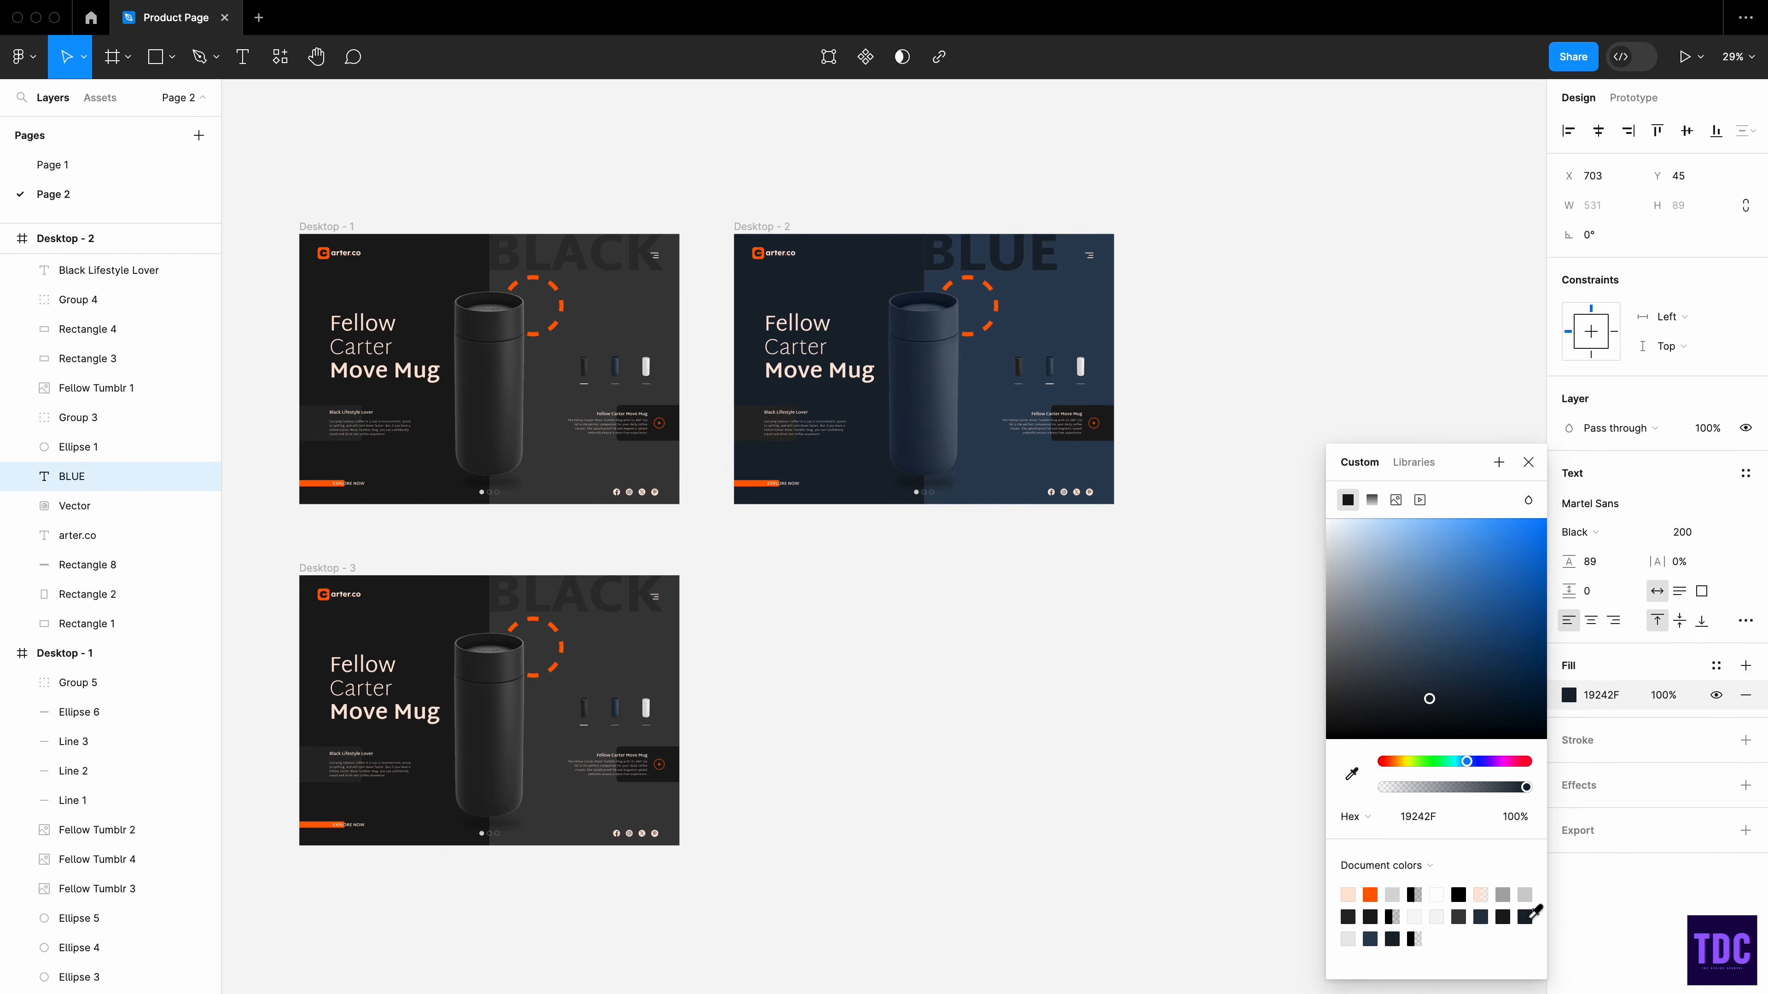
pyautogui.click(1482, 917)
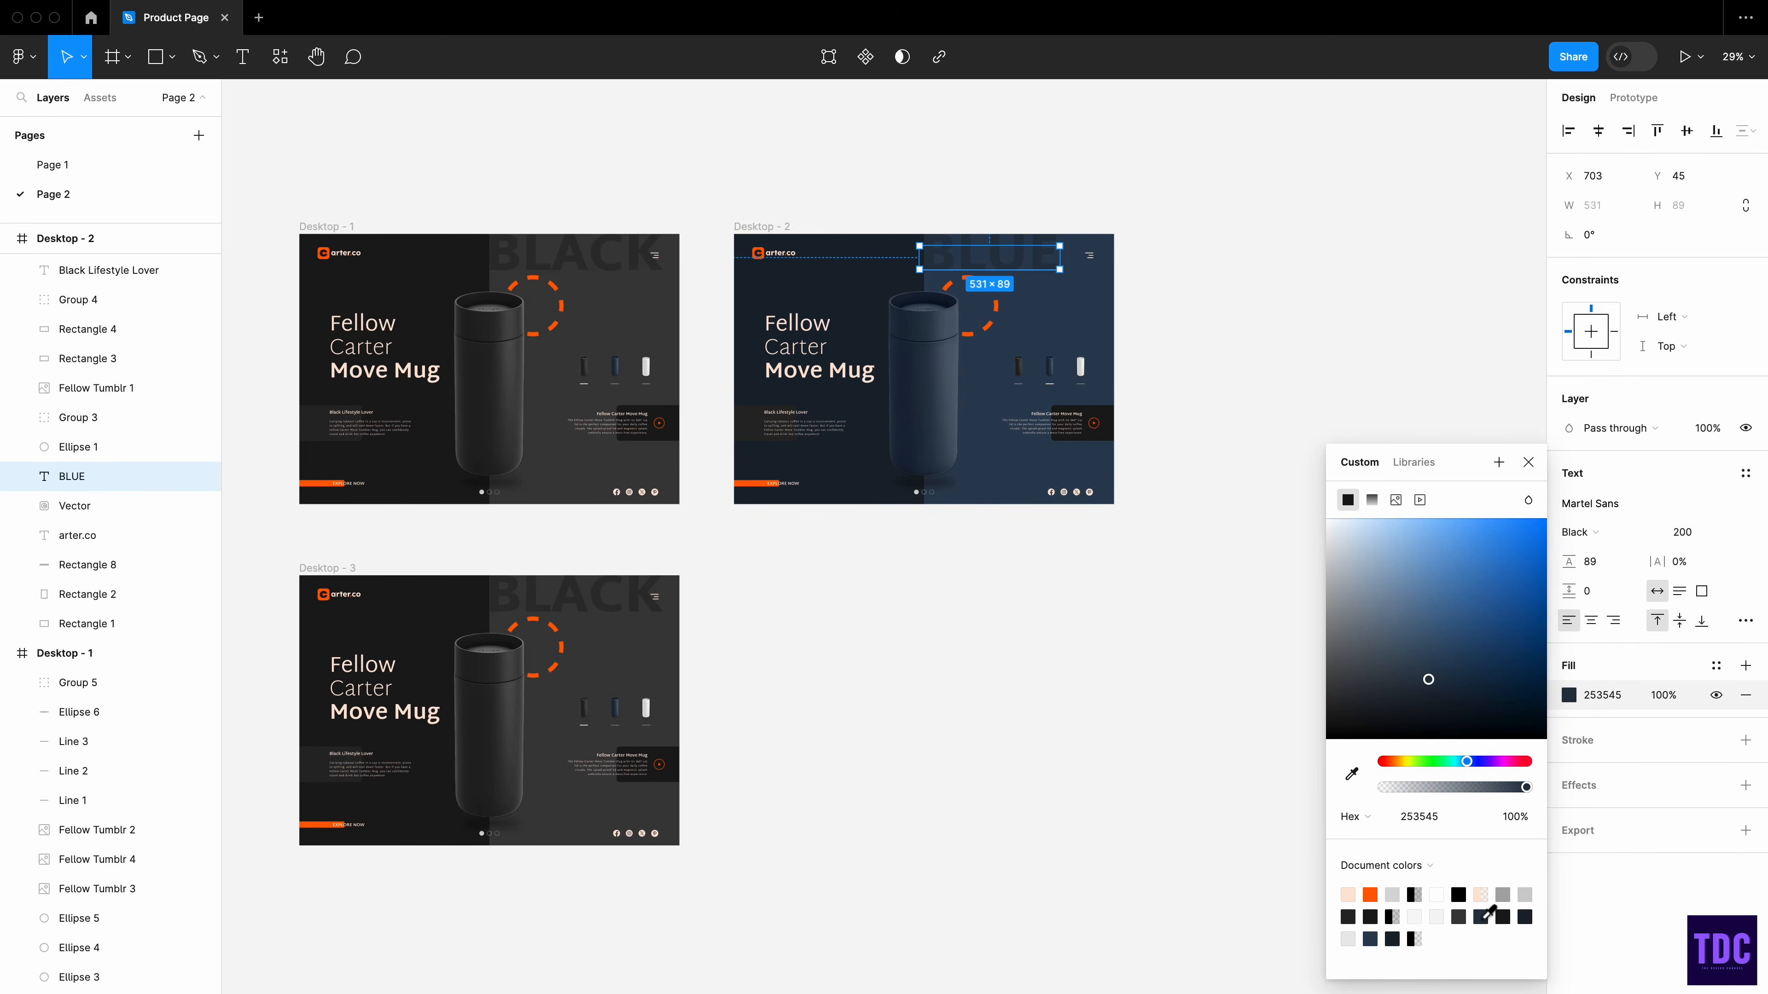
pyautogui.click(1161, 651)
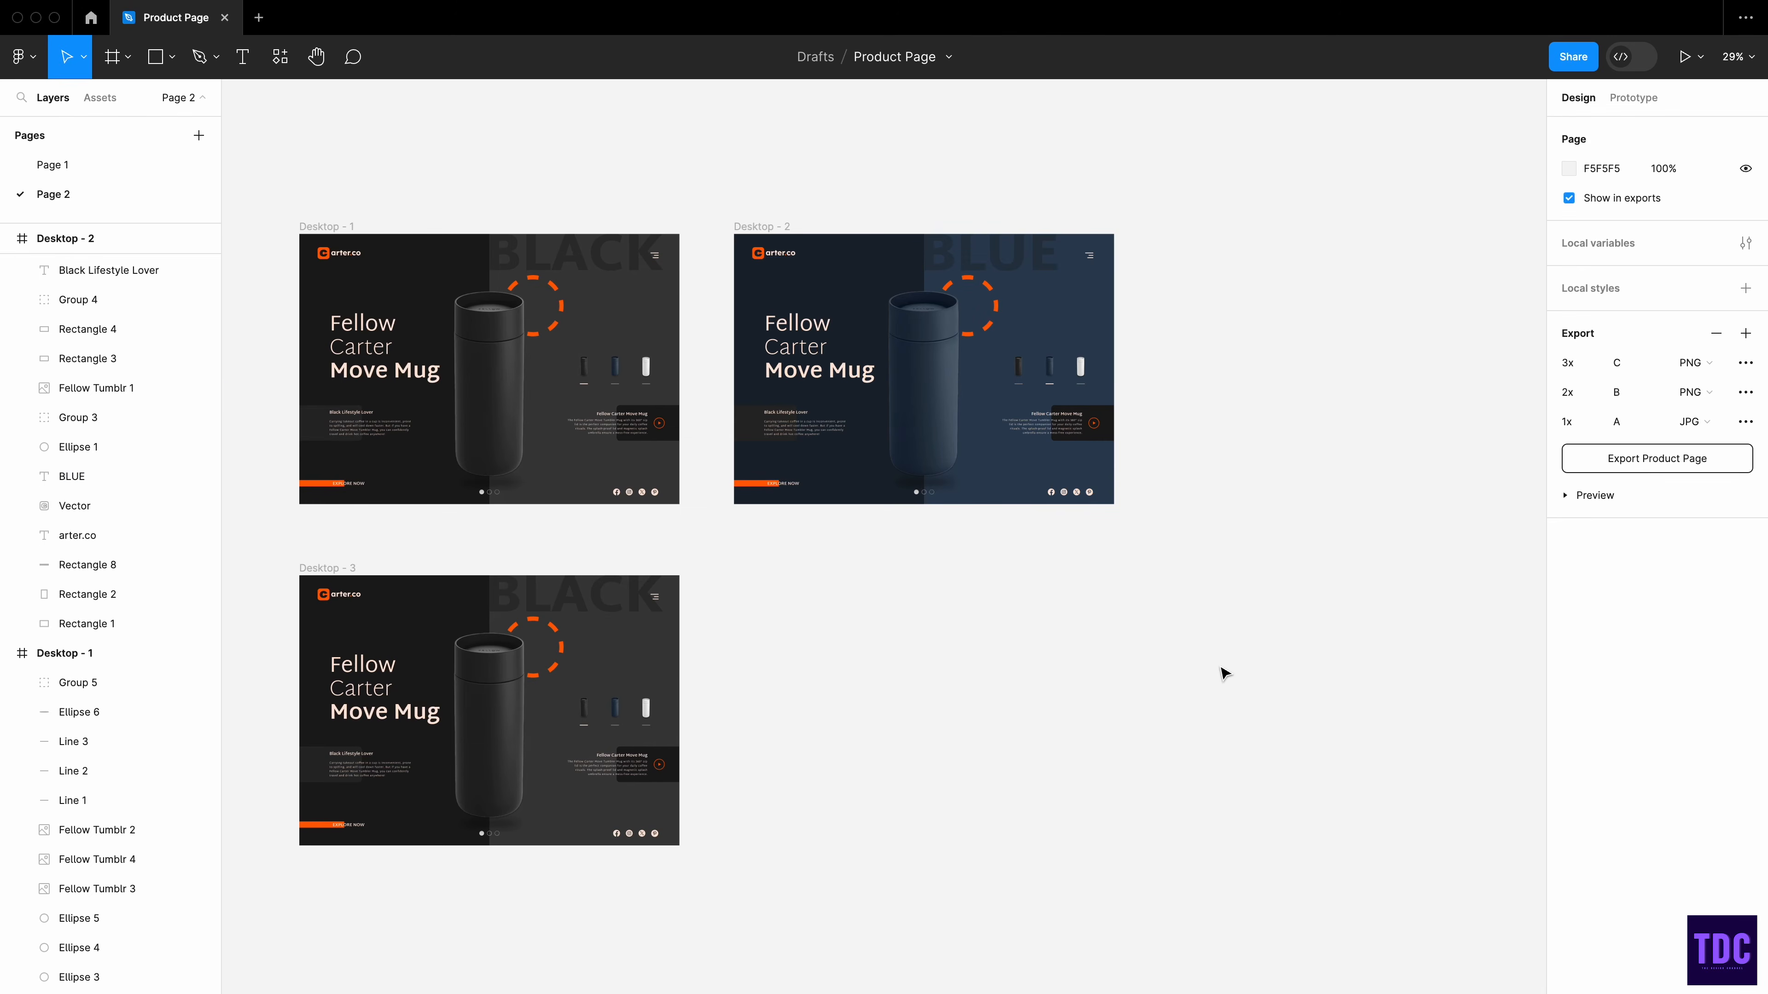
# - Hide the stroke of the second pagination dot in the Desktop - 2 frame and give it a visible CFCFCF fill
pyautogui.click(923, 492)
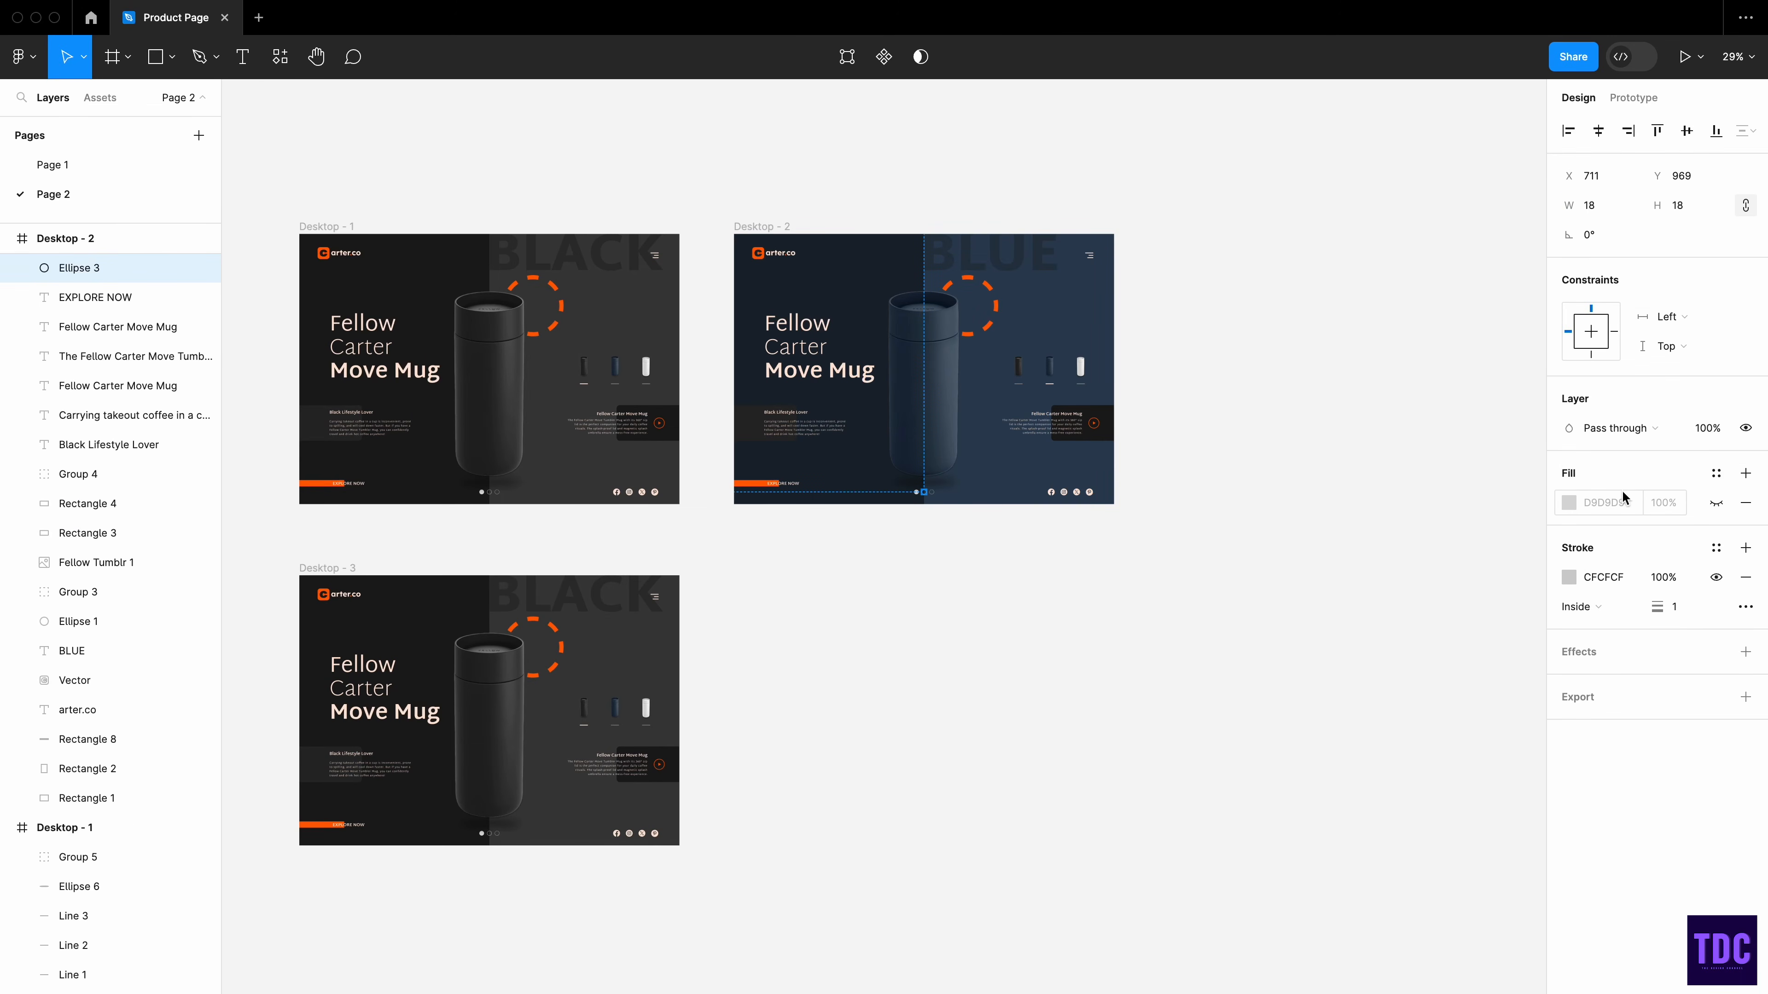
pyautogui.click(1716, 577)
pyautogui.click(1596, 507)
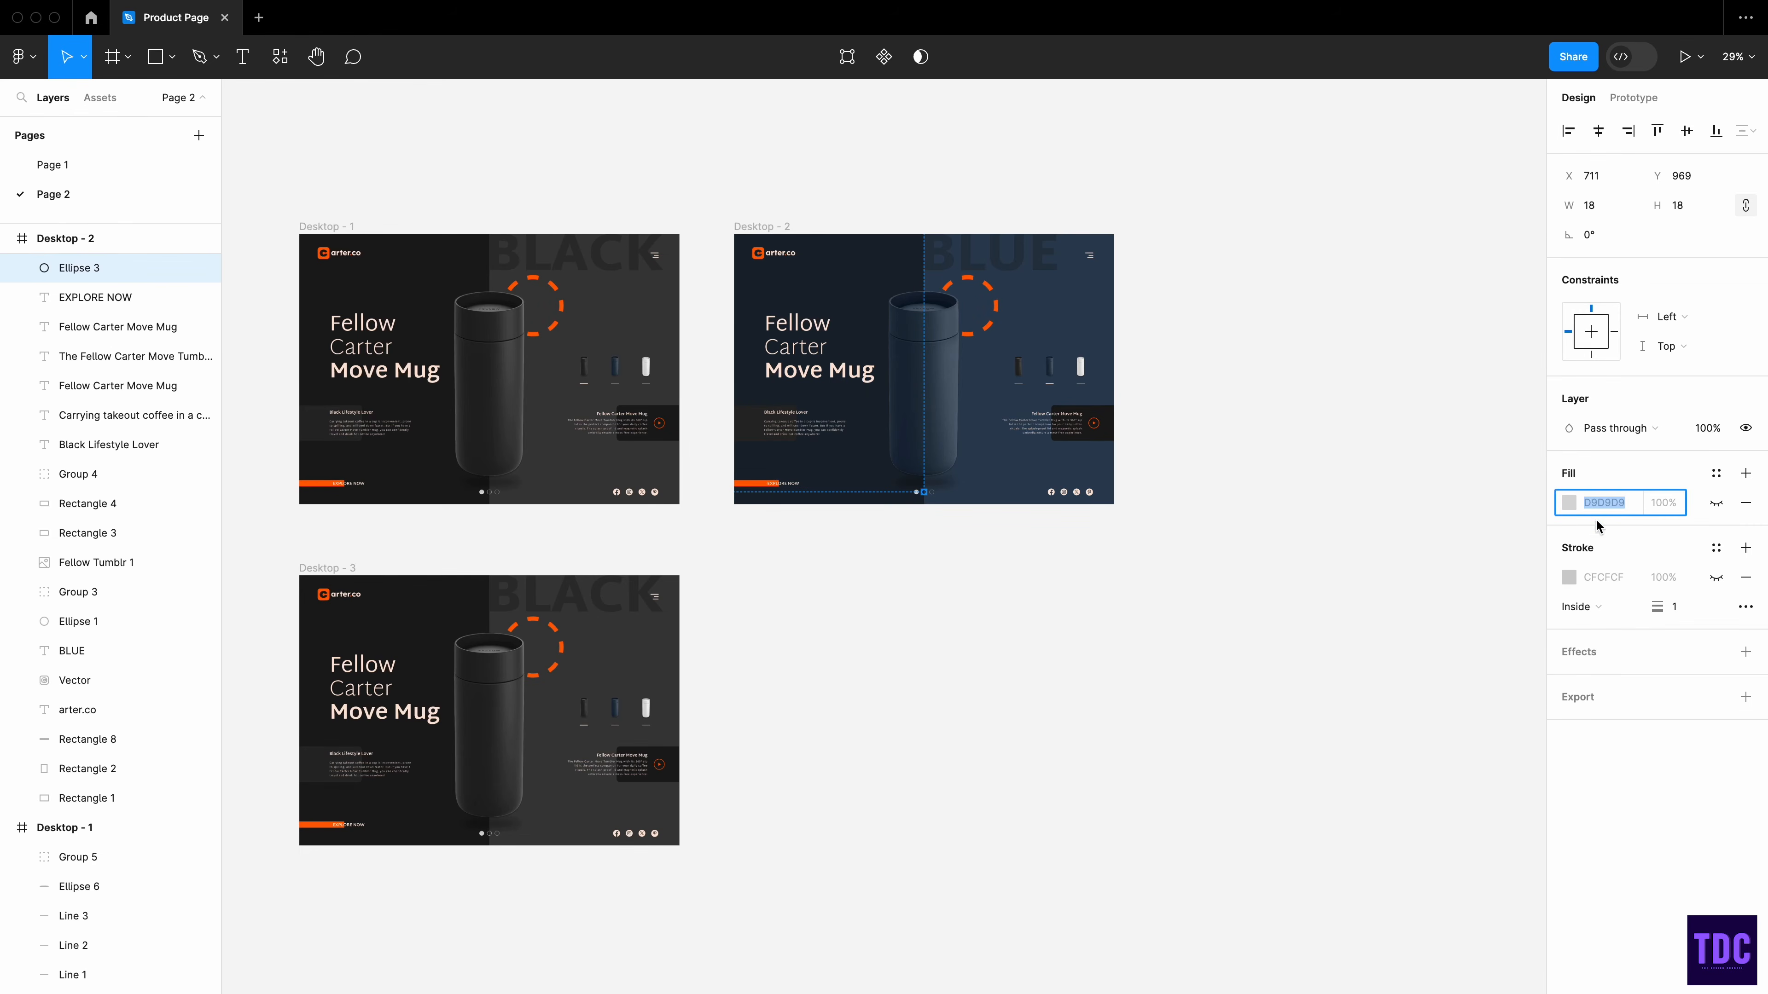
pyautogui.write('CFCFCF')
pyautogui.press('Return')
pyautogui.click(1161, 615)
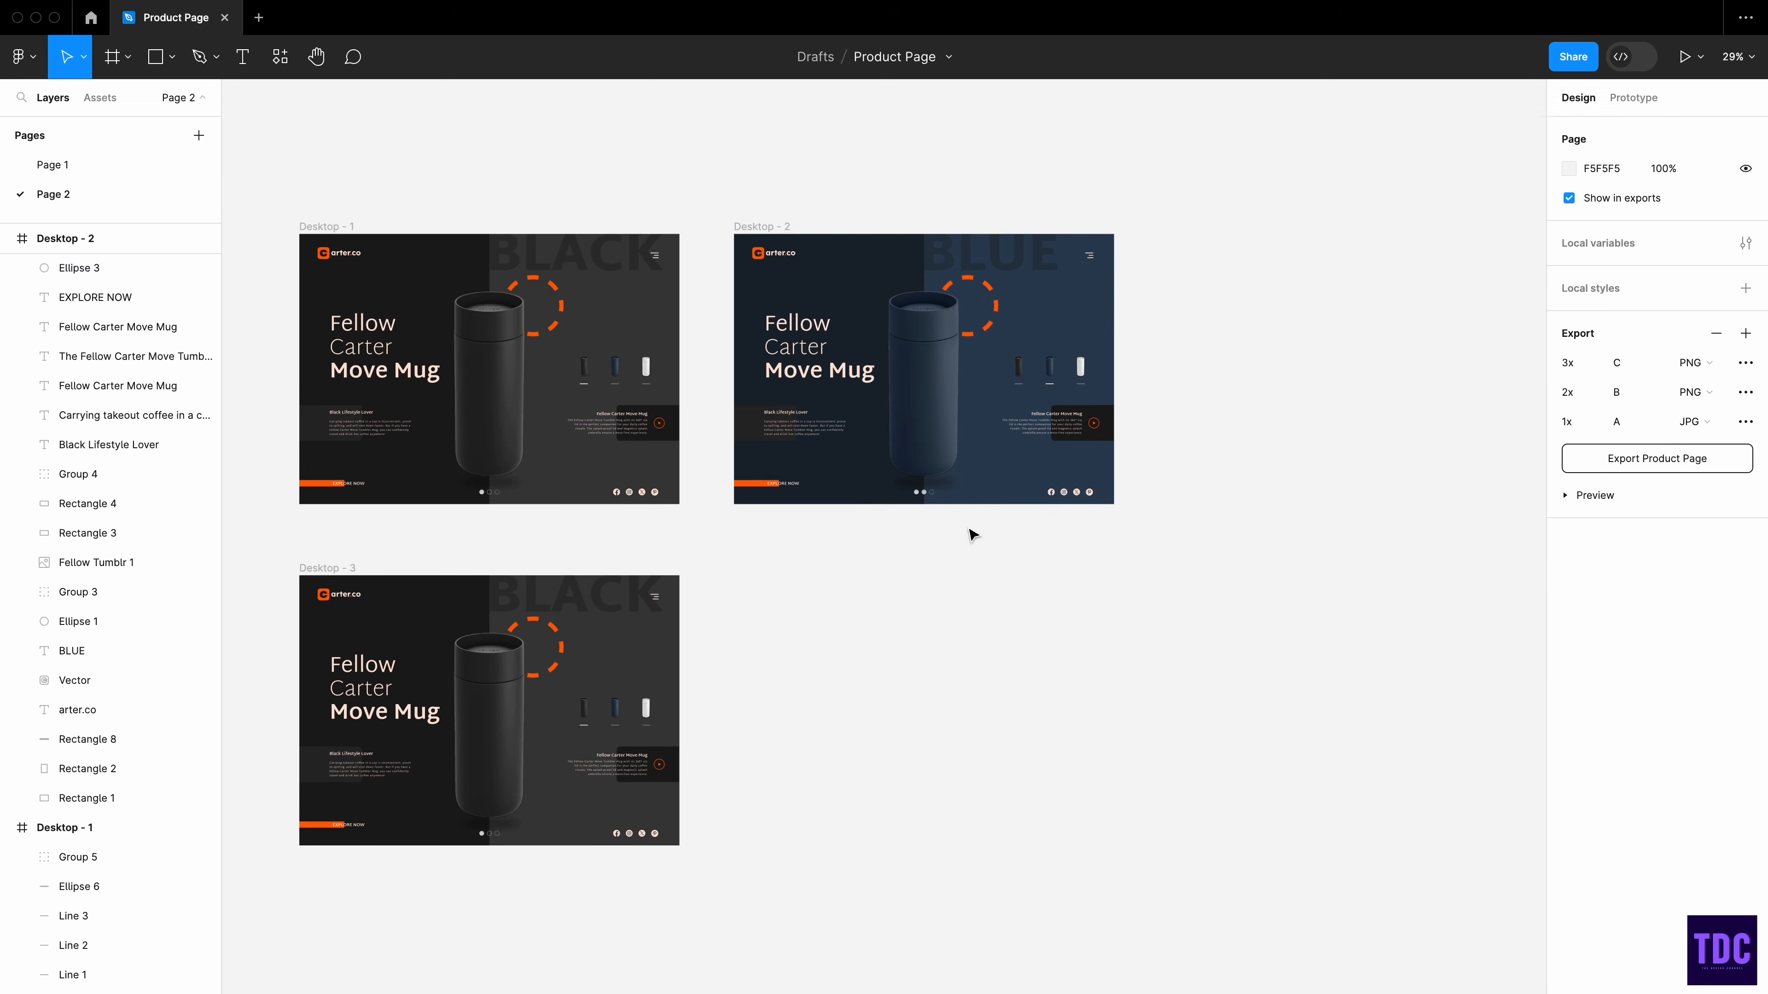
# - Hide the fill of the first pagination dot in the Desktop - 2 frame and give it a CFCFCF stroke
pyautogui.click(916, 492)
pyautogui.click(1717, 502)
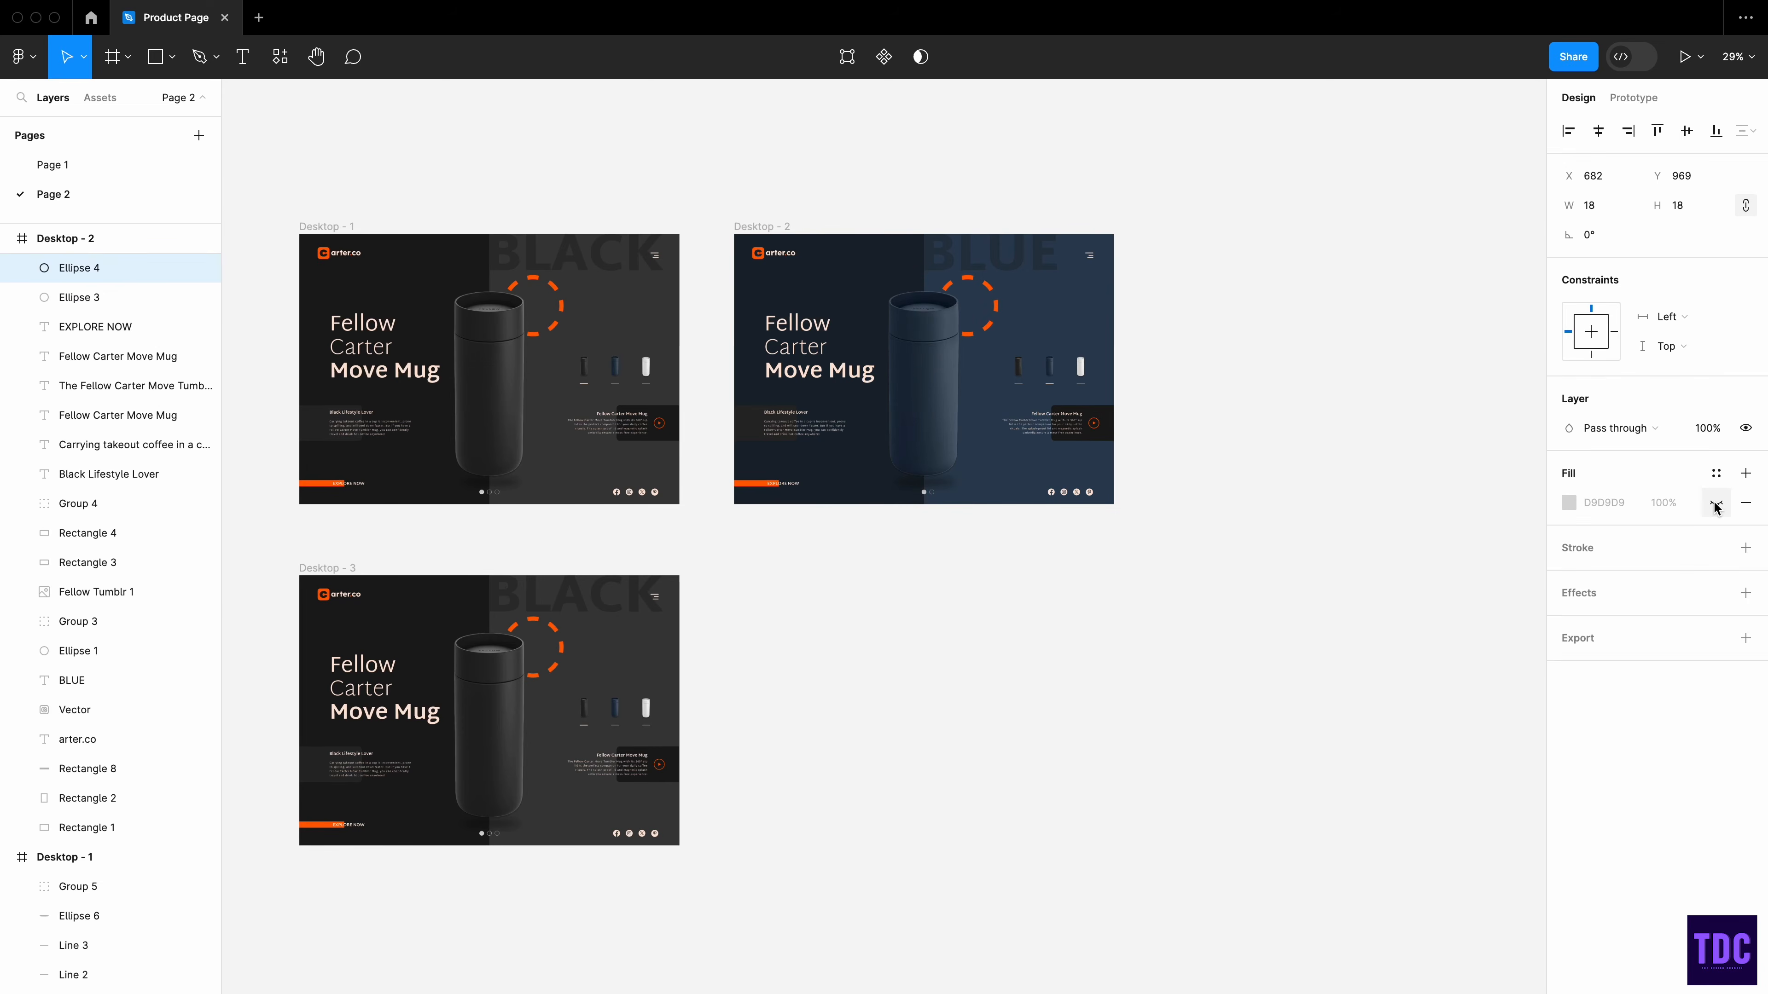
pyautogui.click(1584, 551)
pyautogui.click(1594, 578)
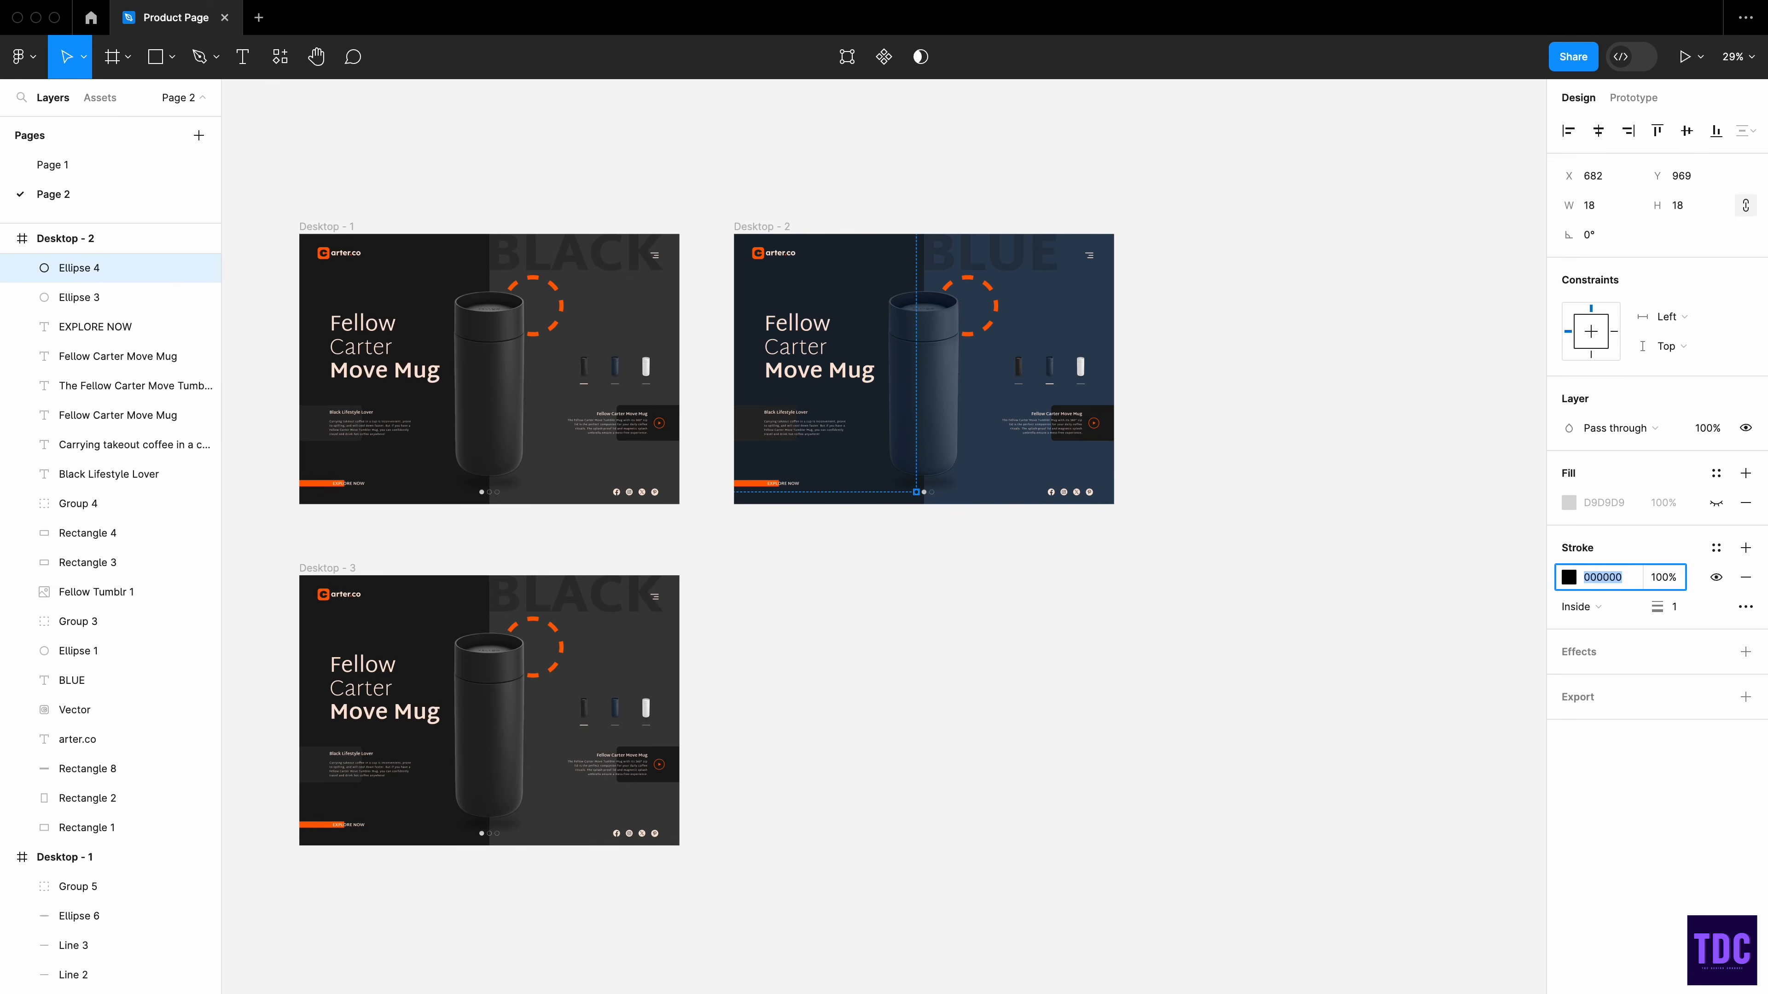
pyautogui.write('CFCFCF')
pyautogui.click(1366, 575)
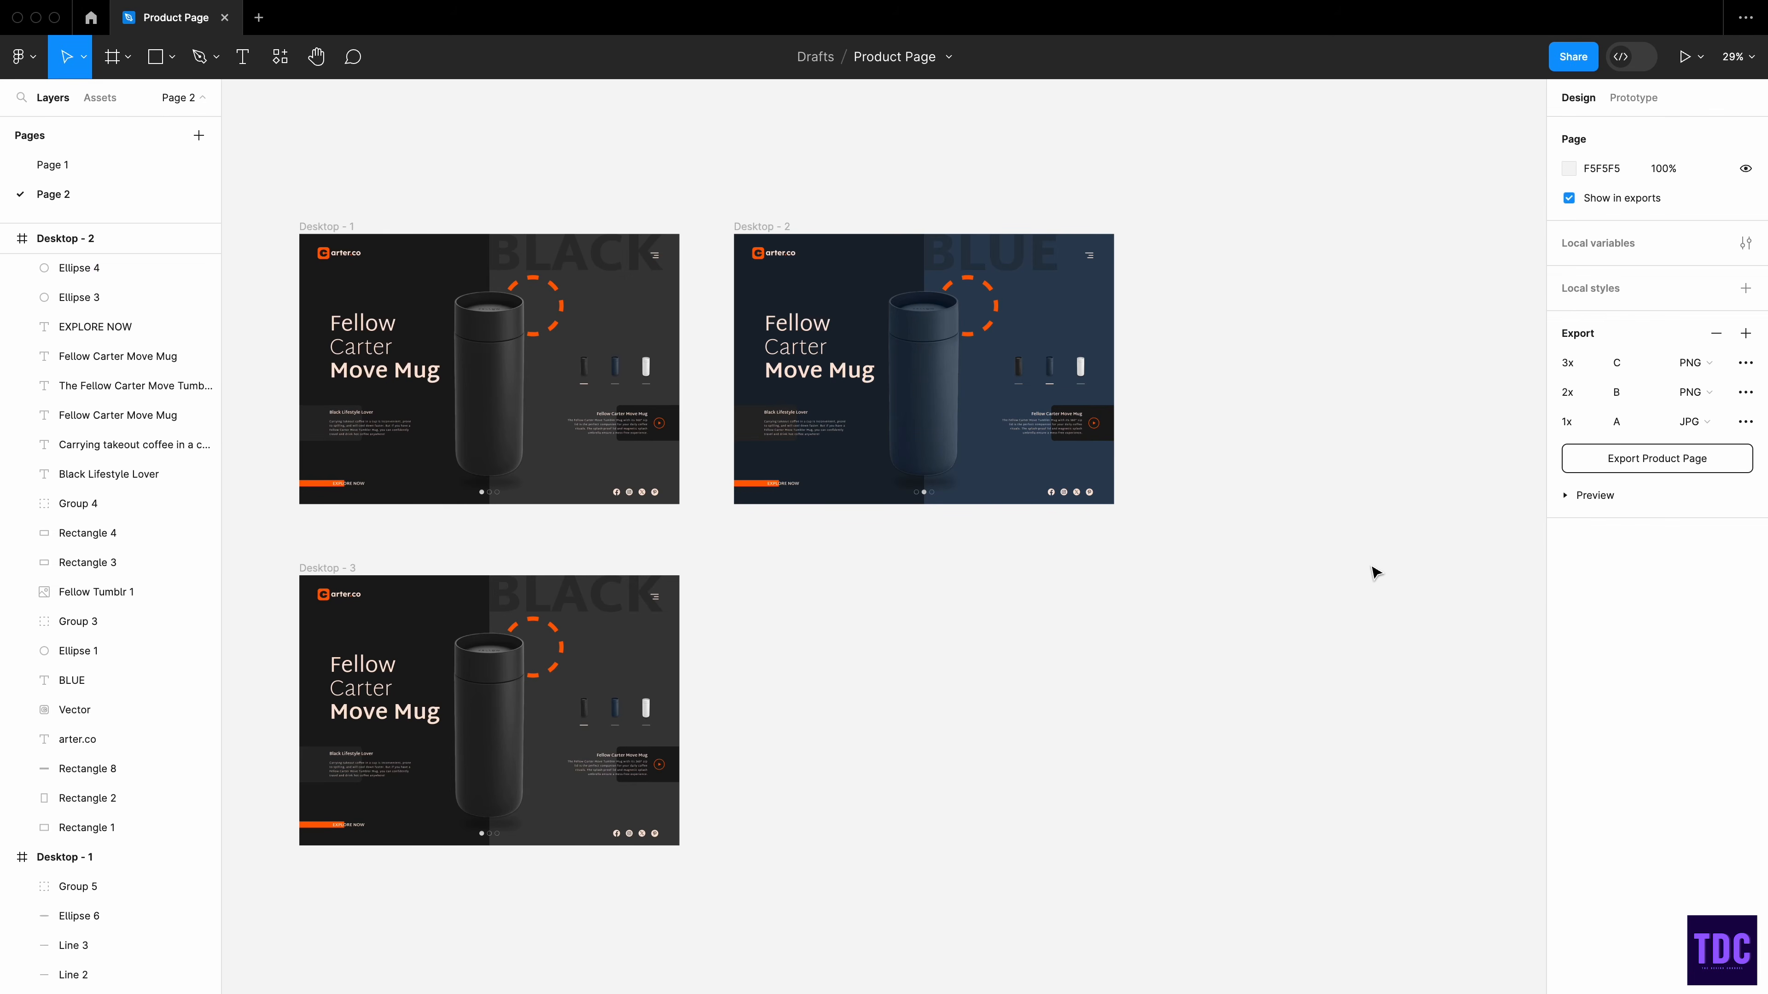
# - Match the stroke of the third pagination dot in Desktop - 2 to the first dot's CFCFCF
pyautogui.click(932, 493)
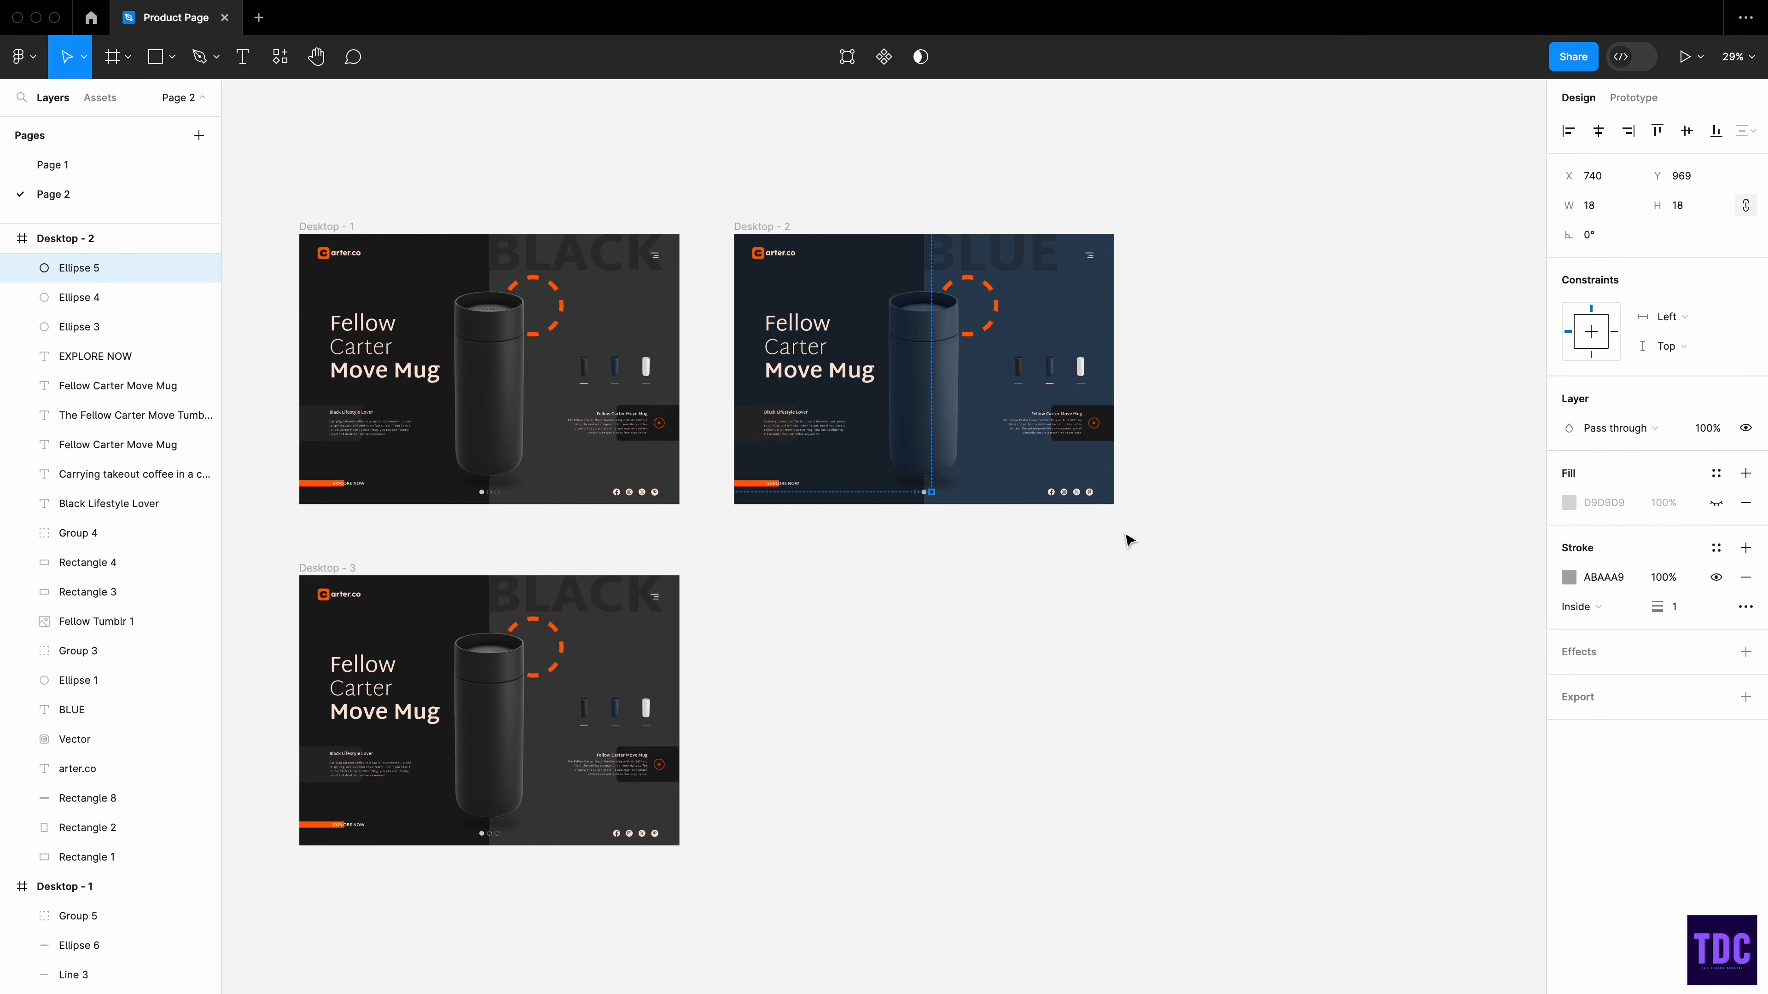
pyautogui.scroll(10, 921, 495)
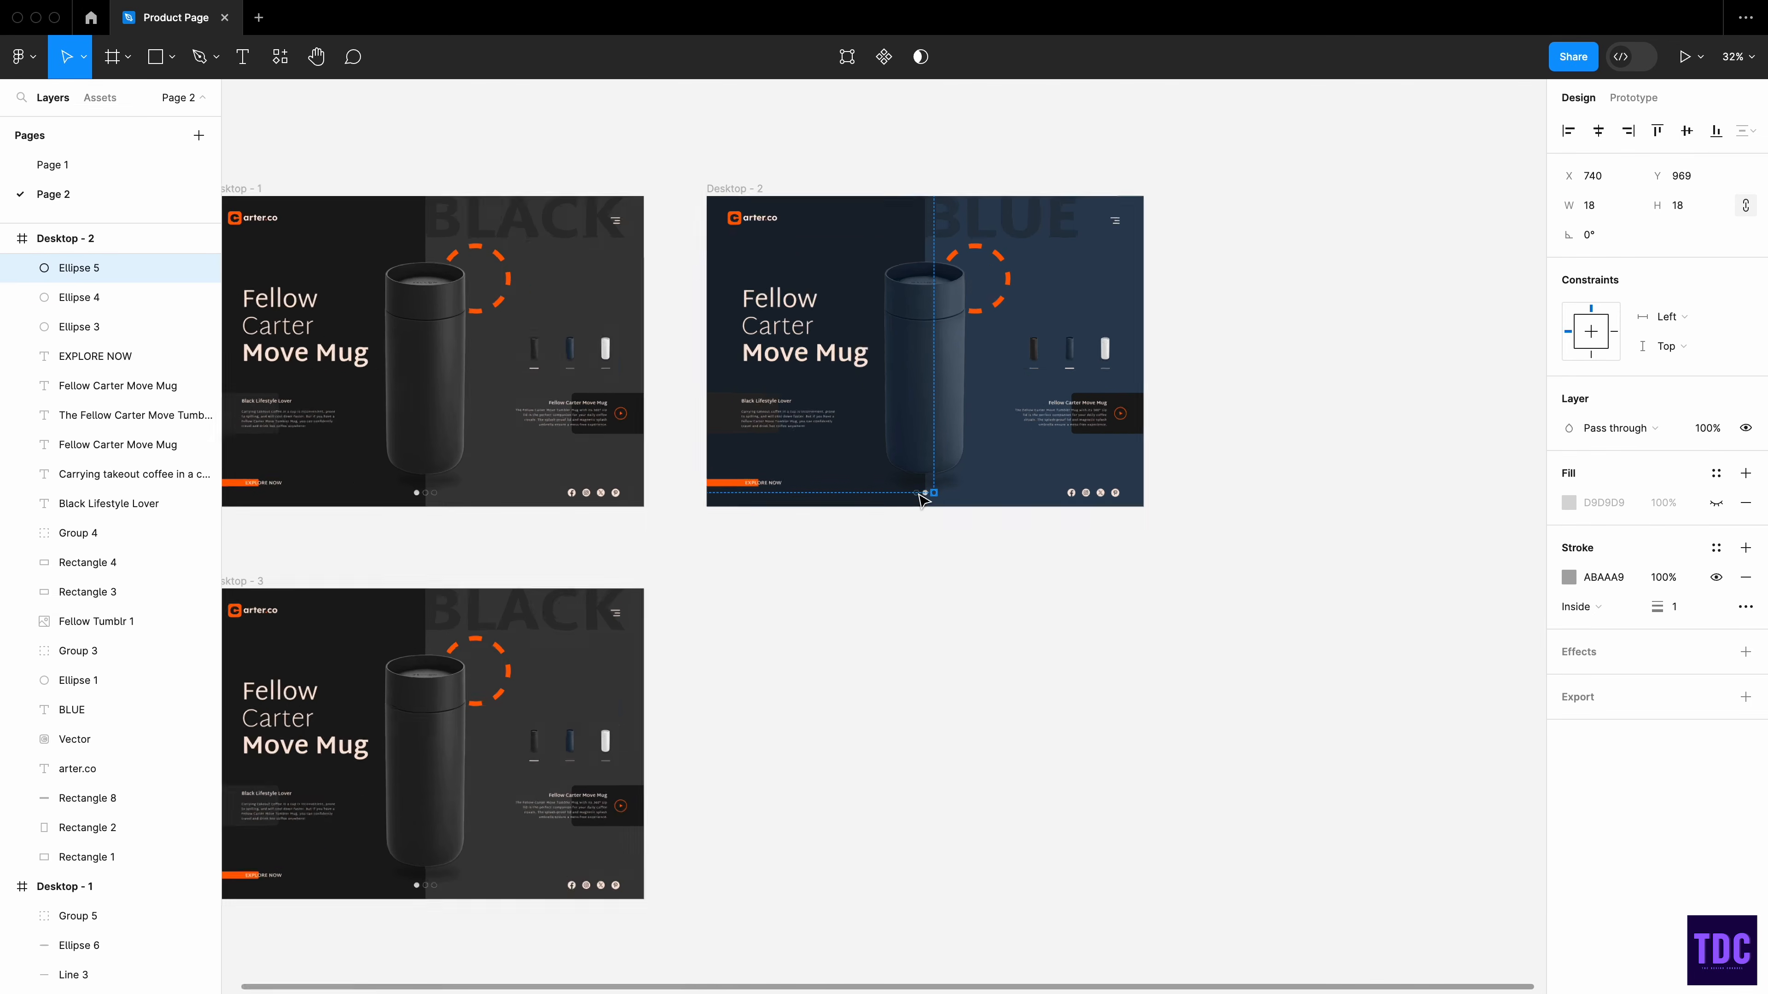
pyautogui.click(936, 601)
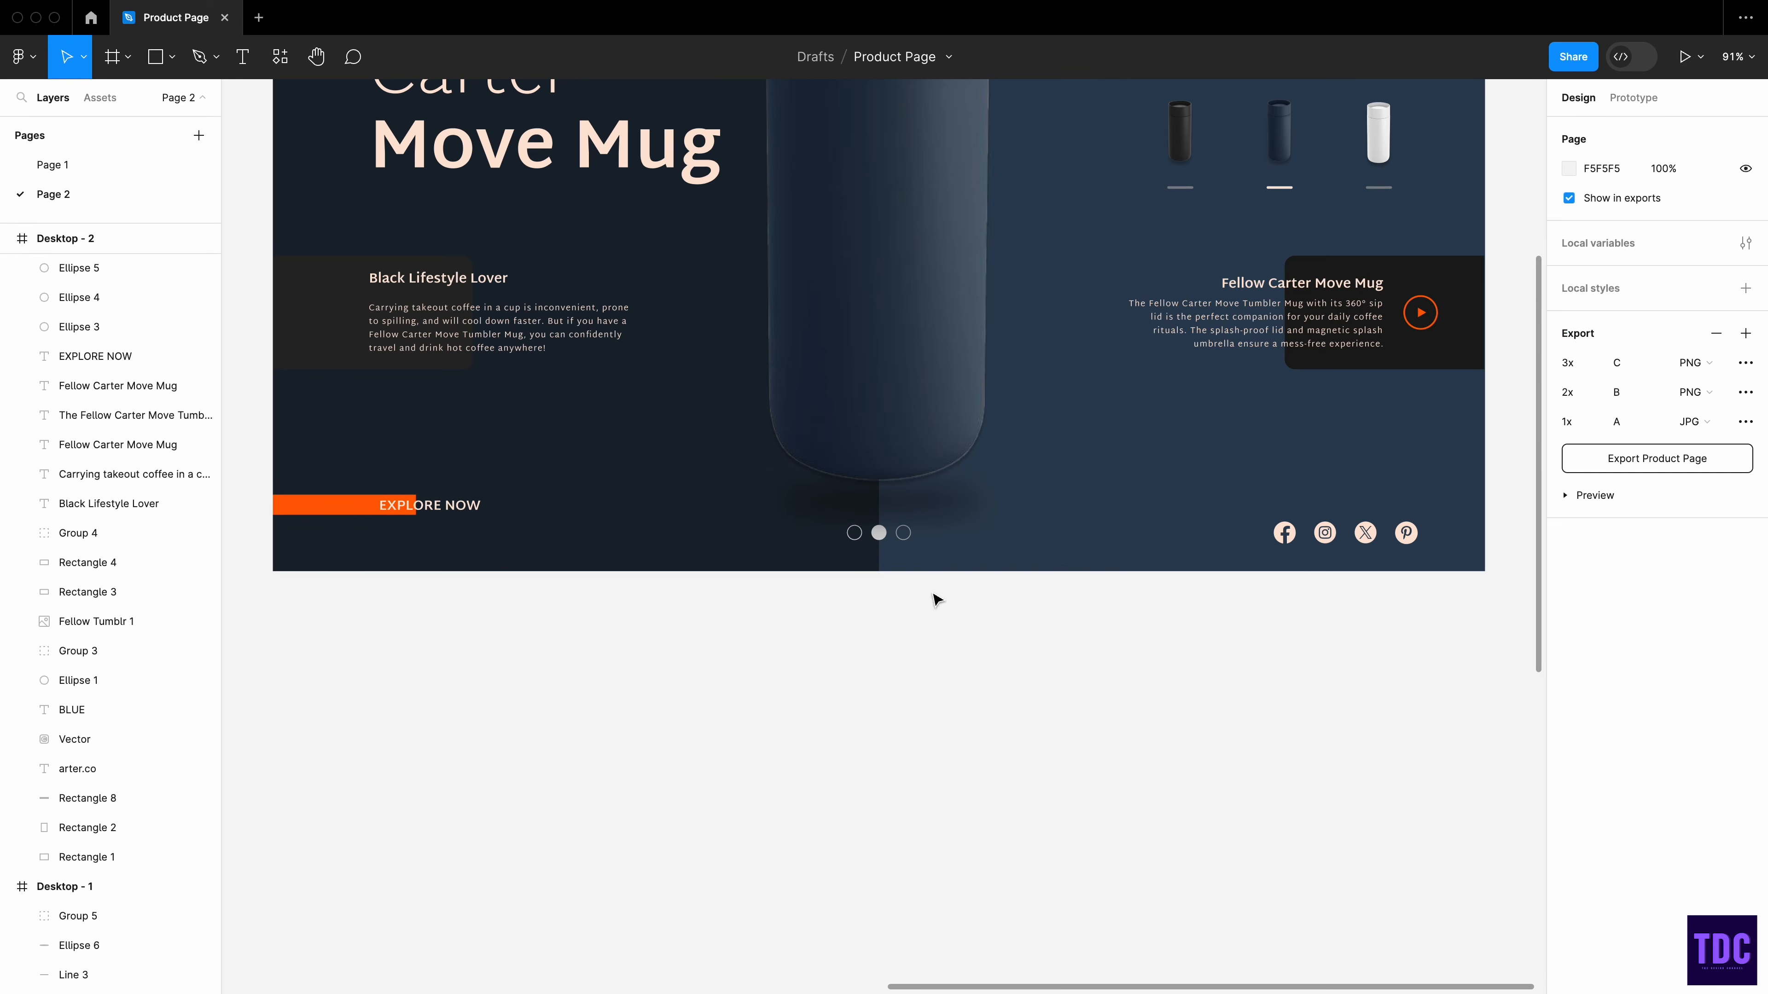
pyautogui.click(854, 533)
pyautogui.click(1627, 574)
pyautogui.hotkey('ctrl', 'c')
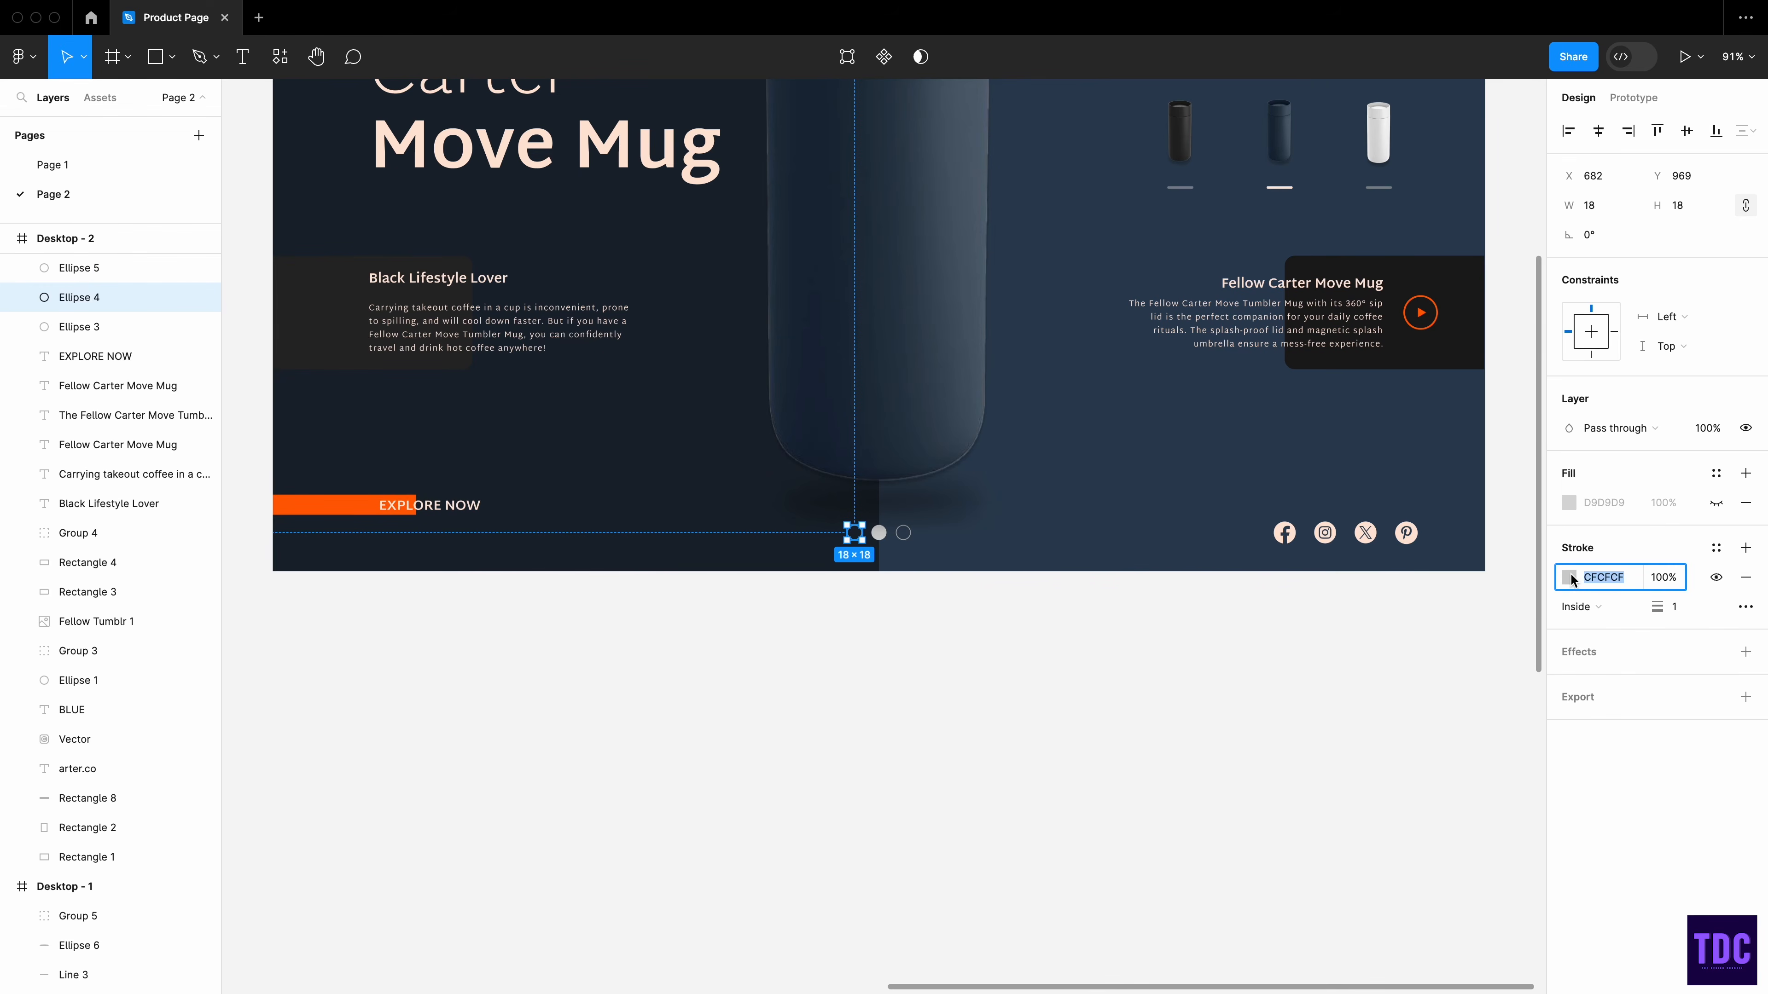
pyautogui.click(903, 533)
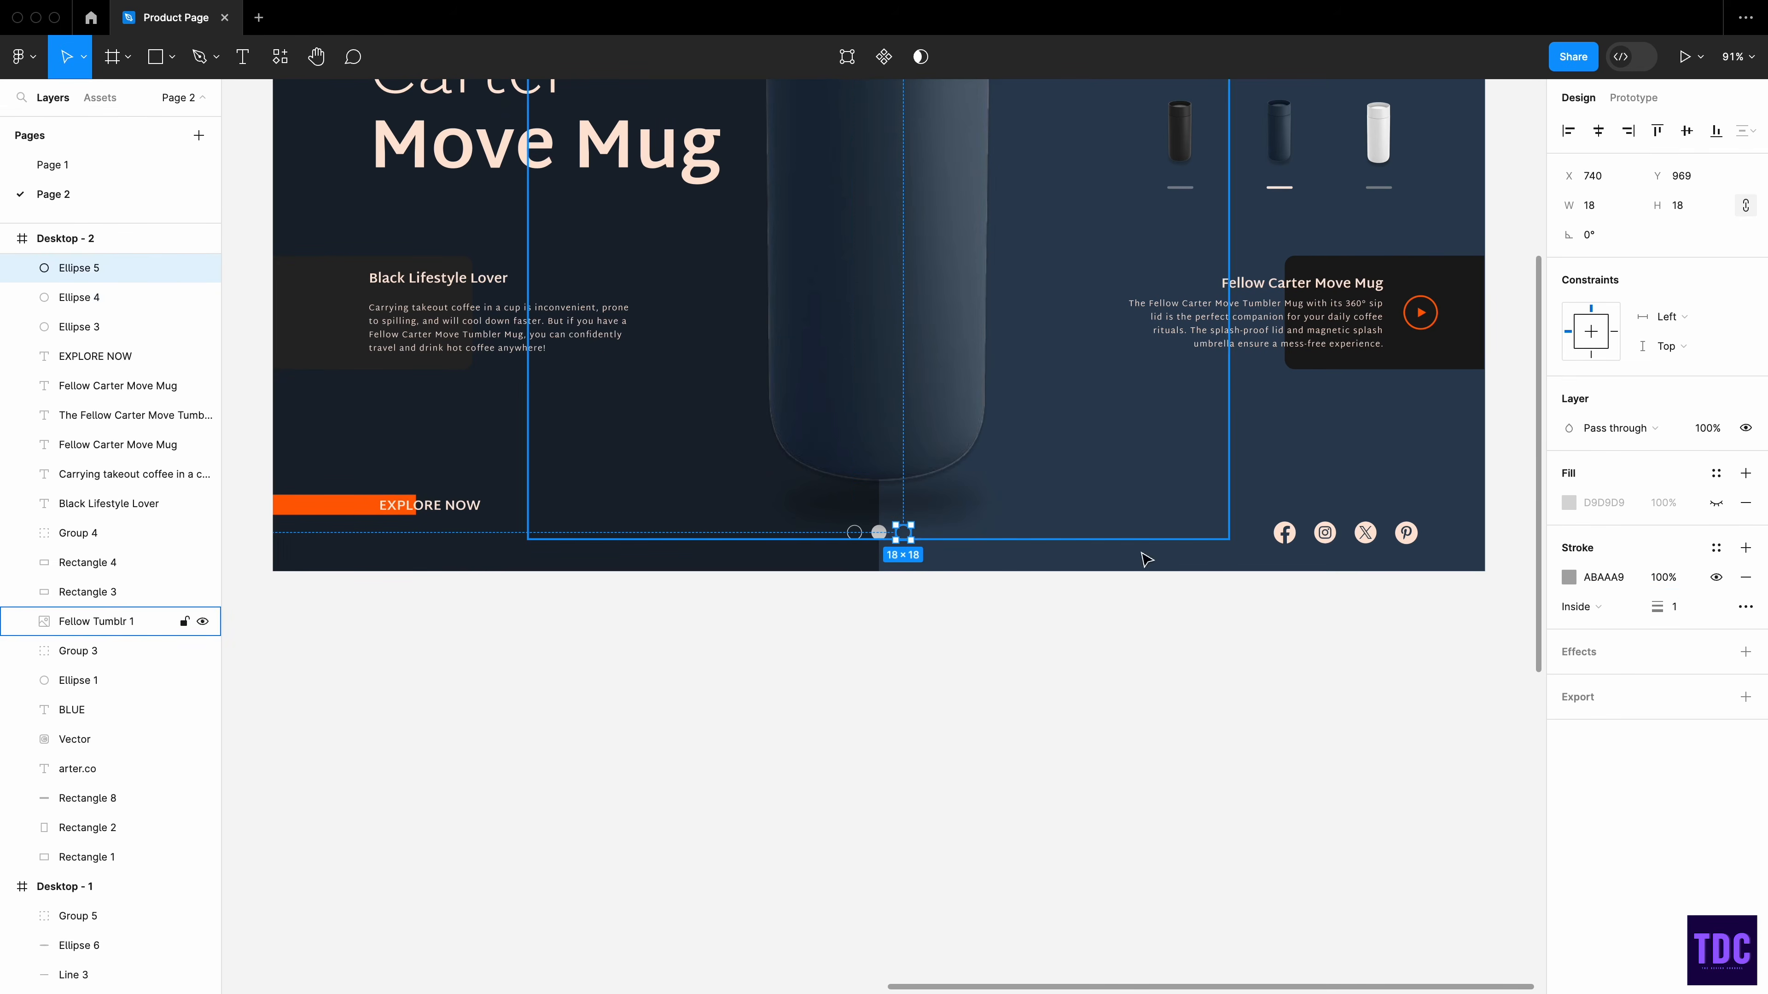
pyautogui.press('Return')
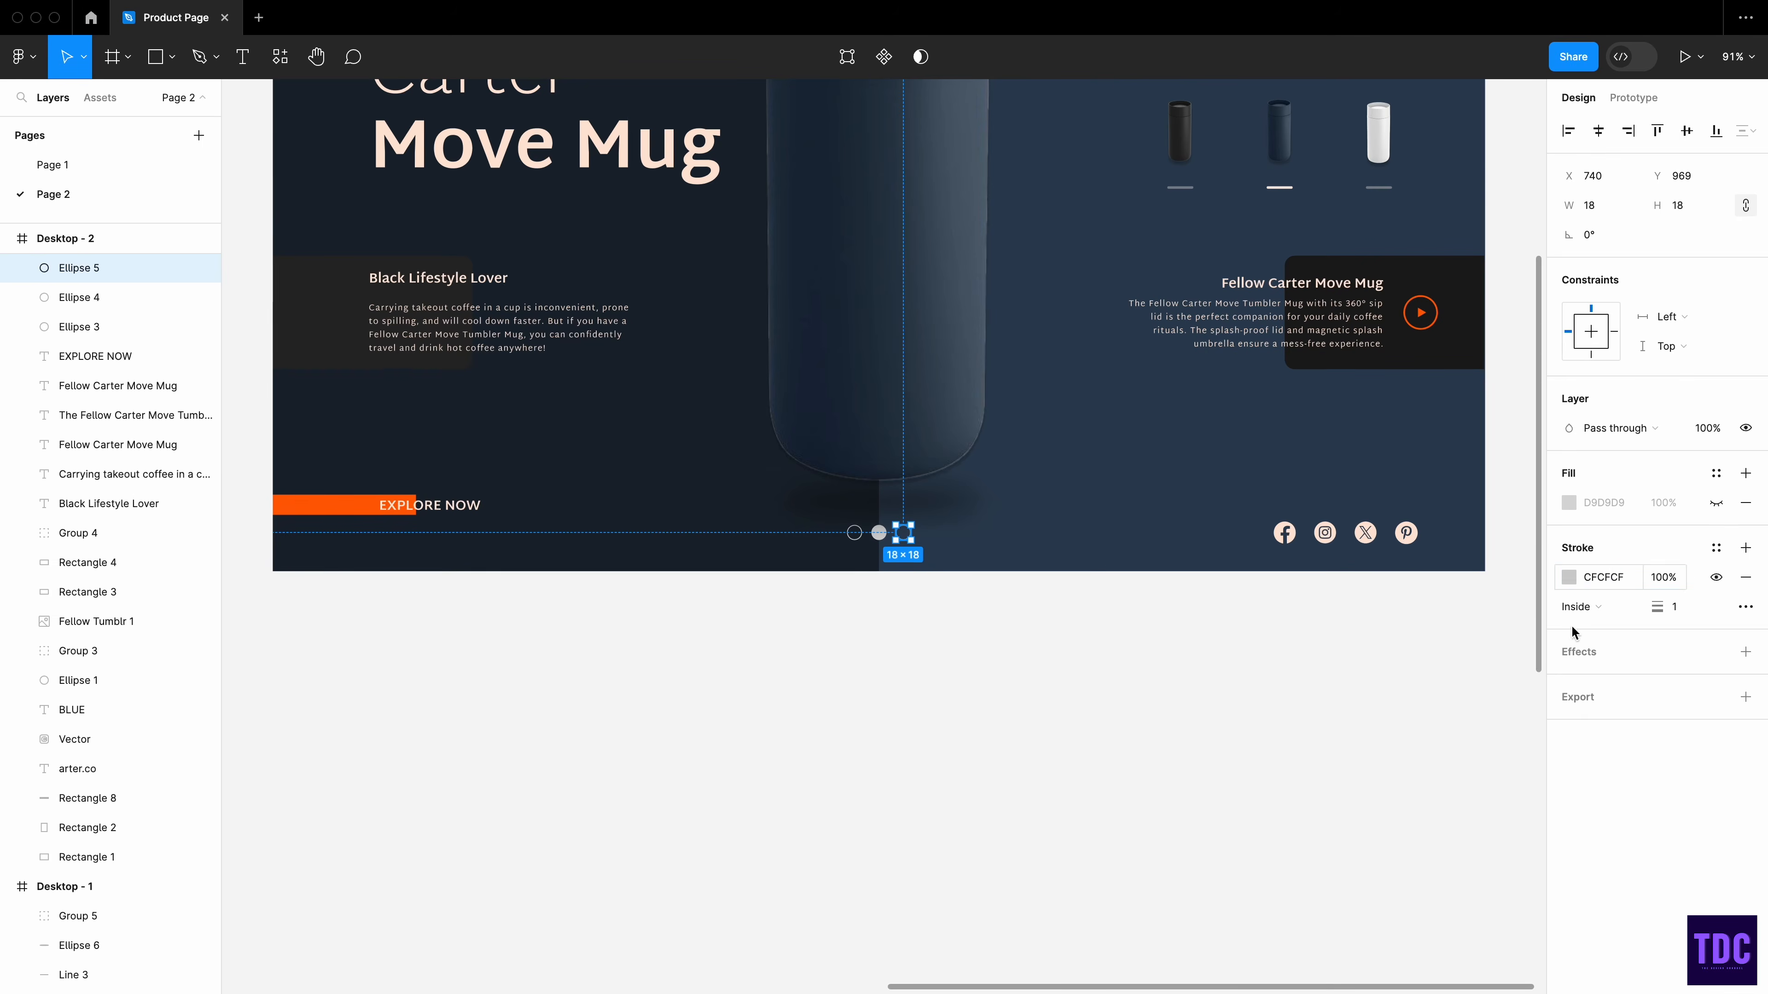
pyautogui.click(1363, 699)
# - Apply the CFCFCF stroke colour to the third pagination dot in the Desktop - 1 frame
pyautogui.hscroll(-3, 1363, 699)
pyautogui.hscroll(-15, 1362, 699)
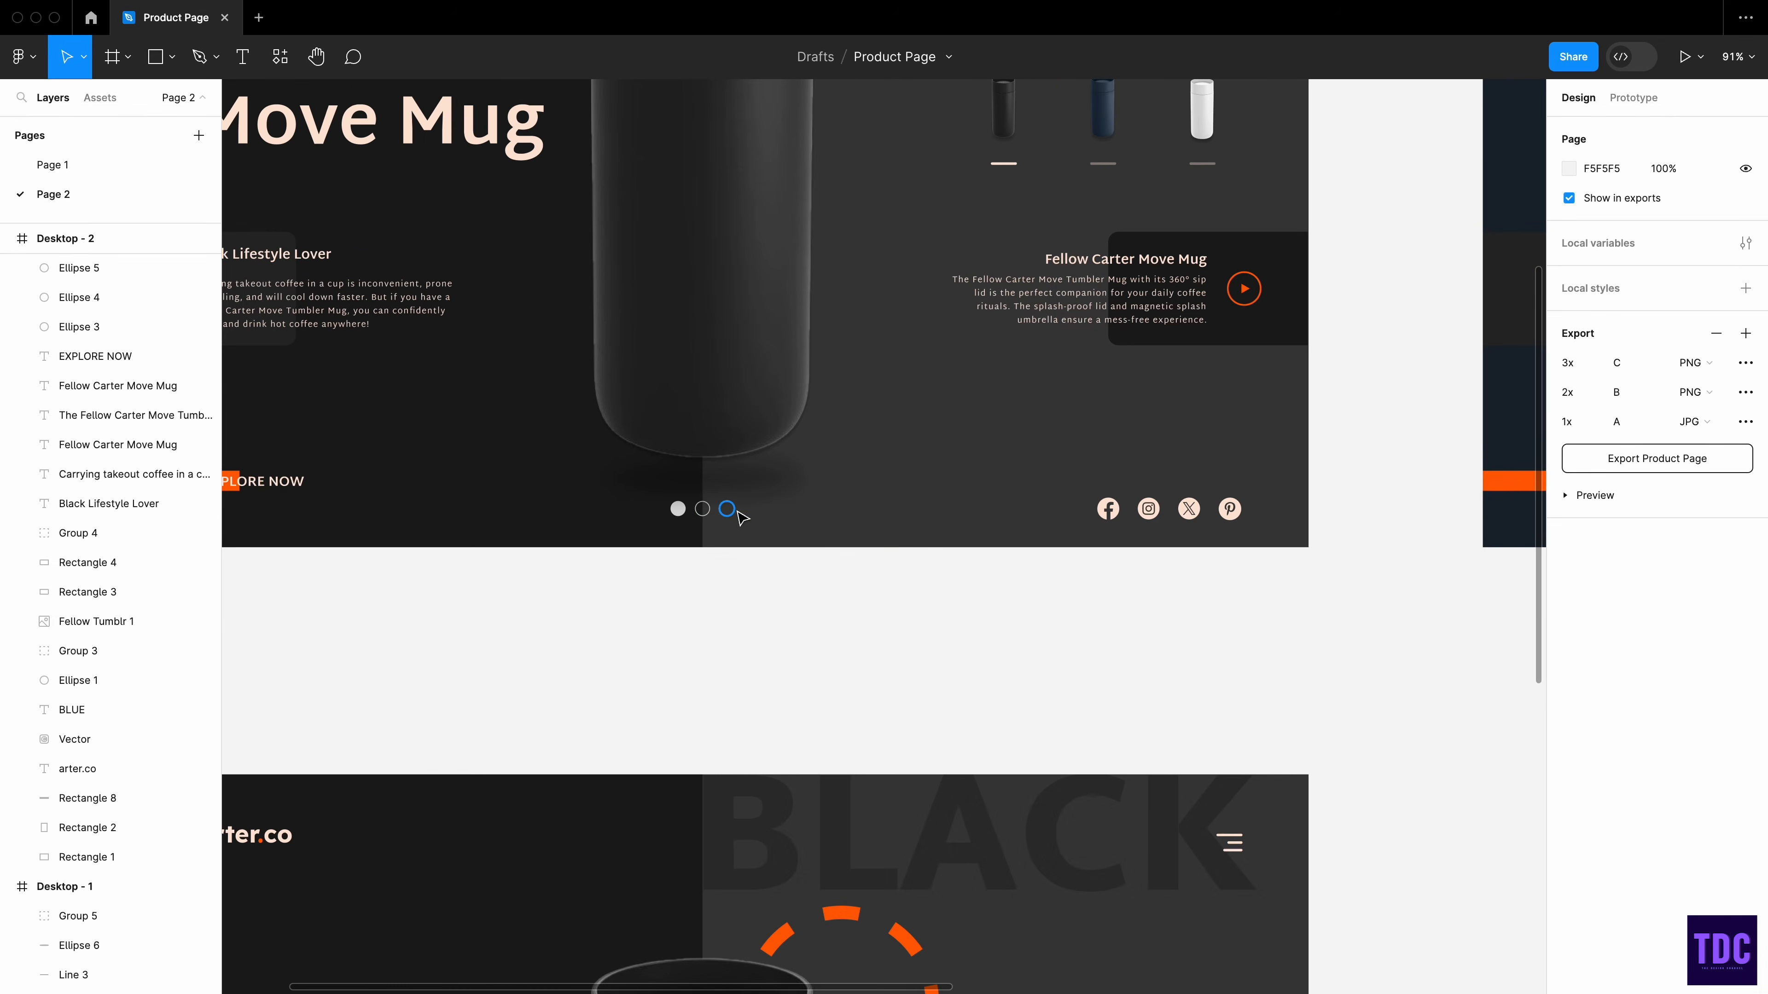
pyautogui.click(738, 513)
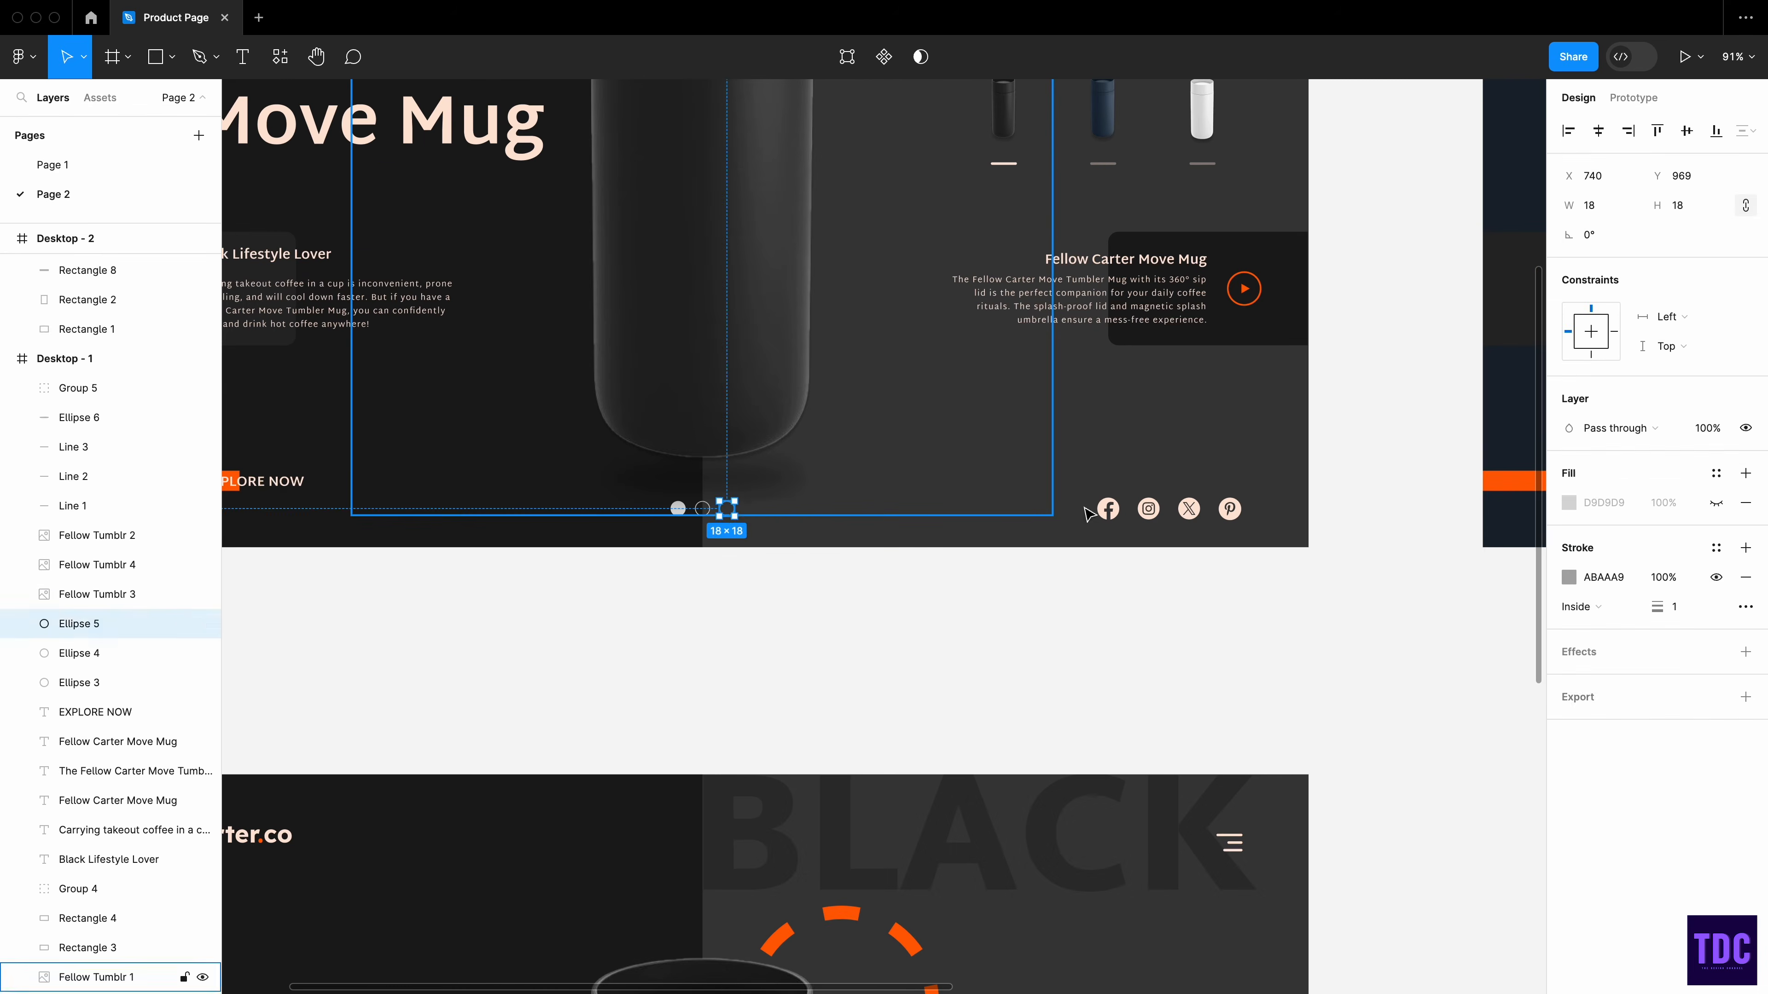
pyautogui.click(1622, 578)
pyautogui.hotkey('ctrl', 'v')
pyautogui.press('Return')
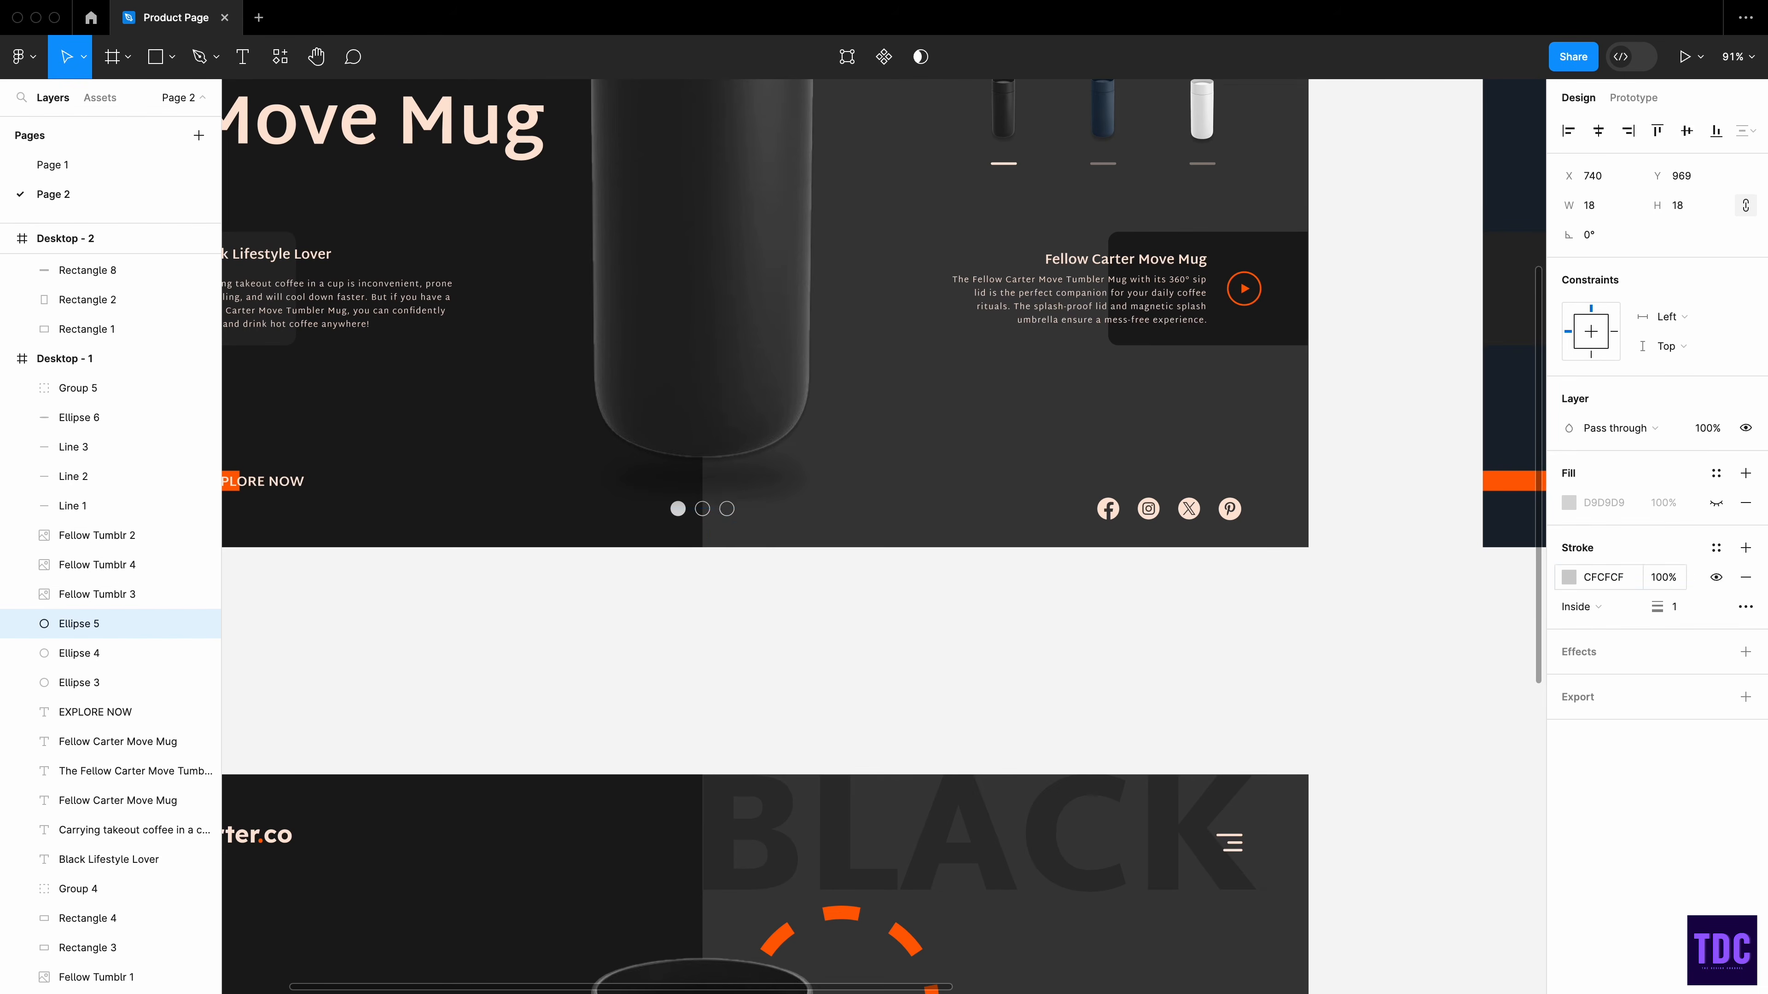
# - Set the fill of the first pagination dot in the Desktop - 1 frame to CFCFCF
pyautogui.click(703, 512)
pyautogui.click(685, 514)
pyautogui.click(1608, 502)
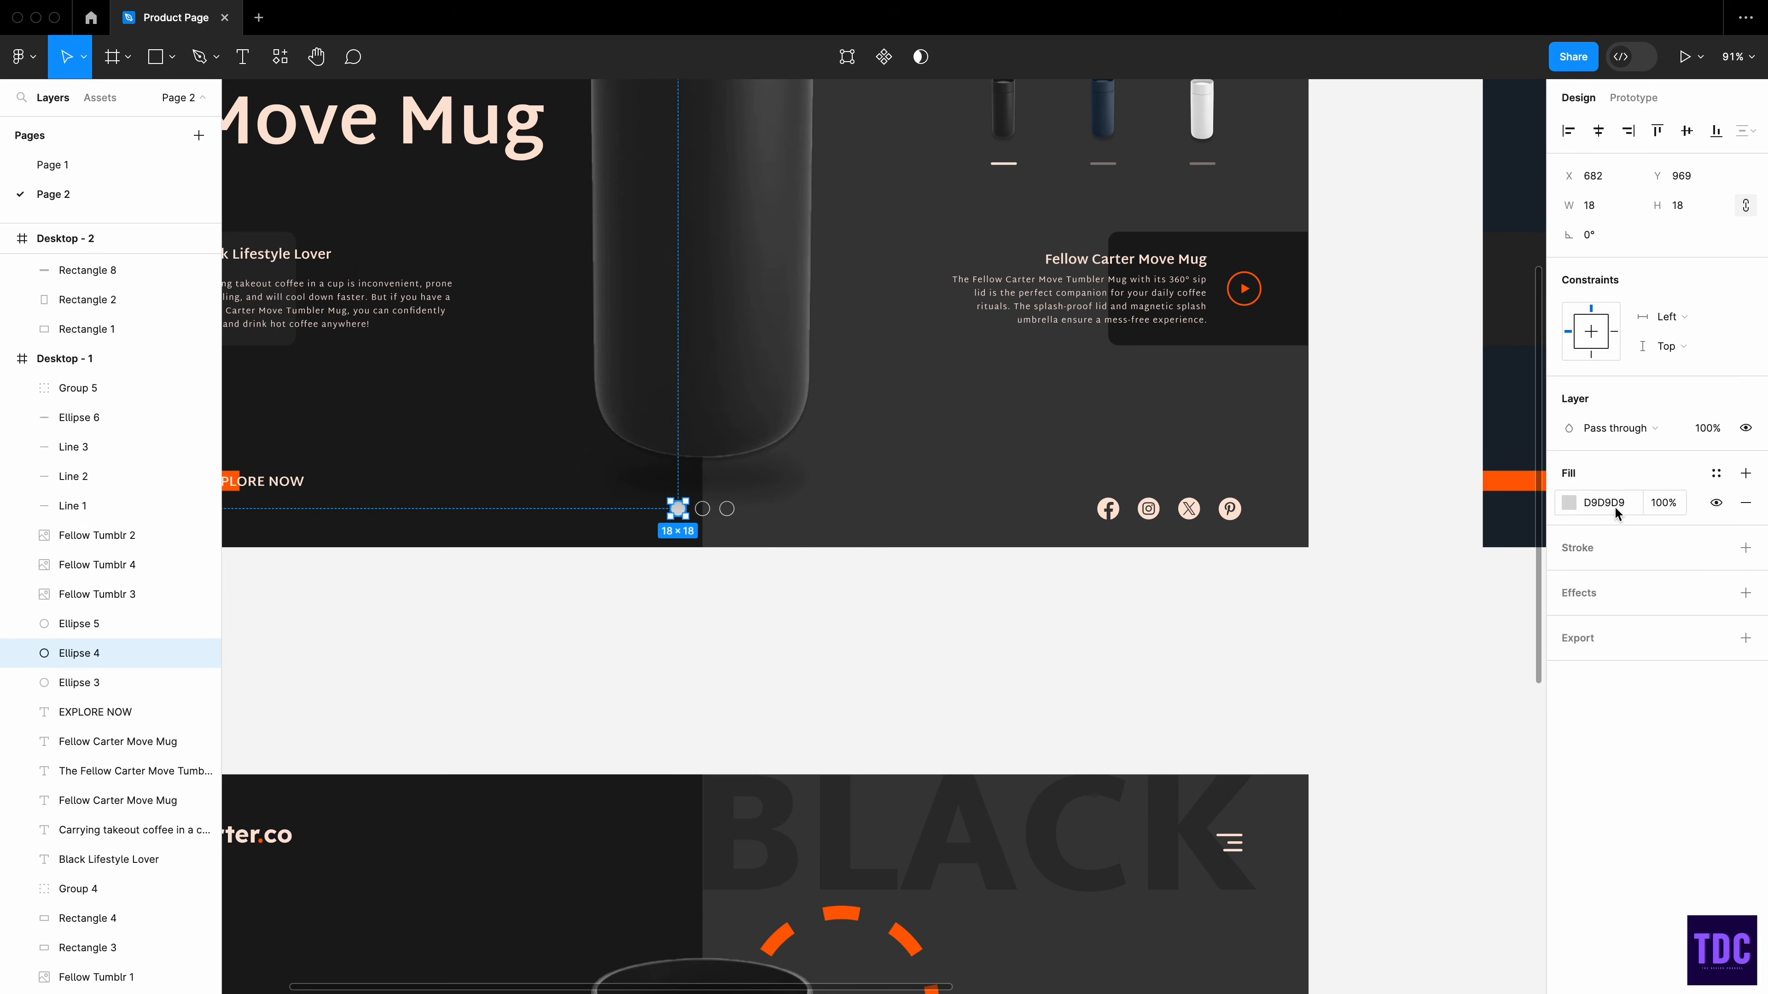
pyautogui.write('CFCFCF')
pyautogui.press('Return')
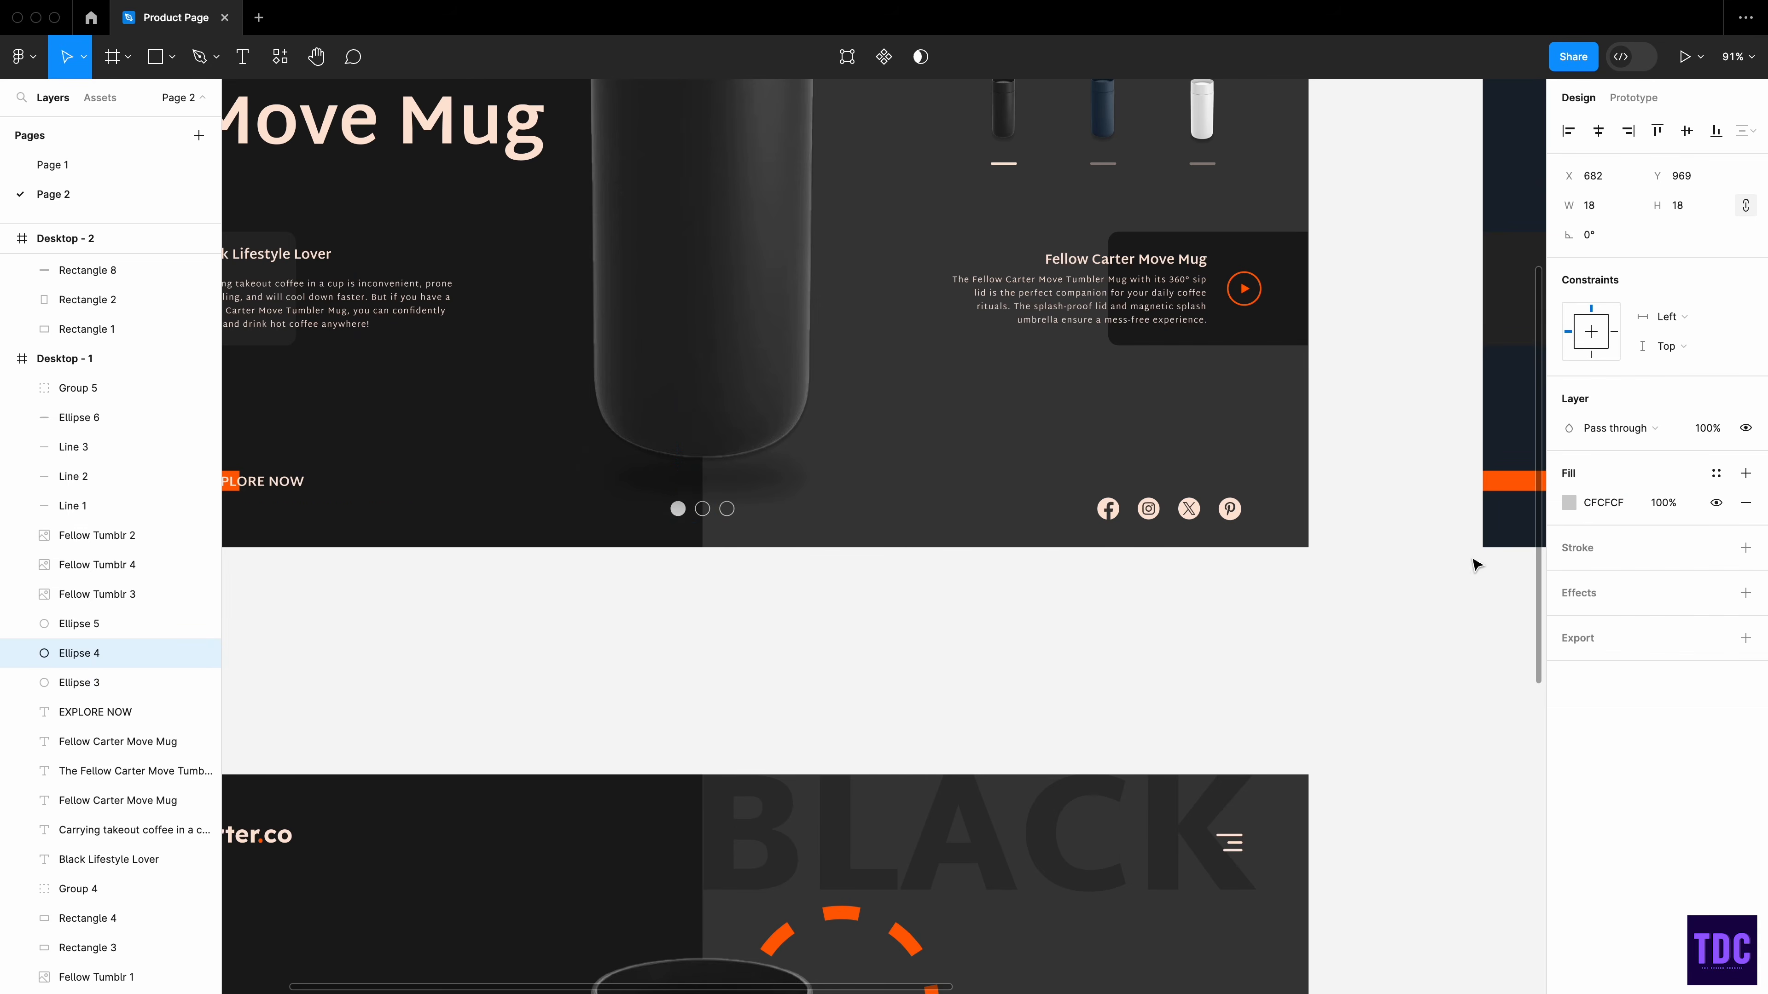
pyautogui.click(1393, 615)
# - Fill the large "Fellow Carter Move Mug" headline in the Desktop - 3 frame with the orange document colour FF5F04
pyautogui.scroll(-5, 1379, 621)
pyautogui.hscroll(5, 1379, 621)
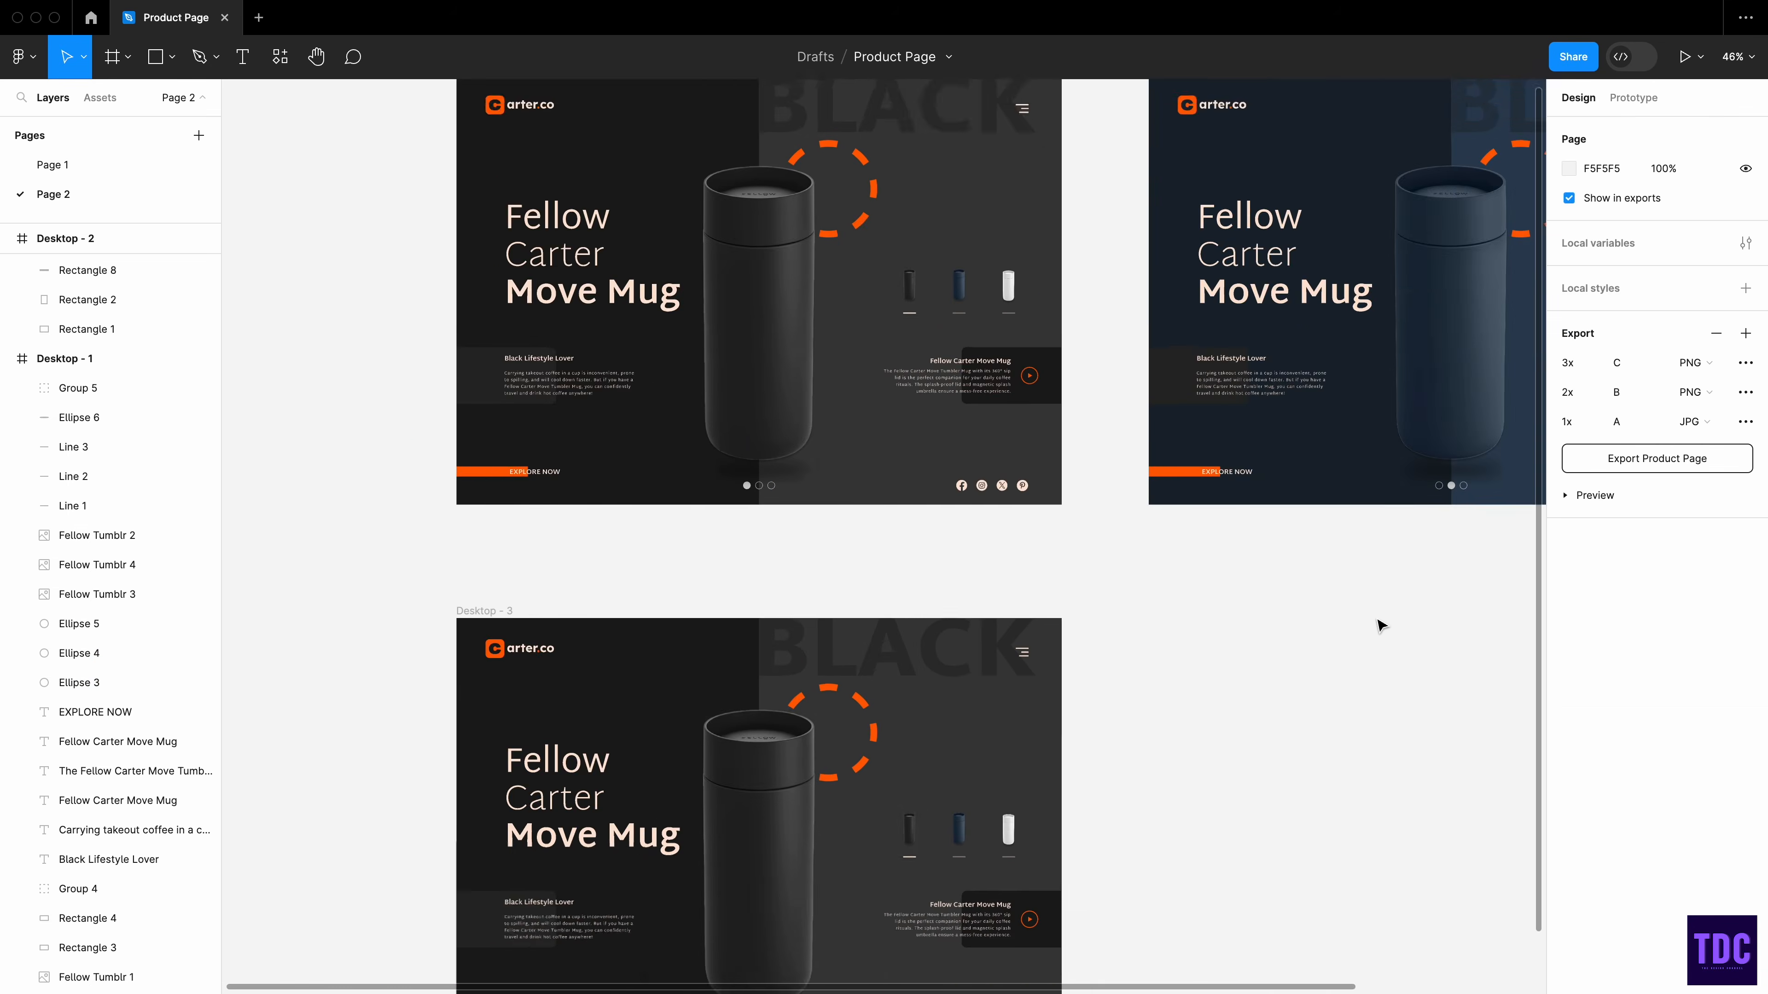
pyautogui.scroll(-3, 1341, 664)
pyautogui.hscroll(3, 1334, 667)
pyautogui.hscroll(1, 1336, 670)
pyautogui.scroll(-1, 1337, 671)
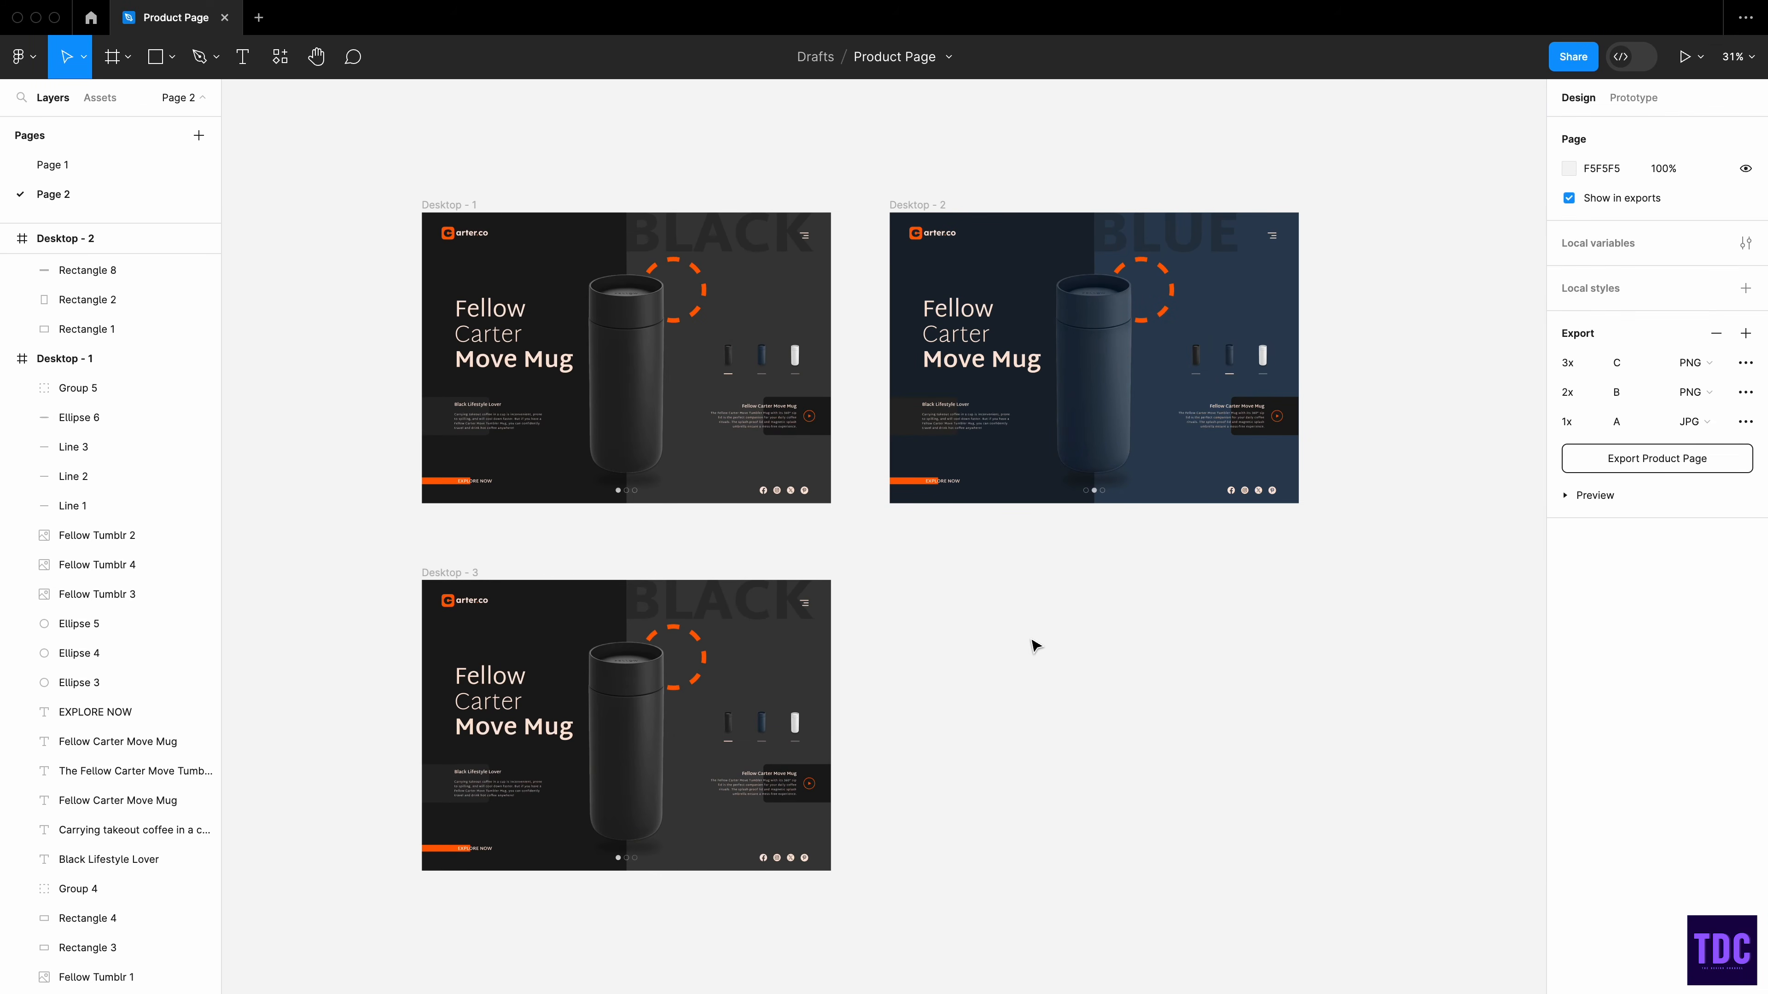
pyautogui.scroll(-4, 1035, 646)
pyautogui.hscroll(-2, 1035, 647)
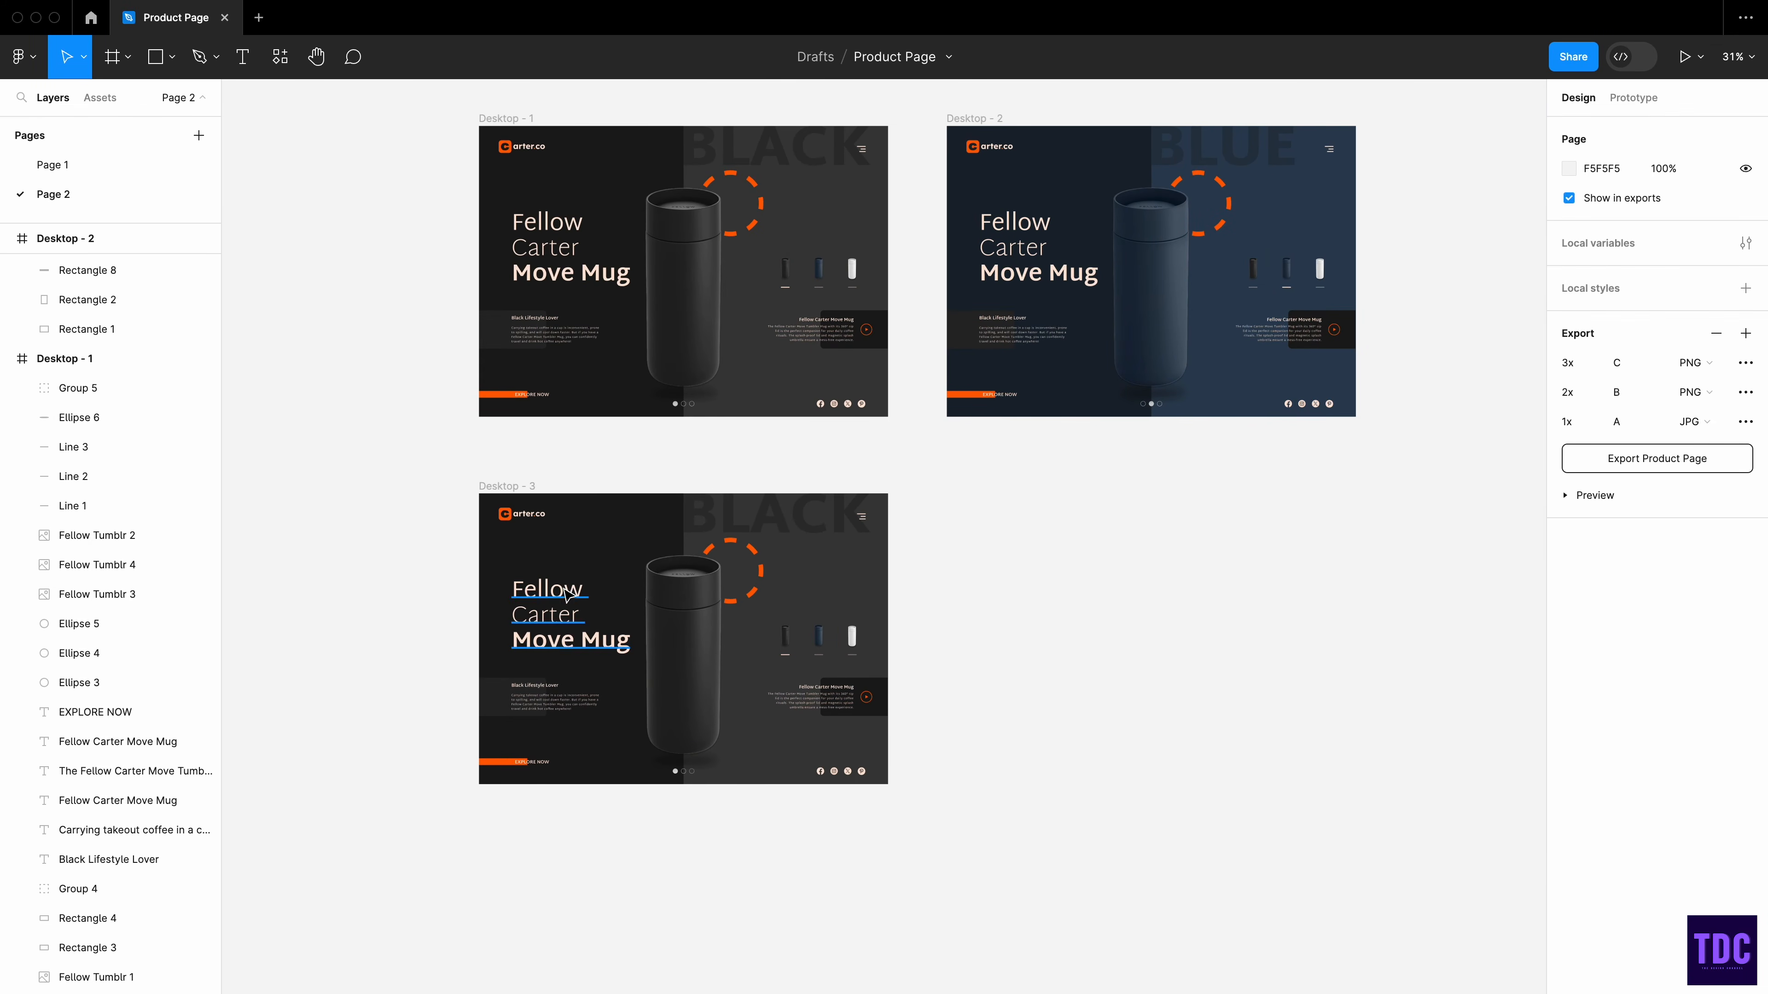
pyautogui.click(567, 593)
pyautogui.click(1569, 695)
pyautogui.click(1370, 894)
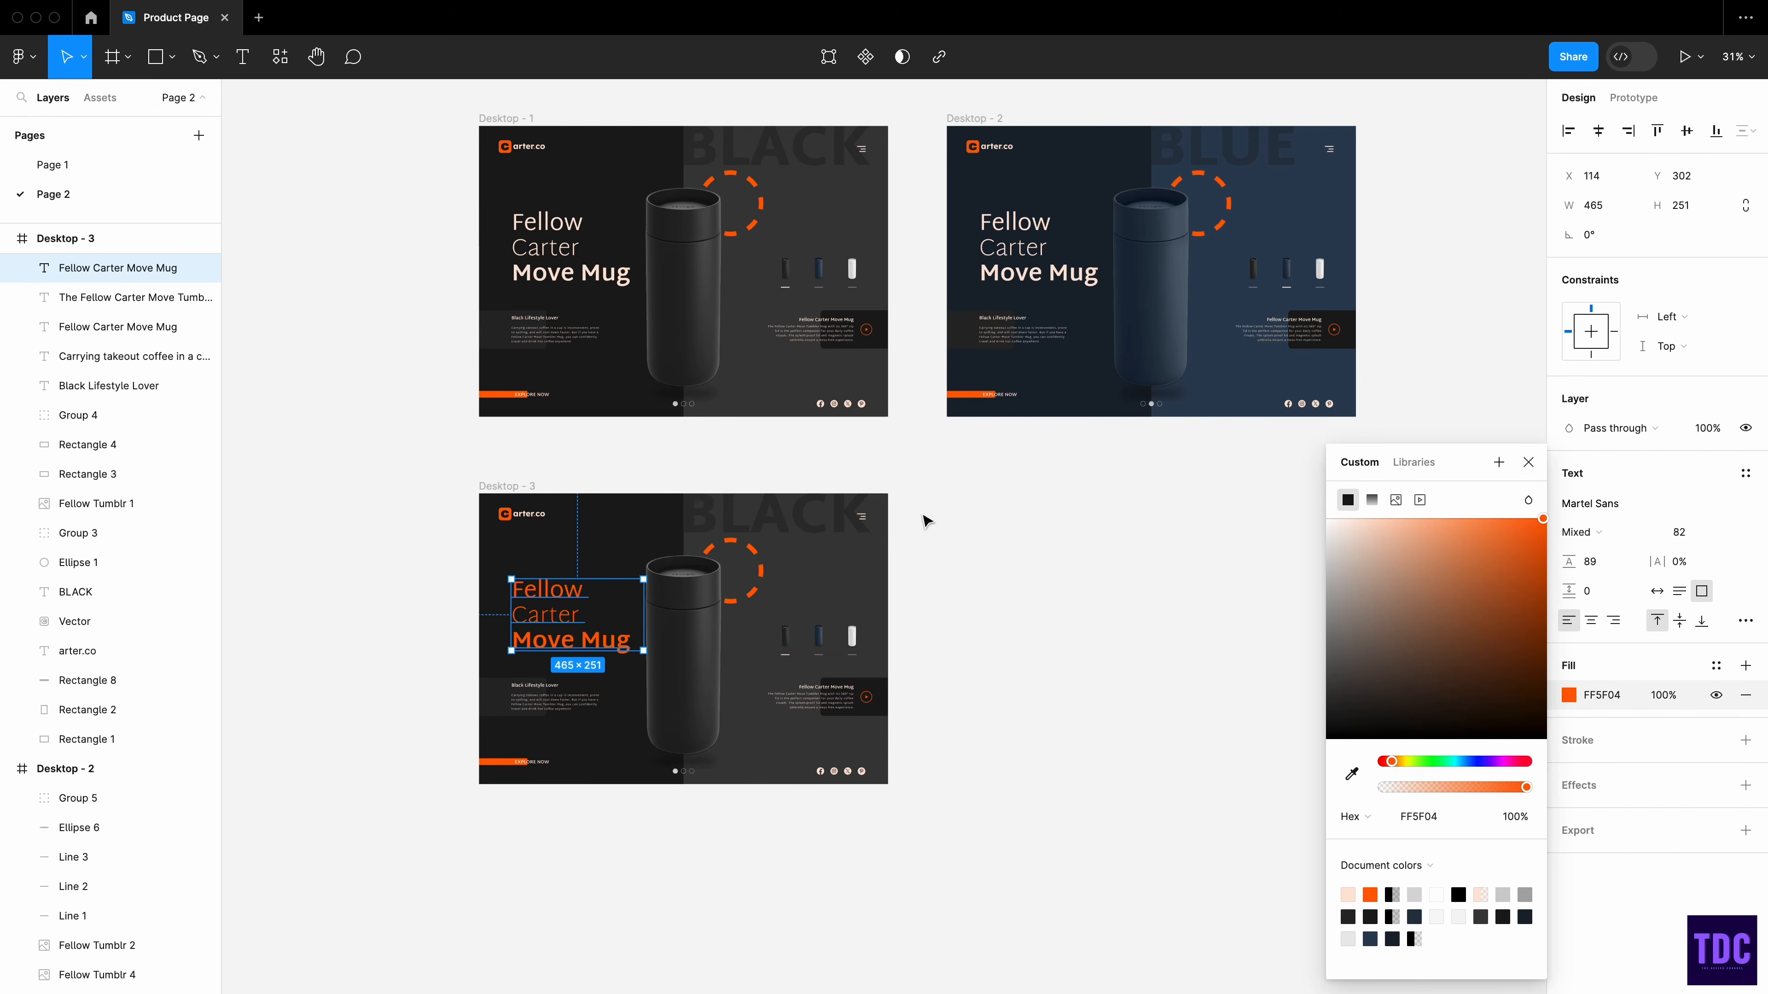
# - Recolour the strokes of the hamburger menu icon in the Desktop - 3 frame with the orange document colour
pyautogui.click(862, 517)
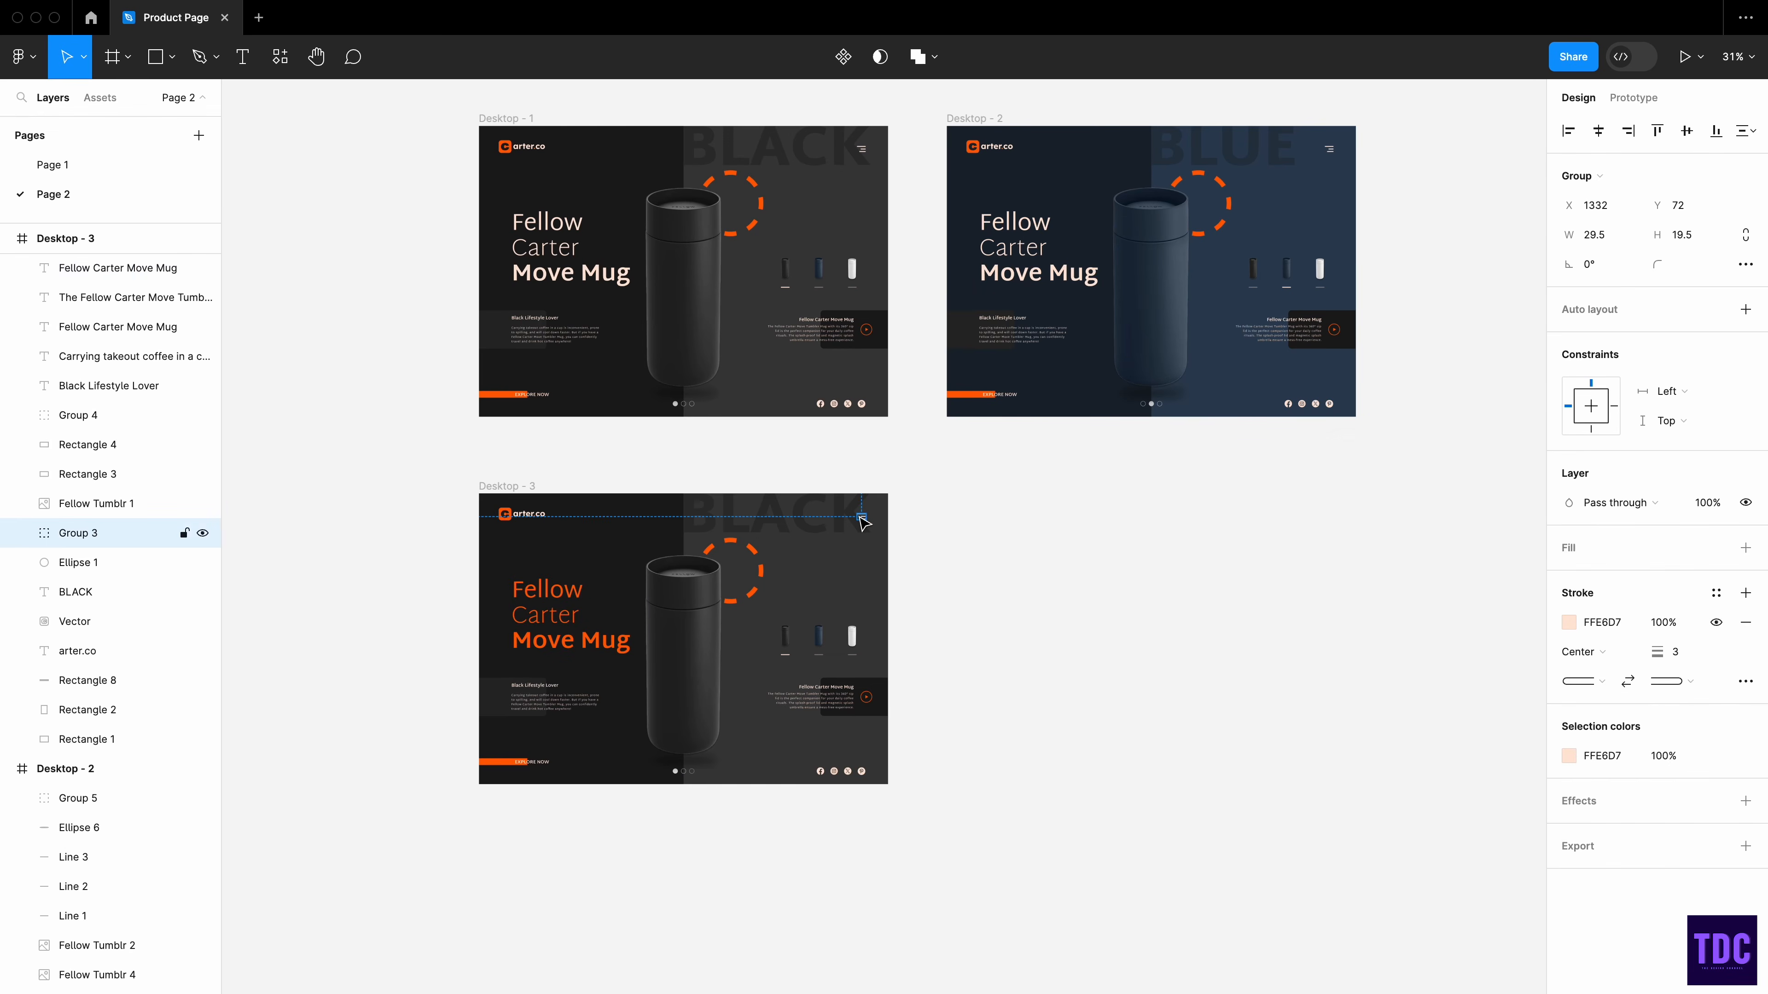
pyautogui.click(1569, 623)
pyautogui.click(1371, 894)
pyautogui.click(1182, 661)
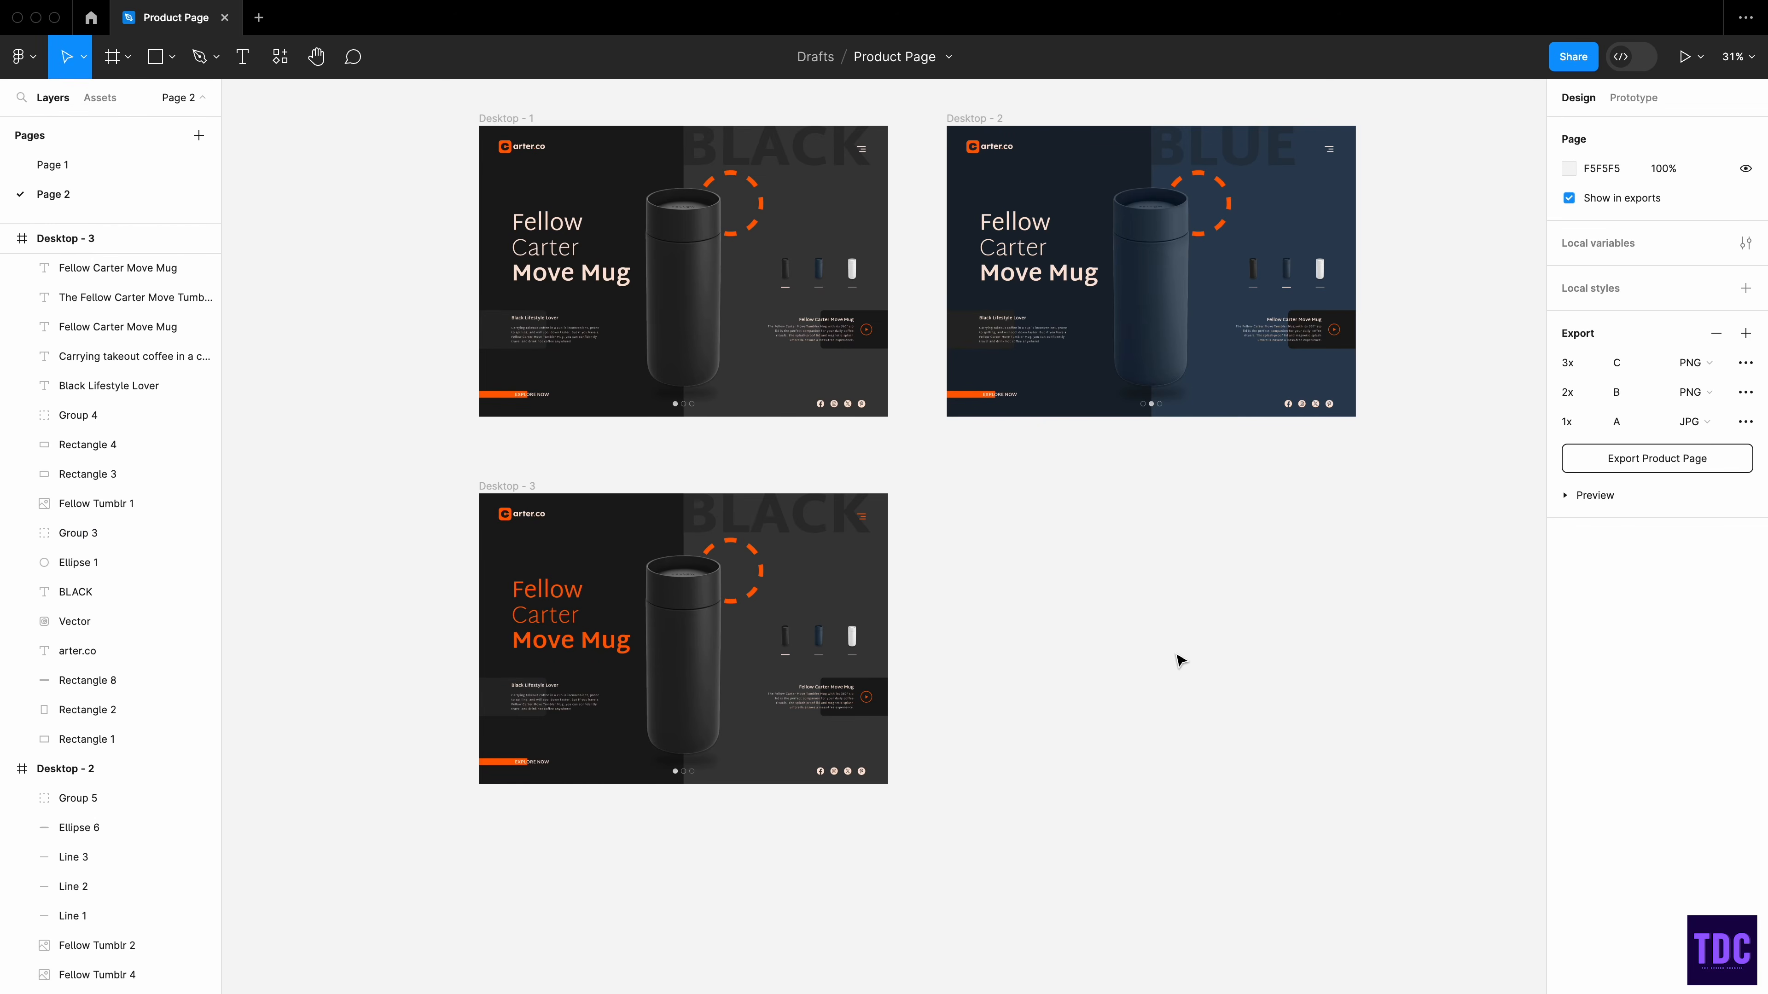
# - Replace the large background word "BLACK" in the Desktop - 3 frame with "WHITE"
pyautogui.click(796, 523)
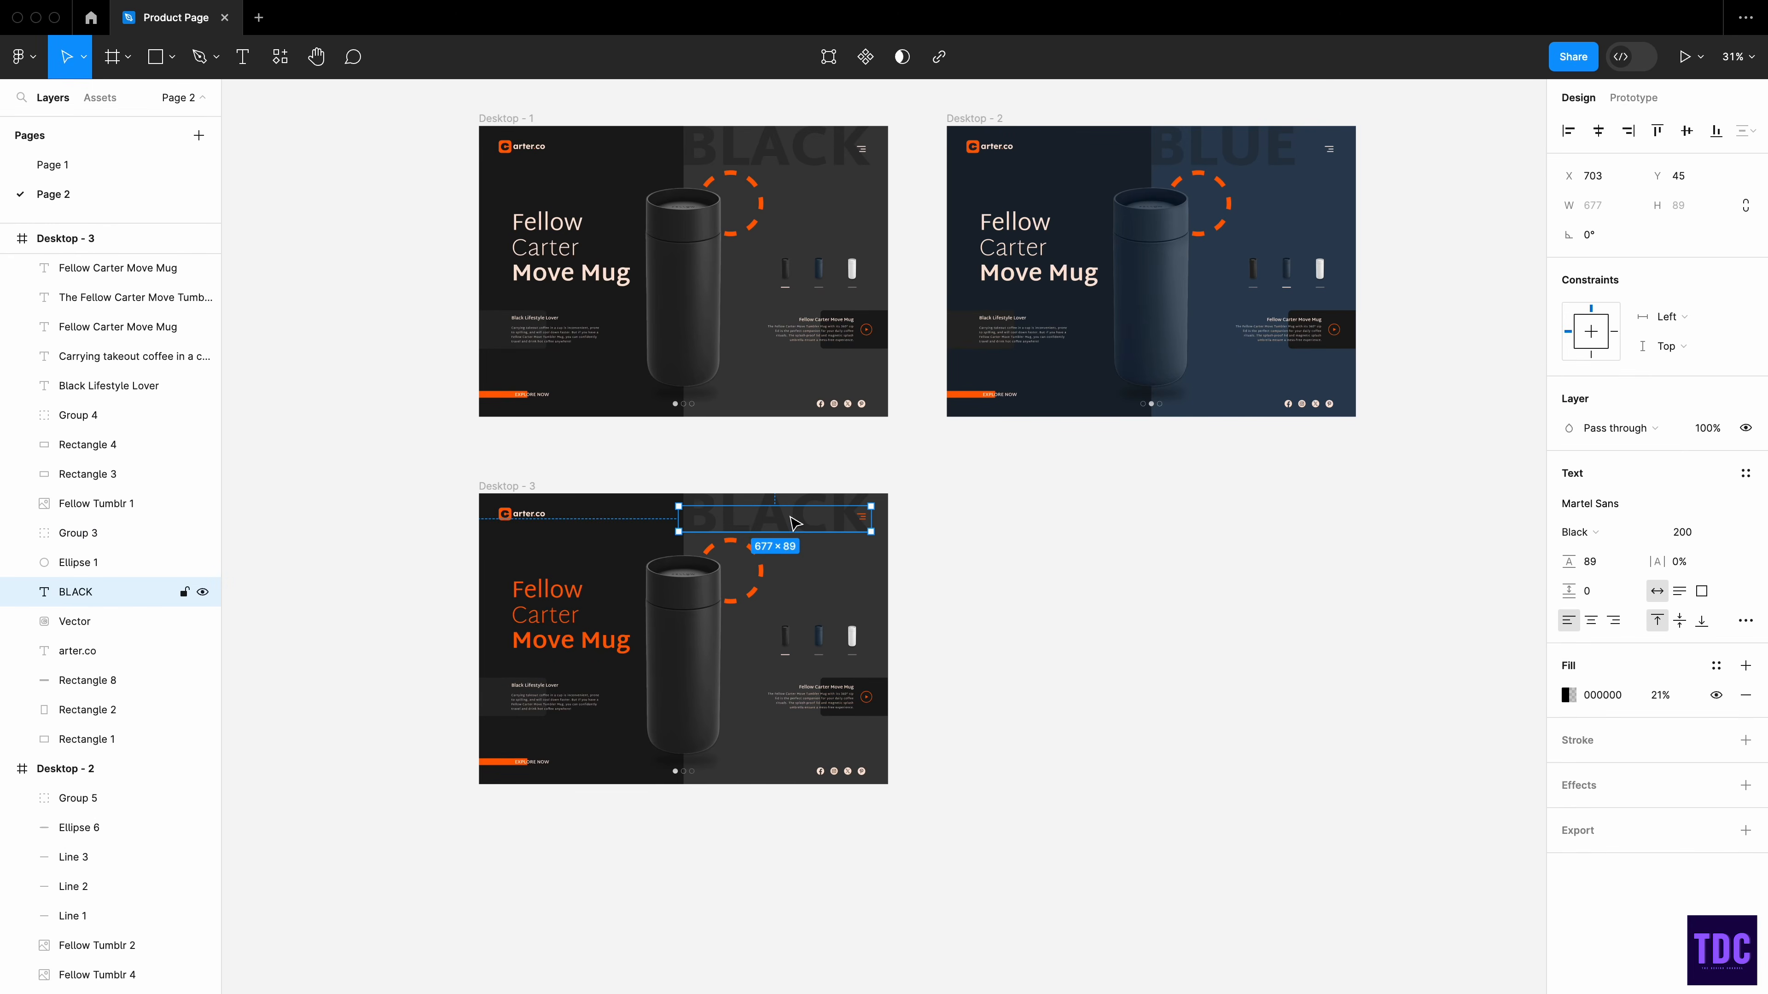
pyautogui.doubleClick(795, 523)
pyautogui.write('WHITE')
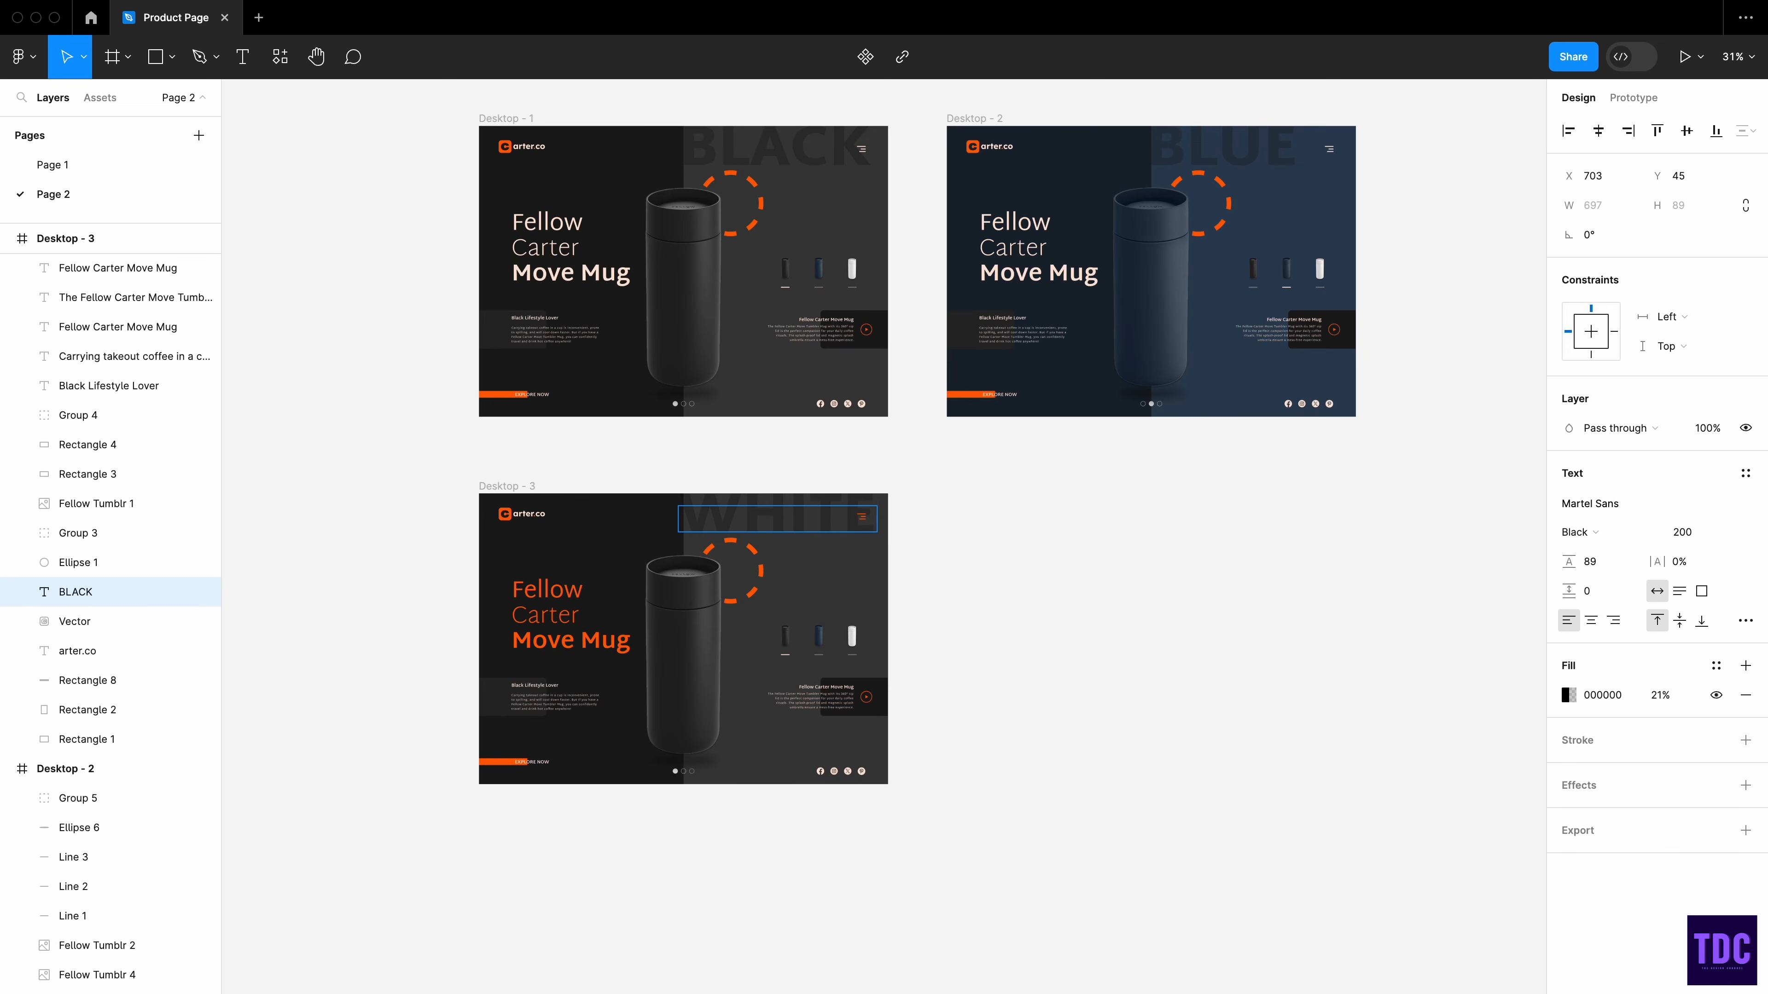
pyautogui.press('Escape')
# - Set the fill colour of the large WHITE background text to CFCFCF
pyautogui.click(1604, 700)
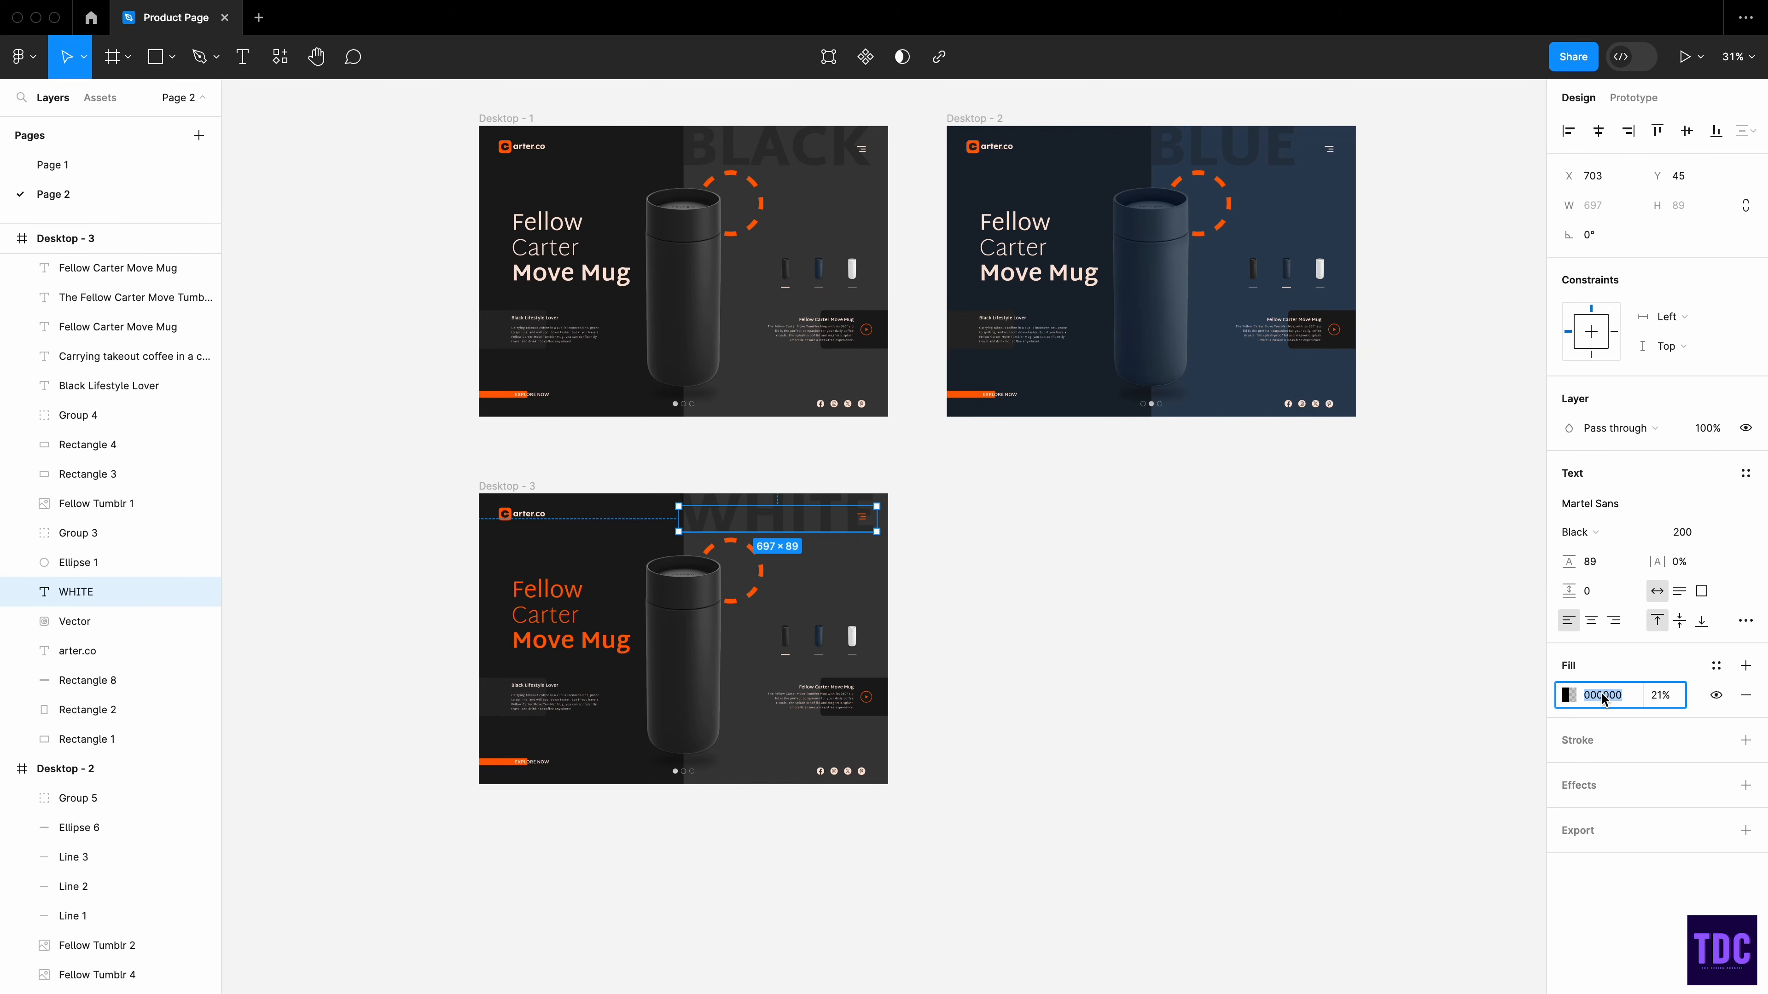
pyautogui.write('CFCFCF')
pyautogui.press('Return')
pyautogui.click(1159, 565)
# - Fill the full-size background rectangle of the Desktop - 3 frame with an off-white document colour
pyautogui.click(878, 579)
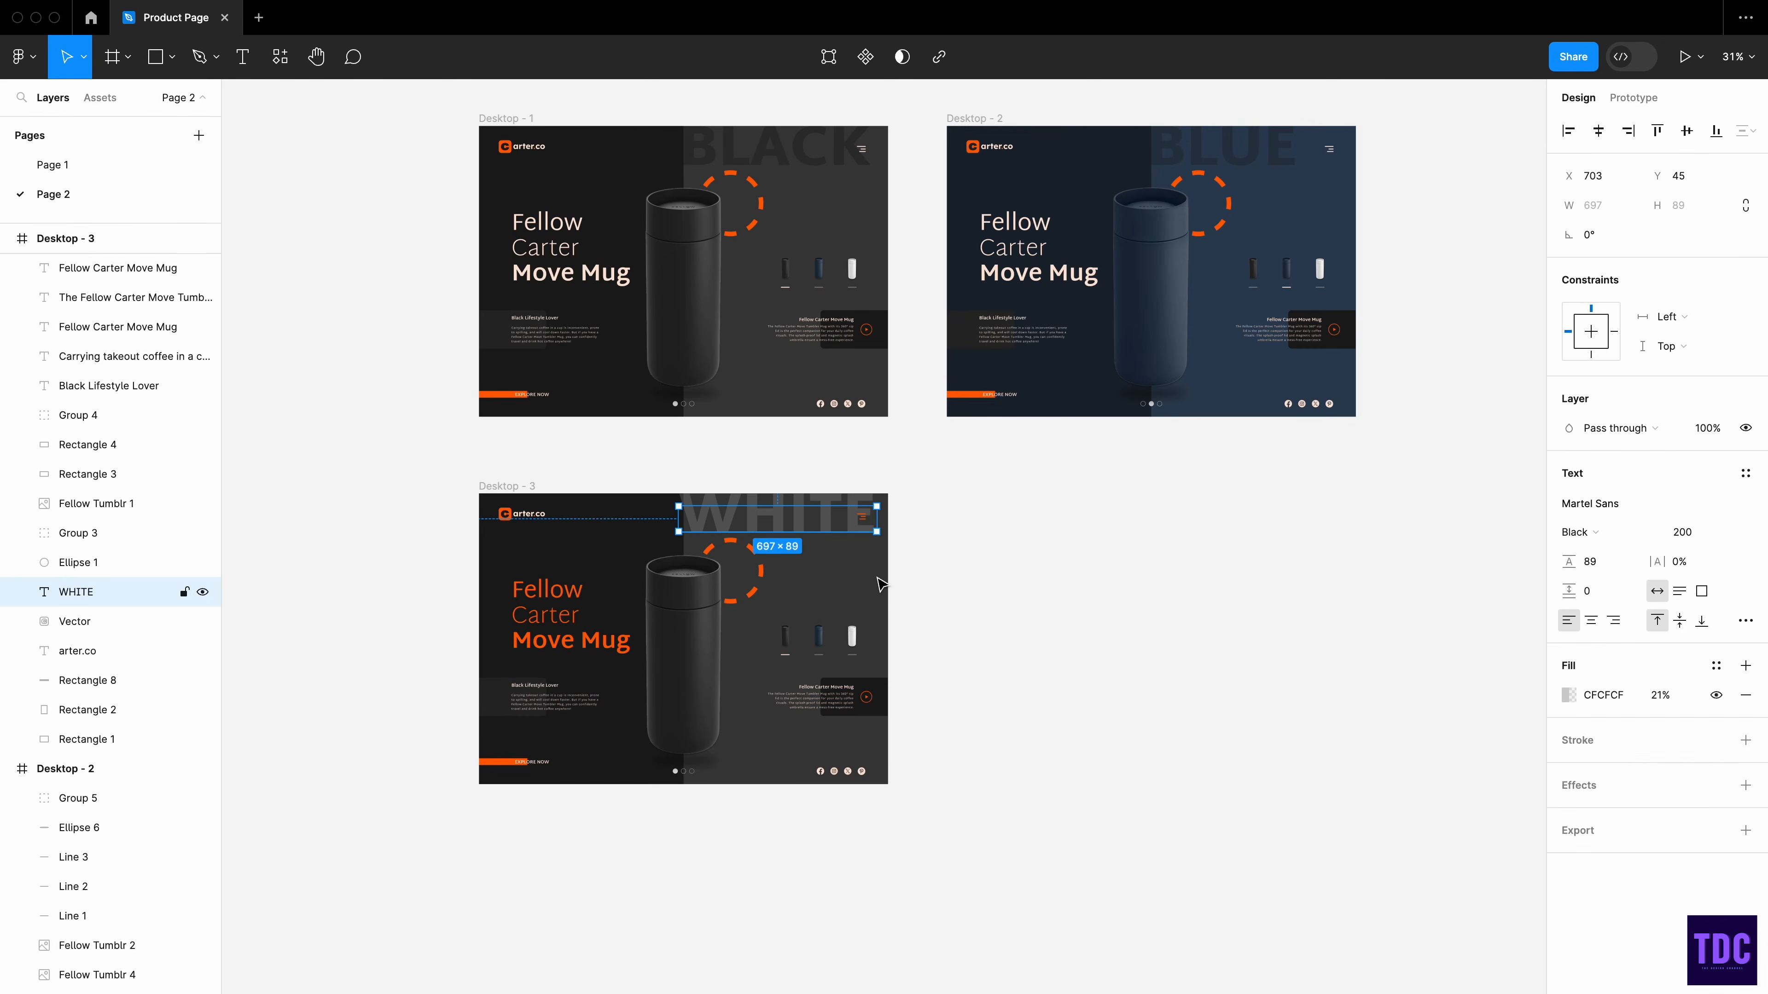
pyautogui.doubleClick(884, 768)
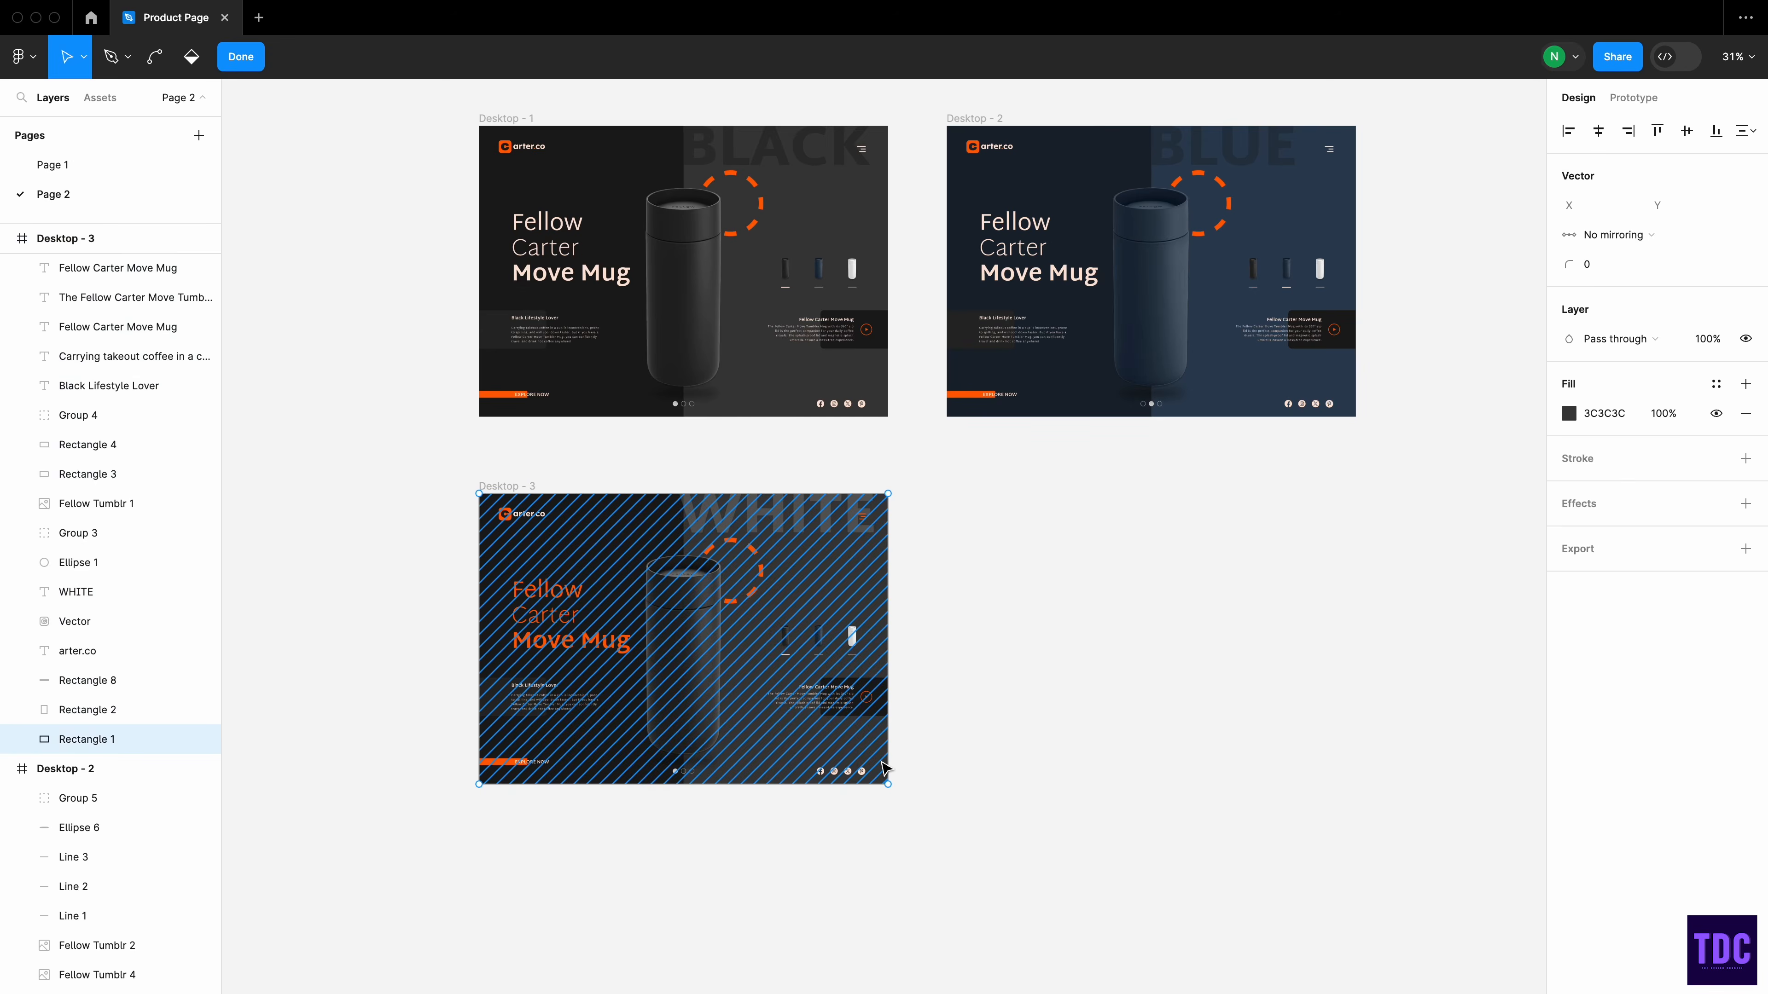
pyautogui.press('Escape')
pyautogui.click(1592, 505)
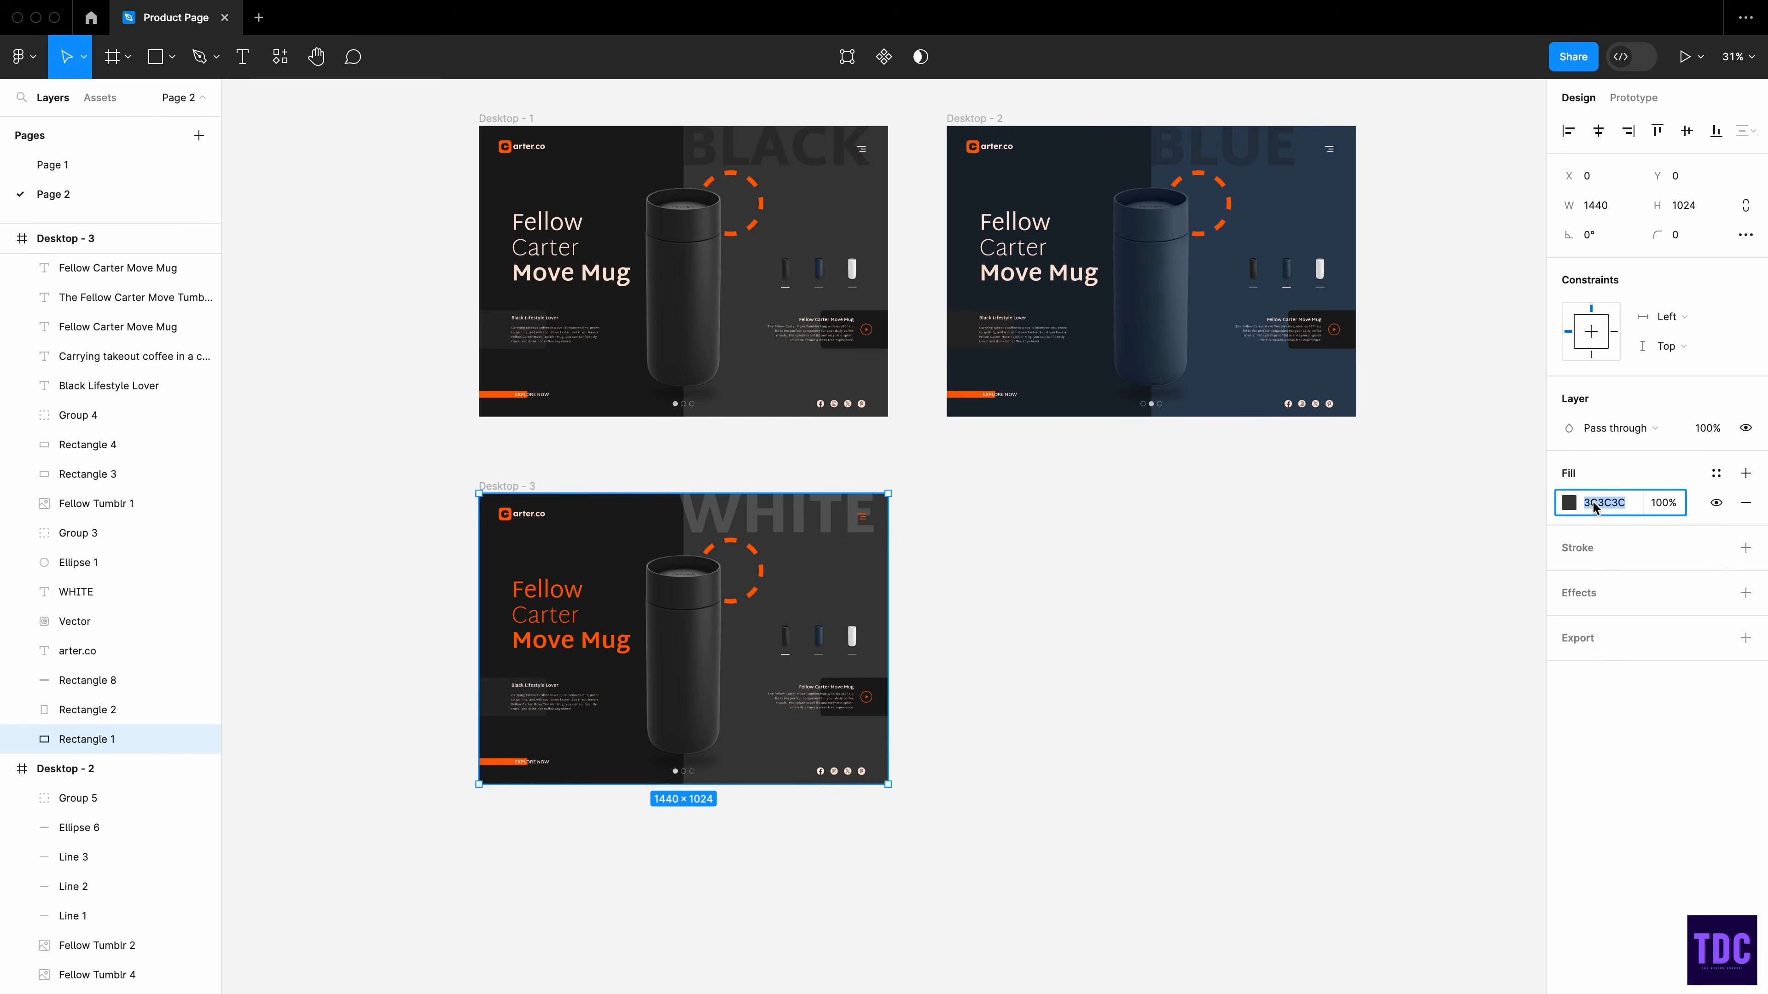
pyautogui.click(1569, 505)
pyautogui.click(1438, 893)
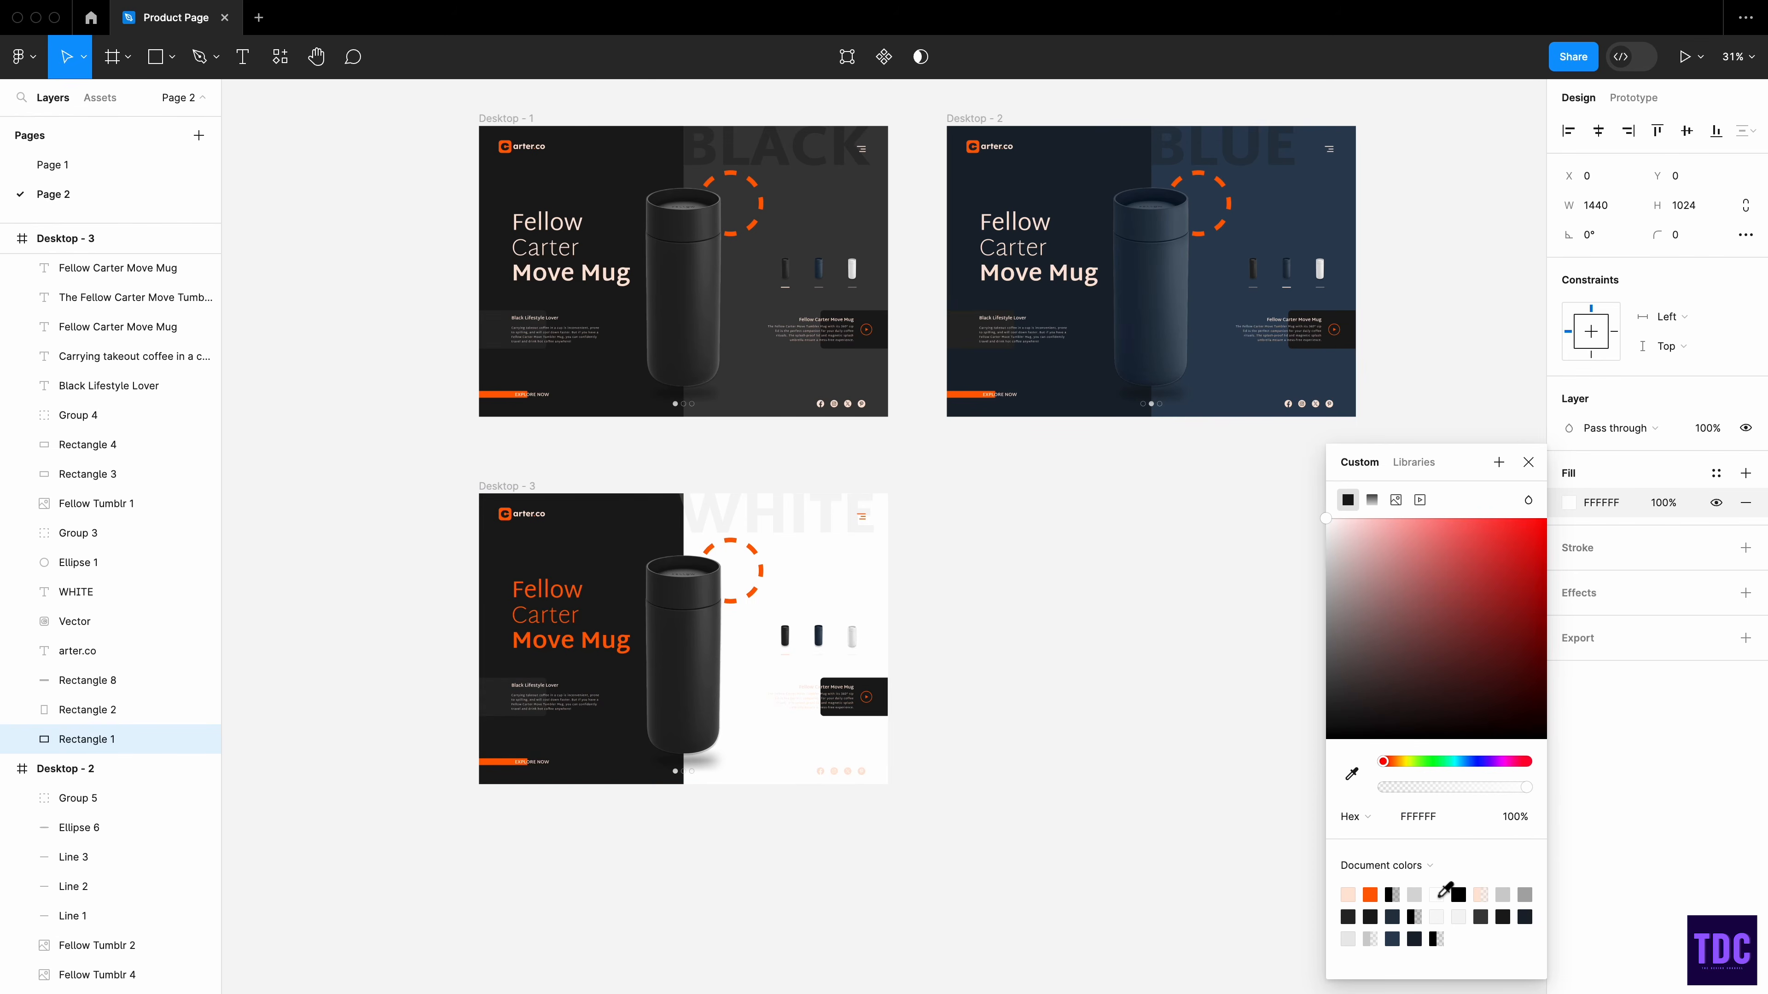
pyautogui.click(1440, 914)
pyautogui.click(1459, 916)
pyautogui.click(1439, 916)
pyautogui.click(1090, 718)
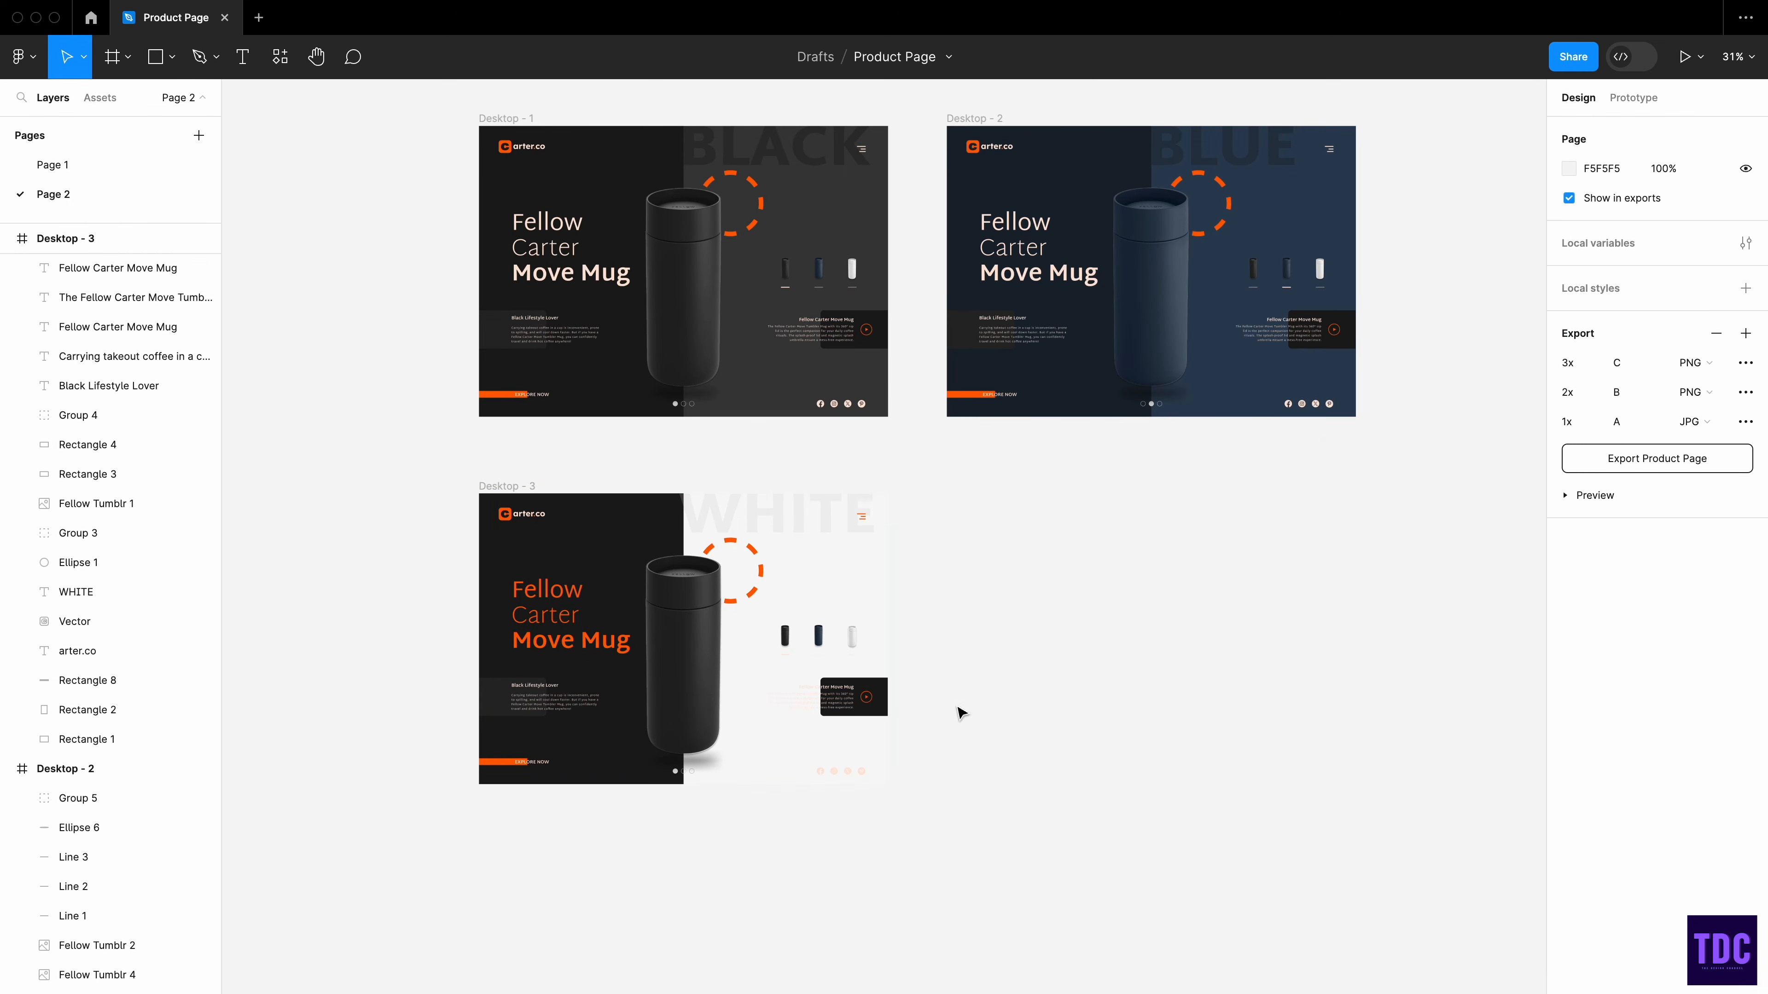
# - Fill the half-width background rectangle behind the Desktop - 3 headline with the light grey document colour CFCFCF
pyautogui.click(550, 774)
pyautogui.click(1570, 502)
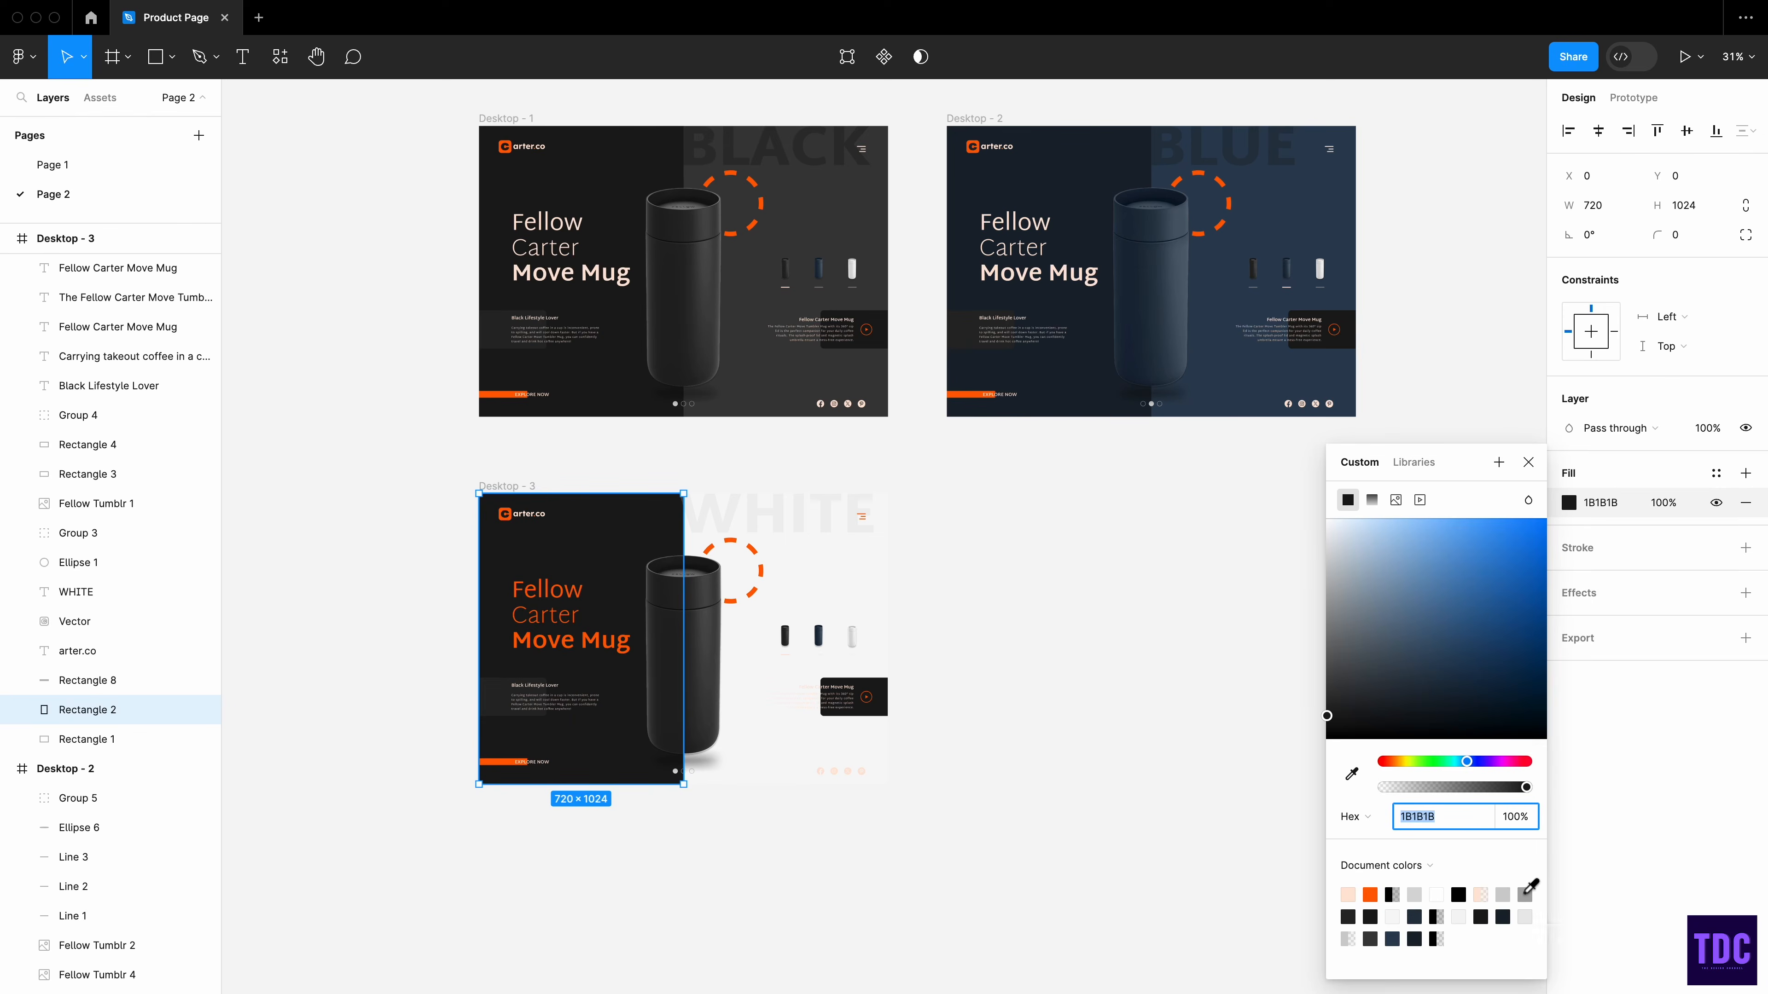
pyautogui.click(1526, 892)
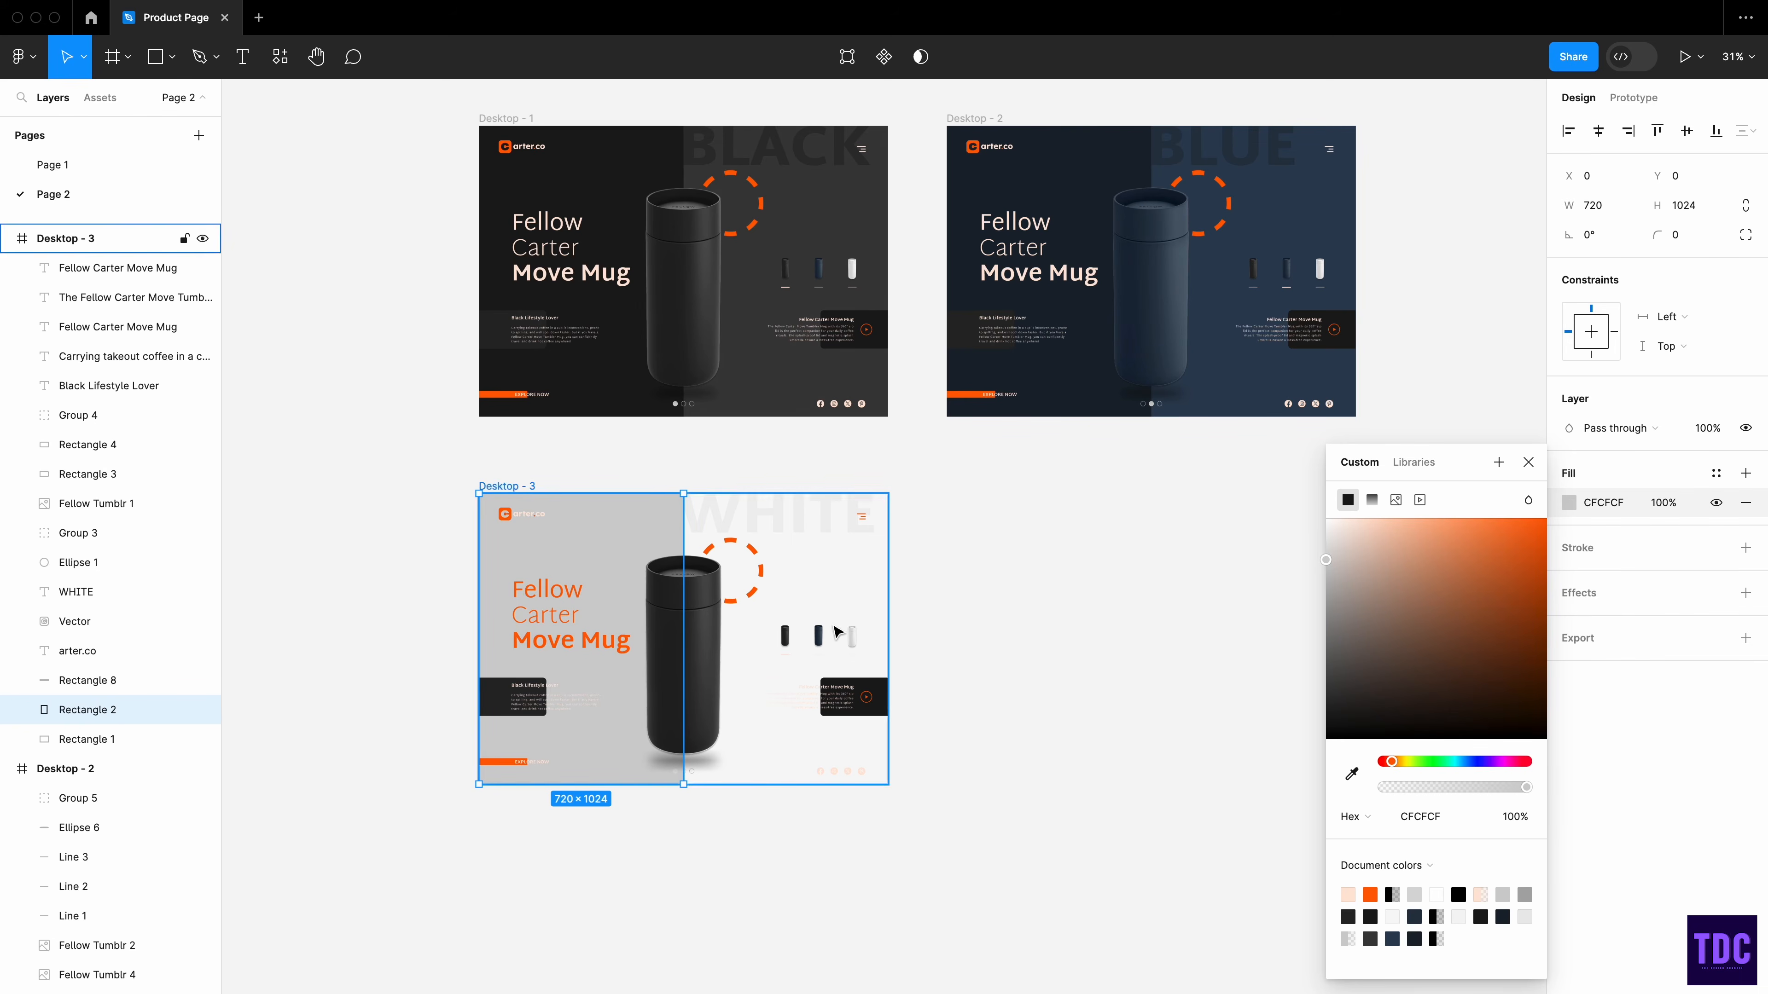
# - Recolour the stroke of the underline beneath the white mug thumbnail in Desktop - 3 with a document colour
pyautogui.click(852, 655)
pyautogui.click(1565, 551)
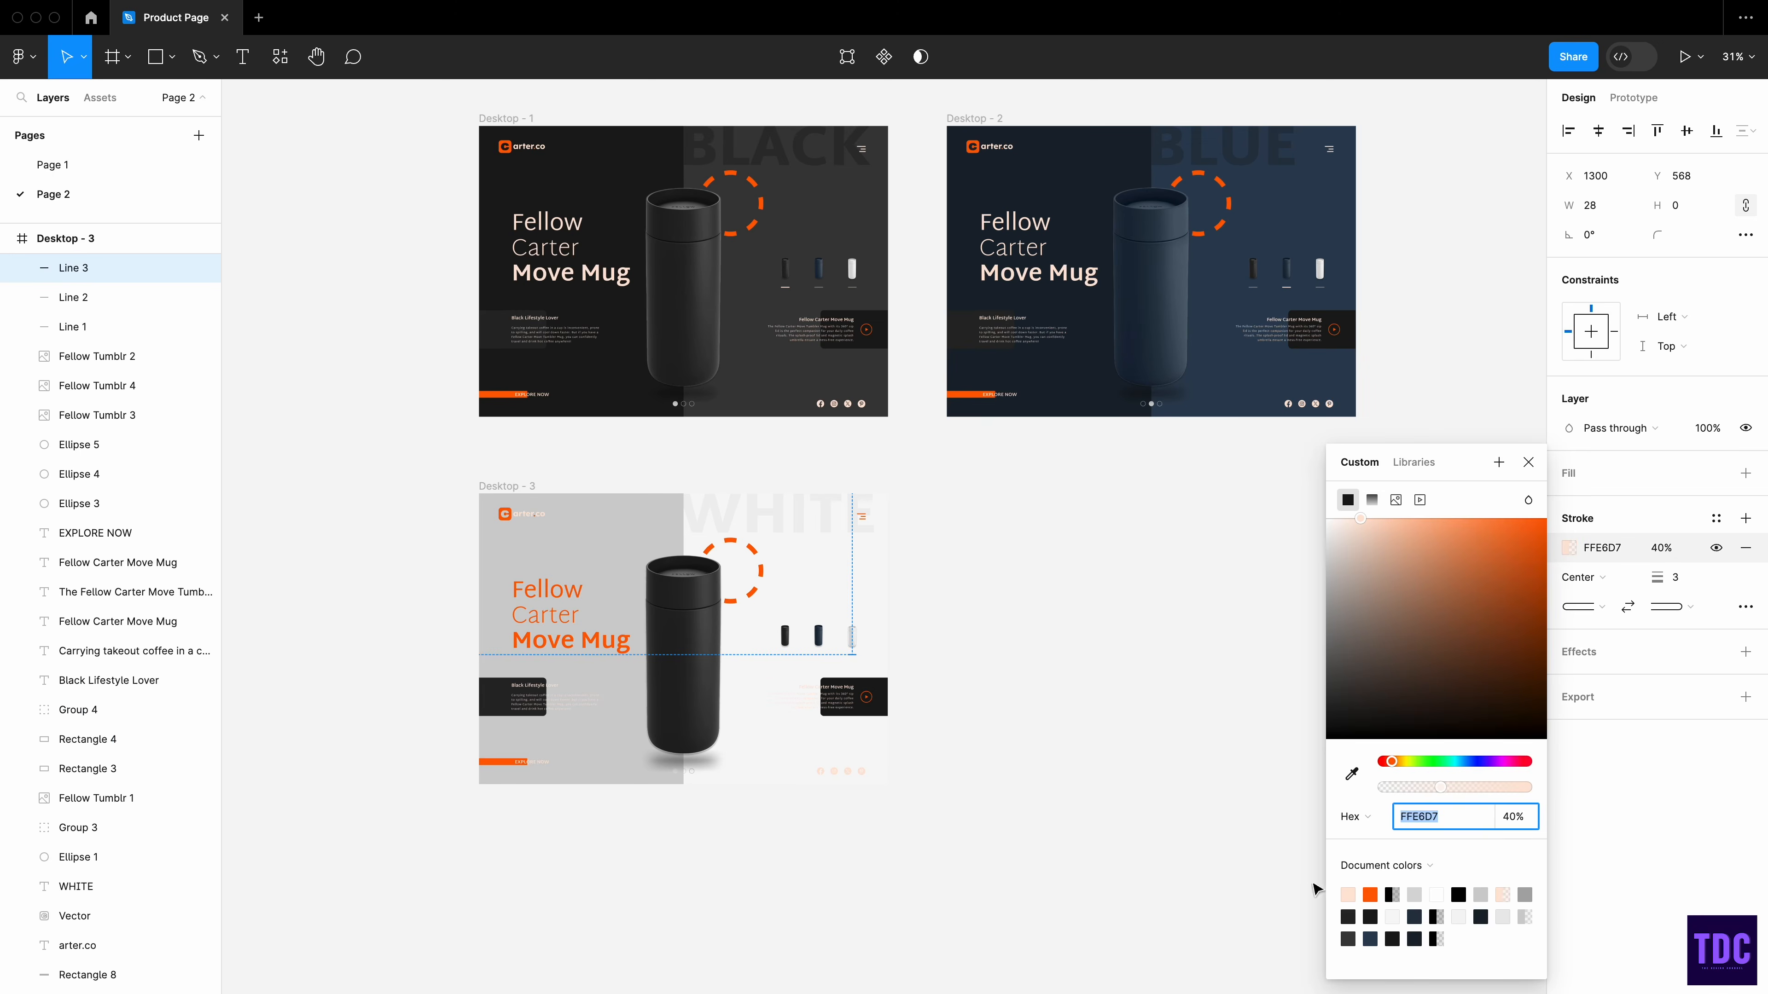
pyautogui.click(1370, 896)
pyautogui.click(1002, 728)
pyautogui.click(819, 655)
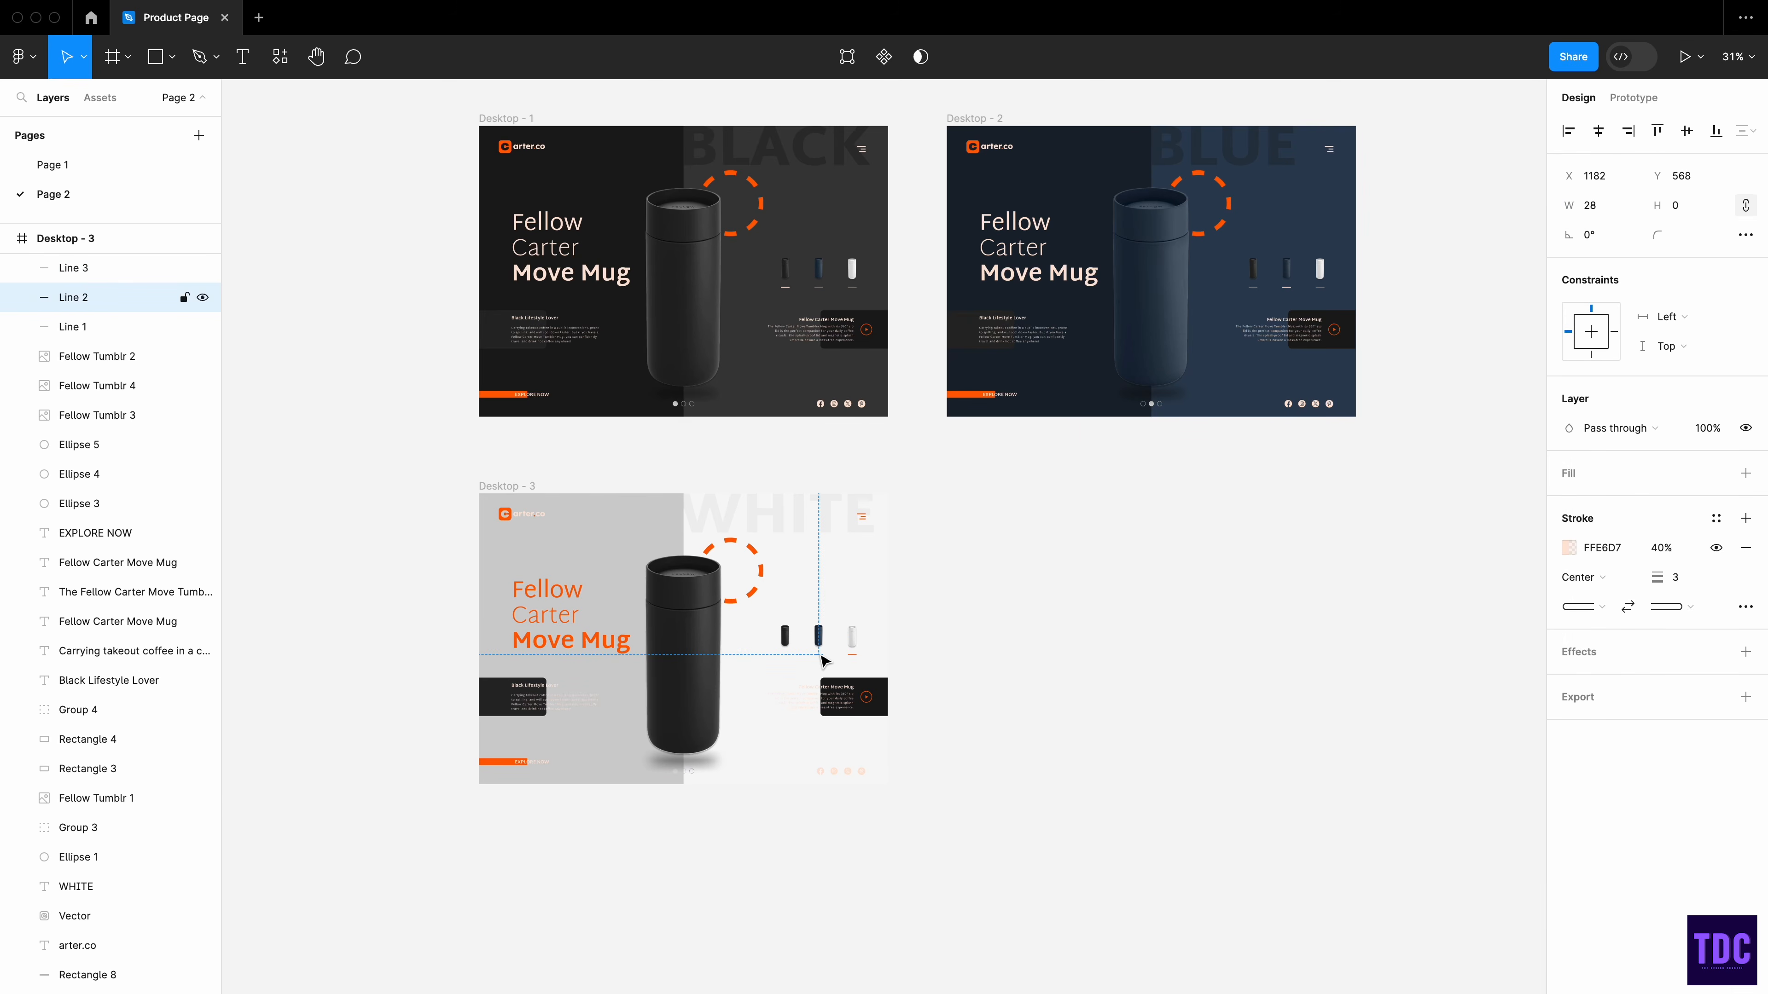
pyautogui.keyDown('shift'); pyautogui.click(786, 655); pyautogui.keyUp('shift')
pyautogui.click(1596, 758)
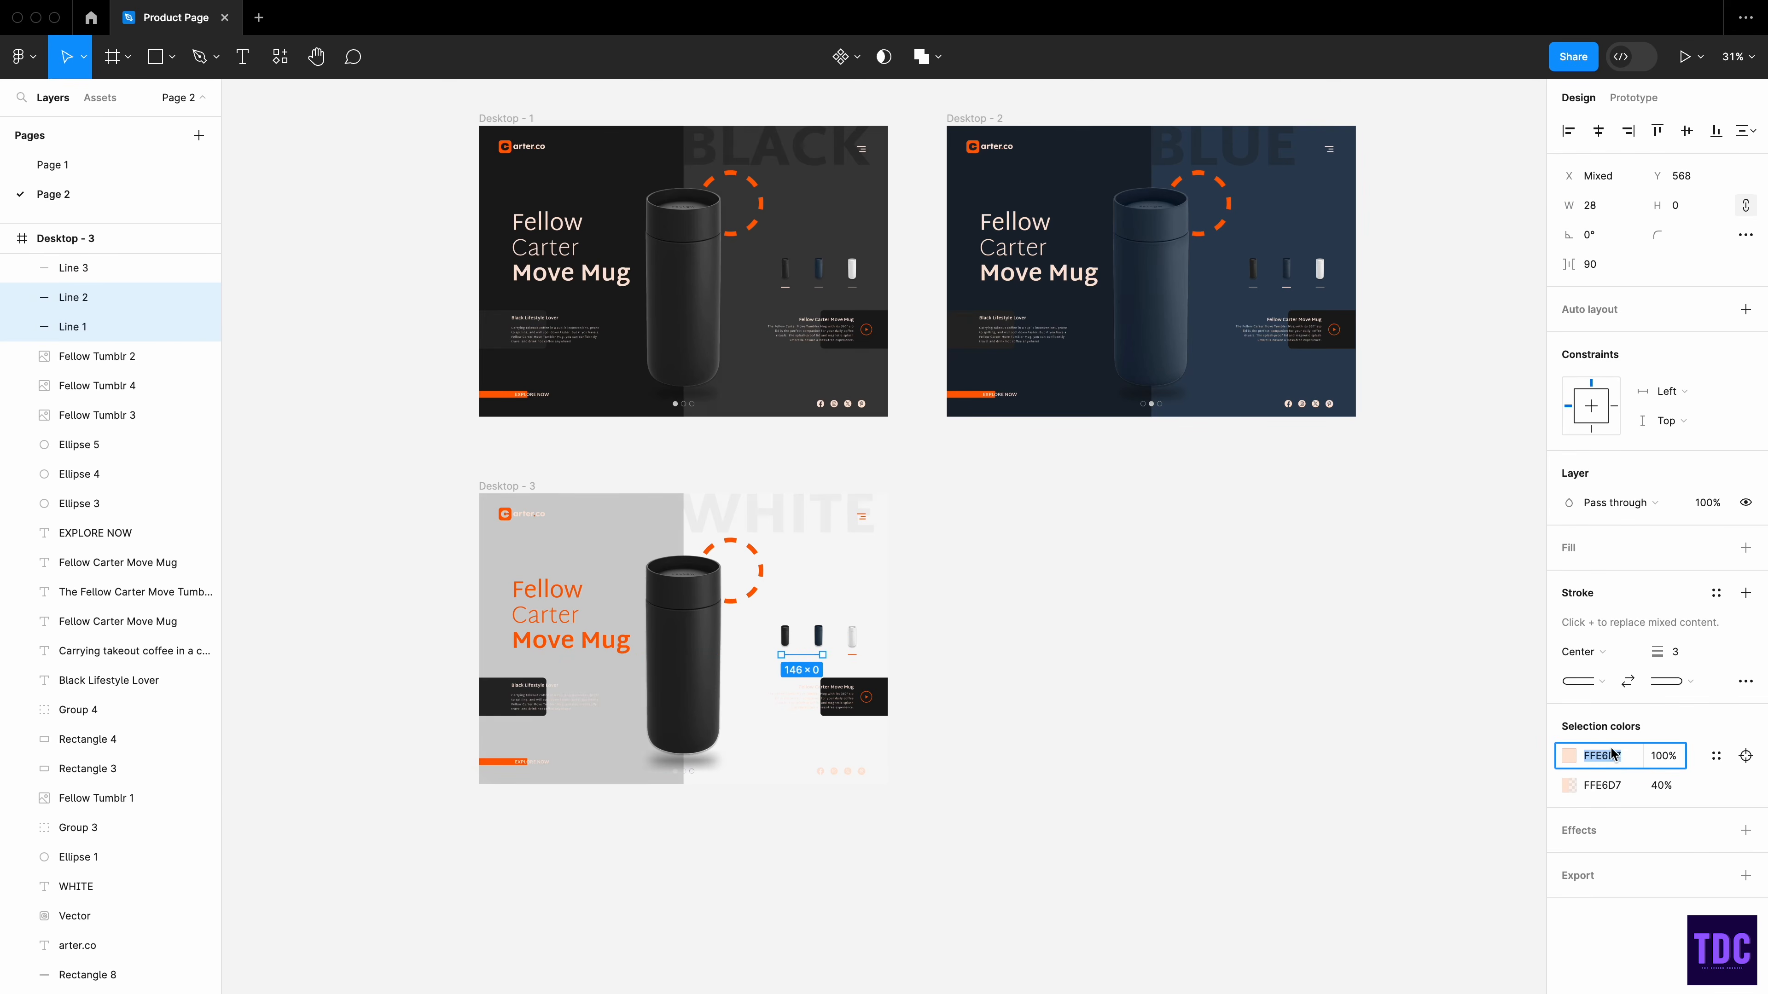
pyautogui.click(1569, 755)
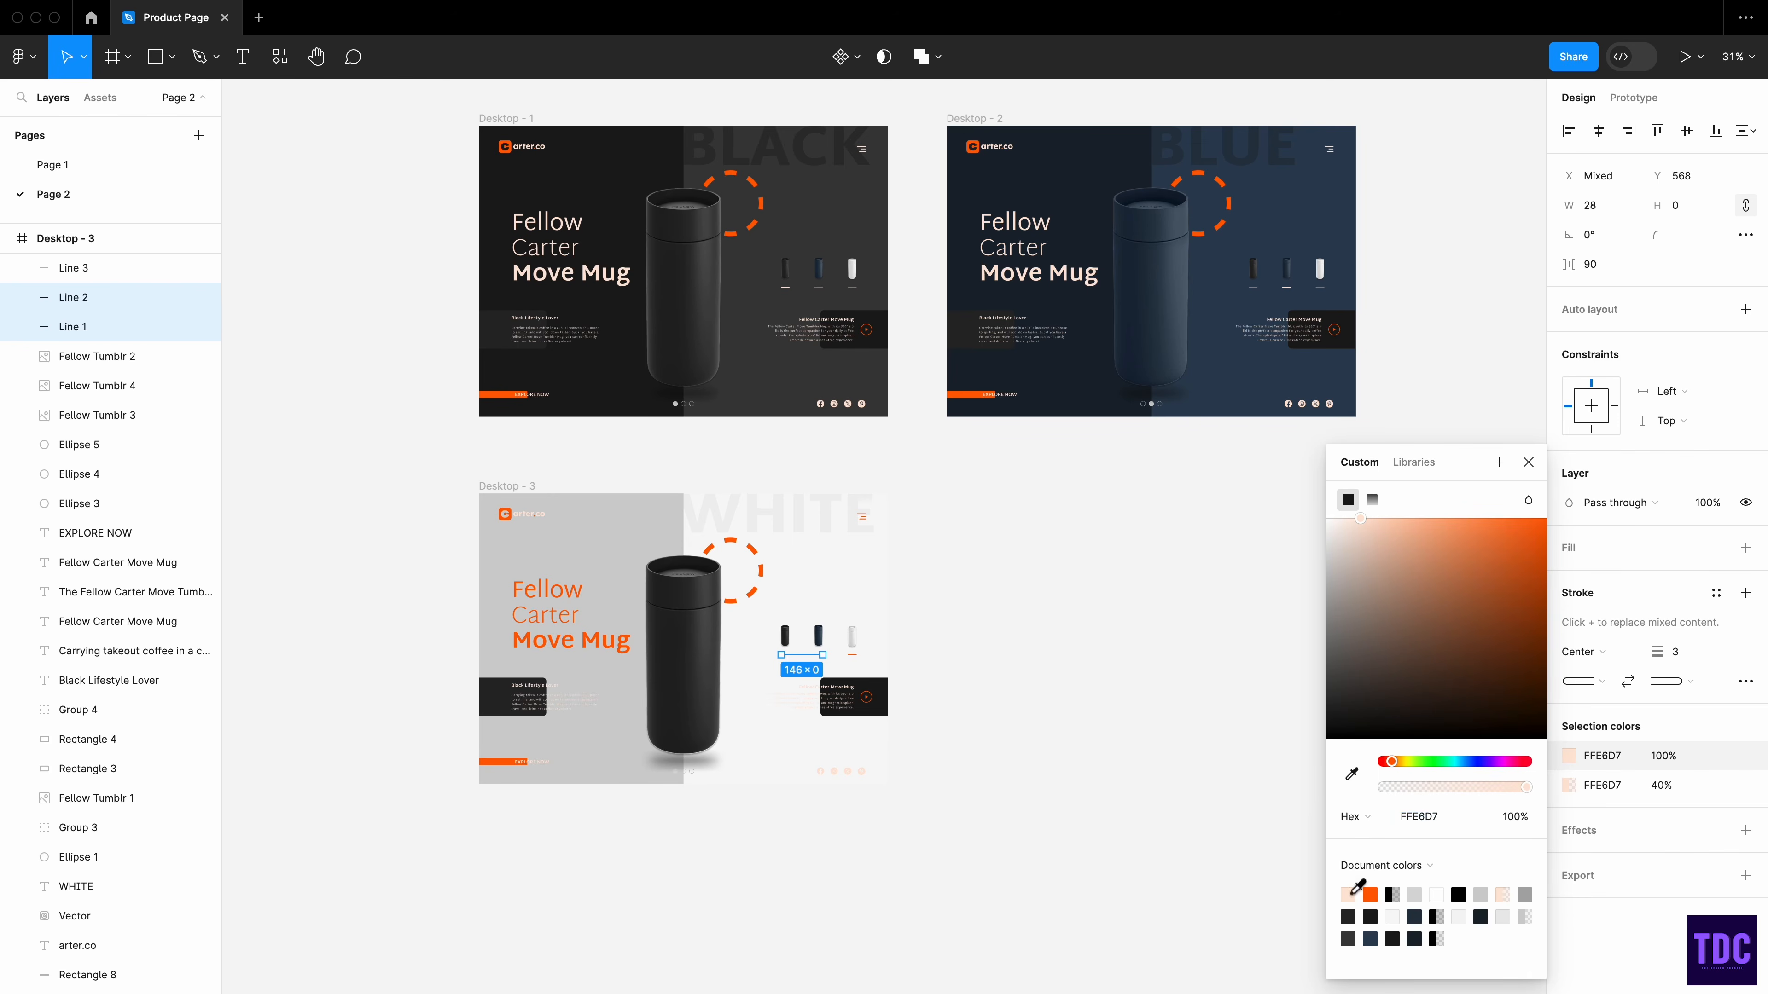
pyautogui.click(1171, 702)
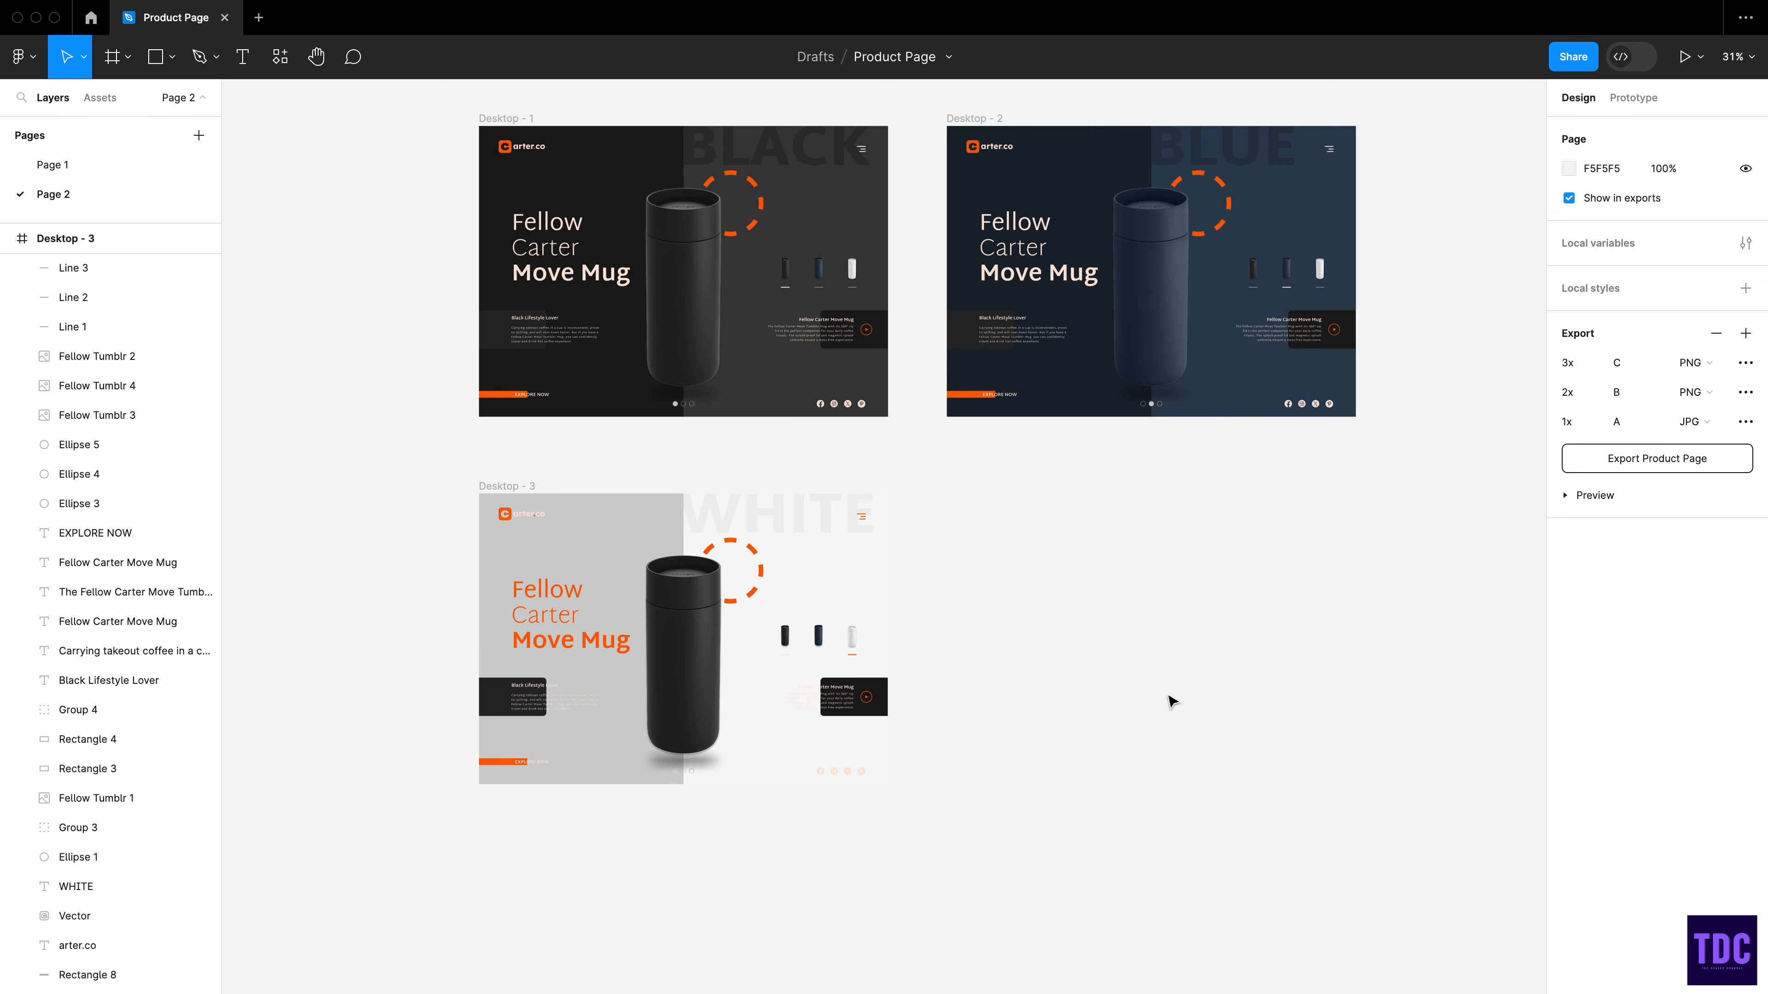
# - Set the semi-transparent stroke colour among the black and blue mug thumbnails' underlines in Desktop - 3 to 49% opacity
pyautogui.click(786, 656)
pyautogui.keyDown('shift'); pyautogui.click(820, 658); pyautogui.keyUp('shift')
pyautogui.click(1669, 789)
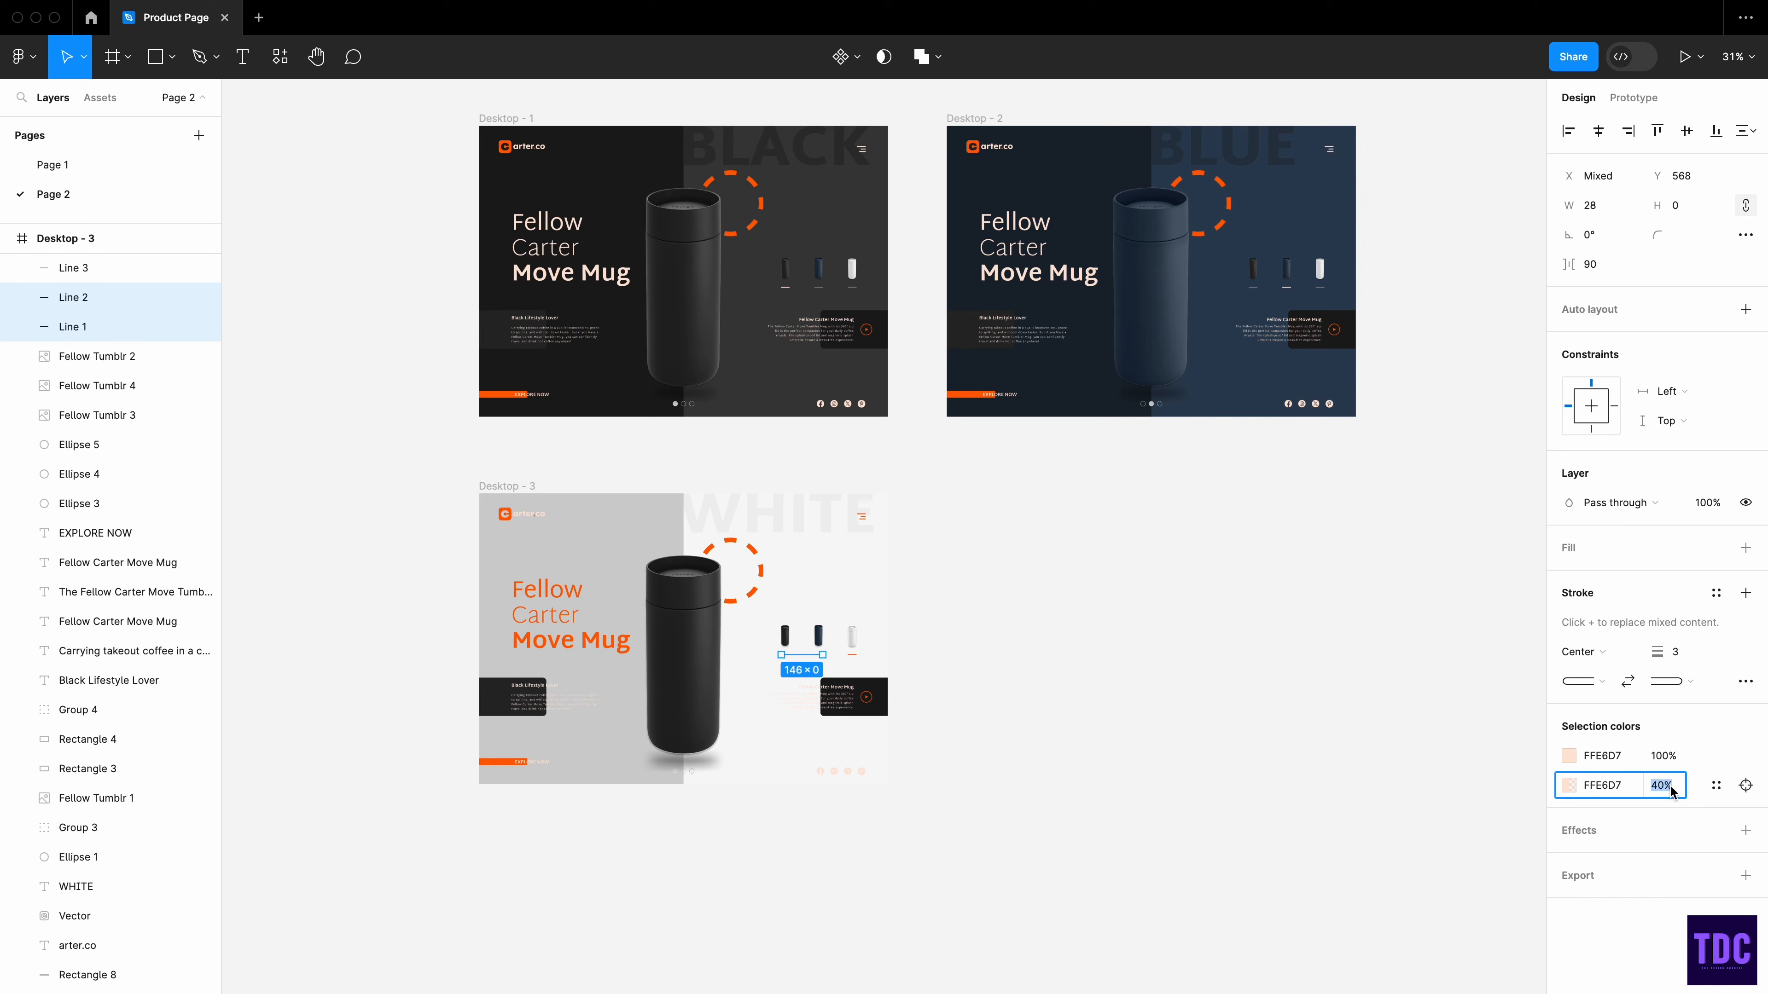
pyautogui.write('49')
pyautogui.press('Return')
# - Bring the underlines beneath the black and blue mug thumbnails in Desktop - 3 to the front
pyautogui.click(1322, 557)
pyautogui.click(818, 655)
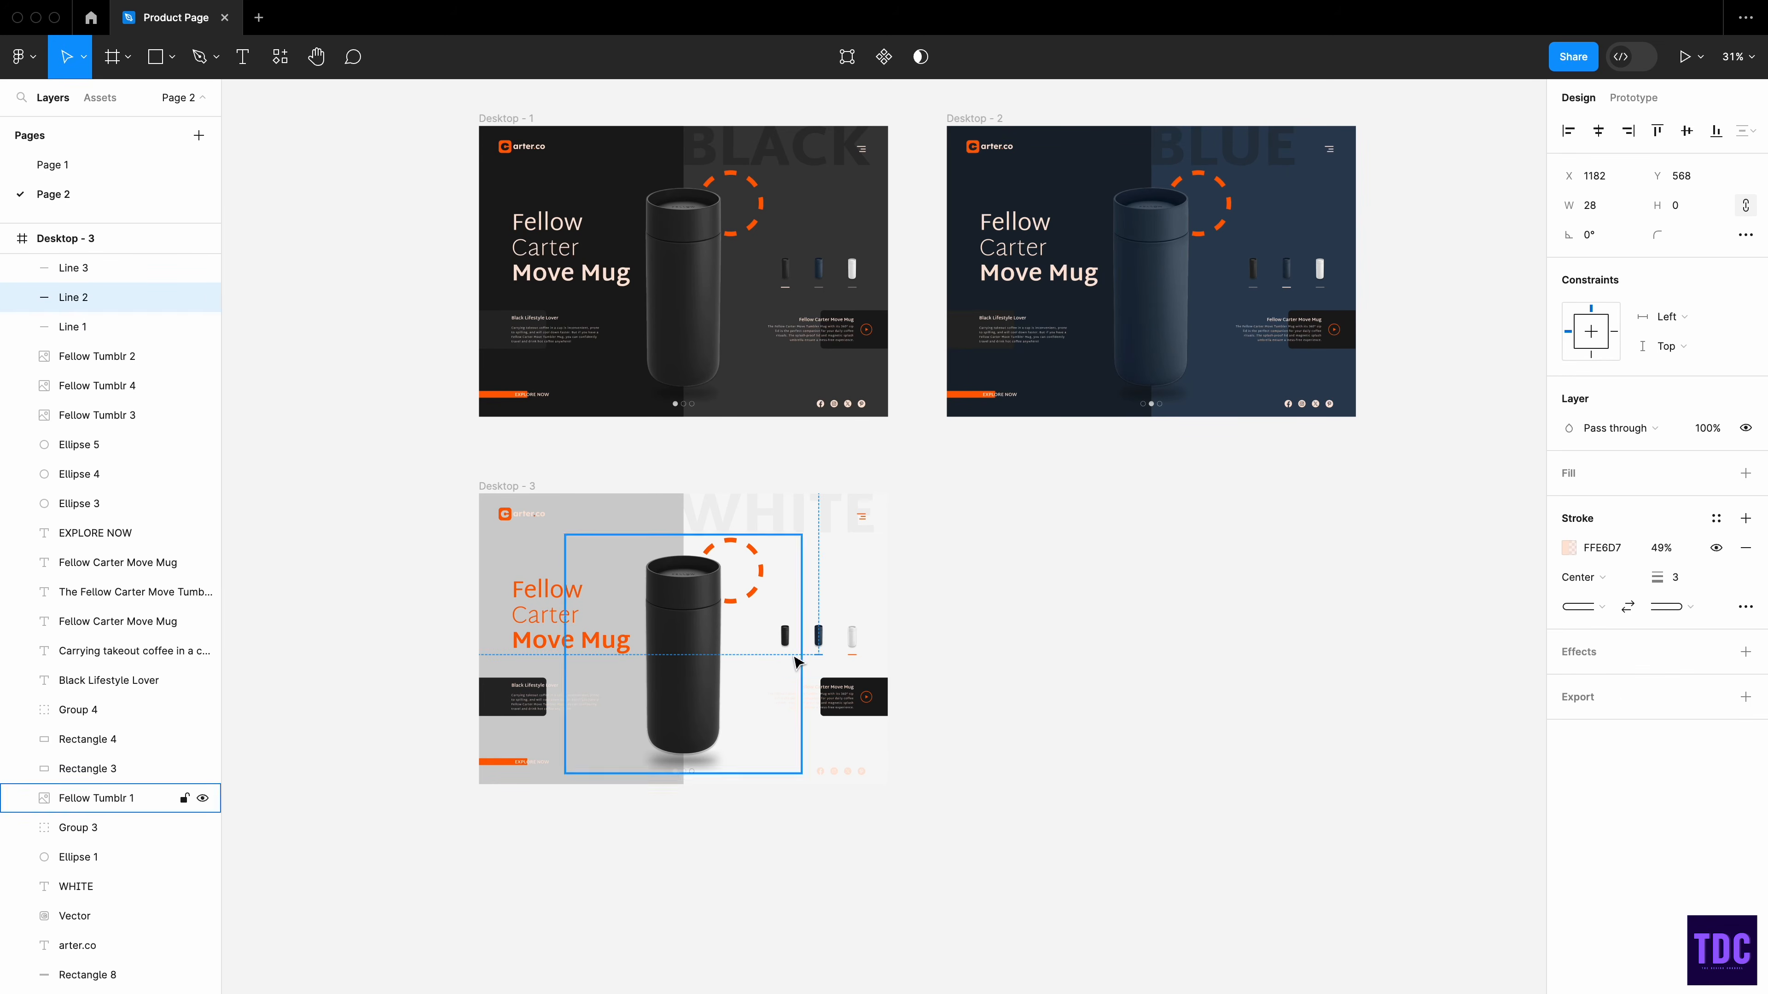
pyautogui.keyDown('shift'); pyautogui.click(788, 656); pyautogui.keyUp('shift')
pyautogui.rightClick(790, 657)
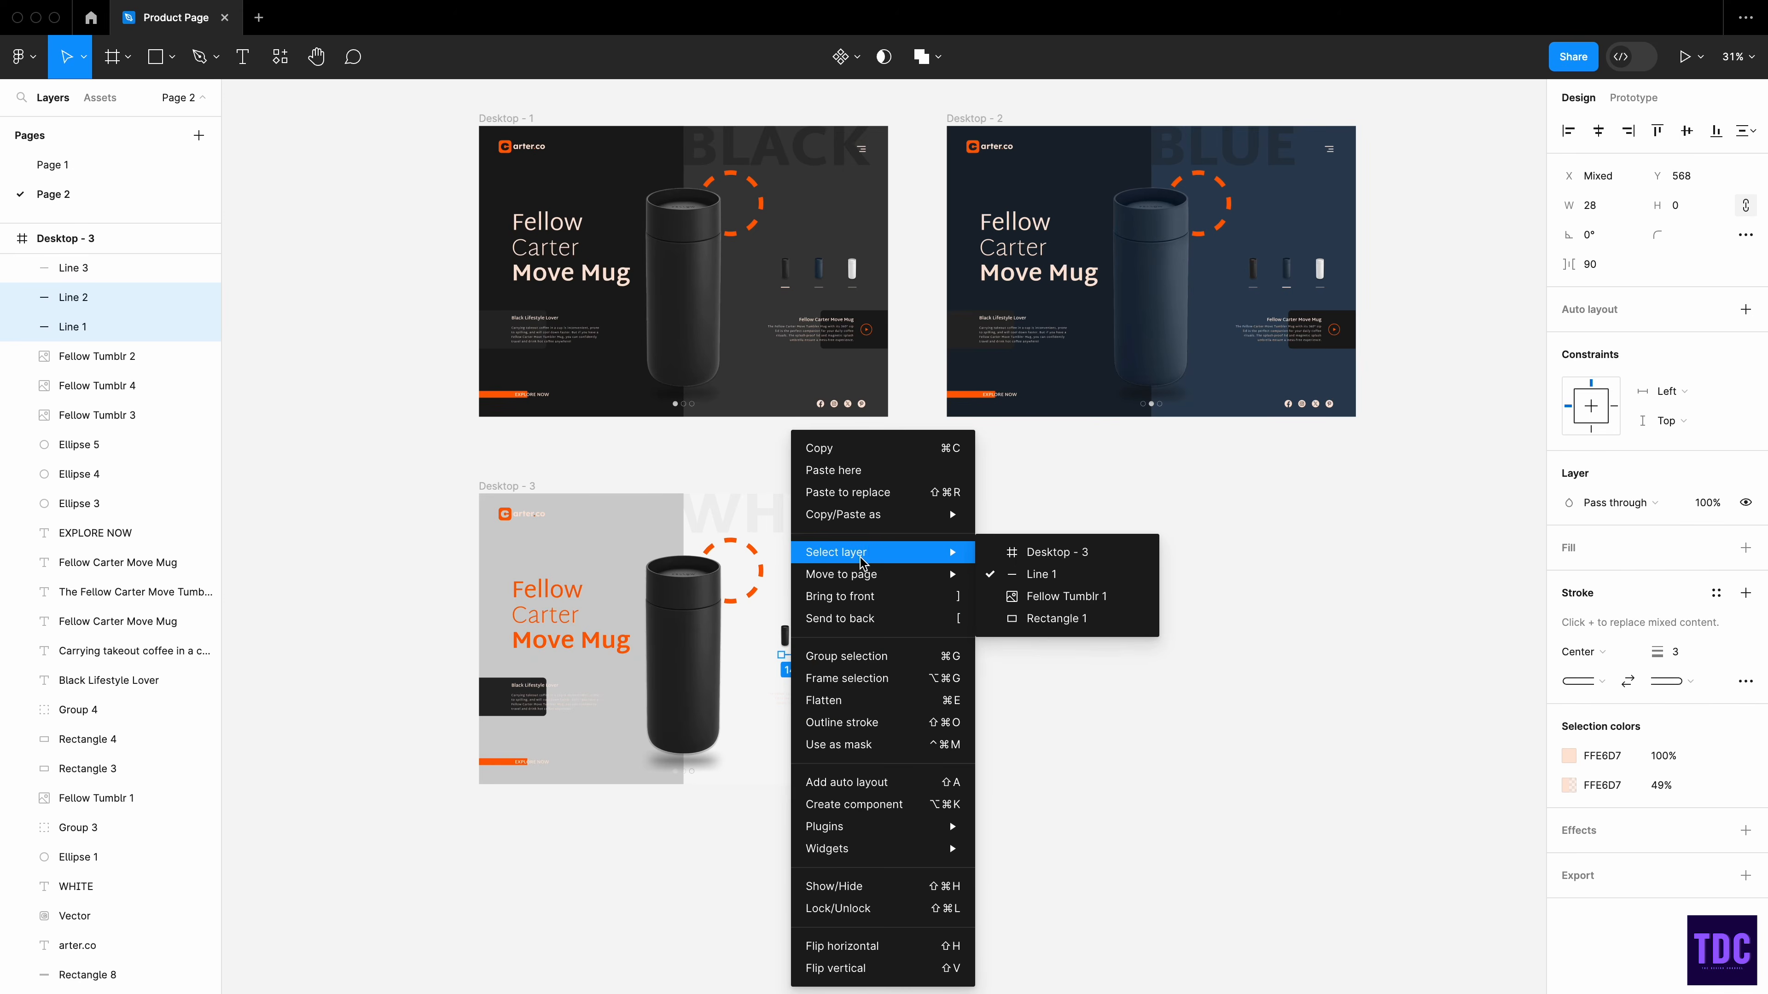
pyautogui.click(861, 594)
pyautogui.click(1077, 613)
pyautogui.hscroll(-1, 1077, 613)
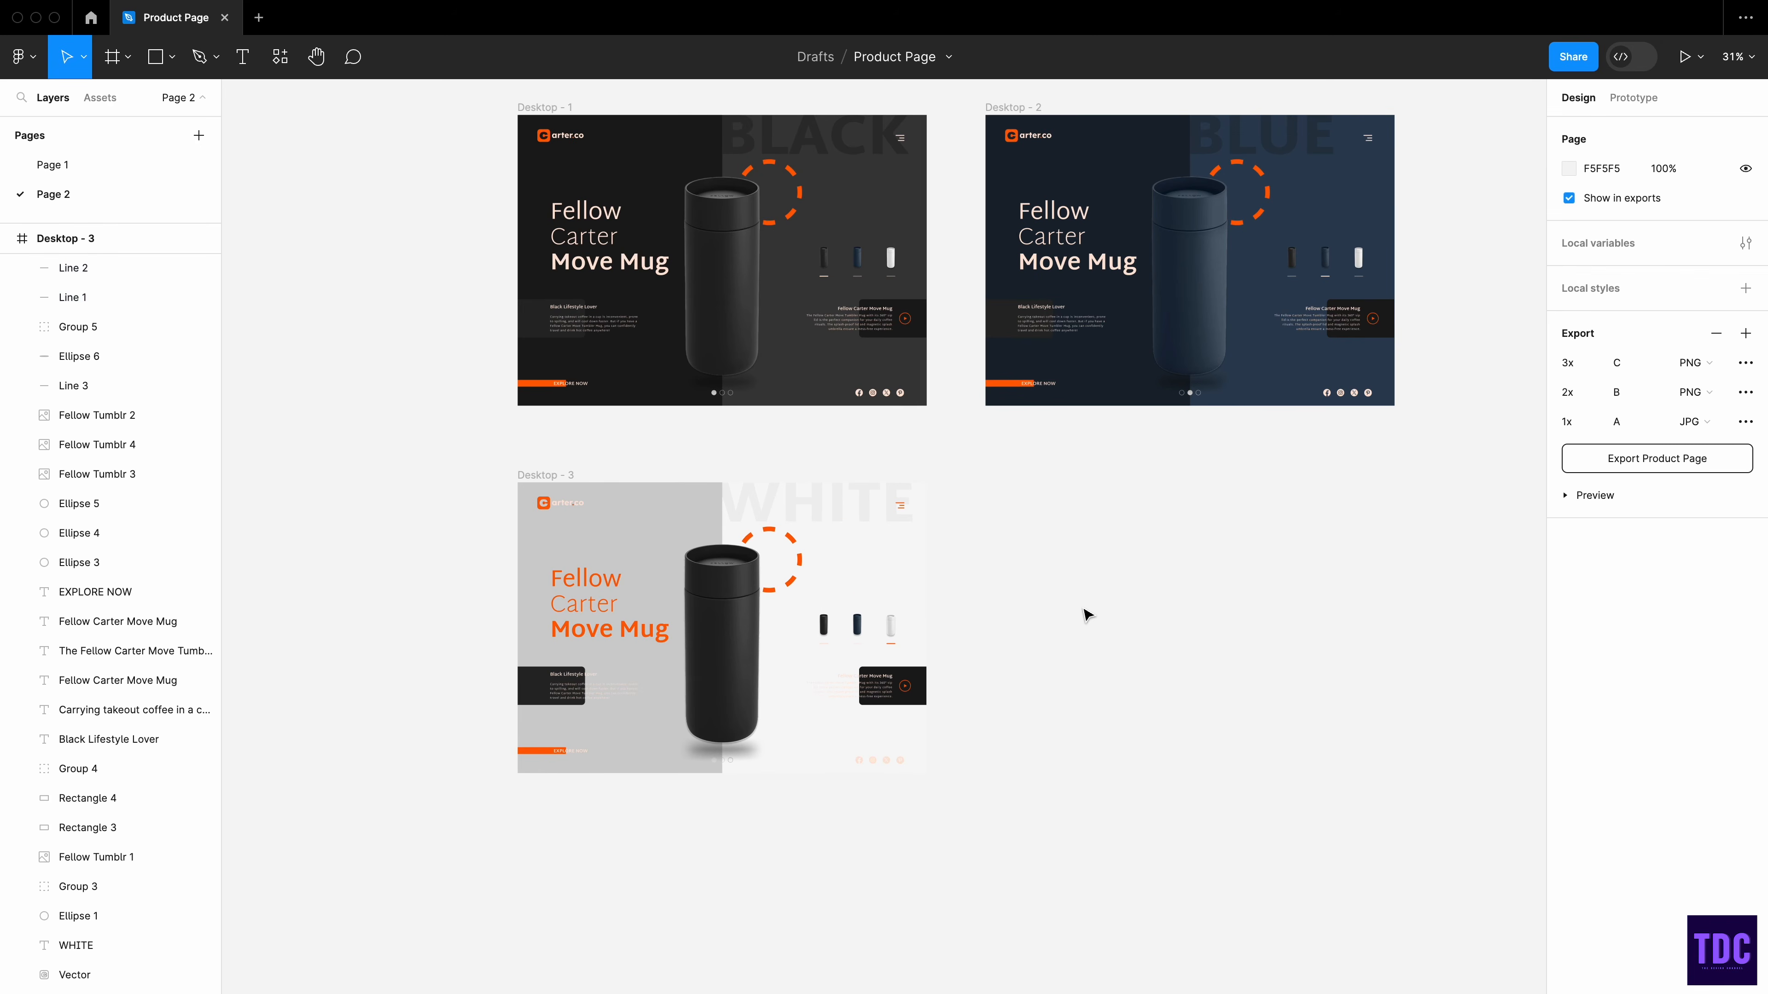
# - Set the stroke of the underline beneath the blue mug thumbnail in Desktop - 3 to FFE6D7 at 100% opacity
pyautogui.click(861, 646)
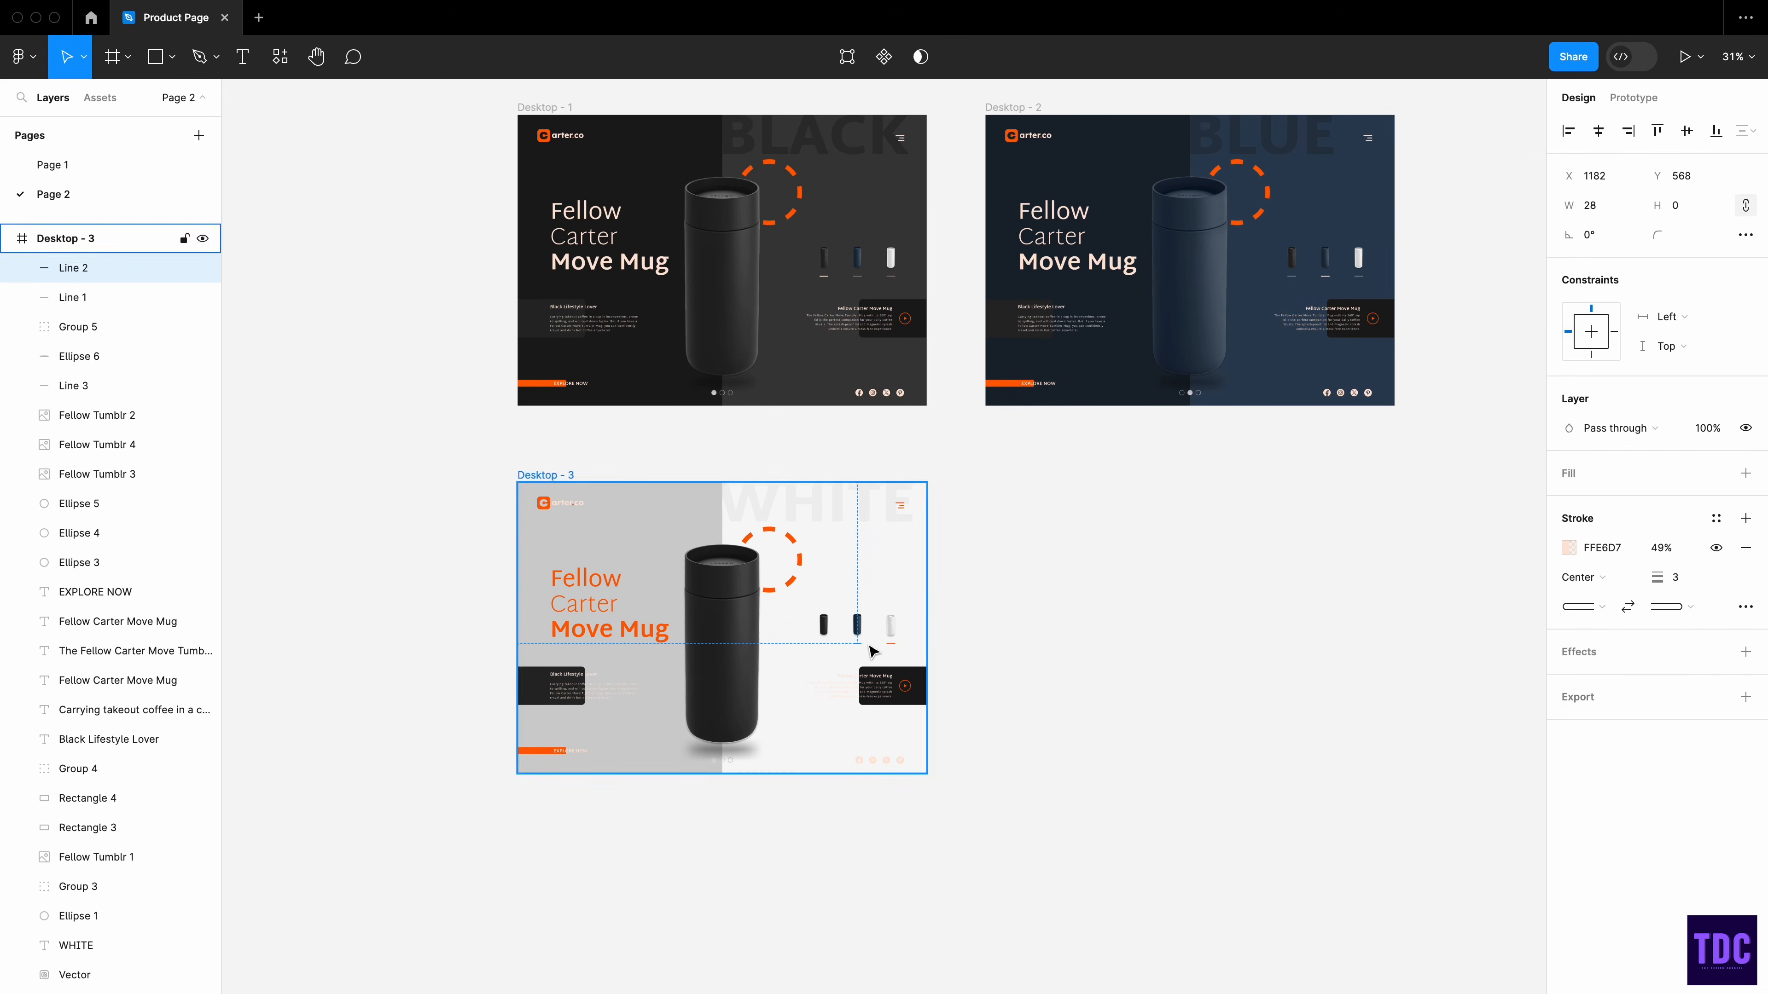
pyautogui.click(1569, 548)
pyautogui.click(1208, 616)
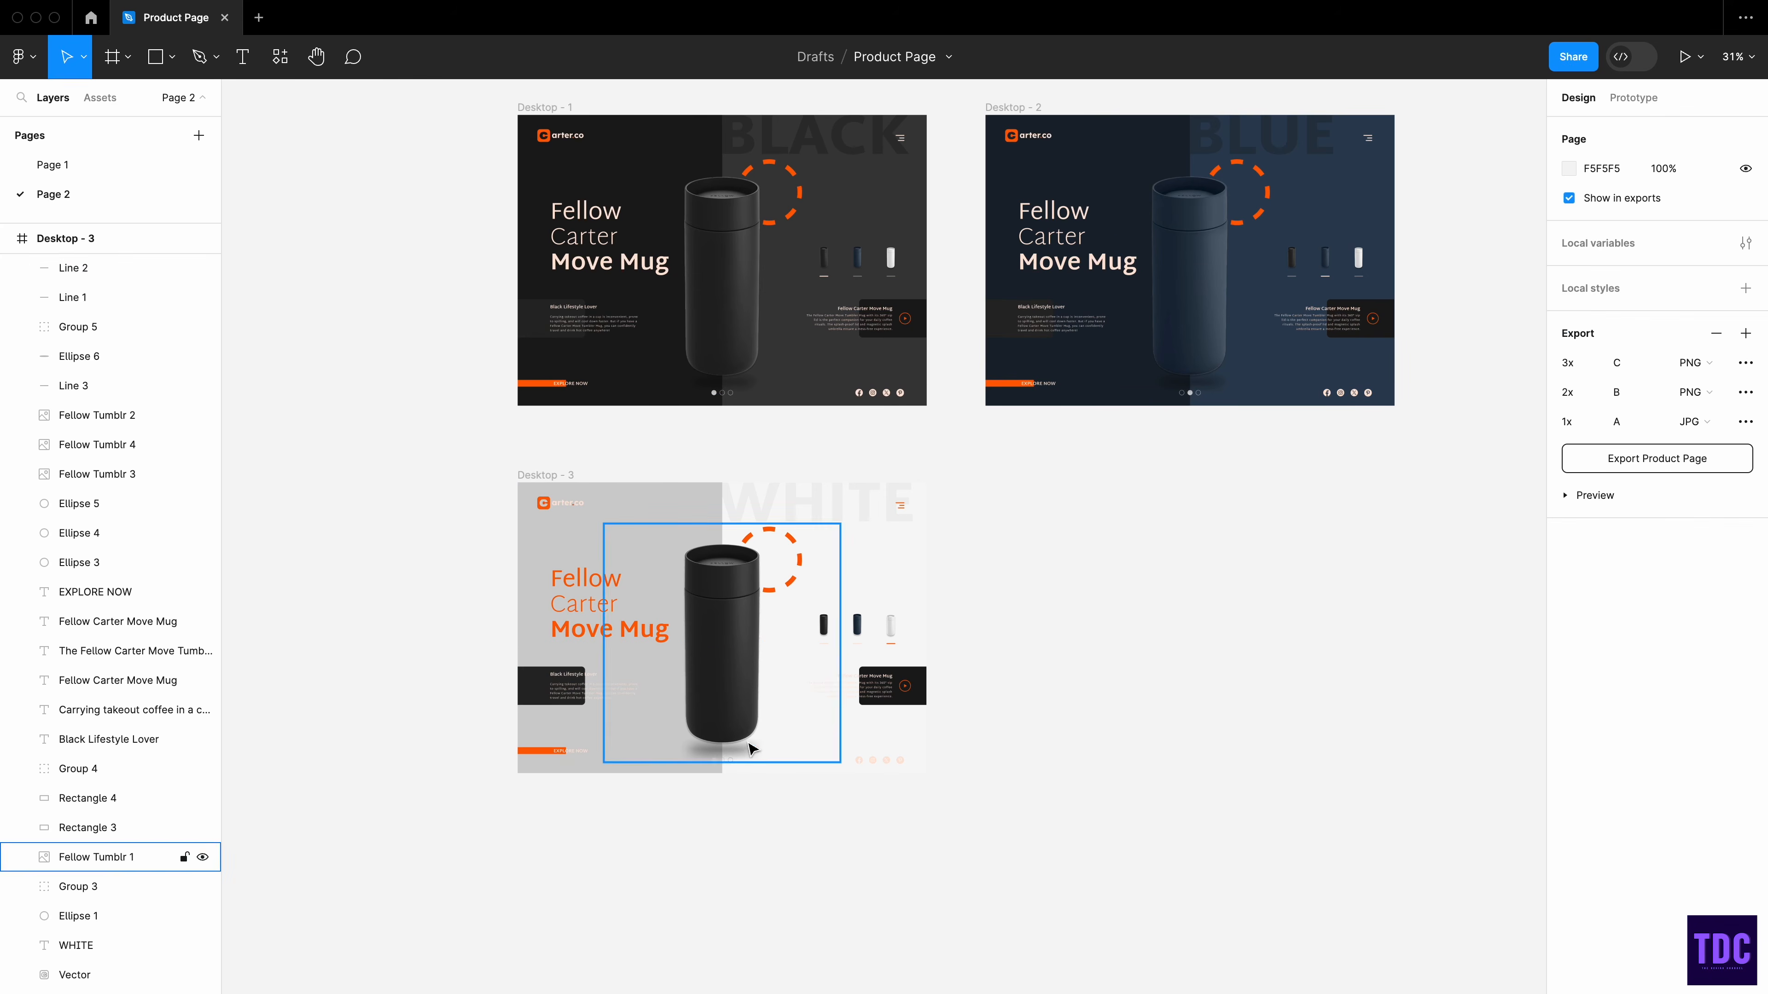
# - Fill the rectangle behind the Black Lifestyle Lover text in Desktop - 3 with F8F8F8 sampled from the light background half
pyautogui.scroll(-1, 738, 697)
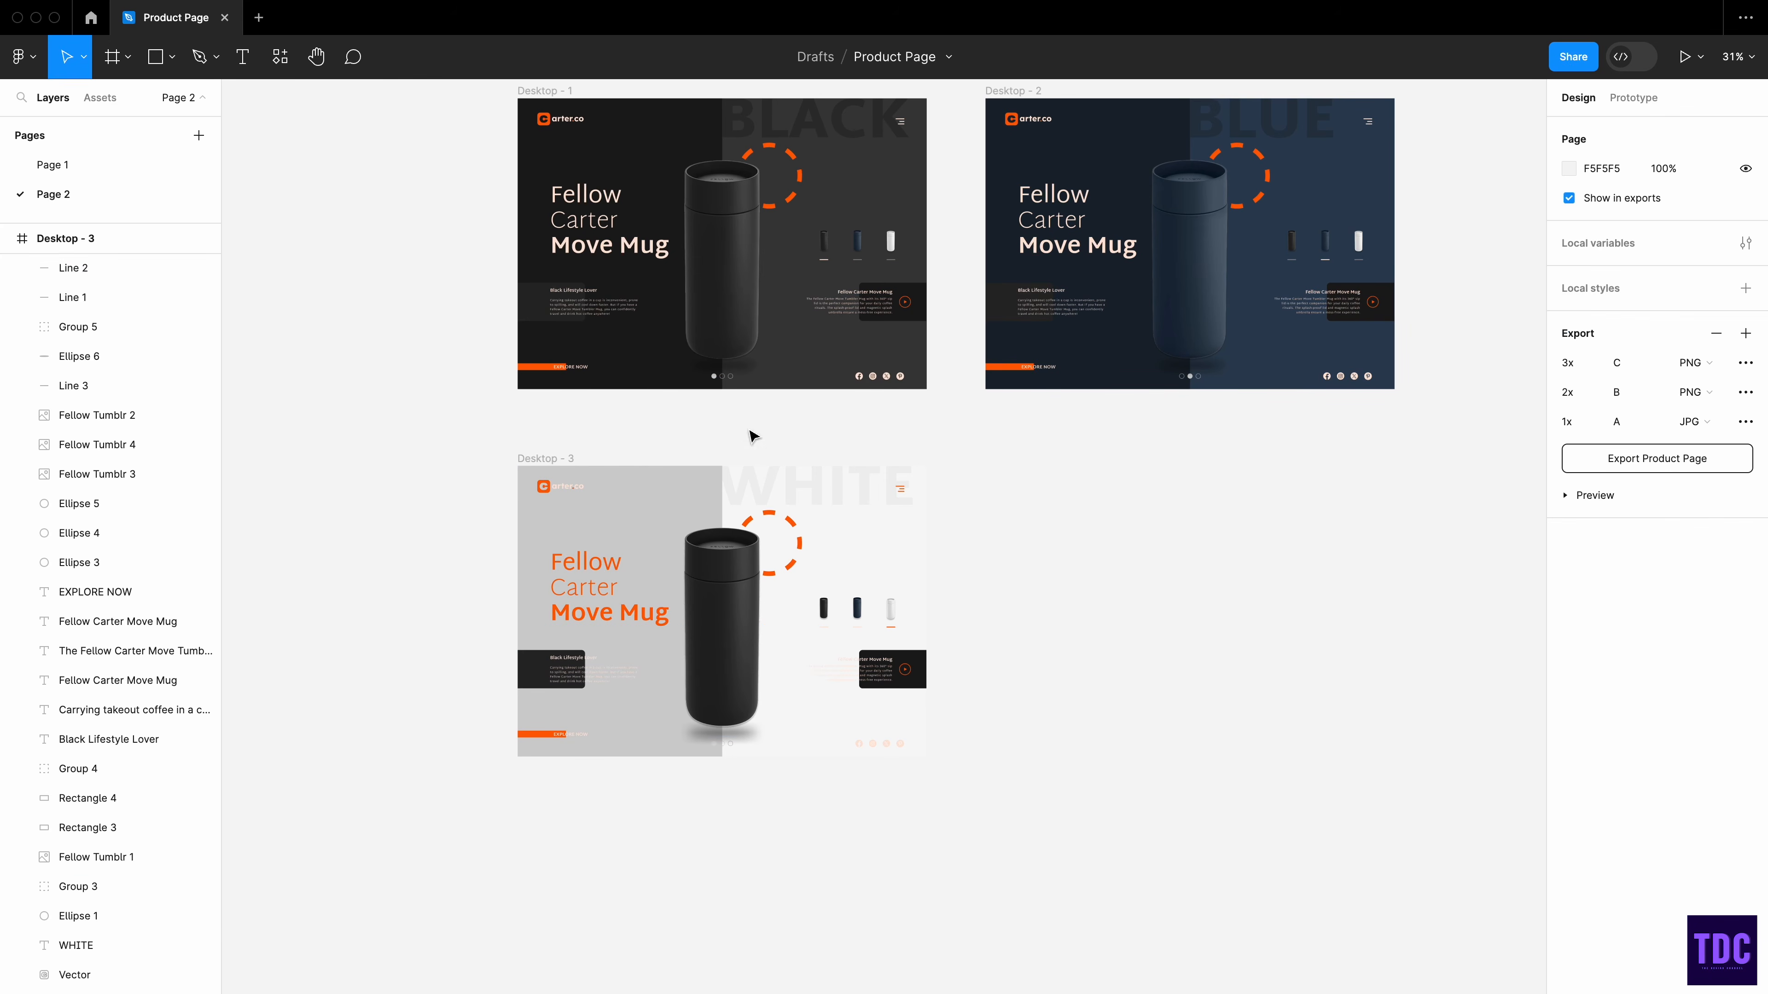
pyautogui.click(531, 672)
pyautogui.click(1572, 508)
pyautogui.click(1352, 773)
pyautogui.click(816, 699)
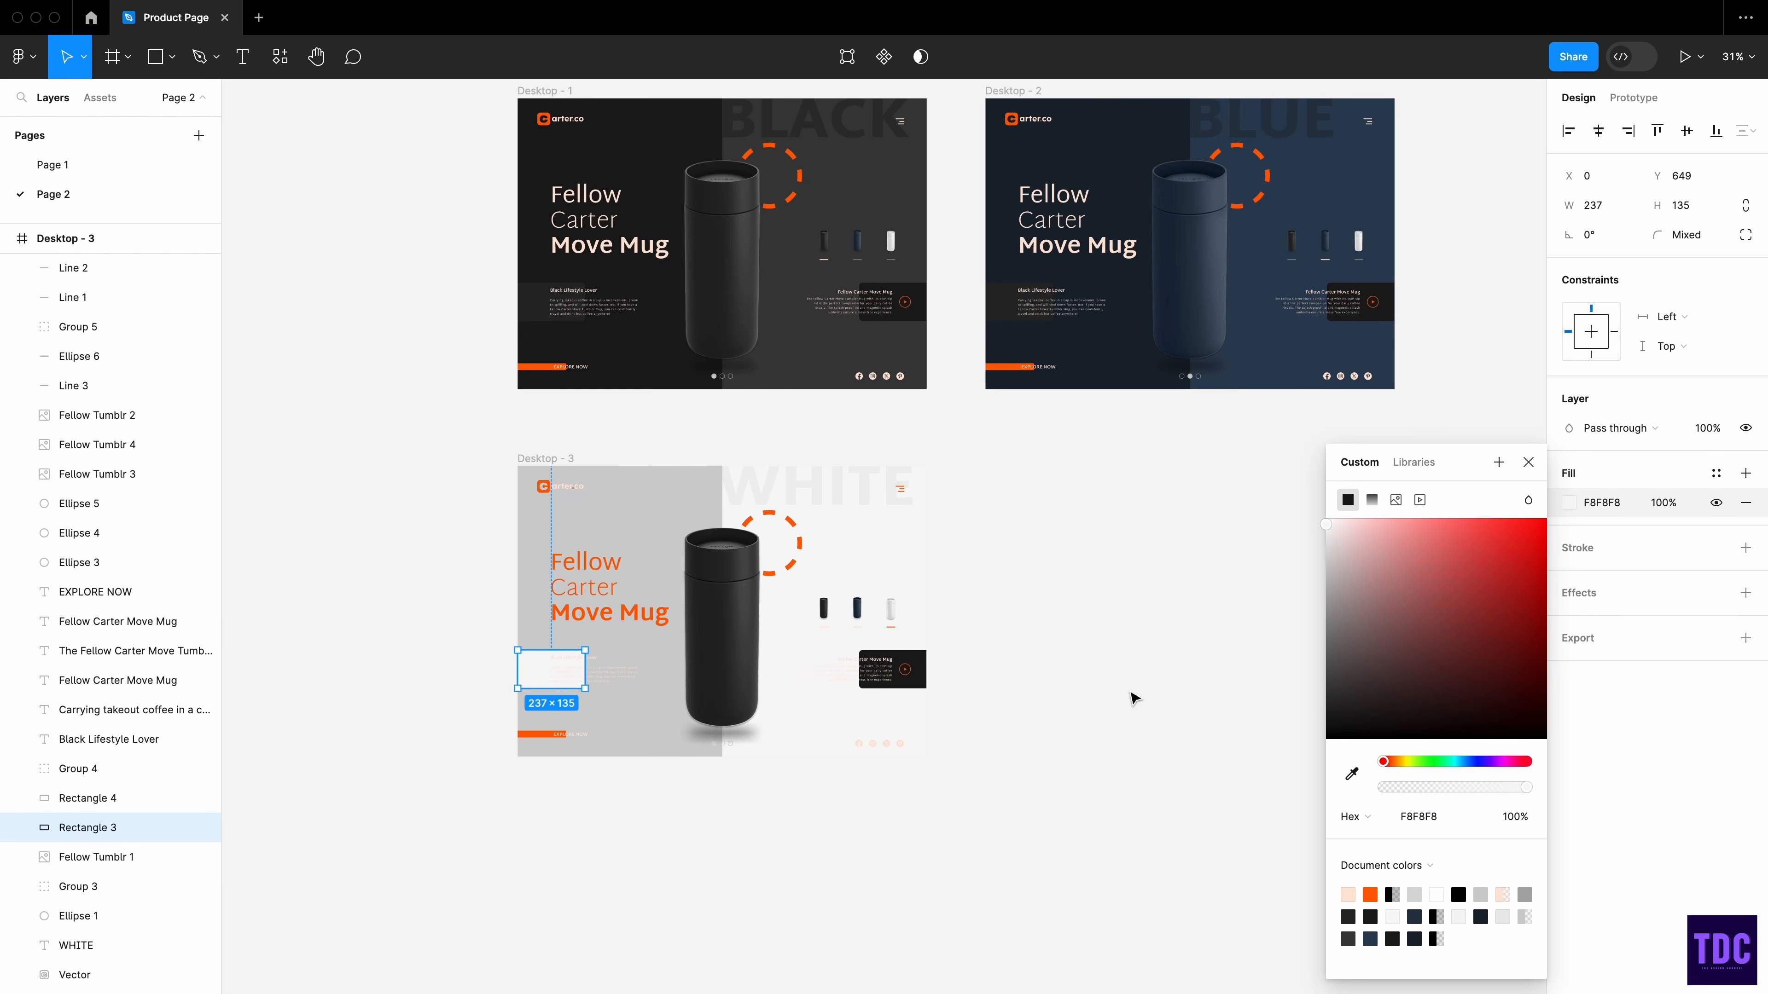
# - Fill the rectangle behind the play icon in Desktop - 3 with CFCFCF sampled from the grey background half
pyautogui.click(925, 668)
pyautogui.click(1570, 502)
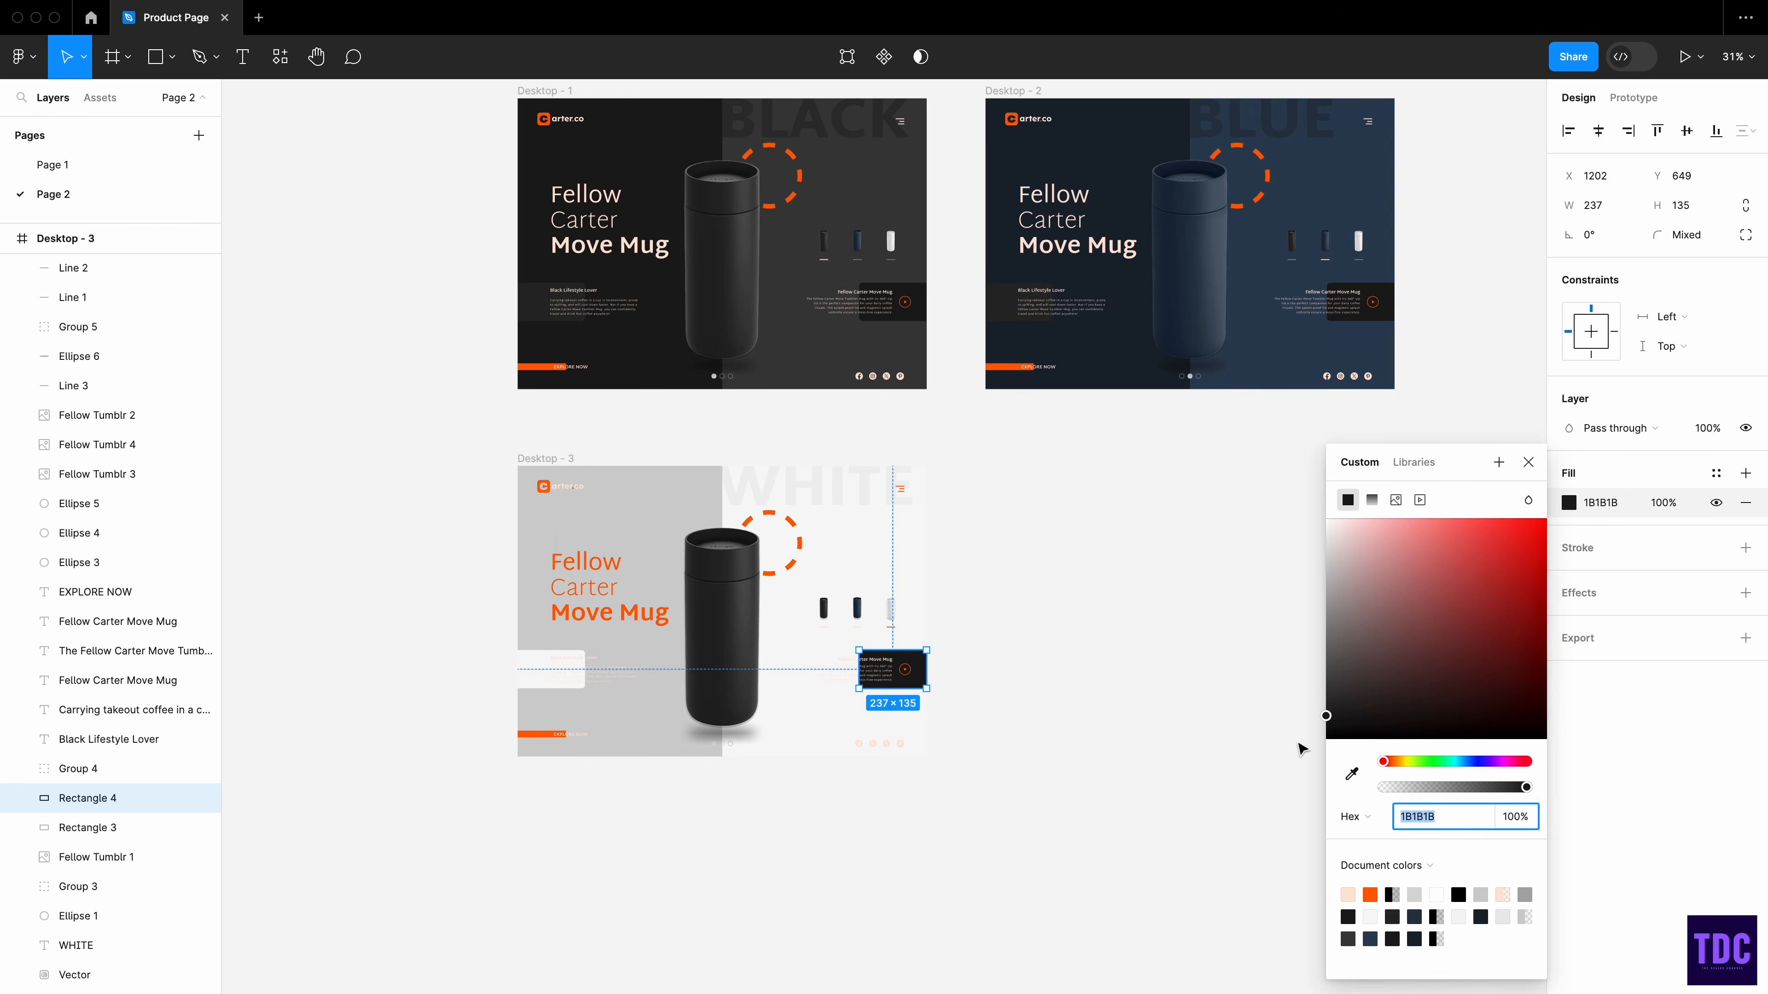
pyautogui.click(1352, 773)
pyautogui.click(713, 515)
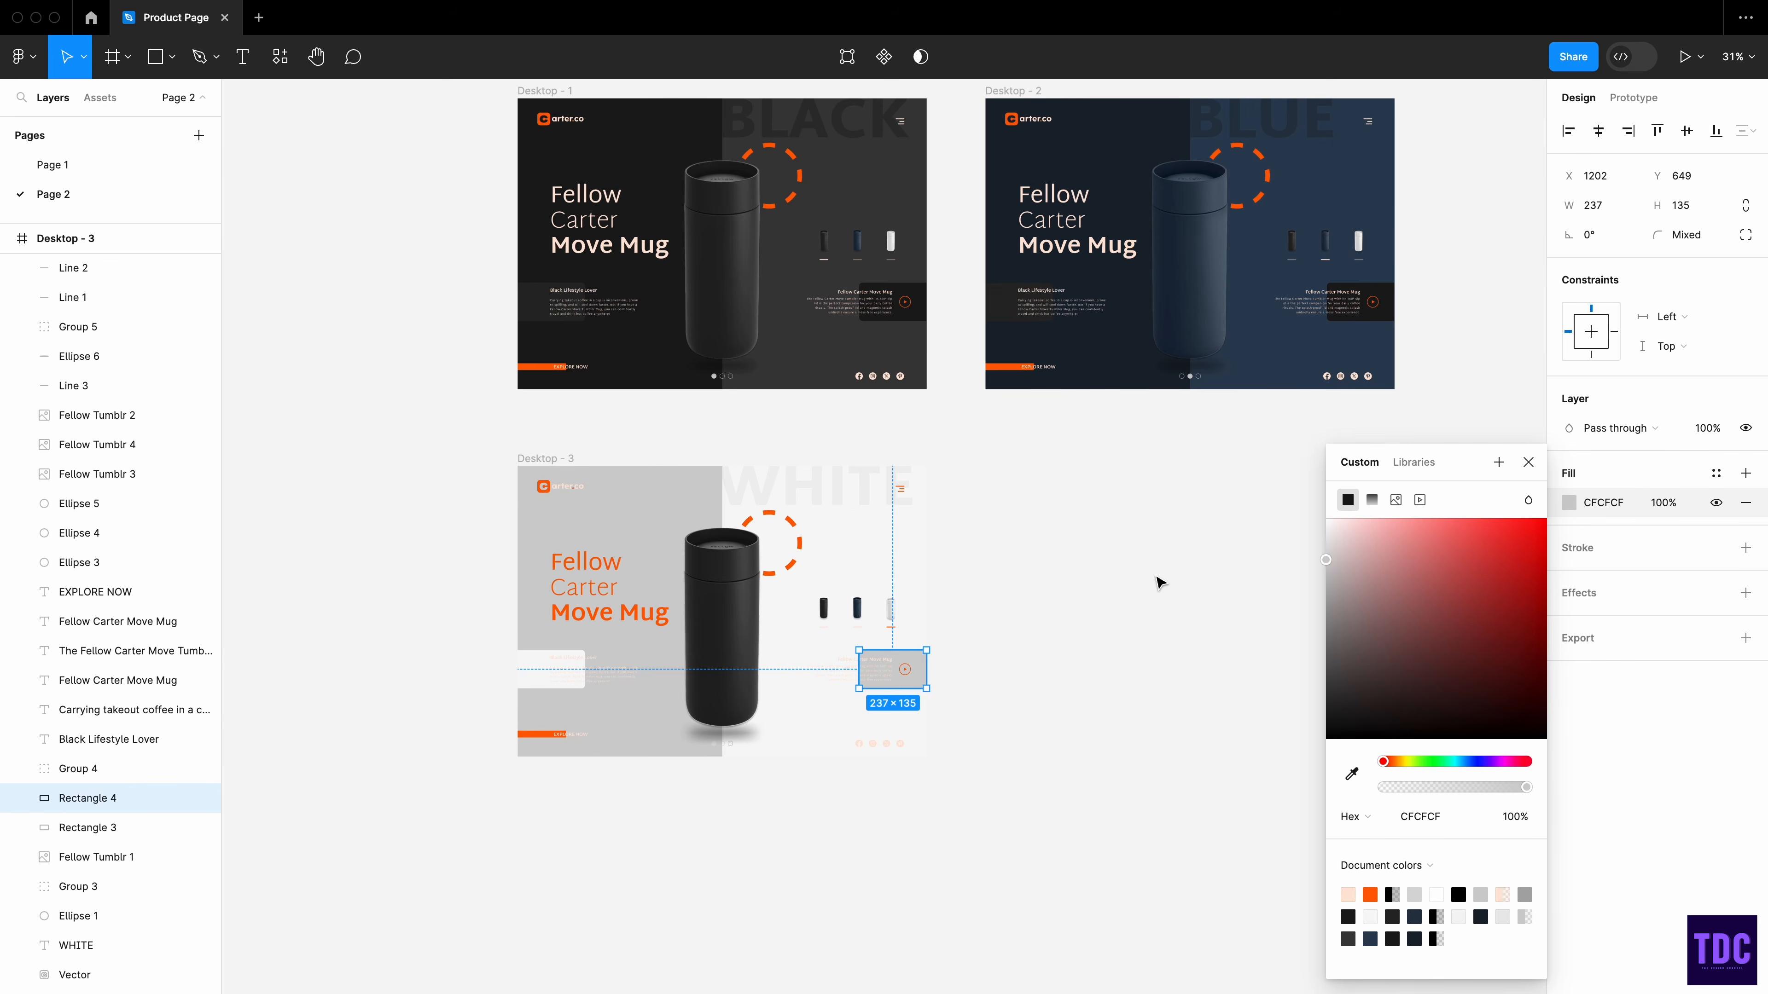
pyautogui.click(1157, 578)
# - Colour the Black Lifestyle Lover and small Fellow Carter Move Mug headings and their paragraphs in Desktop - 3 black, 000000
pyautogui.click(591, 660)
pyautogui.keyDown('shift'); pyautogui.click(618, 677); pyautogui.keyUp('shift')
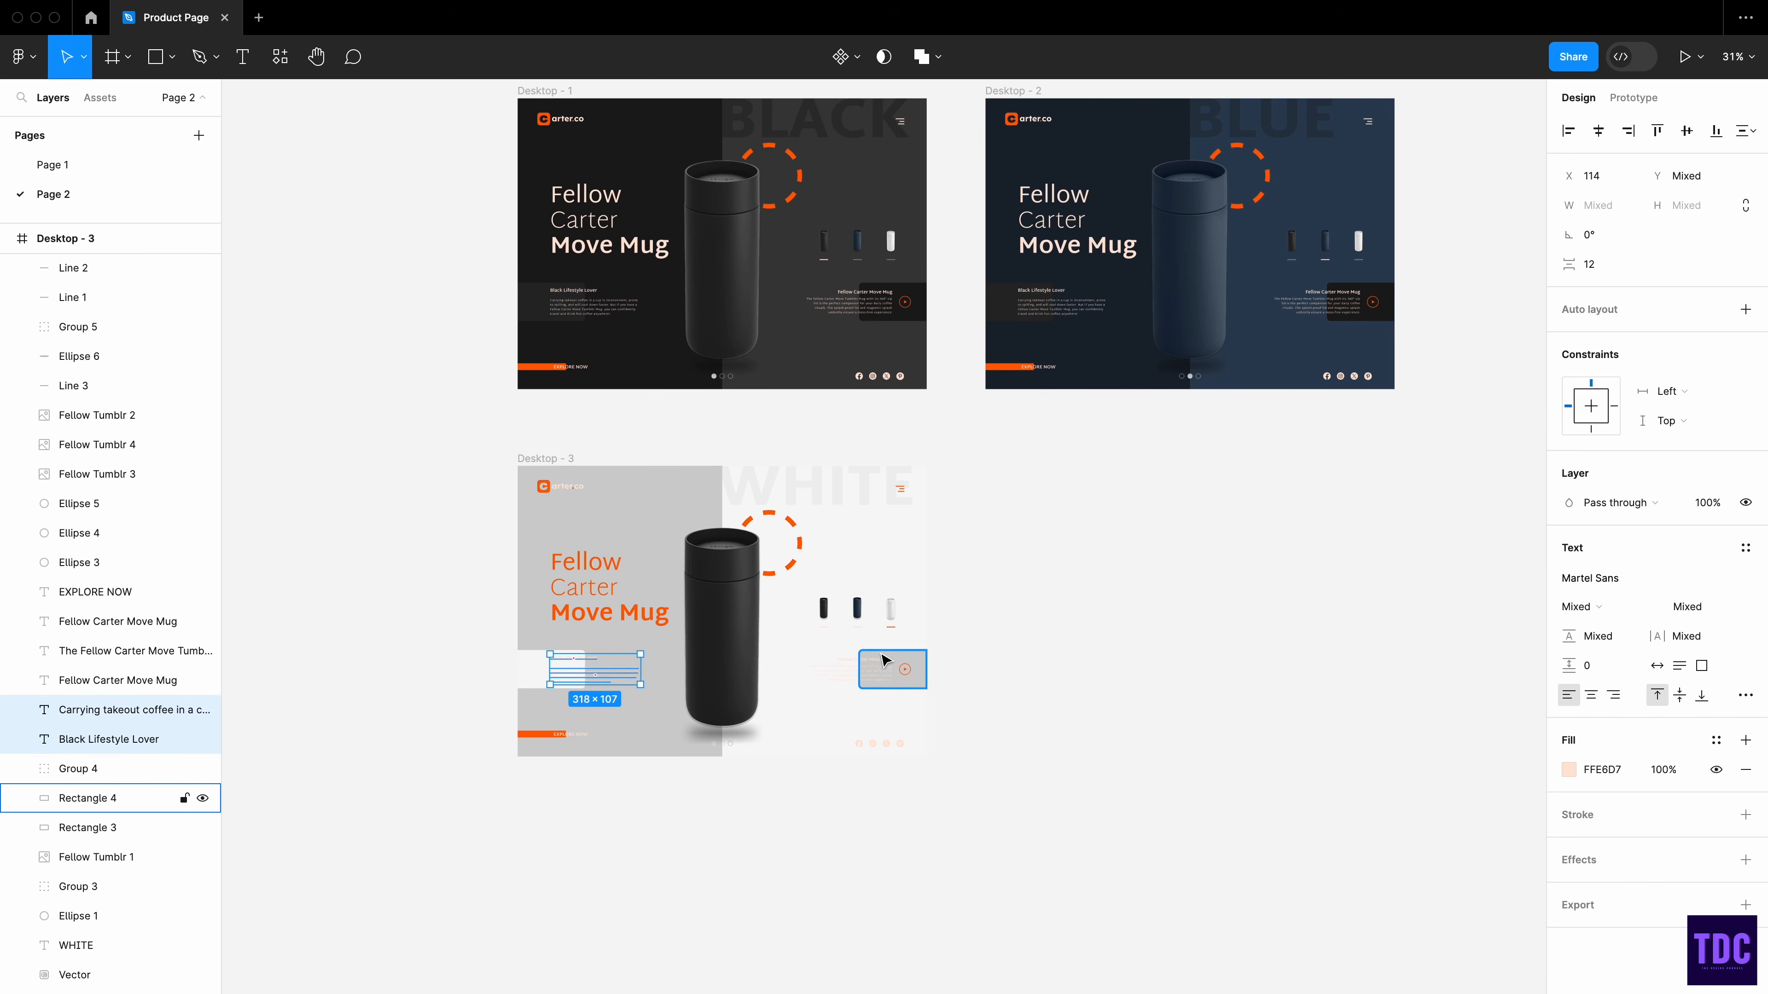
pyautogui.keyDown('shift'); pyautogui.click(883, 659); pyautogui.keyUp('shift')
pyautogui.keyDown('shift'); pyautogui.click(860, 677); pyautogui.keyUp('shift')
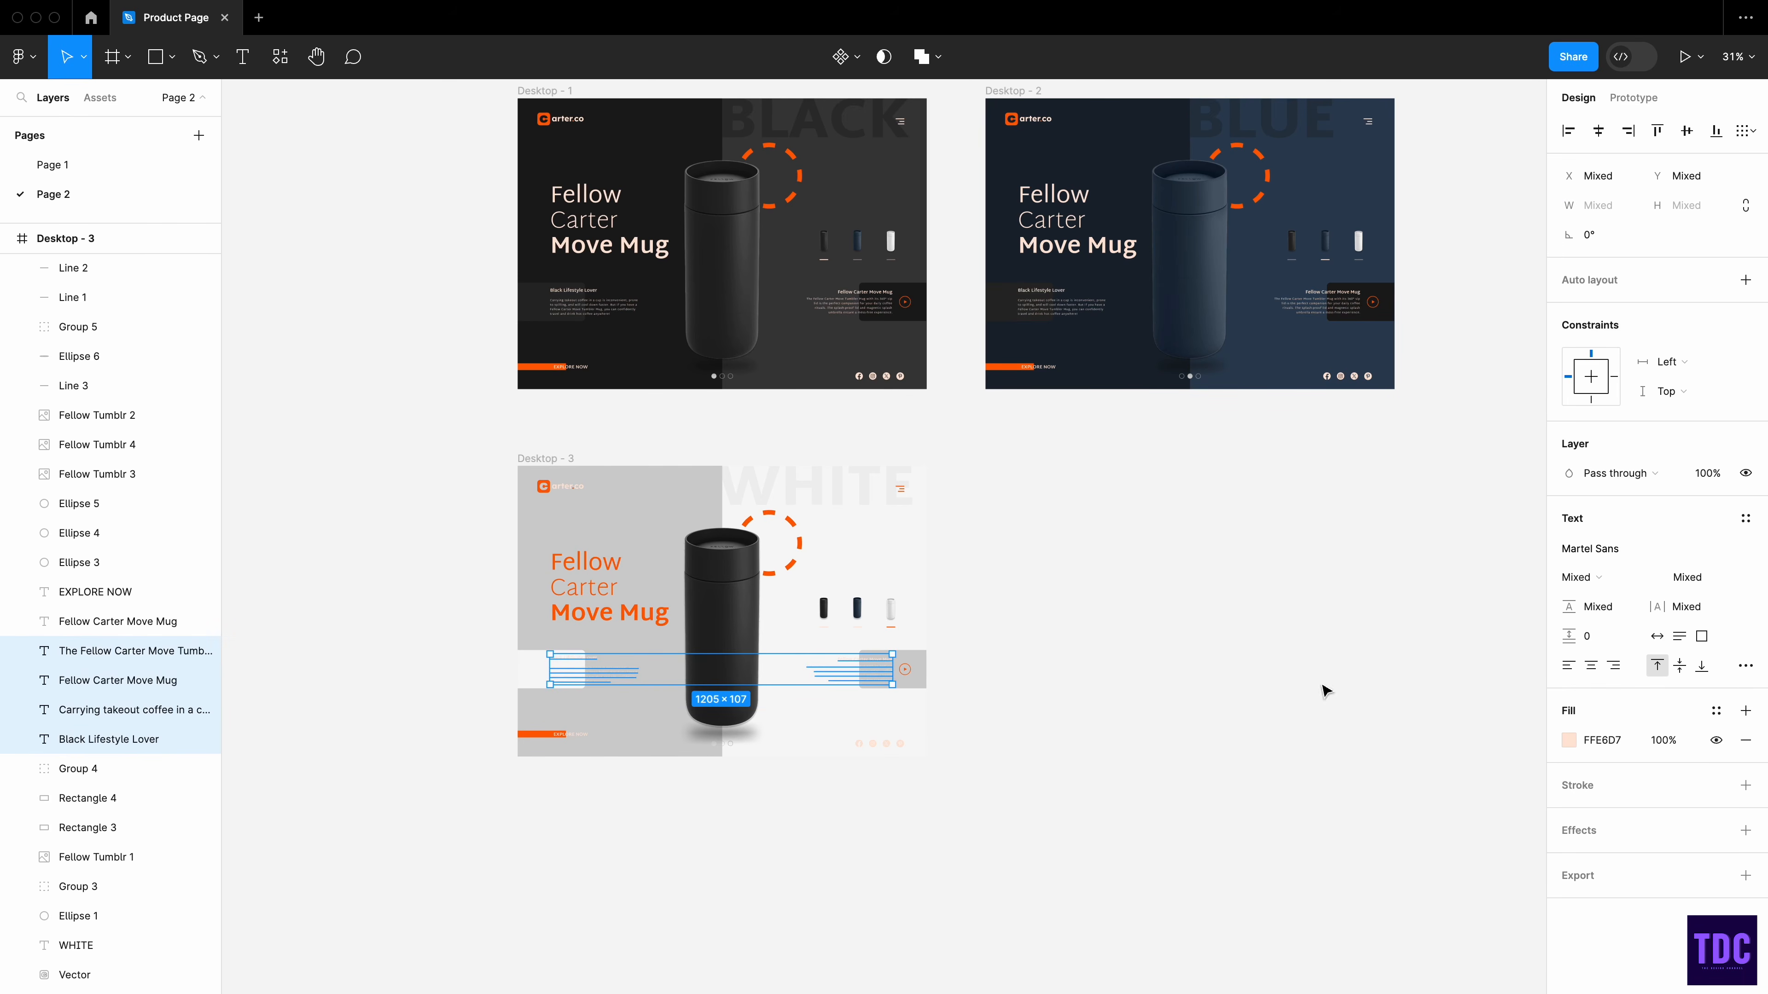
pyautogui.click(1569, 741)
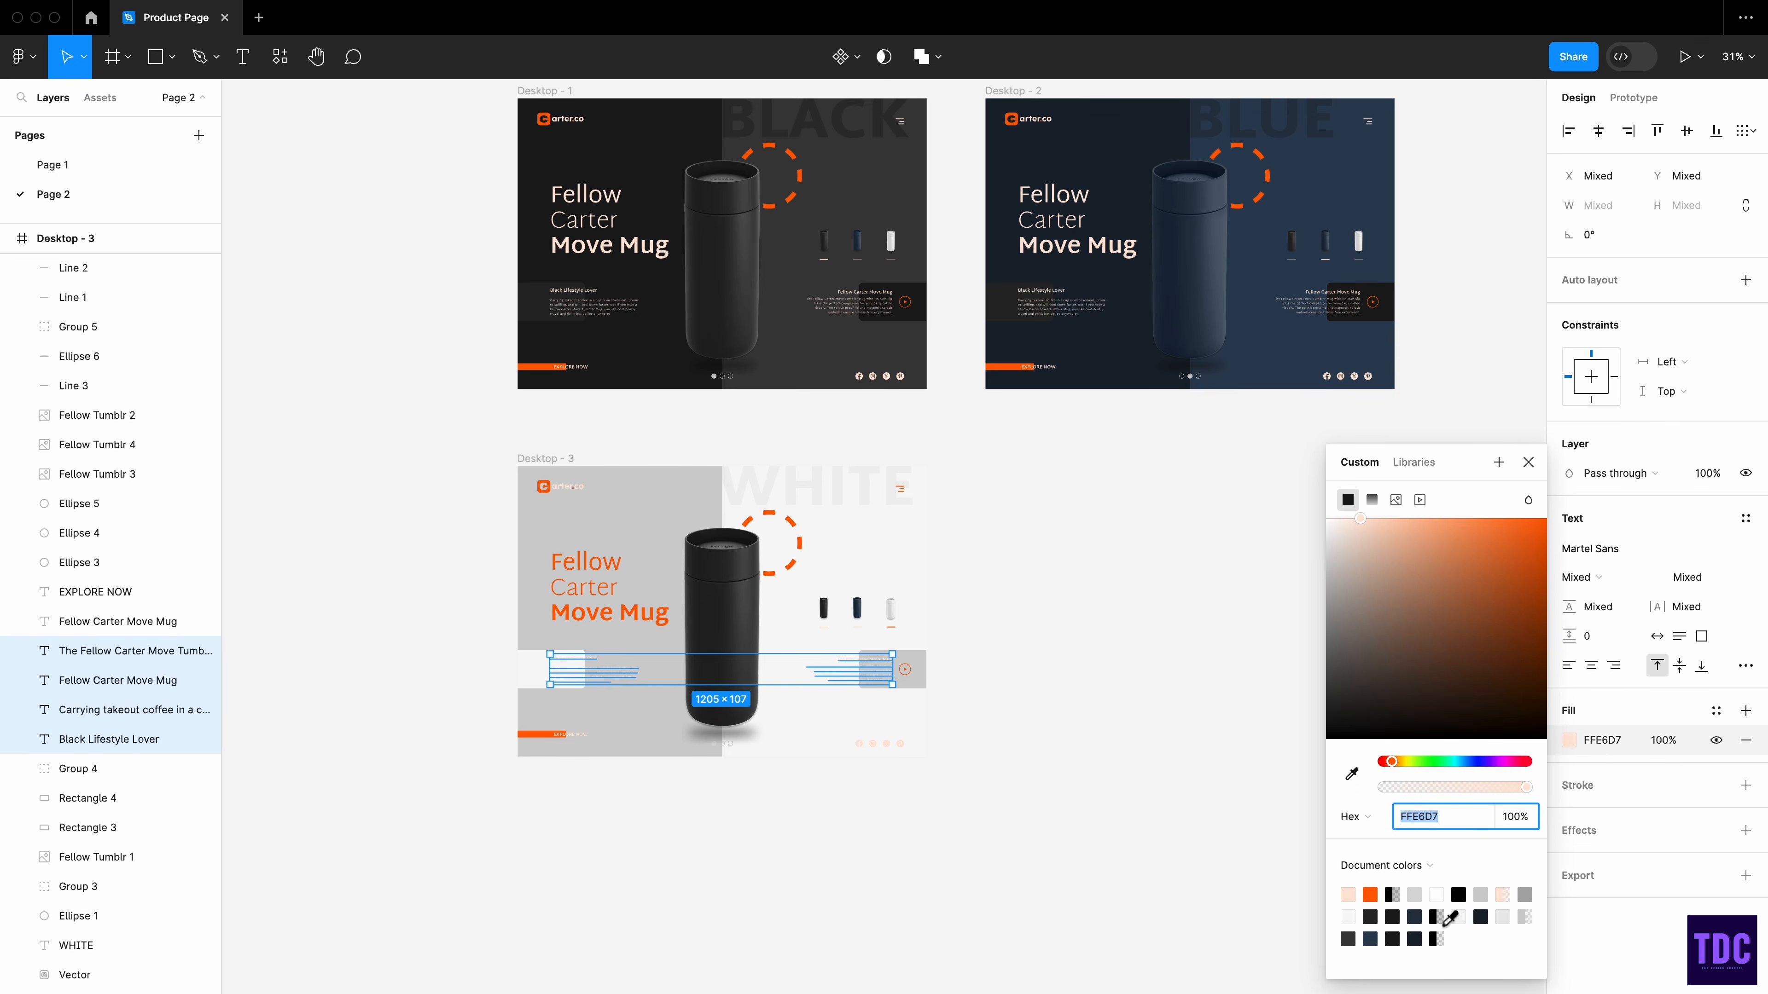
pyautogui.click(1459, 894)
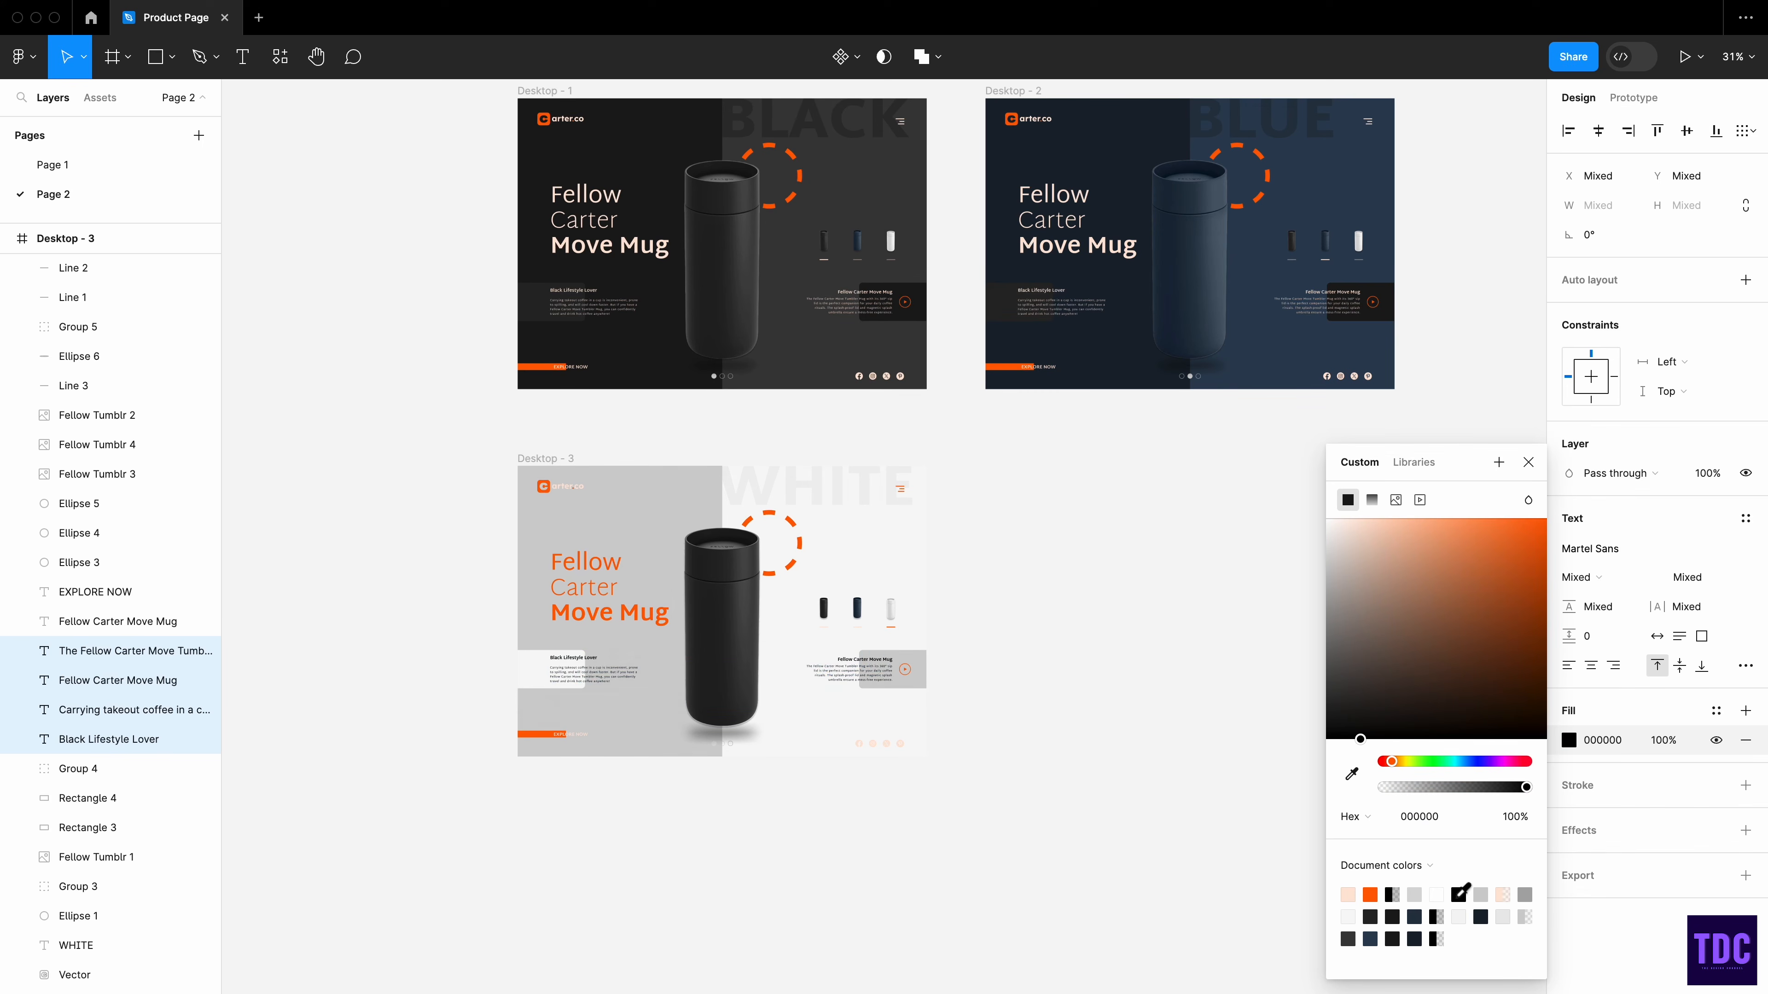
pyautogui.click(1045, 824)
# - Fill the social media icon group in Desktop - 3 with the orange document colour FF5F04
pyautogui.click(900, 744)
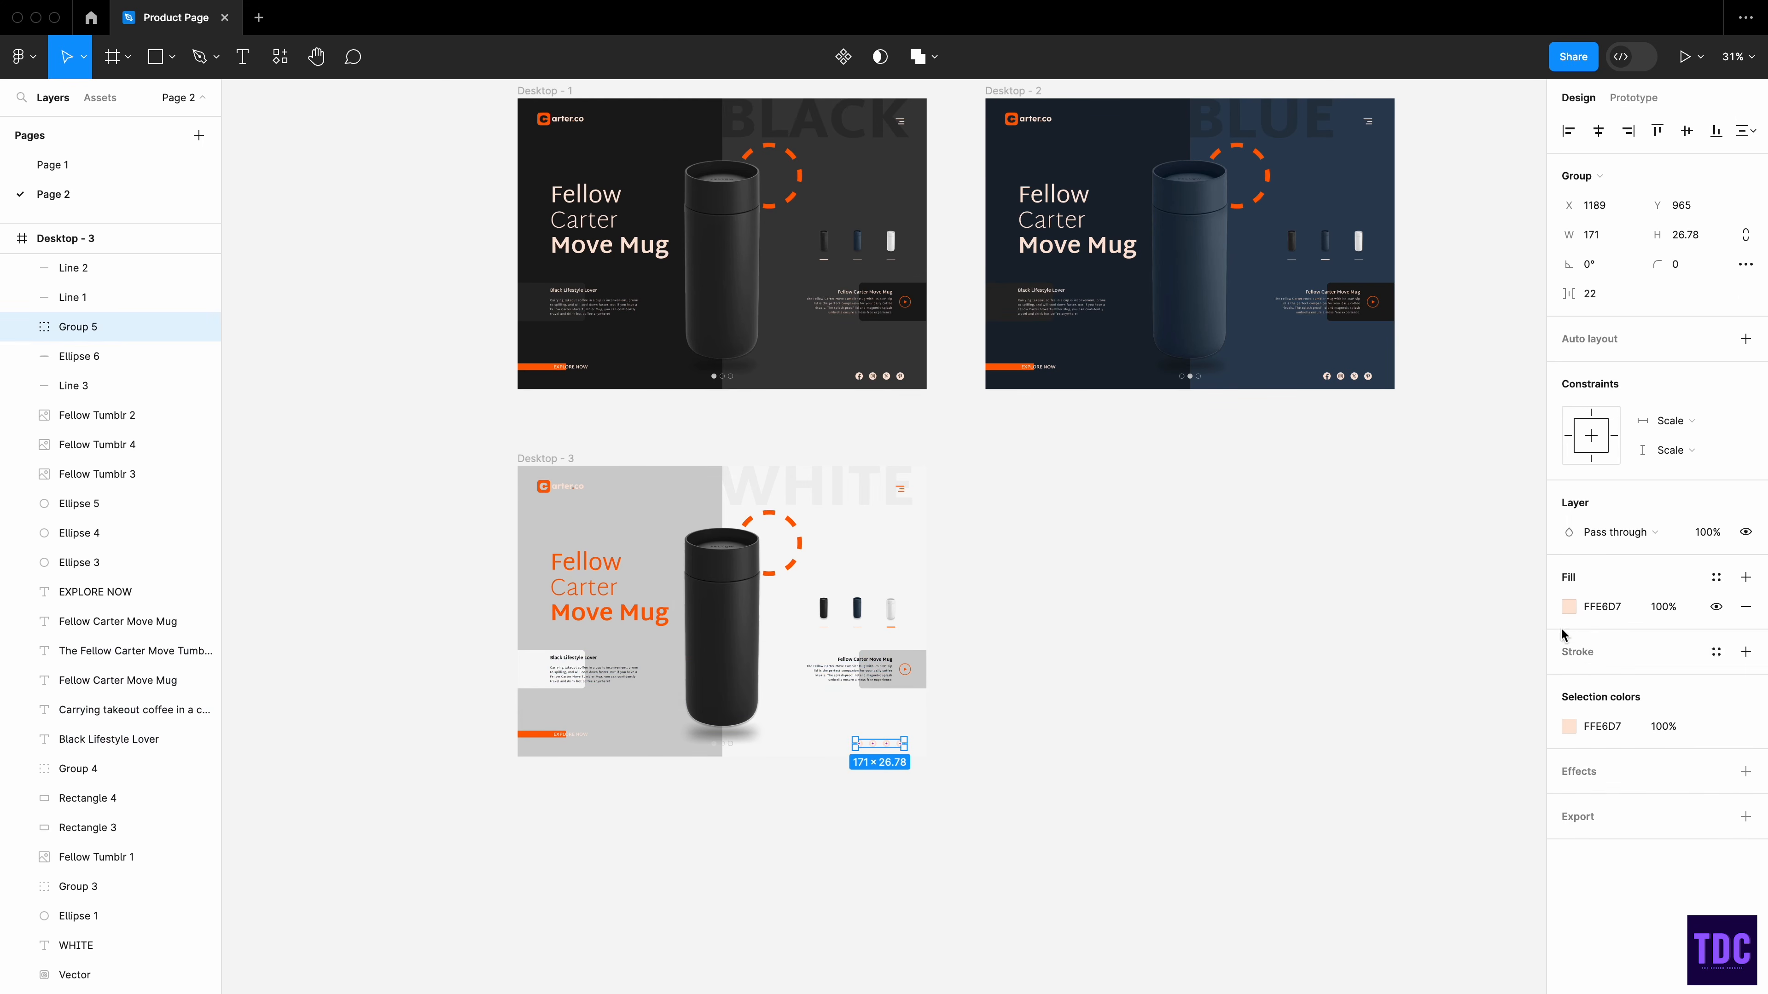
pyautogui.click(1569, 607)
pyautogui.click(1369, 894)
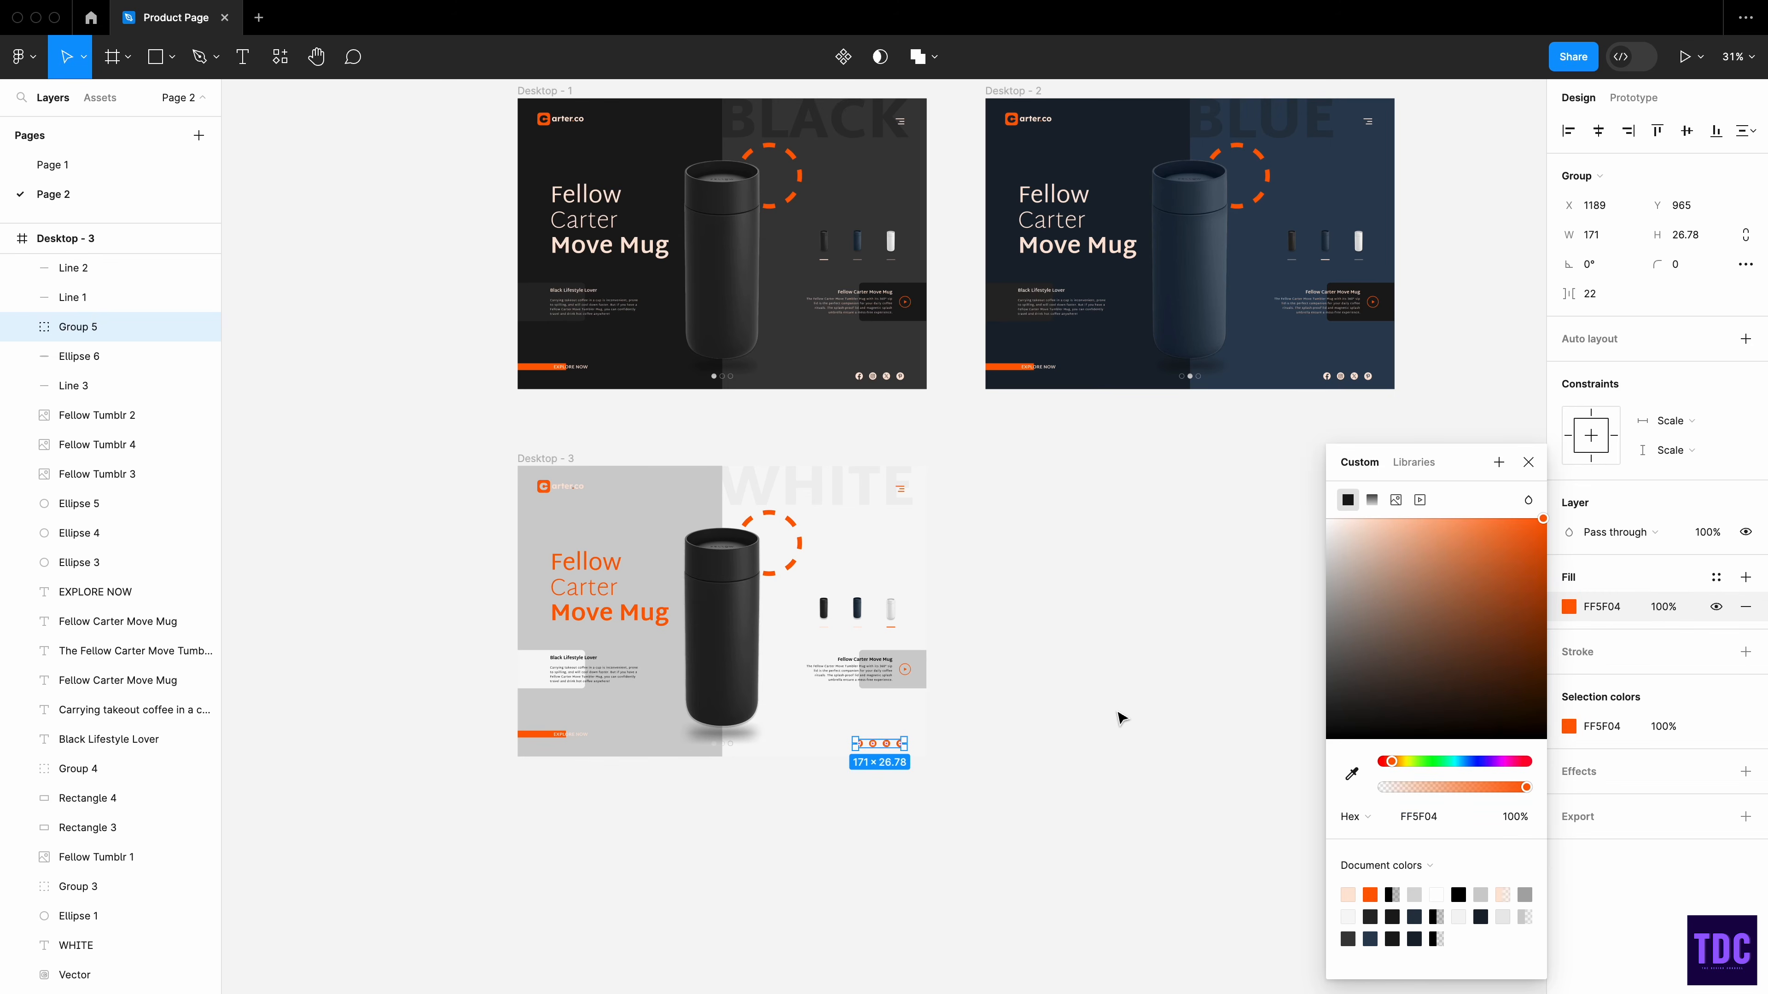
pyautogui.click(1123, 714)
# - Change all fill and stroke colours of the three pagination dots beneath the Desktop - 3 mug to FF5F04
pyautogui.click(721, 744)
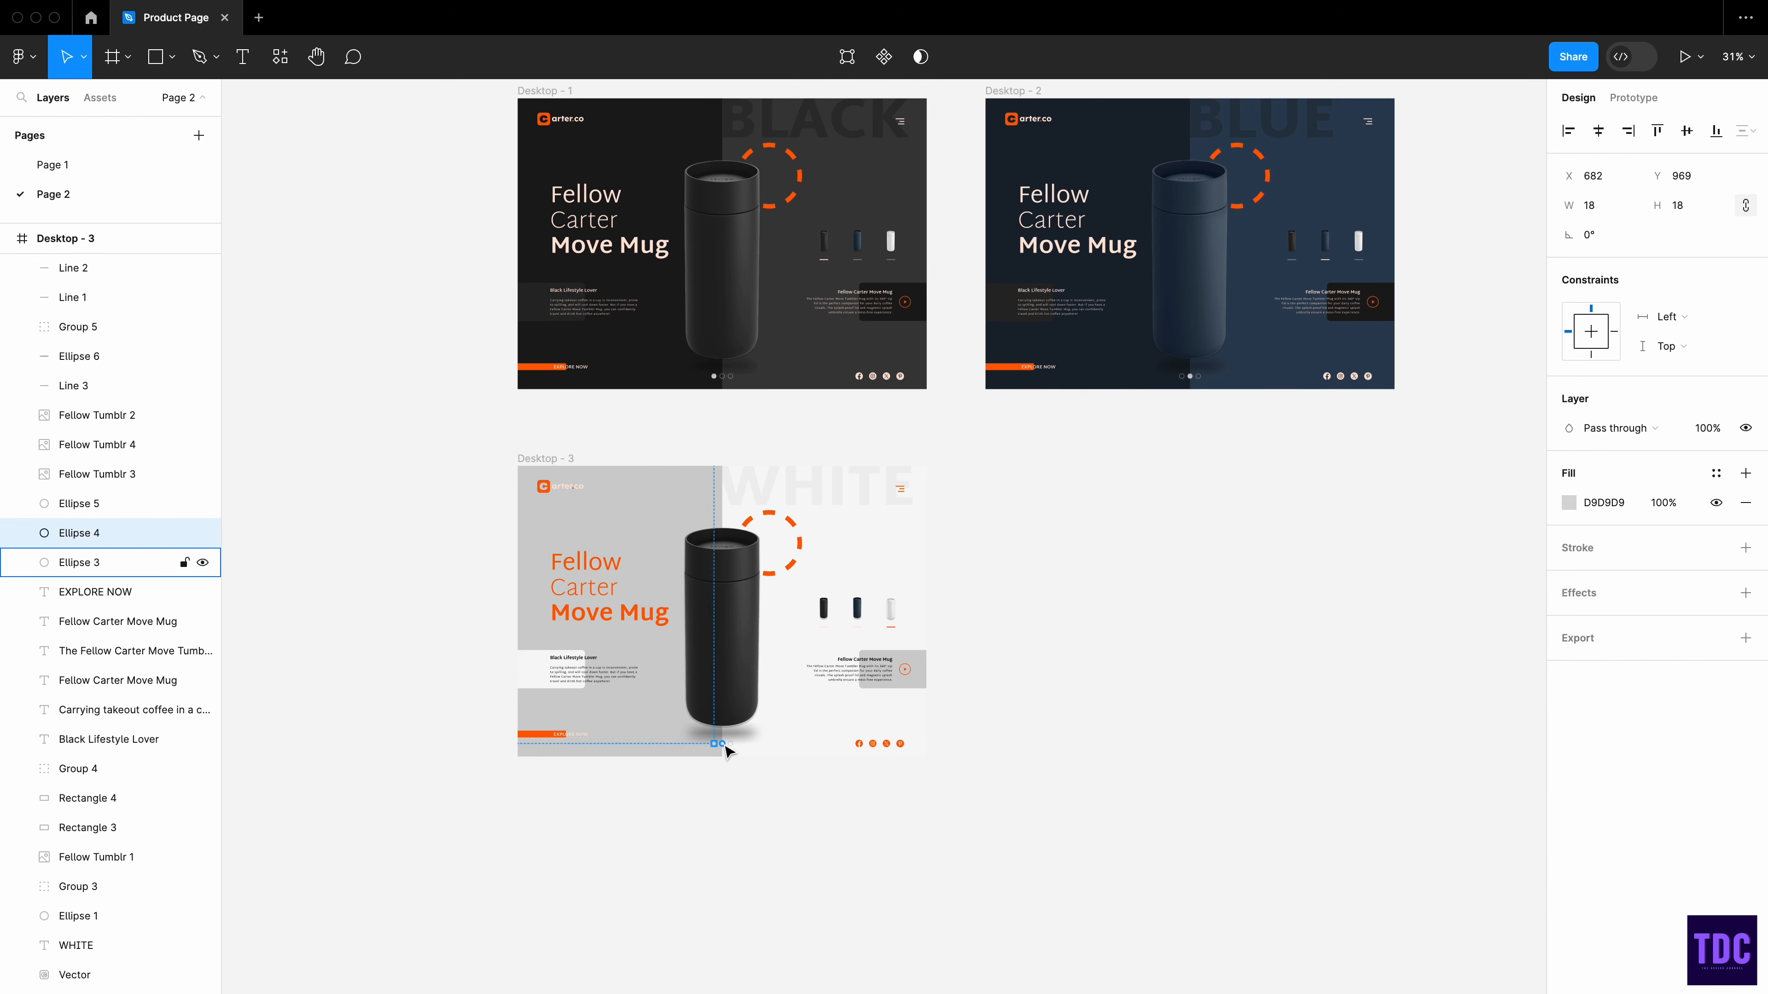
pyautogui.keyDown('shift'); pyautogui.click(729, 745); pyautogui.keyUp('shift')
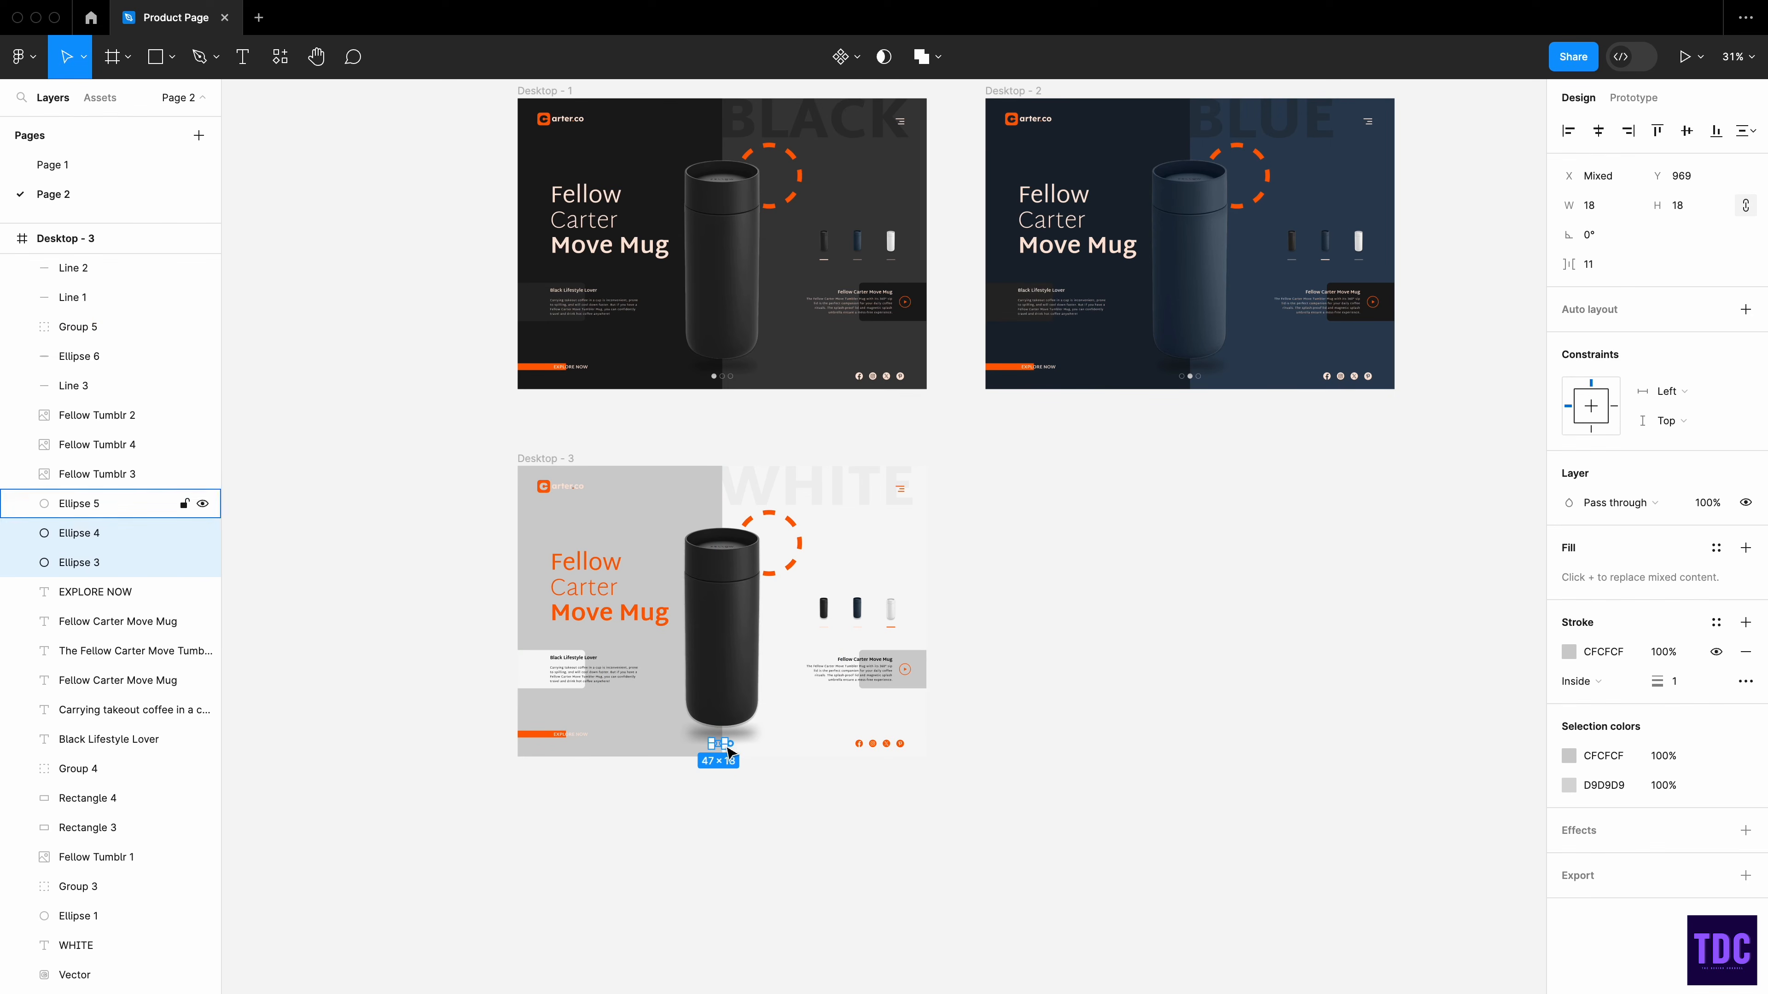
pyautogui.keyDown('shift'); pyautogui.click(734, 744); pyautogui.keyUp('shift')
pyautogui.scroll(5, 734, 780)
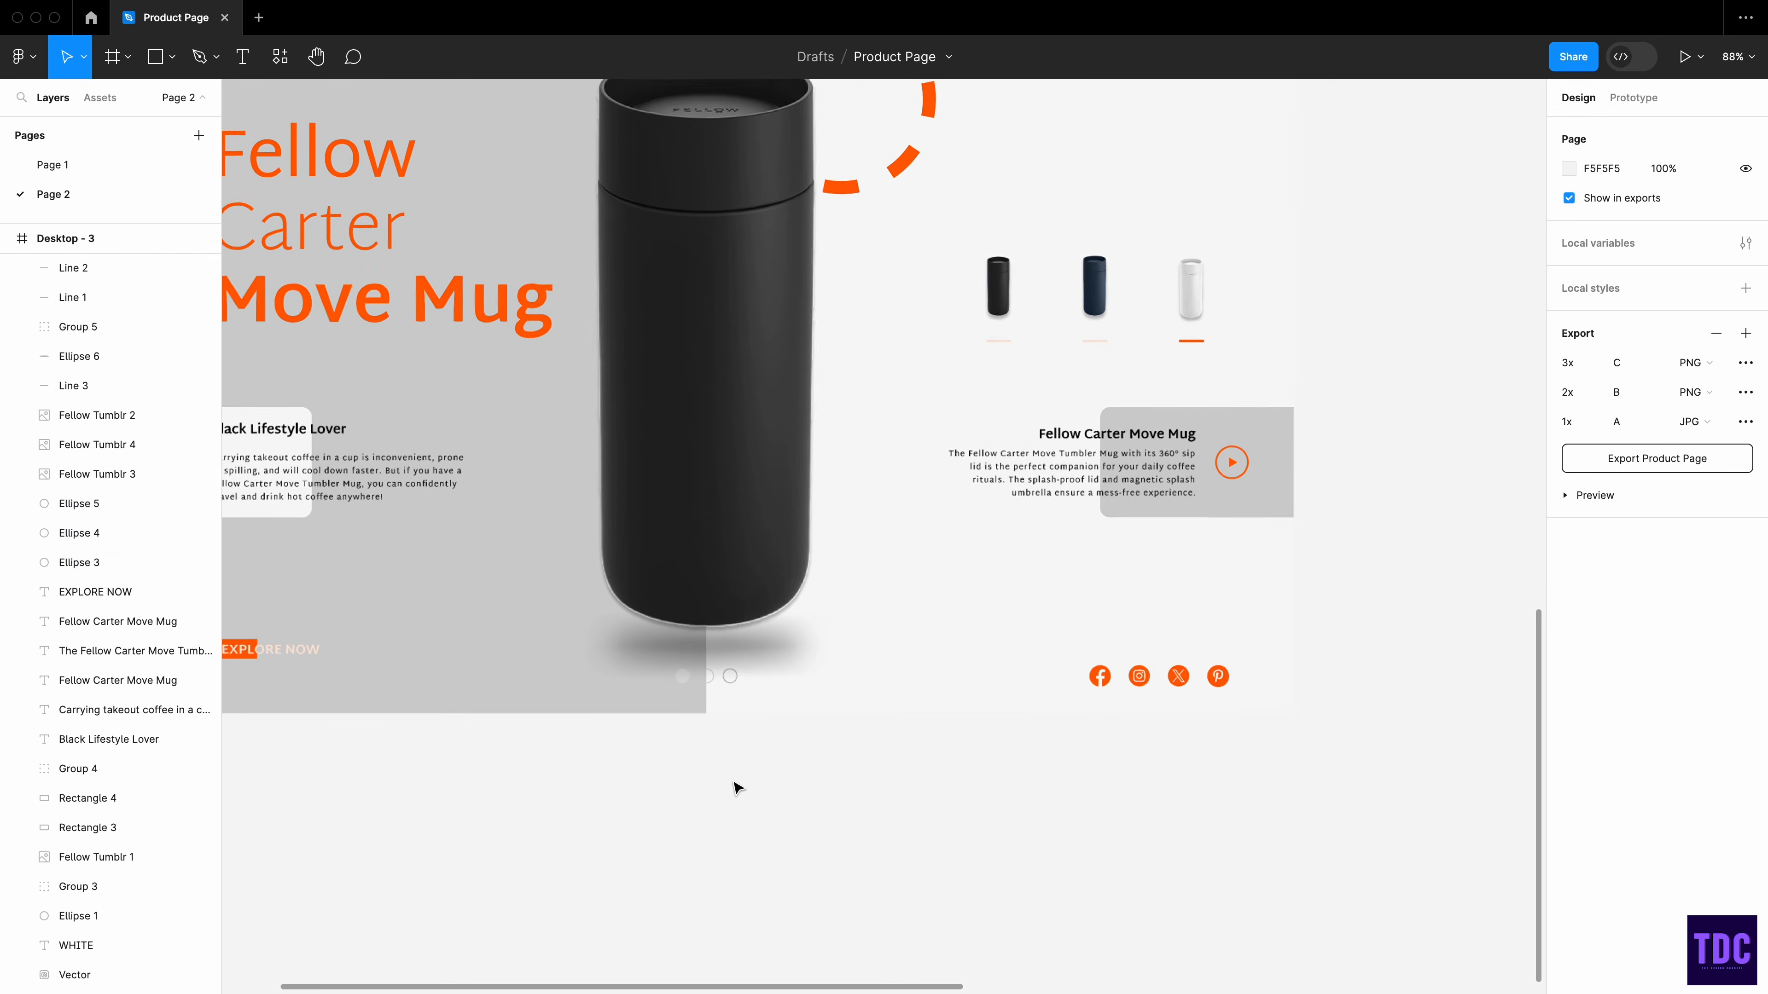
pyautogui.click(733, 681)
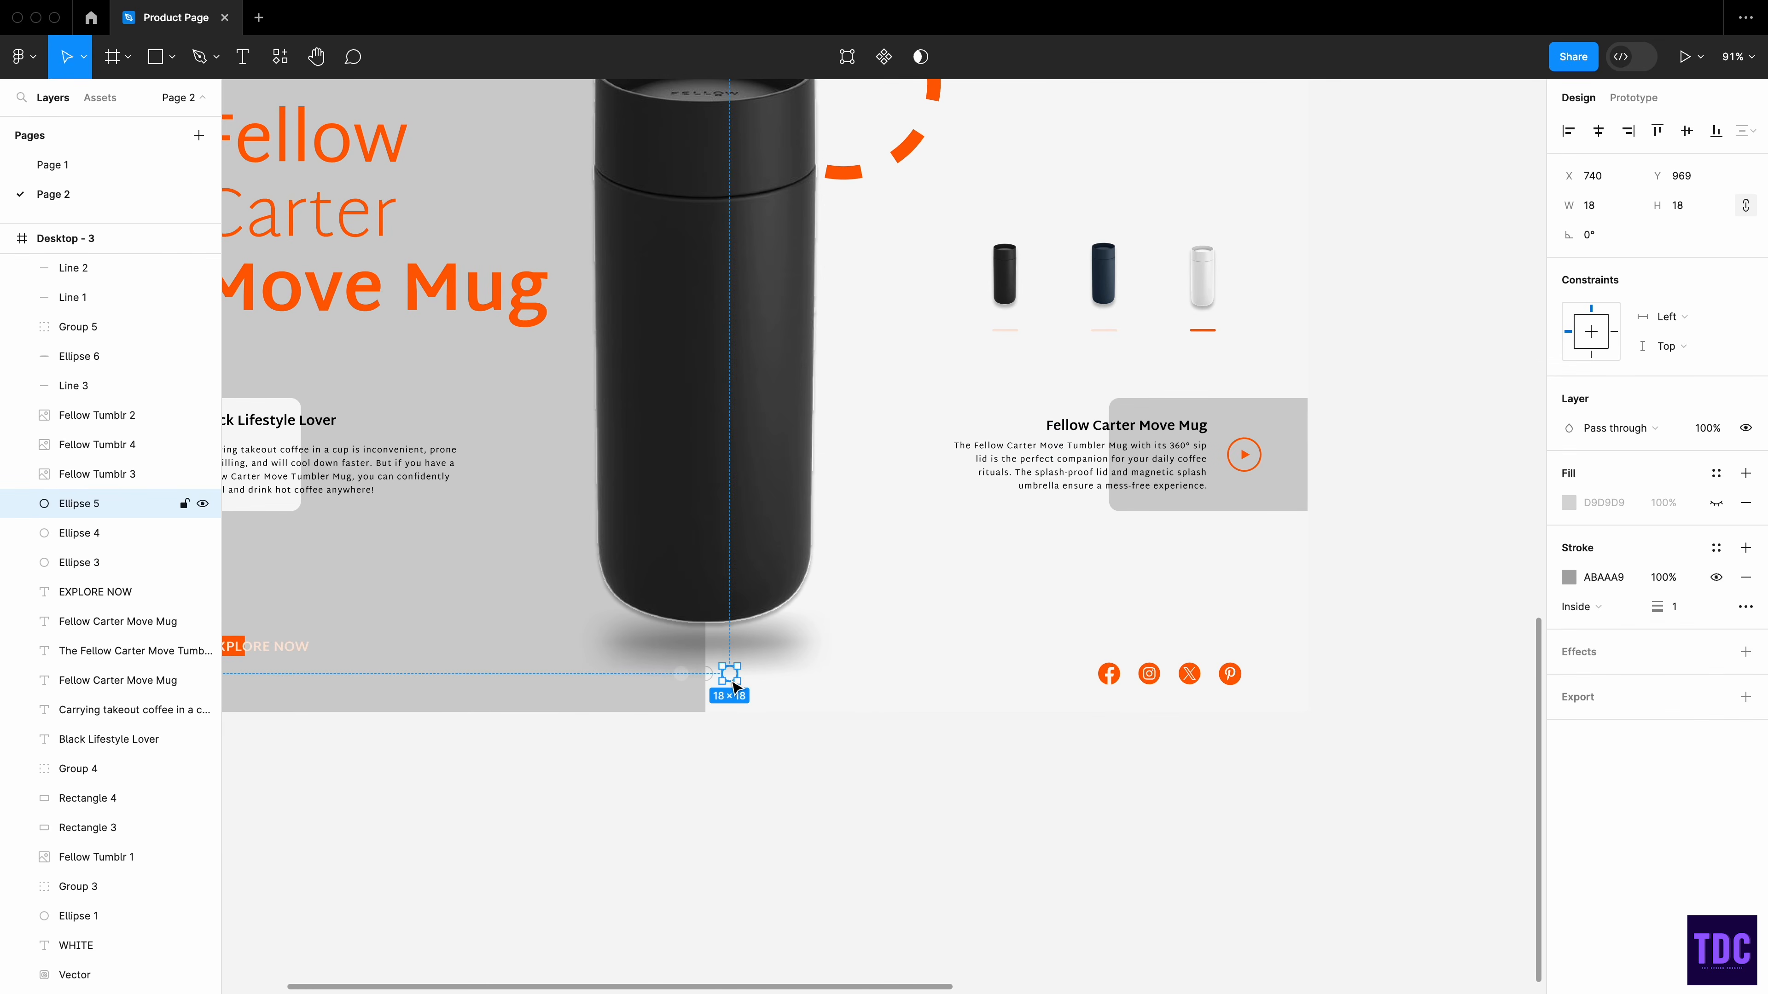
pyautogui.keyDown('shift'); pyautogui.click(706, 674); pyautogui.keyUp('shift')
pyautogui.keyDown('shift'); pyautogui.click(682, 674); pyautogui.keyUp('shift')
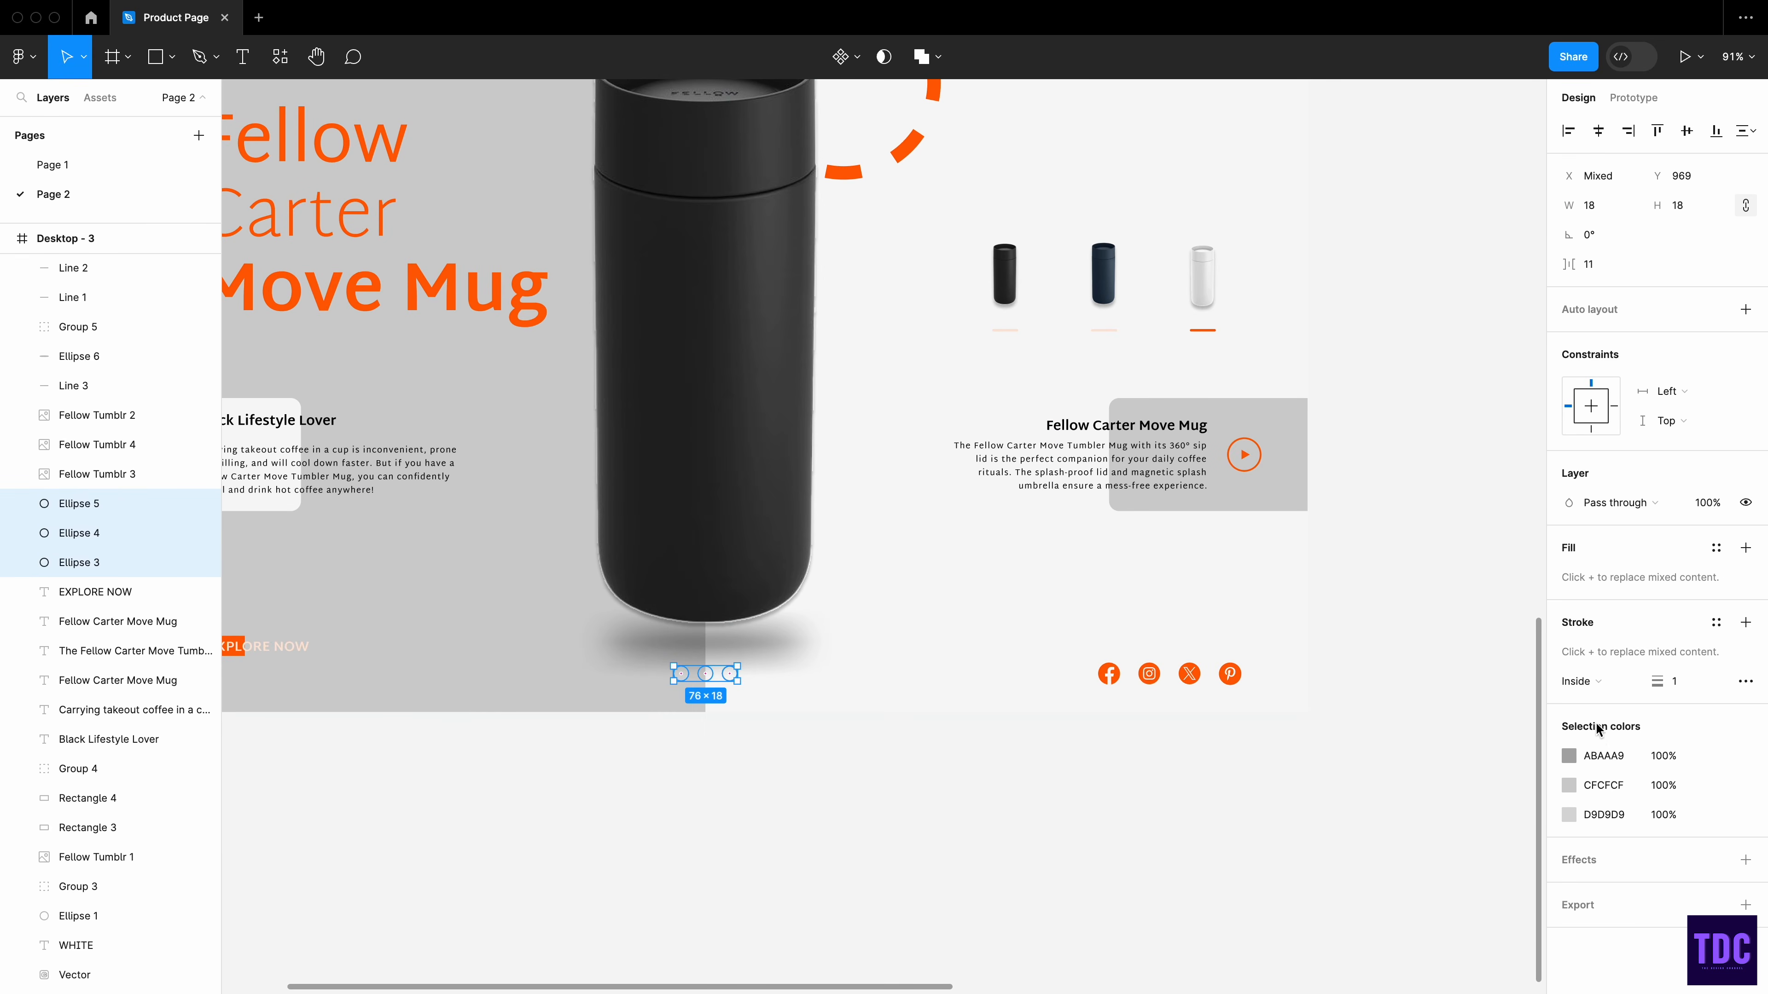
pyautogui.click(1570, 757)
pyautogui.click(1372, 897)
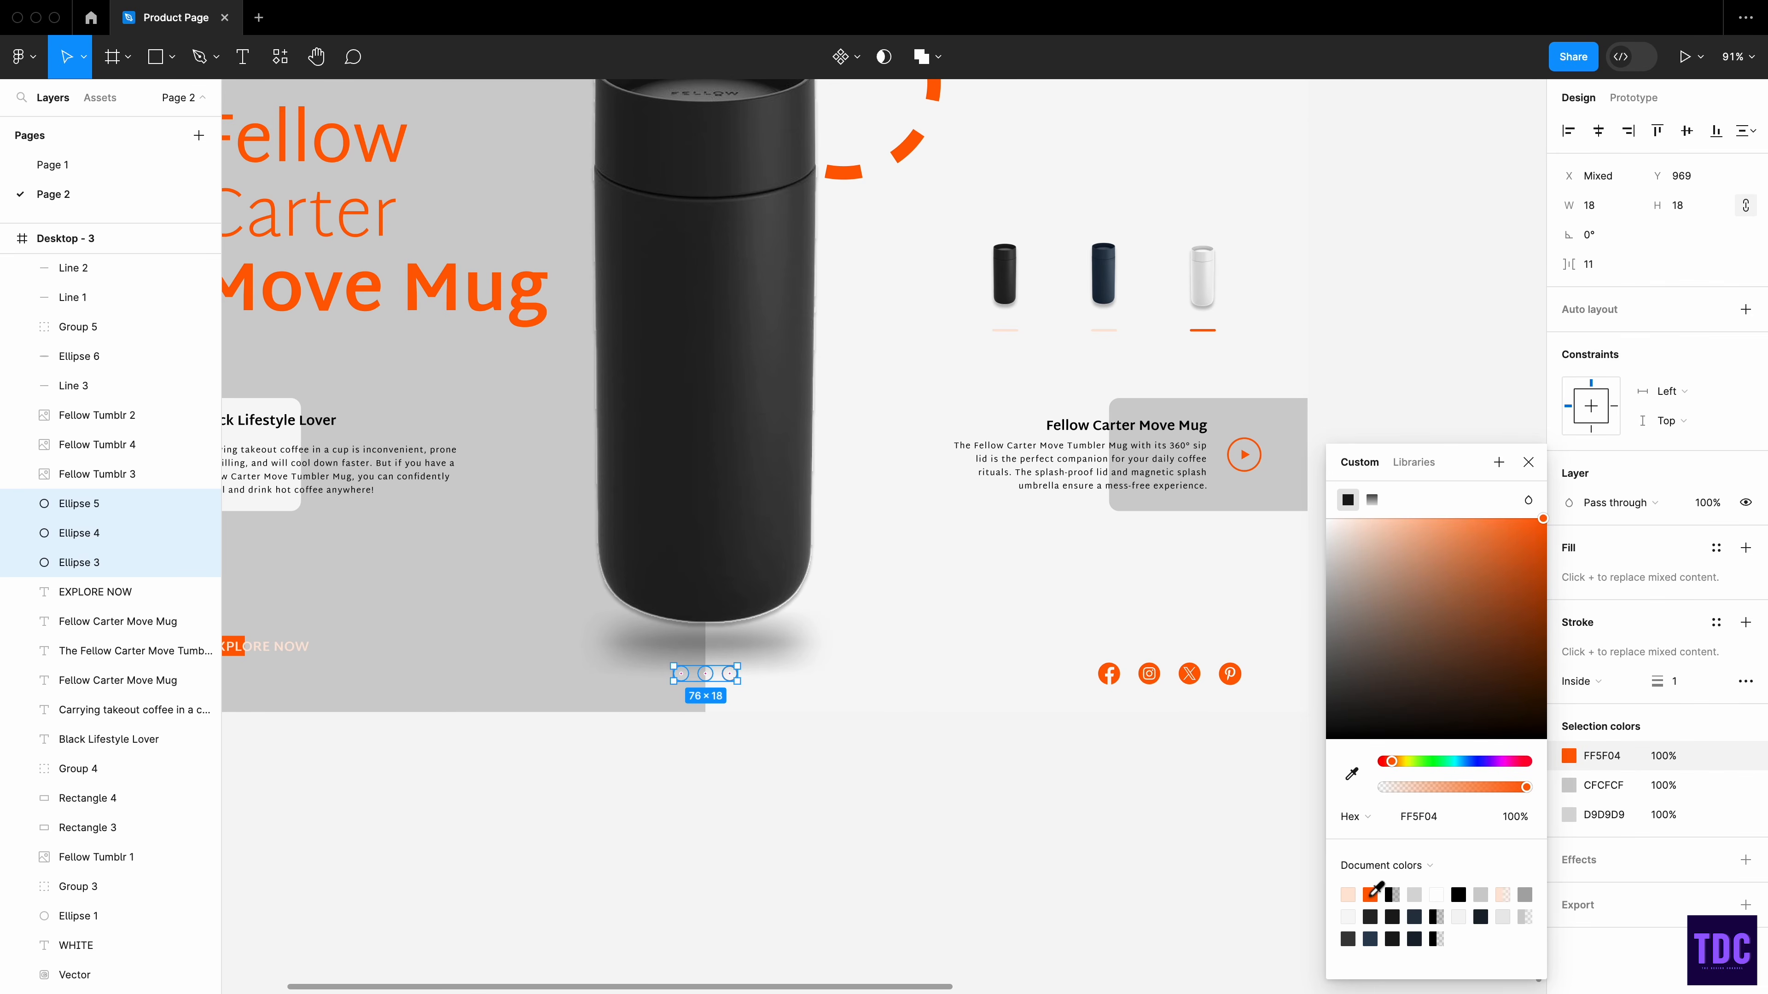
pyautogui.click(1571, 786)
pyautogui.click(1369, 895)
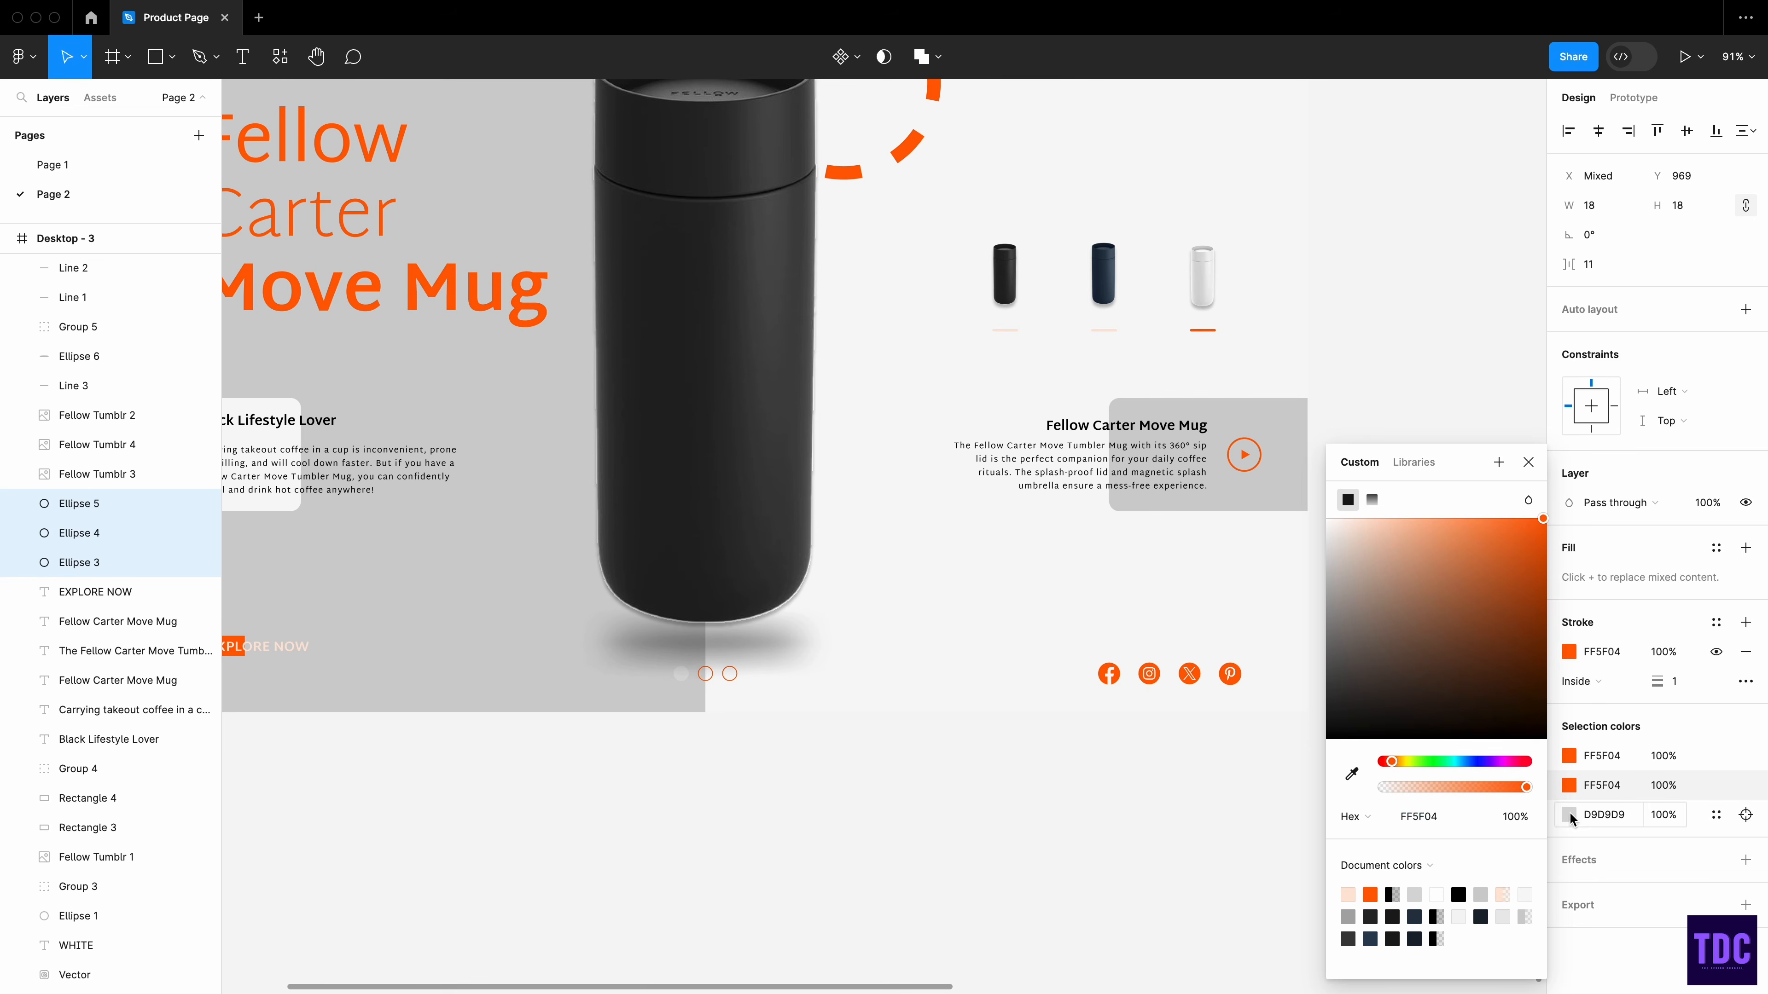
pyautogui.click(1569, 815)
pyautogui.click(1370, 896)
pyautogui.click(805, 750)
# - Turn the first pagination dot in Desktop - 3 into an outline by hiding its fill and adding an FF5F04 stroke
pyautogui.click(681, 673)
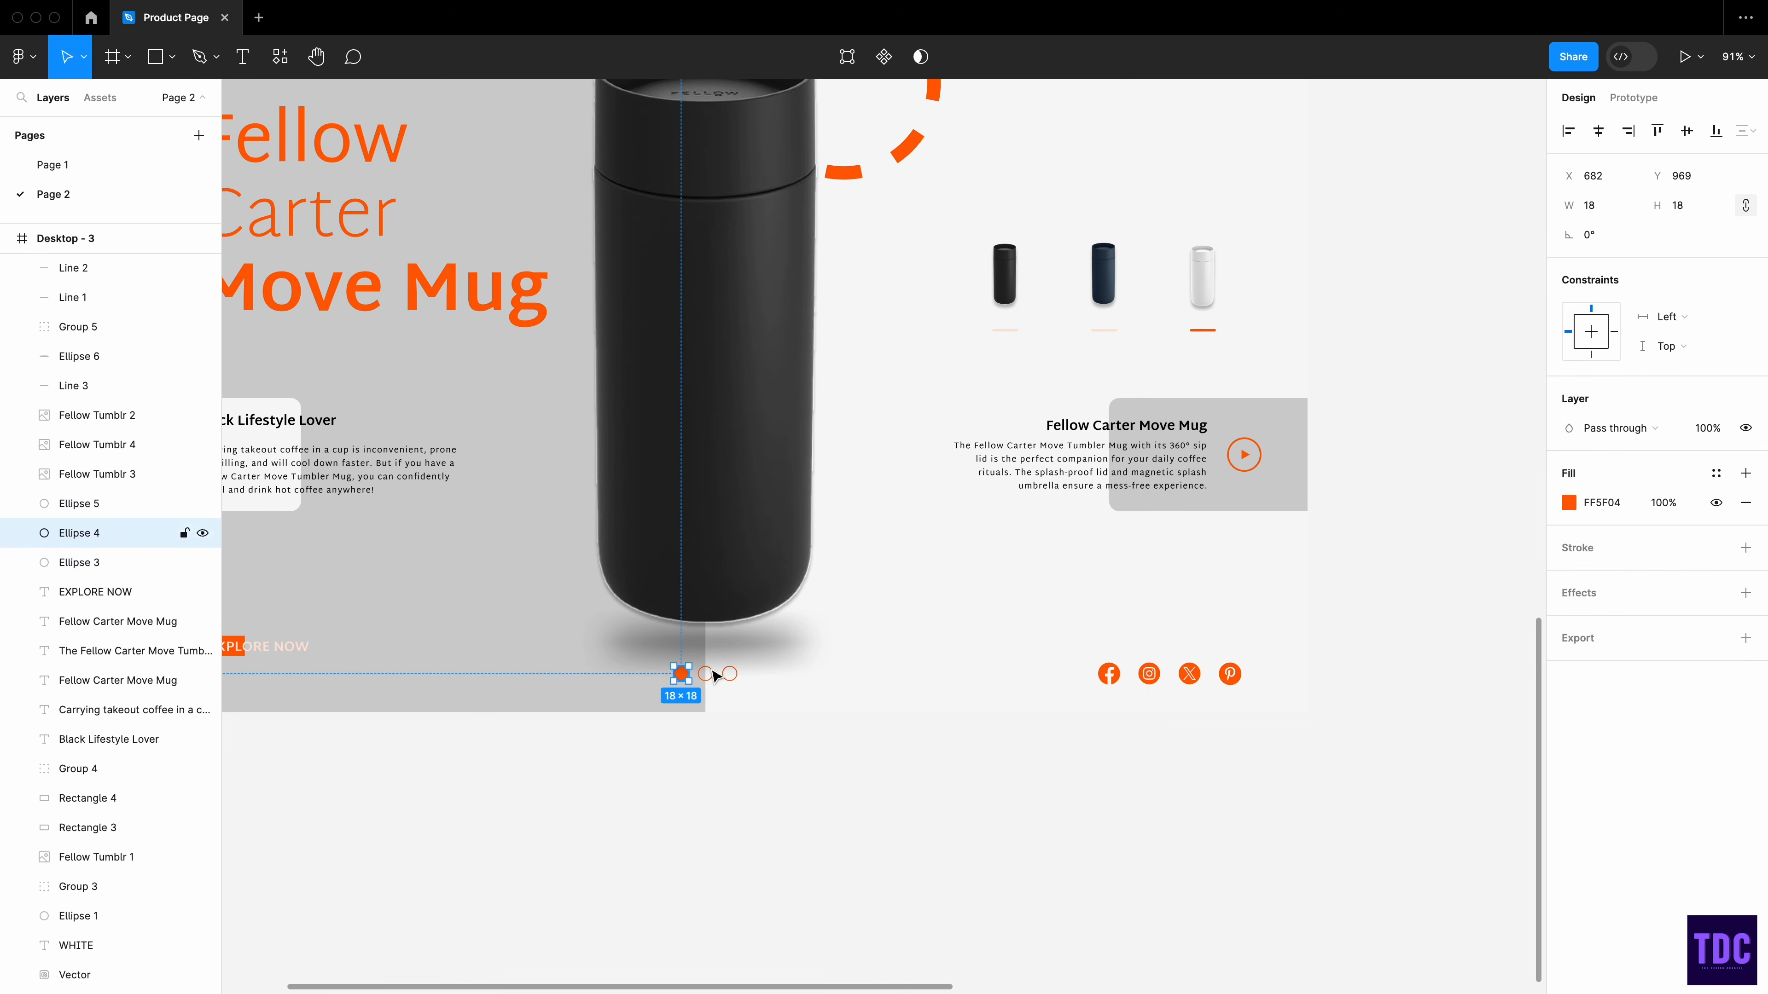
pyautogui.click(1716, 502)
pyautogui.click(1746, 548)
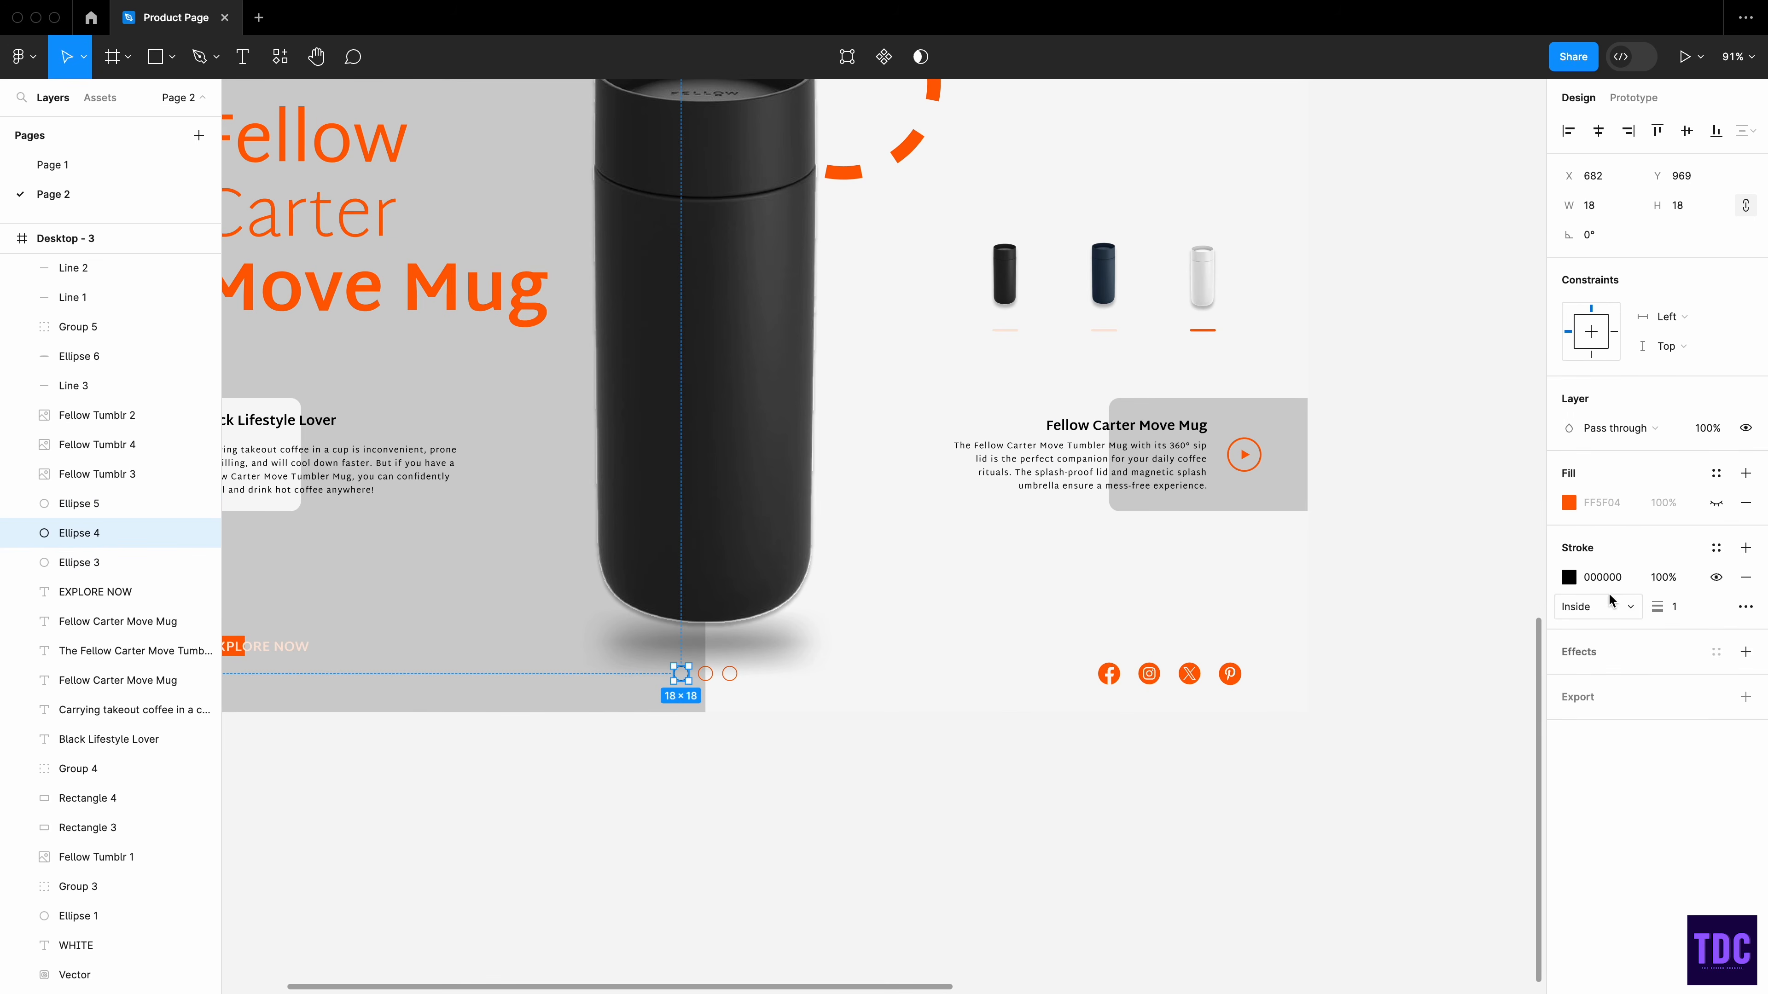
pyautogui.click(1569, 576)
pyautogui.click(1370, 895)
pyautogui.click(705, 674)
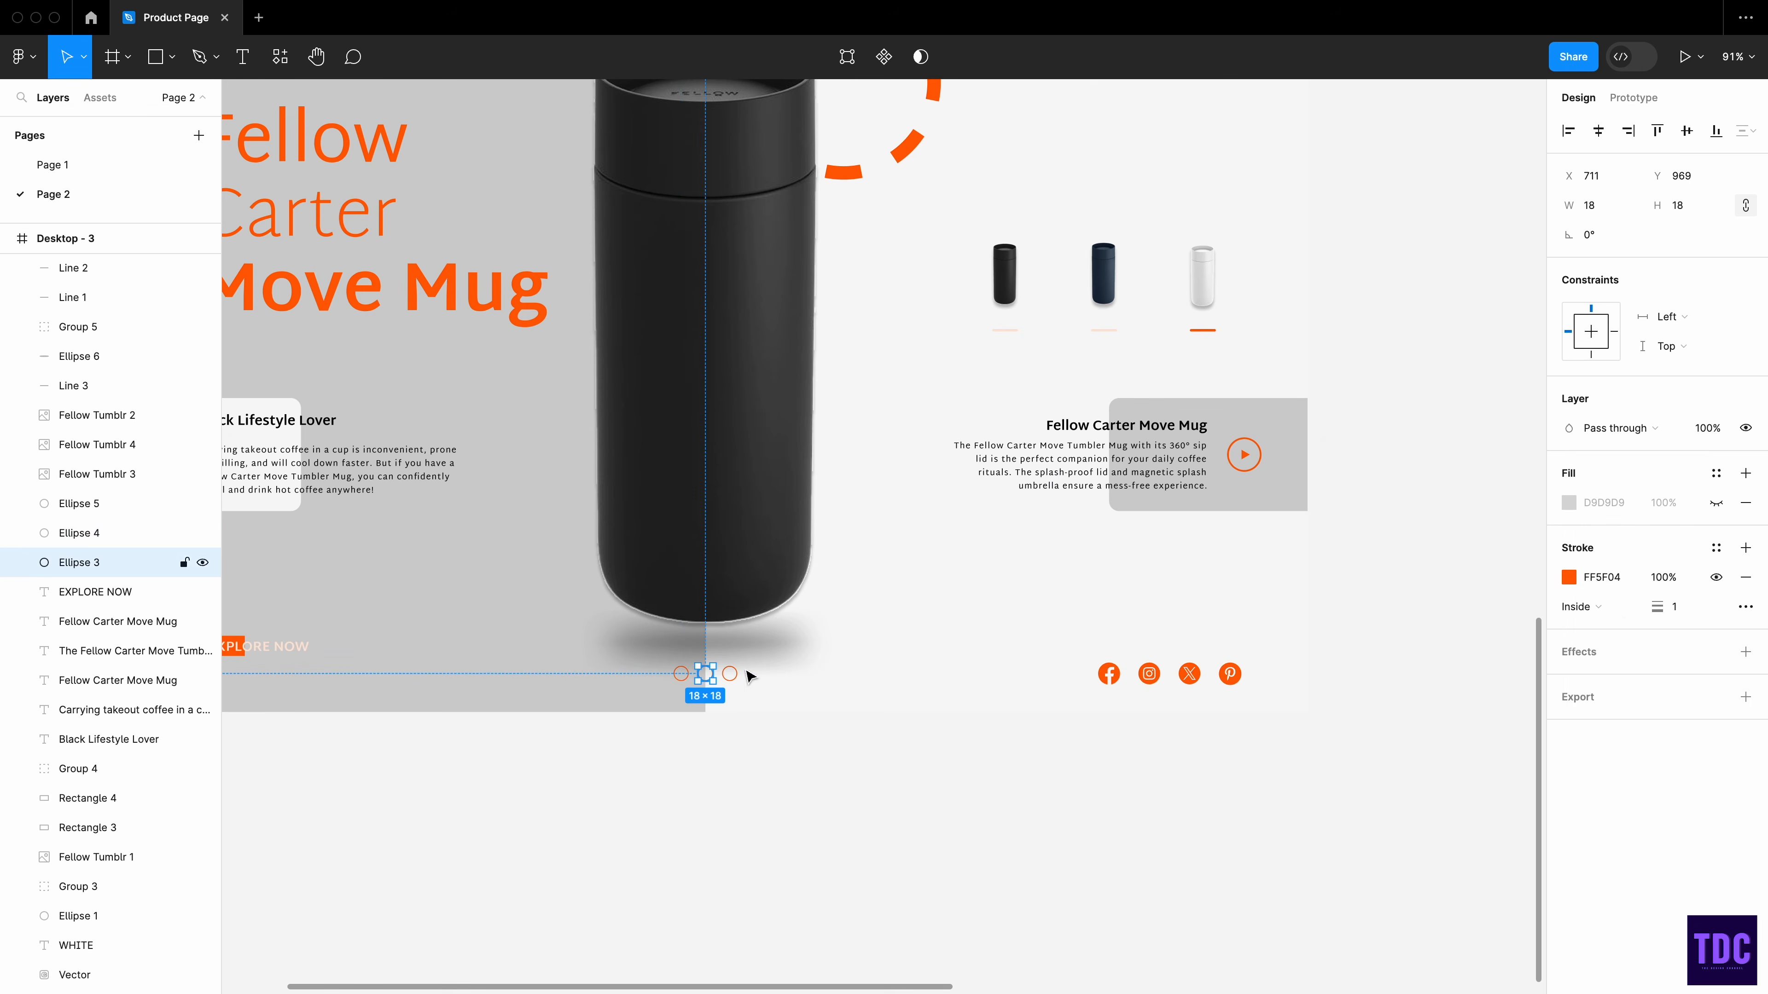
pyautogui.click(1717, 576)
pyautogui.click(1717, 502)
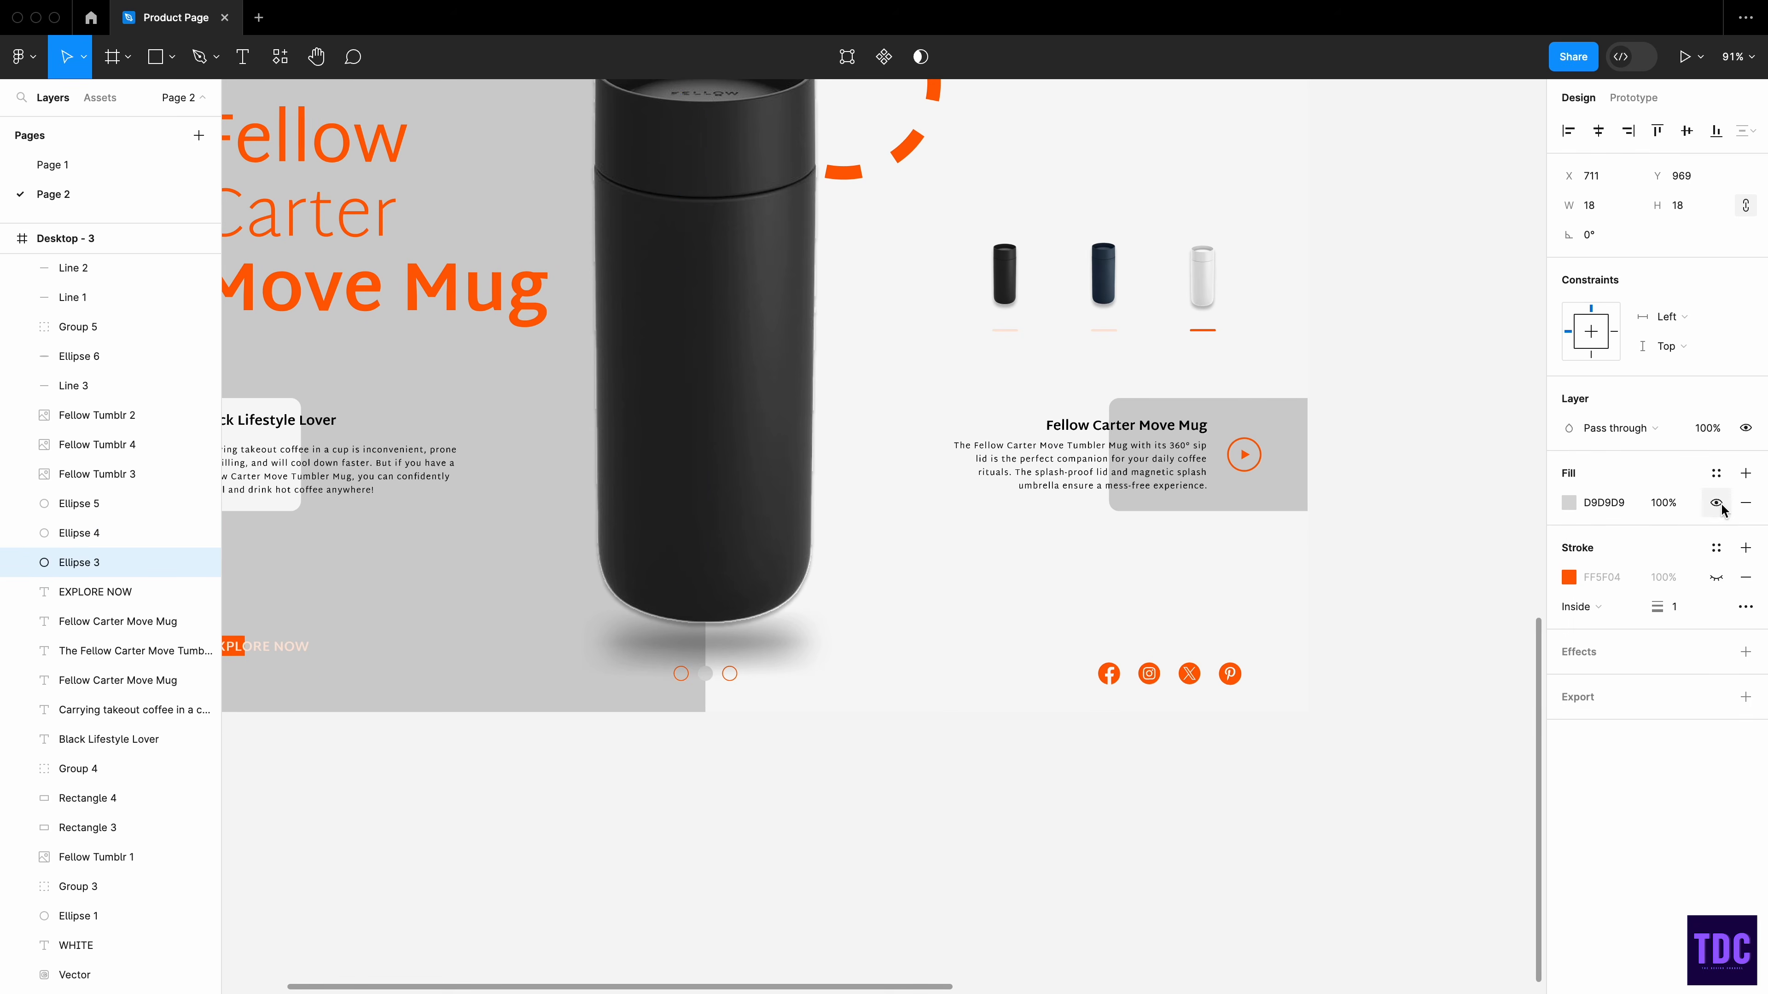
pyautogui.click(1716, 576)
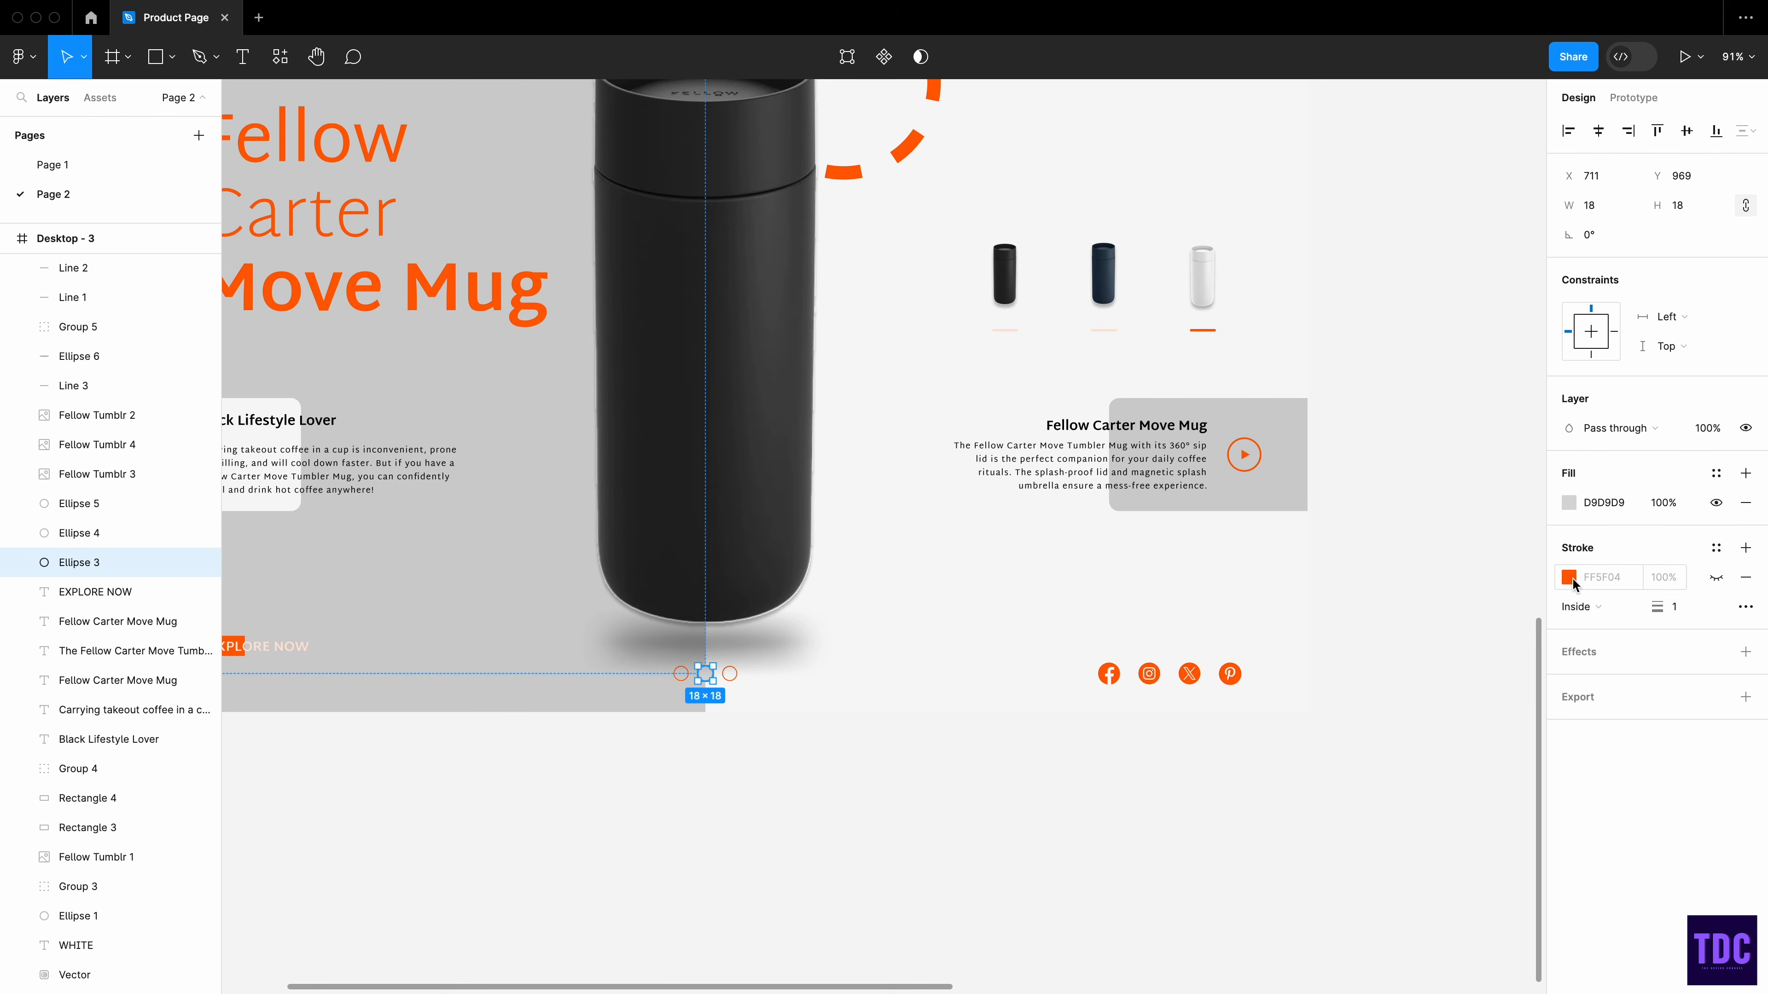
pyautogui.click(1569, 576)
pyautogui.click(1569, 576)
pyautogui.click(1717, 502)
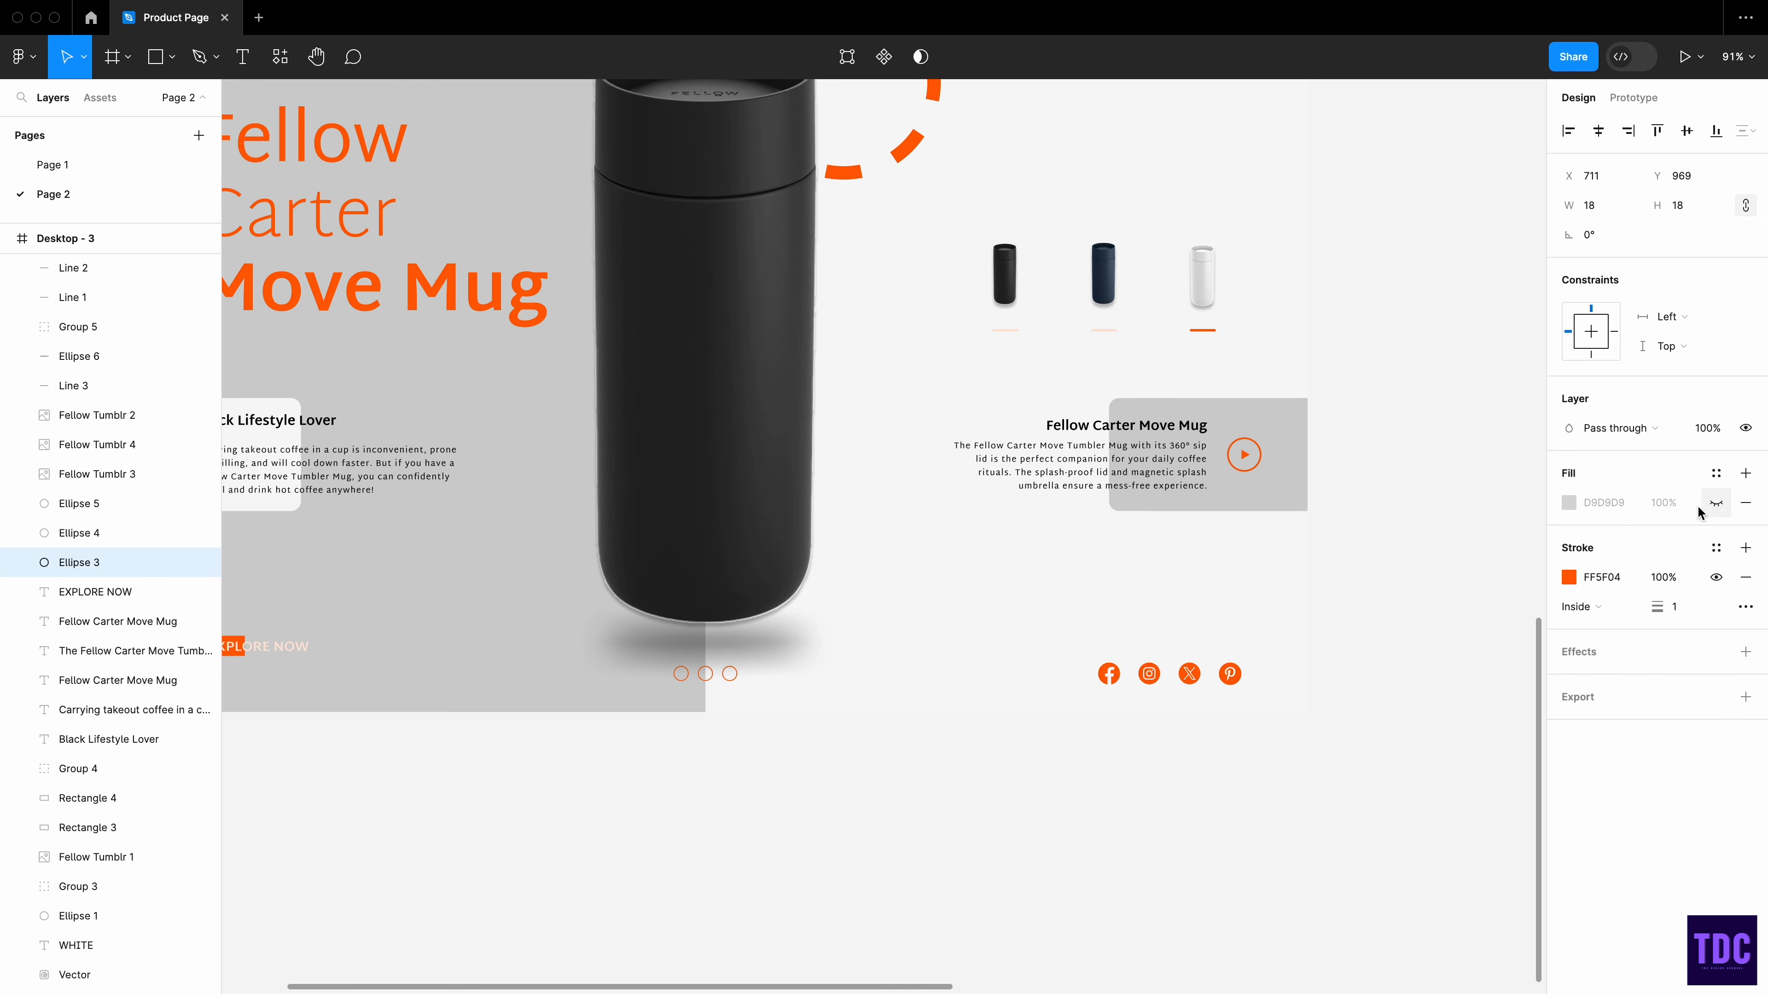
# - Make the third pagination dot in Desktop - 3 solid by hiding its stroke and filling it with the orange document colour
pyautogui.click(728, 674)
pyautogui.click(1716, 577)
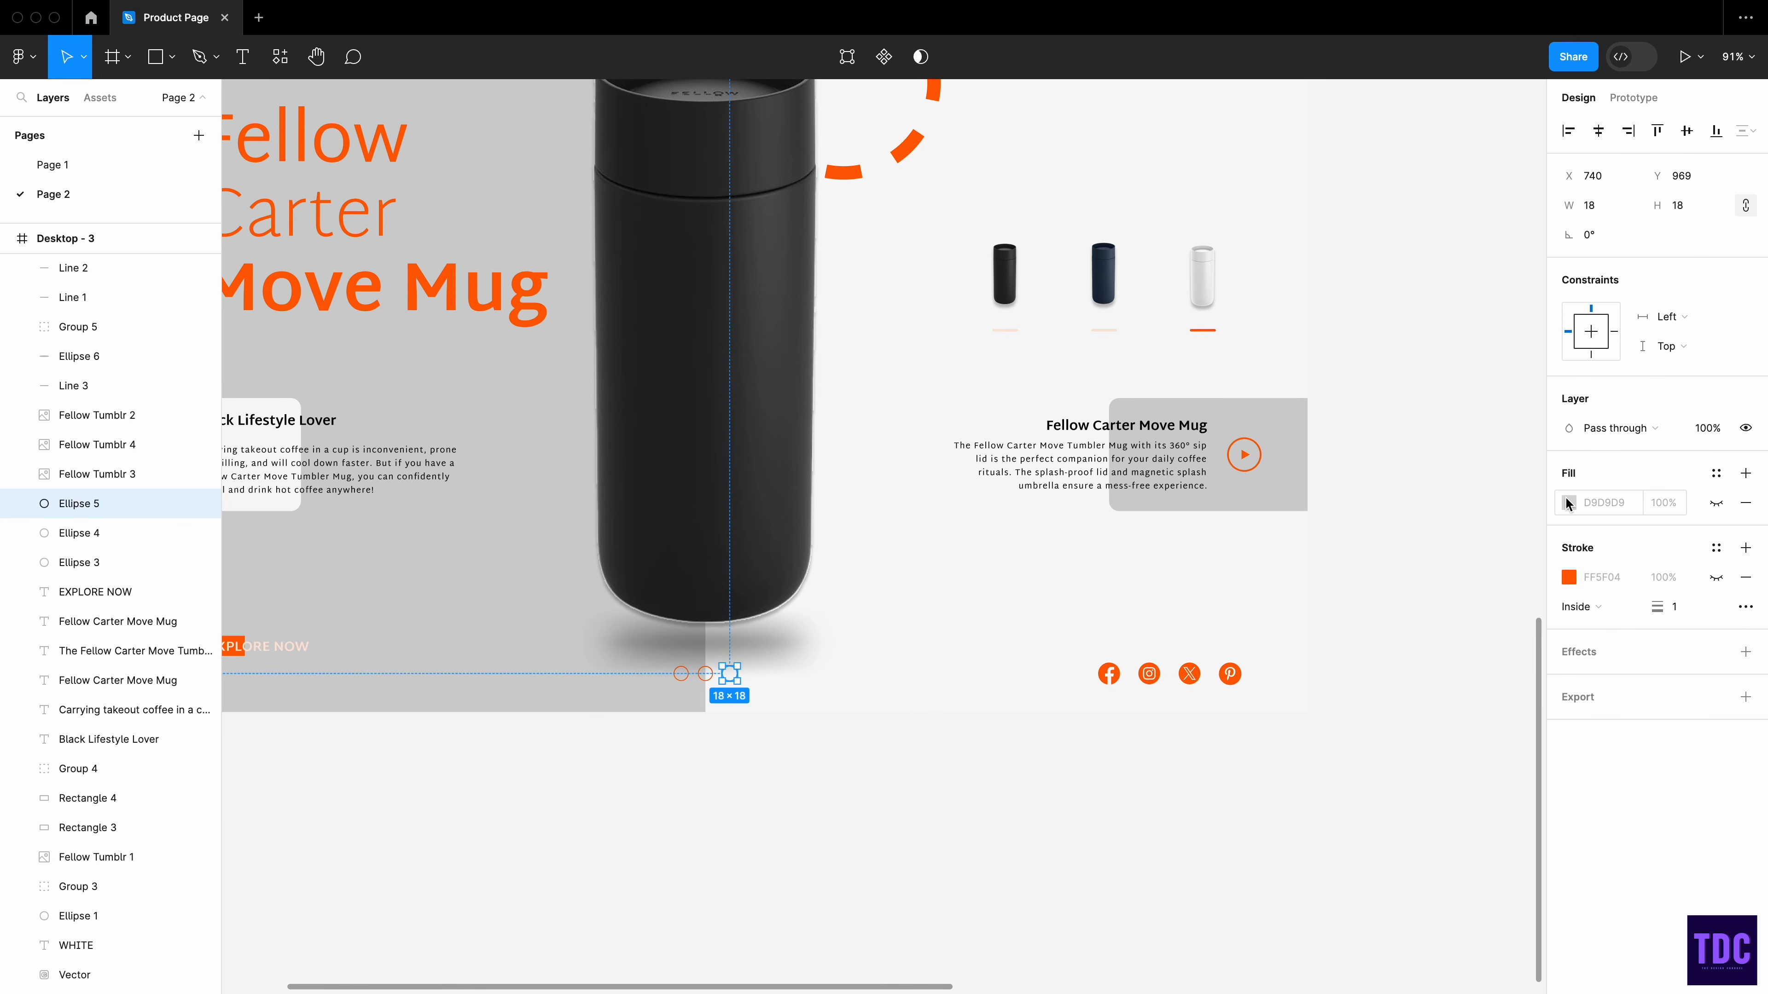
pyautogui.click(1569, 502)
pyautogui.click(1347, 901)
pyautogui.click(1524, 848)
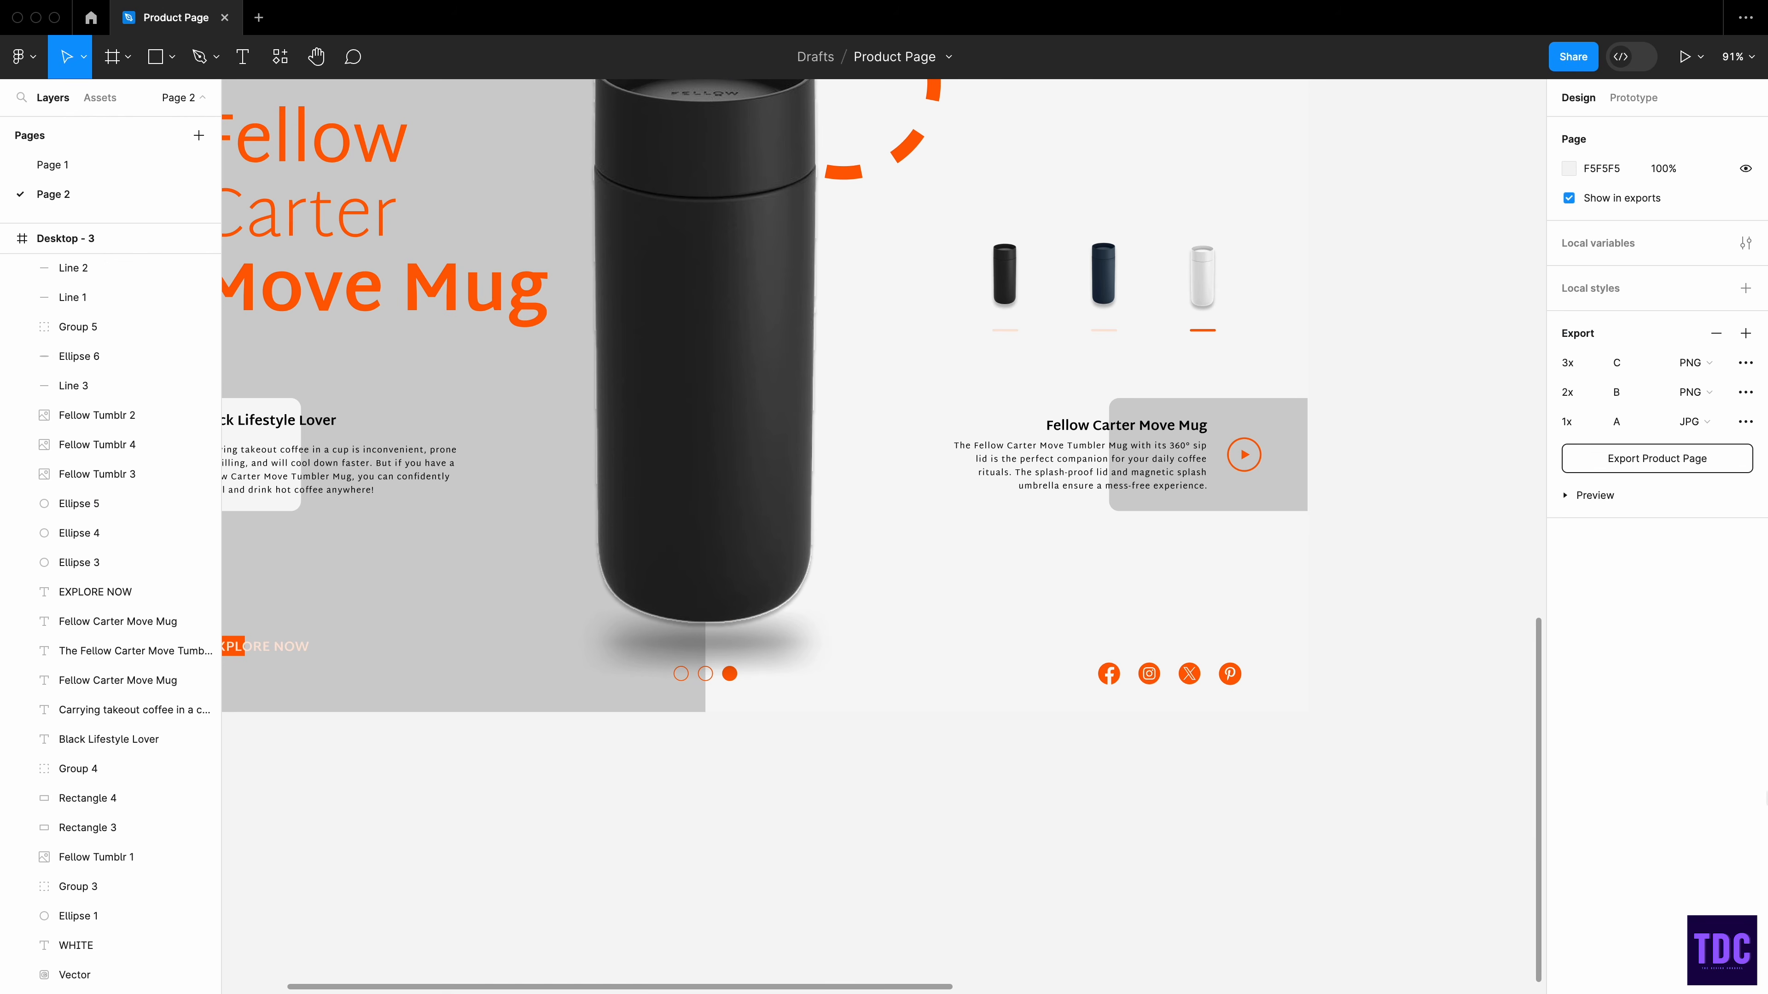
# - Set the stroke of the underlines beneath the black and blue mug thumbnails in Desktop - 3 to FCC2A1
pyautogui.scroll(-8, 1062, 913)
pyautogui.scroll(3, 1062, 913)
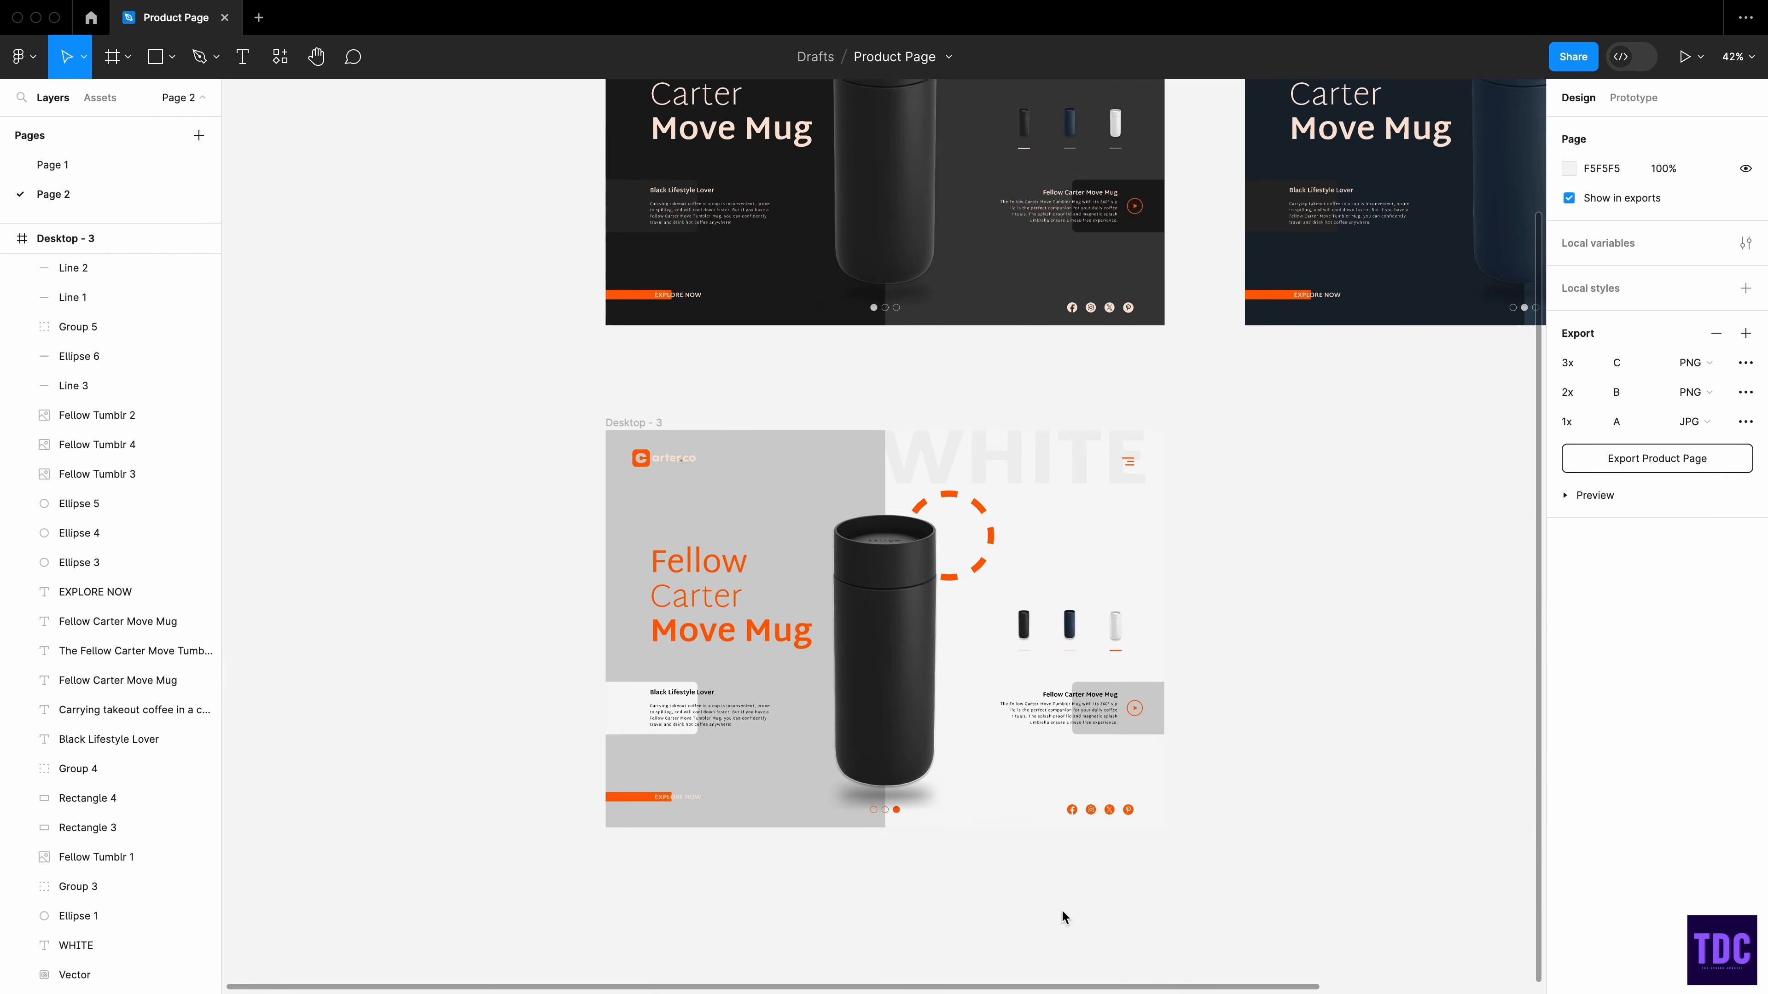
pyautogui.hscroll(2, 1062, 913)
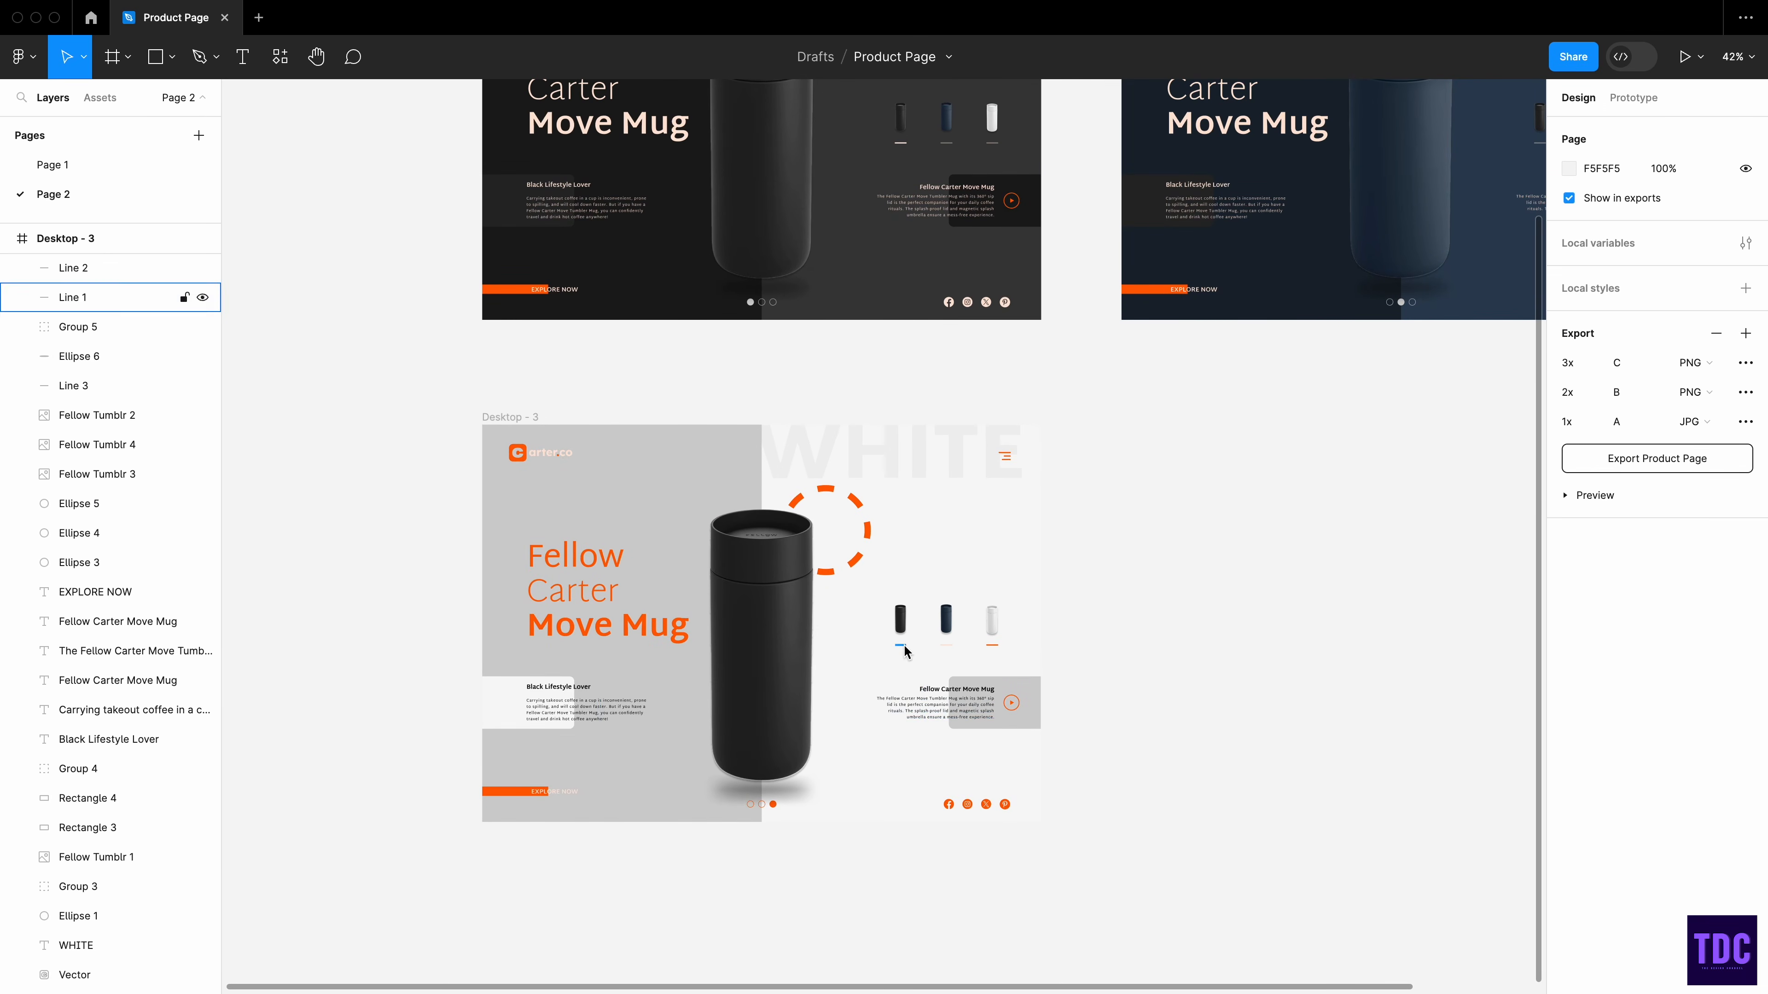
pyautogui.click(73, 296)
pyautogui.keyDown('shift'); pyautogui.click(73, 267); pyautogui.keyUp('shift')
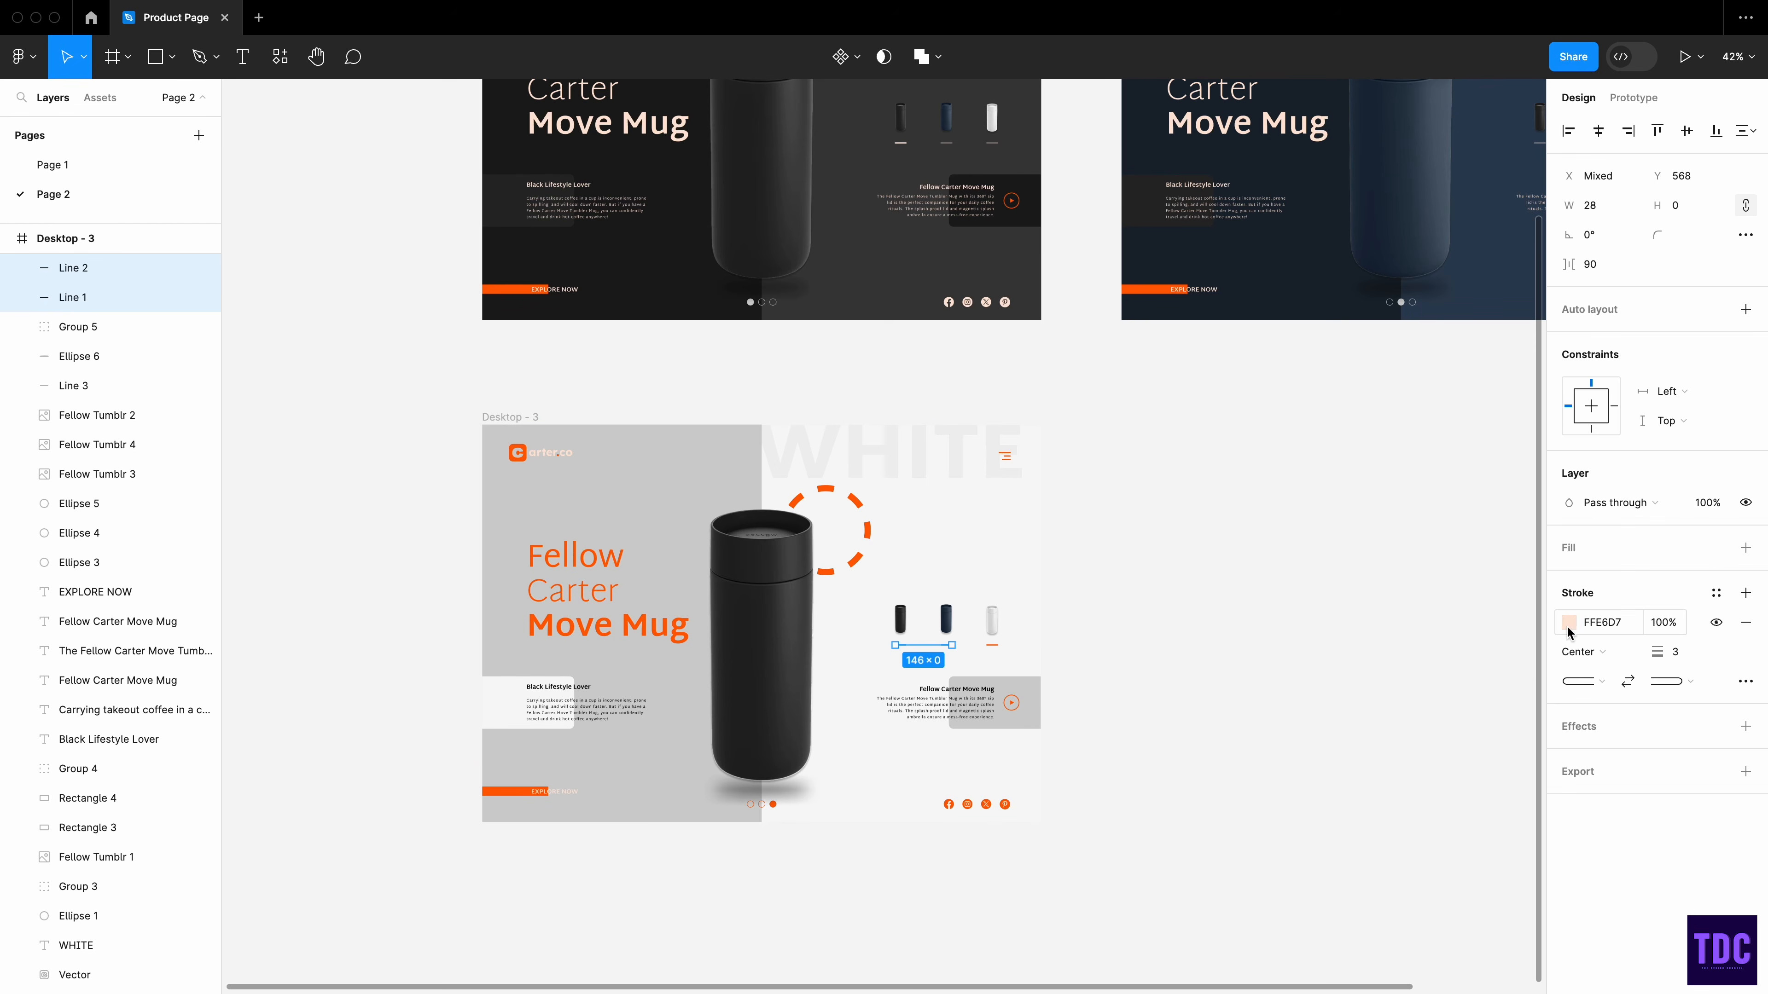
pyautogui.click(1569, 622)
pyautogui.moveTo(1361, 519); pyautogui.dragTo(1400, 526)
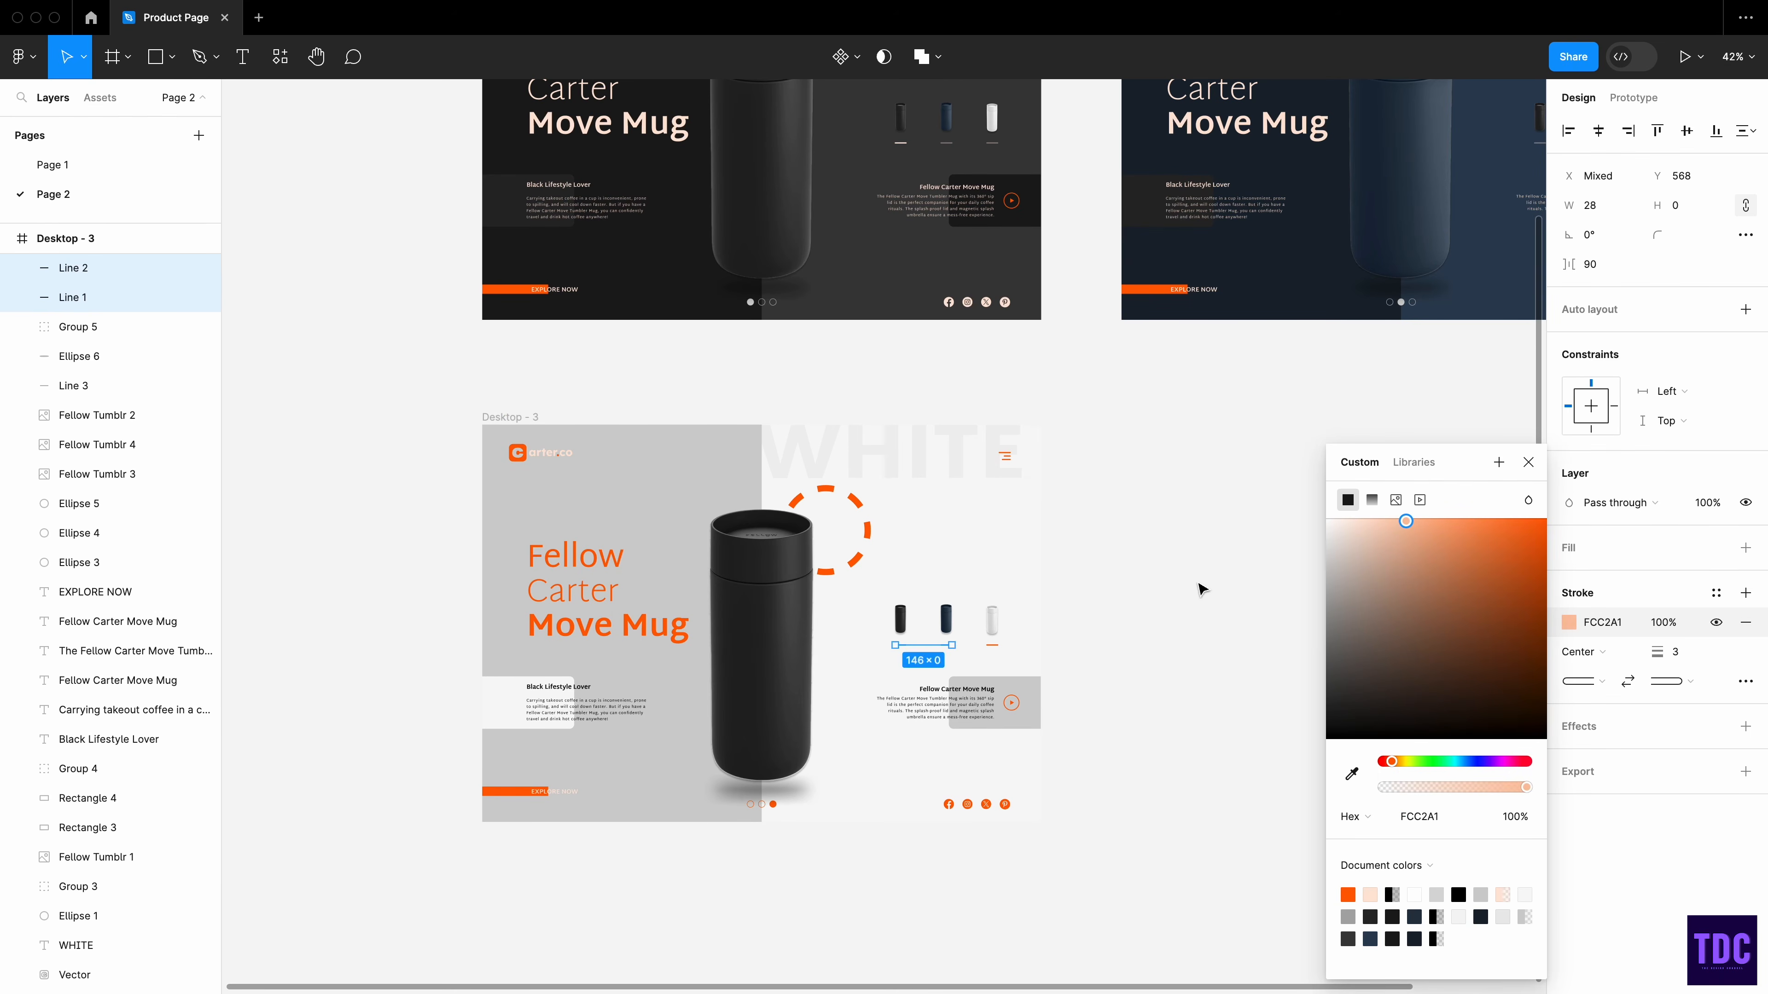
# - Turn the large mug image in Desktop - 3 white by raising its exposure to the maximum and lowering its contrast to about the midpoint of the negative range
pyautogui.click(1202, 591)
pyautogui.click(823, 614)
pyautogui.click(1598, 506)
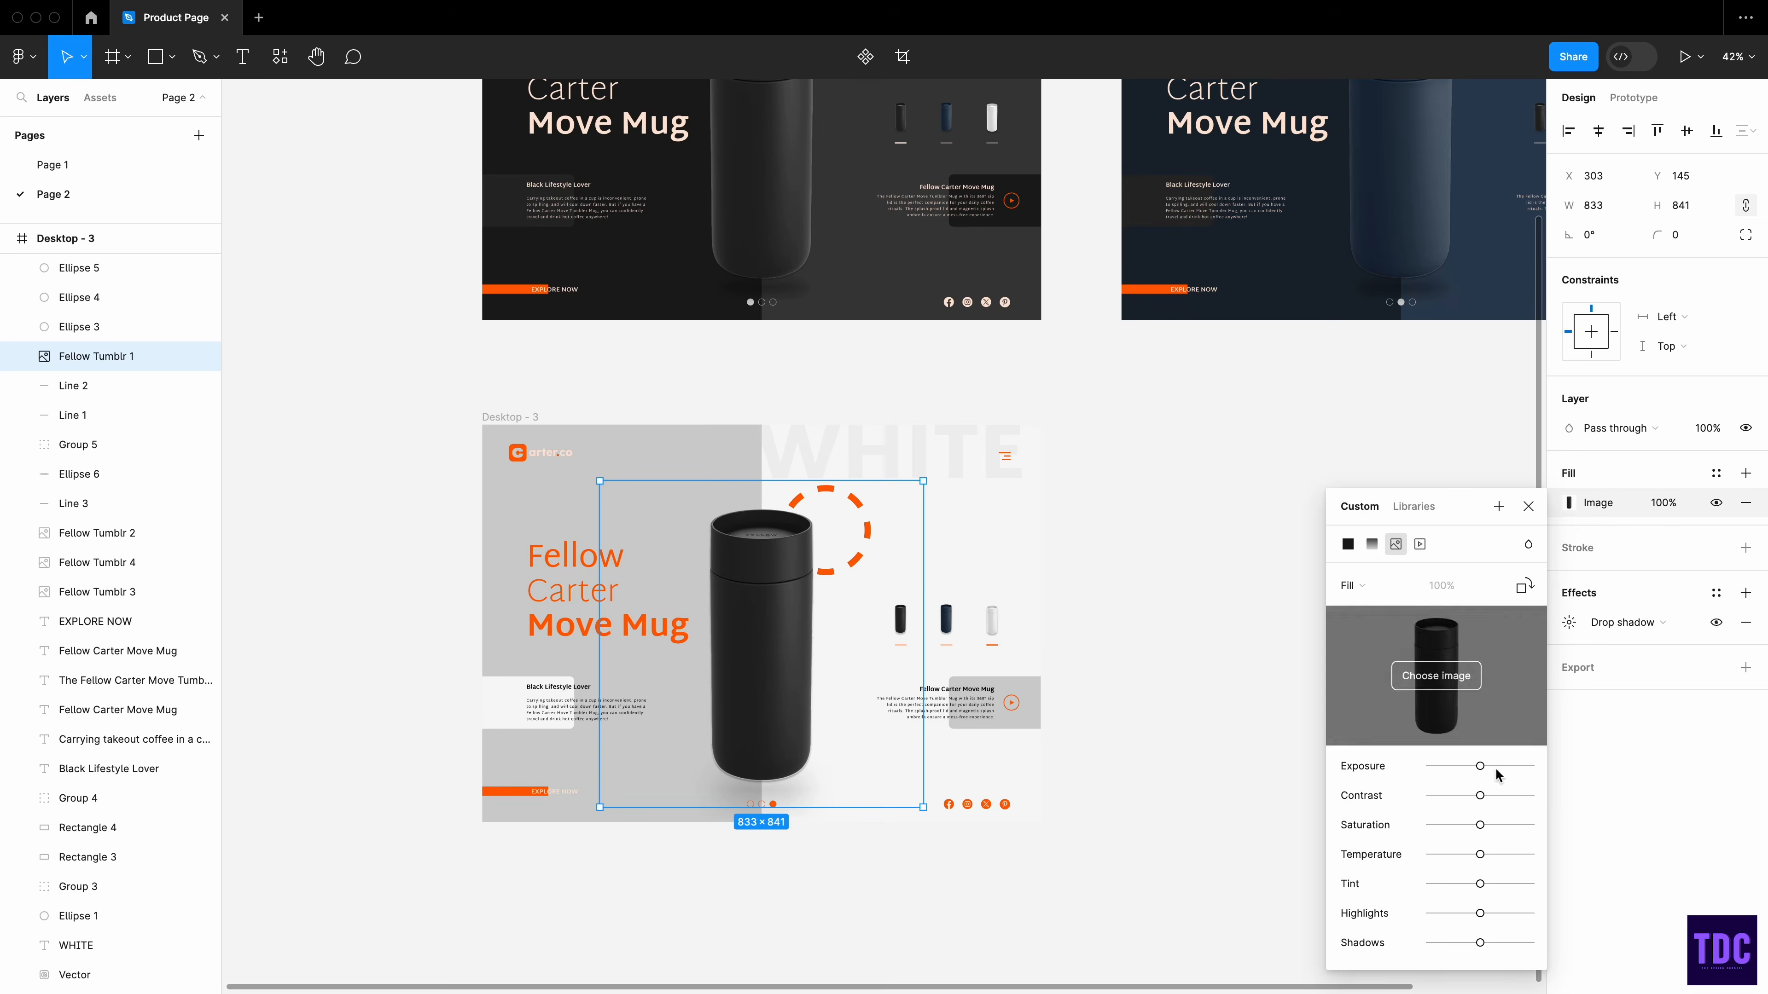
pyautogui.moveTo(1481, 767)
pyautogui.mouseDown()
pyautogui.moveTo(1535, 766)
pyautogui.moveTo(1468, 796)
pyautogui.mouseUp()
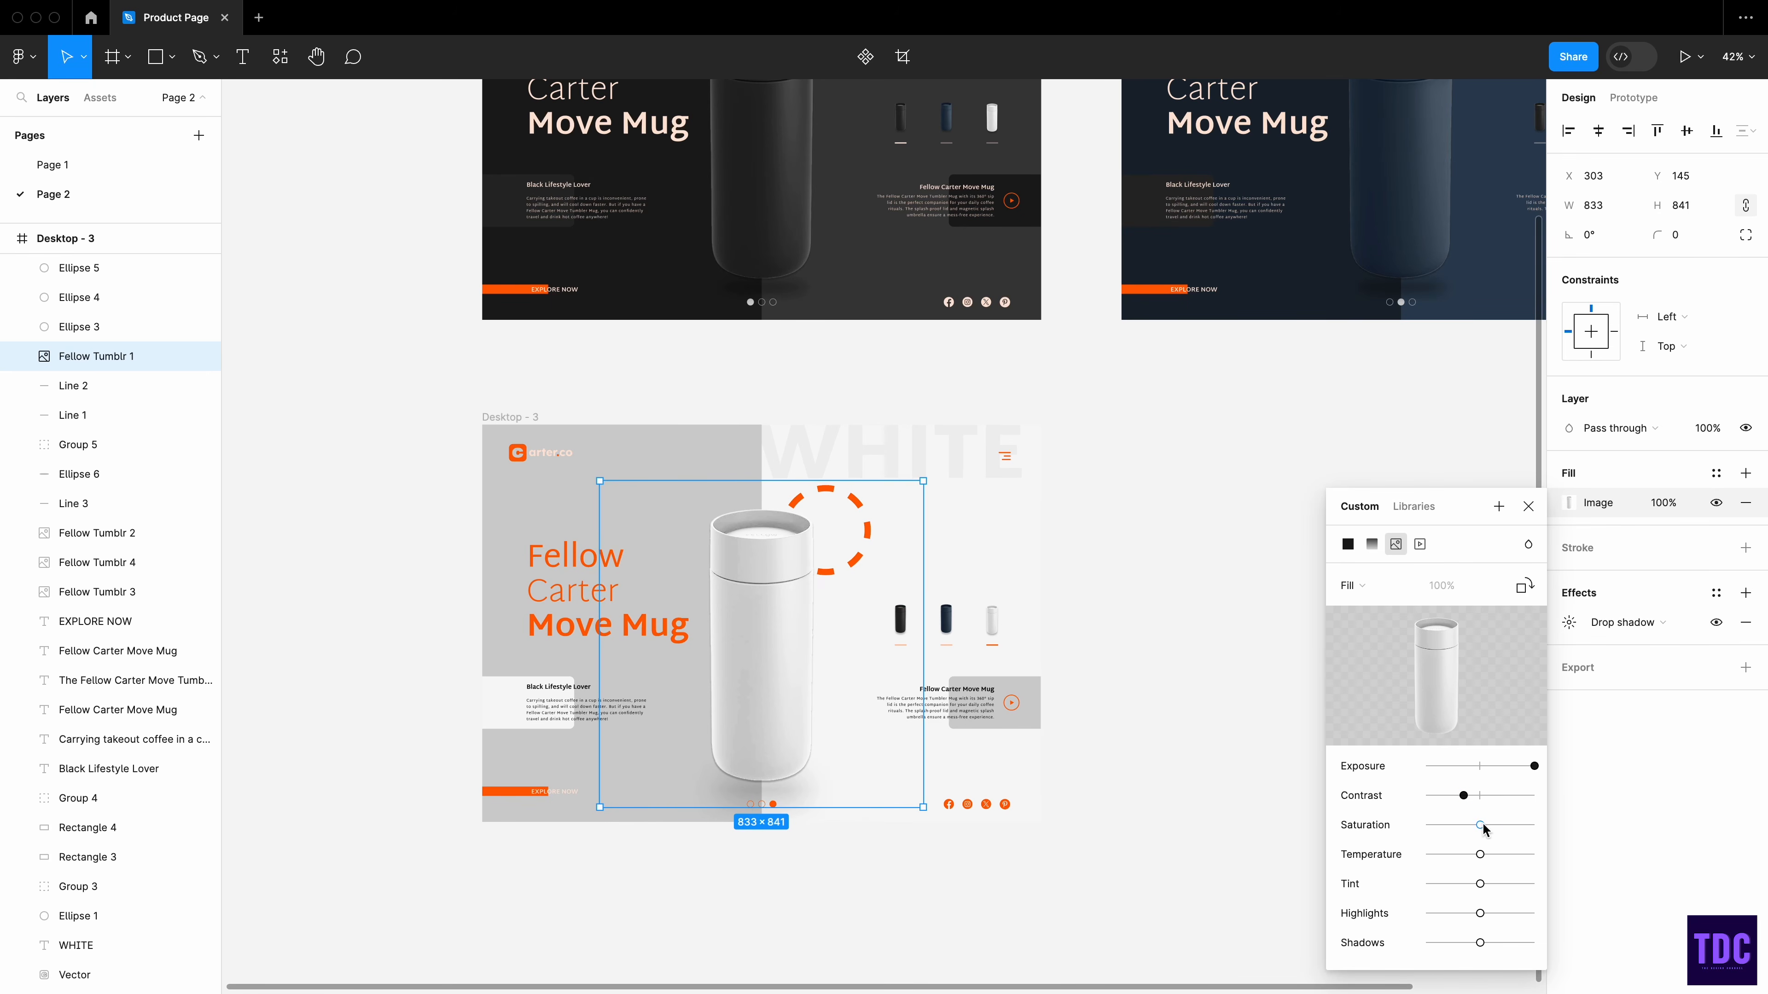
pyautogui.moveTo(1466, 797); pyautogui.dragTo(1455, 796)
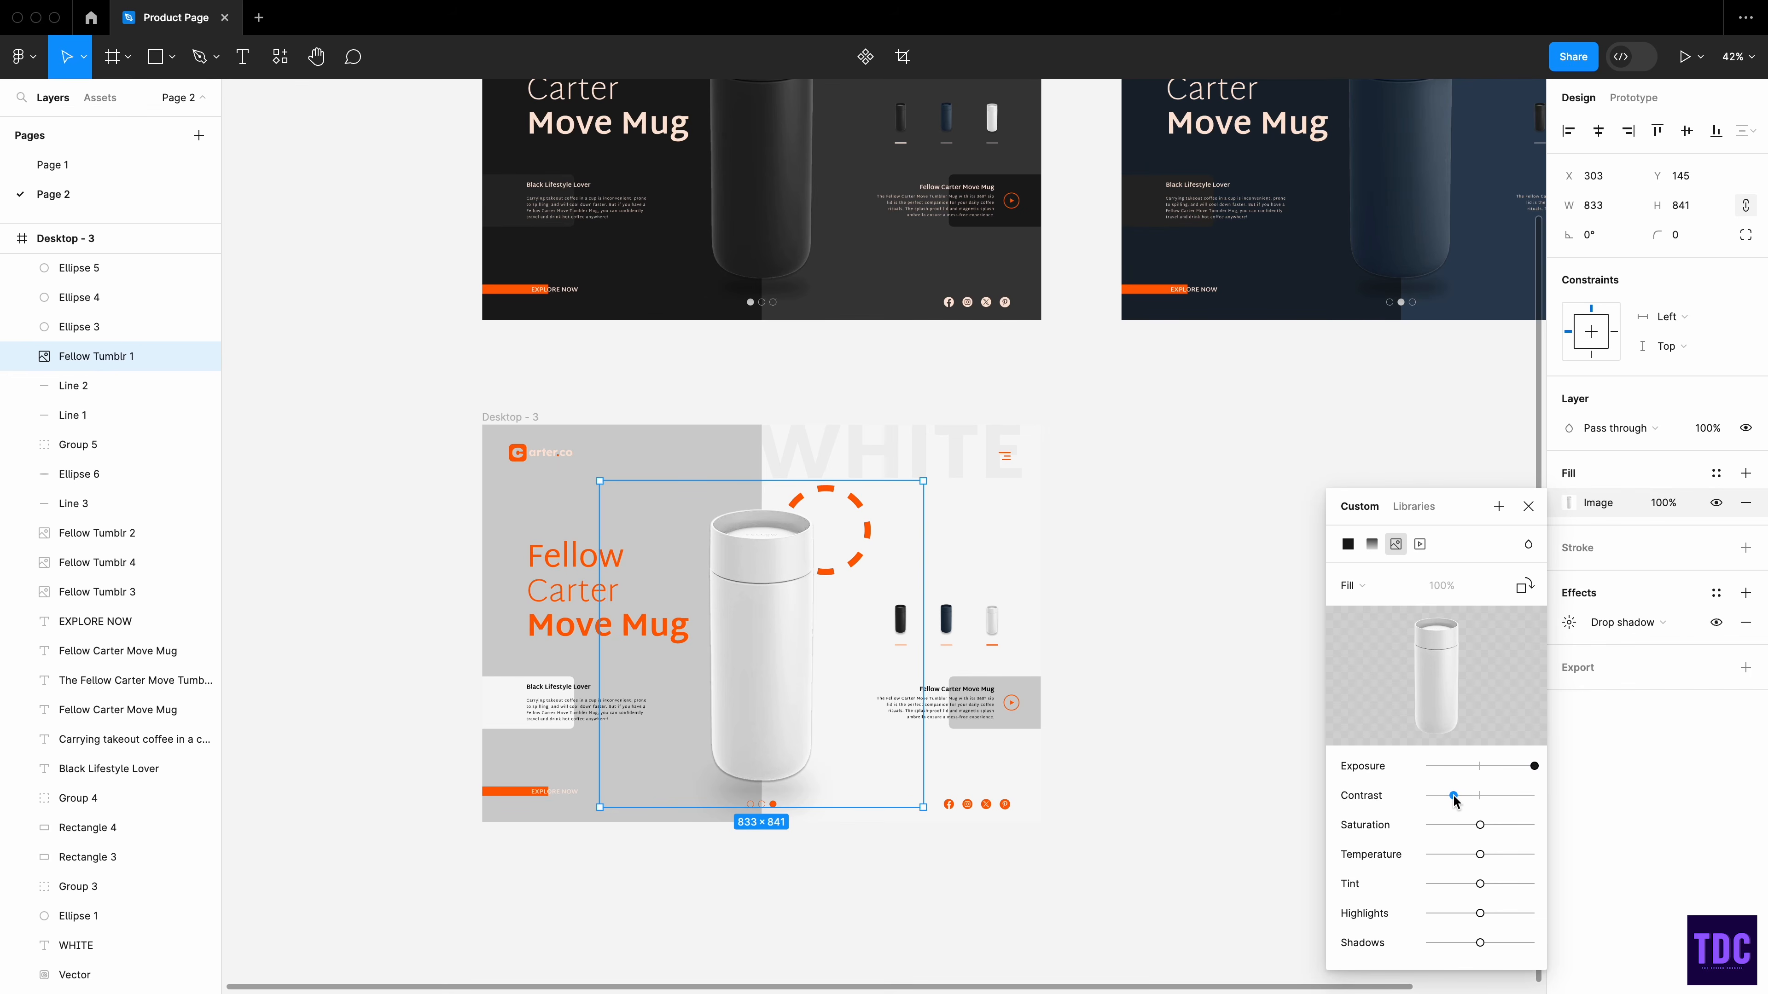
pyautogui.click(1170, 621)
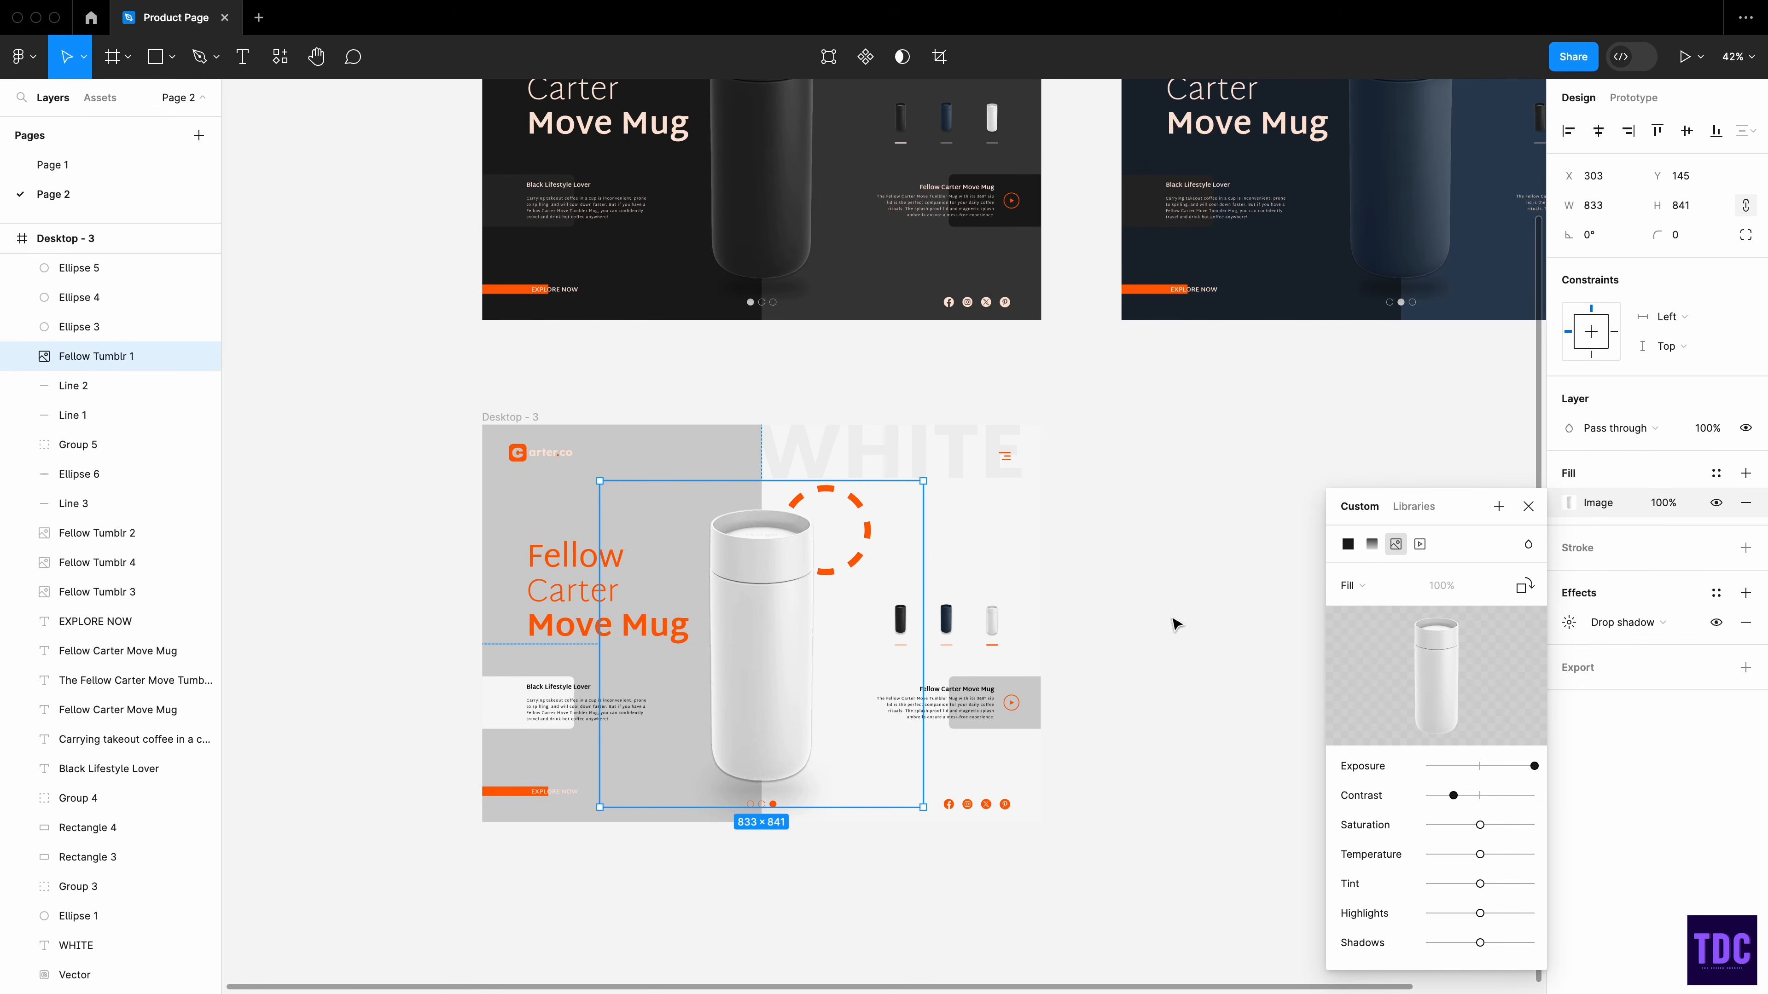
pyautogui.click(1231, 506)
pyautogui.click(1419, 580)
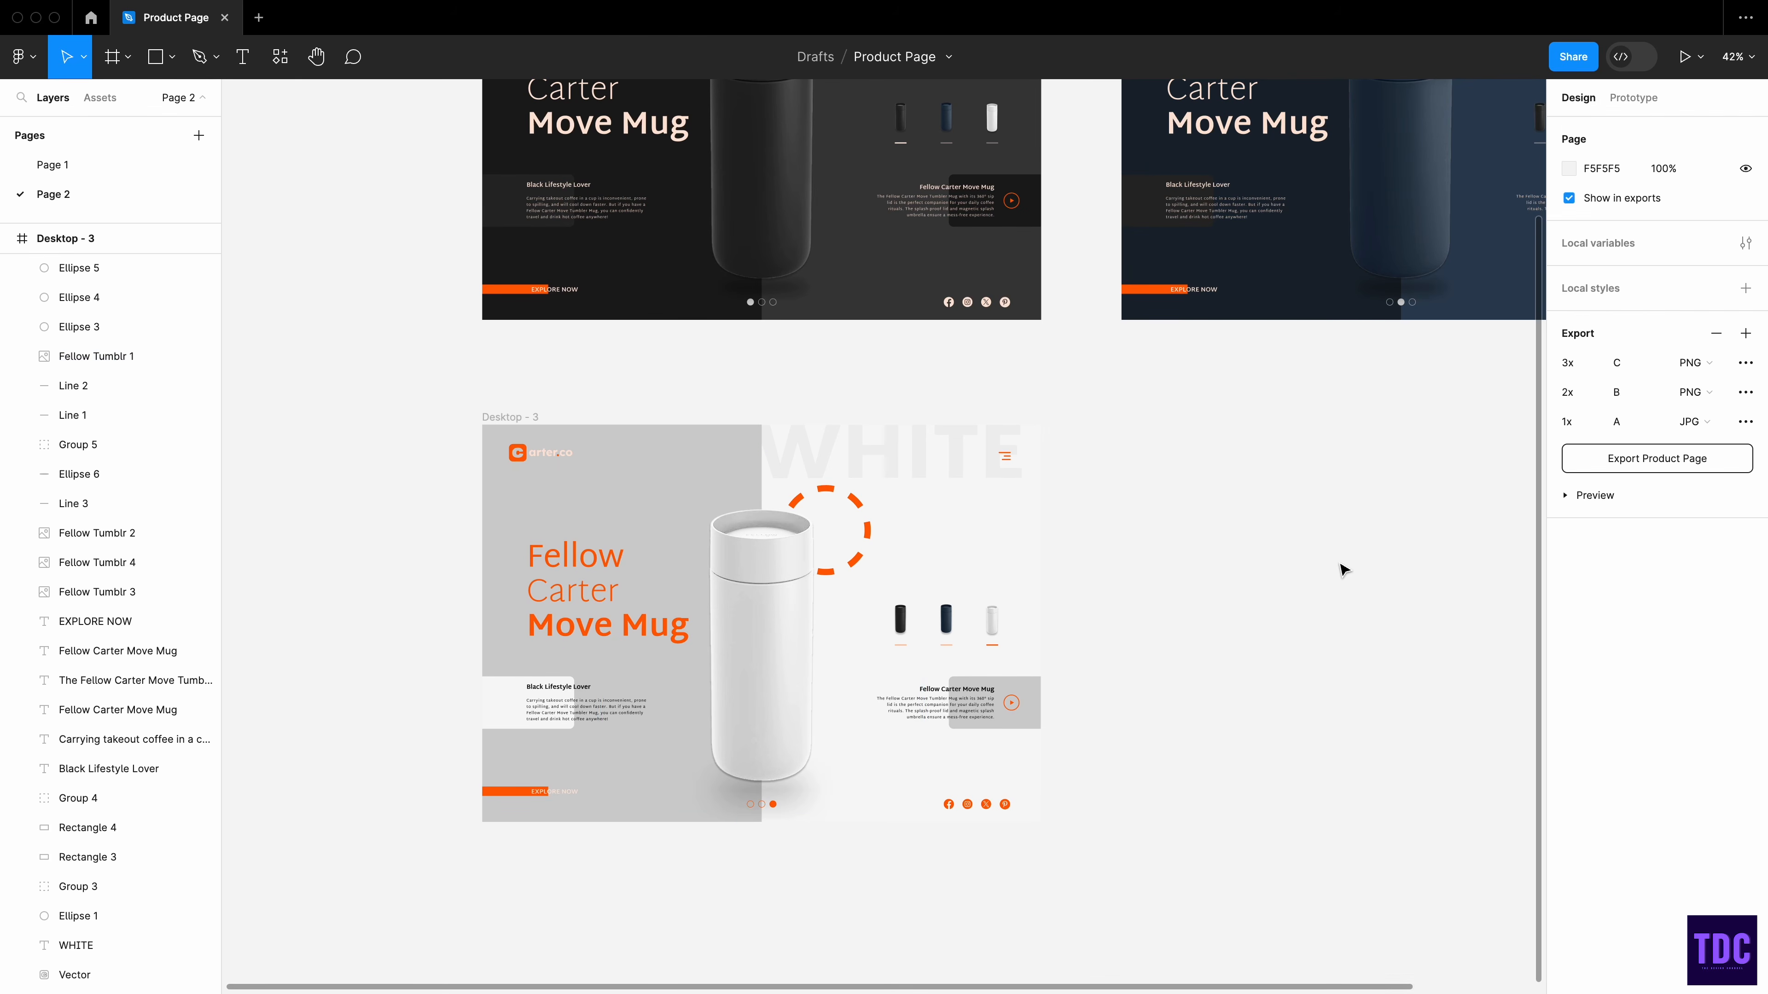
# - Set the layer blur of the black shadow ellipse beneath the Desktop - 3 mug to 91
pyautogui.click(154, 477)
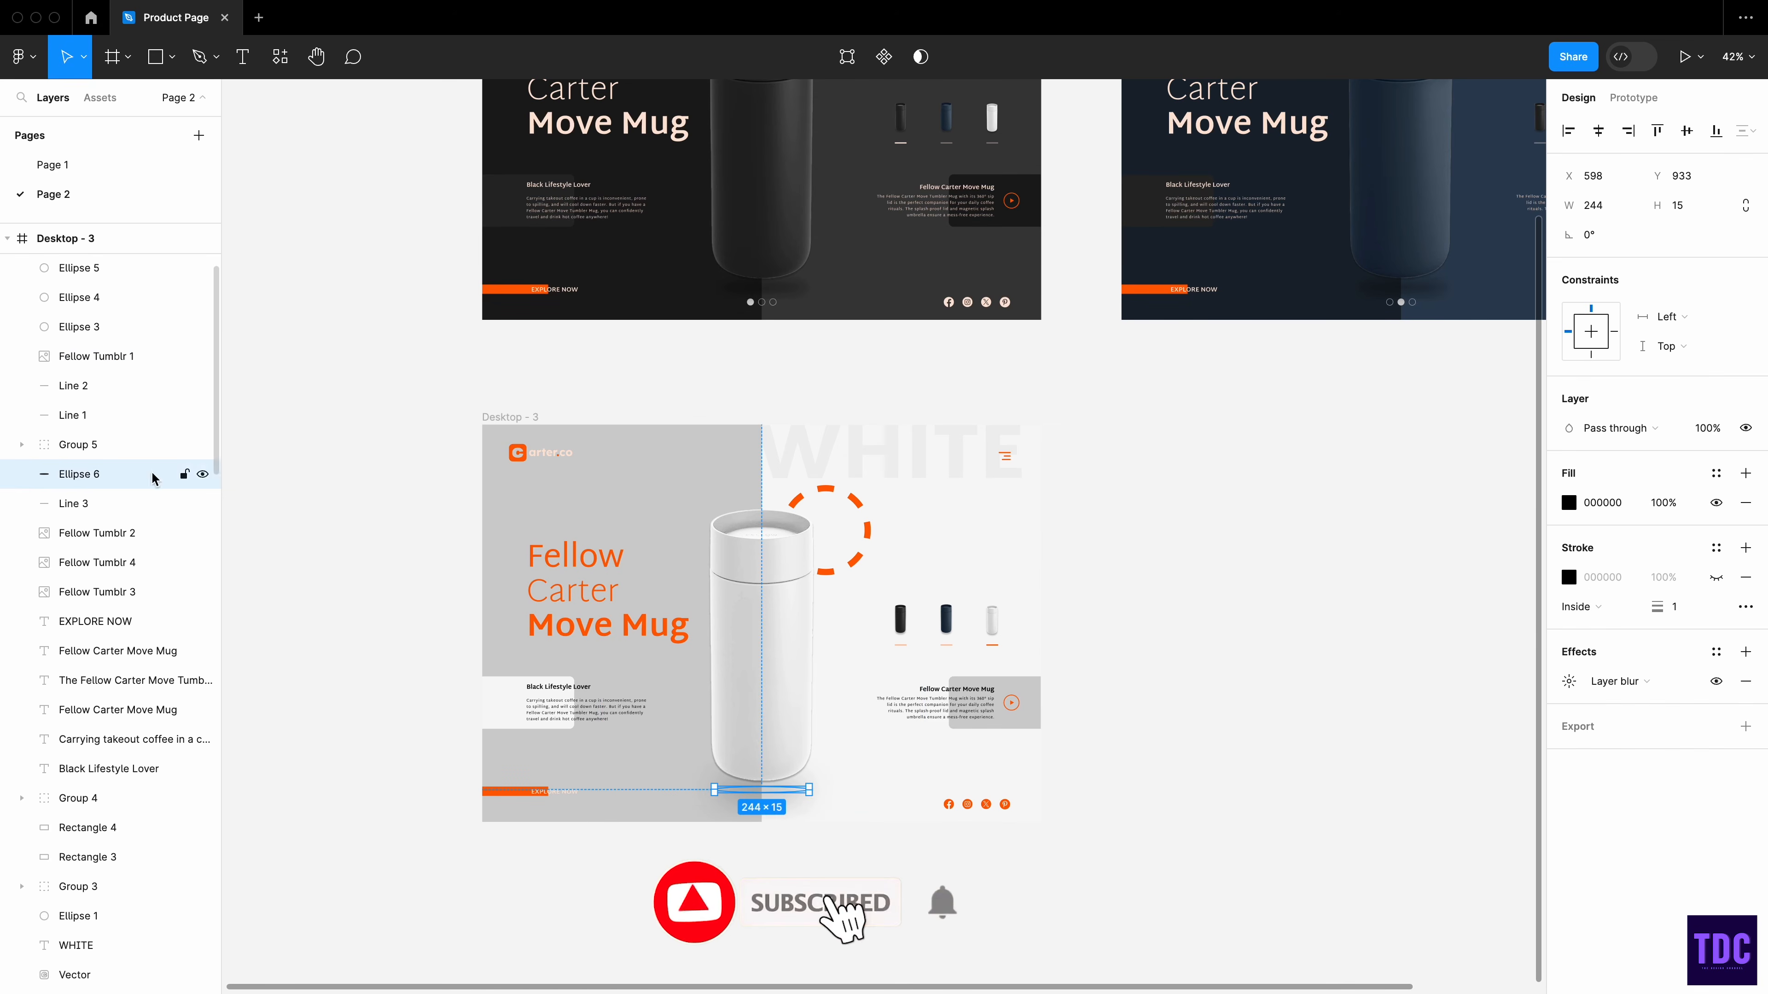
pyautogui.click(1570, 681)
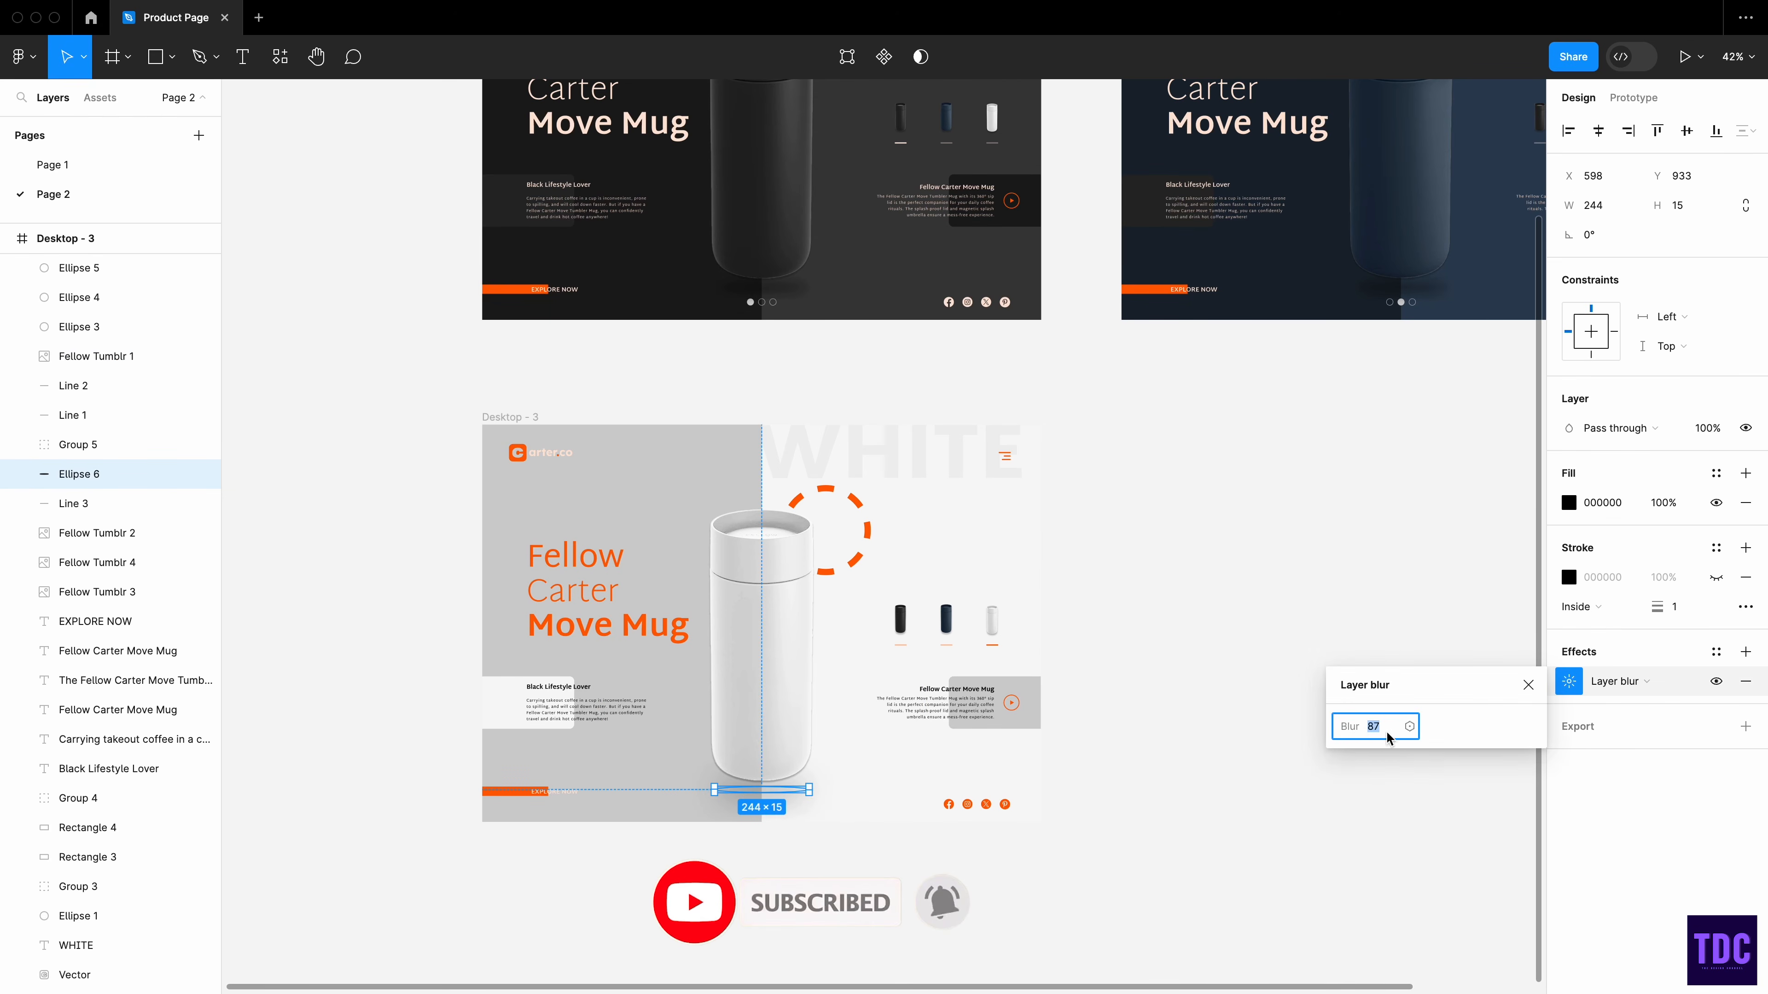
pyautogui.press('Up')
pyautogui.press('Up')
pyautogui.click(792, 792)
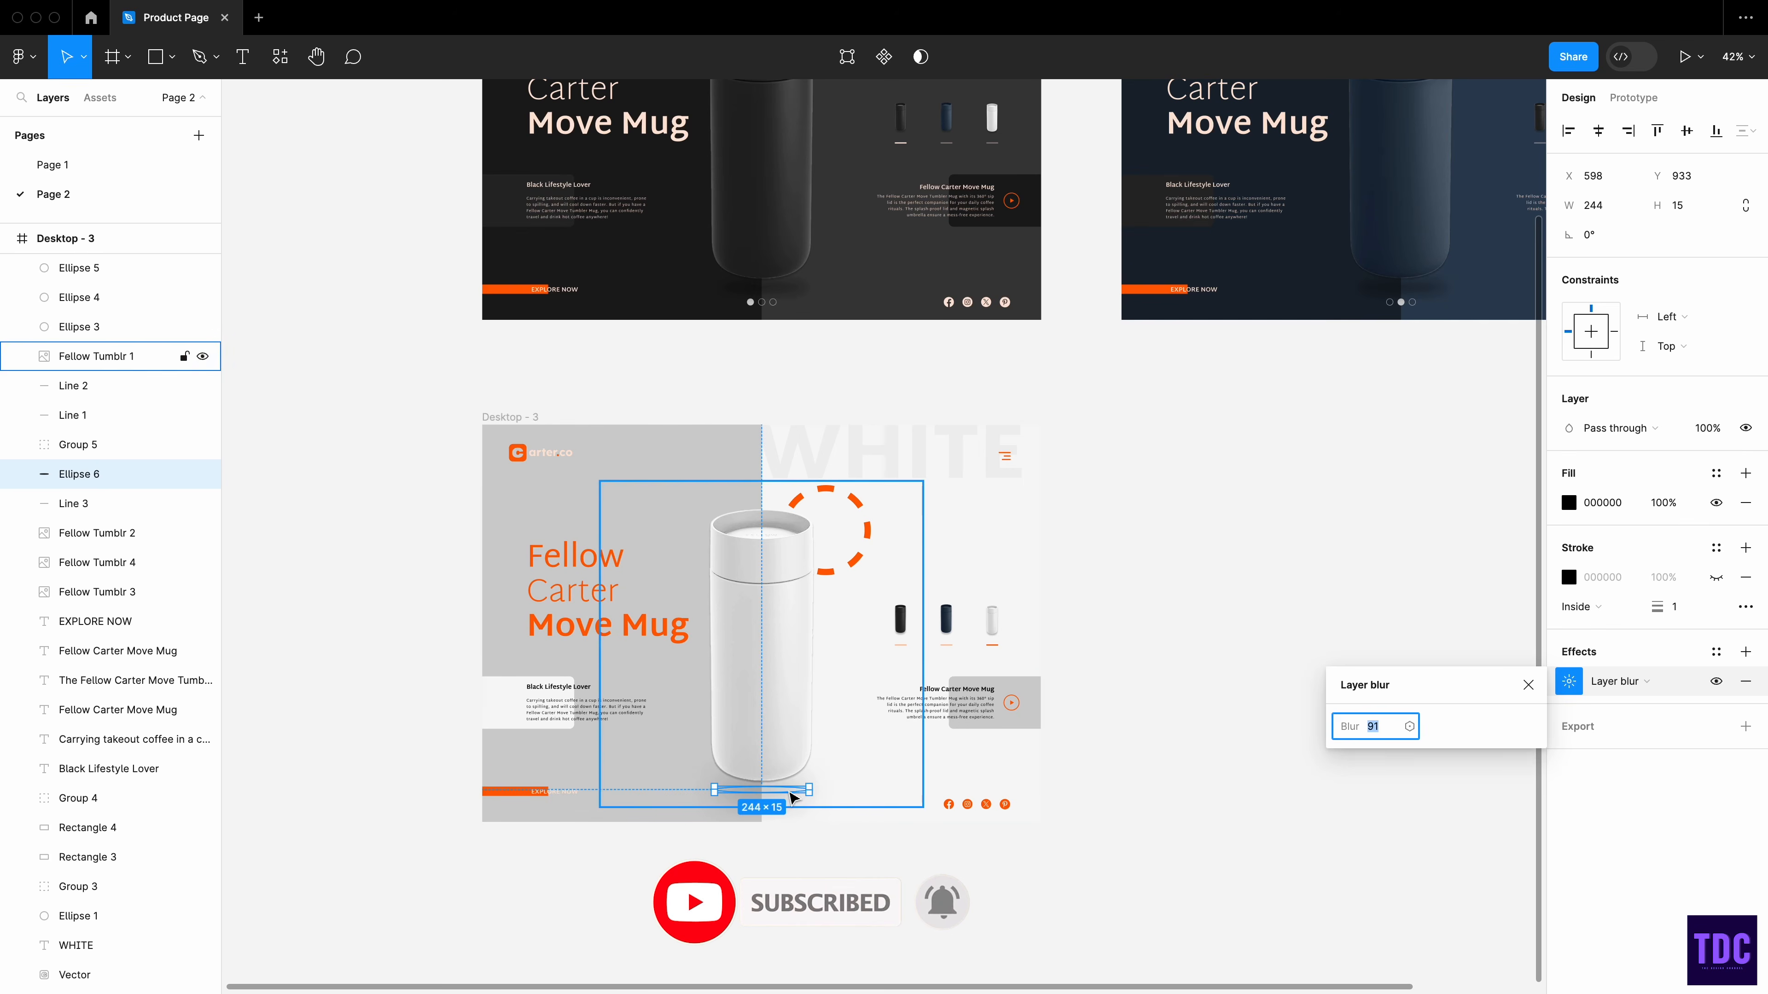
# - Bring the large mug image in Desktop - 3 to the front of all other layers
pyautogui.rightClick(785, 717)
pyautogui.click(858, 597)
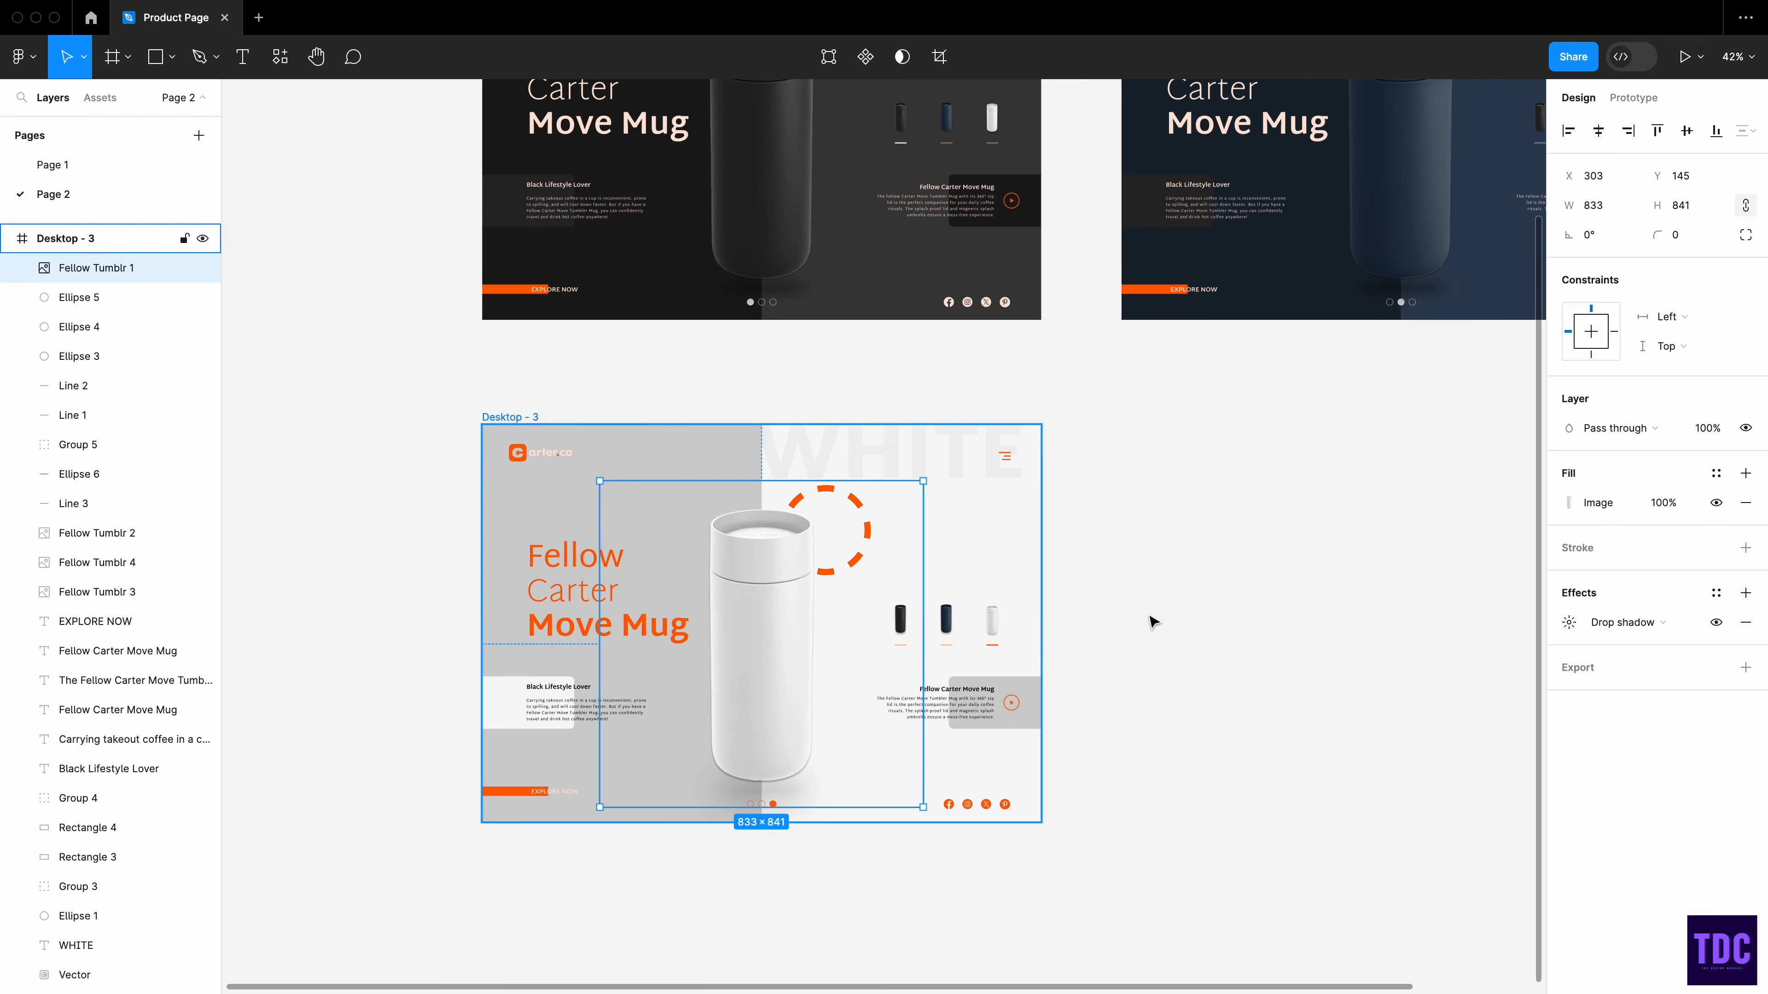
pyautogui.click(1202, 627)
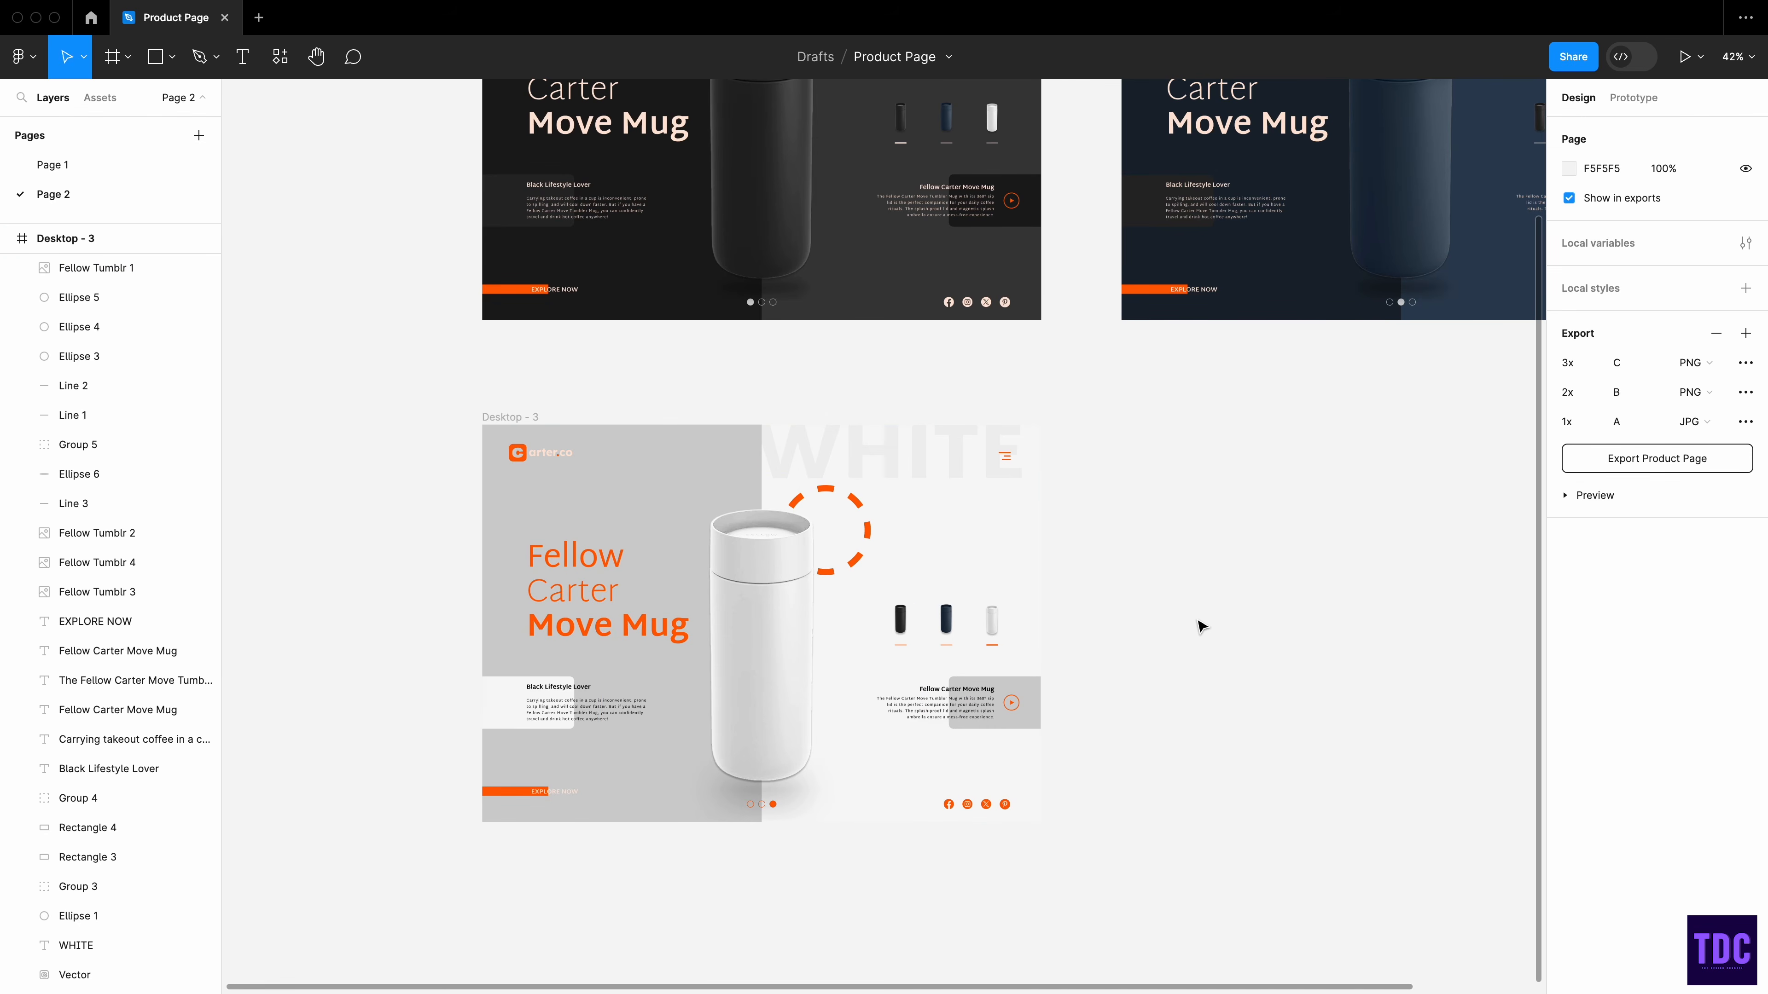
# - Recolour the card behind the play icon in Desktop - 2 to 19242F, sampled from the frame's dark left half
pyautogui.scroll(-5, 1197, 628)
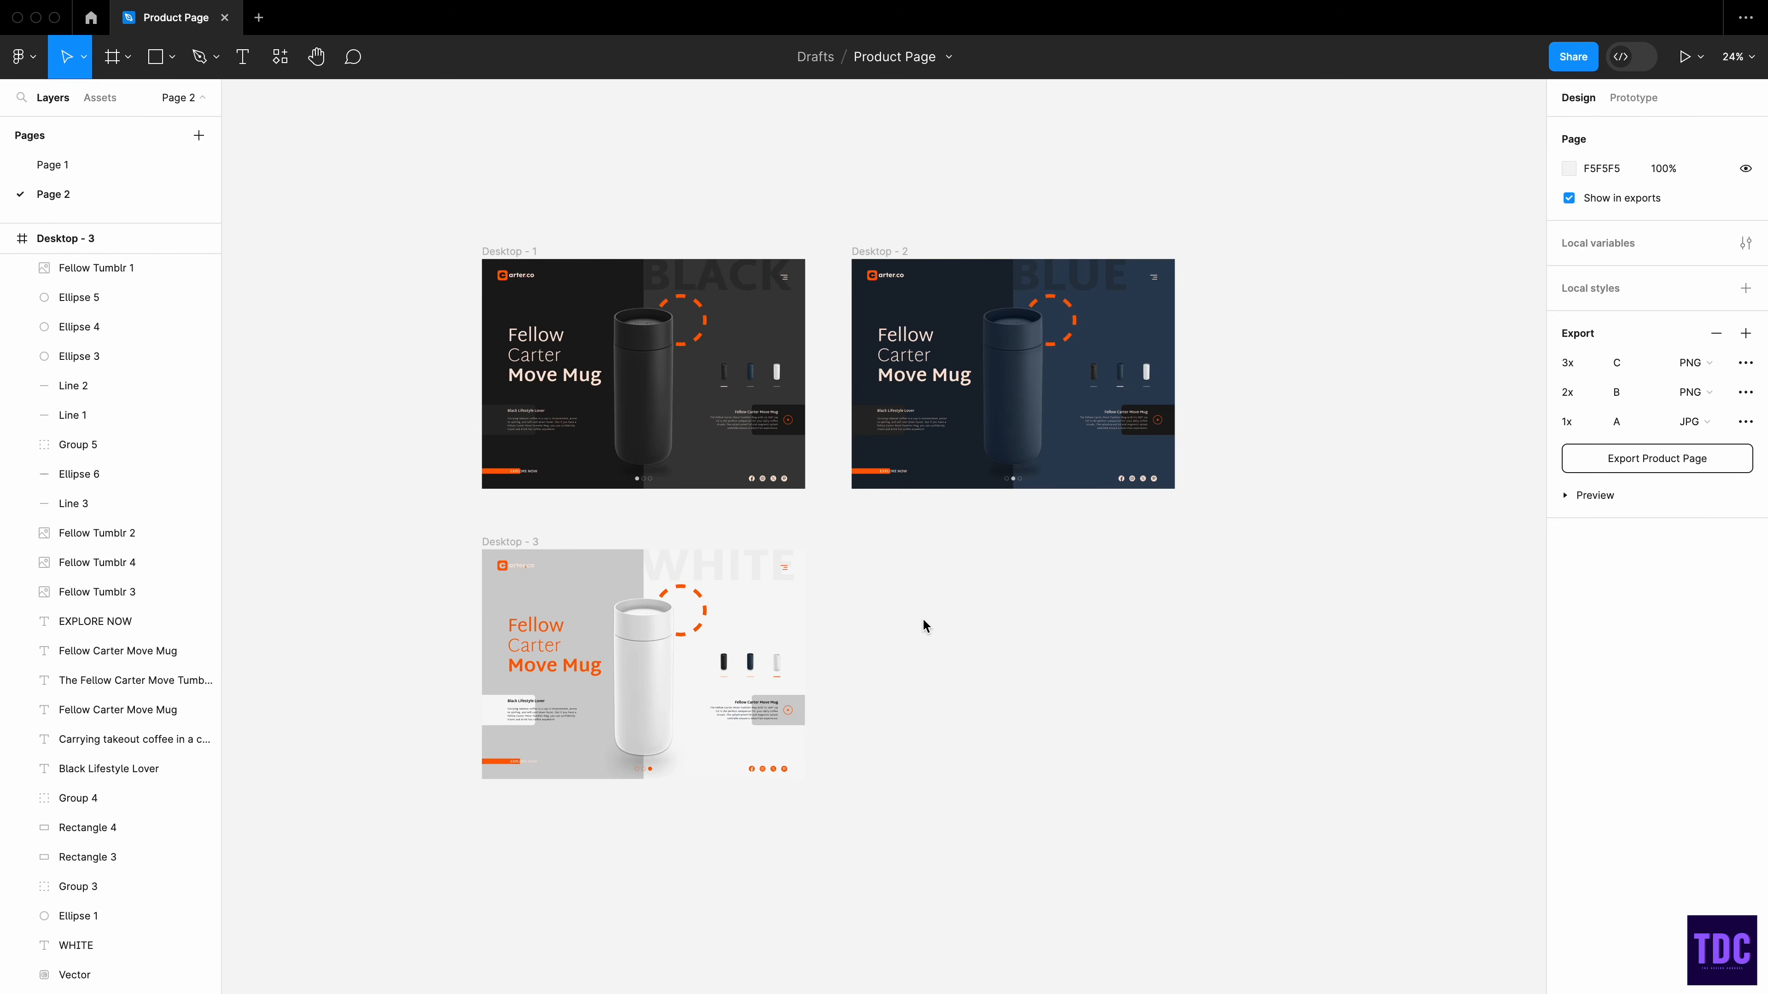
pyautogui.scroll(8, 923, 618)
pyautogui.scroll(5, 895, 638)
pyautogui.hscroll(-4, 895, 639)
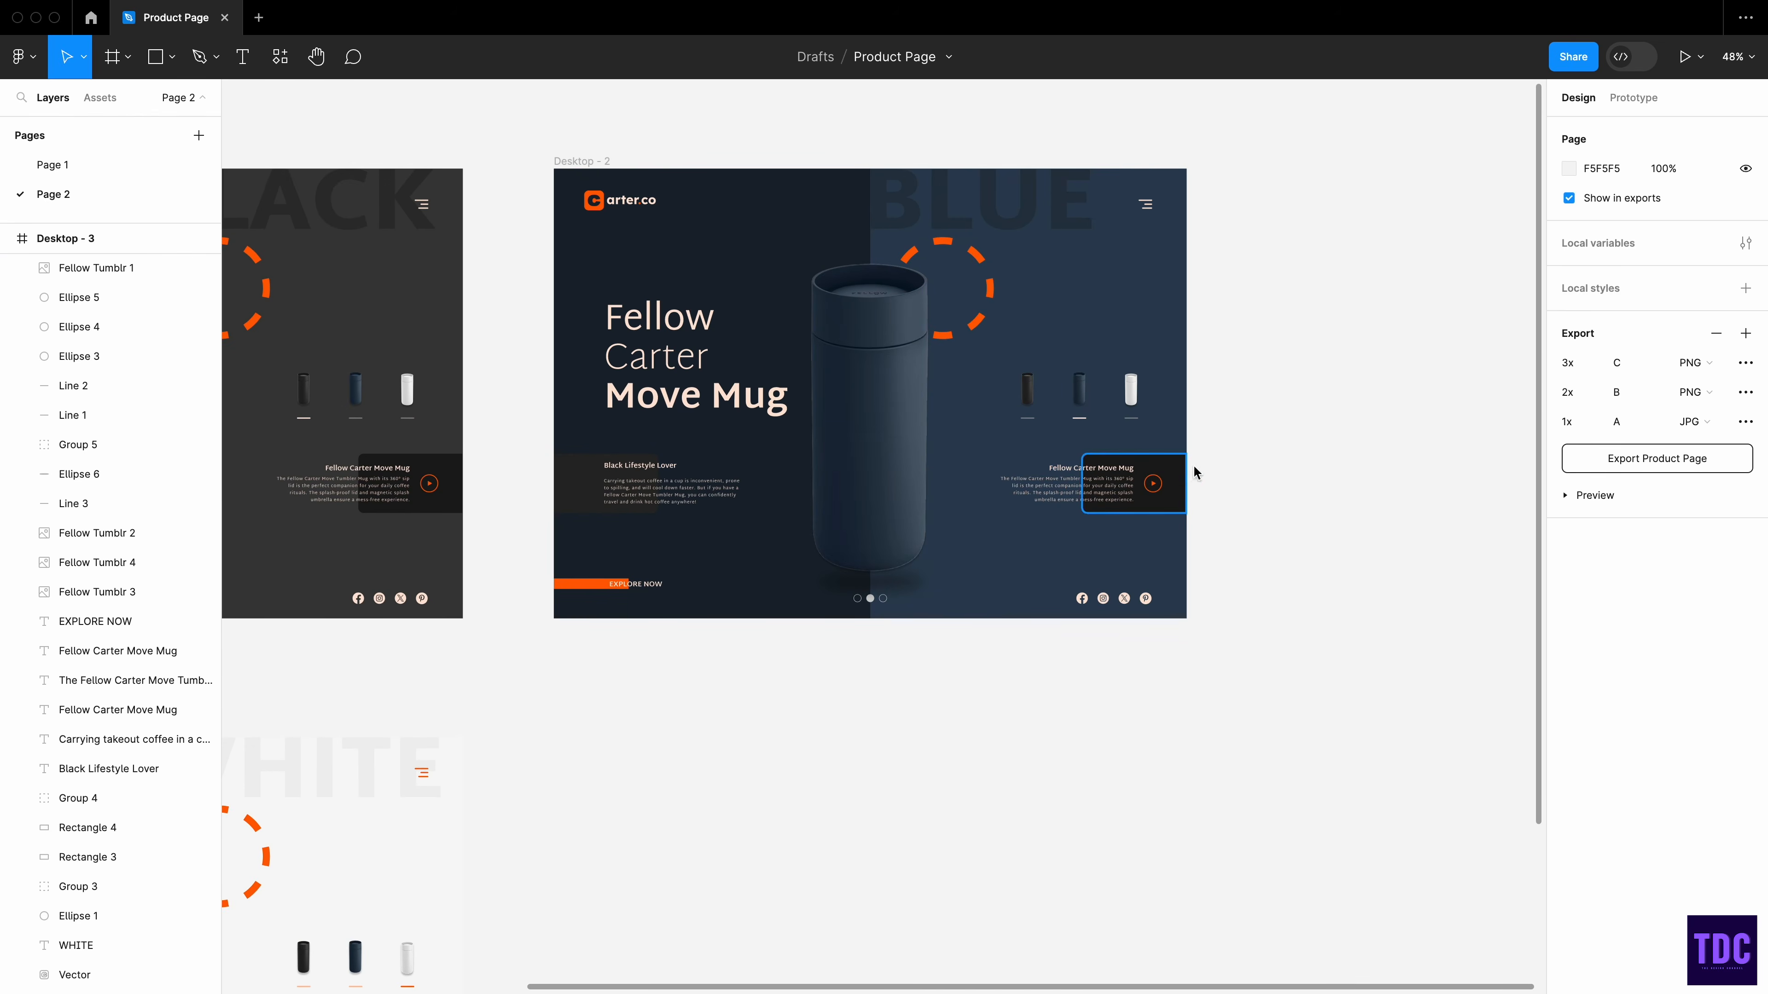
pyautogui.click(1178, 473)
pyautogui.click(1569, 502)
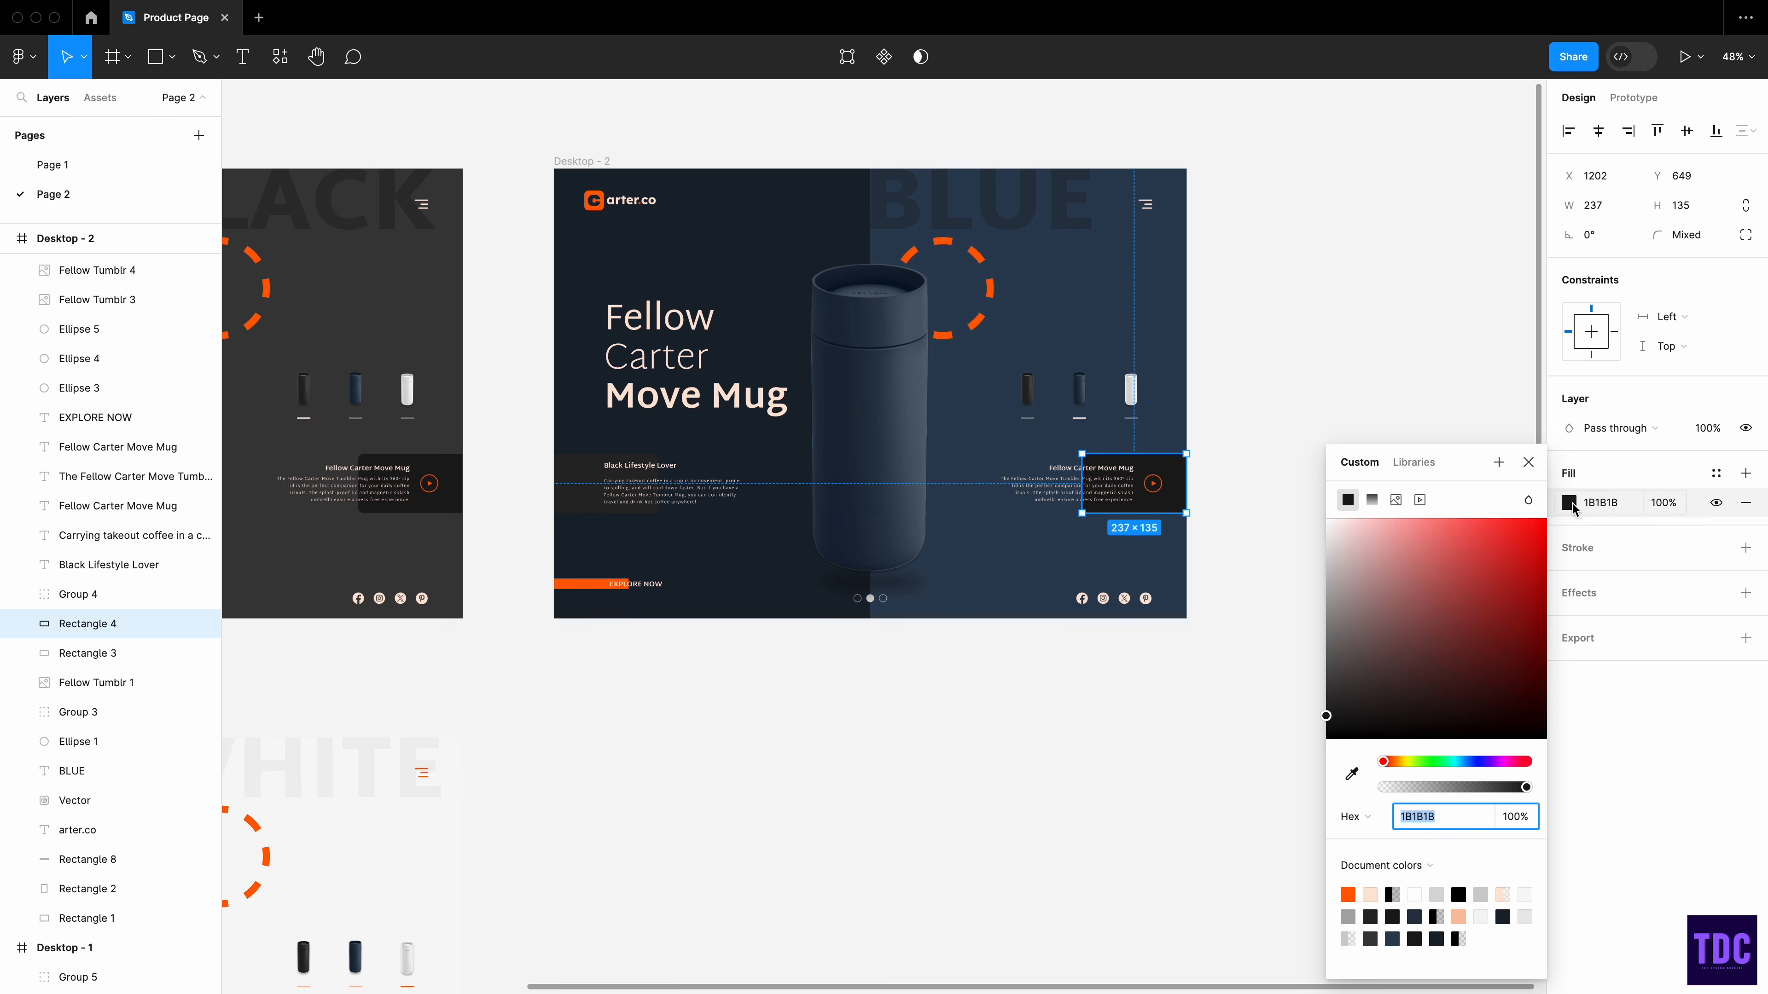
pyautogui.click(1353, 776)
pyautogui.click(749, 226)
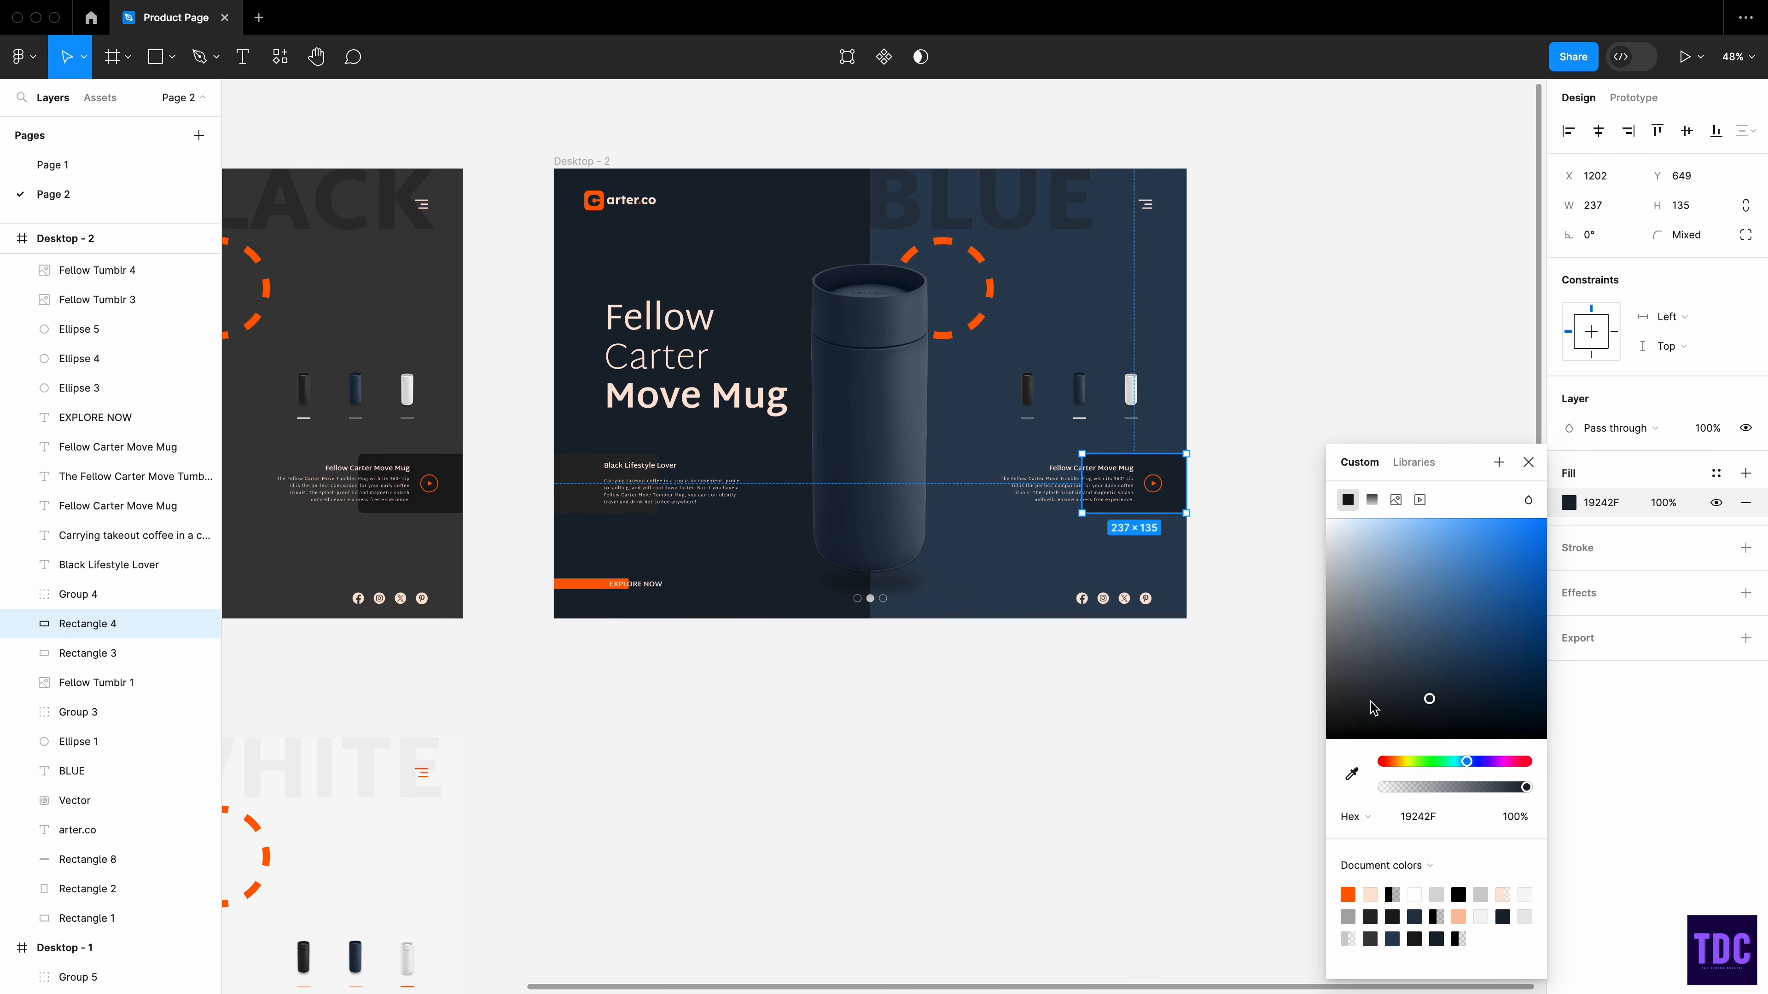
# - Recolour the card behind the Black Lifestyle Lover text in Desktop - 2 with the blue sampled from the frame's right half
pyautogui.click(578, 503)
pyautogui.click(1569, 503)
pyautogui.click(1350, 775)
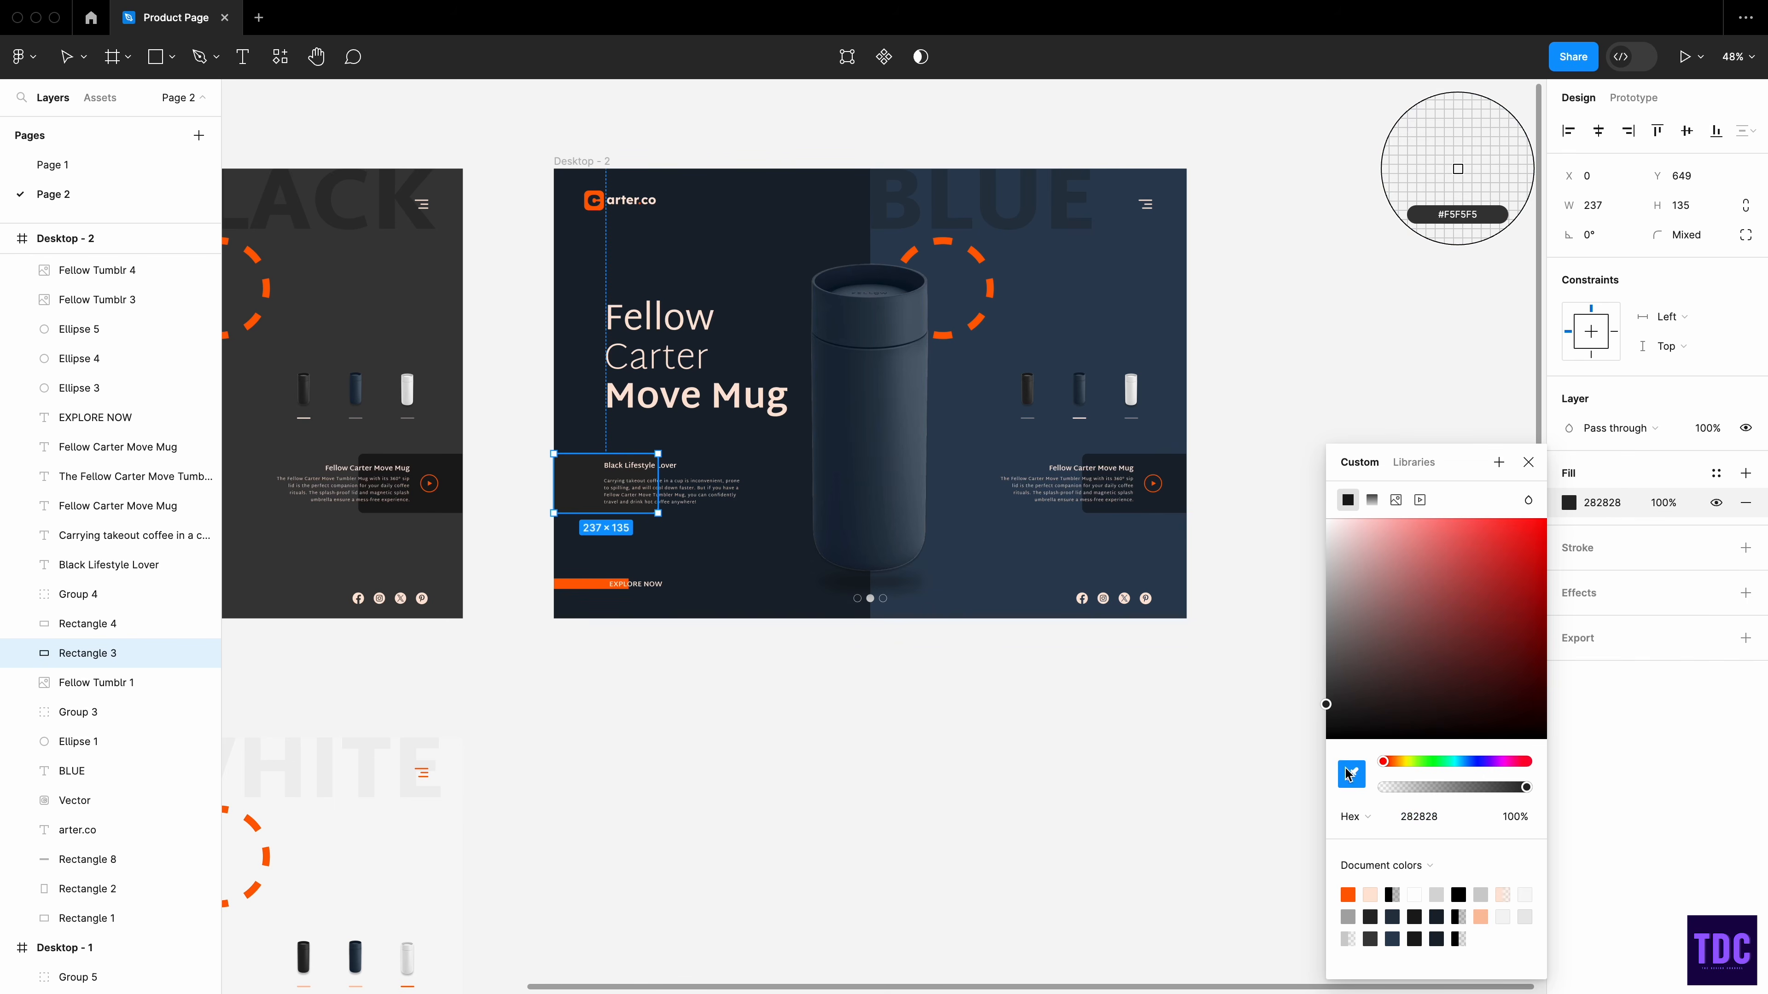
pyautogui.click(1014, 557)
pyautogui.click(1528, 462)
pyautogui.click(1327, 340)
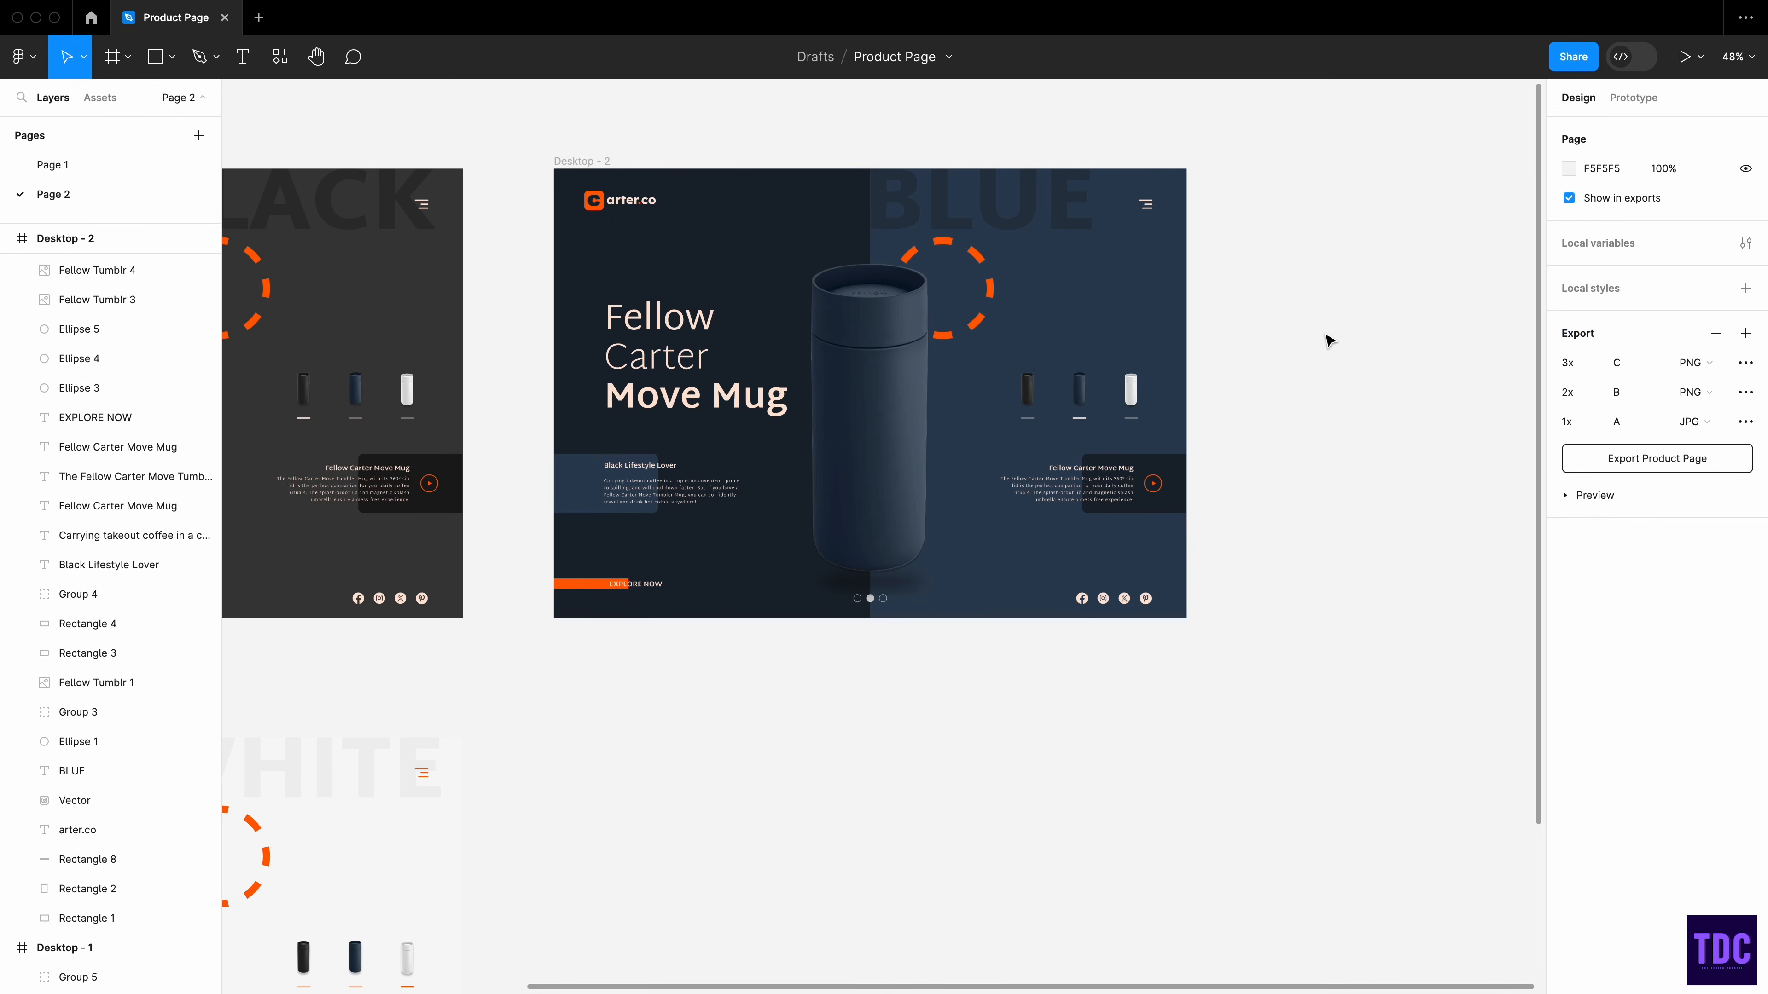
pyautogui.scroll(-3, 1328, 340)
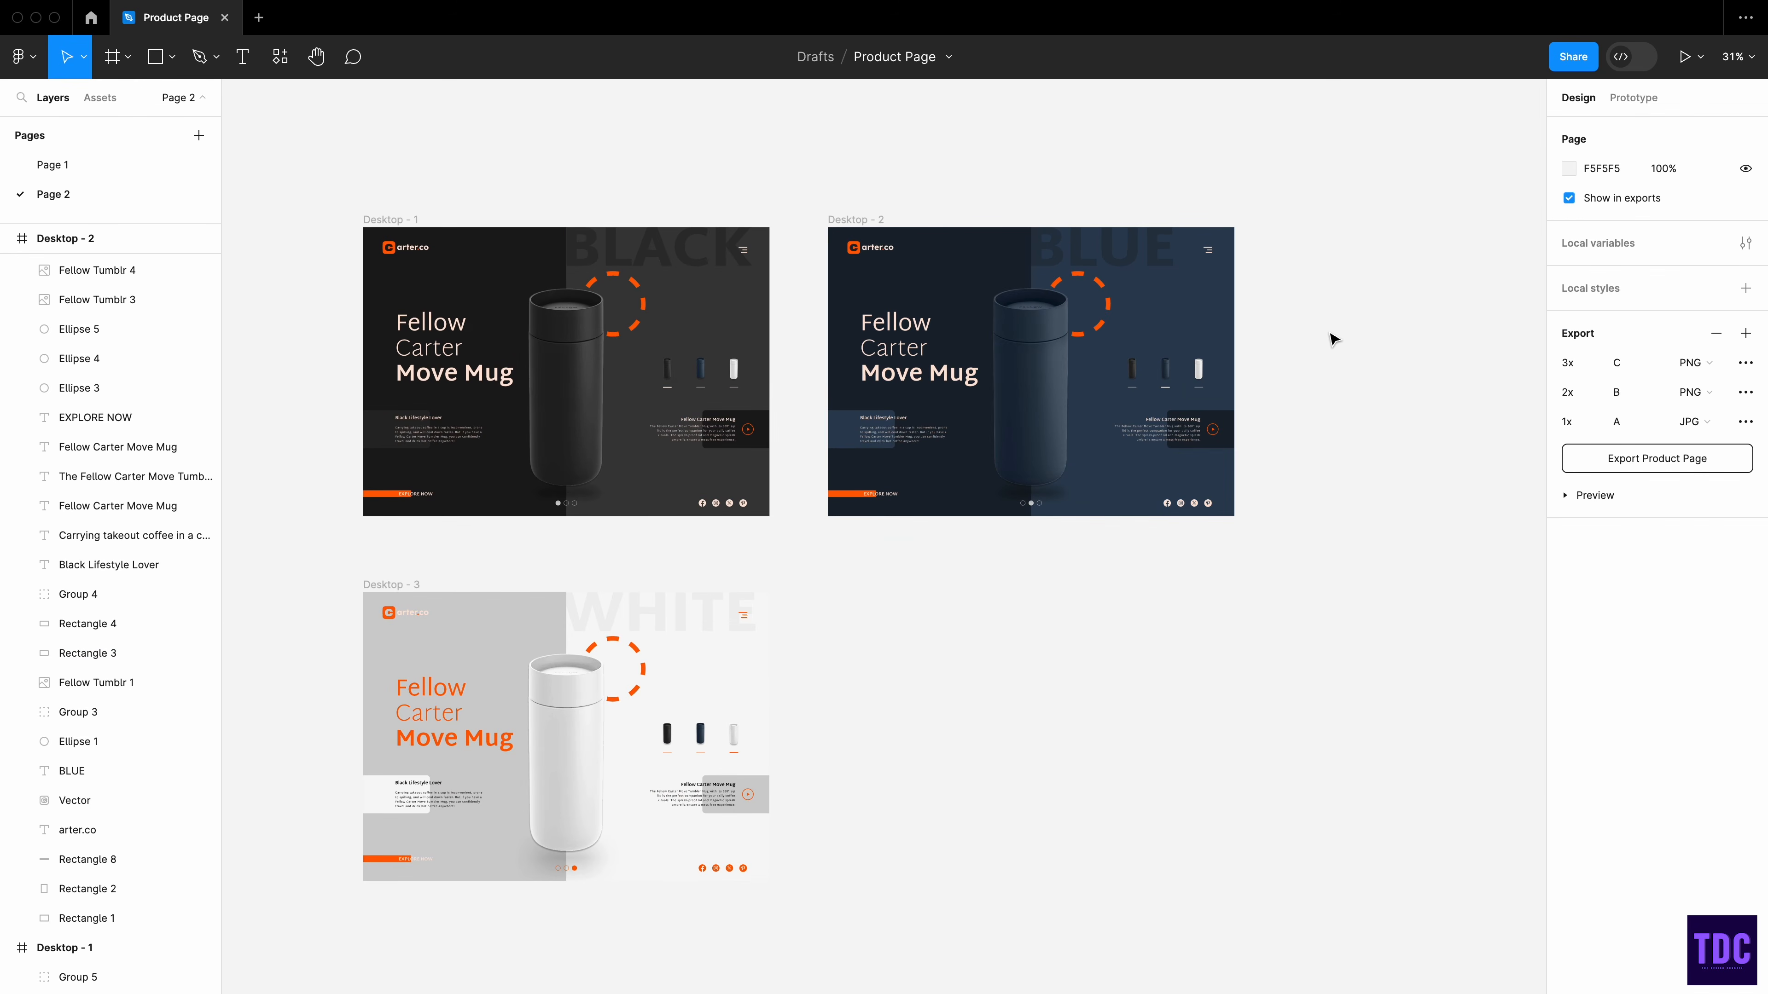